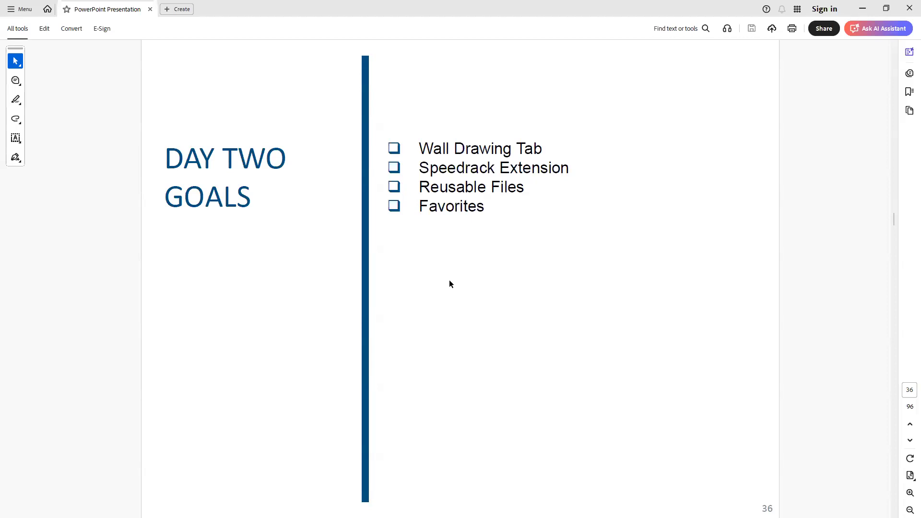
# Switch to the Exercise drawing in CET and examine the building floor plan in both the 2D and 3D views
pyautogui.scroll(-1, 453, 266)
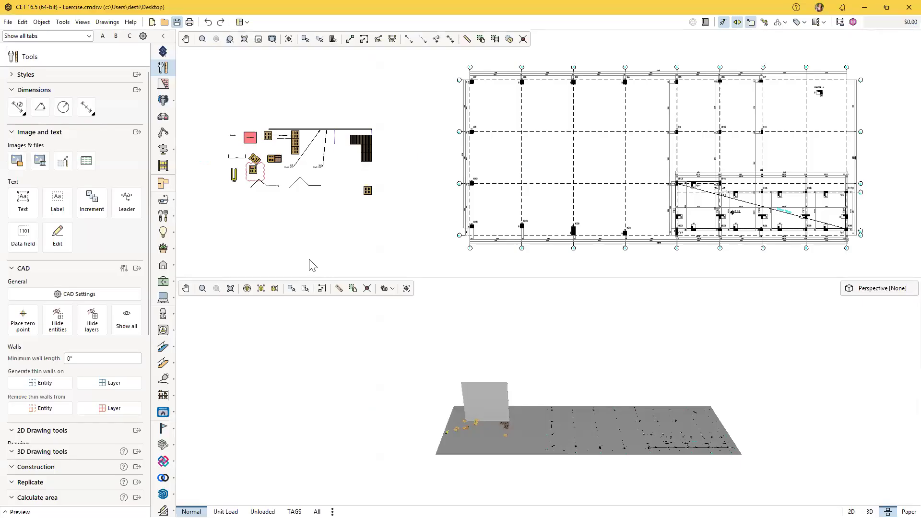
pyautogui.scroll(-2, 347, 224)
pyautogui.moveTo(447, 218); pyautogui.dragTo(387, 207, button='middle')
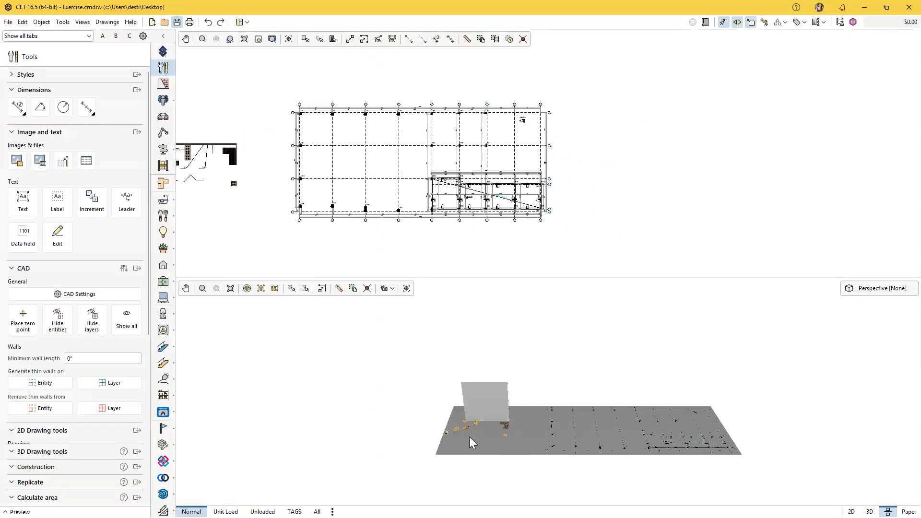
pyautogui.scroll(-2, 469, 436)
pyautogui.scroll(5, 454, 443)
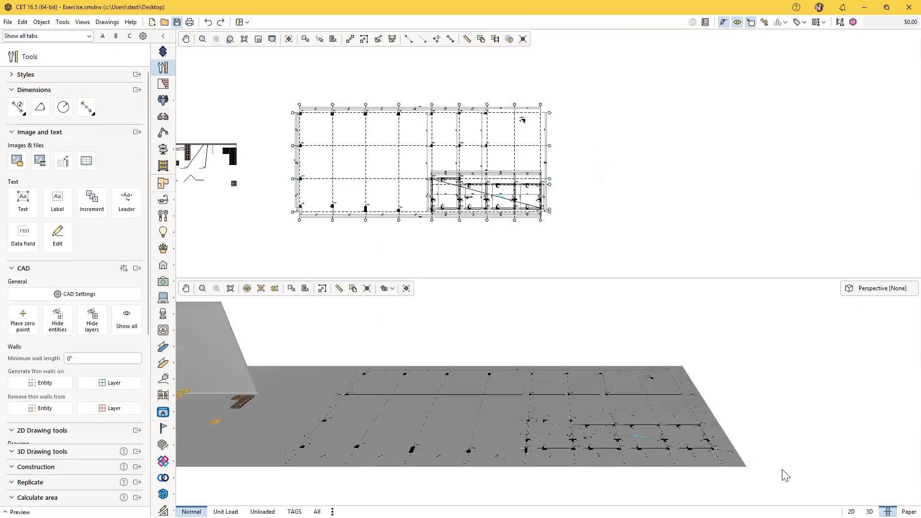
pyautogui.scroll(2, 319, 146)
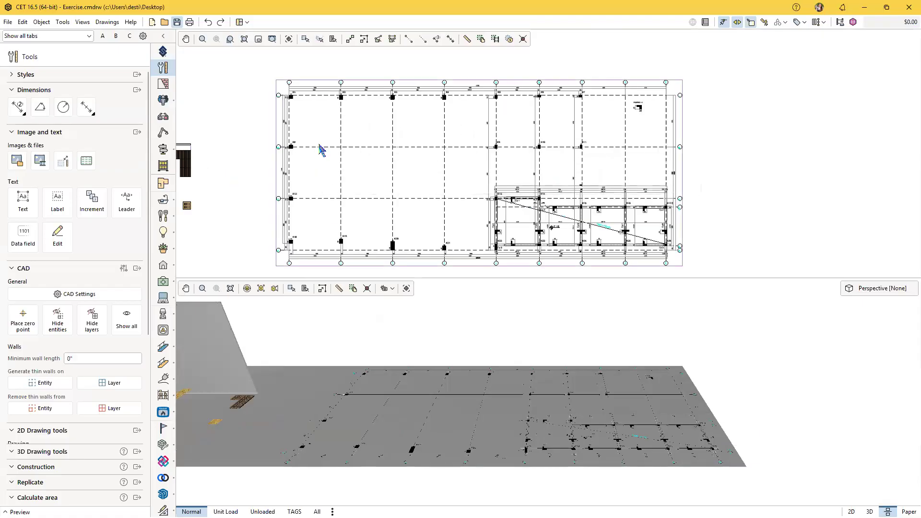
pyautogui.scroll(1, 320, 148)
pyautogui.scroll(-1, 322, 150)
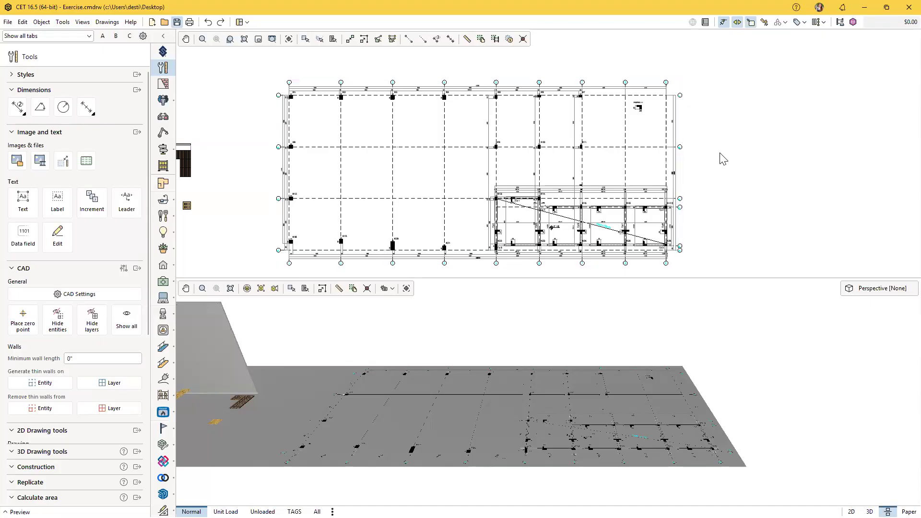
pyautogui.moveTo(266, 165)
pyautogui.mouseDown(button='middle')
pyautogui.moveTo(506, 180)
pyautogui.moveTo(236, 151)
pyautogui.moveTo(196, 160)
pyautogui.moveTo(183, 150)
pyautogui.moveTo(195, 144)
pyautogui.mouseUp(button='middle')
pyautogui.scroll(2, 418, 163)
pyautogui.scroll(-2, 237, 151)
pyautogui.scroll(2, 237, 151)
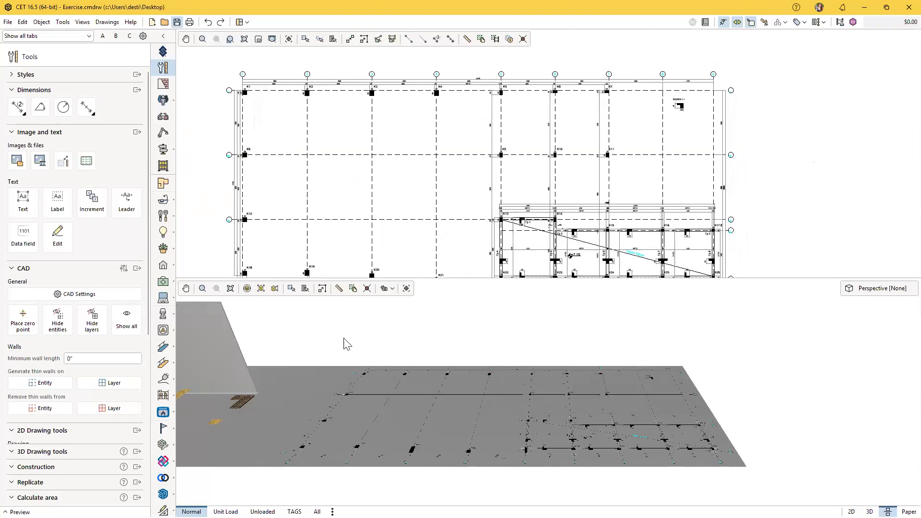
pyautogui.scroll(4, 423, 398)
pyautogui.moveTo(434, 407); pyautogui.dragTo(358, 350, button='middle')
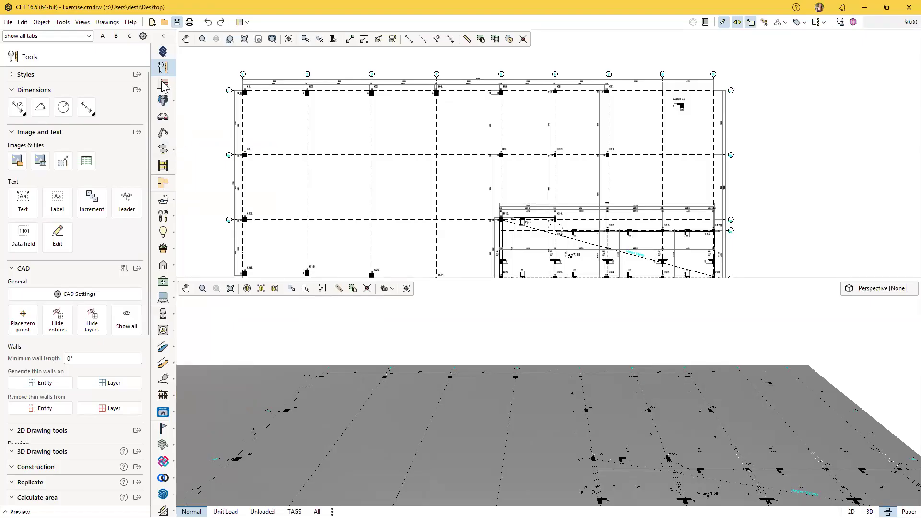
# Open the wall scheme editor from the Walls tools and place its window over the middle of the drawing
pyautogui.moveTo(162, 92)
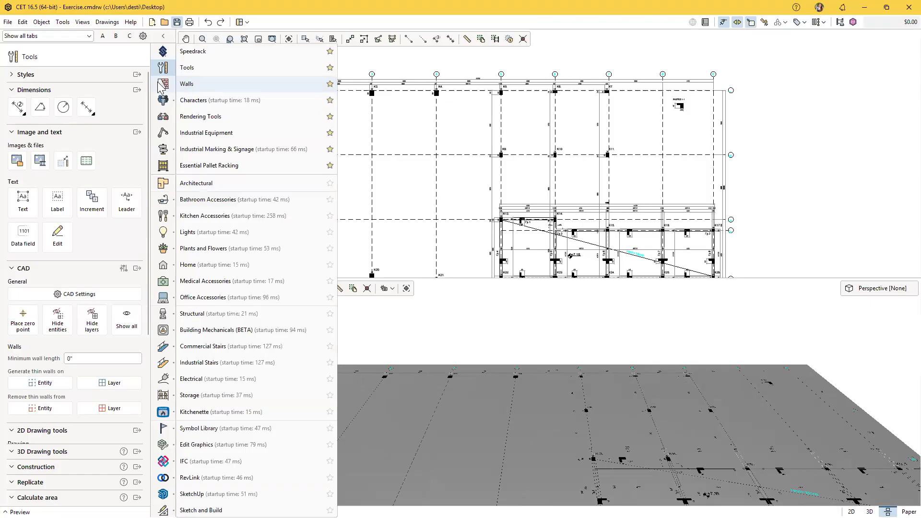
pyautogui.click(167, 86)
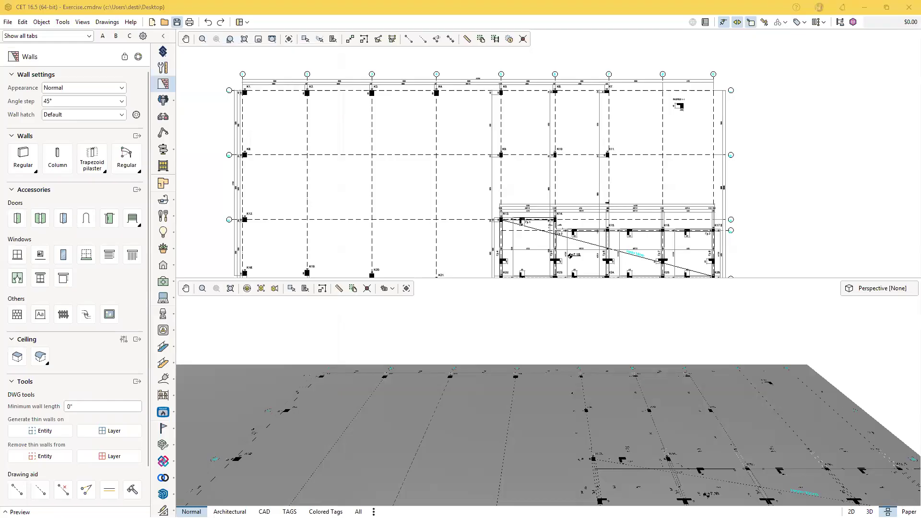
pyautogui.click(139, 58)
pyautogui.click(139, 57)
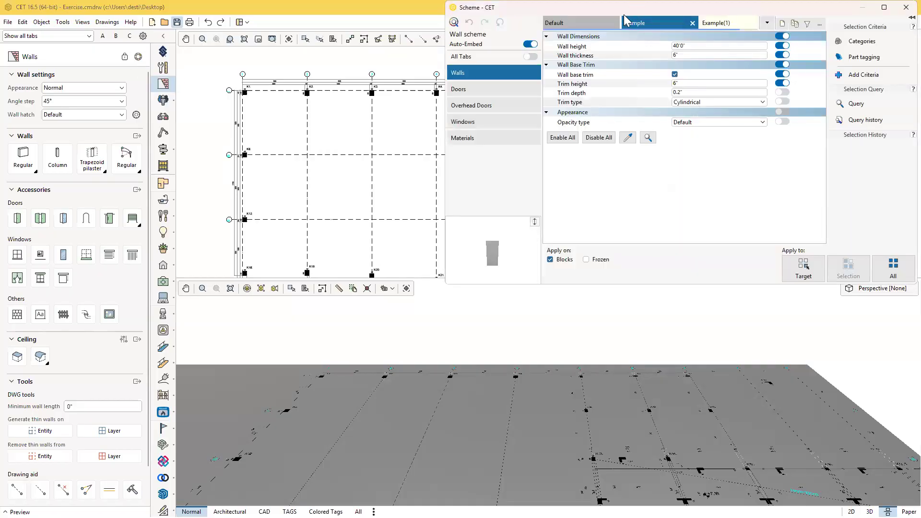
pyautogui.moveTo(625, 13); pyautogui.dragTo(484, 127)
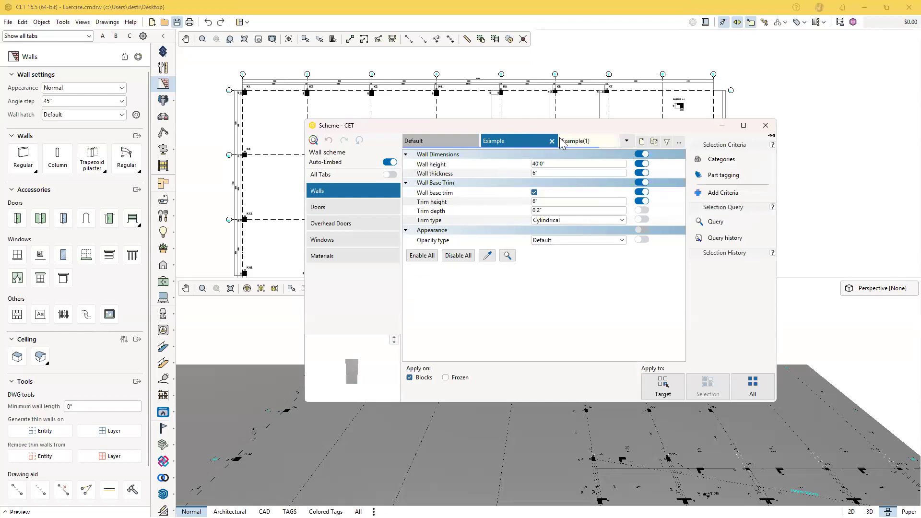
# Close the Example(1) and Example wall schemes so that only the Default scheme is left
pyautogui.click(601, 142)
pyautogui.click(613, 142)
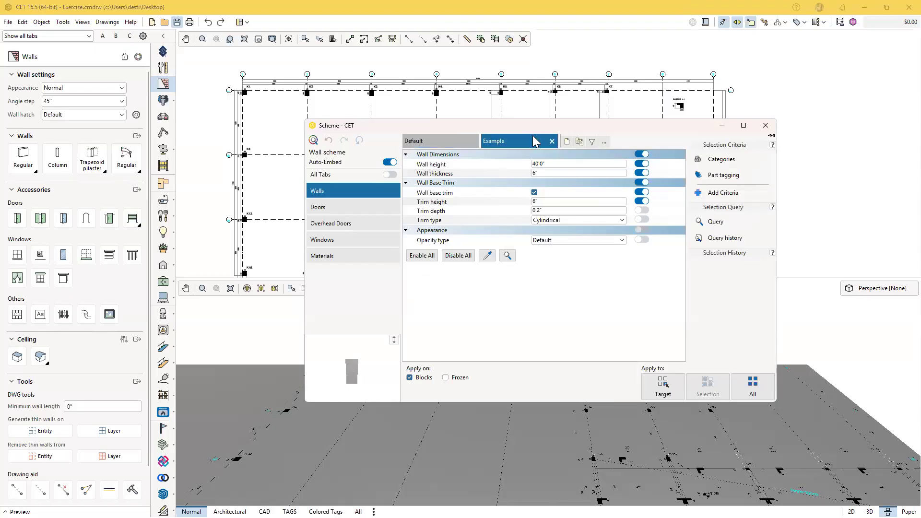
pyautogui.click(548, 142)
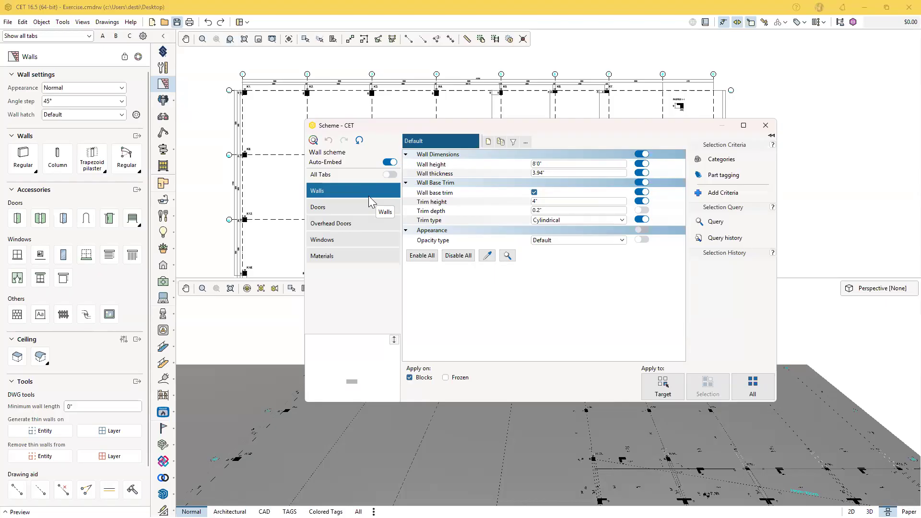
# Set the Default scheme's wall height to 40'0" and wall thickness to 6"
pyautogui.click(561, 164)
pyautogui.moveTo(561, 164); pyautogui.dragTo(522, 165)
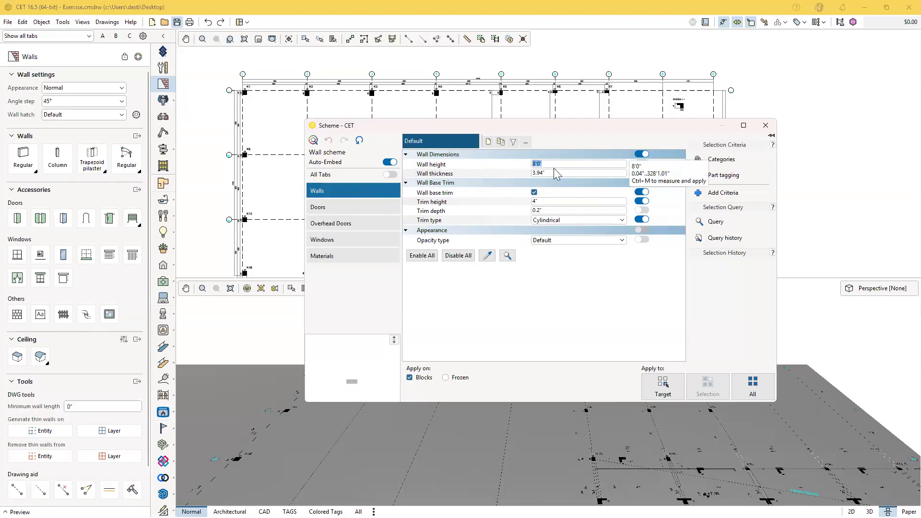
pyautogui.write('40')
pyautogui.press('Tab')
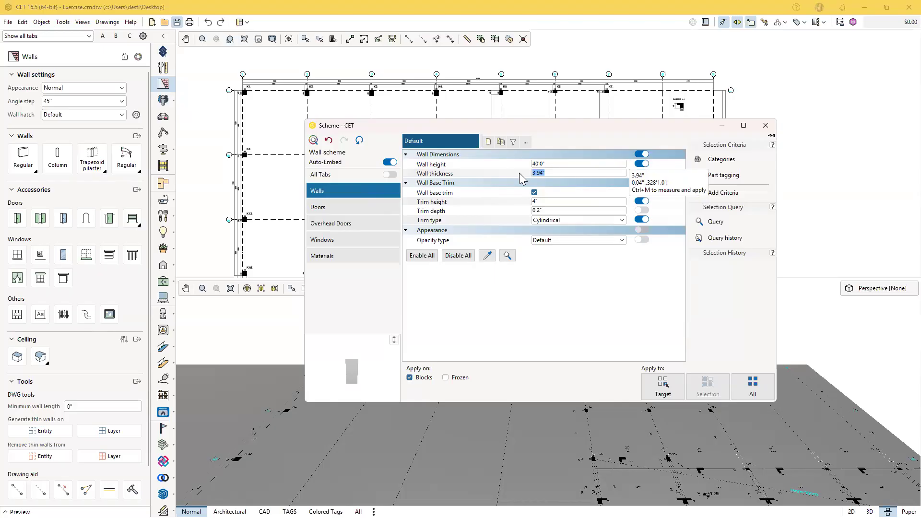
pyautogui.write('6"')
# Set the base trim height of the Default scheme's walls to 6"
pyautogui.click(552, 202)
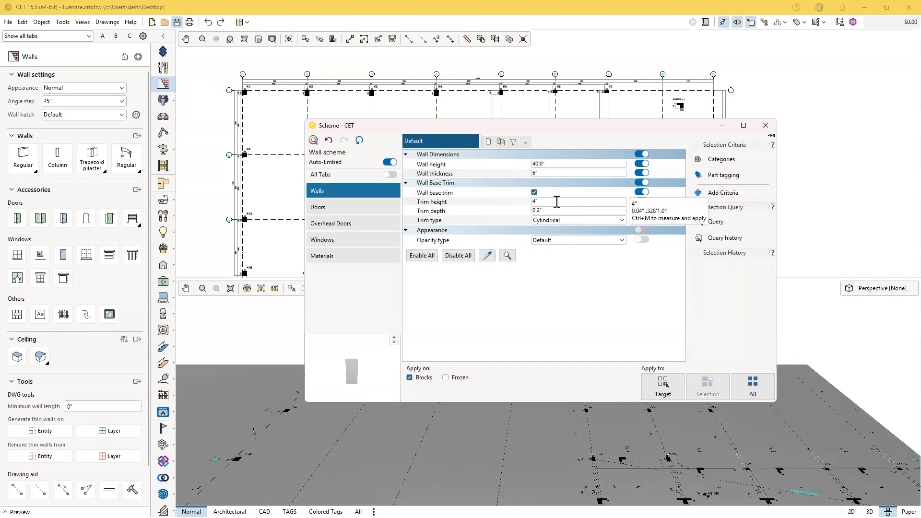
pyautogui.click(519, 204)
pyautogui.write('6')
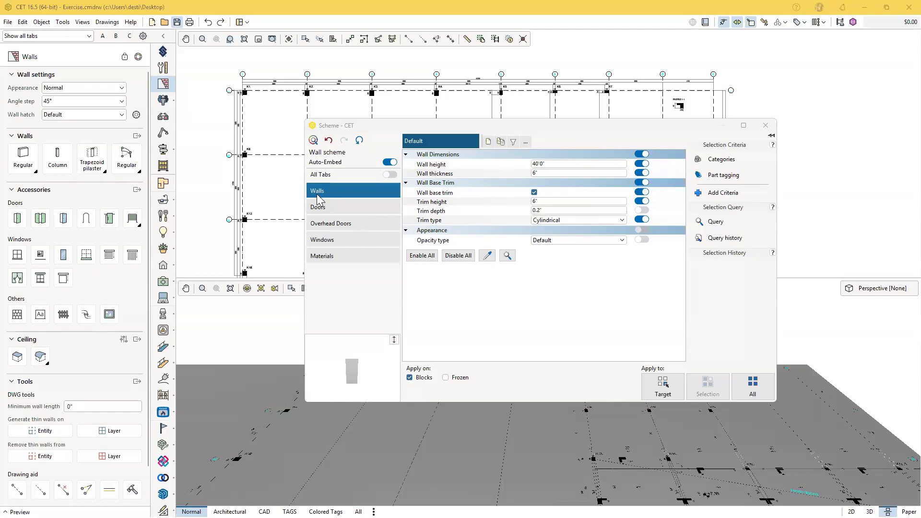
# Set the Default scheme's doors to the Solid type with "Handle and round lock" as the left handle
pyautogui.click(344, 210)
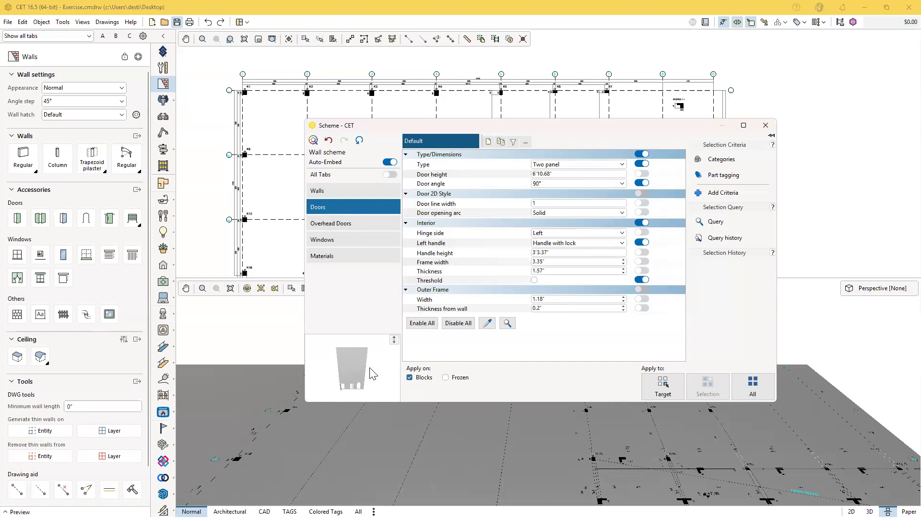
pyautogui.moveTo(338, 392)
pyautogui.mouseDown()
pyautogui.moveTo(351, 382)
pyautogui.moveTo(350, 390)
pyautogui.moveTo(372, 391)
pyautogui.moveTo(359, 380)
pyautogui.moveTo(348, 394)
pyautogui.mouseUp()
pyautogui.click(586, 165)
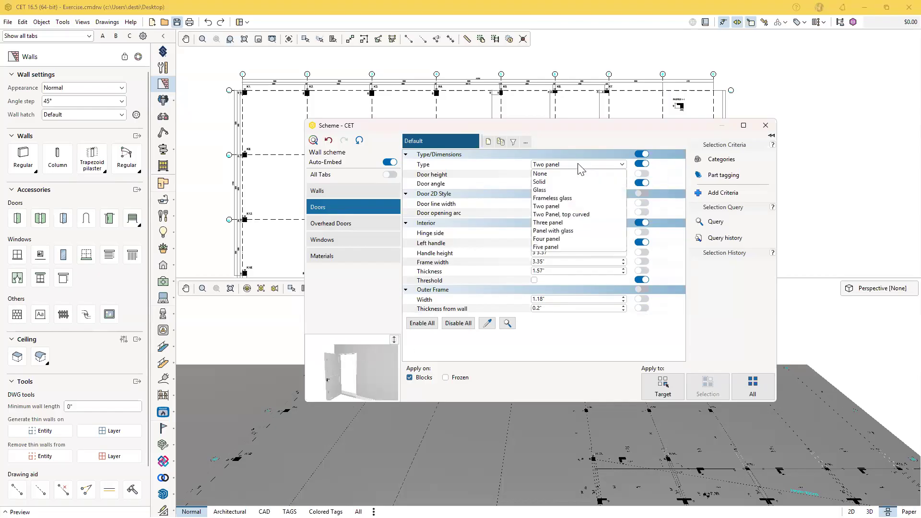
pyautogui.click(539, 182)
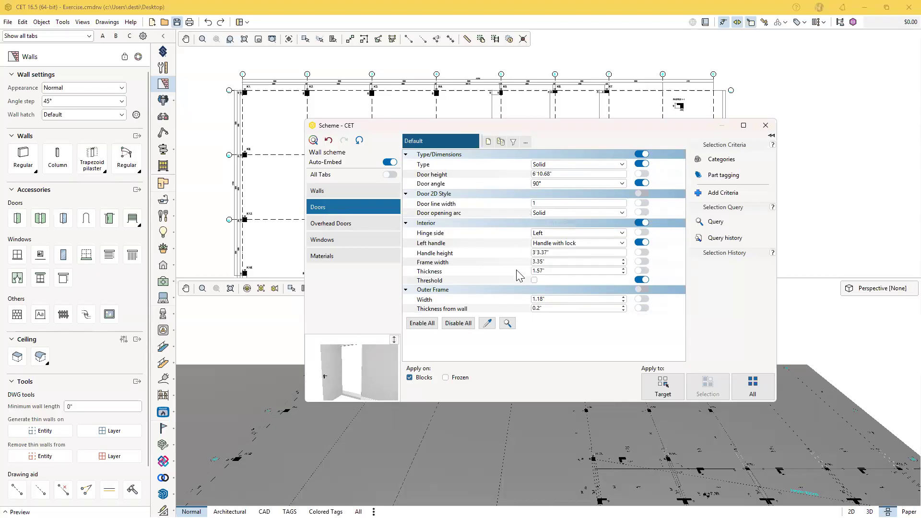
pyautogui.click(551, 245)
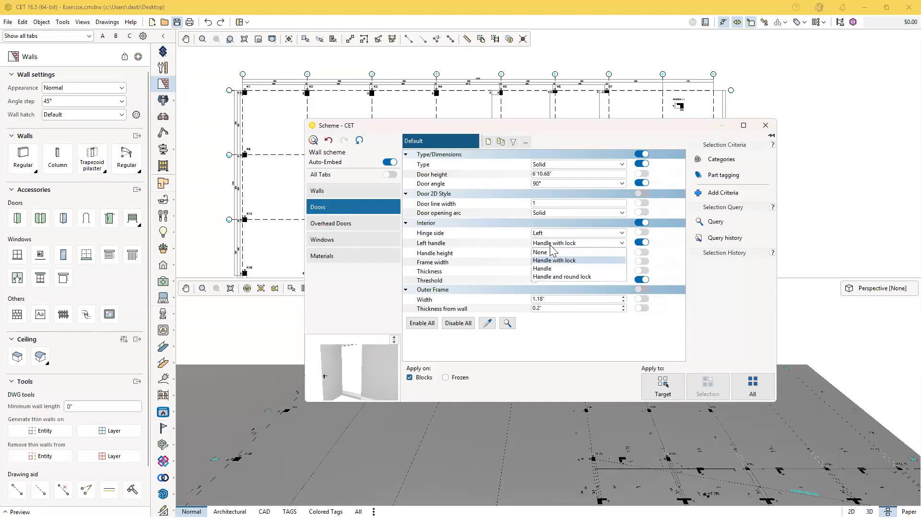
pyautogui.click(544, 277)
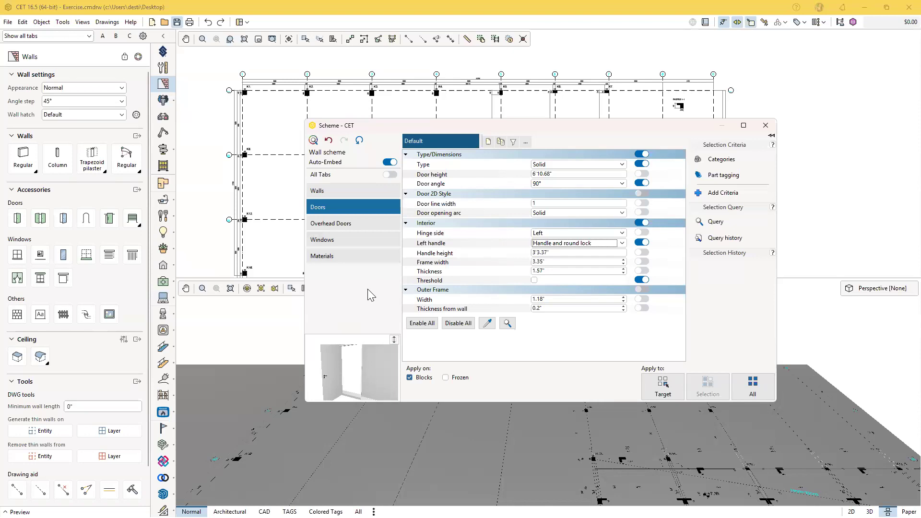
# Add a shelter to the Default scheme's overhead doors and inspect it in the preview
pyautogui.click(335, 223)
pyautogui.scroll(5, 352, 386)
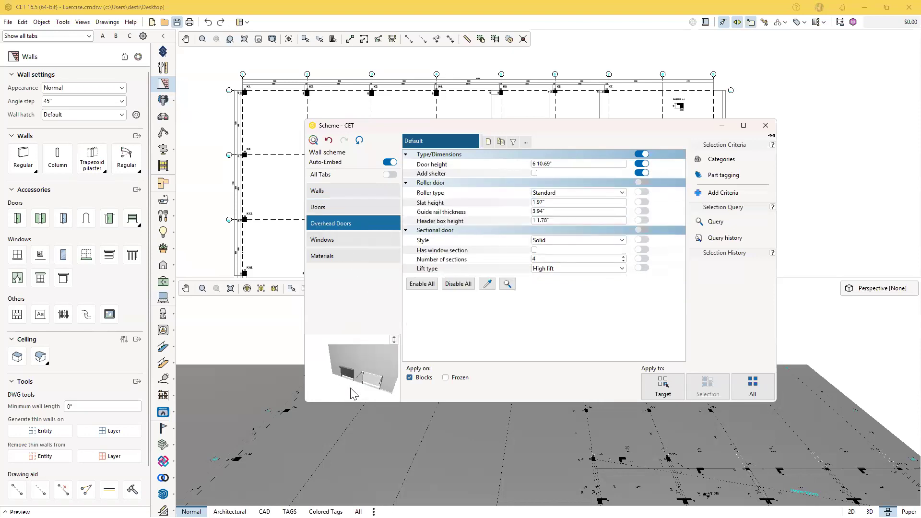
pyautogui.moveTo(361, 379); pyautogui.dragTo(343, 386)
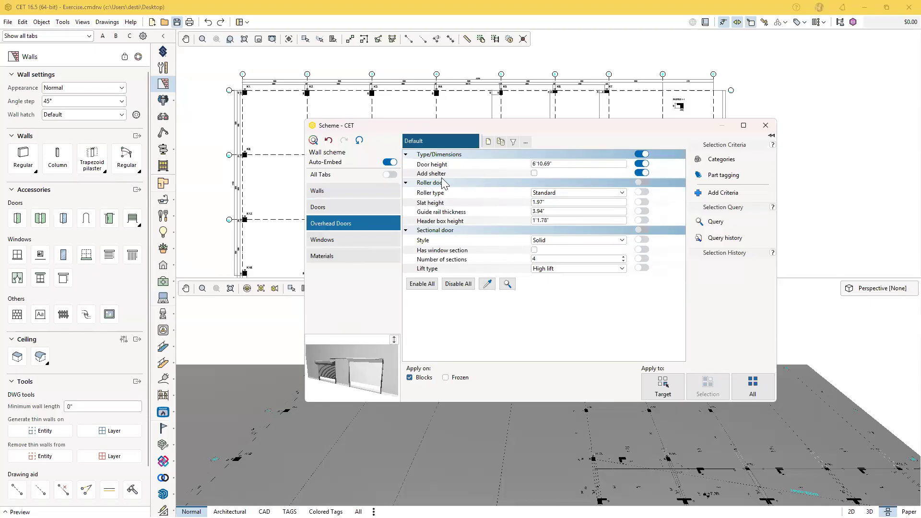
pyautogui.click(533, 174)
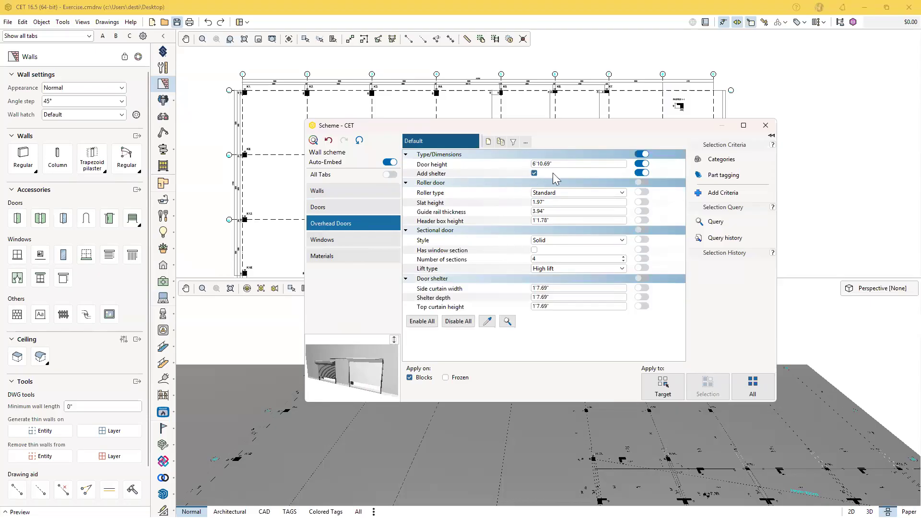
pyautogui.moveTo(373, 397); pyautogui.dragTo(326, 393)
pyautogui.scroll(2, 327, 394)
pyautogui.moveTo(336, 385); pyautogui.dragTo(348, 376, button='middle')
pyautogui.moveTo(348, 376); pyautogui.dragTo(387, 374)
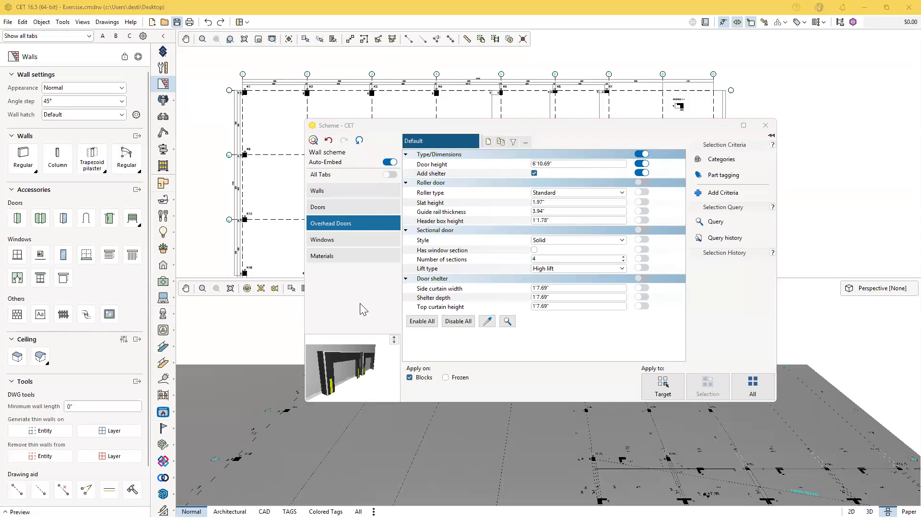
# View the Default scheme's window settings and create a new wall scheme named Example
pyautogui.click(346, 244)
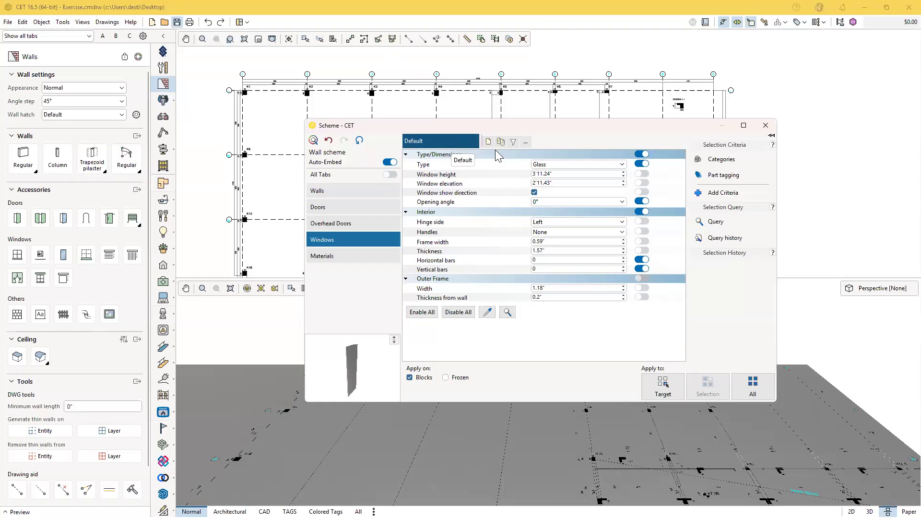
pyautogui.click(526, 142)
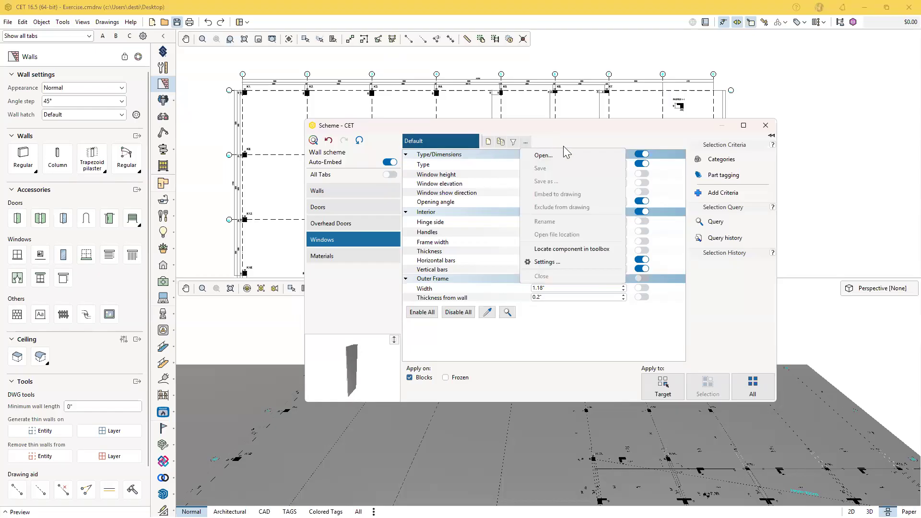
pyautogui.click(495, 143)
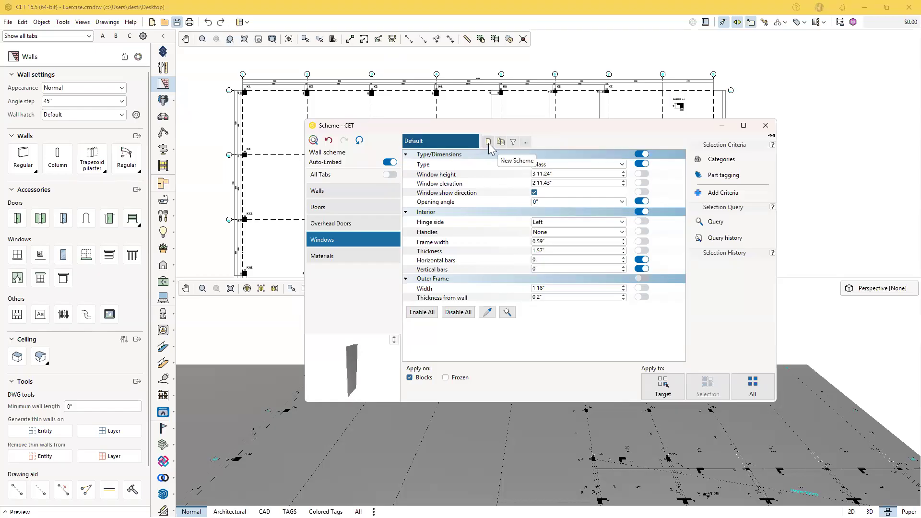
pyautogui.click(488, 142)
pyautogui.press('BackSpace')
pyautogui.write('Example')
pyautogui.press('Return')
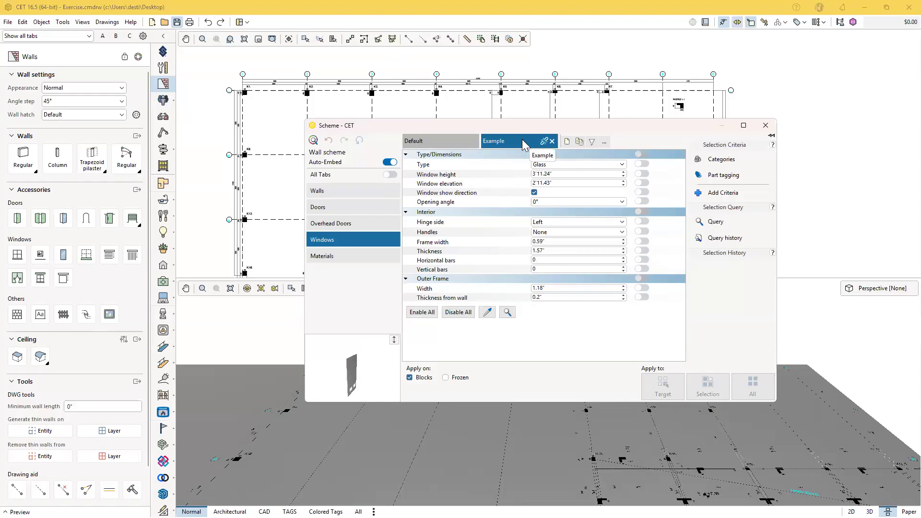
# Set the Example scheme's wall height to 30'0" and enable its wall base trim
pyautogui.click(366, 194)
pyautogui.click(561, 165)
pyautogui.moveTo(561, 166); pyautogui.dragTo(528, 168)
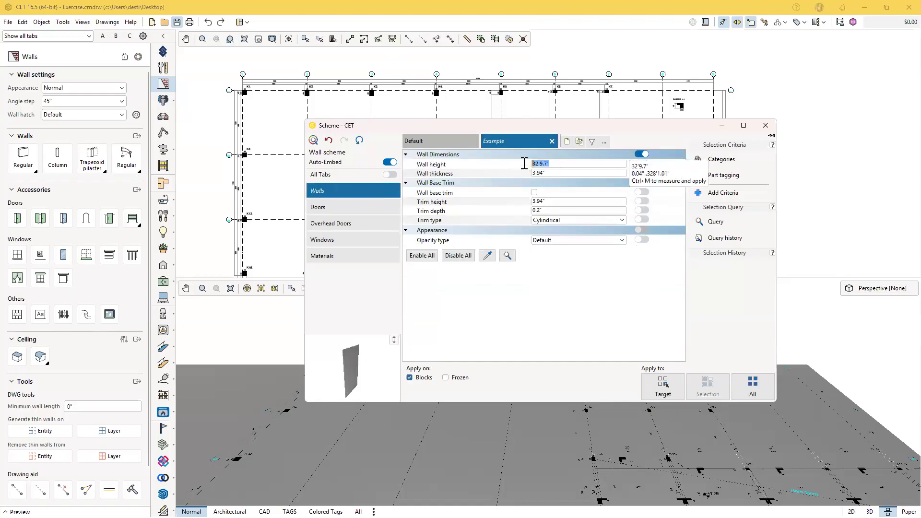
pyautogui.write("30'0")
pyautogui.click(534, 192)
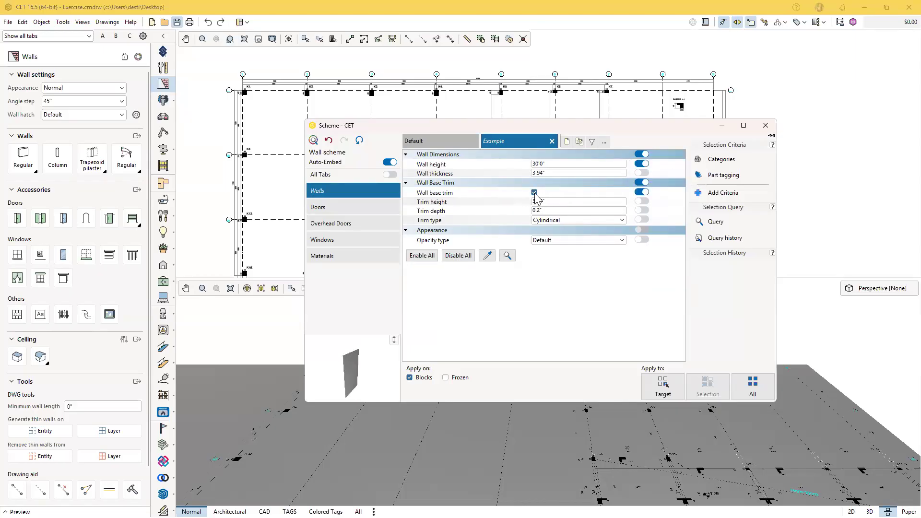
# Set the door type of the Example scheme to Two panel
pyautogui.click(335, 208)
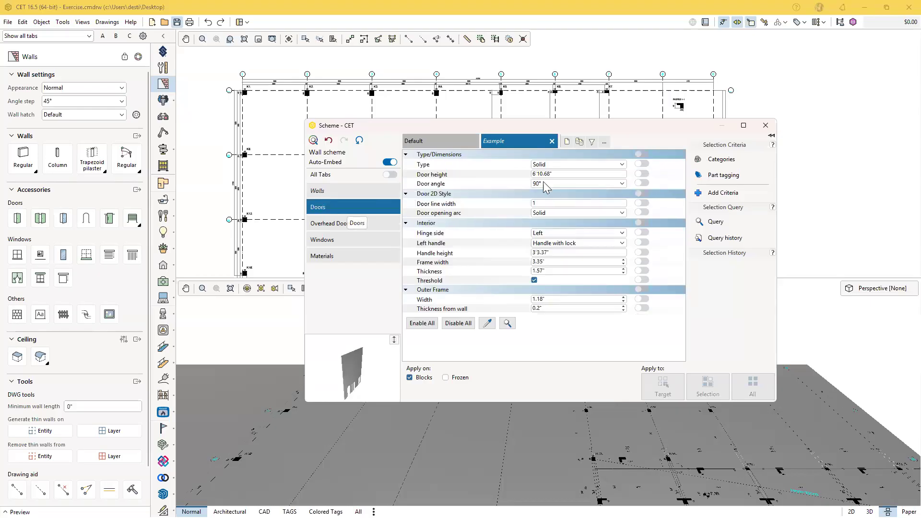
pyautogui.click(545, 166)
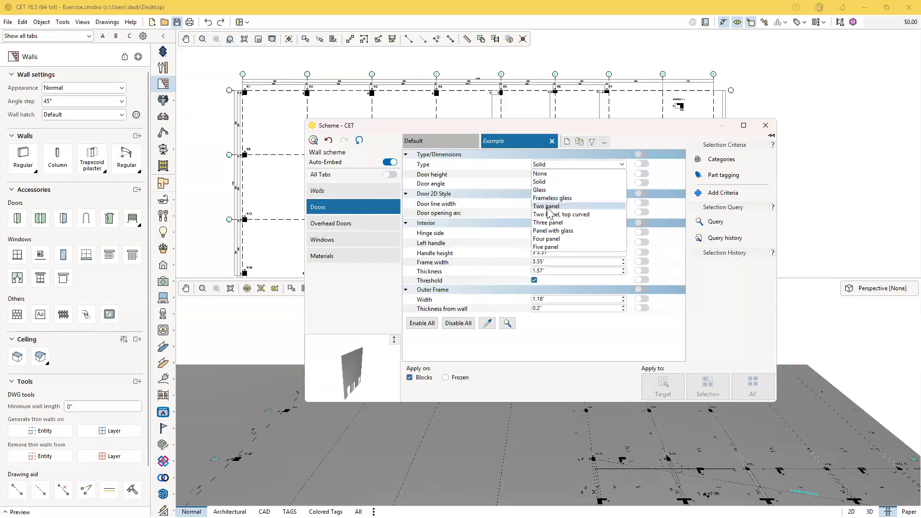
pyautogui.click(548, 207)
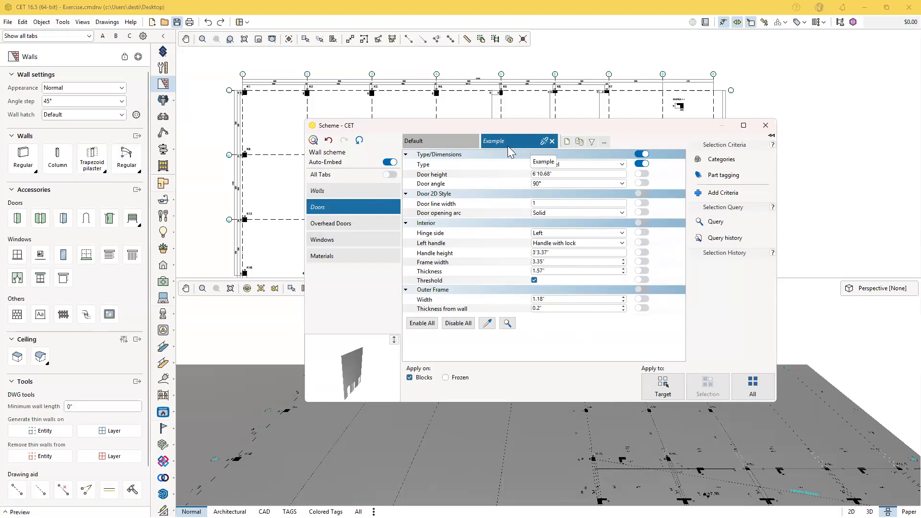
# Save the Example wall scheme to a file
pyautogui.click(605, 142)
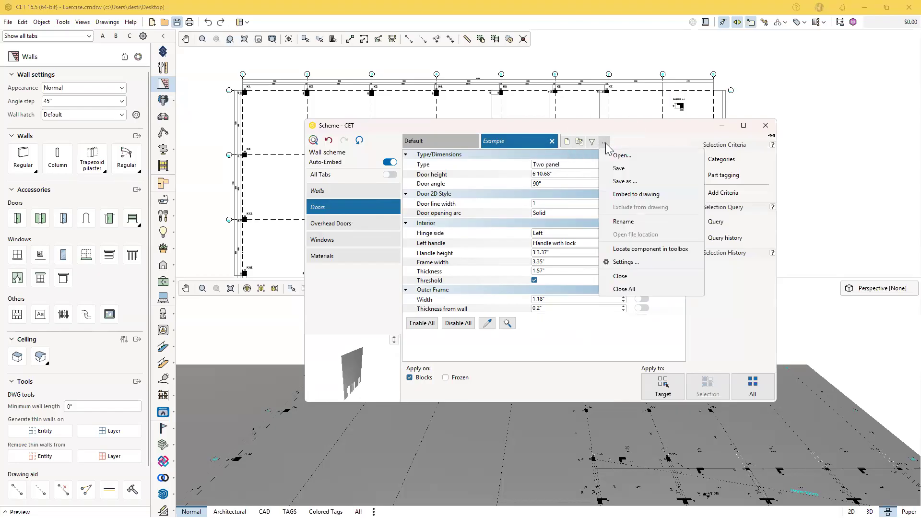
pyautogui.click(619, 169)
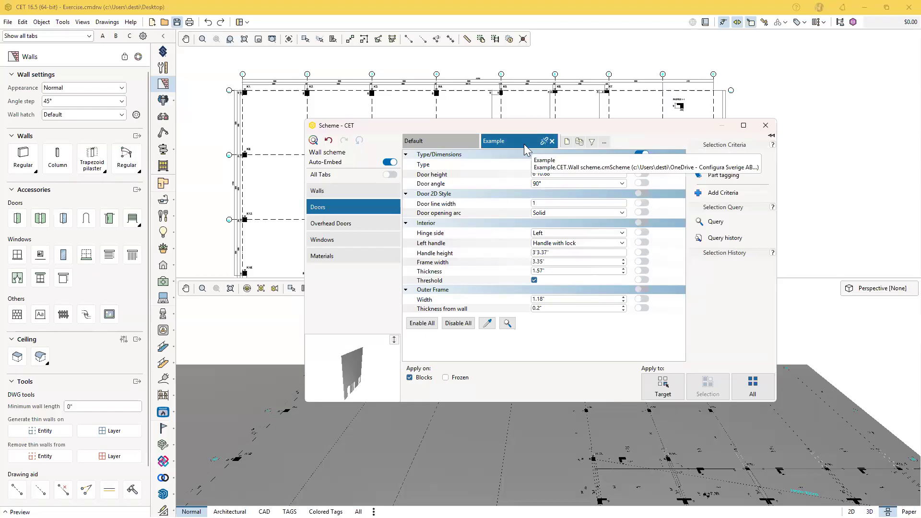
# Start opening a wall scheme from file and go up to the CET Documents folder
pyautogui.click(607, 141)
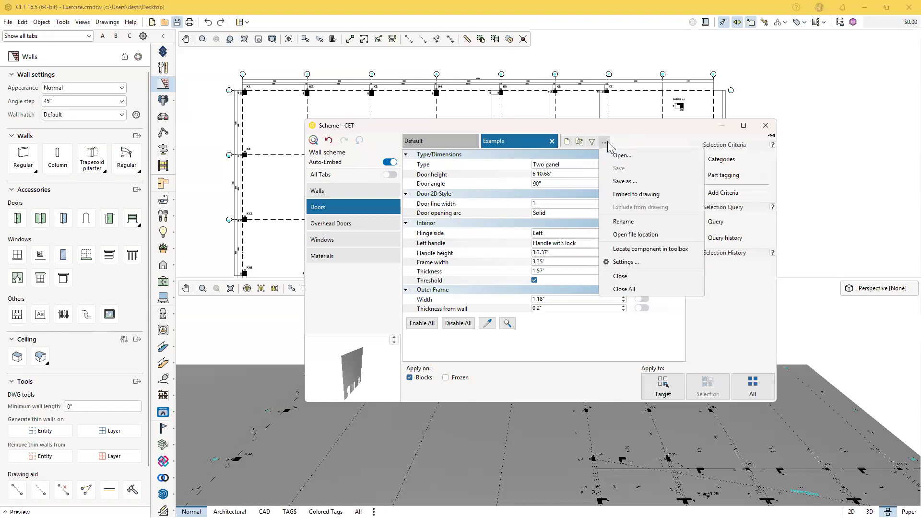
pyautogui.click(625, 157)
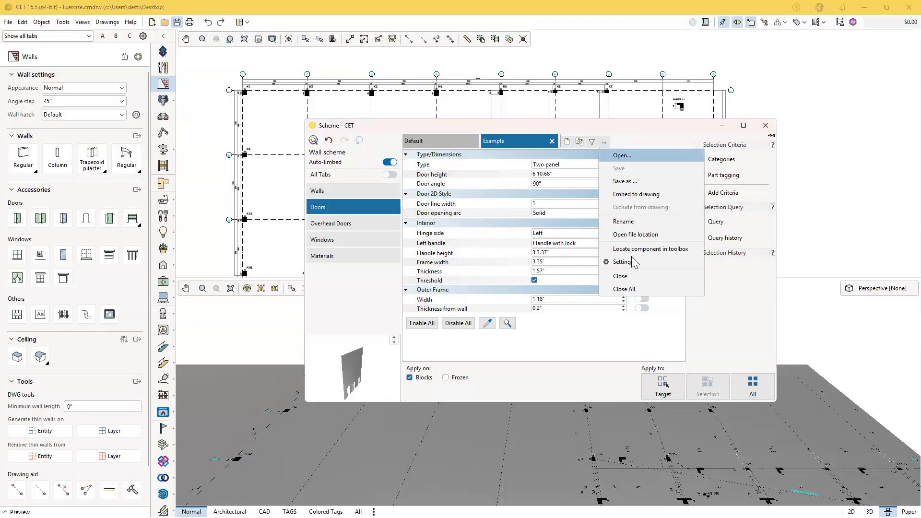
pyautogui.moveTo(563, 165); pyautogui.dragTo(675, 155)
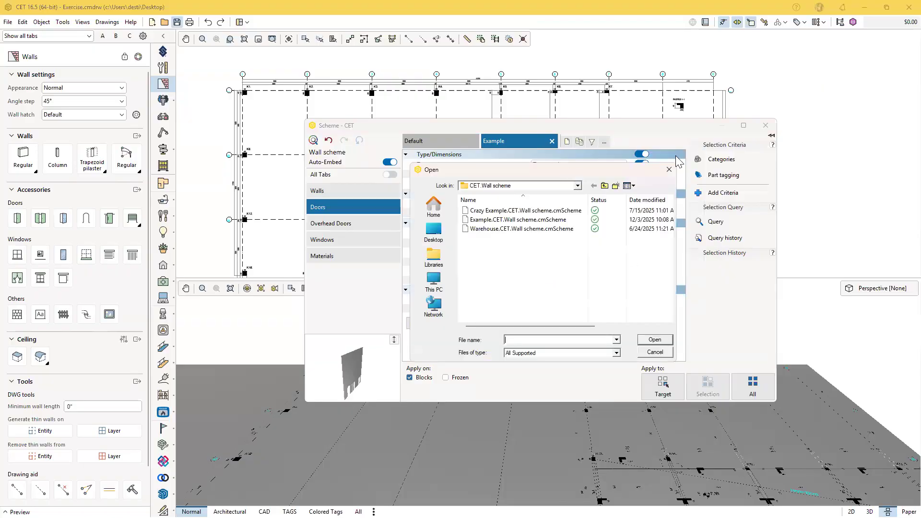
pyautogui.click(690, 175)
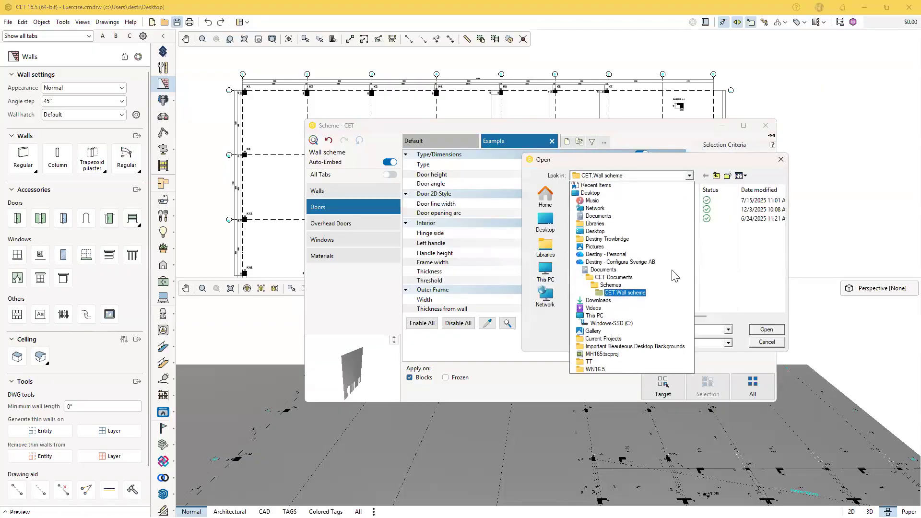
pyautogui.click(617, 277)
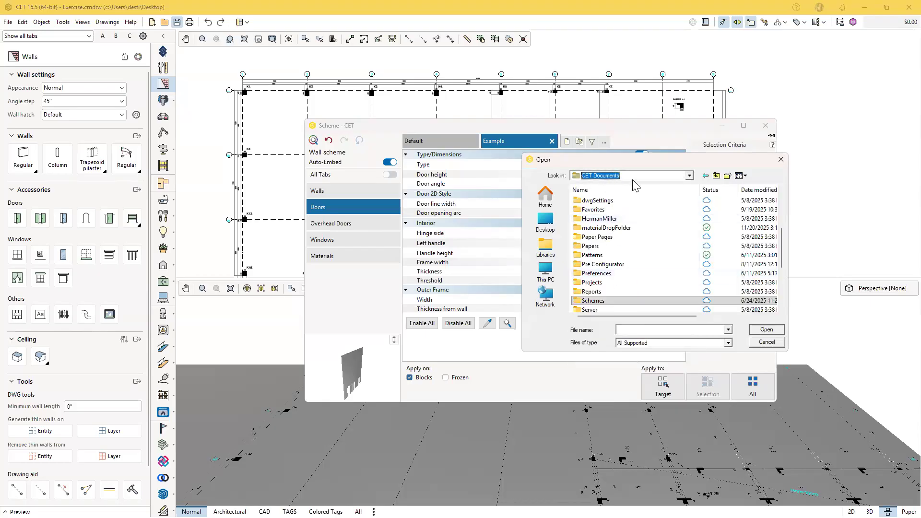
pyautogui.click(690, 176)
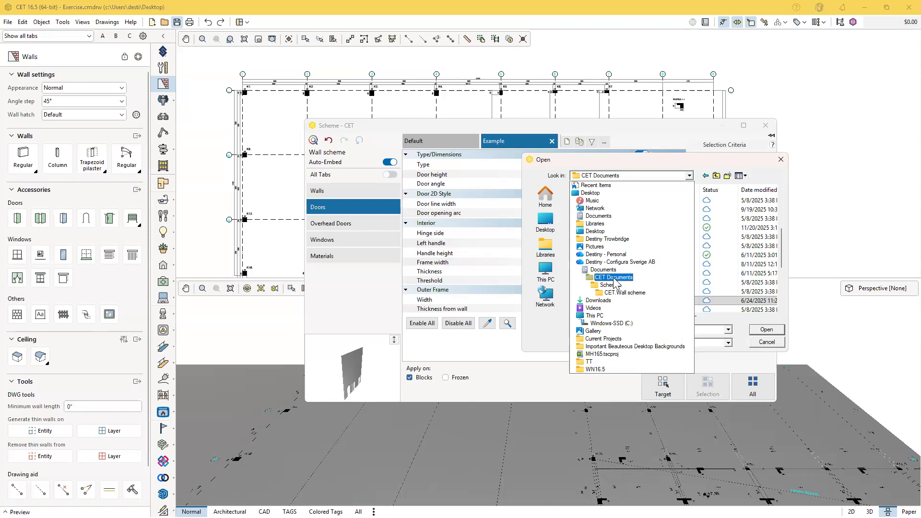
pyautogui.click(615, 279)
# Browse CET Documents to Schemes > CET.Wall scheme, locate the saved Example scheme file, and leave without opening it
pyautogui.scroll(-4, 605, 230)
pyautogui.scroll(8, 604, 240)
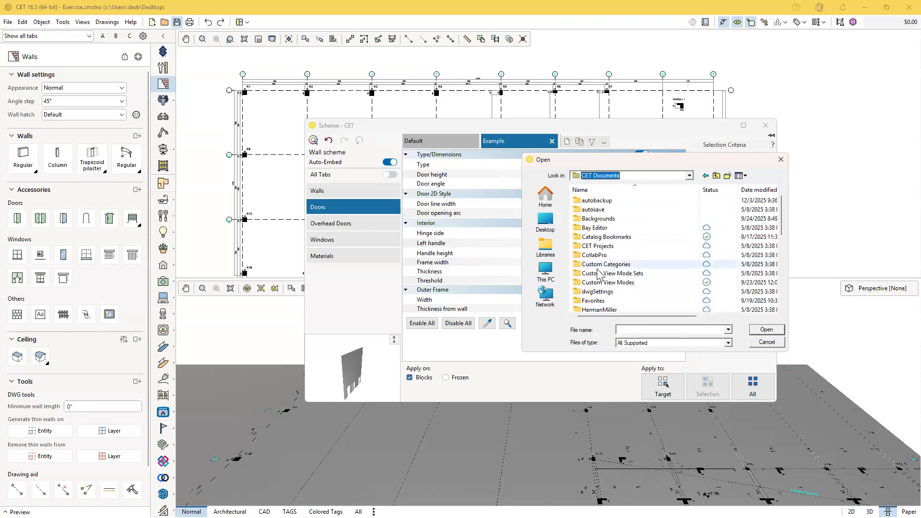
pyautogui.scroll(-2, 633, 288)
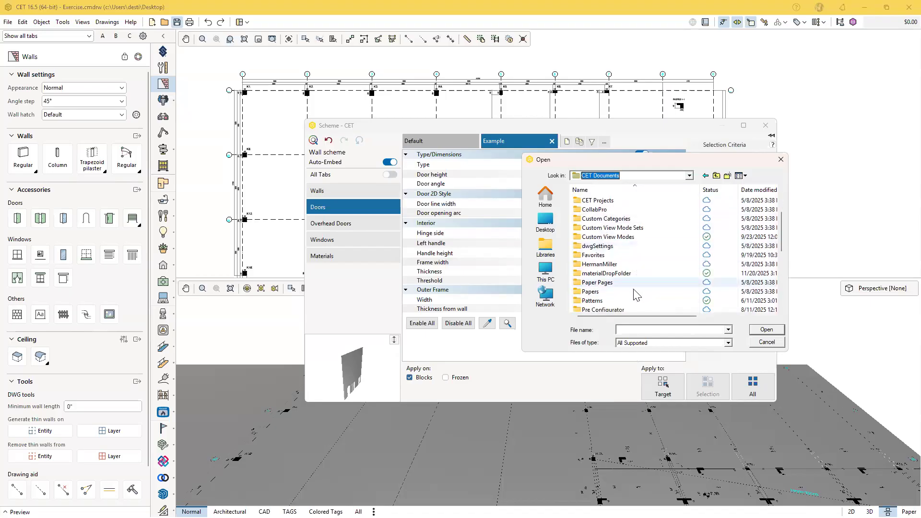
pyautogui.scroll(-2, 632, 250)
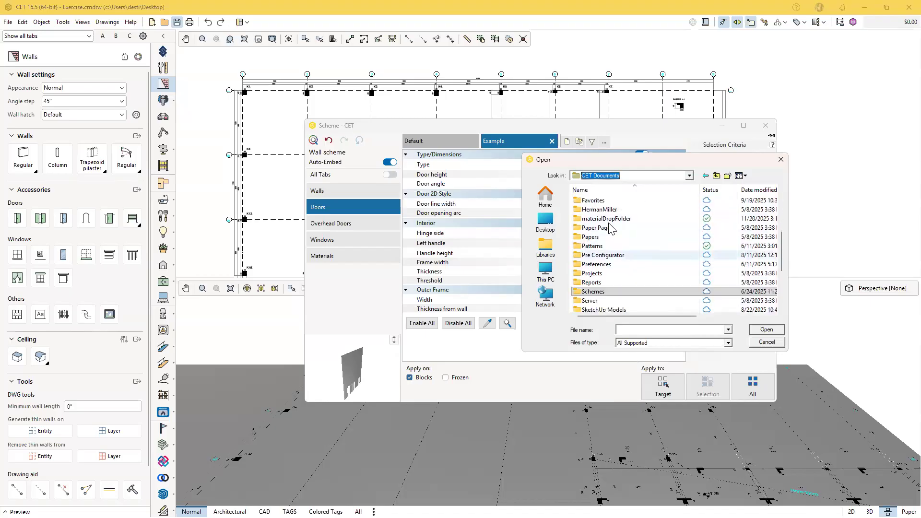
pyautogui.scroll(-3, 609, 301)
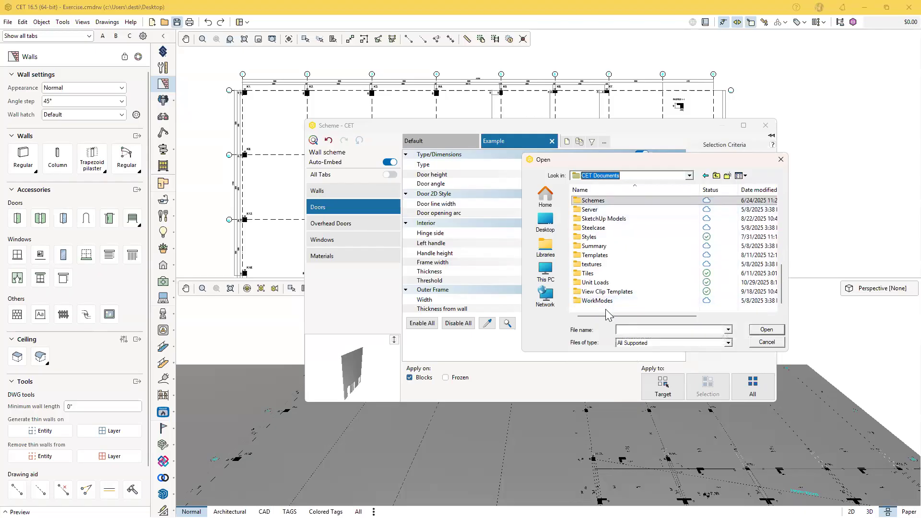
pyautogui.click(597, 205)
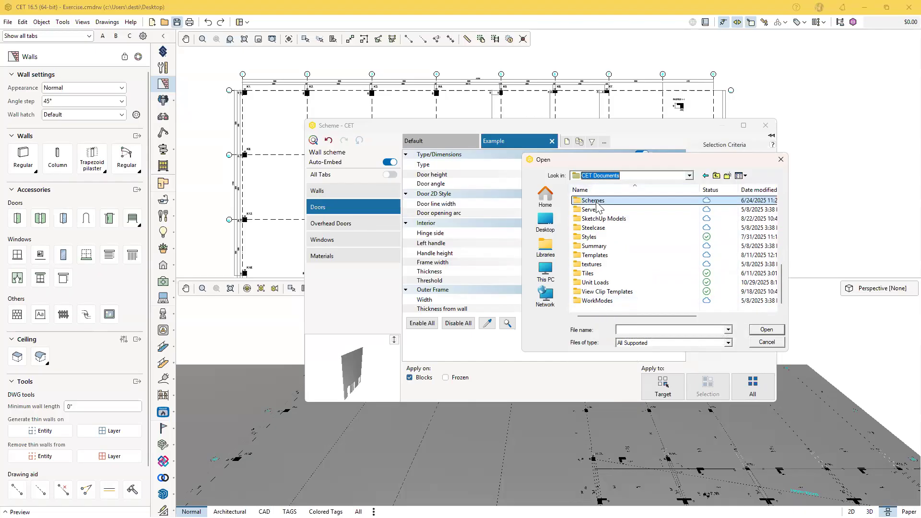
pyautogui.doubleClick(598, 206)
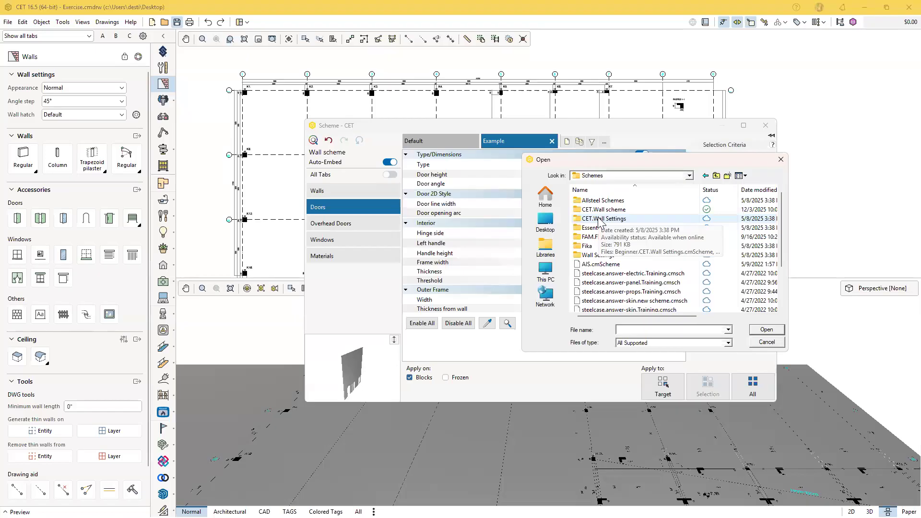
pyautogui.doubleClick(615, 210)
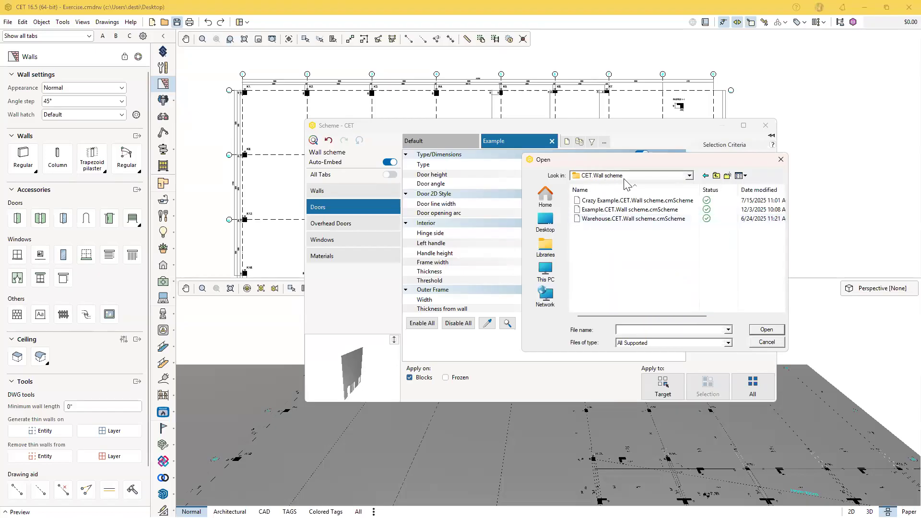
pyautogui.click(607, 211)
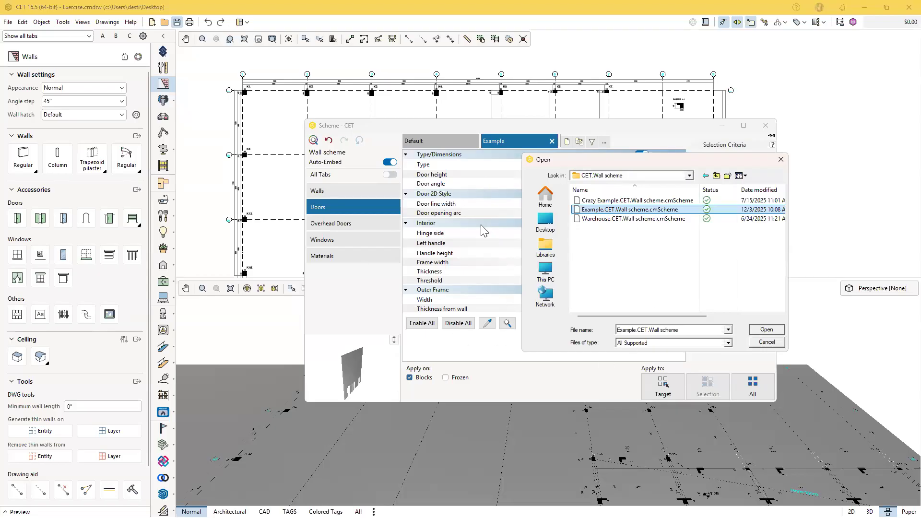
pyautogui.click(781, 159)
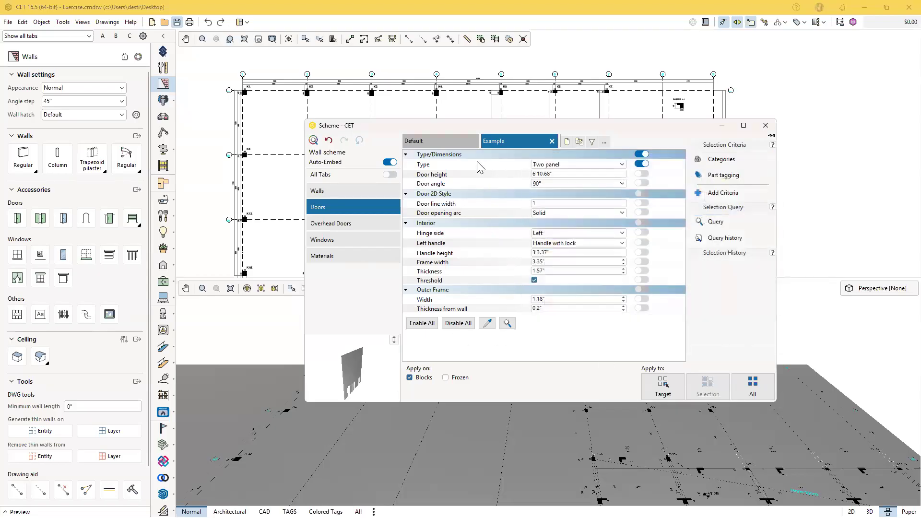
# Compare the door settings of the Default and Example schemes, ending on the Default scheme
pyautogui.click(455, 140)
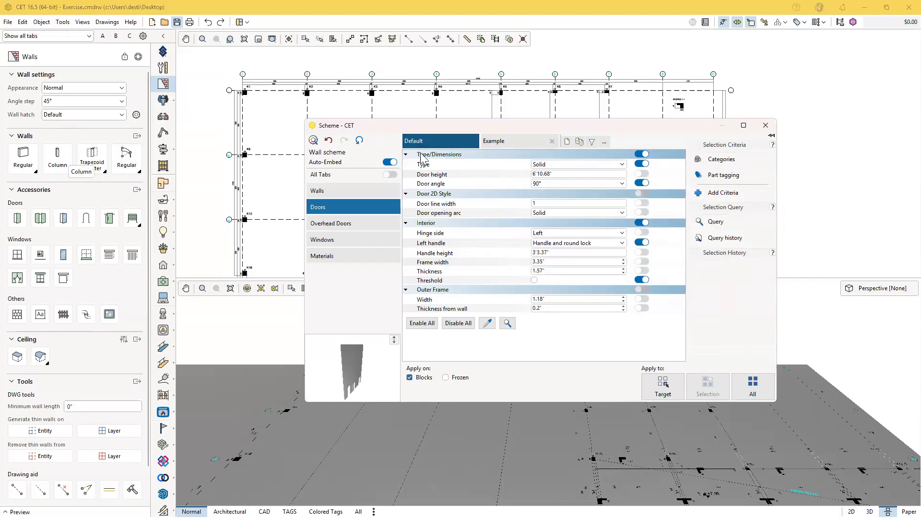
pyautogui.click(520, 147)
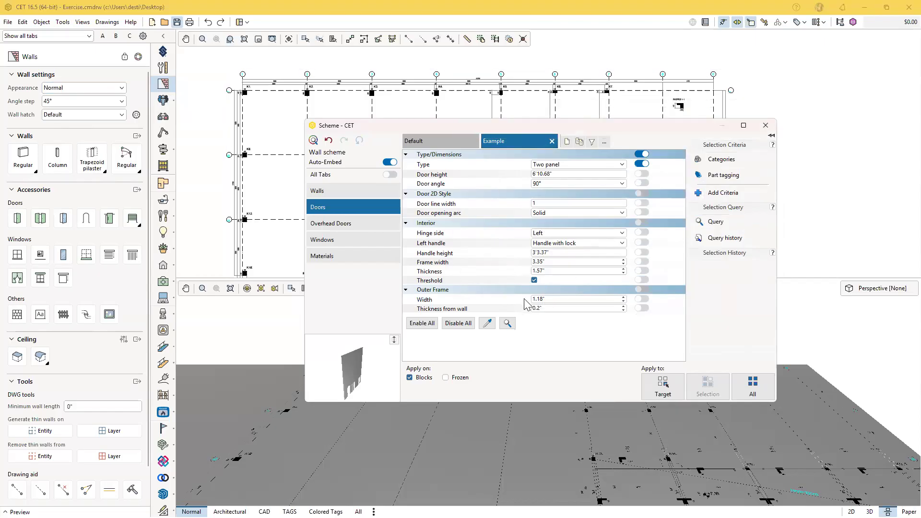
pyautogui.click(442, 142)
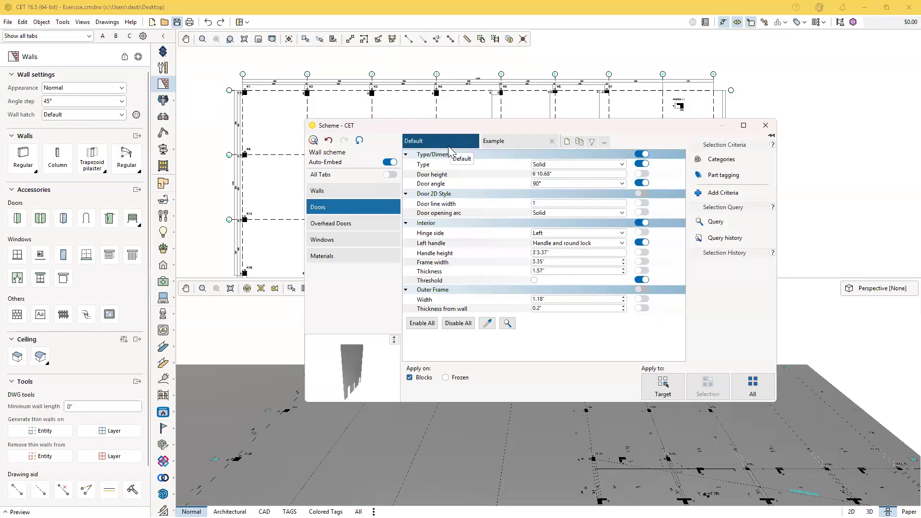
# Show the Default scheme's material settings and inspect the wall and its base trim in the preview
pyautogui.click(342, 255)
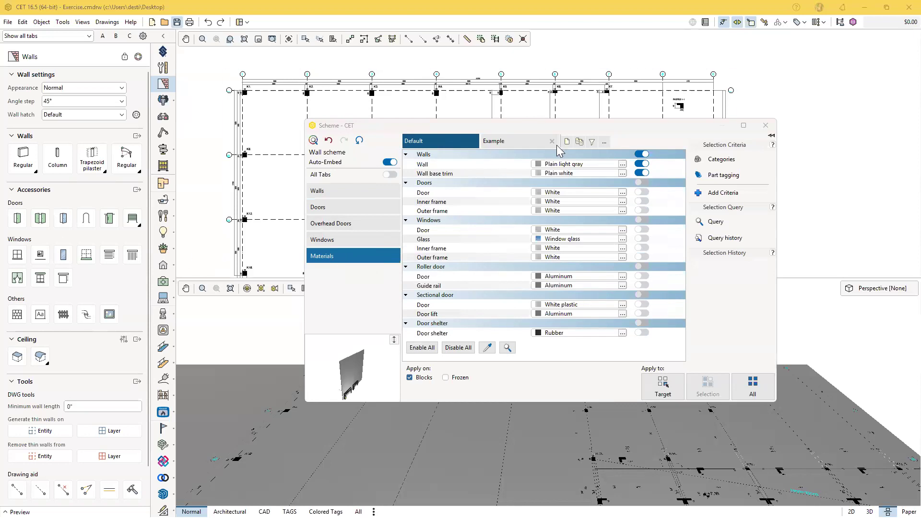
pyautogui.scroll(4, 358, 392)
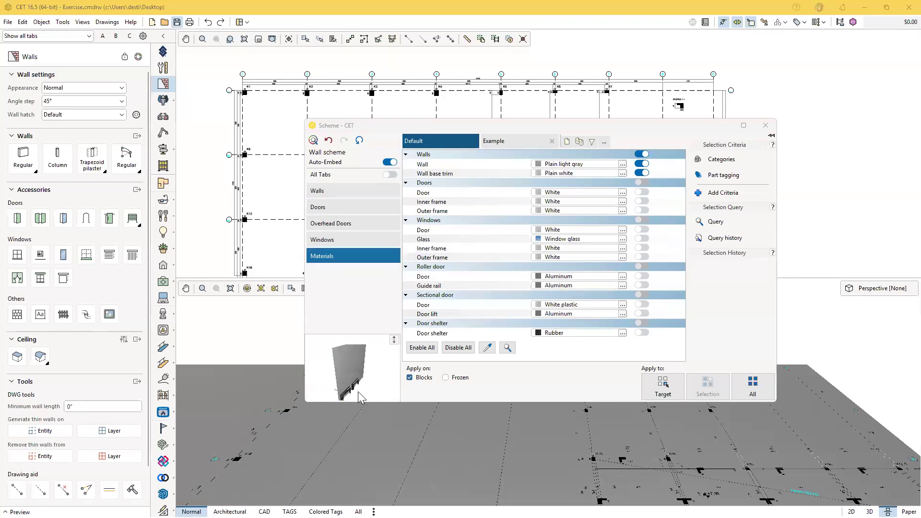
pyautogui.moveTo(356, 383); pyautogui.dragTo(387, 365)
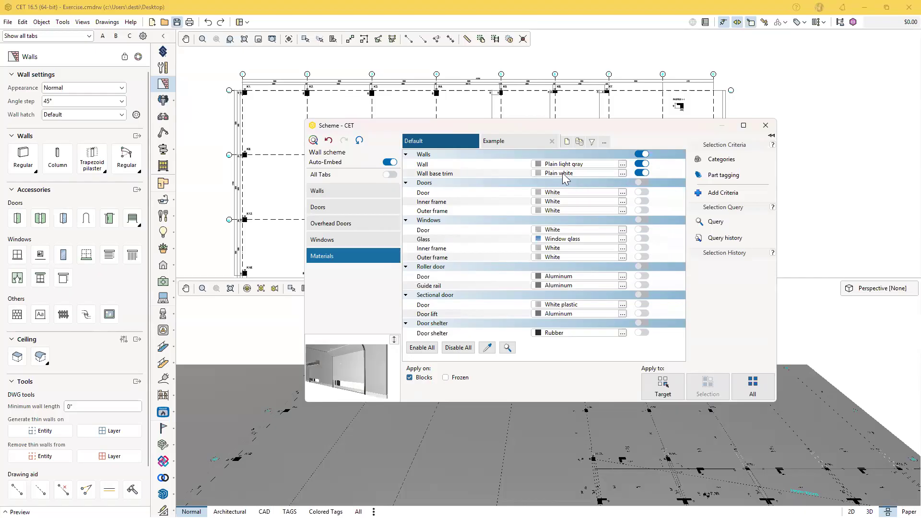
# Set the Default scheme's wall base trim material to Light Rubber (PBR) from the CET plastic materials and check it in the preview
pyautogui.click(623, 173)
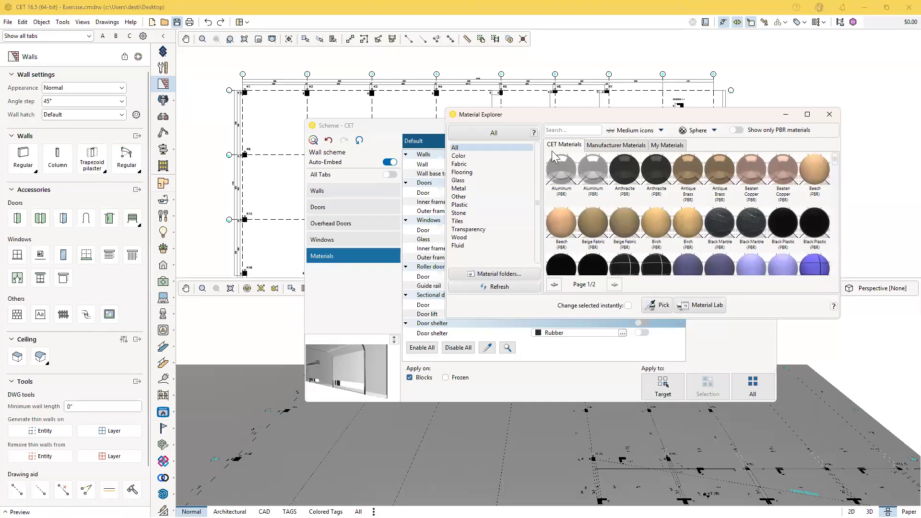
pyautogui.click(596, 147)
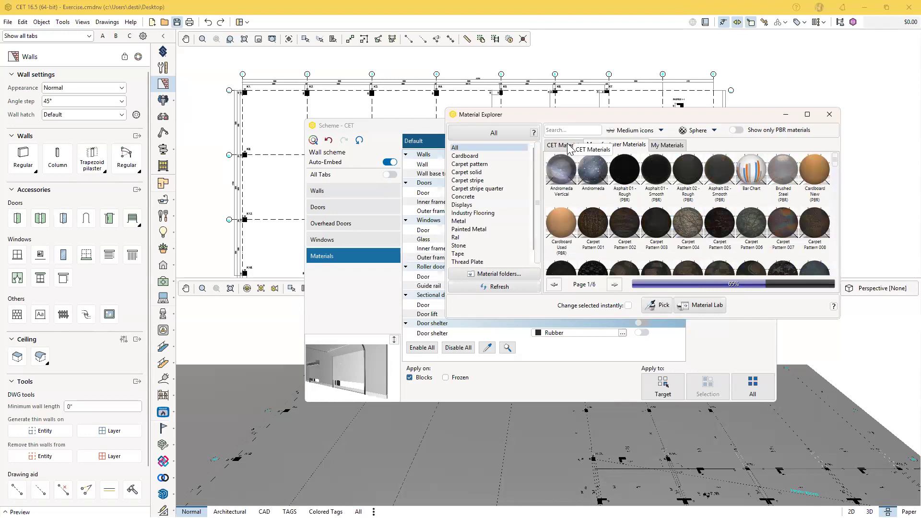
pyautogui.click(569, 146)
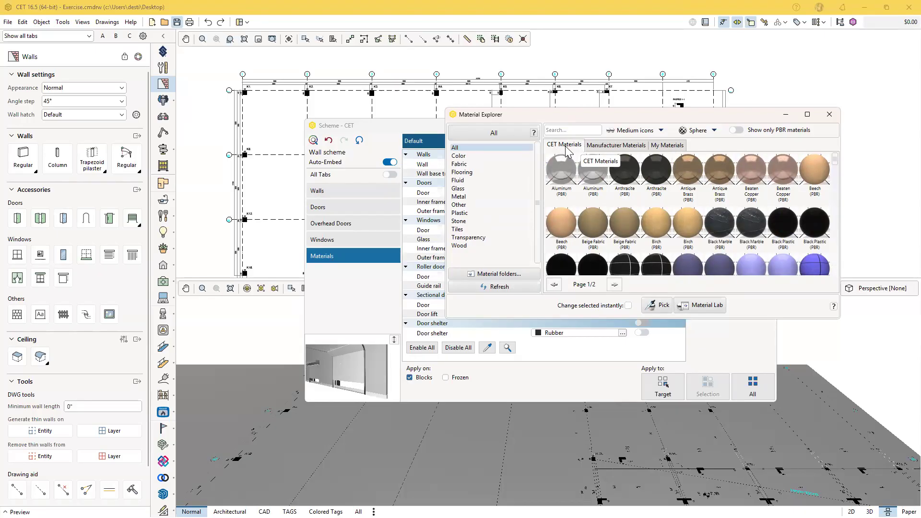
pyautogui.scroll(-6, 581, 208)
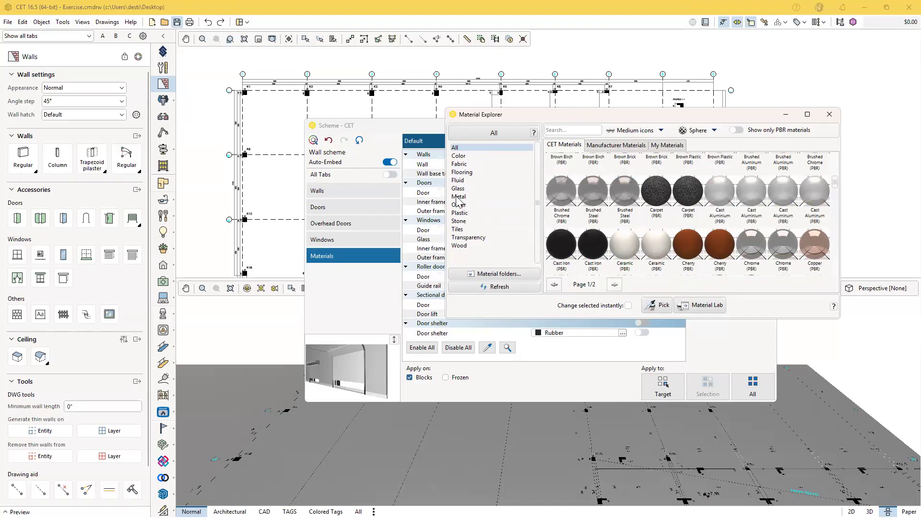
pyautogui.click(461, 213)
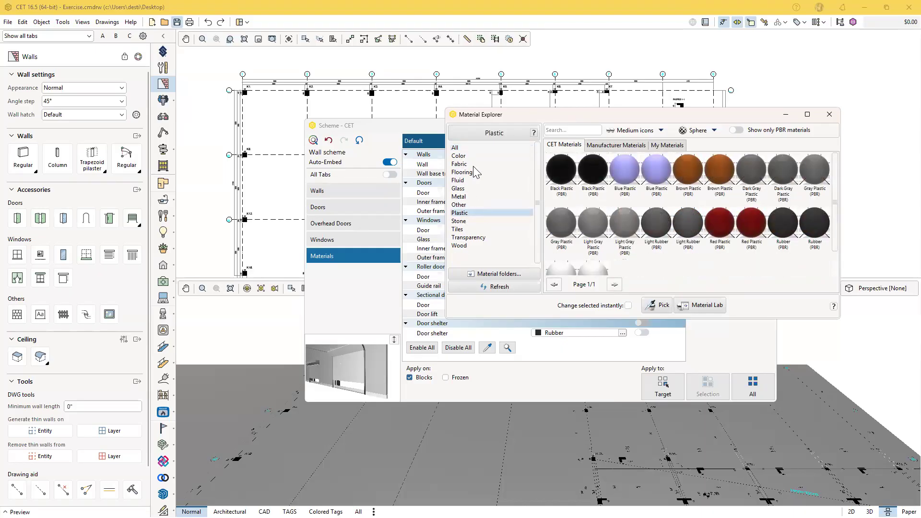
pyautogui.scroll(-1, 591, 200)
pyautogui.scroll(1, 600, 220)
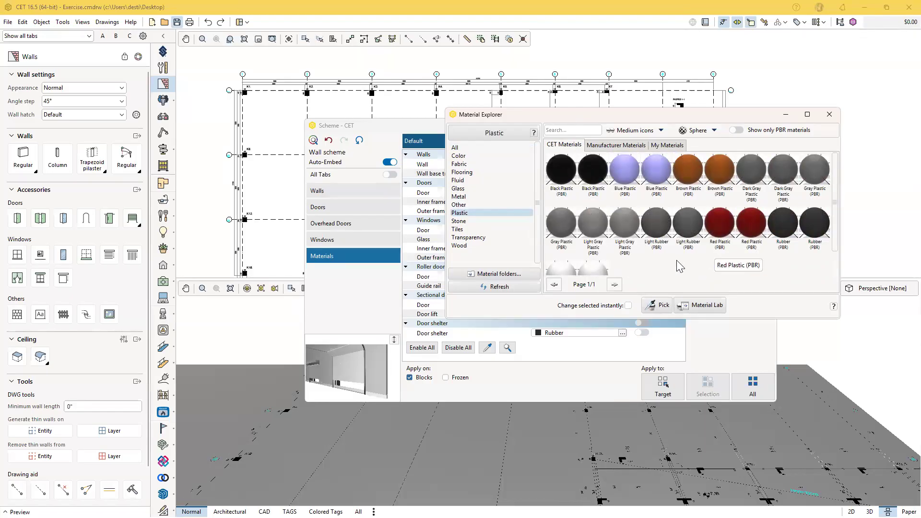
pyautogui.click(657, 224)
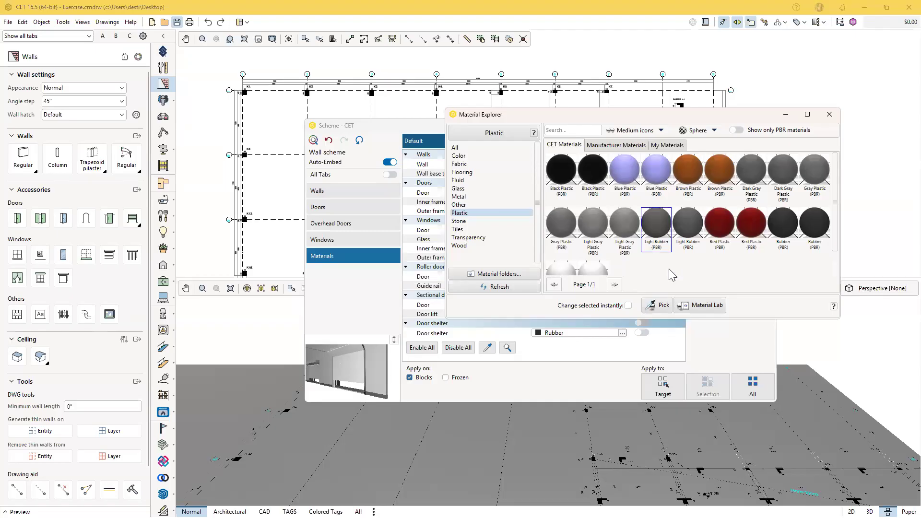
pyautogui.scroll(3, 375, 391)
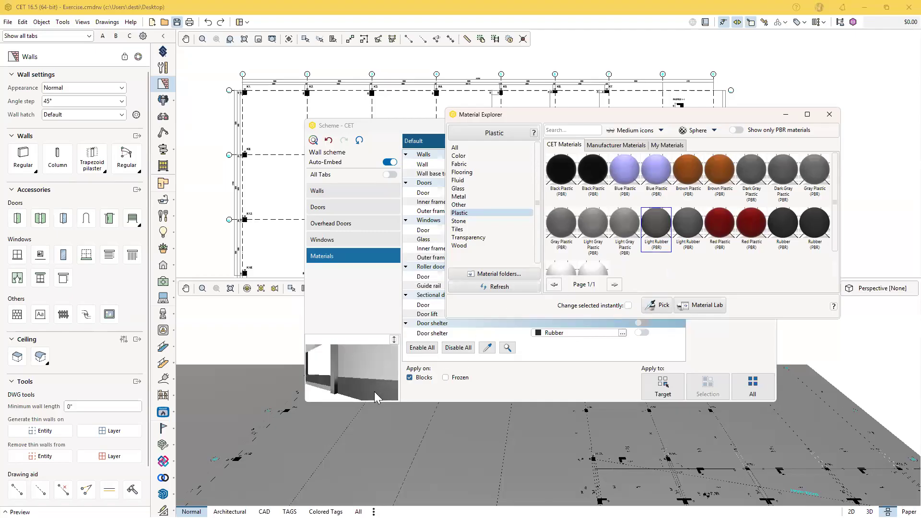
pyautogui.moveTo(374, 392); pyautogui.dragTo(370, 384)
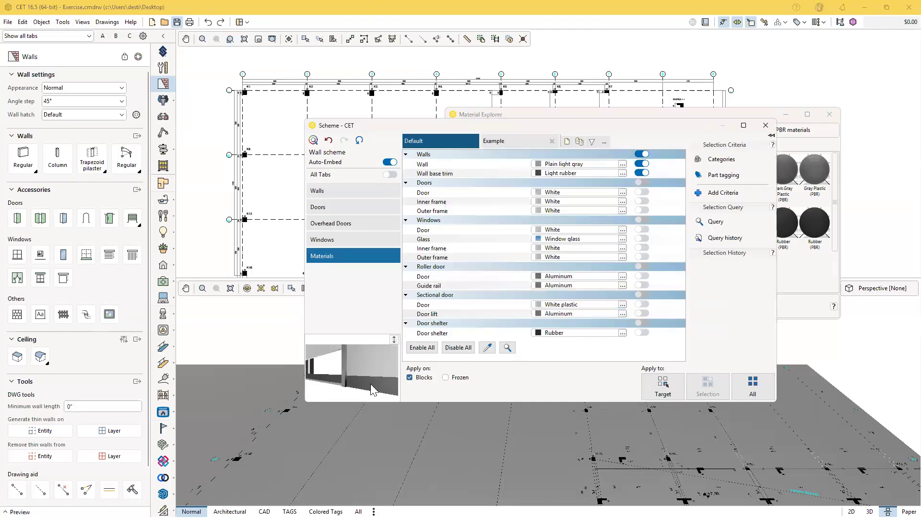
pyautogui.click(718, 115)
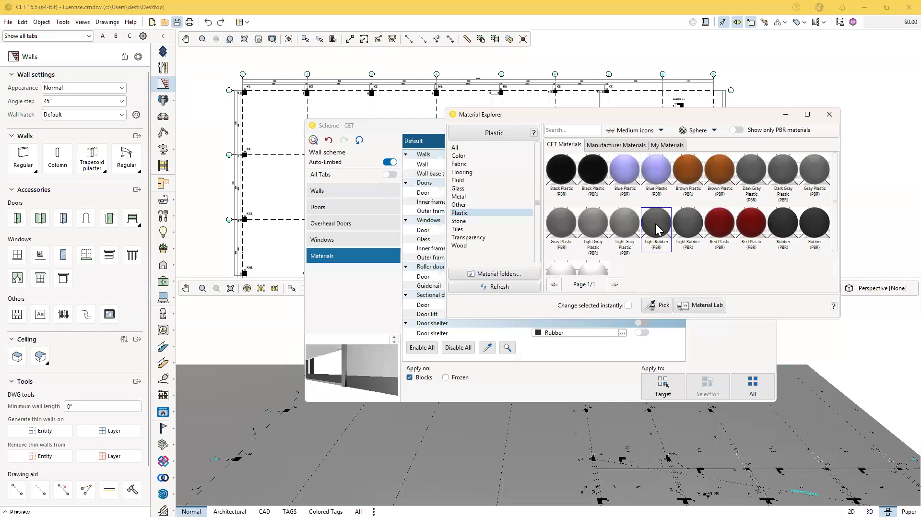
pyautogui.click(830, 118)
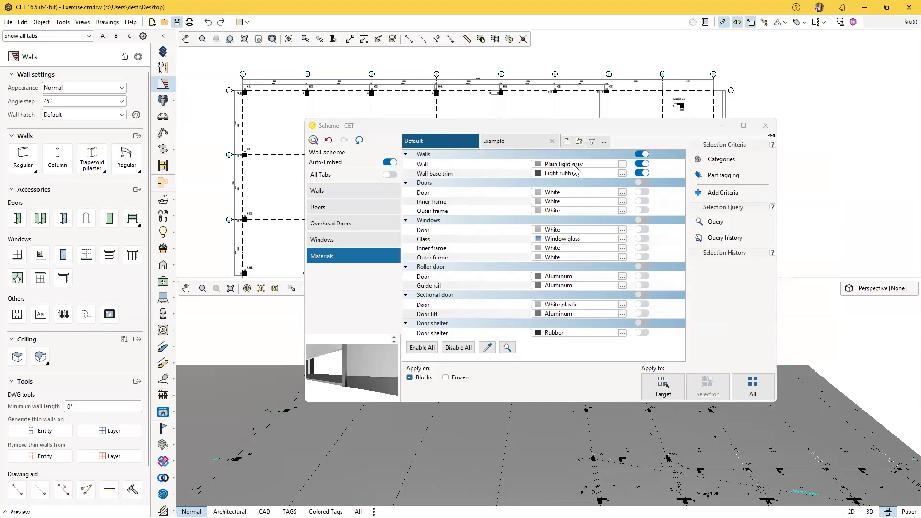
# Browse the CET stone and full material lists for the Default scheme's wall, picking Plain Light Gray (PBR)
pyautogui.click(623, 164)
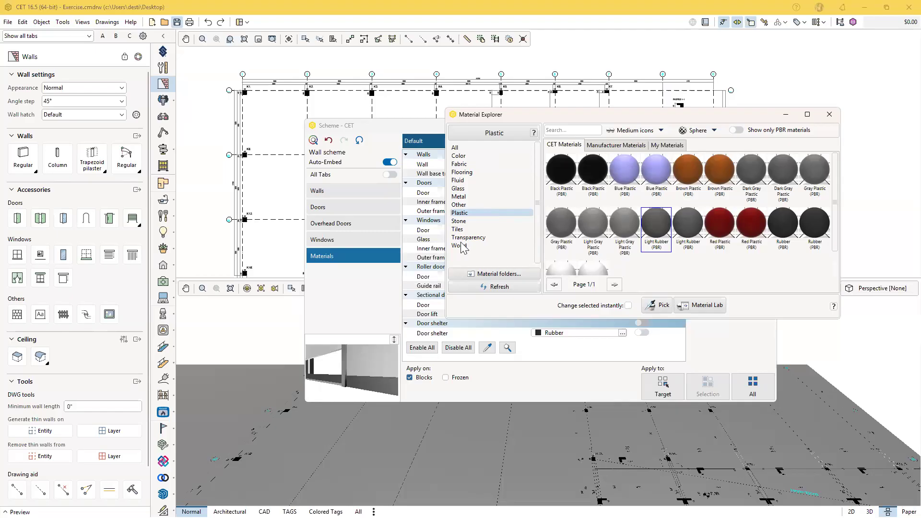
pyautogui.click(461, 221)
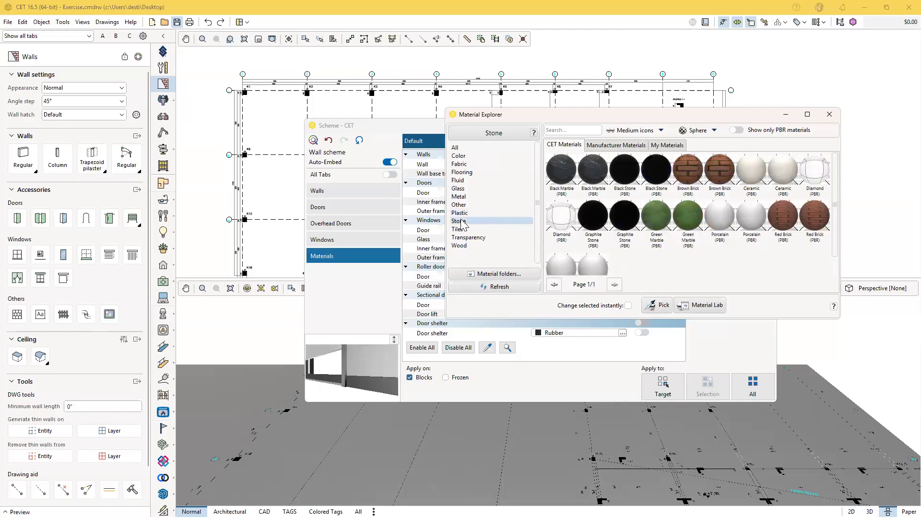
pyautogui.click(463, 150)
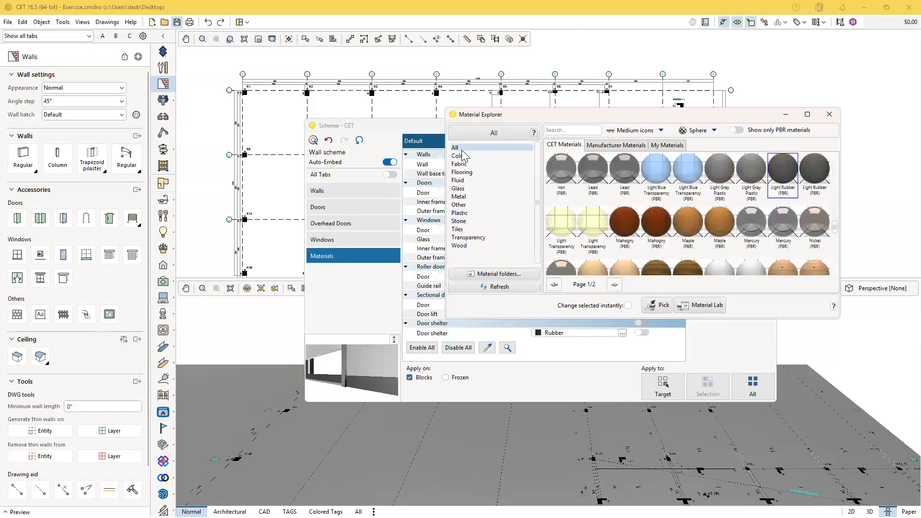
pyautogui.scroll(-1, 698, 210)
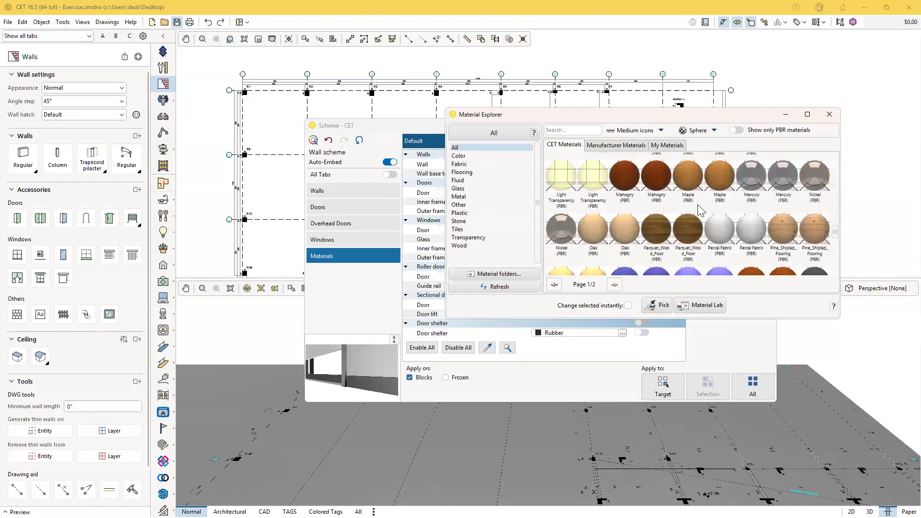
pyautogui.scroll(-5, 685, 212)
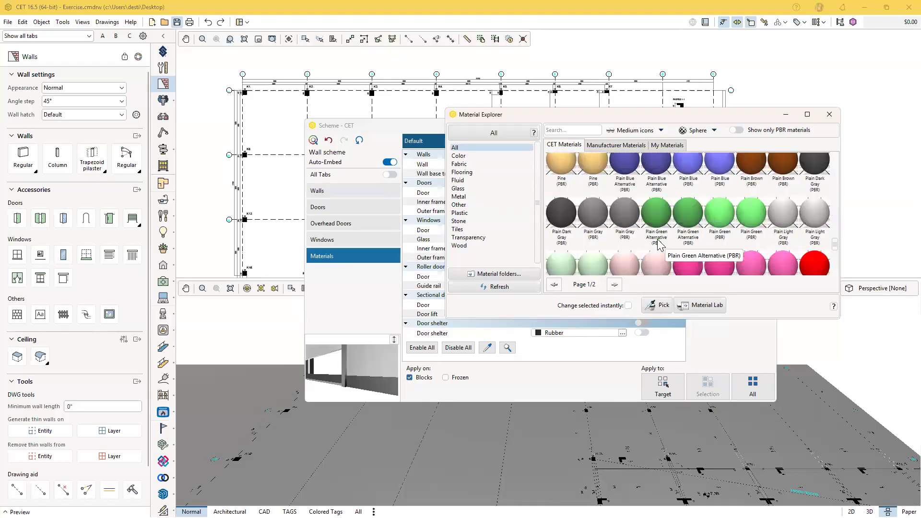
pyautogui.click(782, 191)
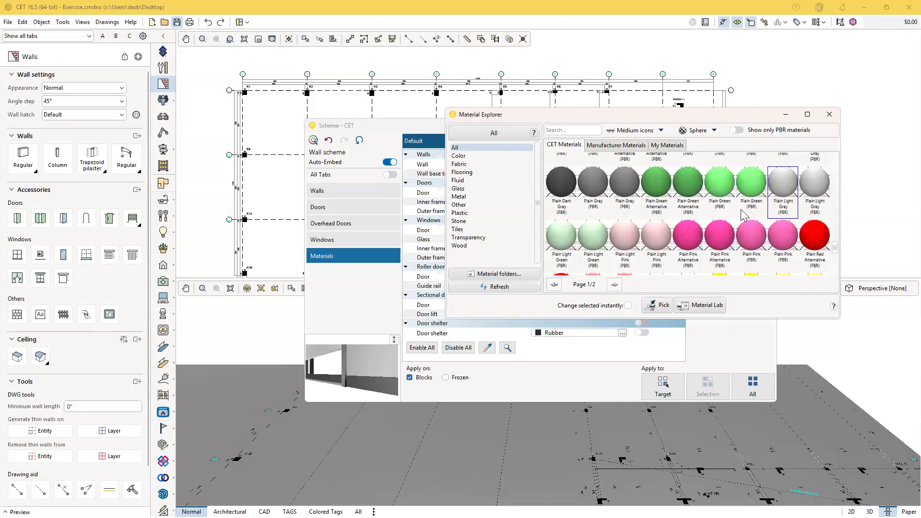
pyautogui.scroll(-1, 707, 224)
pyautogui.scroll(-3, 708, 225)
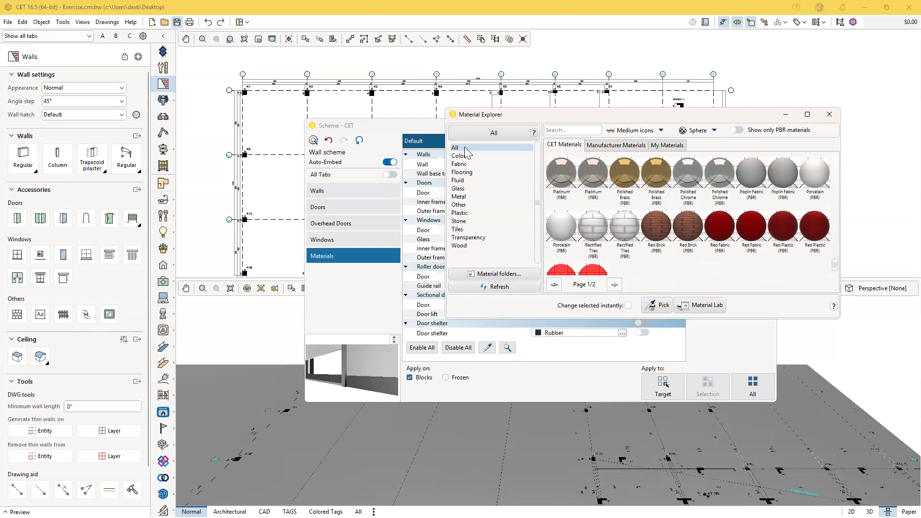
# Set the Default scheme's wall material to Concrete 001 from the manufacturer concrete materials
pyautogui.click(597, 145)
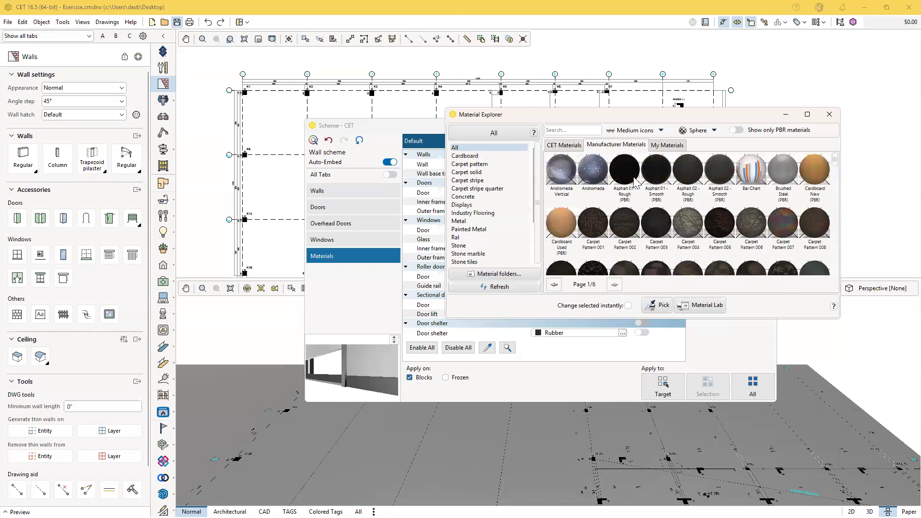
pyautogui.click(473, 197)
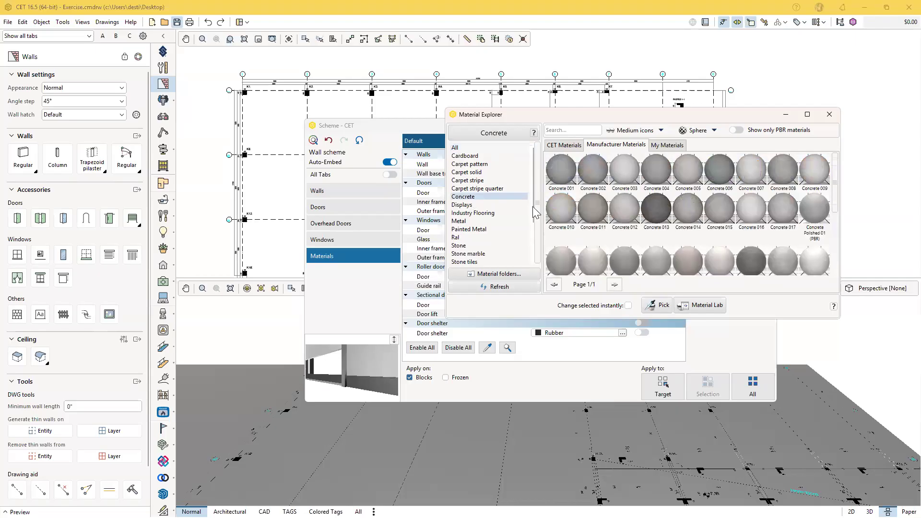
pyautogui.click(563, 179)
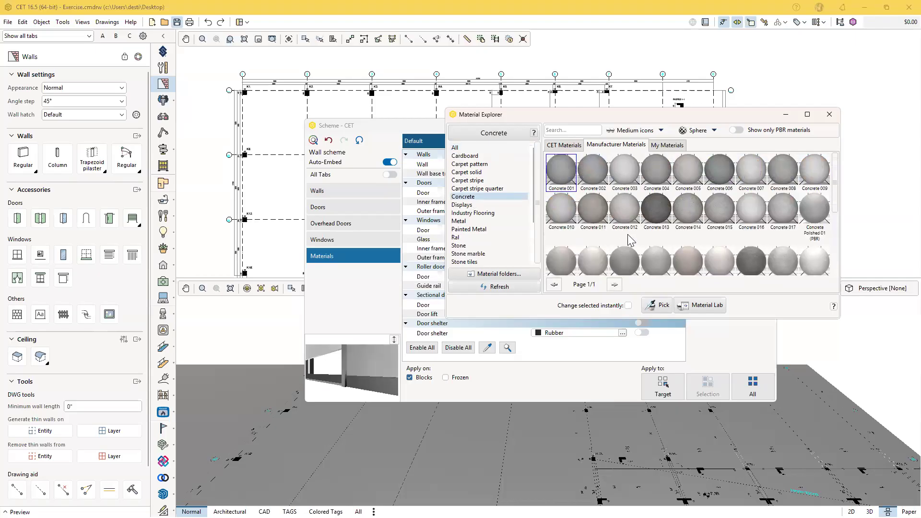
pyautogui.click(830, 115)
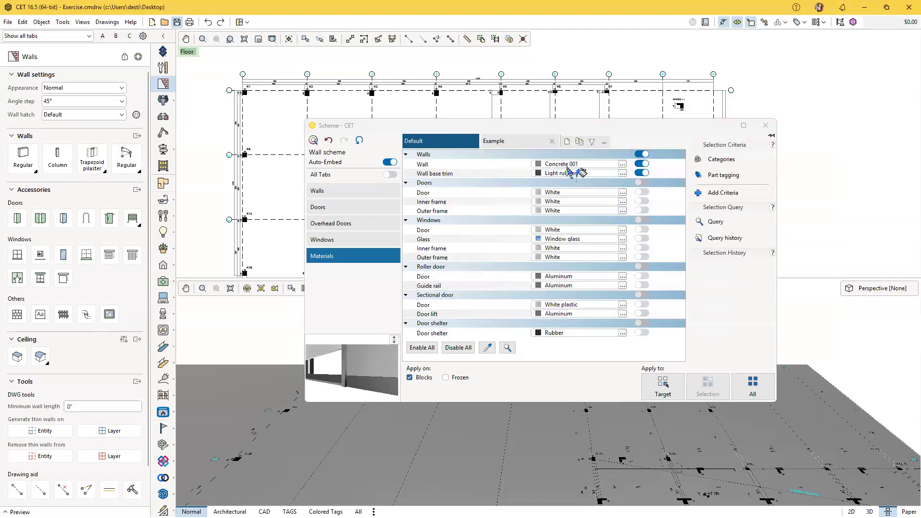
pyautogui.moveTo(568, 168); pyautogui.dragTo(569, 169)
# Set the Example scheme's wall material to Concrete 001
pyautogui.click(508, 142)
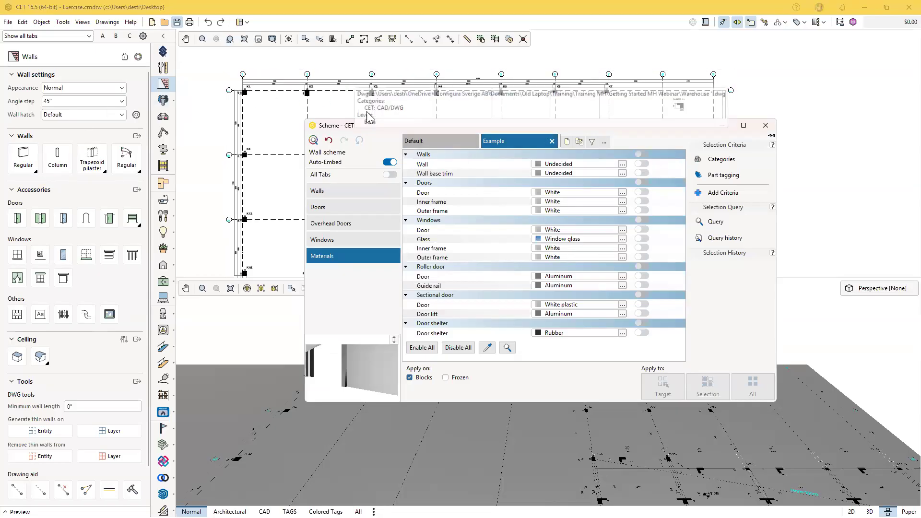
pyautogui.click(553, 165)
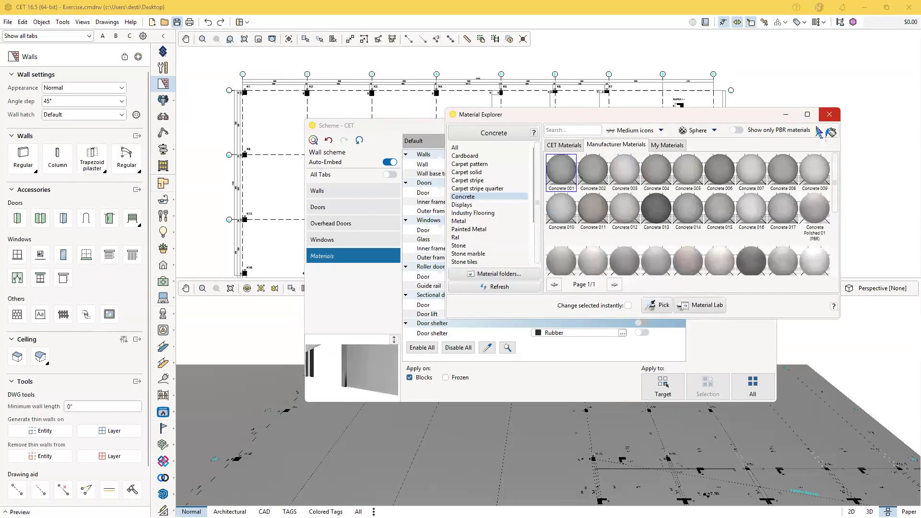
pyautogui.click(830, 114)
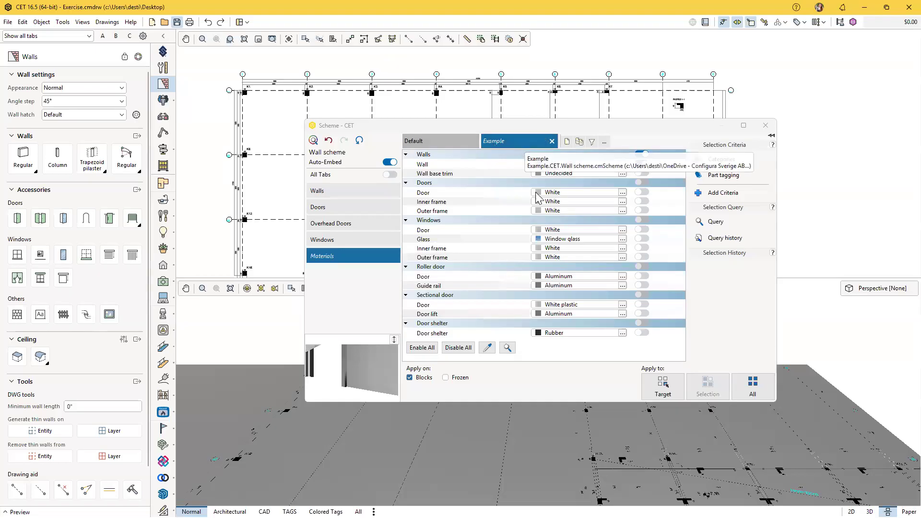
# Save the Example scheme and close the scheme settings with the Default scheme active
pyautogui.click(604, 142)
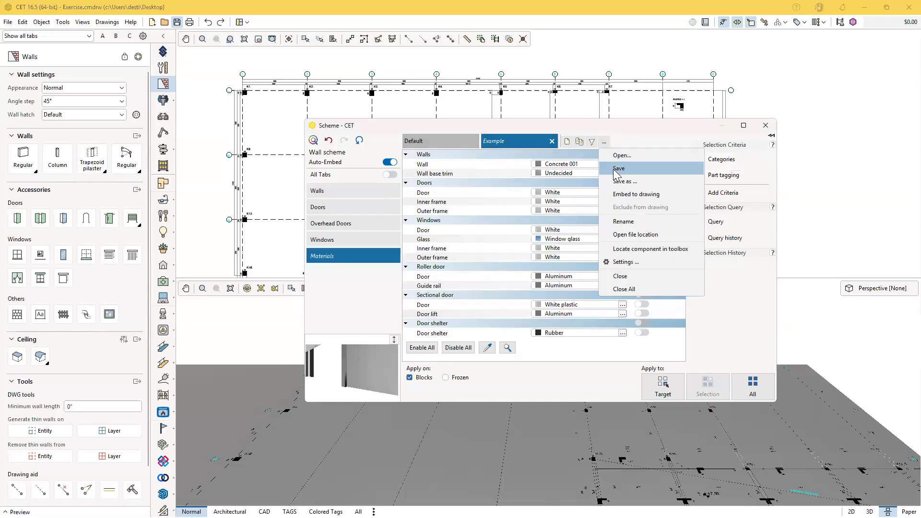
pyautogui.click(617, 169)
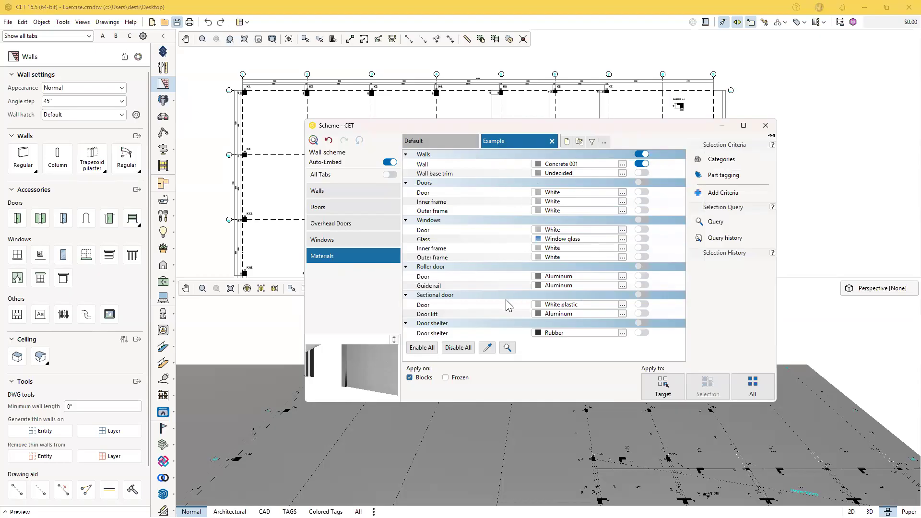
pyautogui.click(444, 141)
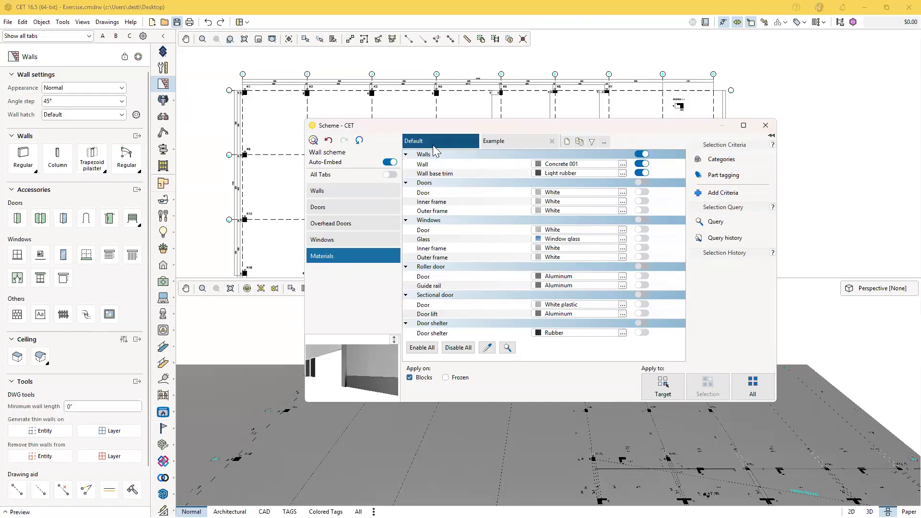
pyautogui.click(766, 127)
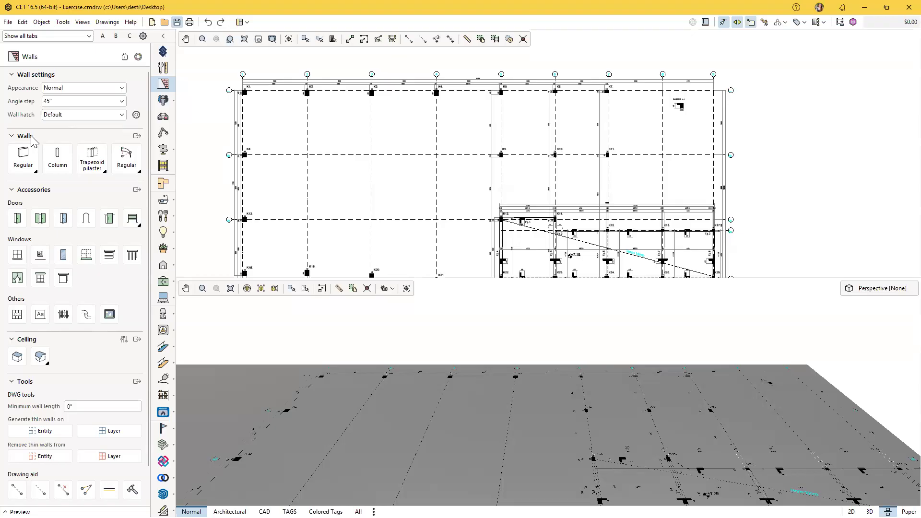
# Compare a Regular wall preview with the wall outline between columns K13 and K14 in the floor plan, without drawing a wall
pyautogui.click(37, 173)
pyautogui.scroll(3, 212, 177)
pyautogui.moveTo(216, 177); pyautogui.dragTo(287, 251, button='middle')
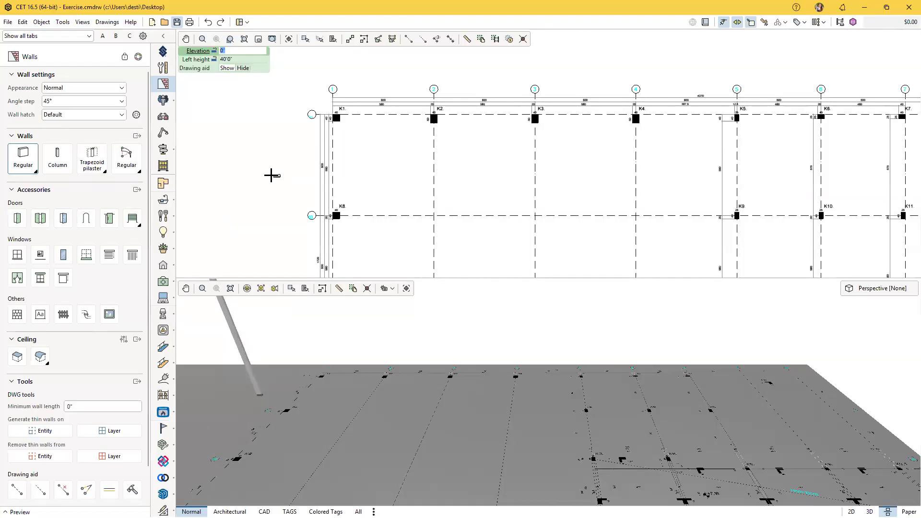
pyautogui.scroll(-2, 270, 176)
pyautogui.moveTo(484, 243); pyautogui.dragTo(365, 107, button='middle')
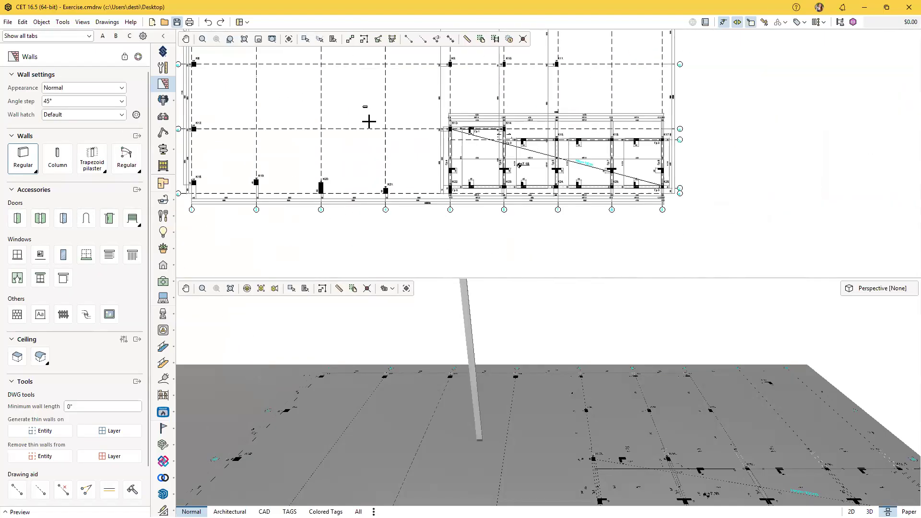
pyautogui.scroll(2, 463, 183)
pyautogui.moveTo(462, 182); pyautogui.dragTo(370, 197, button='middle')
pyautogui.scroll(1, 354, 212)
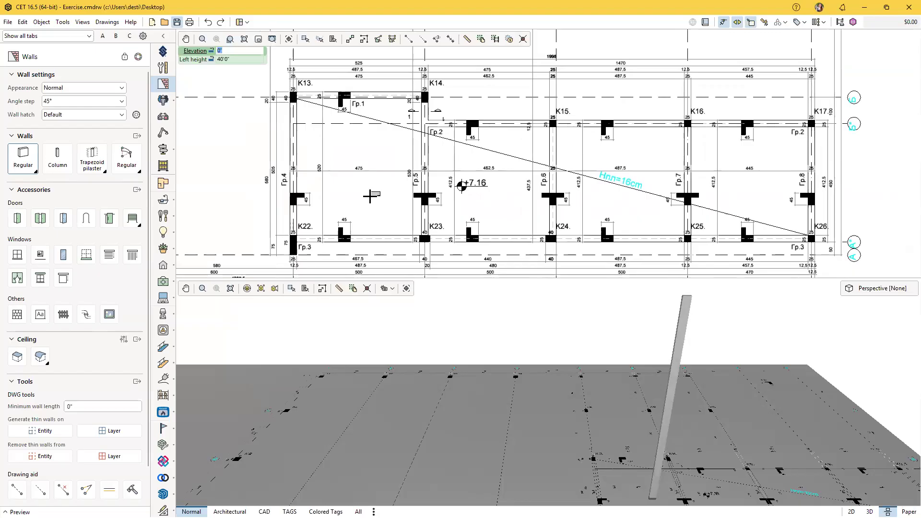
pyautogui.moveTo(360, 144); pyautogui.dragTo(411, 166, button='middle')
pyautogui.scroll(1, 367, 130)
pyautogui.scroll(1, 368, 130)
pyautogui.moveTo(374, 131); pyautogui.dragTo(393, 168, button='middle')
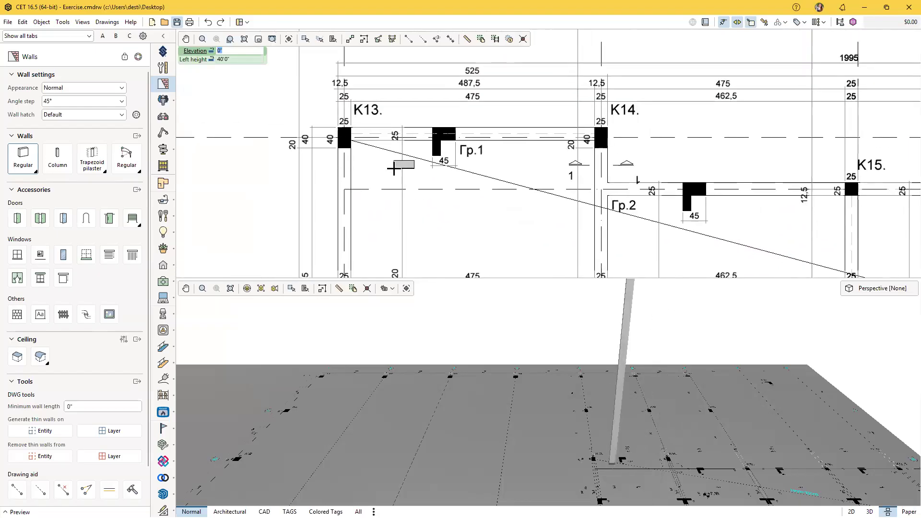
pyautogui.click(421, 140)
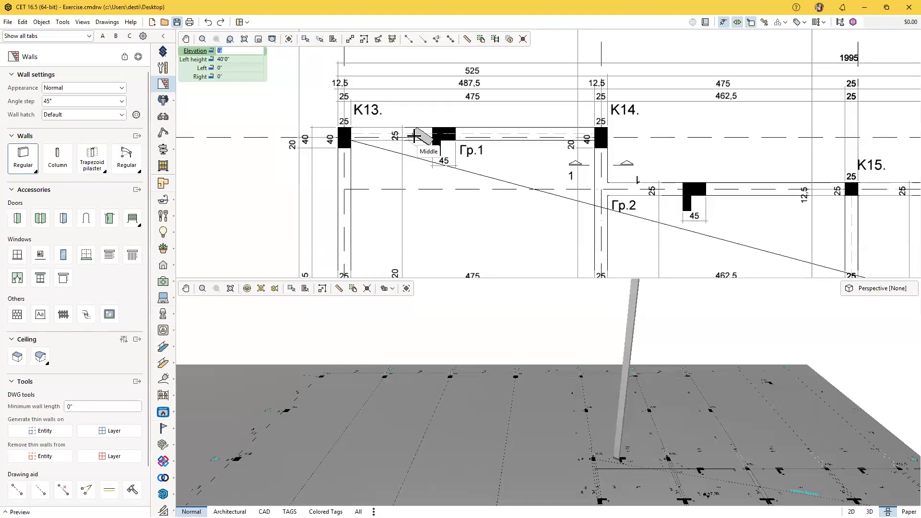
pyautogui.press('Escape')
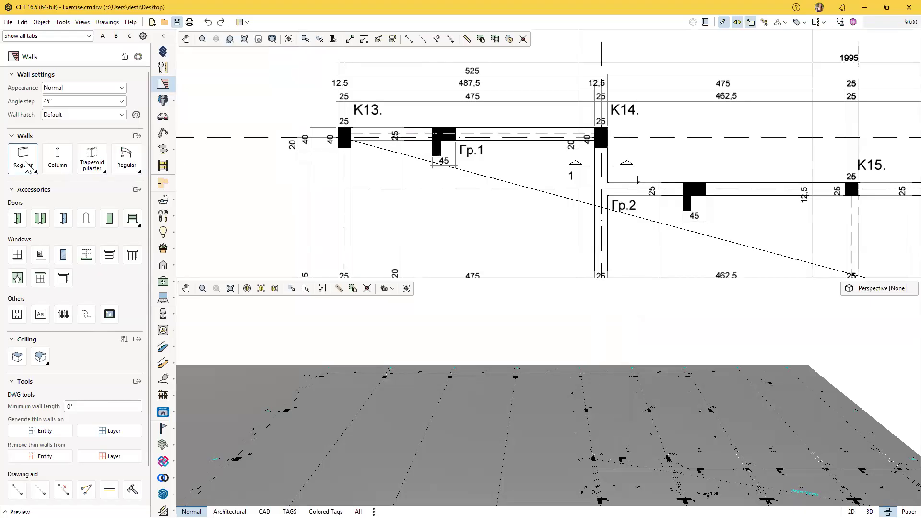
# Compare a Thick wall preview with the wall outline between columns K13 and K14, without drawing a wall
pyautogui.click(19, 162)
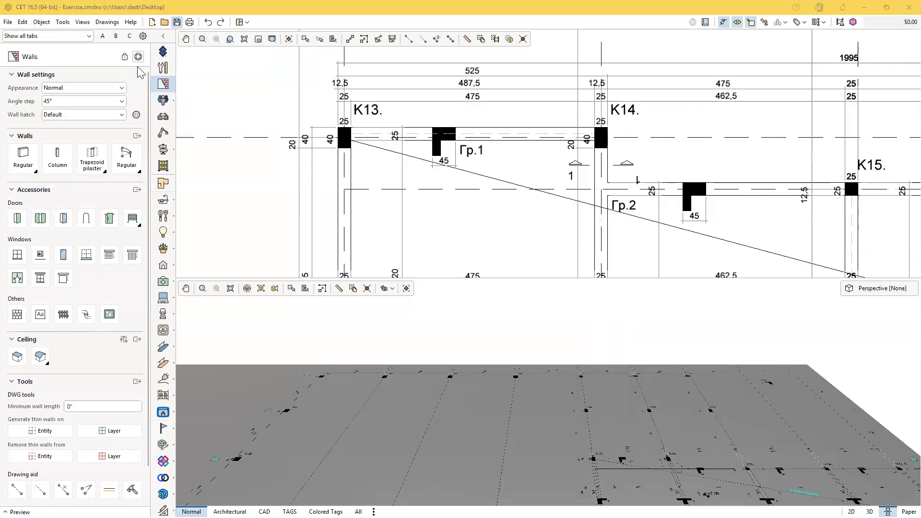
pyautogui.click(27, 167)
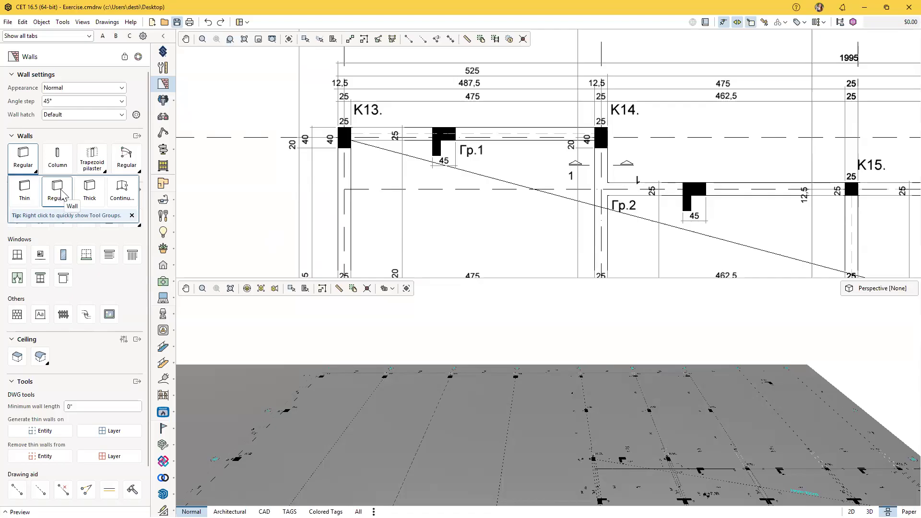
pyautogui.click(91, 201)
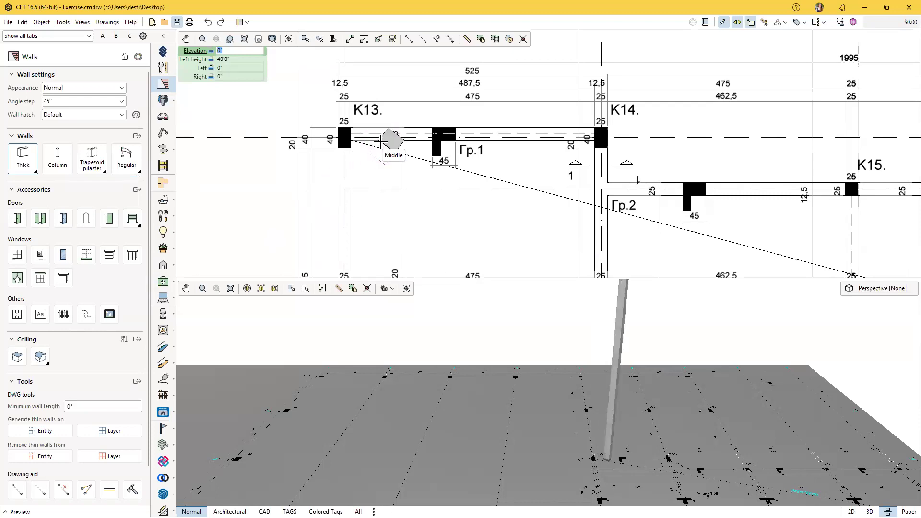
pyautogui.press('Escape')
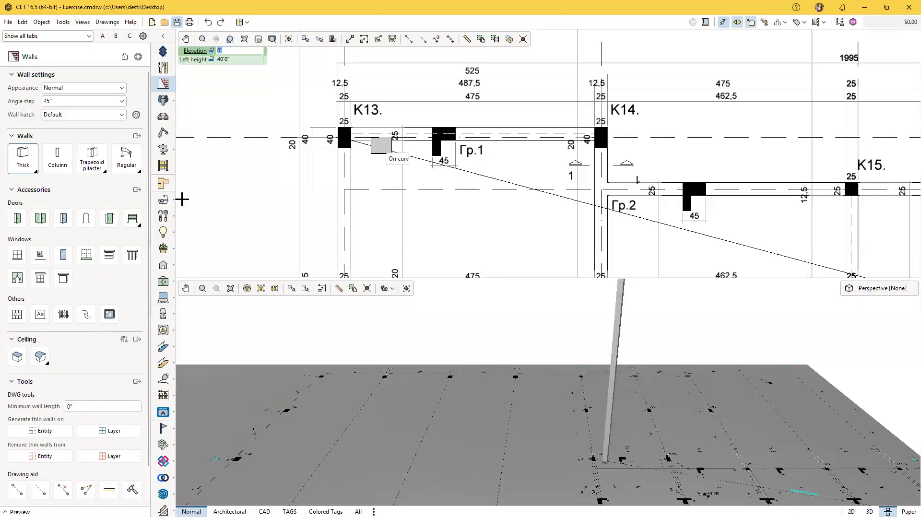
# Switch the wall tool from Thick to Regular wall for placement in the empty area above the floor plan
pyautogui.click(31, 157)
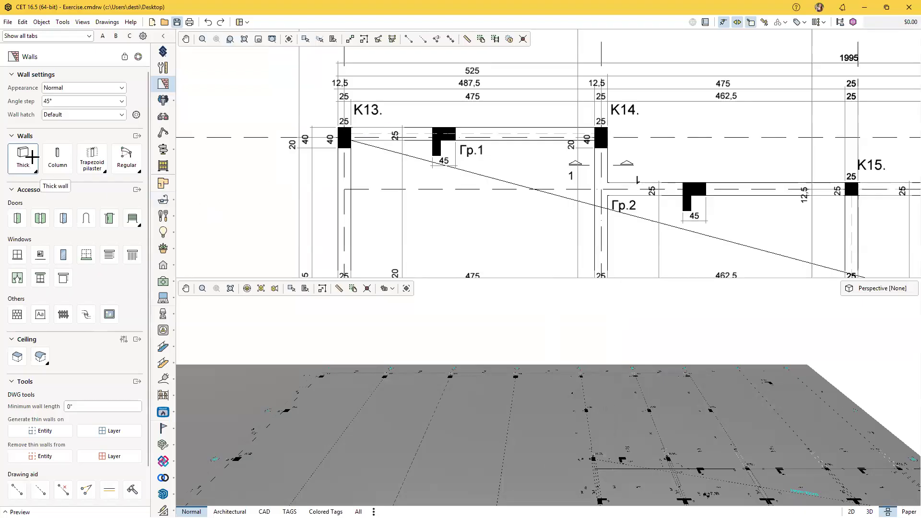
pyautogui.click(58, 192)
pyautogui.scroll(-4, 314, 200)
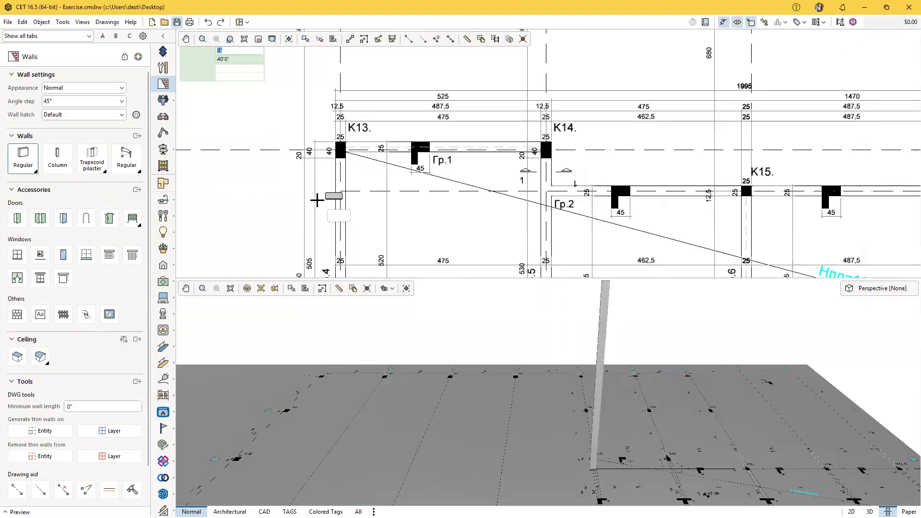
pyautogui.scroll(2, 357, 204)
pyautogui.scroll(-2, 432, 182)
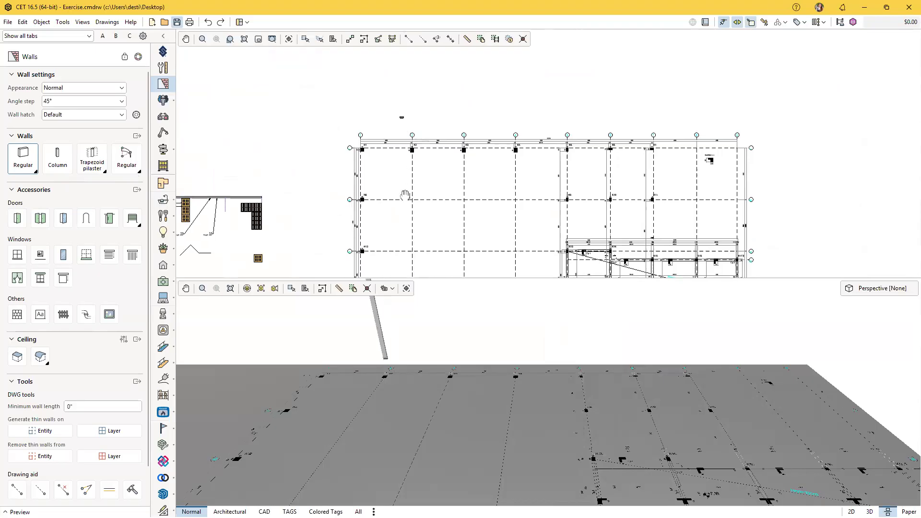
pyautogui.scroll(3, 406, 170)
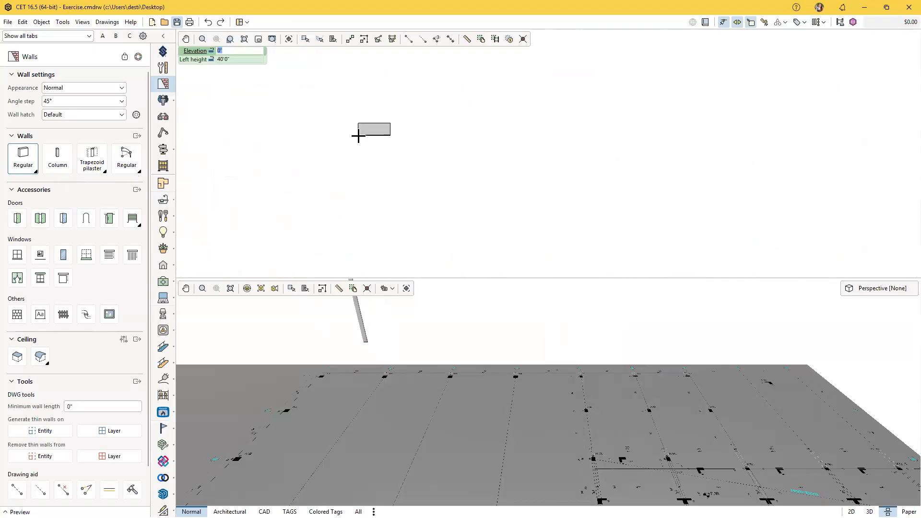
pyautogui.scroll(-2, 352, 130)
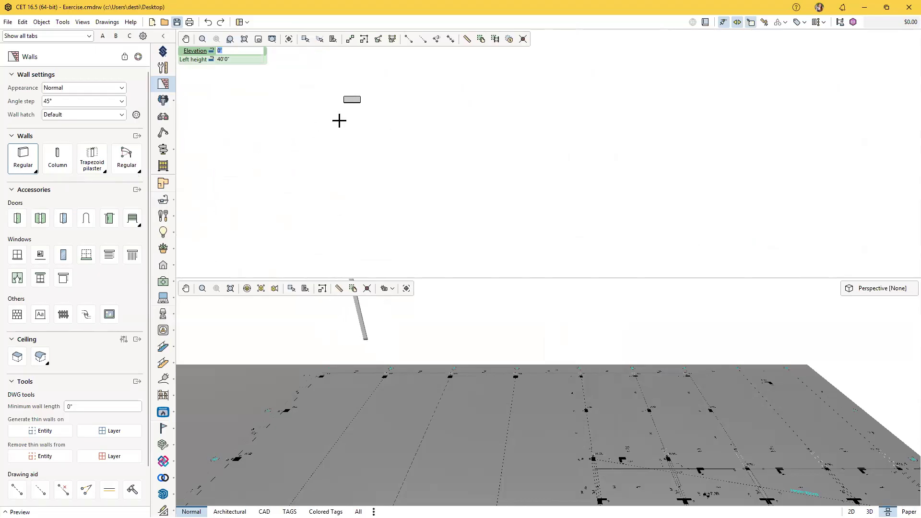
pyautogui.click(347, 101)
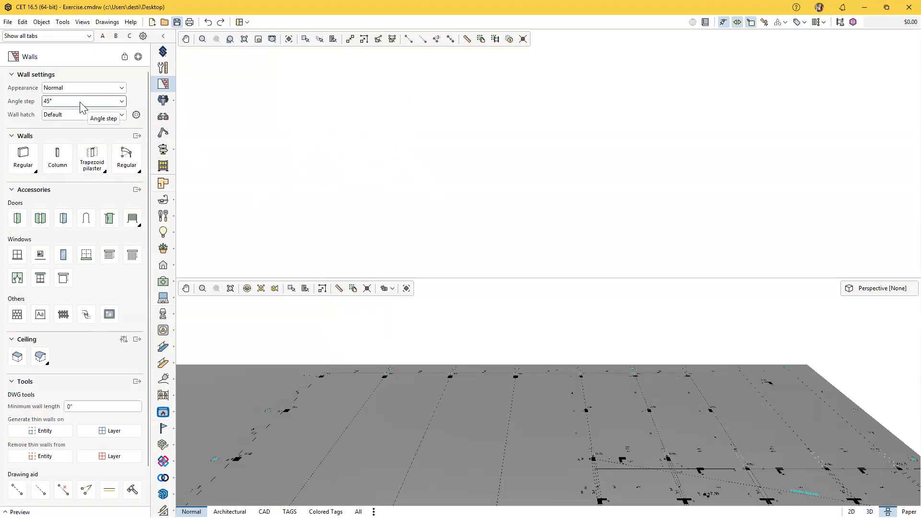
pyautogui.click(23, 155)
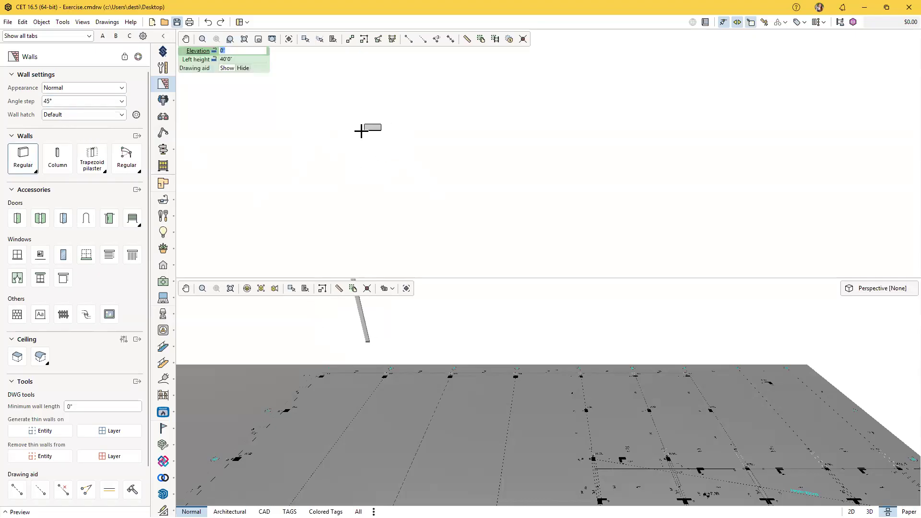
pyautogui.click(341, 106)
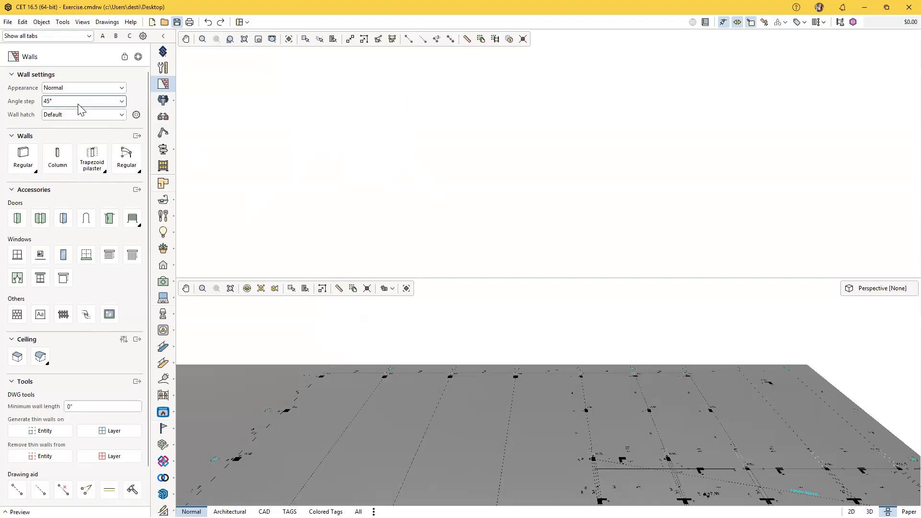
# Draw a horizontal Regular wall 20' long in the empty area above the floor plan
pyautogui.click(23, 155)
pyautogui.click(331, 104)
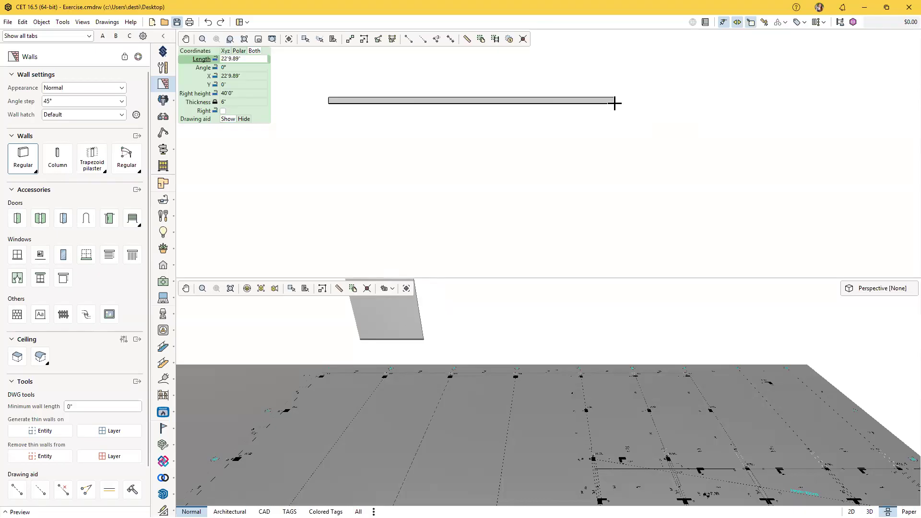
pyautogui.write('20')
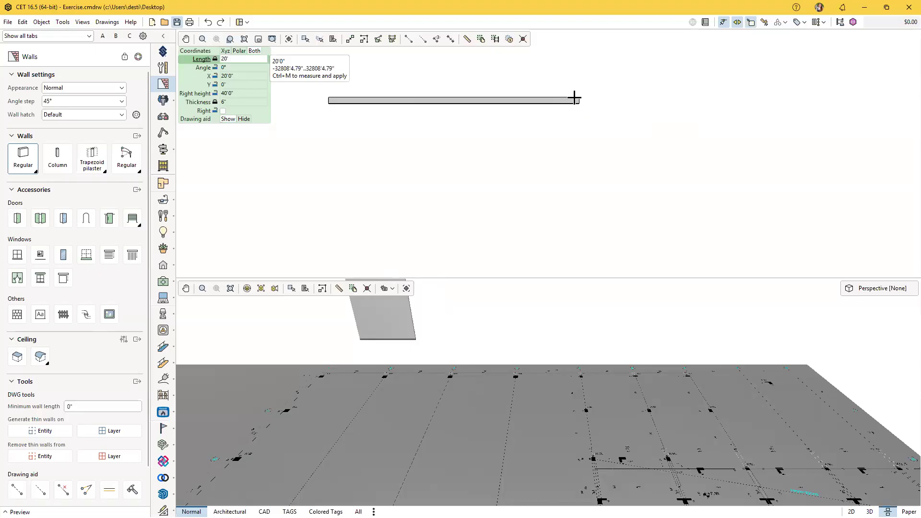
pyautogui.scroll(-3, 575, 98)
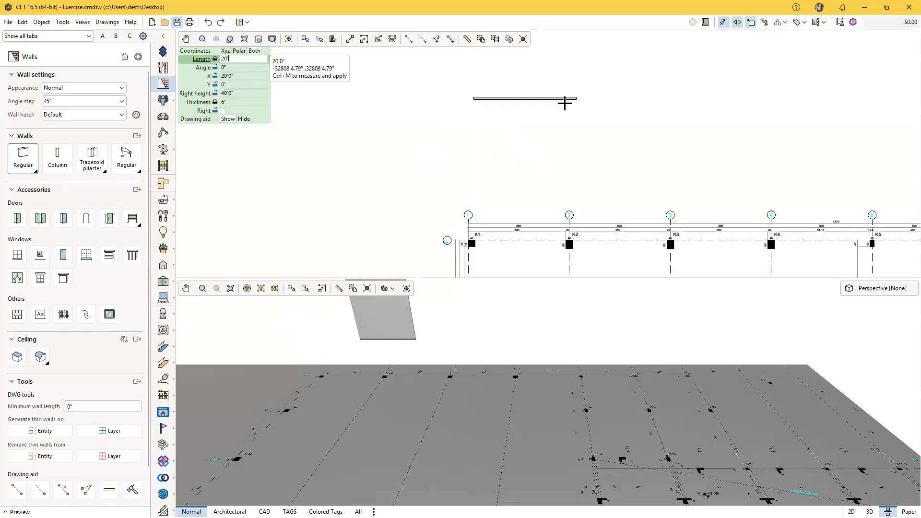
pyautogui.scroll(3, 565, 100)
pyautogui.moveTo(573, 103); pyautogui.dragTo(650, 126, button='middle')
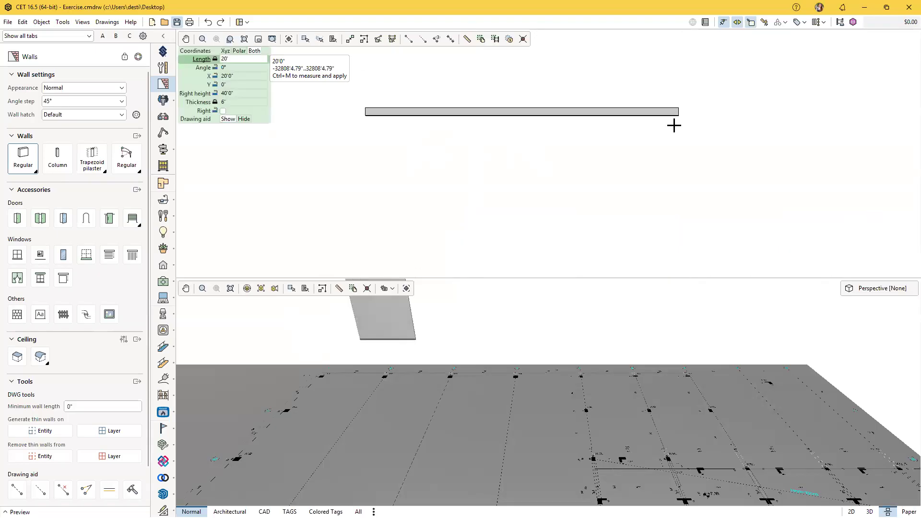
pyautogui.click(675, 126)
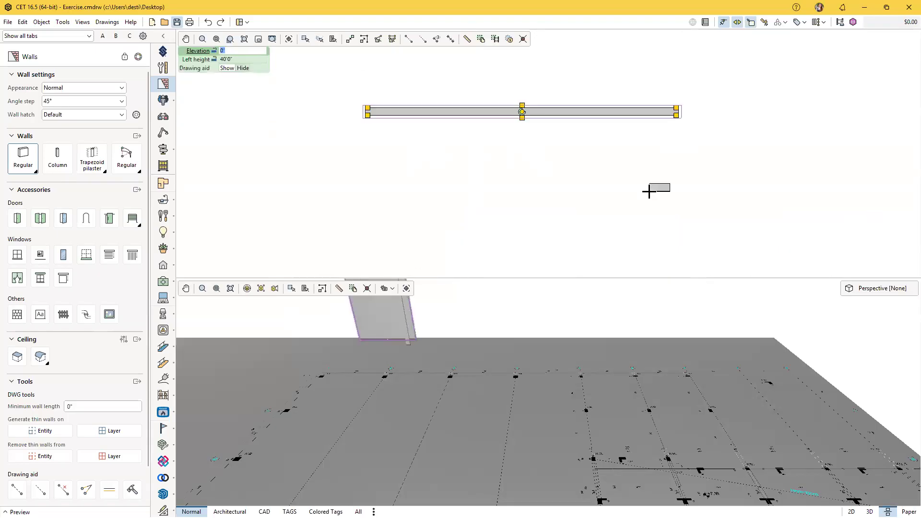
# Examine the new wall and its base trim in the 3D view and its outline in the plan view
pyautogui.scroll(5, 488, 438)
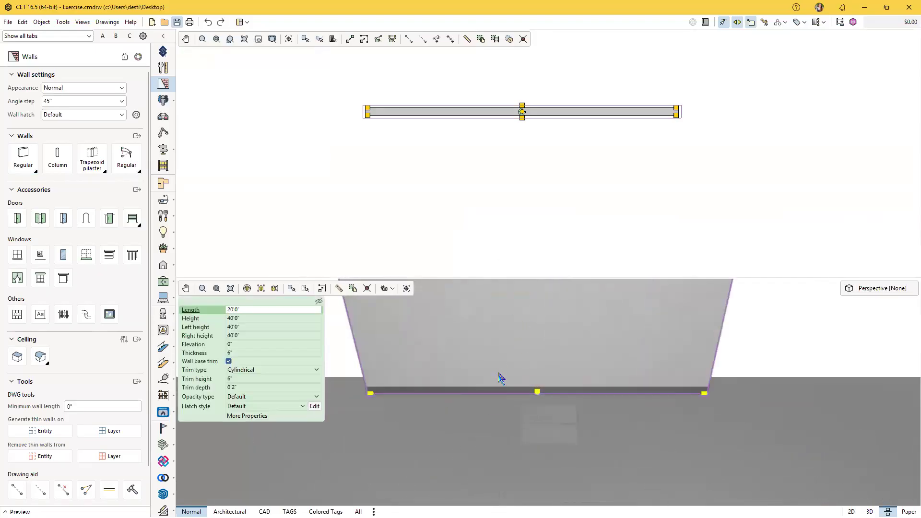
pyautogui.scroll(-5, 494, 350)
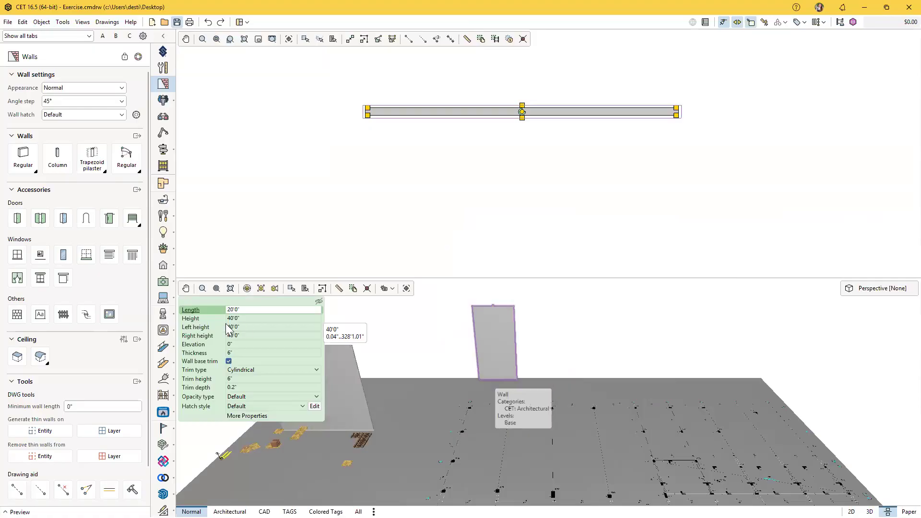
pyautogui.scroll(5, 419, 444)
pyautogui.scroll(2, 419, 444)
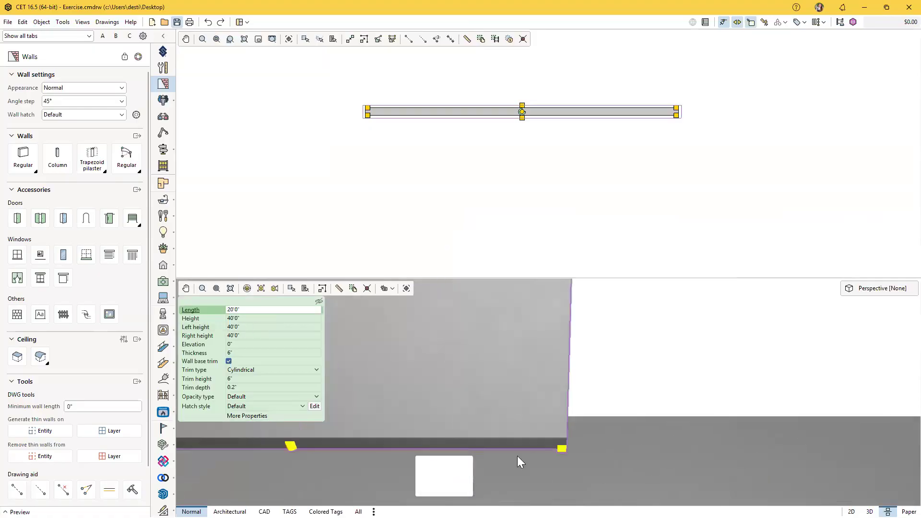
pyautogui.scroll(-1, 480, 449)
pyautogui.scroll(-3, 479, 449)
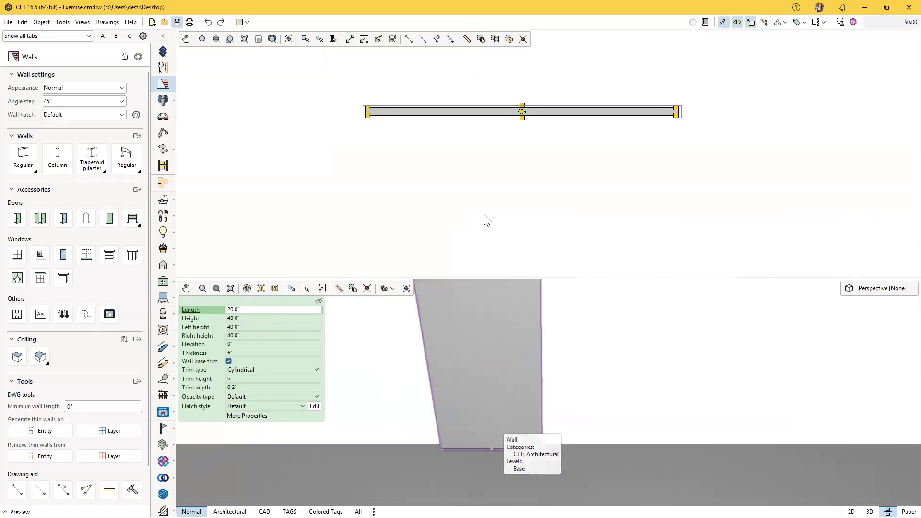
pyautogui.scroll(2, 520, 168)
pyautogui.scroll(-1, 531, 171)
pyautogui.moveTo(531, 171); pyautogui.dragTo(535, 195, button='middle')
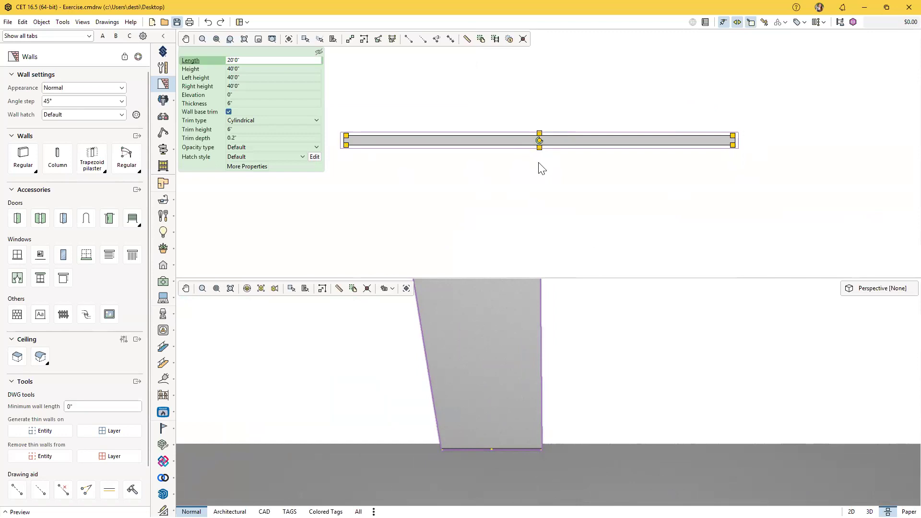
# Stretch the wall to about 24'4" long and widen it on its lower side to about 10" thick
pyautogui.moveTo(735, 140); pyautogui.dragTo(819, 153)
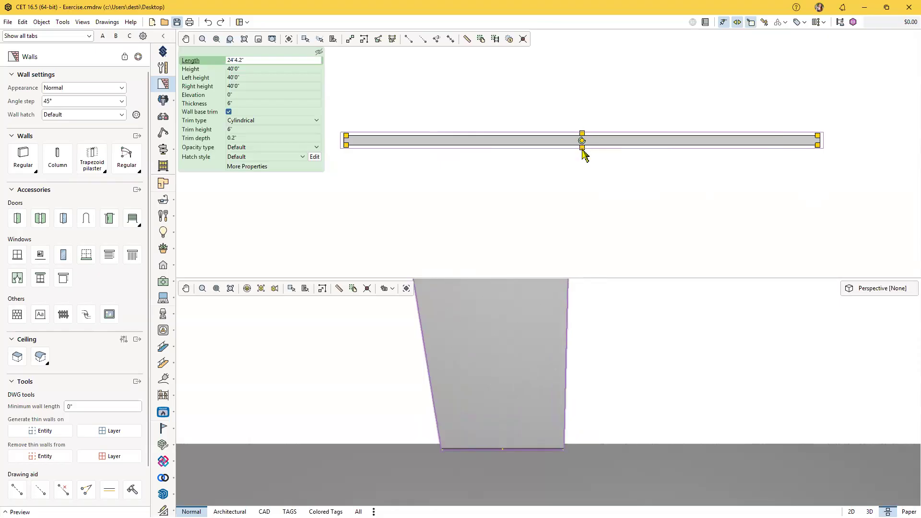
pyautogui.moveTo(583, 152); pyautogui.dragTo(593, 172)
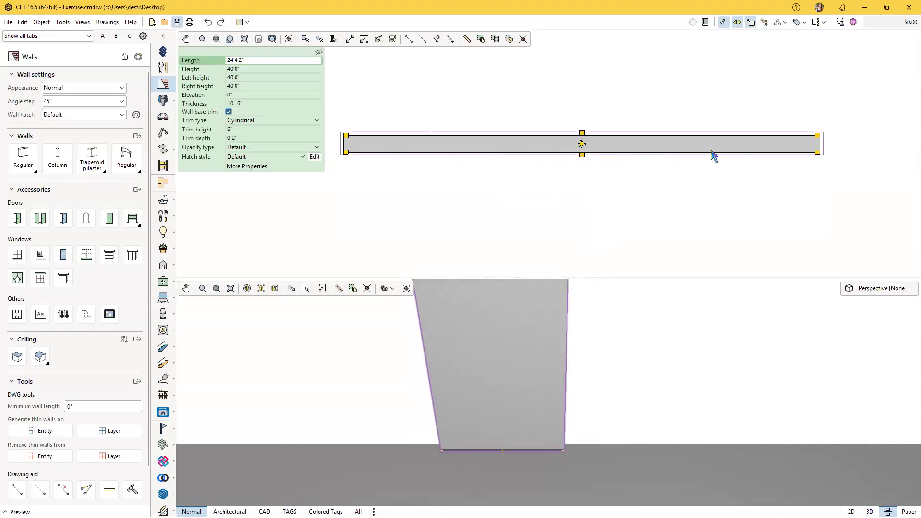
# Stretch the wall's upper side in plan to an exact thickness of 8"
pyautogui.moveTo(584, 140)
pyautogui.mouseDown()
pyautogui.moveTo(588, 113)
pyautogui.moveTo(584, 150)
pyautogui.moveTo(578, 116)
pyautogui.moveTo(584, 147)
pyautogui.moveTo(581, 126)
pyautogui.moveTo(582, 135)
pyautogui.mouseUp()
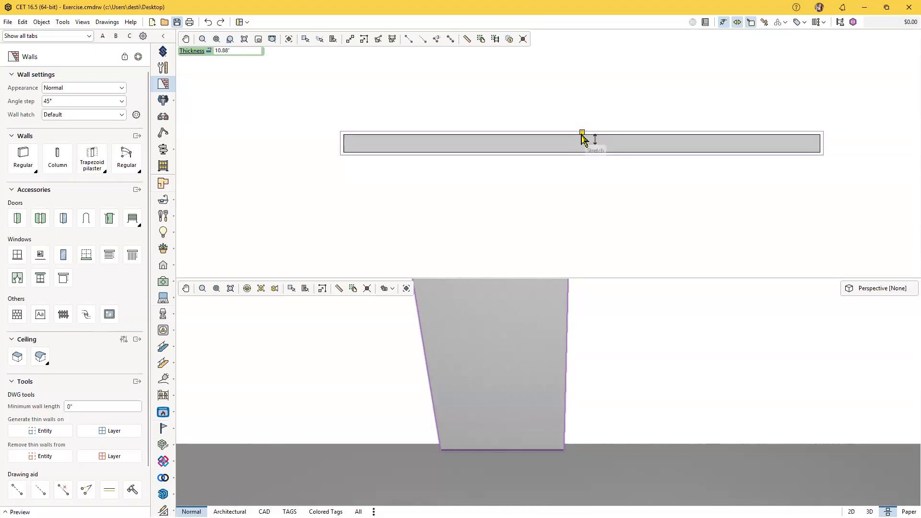
pyautogui.write('8')
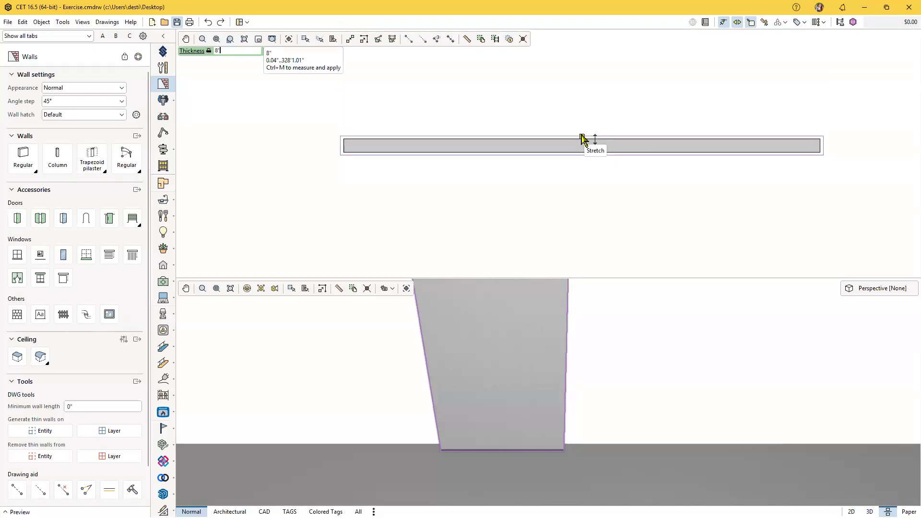
pyautogui.press('Return')
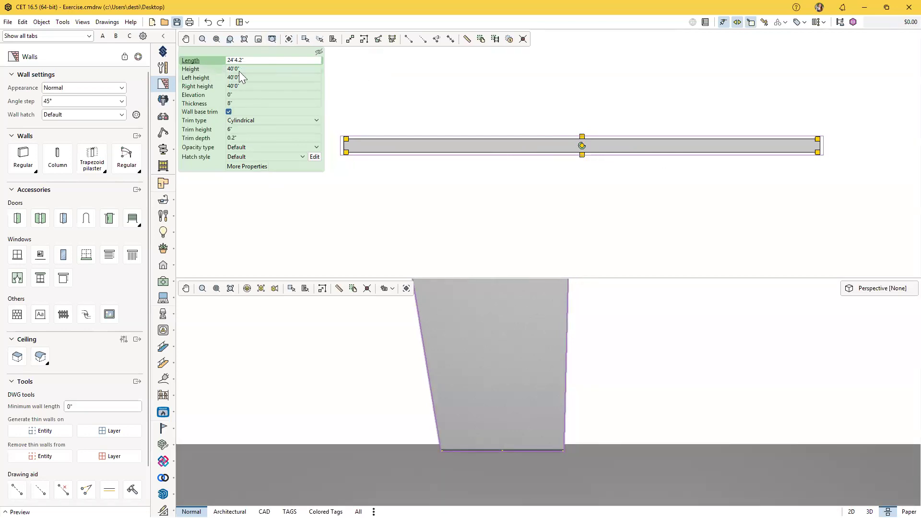
# Set the selected wall's thickness to 4" in its properties
pyautogui.click(219, 104)
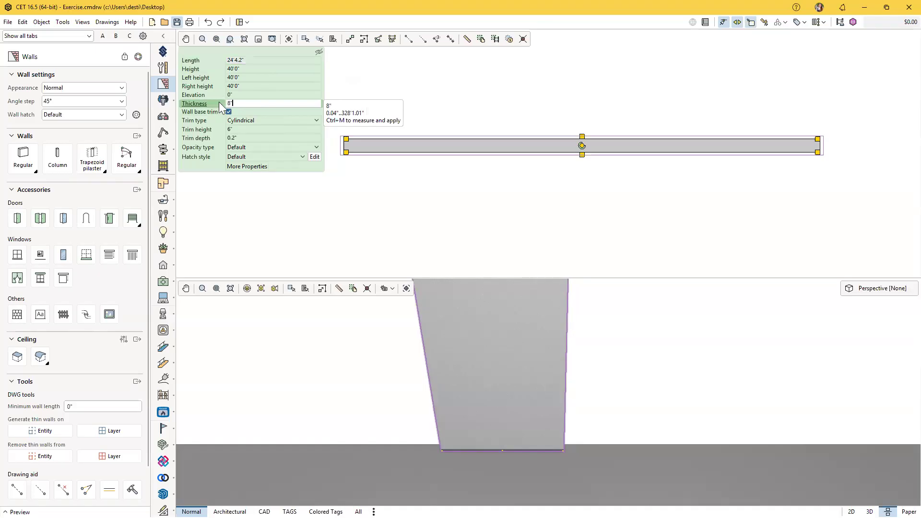
pyautogui.write('4')
pyautogui.press('Return')
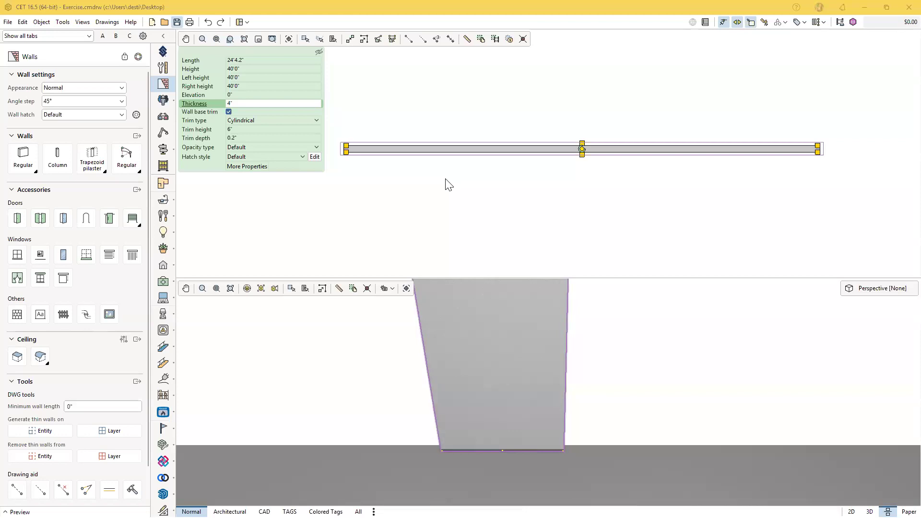
# Review the wall's additional properties, close them, and view the deselected wall in 3D
pyautogui.click(244, 166)
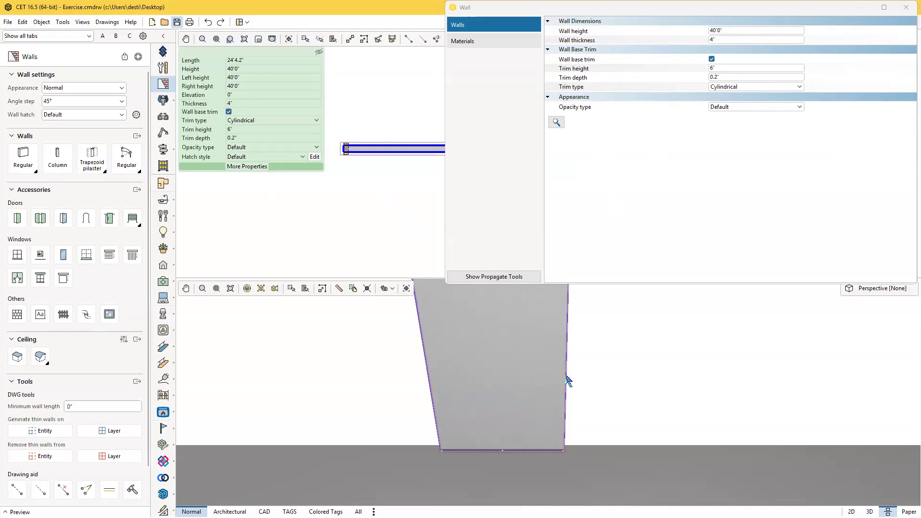
pyautogui.click(906, 7)
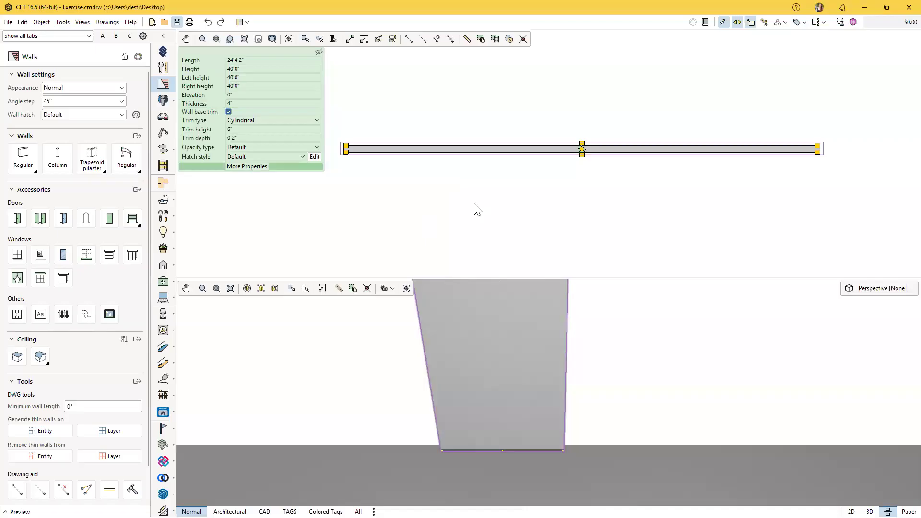
pyautogui.click(436, 233)
pyautogui.scroll(-2, 499, 417)
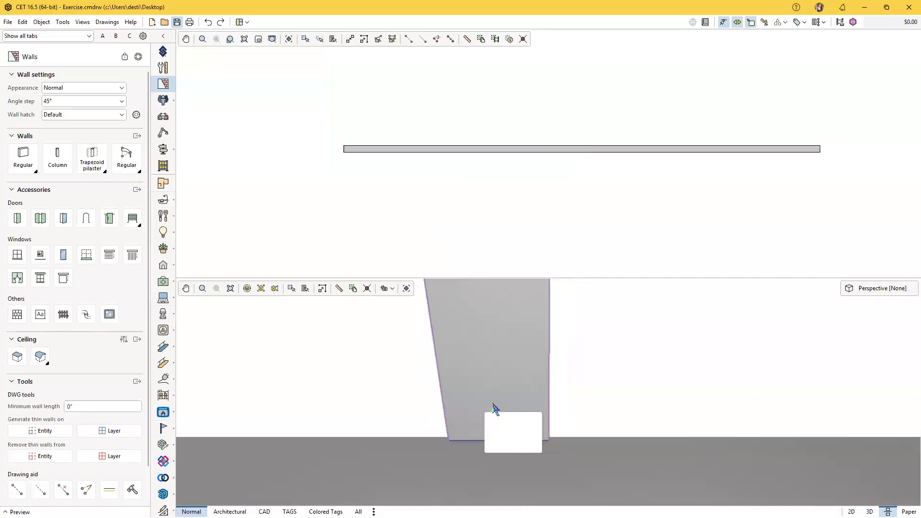
pyautogui.scroll(3, 499, 432)
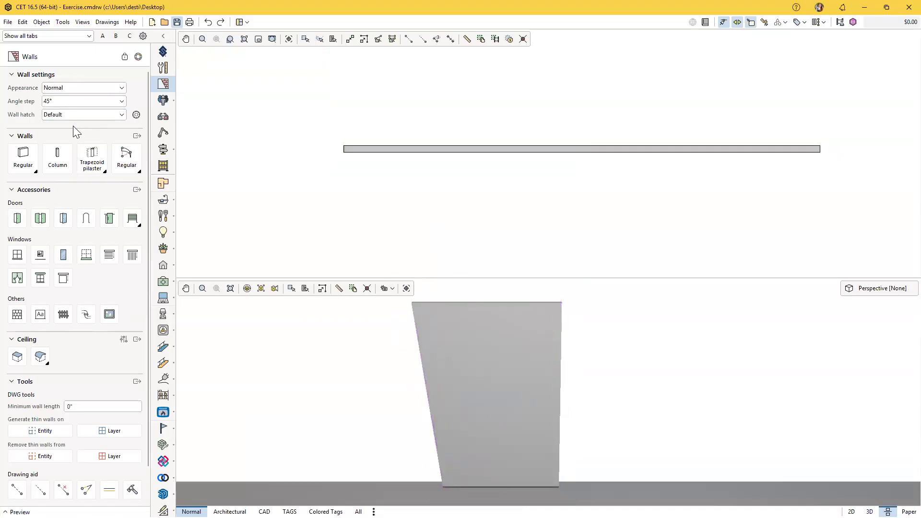
# Set the wall appearance to Low and check the shortened wall in the 3D view
pyautogui.click(67, 88)
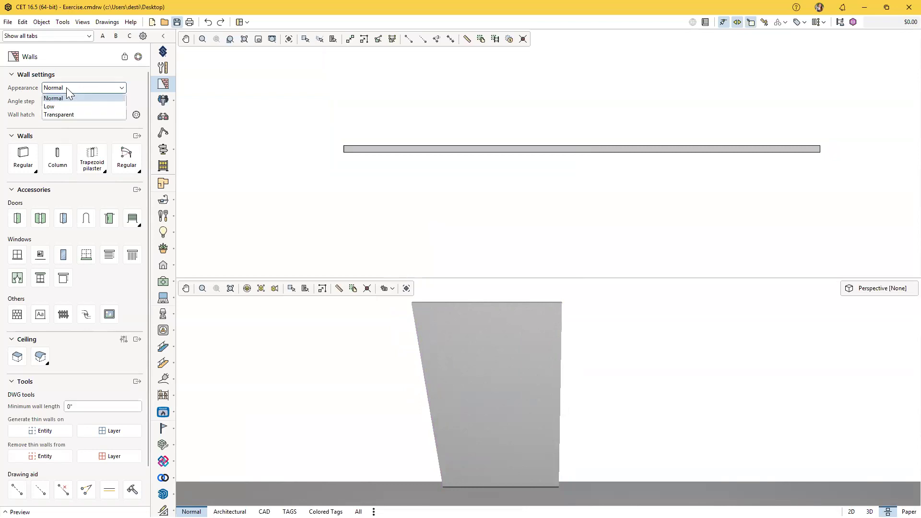
pyautogui.click(64, 98)
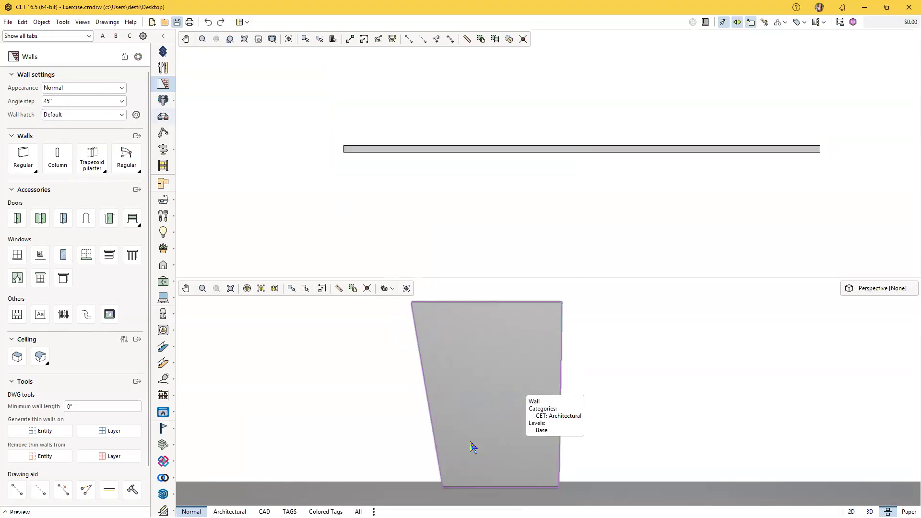
pyautogui.scroll(1, 479, 445)
pyautogui.moveTo(479, 445); pyautogui.dragTo(509, 441, button='middle')
pyautogui.click(77, 88)
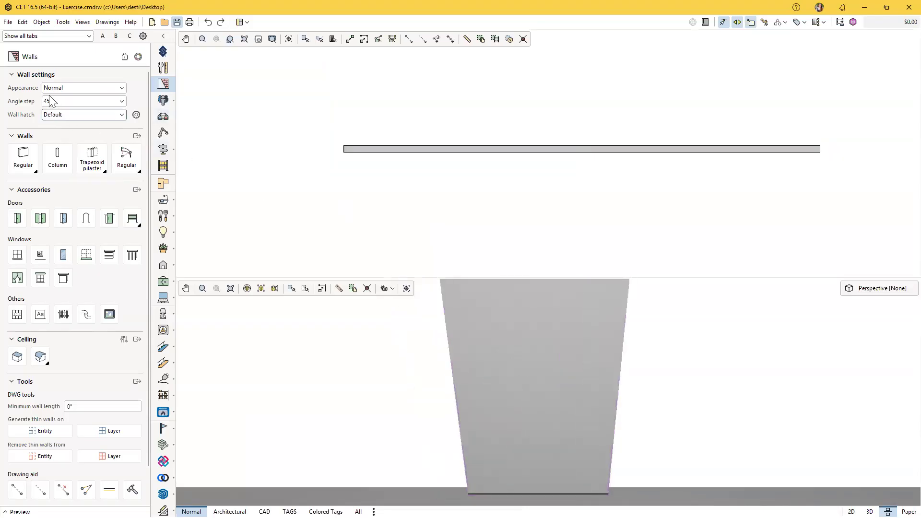
pyautogui.click(57, 104)
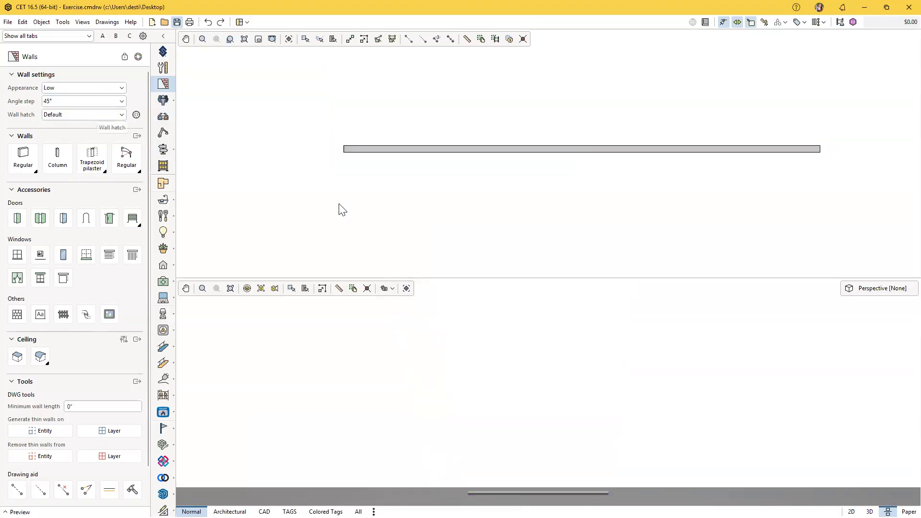
pyautogui.scroll(5, 479, 453)
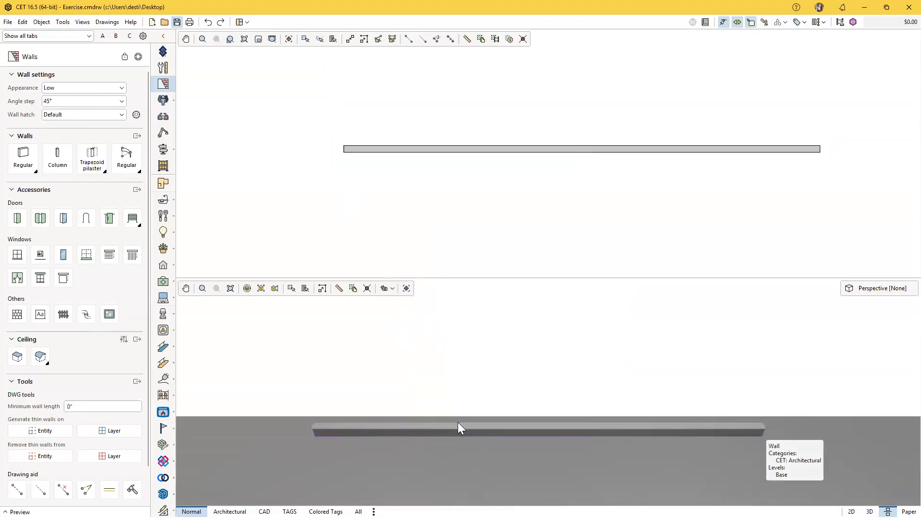
pyautogui.scroll(-3, 382, 199)
pyautogui.moveTo(480, 236); pyautogui.dragTo(418, 158, button='middle')
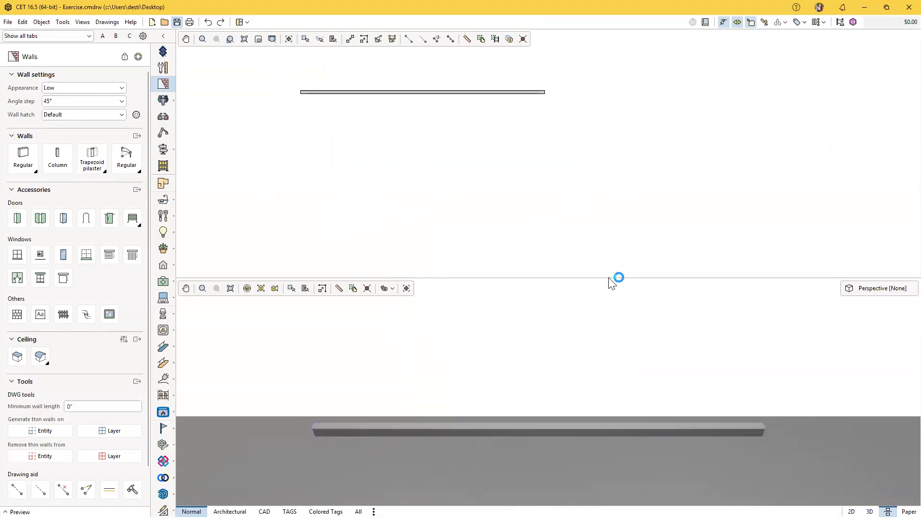
# Set the wall appearance to Transparent and examine the outlined wall from several angles in 3D
pyautogui.moveTo(584, 241); pyautogui.dragTo(643, 197, button='middle')
pyautogui.moveTo(501, 143); pyautogui.dragTo(510, 155, button='middle')
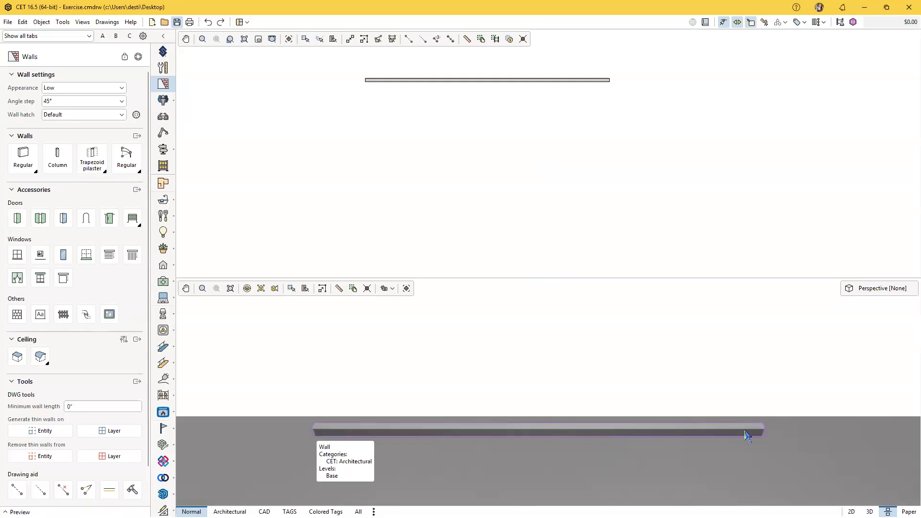
pyautogui.moveTo(488, 477)
pyautogui.mouseDown(button='middle')
pyautogui.moveTo(485, 463)
pyautogui.moveTo(485, 491)
pyautogui.moveTo(480, 461)
pyautogui.moveTo(483, 480)
pyautogui.moveTo(472, 470)
pyautogui.mouseUp(button='middle')
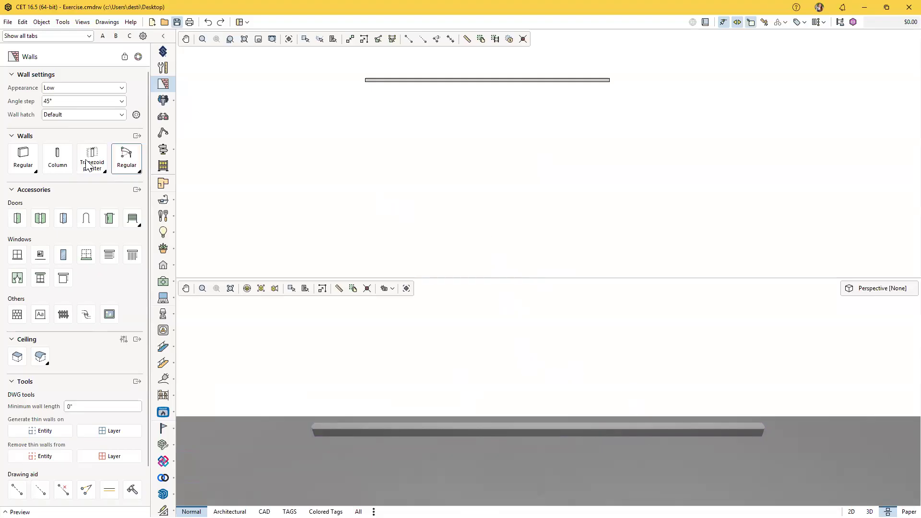
pyautogui.click(67, 88)
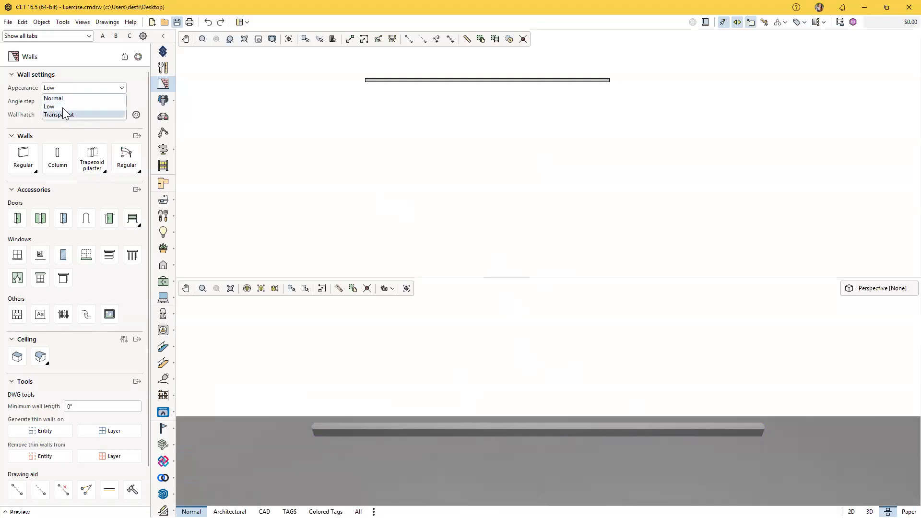
pyautogui.click(63, 114)
pyautogui.scroll(-4, 506, 400)
pyautogui.moveTo(525, 406); pyautogui.dragTo(535, 465, button='middle')
pyautogui.scroll(-2, 528, 448)
pyautogui.scroll(1, 485, 347)
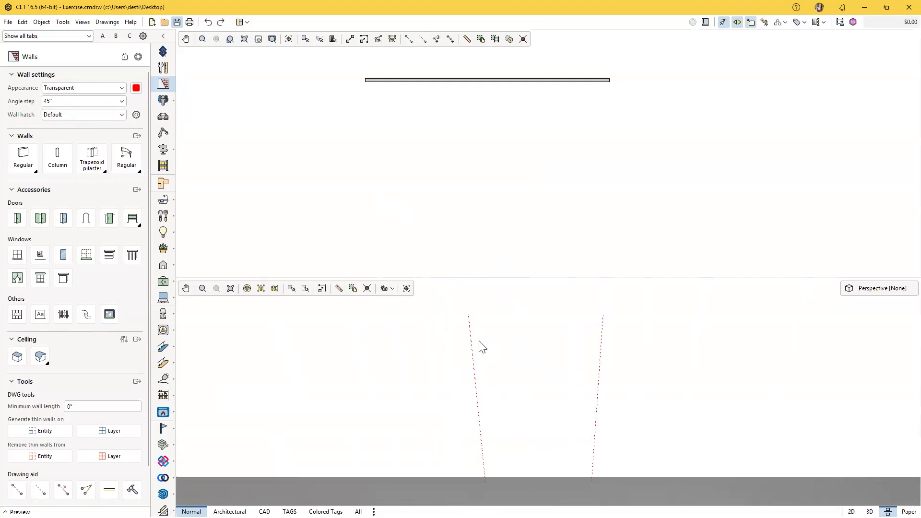
pyautogui.scroll(2, 594, 470)
pyautogui.moveTo(594, 470); pyautogui.dragTo(659, 473)
pyautogui.moveTo(662, 471); pyautogui.dragTo(383, 390, button='middle')
pyautogui.moveTo(511, 477); pyautogui.dragTo(389, 372, button='middle')
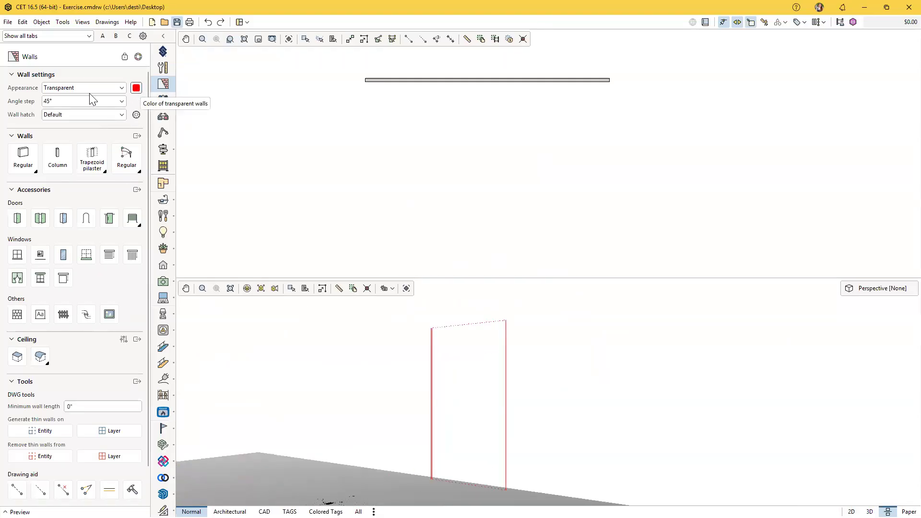
# Change the color of transparent walls to bright green and check the outlines in the 3D view
pyautogui.click(137, 91)
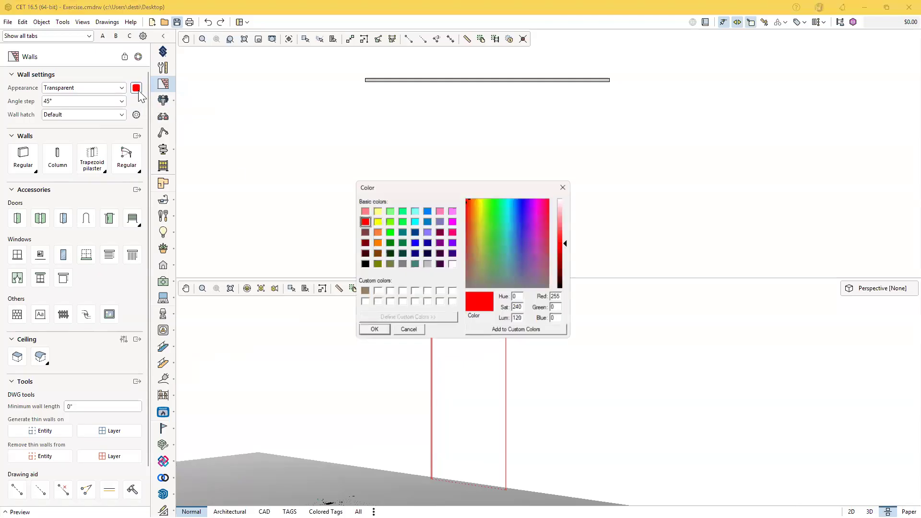
pyautogui.click(403, 222)
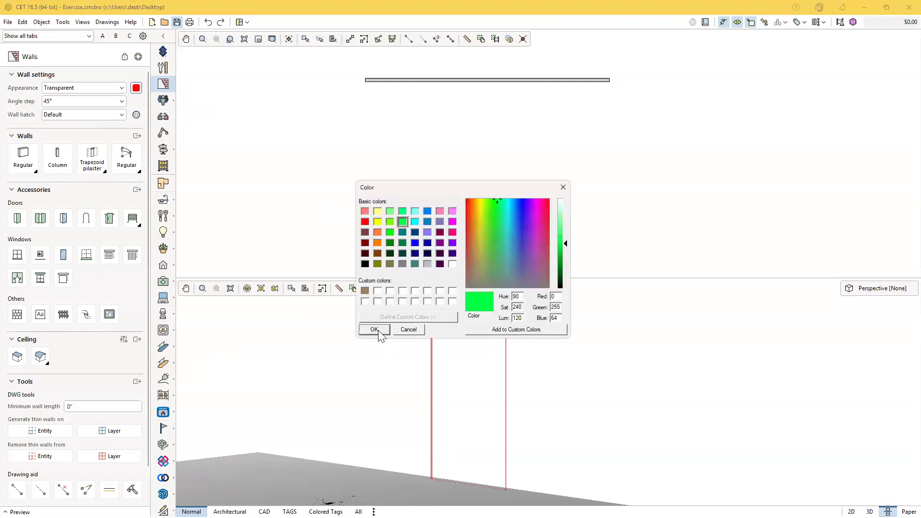
pyautogui.click(378, 330)
pyautogui.moveTo(483, 458); pyautogui.dragTo(463, 473, button='middle')
pyautogui.scroll(1, 463, 472)
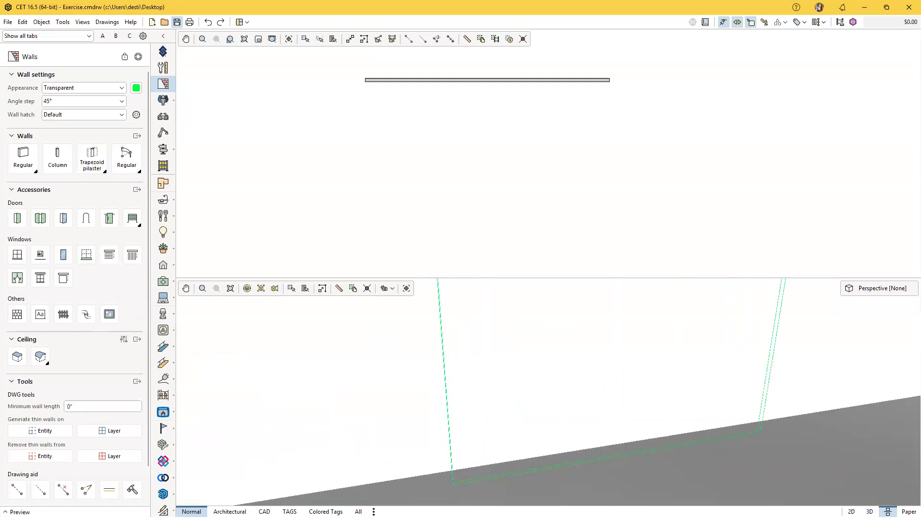
pyautogui.scroll(-3, 457, 380)
pyautogui.moveTo(457, 381); pyautogui.dragTo(339, 453, button='middle')
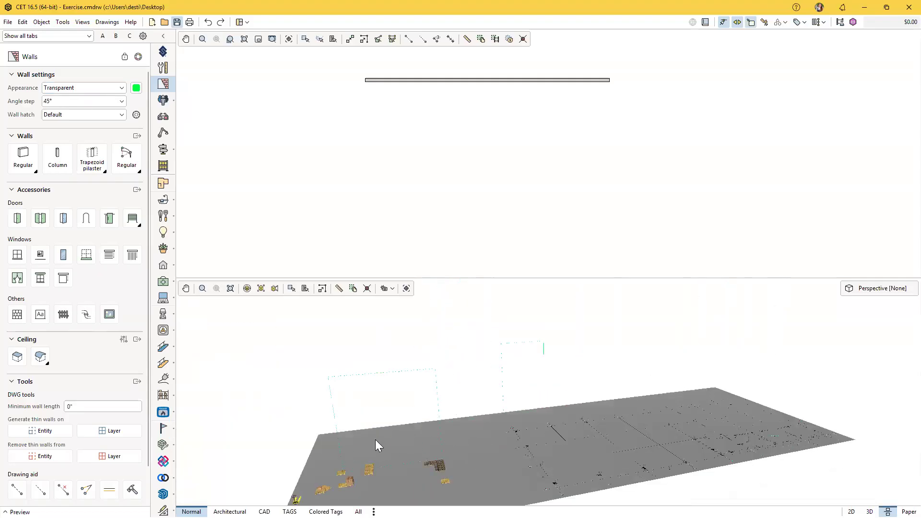
pyautogui.scroll(5, 516, 412)
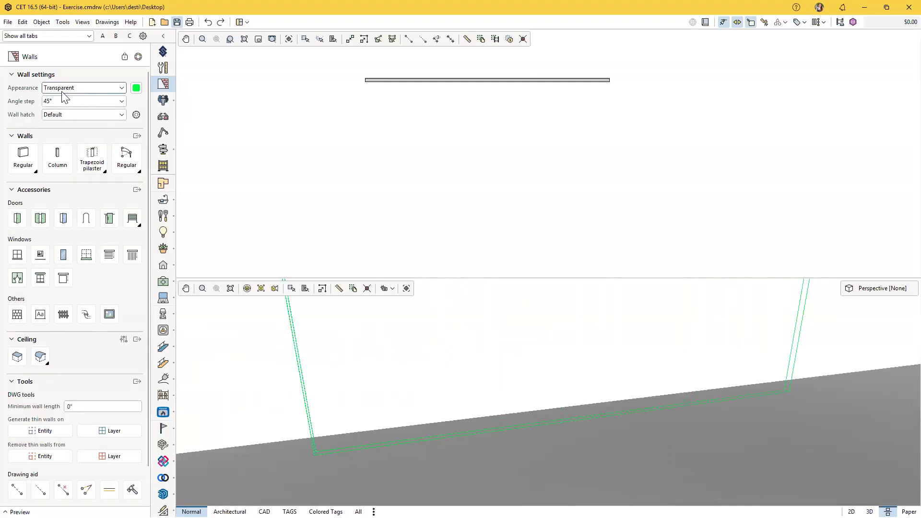
# Set the wall appearance back to Normal and view the solid wall in 3D
pyautogui.click(114, 91)
pyautogui.click(75, 98)
pyautogui.moveTo(551, 428); pyautogui.dragTo(521, 417, button='middle')
pyautogui.moveTo(454, 428); pyautogui.dragTo(384, 409, button='middle')
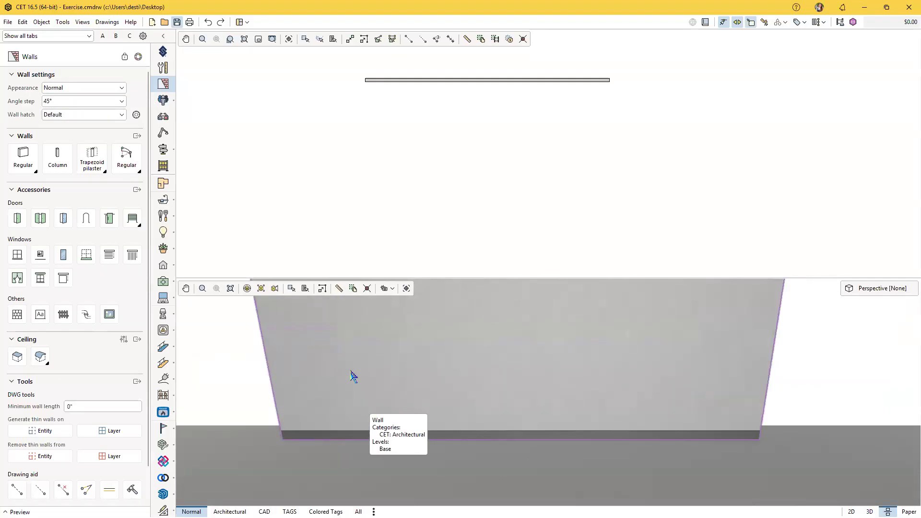
# Draw a Regular wall about 5'11" long straight down in plan from the horizontal wall's right end, and deselect it
pyautogui.moveTo(477, 175); pyautogui.dragTo(471, 205, button='middle')
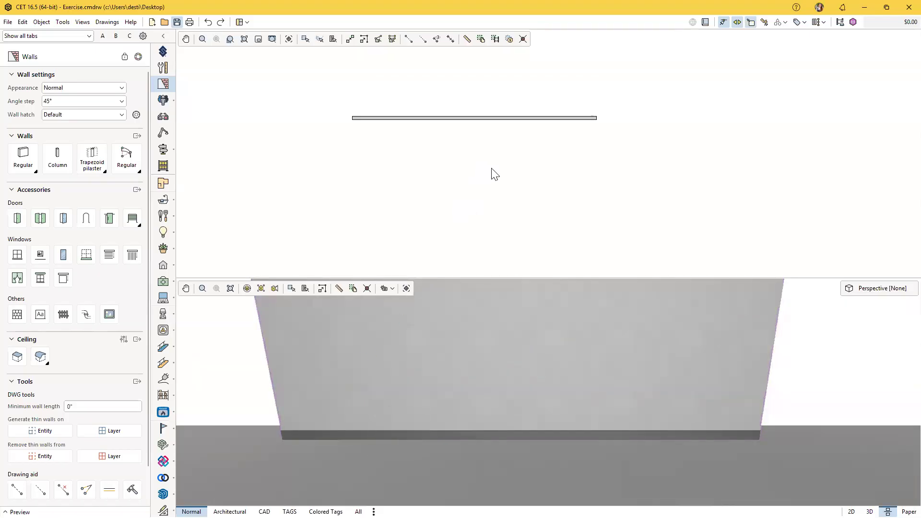
pyautogui.scroll(3, 491, 173)
pyautogui.click(19, 164)
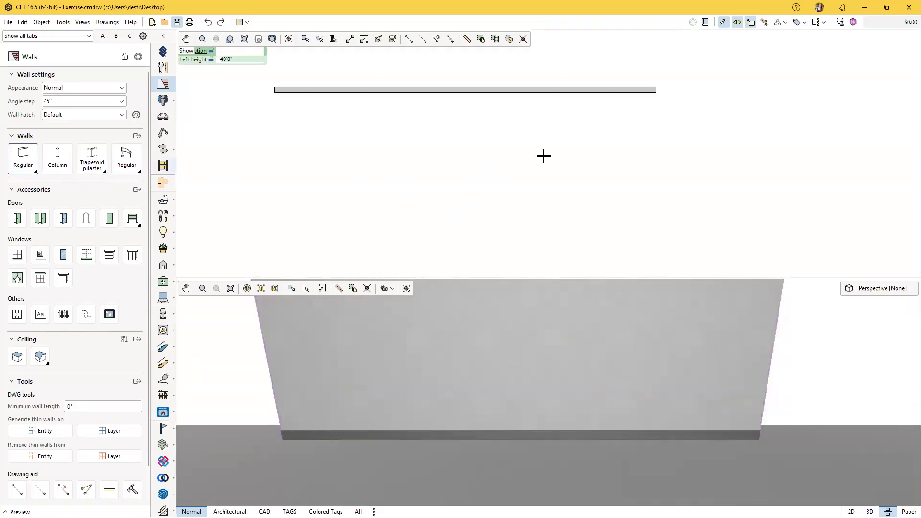
pyautogui.scroll(2, 720, 141)
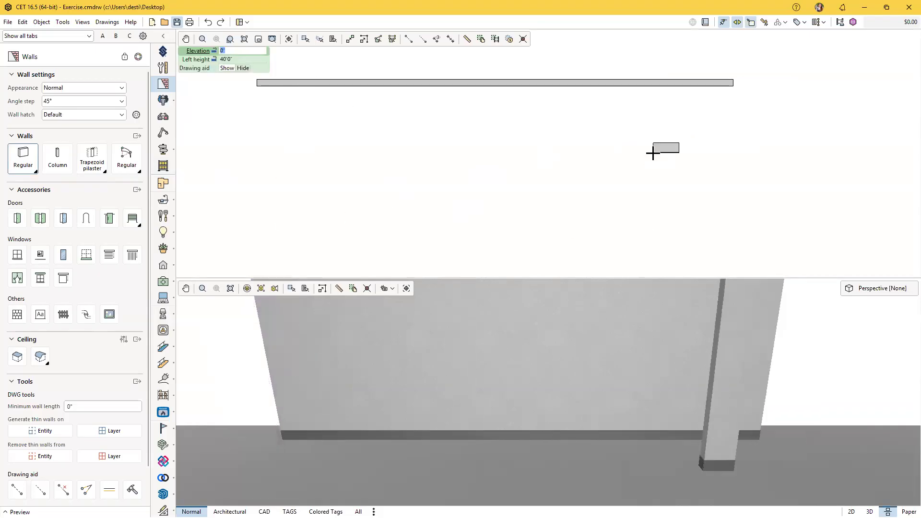
pyautogui.moveTo(715, 129); pyautogui.dragTo(705, 157, button='middle')
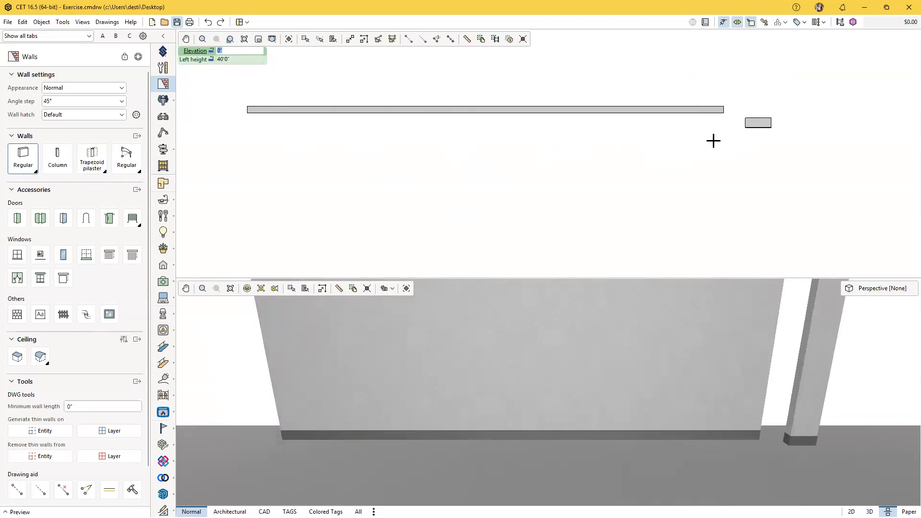
pyautogui.moveTo(658, 160); pyautogui.dragTo(539, 163, button='middle')
pyautogui.scroll(2, 598, 154)
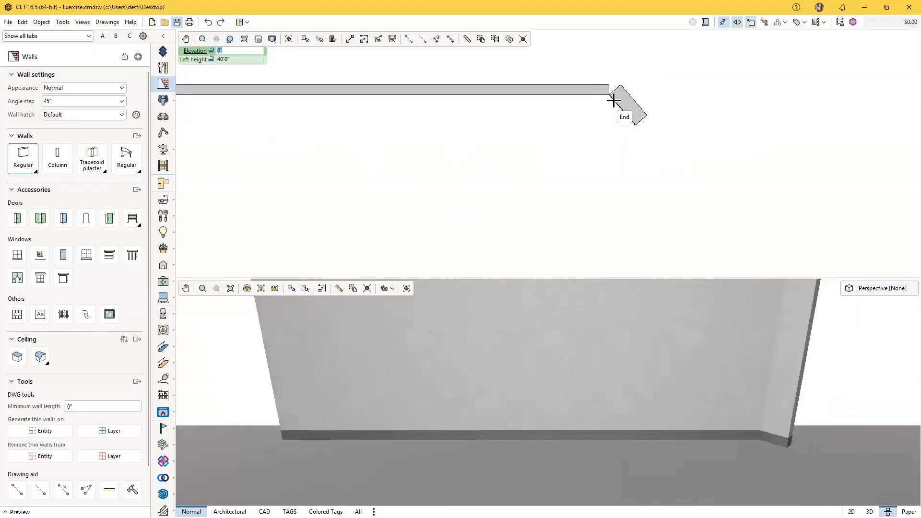
pyautogui.click(614, 100)
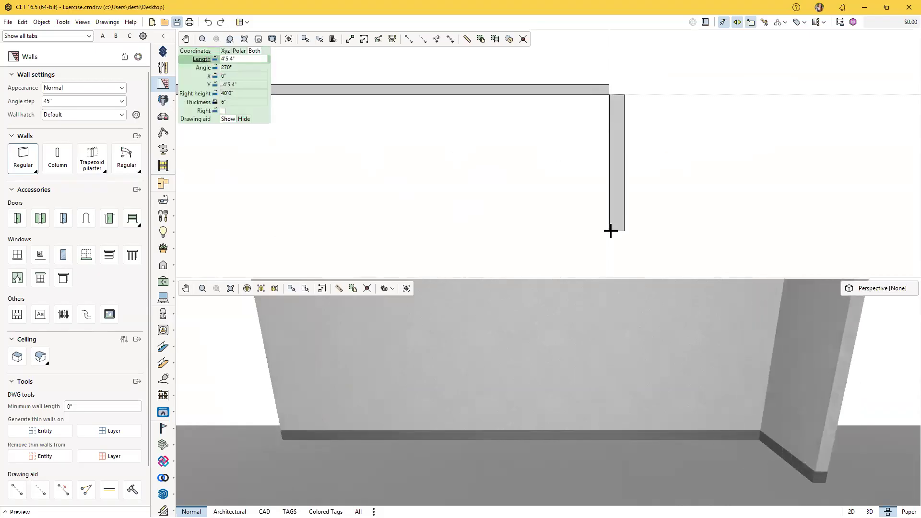
pyautogui.moveTo(618, 246); pyautogui.dragTo(637, 205, button='middle')
pyautogui.click(637, 233)
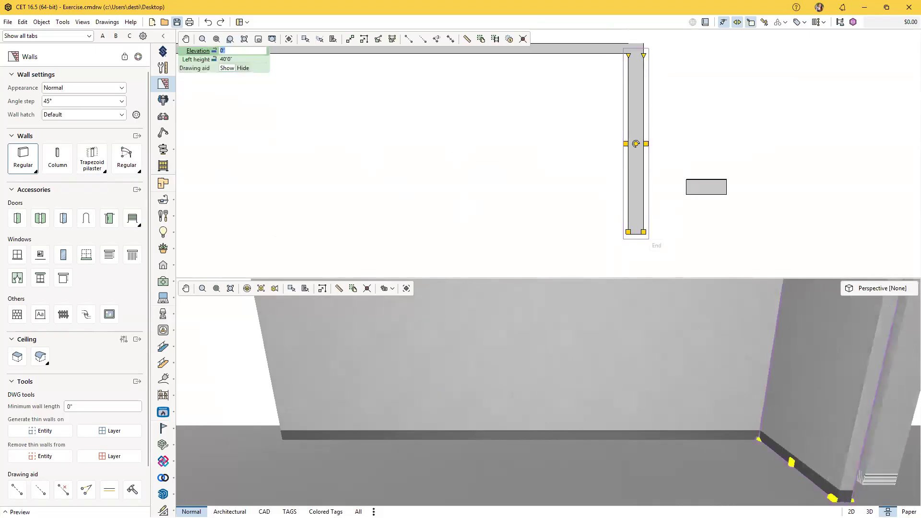
pyautogui.press('Escape')
pyautogui.moveTo(470, 148); pyautogui.dragTo(561, 190, button='middle')
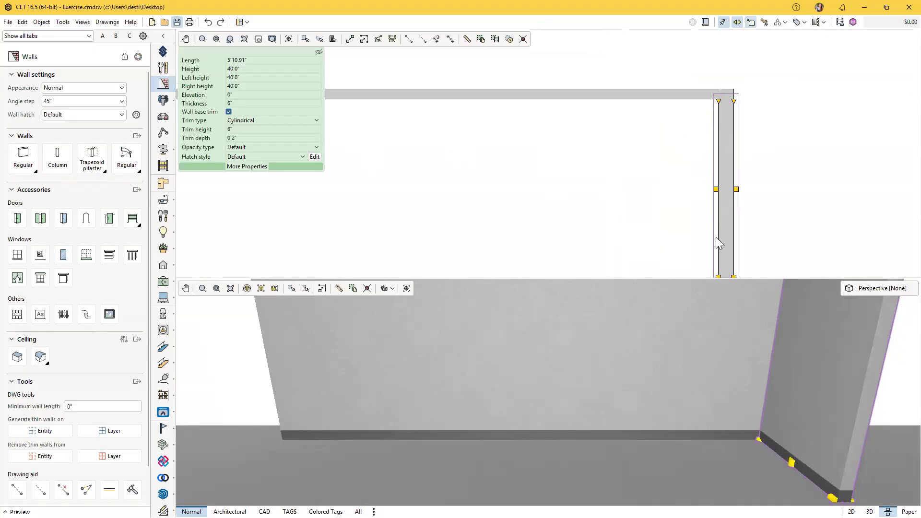
pyautogui.moveTo(634, 205); pyautogui.dragTo(549, 170, button='middle')
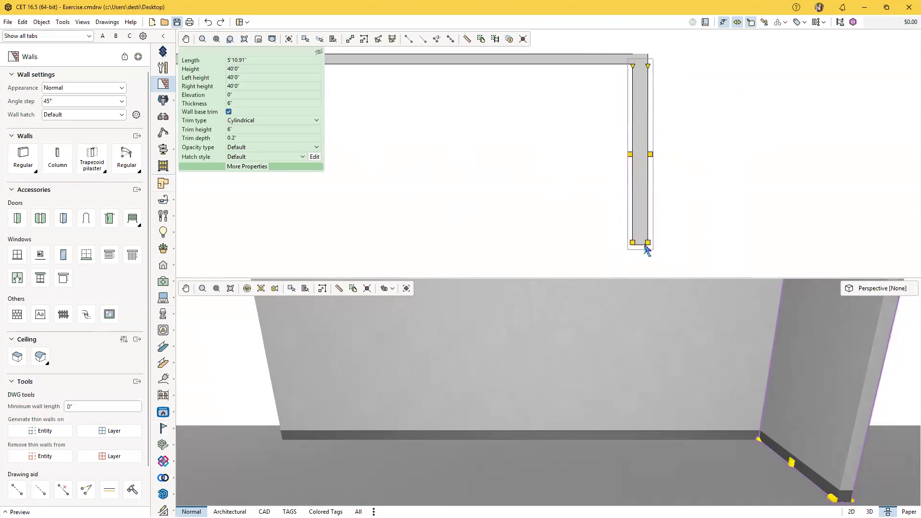
pyautogui.moveTo(544, 150); pyautogui.dragTo(512, 153)
pyautogui.click(553, 126)
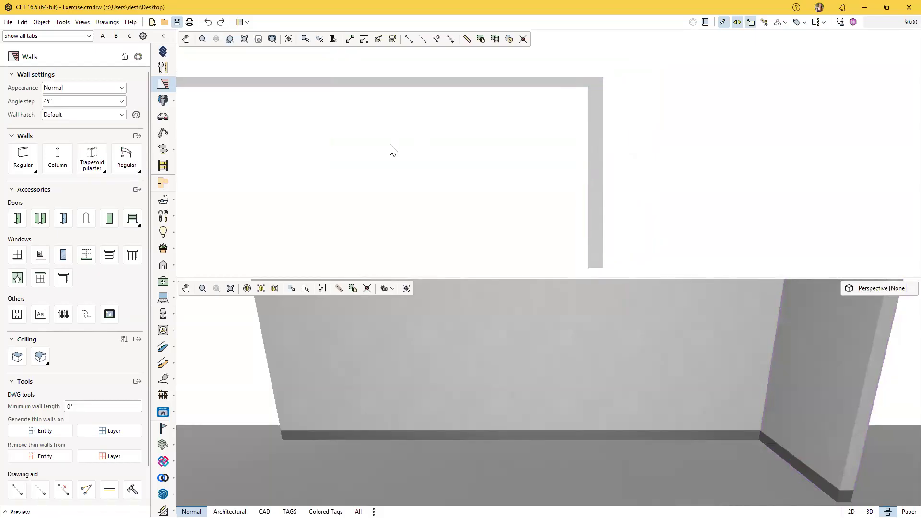
# Draw a Regular wall about 4'8" long straight down in plan from the horizontal wall's left end, and deselect it
pyautogui.moveTo(391, 149); pyautogui.dragTo(646, 120, button='middle')
pyautogui.moveTo(364, 151); pyautogui.dragTo(460, 155, button='middle')
pyautogui.moveTo(370, 130); pyautogui.dragTo(308, 132, button='middle')
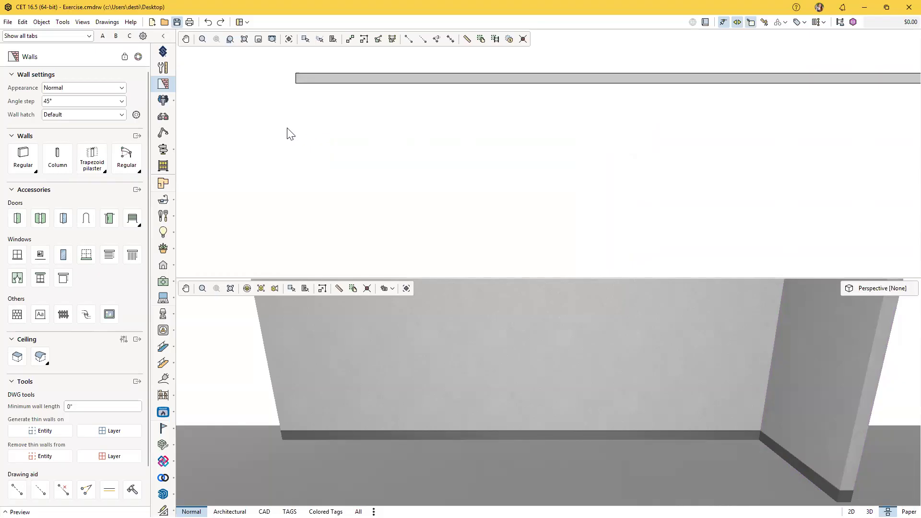
pyautogui.click(21, 162)
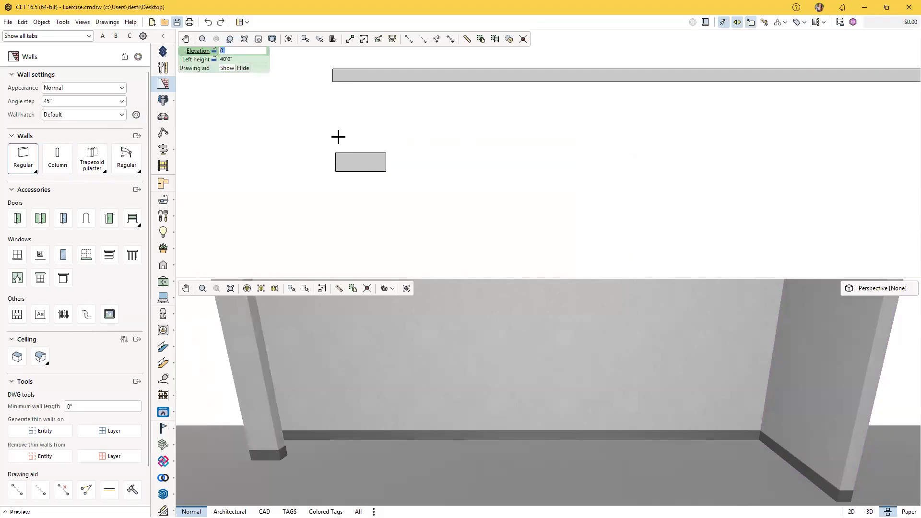
pyautogui.click(335, 77)
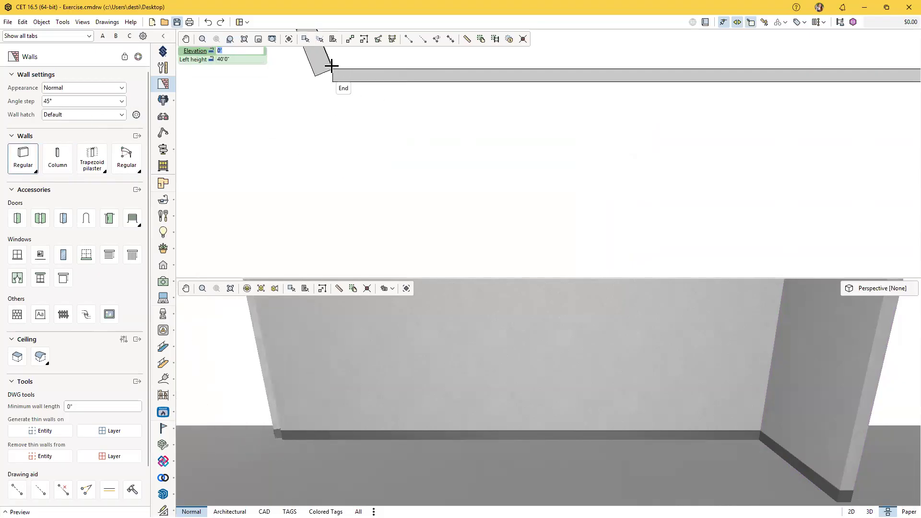
pyautogui.click(360, 122)
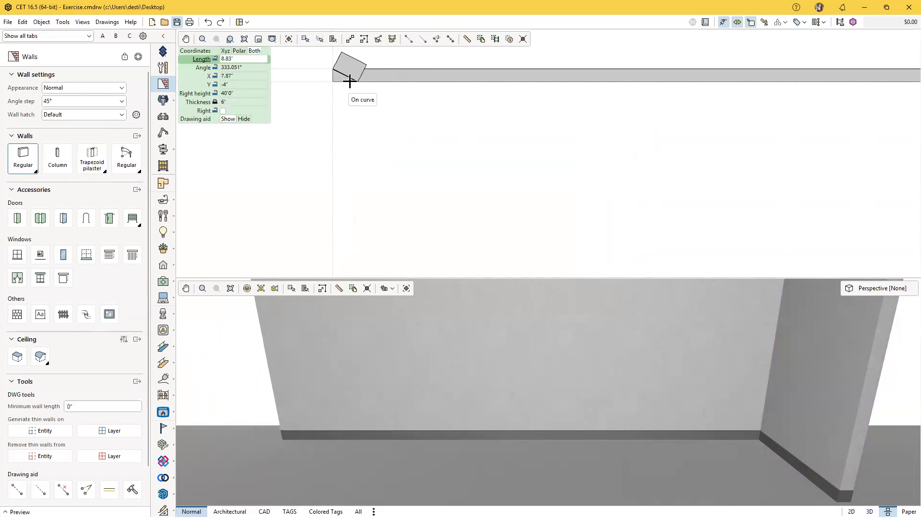
pyautogui.click(342, 245)
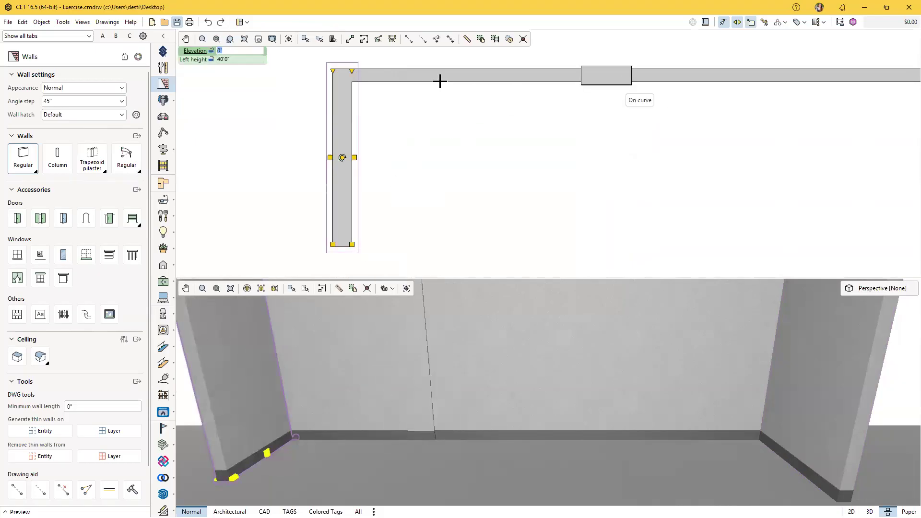
pyautogui.press('Escape')
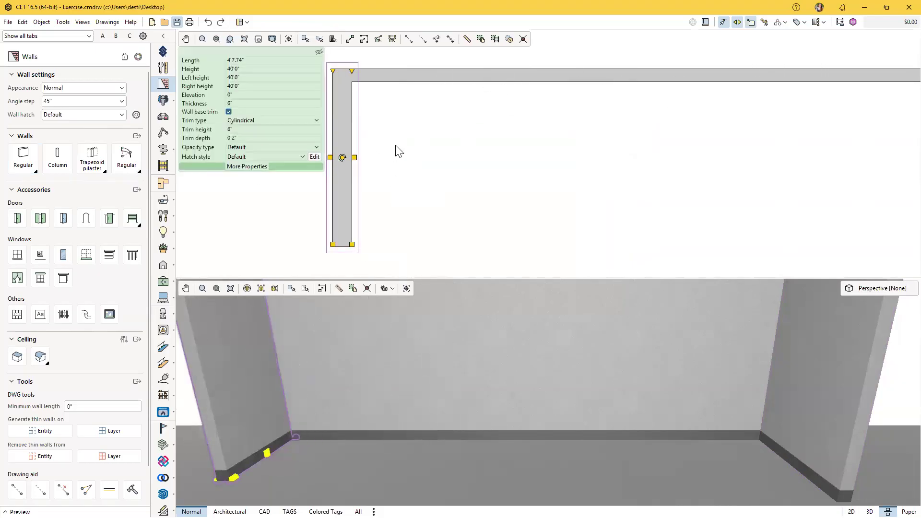
pyautogui.scroll(-3, 396, 144)
pyautogui.click(408, 139)
# Dimension the horizontal distance between the two side walls' inner faces, placing the dimension line above the wall
pyautogui.scroll(1, 407, 139)
pyautogui.moveTo(408, 139); pyautogui.dragTo(259, 145, button='middle')
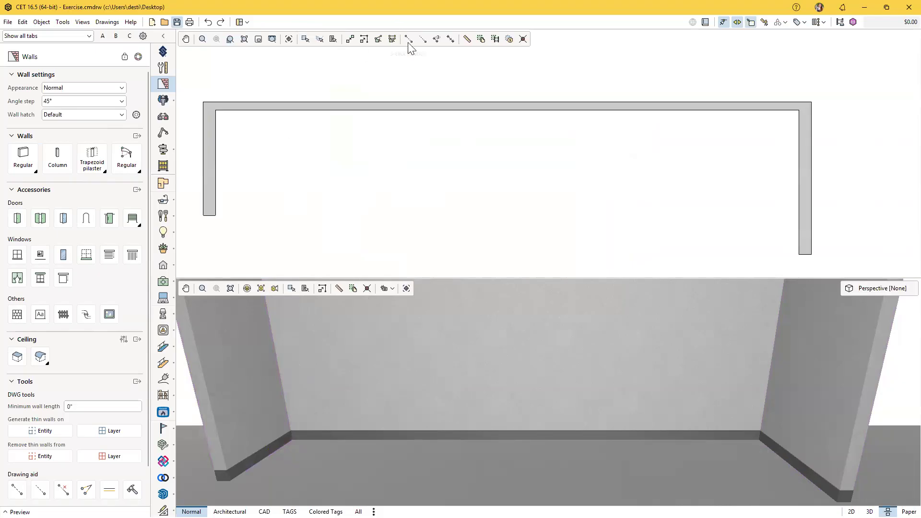
pyautogui.click(436, 39)
pyautogui.click(216, 111)
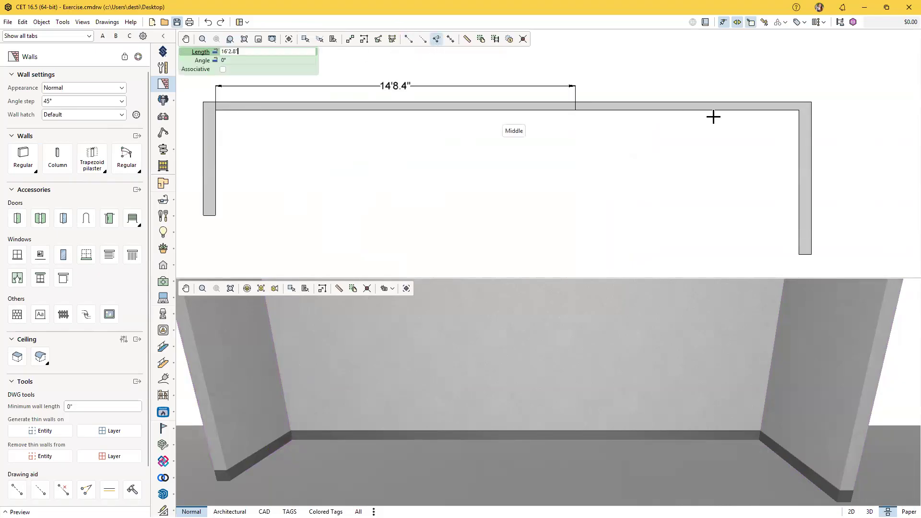
pyautogui.click(797, 111)
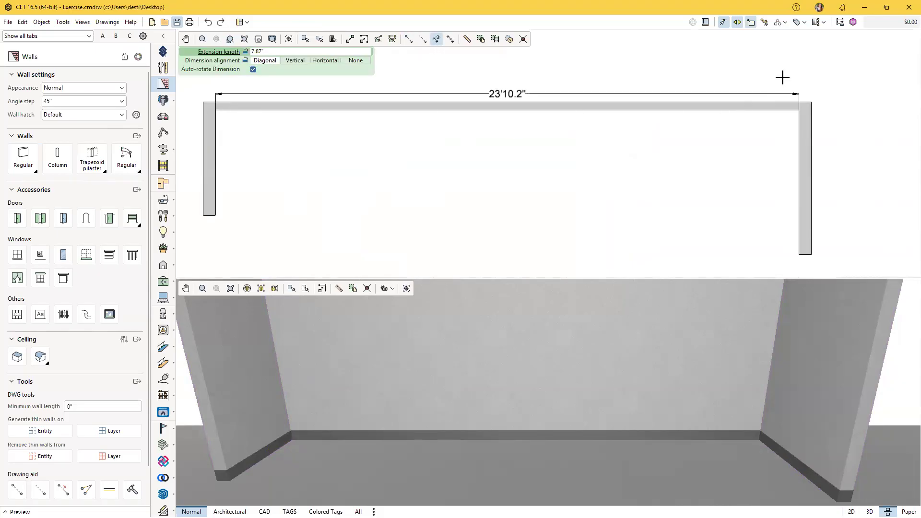
pyautogui.click(783, 70)
pyautogui.click(459, 177)
# Move the dimension's left measuring point from the inner corner to the left side wall's outer corner
pyautogui.scroll(-2, 460, 176)
pyautogui.moveTo(445, 175); pyautogui.dragTo(586, 181, button='middle')
pyautogui.scroll(2, 562, 180)
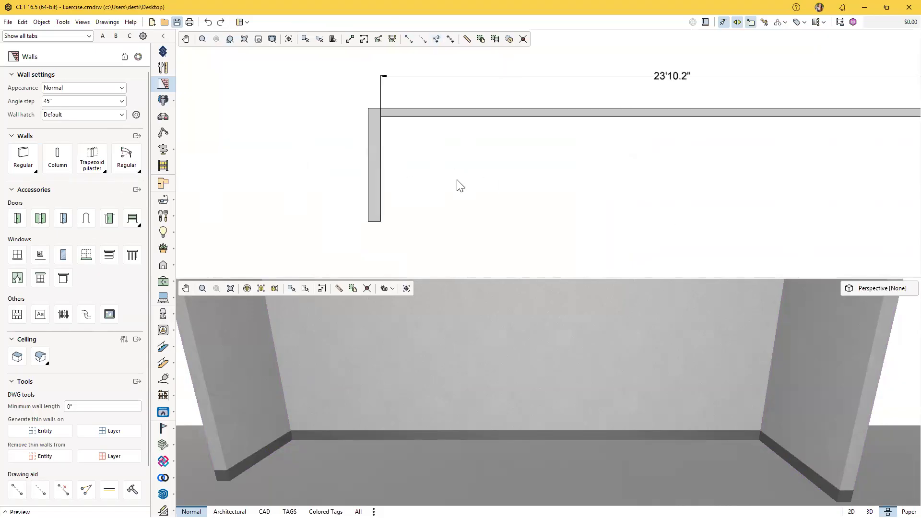
pyautogui.click(379, 105)
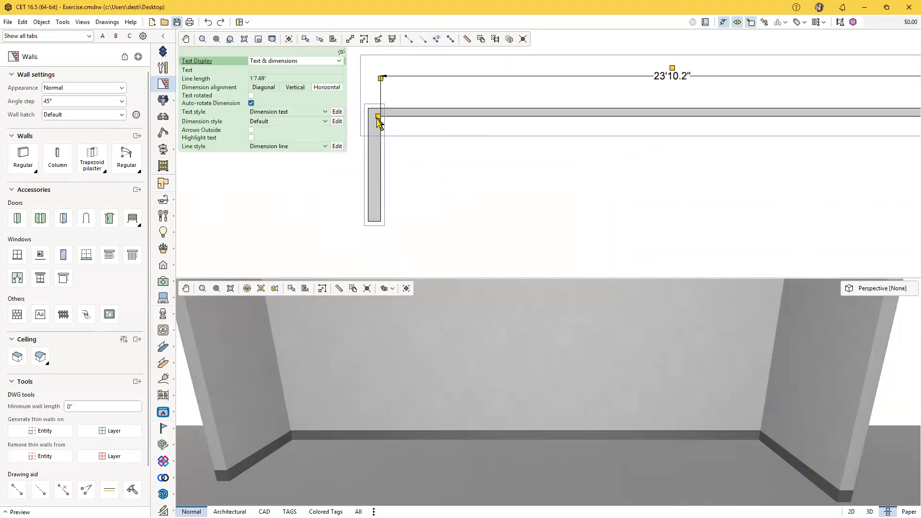
pyautogui.click(377, 117)
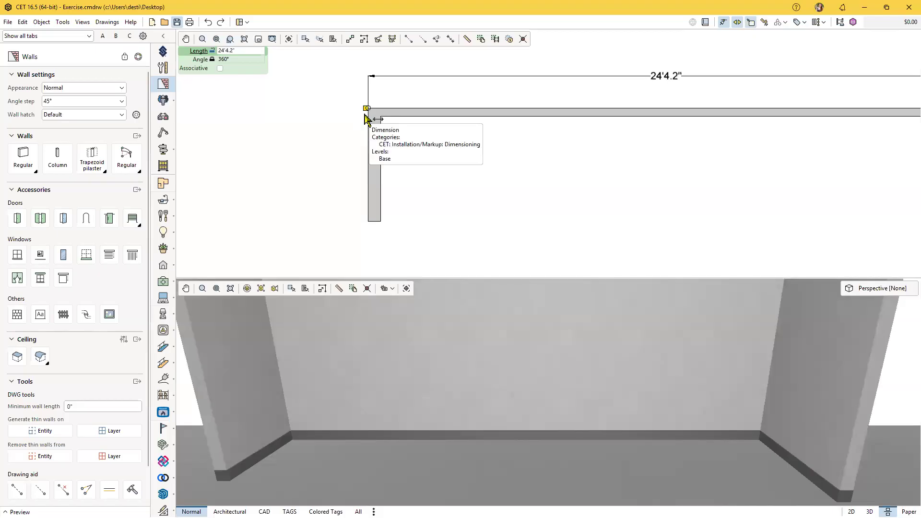
pyautogui.click(370, 115)
# Snap the dimension's left measuring point to the end of the left side wall's upper outer corner, and deselect the dimension
pyautogui.scroll(-1, 454, 175)
pyautogui.scroll(1, 423, 165)
pyautogui.scroll(-1, 439, 171)
pyautogui.scroll(1, 449, 180)
pyautogui.scroll(1, 422, 186)
pyautogui.scroll(-2, 432, 188)
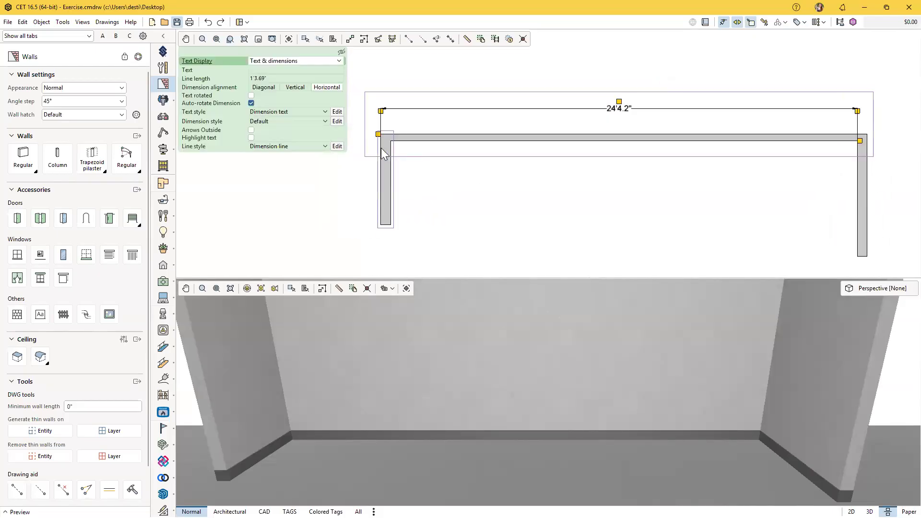
pyautogui.scroll(2, 376, 126)
pyautogui.click(375, 126)
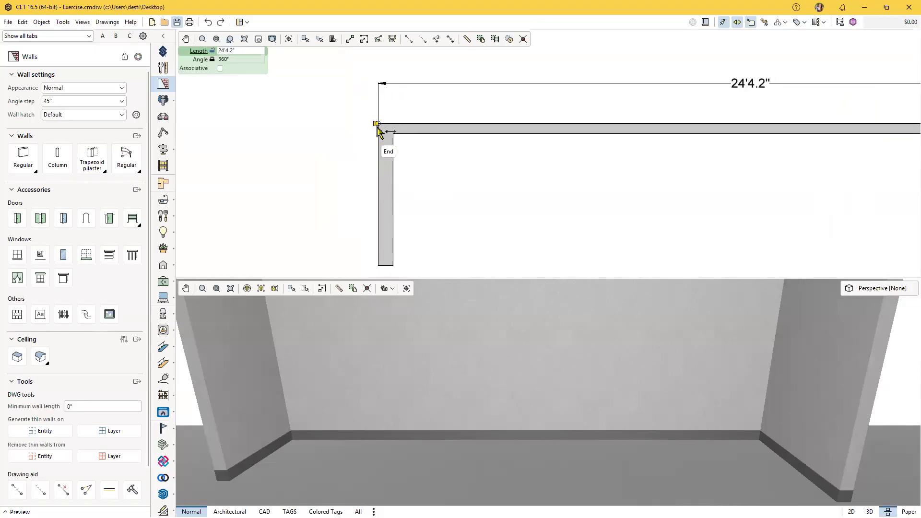
pyautogui.click(378, 127)
pyautogui.scroll(-1, 310, 162)
pyautogui.click(482, 192)
pyautogui.scroll(-2, 528, 198)
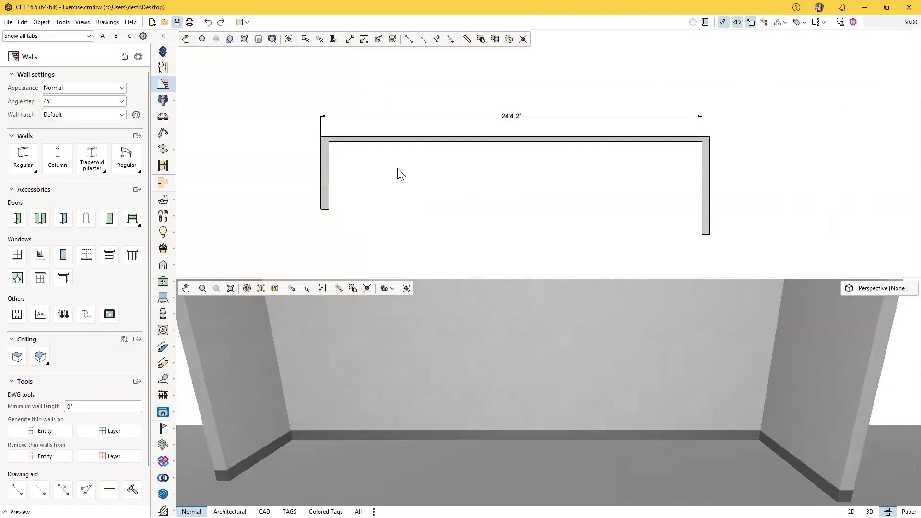
# Pull the right side wall's upper end away from the corner, and snap it back onto the horizontal wall
pyautogui.scroll(1, 559, 164)
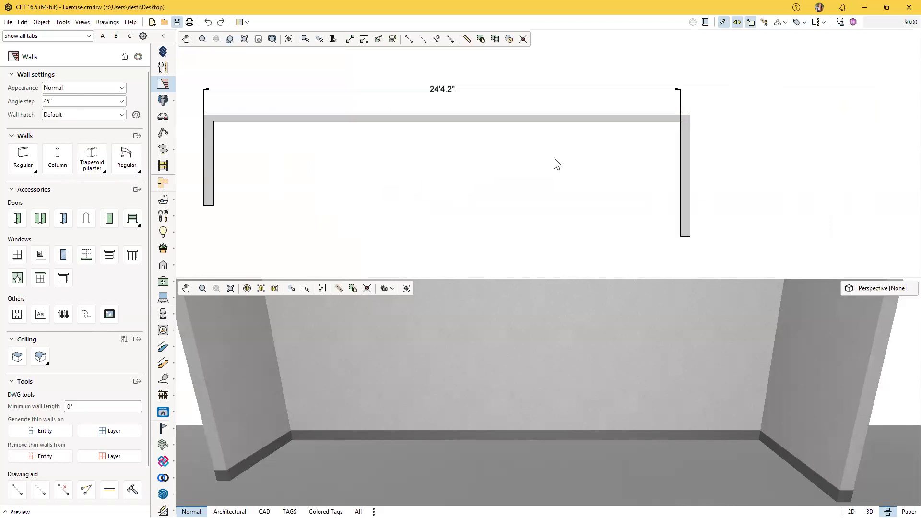
pyautogui.moveTo(592, 173); pyautogui.dragTo(618, 176, button='middle')
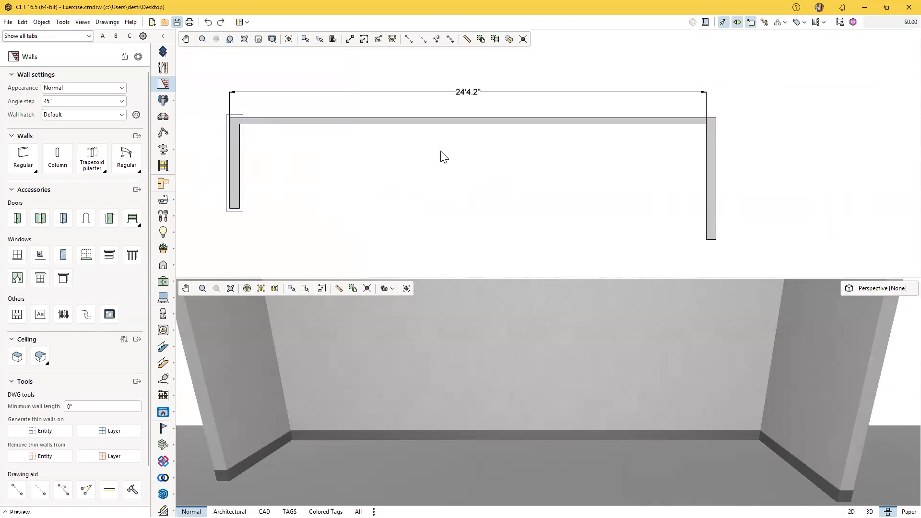
pyautogui.moveTo(478, 172); pyautogui.dragTo(537, 187, button='middle')
pyautogui.scroll(2, 766, 172)
pyautogui.click(766, 172)
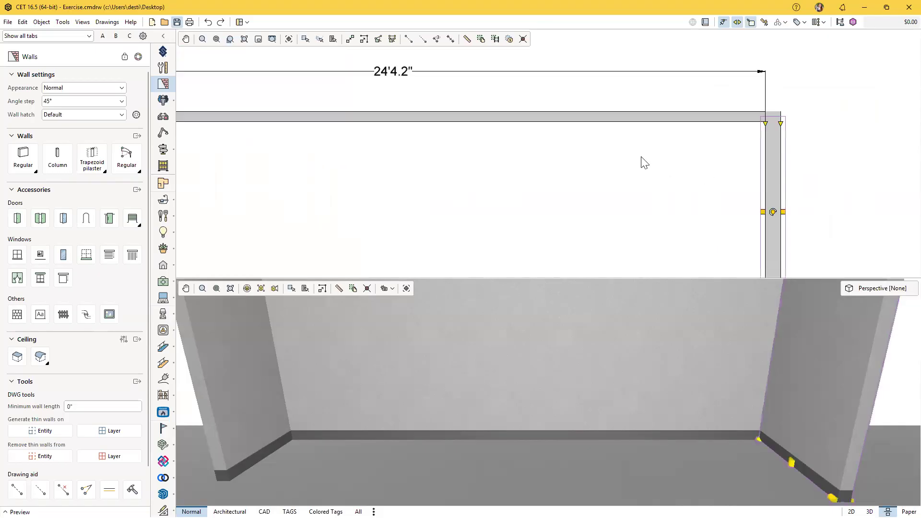
pyautogui.moveTo(645, 160); pyautogui.dragTo(557, 154, button='middle')
pyautogui.moveTo(672, 149); pyautogui.dragTo(662, 147, button='middle')
pyautogui.moveTo(669, 123); pyautogui.dragTo(672, 139)
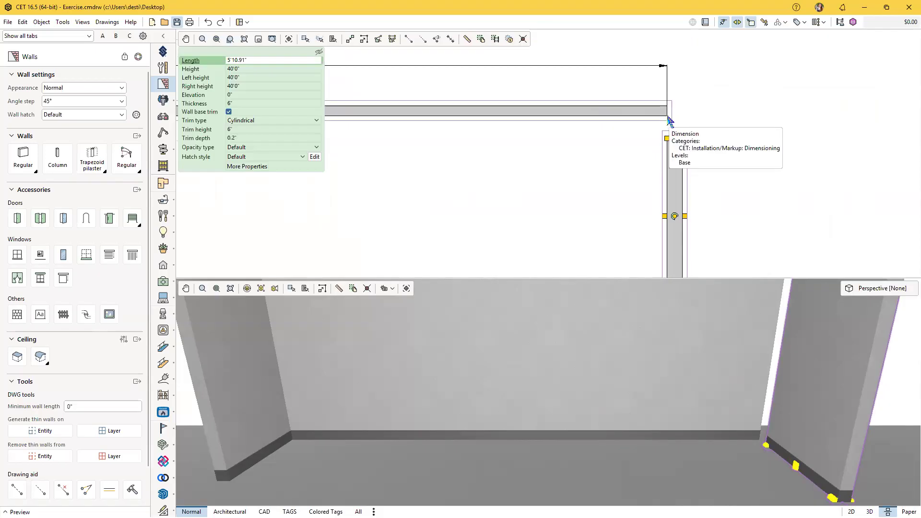
pyautogui.moveTo(668, 140); pyautogui.dragTo(668, 126)
pyautogui.scroll(-2, 603, 117)
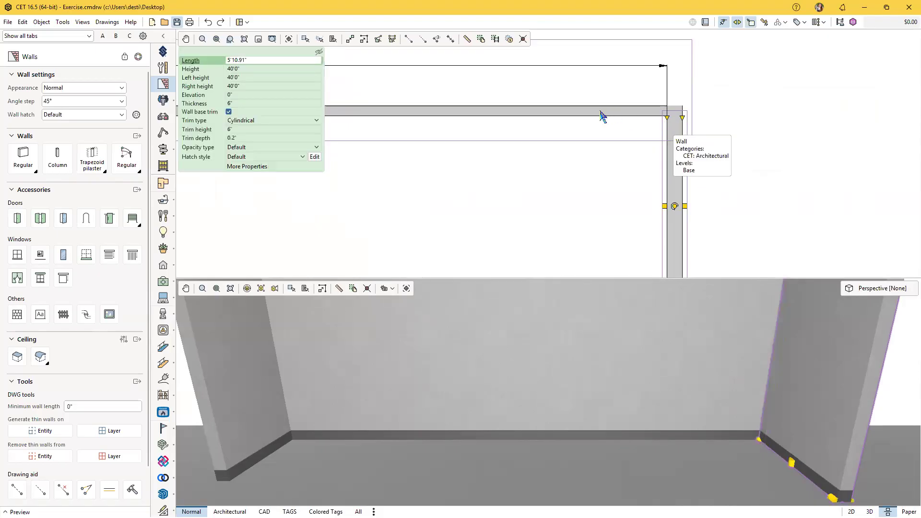
# Pull the left side wall's upper end down, away from the horizontal wall, shortening the wall to about 3'6" long
pyautogui.moveTo(441, 162); pyautogui.dragTo(584, 159, button='middle')
pyautogui.scroll(2, 504, 154)
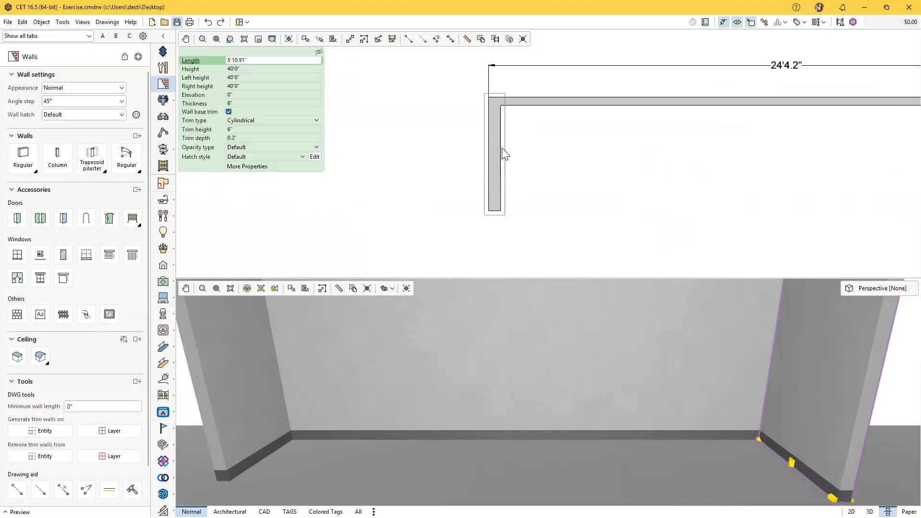
pyautogui.click(503, 154)
pyautogui.moveTo(500, 99); pyautogui.dragTo(501, 113)
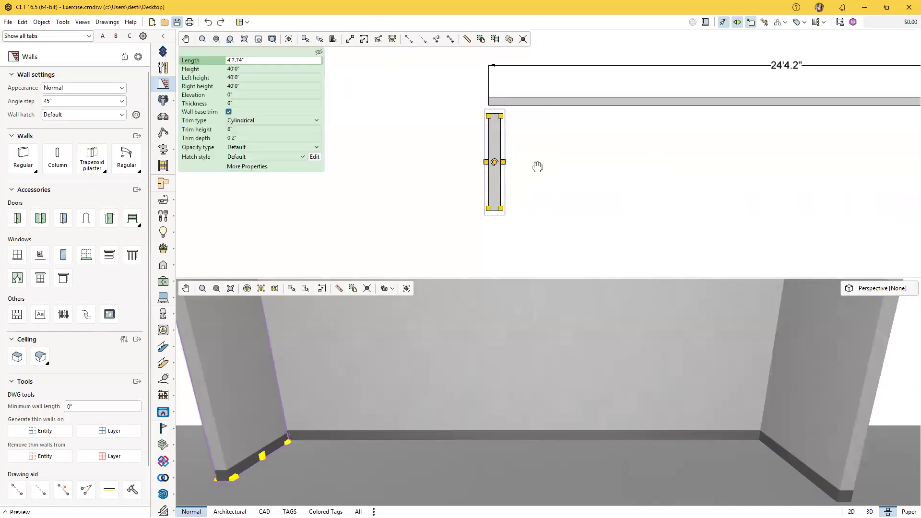
pyautogui.click(537, 165)
pyautogui.scroll(2, 462, 120)
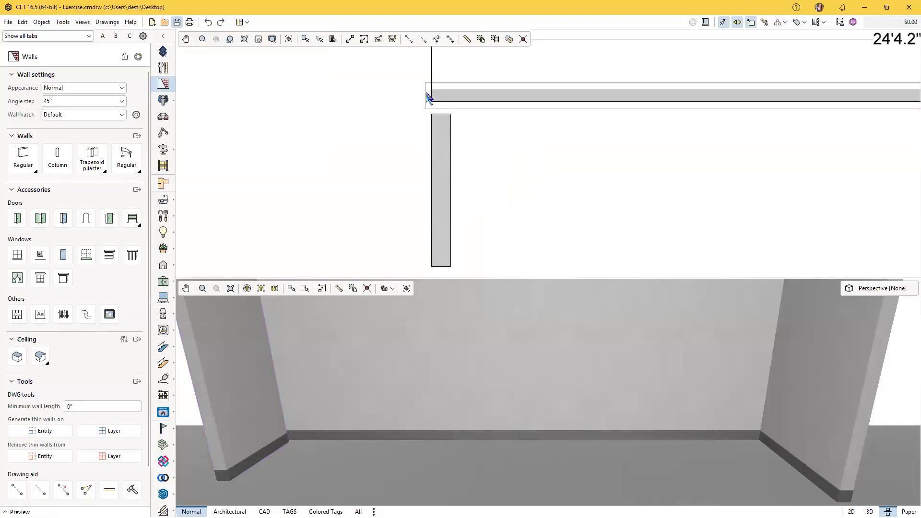
pyautogui.click(435, 159)
pyautogui.moveTo(432, 117); pyautogui.dragTo(437, 136)
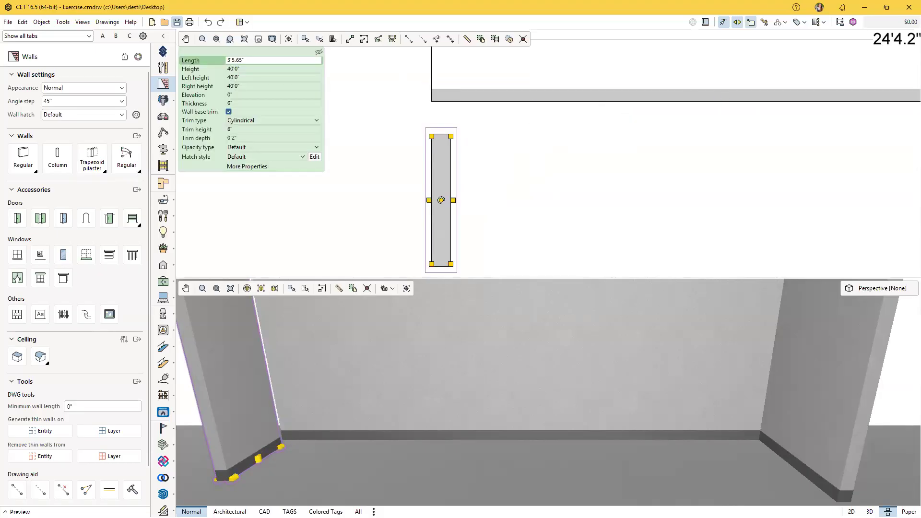
pyautogui.scroll(-2, 403, 186)
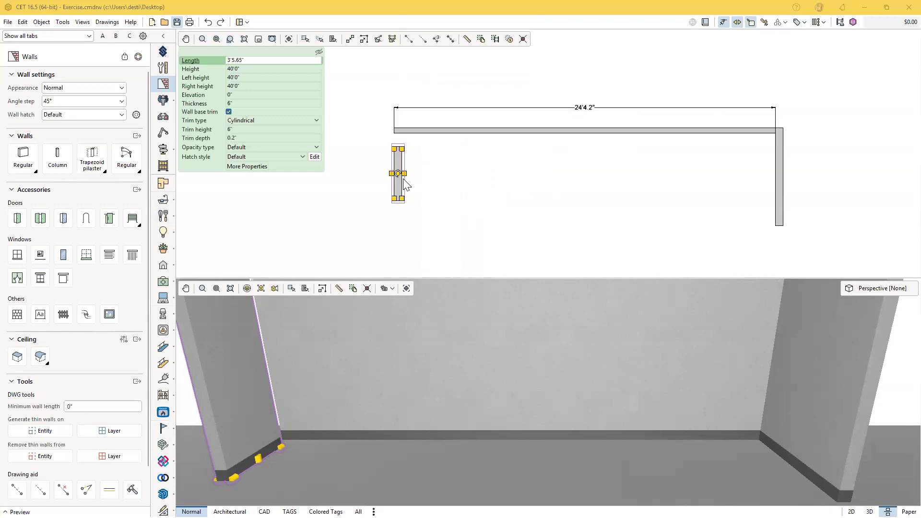
# Delete the detached left side wall
pyautogui.scroll(1, 413, 204)
pyautogui.scroll(-4, 403, 192)
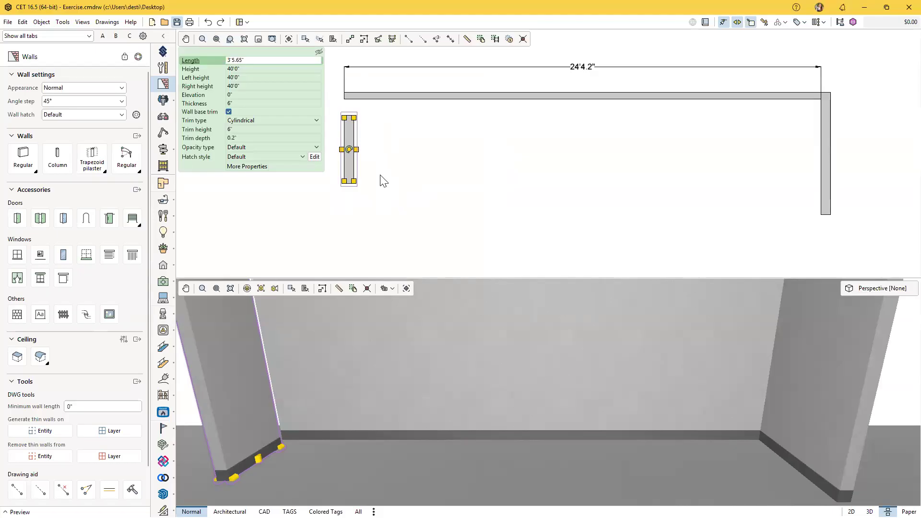
pyautogui.click(387, 176)
pyautogui.click(349, 171)
pyautogui.click(387, 178)
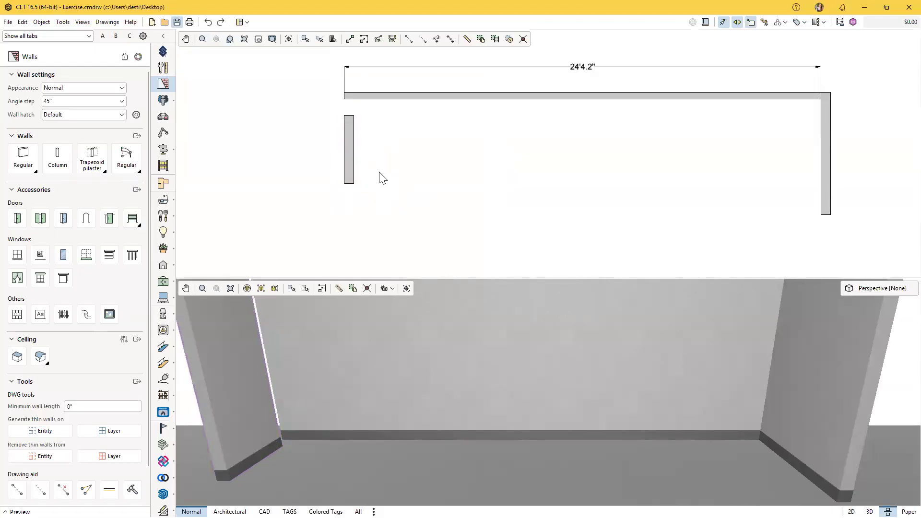
pyautogui.scroll(2, 402, 160)
pyautogui.click(388, 144)
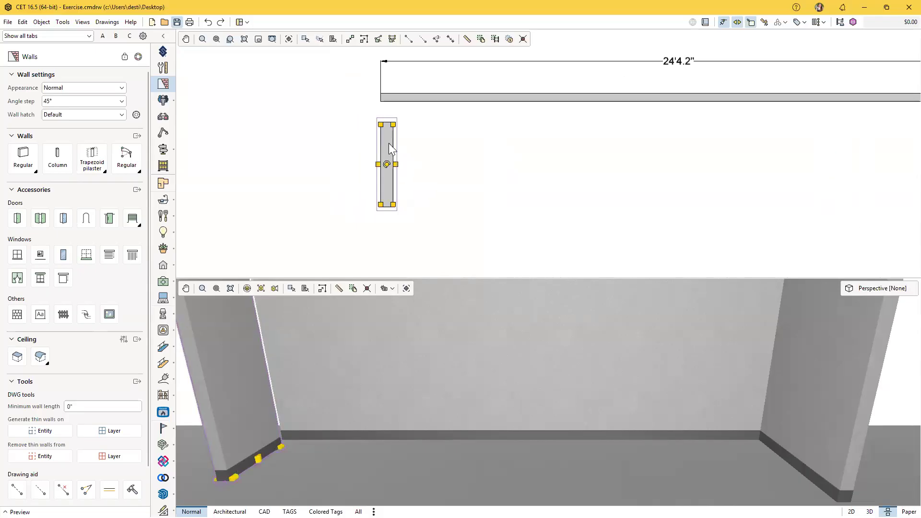
pyautogui.moveTo(462, 175); pyautogui.dragTo(429, 175, button='middle')
pyautogui.scroll(-1, 428, 197)
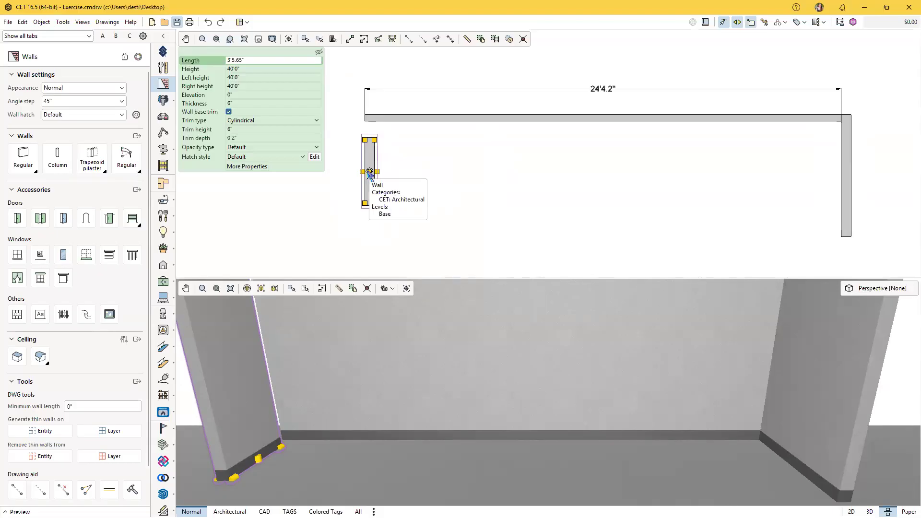
pyautogui.press('Delete')
# Draw a Regular wall 5'10.91" long straight down from the horizontal wall's left end, outside it and level with the right side wall's lower end
pyautogui.click(23, 156)
pyautogui.scroll(1, 316, 154)
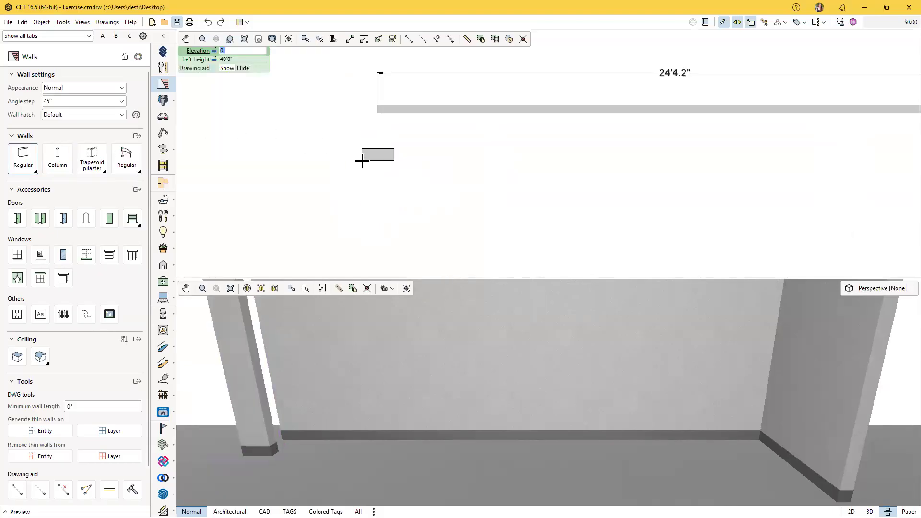
pyautogui.click(373, 101)
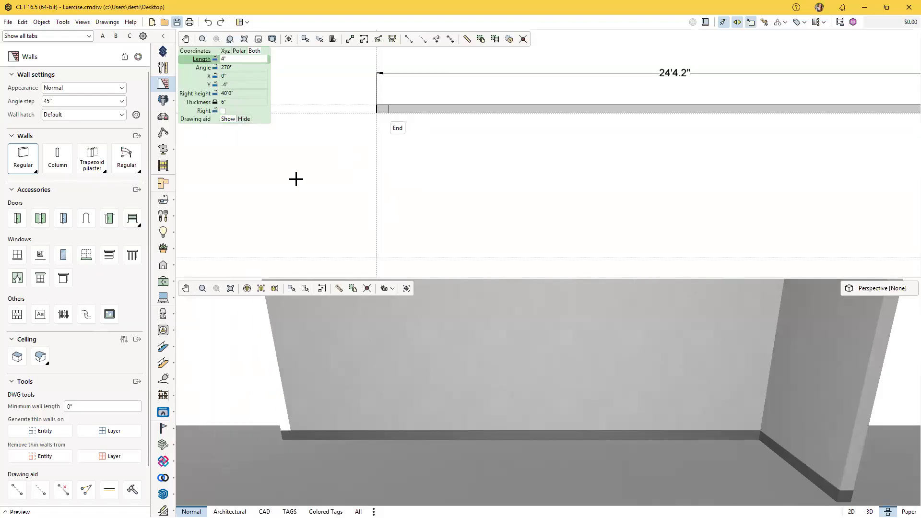
pyautogui.press('Escape')
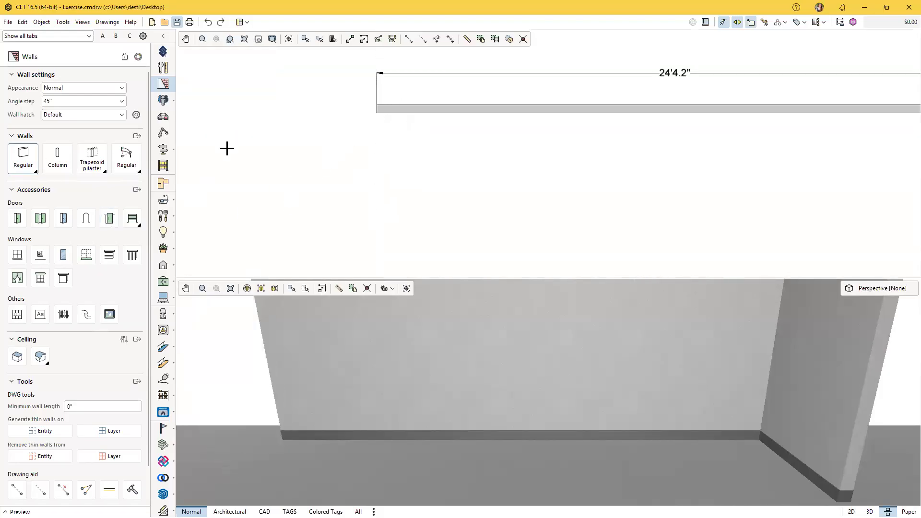
pyautogui.click(374, 116)
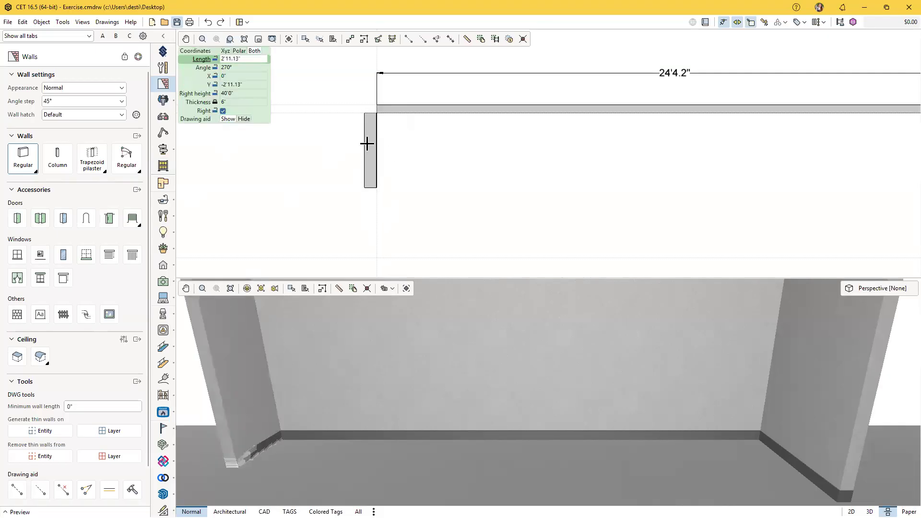
pyautogui.moveTo(352, 269); pyautogui.dragTo(330, 224, button='middle')
pyautogui.scroll(-1, 350, 202)
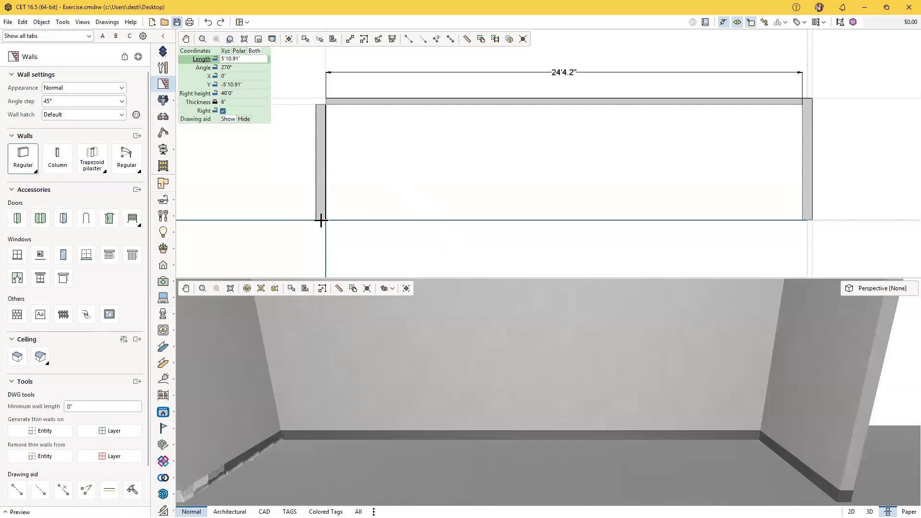
pyautogui.moveTo(321, 220); pyautogui.dragTo(303, 202, button='middle')
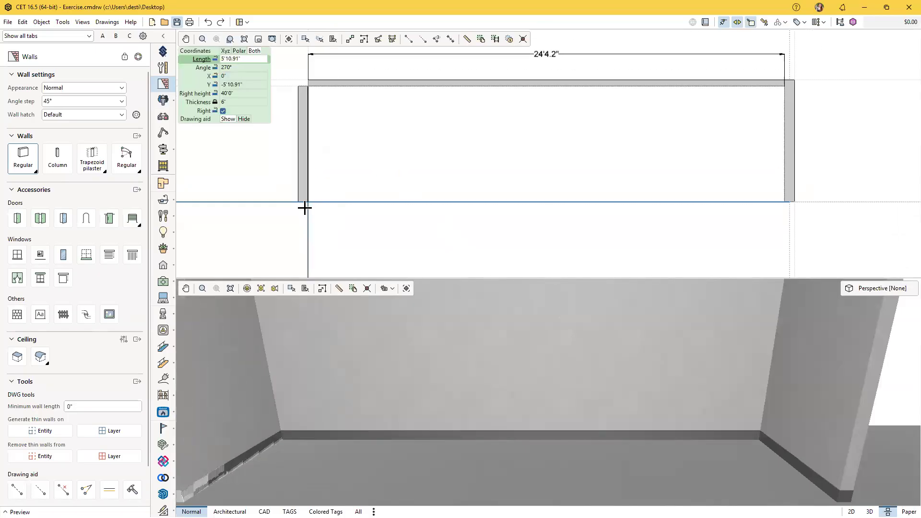
pyautogui.click(305, 207)
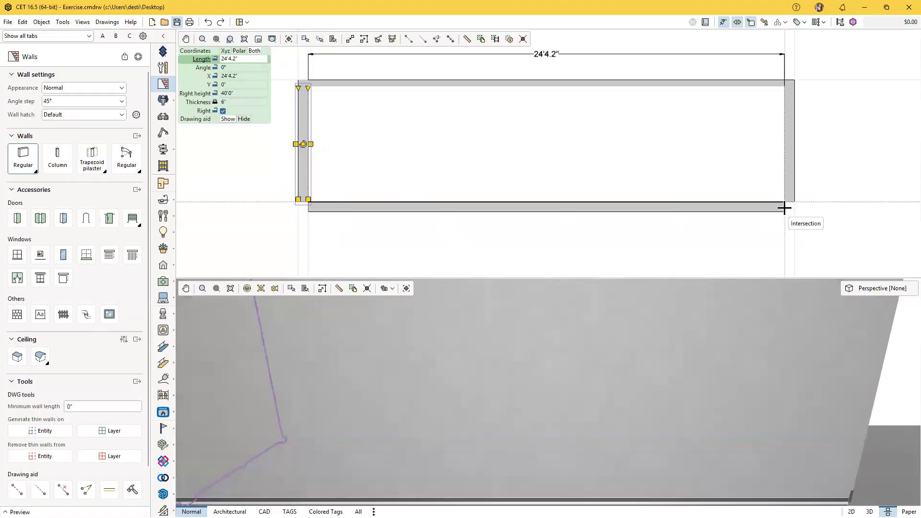
# Continue with a 24'4.2" Regular wall along the bottom to the right side wall, closing the rectangle, and end wall drawing
pyautogui.click(785, 212)
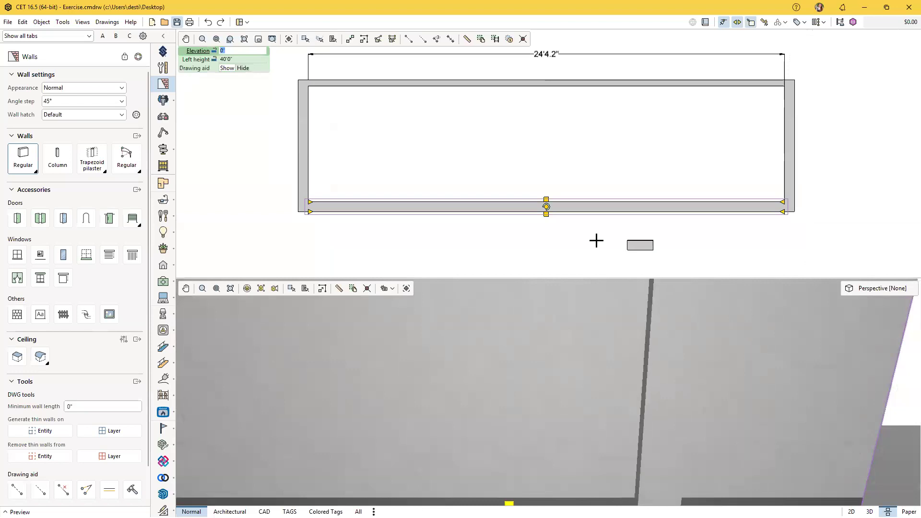
pyautogui.press('Escape')
pyautogui.press('Escape')
pyautogui.scroll(-2, 368, 205)
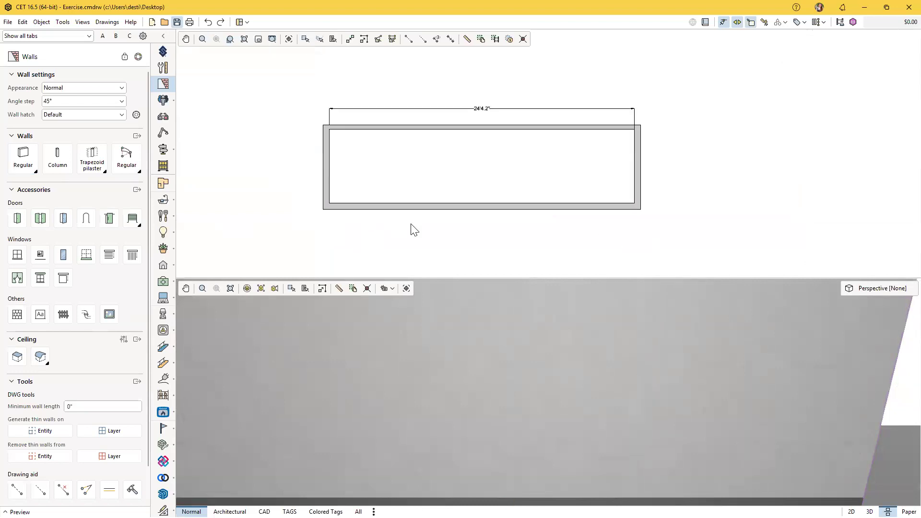
# Thicken the rectangle's upper wall outward to about 8.46" with its thickness handle, and deselect it
pyautogui.moveTo(412, 224); pyautogui.dragTo(369, 194, button='middle')
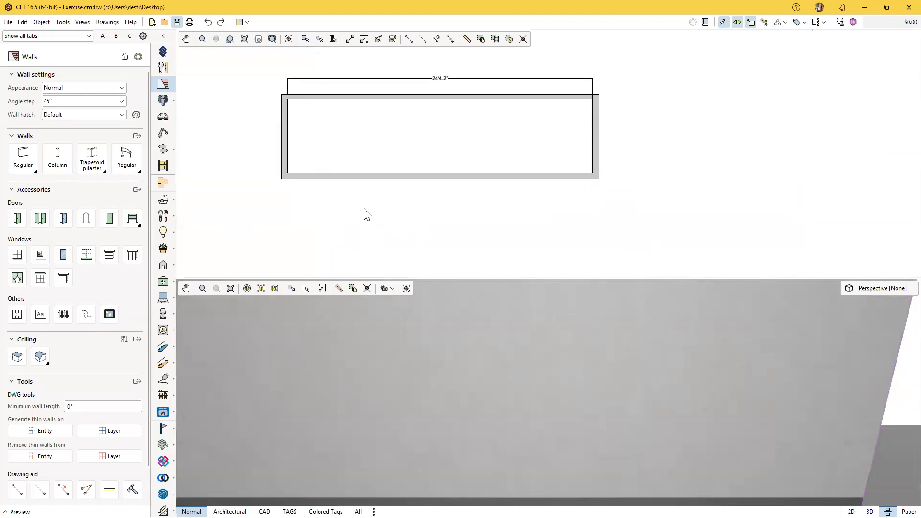
pyautogui.scroll(1, 397, 187)
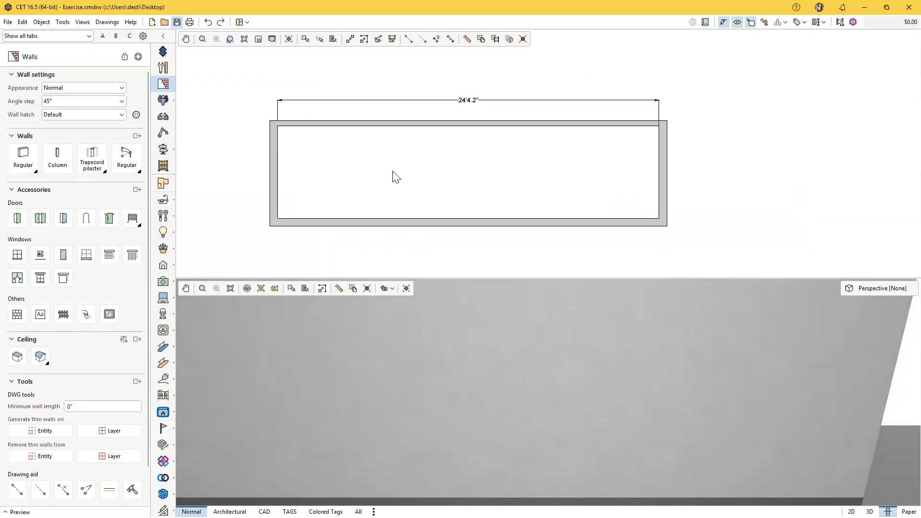
pyautogui.scroll(1, 421, 153)
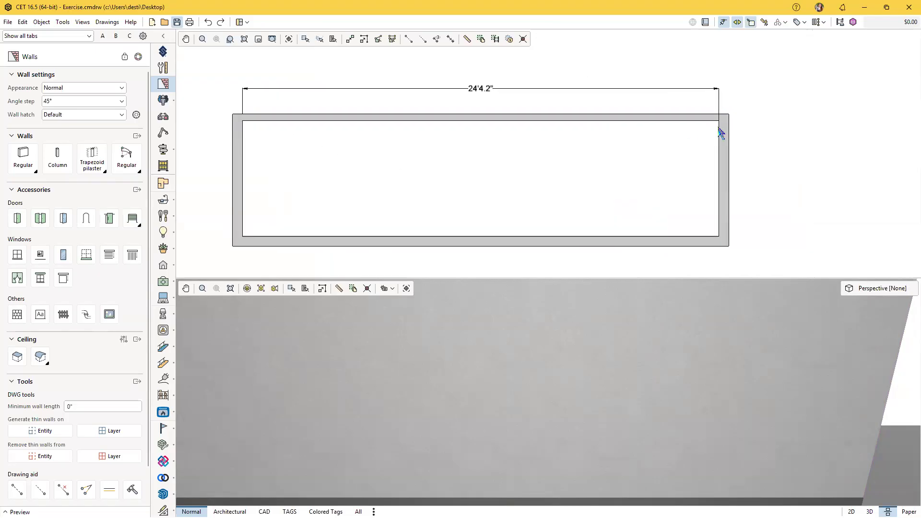
pyautogui.click(518, 124)
pyautogui.moveTo(430, 160); pyautogui.dragTo(588, 165, button='middle')
pyautogui.scroll(-1, 616, 160)
pyautogui.scroll(3, 615, 154)
pyautogui.scroll(-1, 615, 154)
pyautogui.scroll(-1, 615, 152)
pyautogui.moveTo(615, 149); pyautogui.dragTo(612, 154, button='middle')
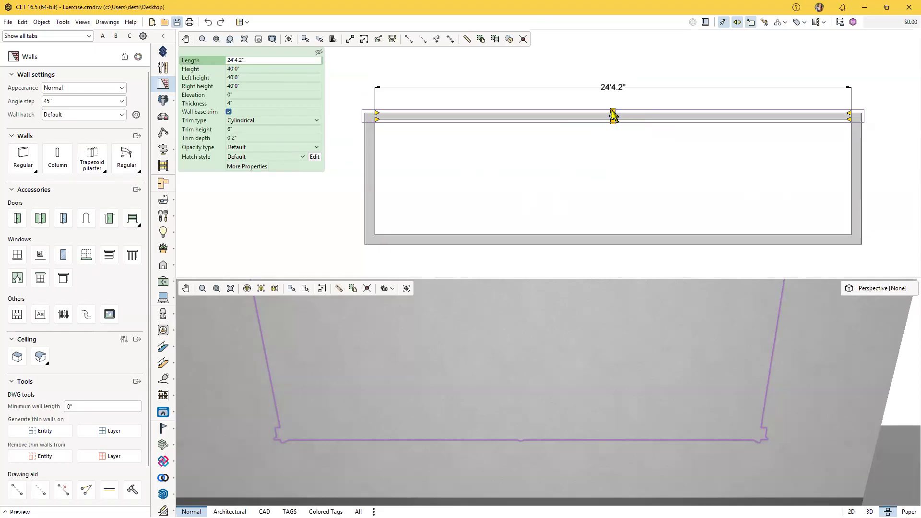
pyautogui.moveTo(615, 116); pyautogui.dragTo(613, 109)
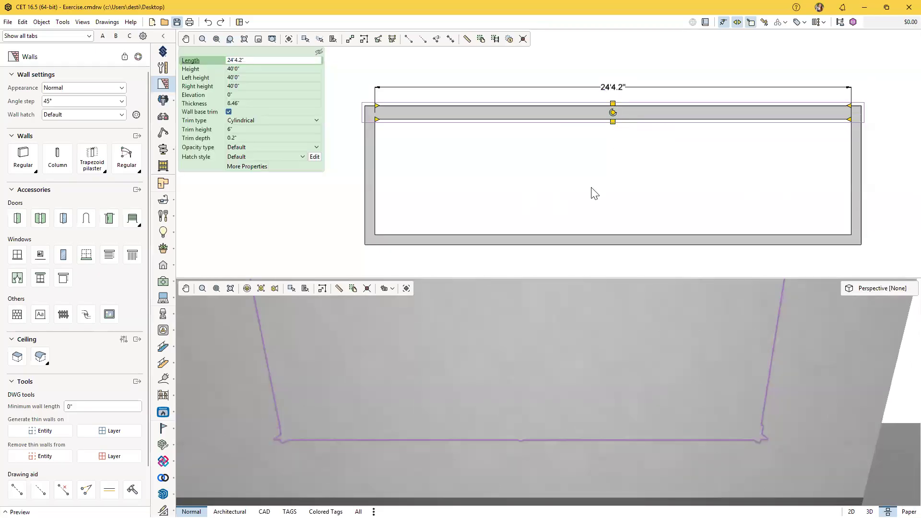
pyautogui.click(592, 191)
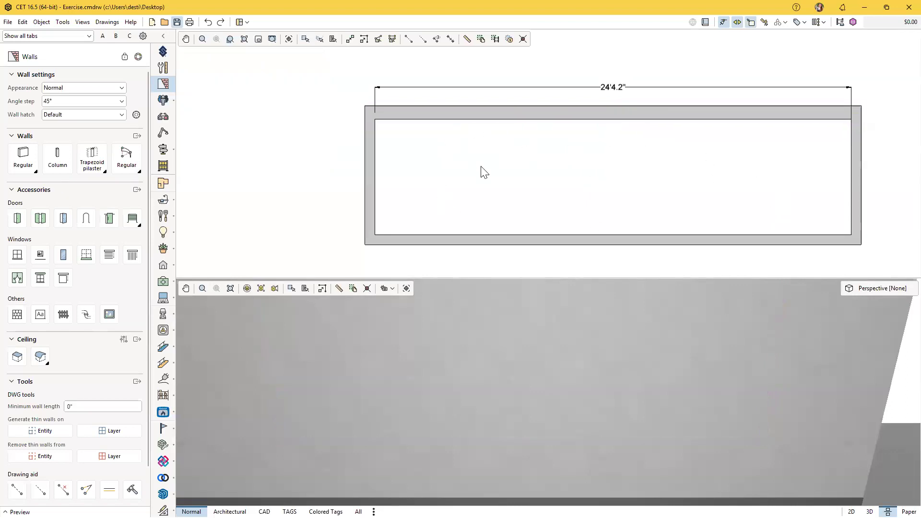
pyautogui.click(640, 114)
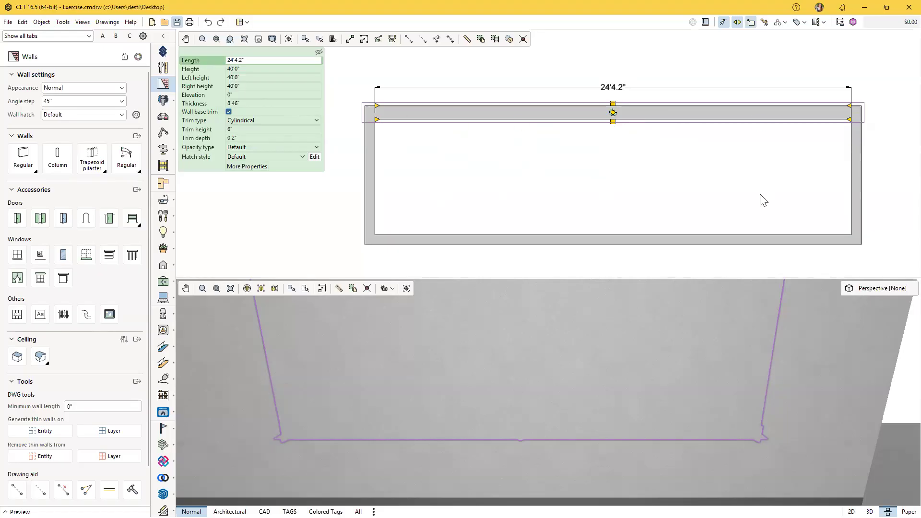
pyautogui.click(415, 179)
pyautogui.scroll(-3, 451, 384)
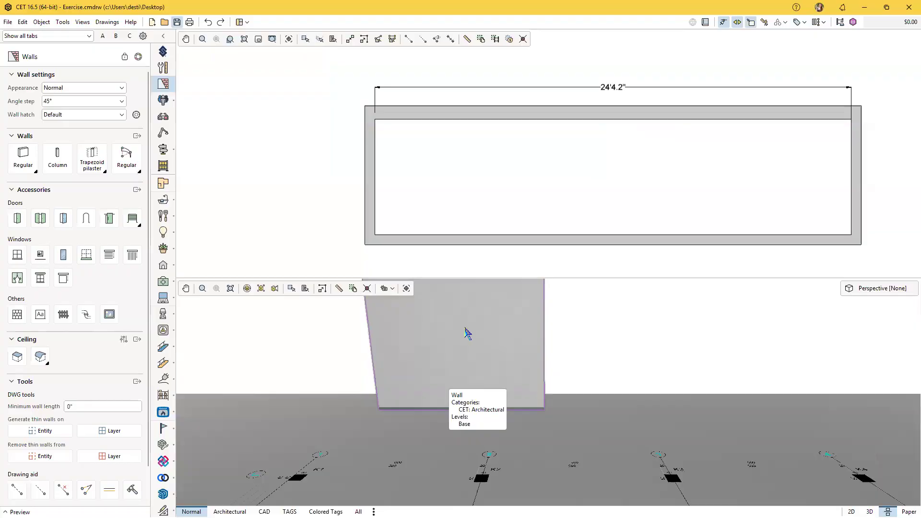
pyautogui.moveTo(481, 203); pyautogui.dragTo(434, 177, button='middle')
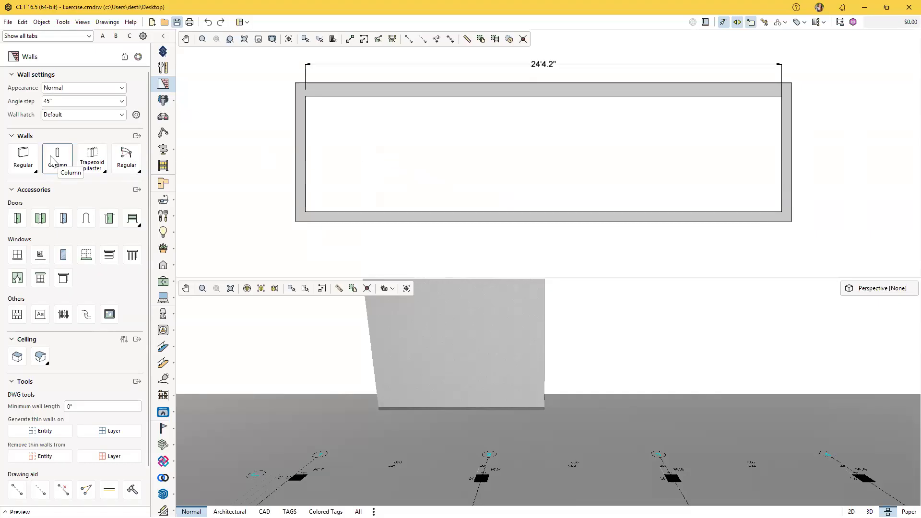
# Lock the position of the warehouse DWG floor plan and set its 2D position to Front
pyautogui.scroll(-5, 479, 159)
pyautogui.moveTo(467, 173); pyautogui.dragTo(298, 53, button='middle')
pyautogui.moveTo(445, 184); pyautogui.dragTo(273, 74, button='middle')
pyautogui.scroll(4, 397, 169)
pyautogui.moveTo(386, 126); pyautogui.dragTo(401, 207, button='middle')
pyautogui.scroll(1, 372, 161)
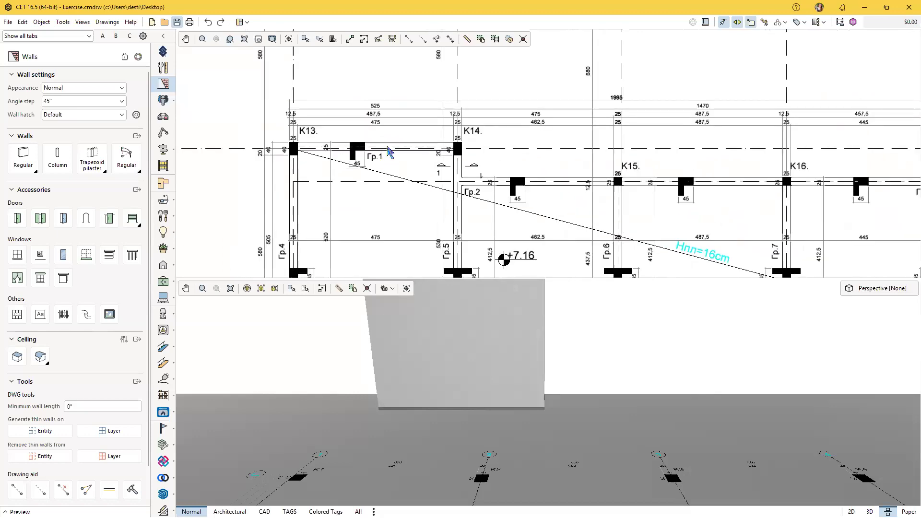
pyautogui.click(387, 145)
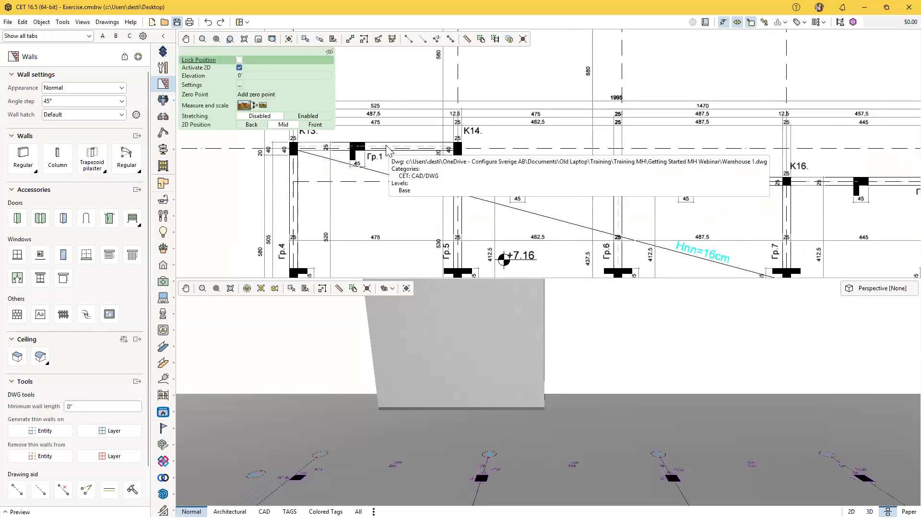
pyautogui.click(239, 60)
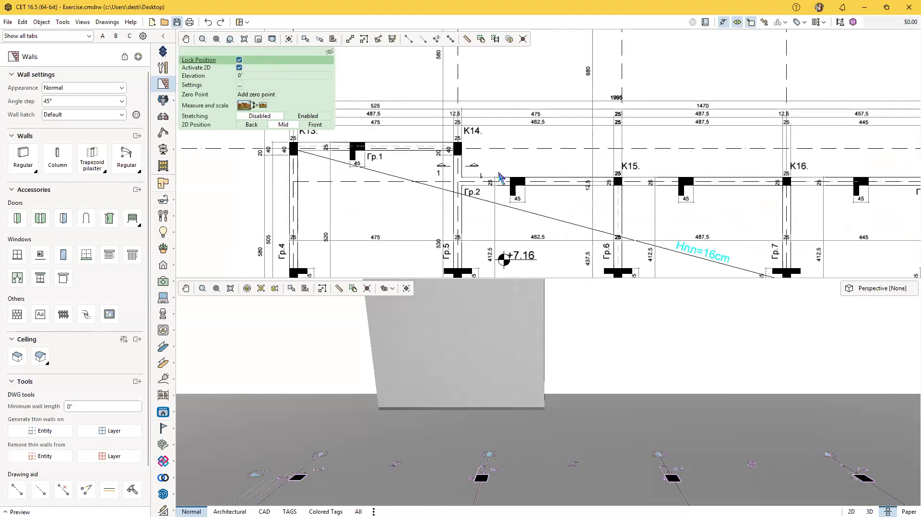
pyautogui.click(307, 125)
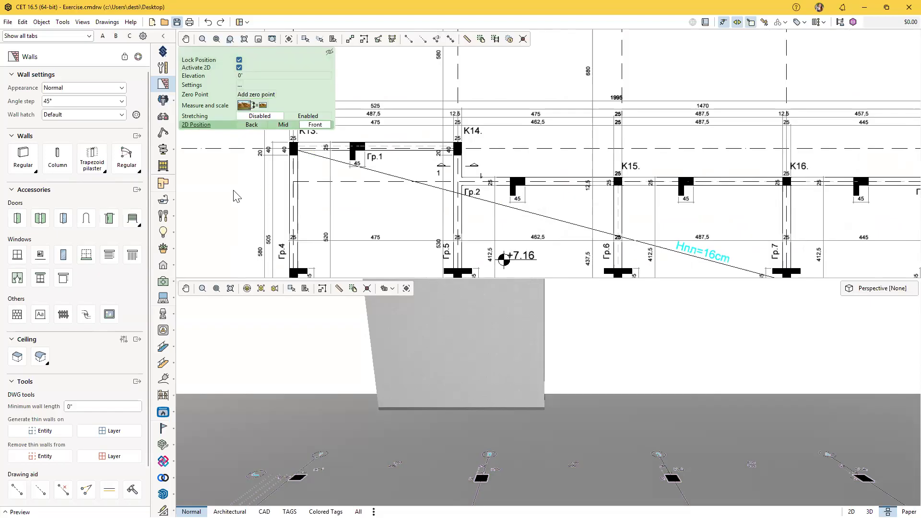
# Draw a 17'2.69" Regular wall along the plan's outer line from K13 to K14, flipped inward, and thicken it to the plan's inner wall line
pyautogui.scroll(3, 336, 173)
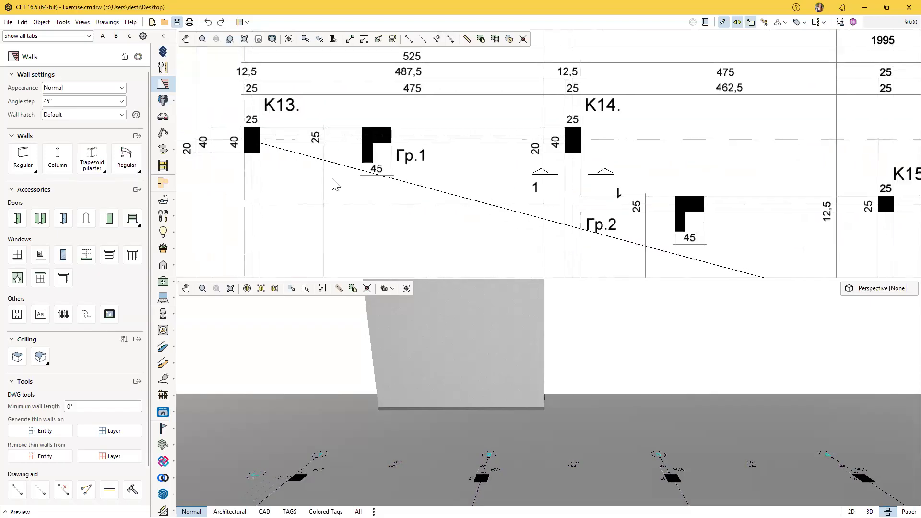
pyautogui.moveTo(377, 196); pyautogui.dragTo(433, 200, button='middle')
pyautogui.click(22, 158)
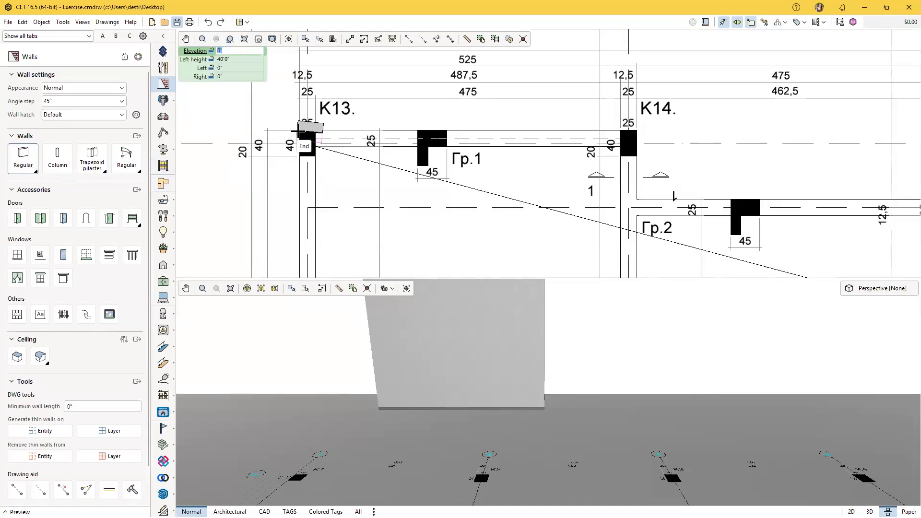
pyautogui.scroll(3, 299, 131)
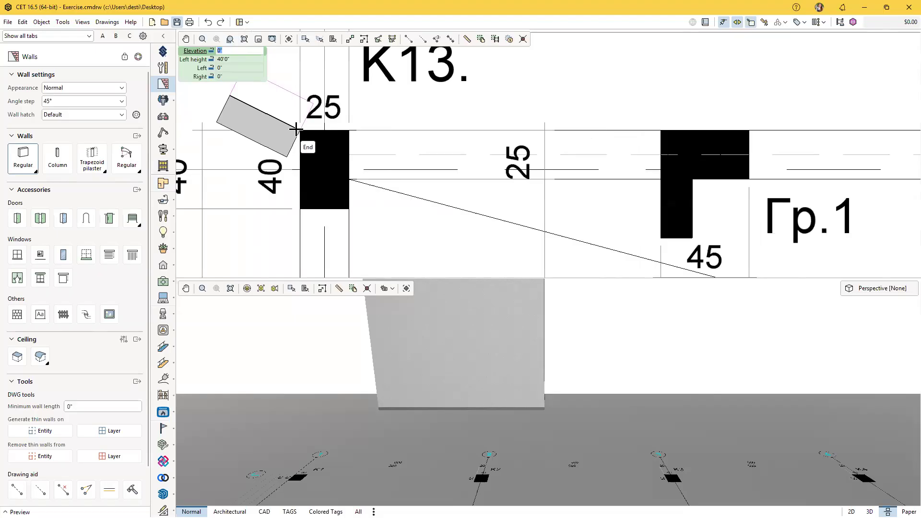
pyautogui.click(297, 131)
pyautogui.scroll(-3, 297, 131)
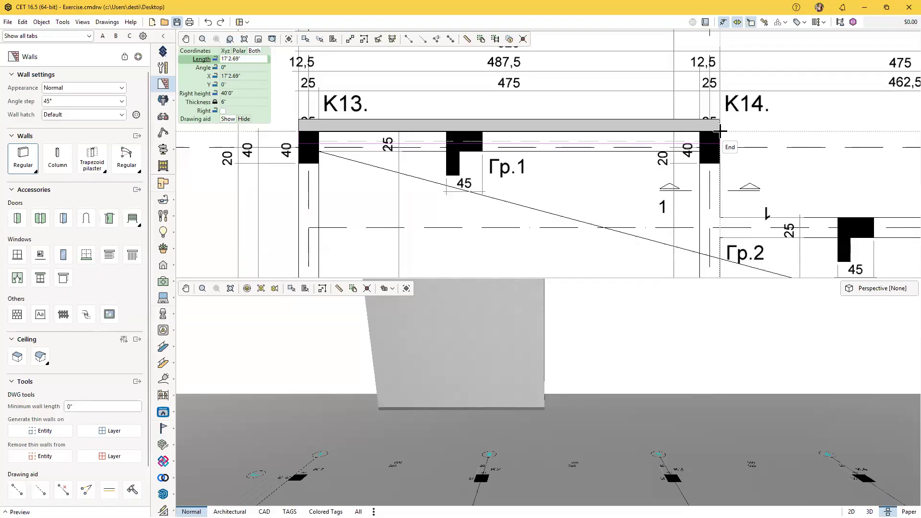
pyautogui.click(720, 130)
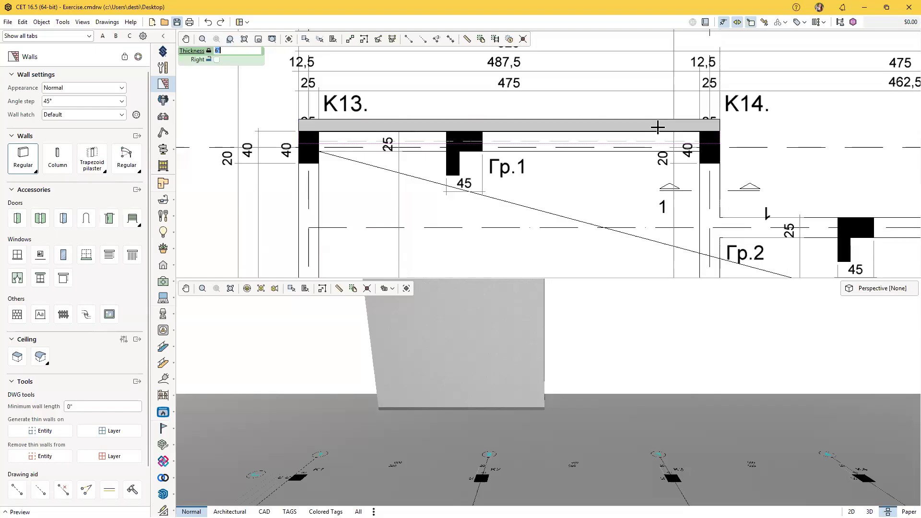
pyautogui.press('Tab')
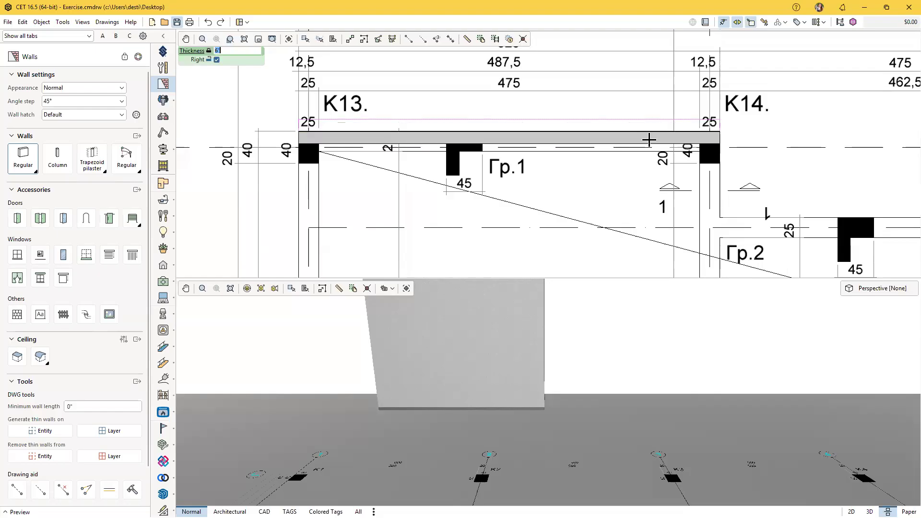
pyautogui.press('Return')
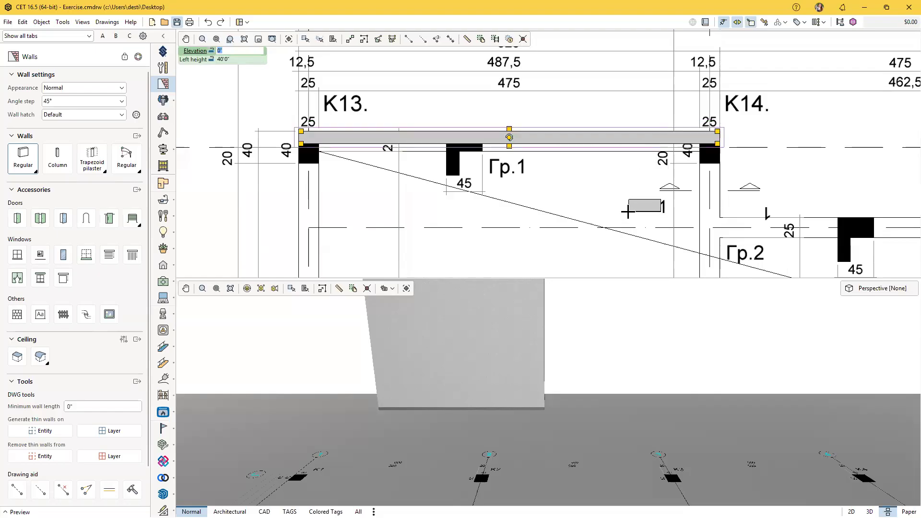
pyautogui.press('Escape')
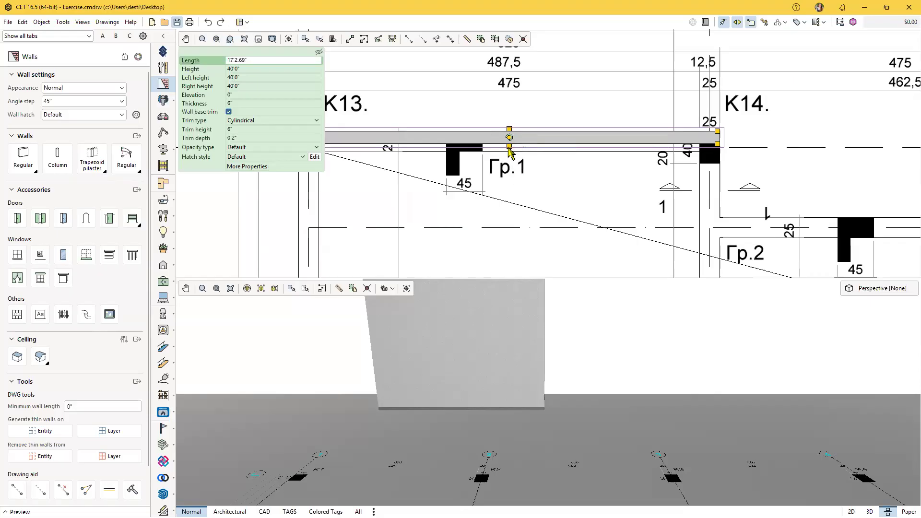
pyautogui.moveTo(511, 155)
pyautogui.mouseDown()
pyautogui.moveTo(514, 145)
pyautogui.moveTo(518, 156)
pyautogui.moveTo(510, 157)
pyautogui.mouseUp()
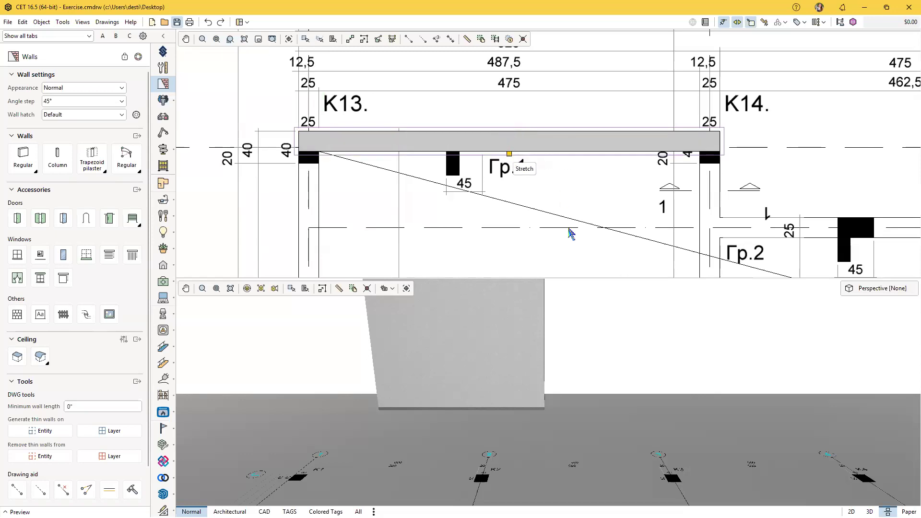
pyautogui.click(562, 189)
# Draw a Regular wall about 18'8.4" long from K14's outer corner down to the plan's lower wall line at K23, and end wall drawing
pyautogui.moveTo(533, 197); pyautogui.dragTo(417, 173, button='middle')
pyautogui.click(27, 164)
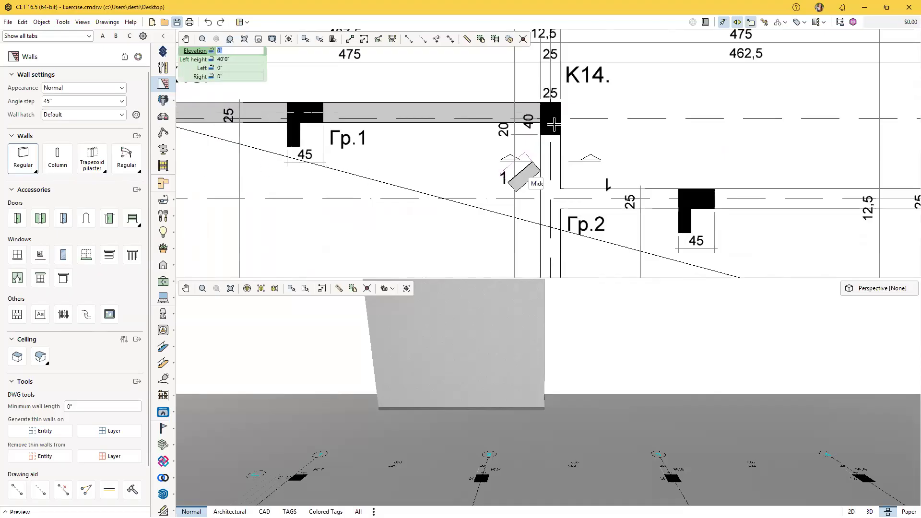
pyautogui.press('Escape')
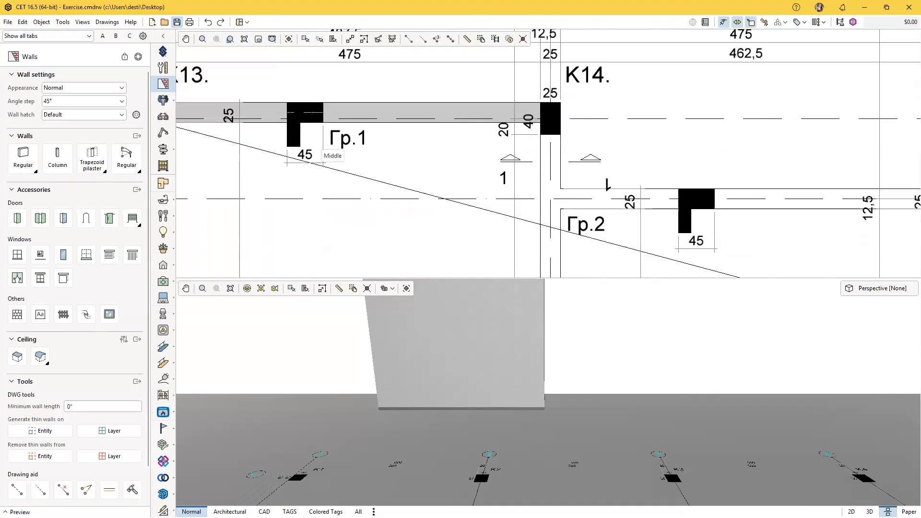
pyautogui.click(23, 158)
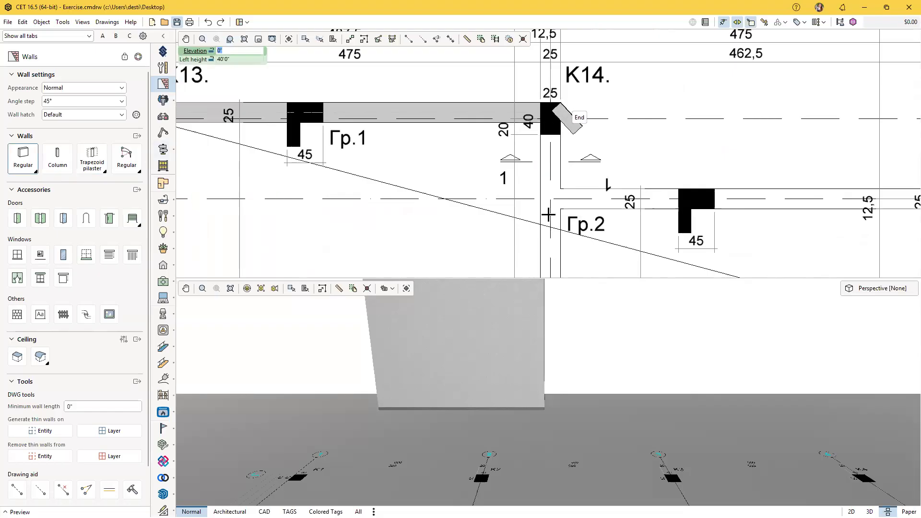
pyautogui.click(549, 215)
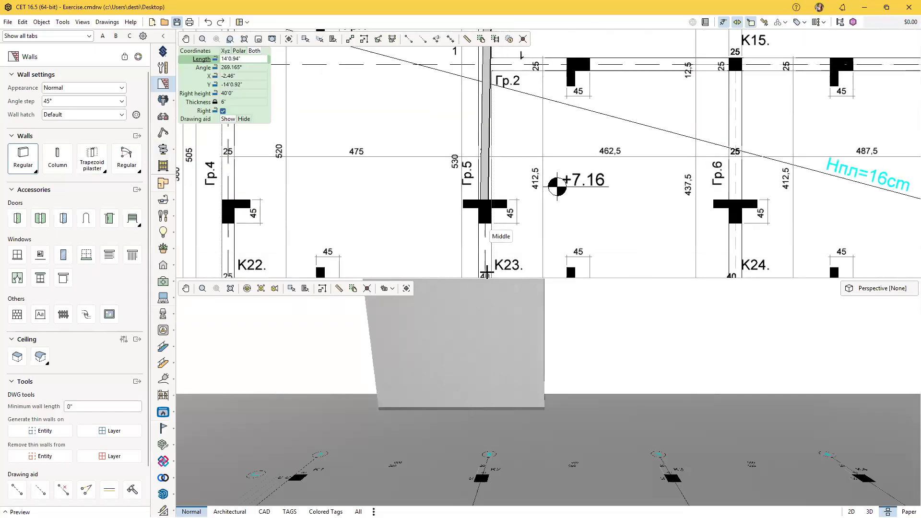
pyautogui.scroll(2, 465, 153)
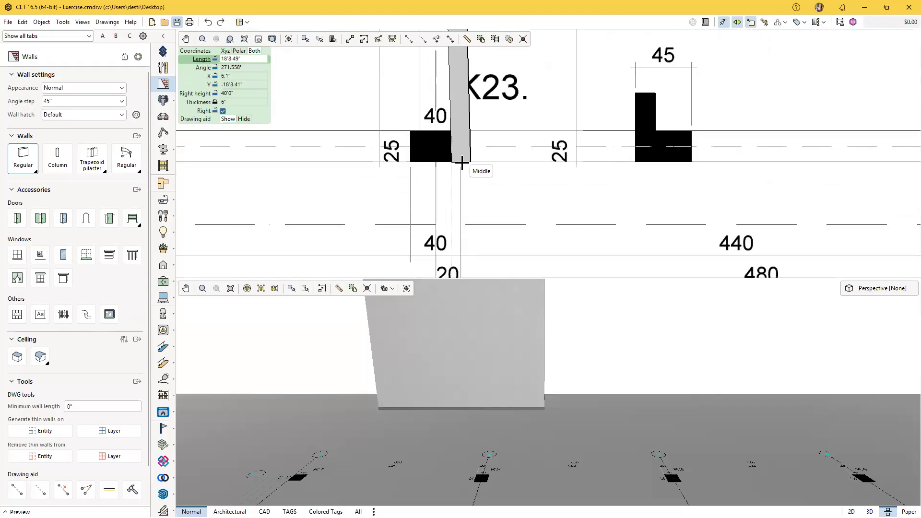
pyautogui.click(461, 162)
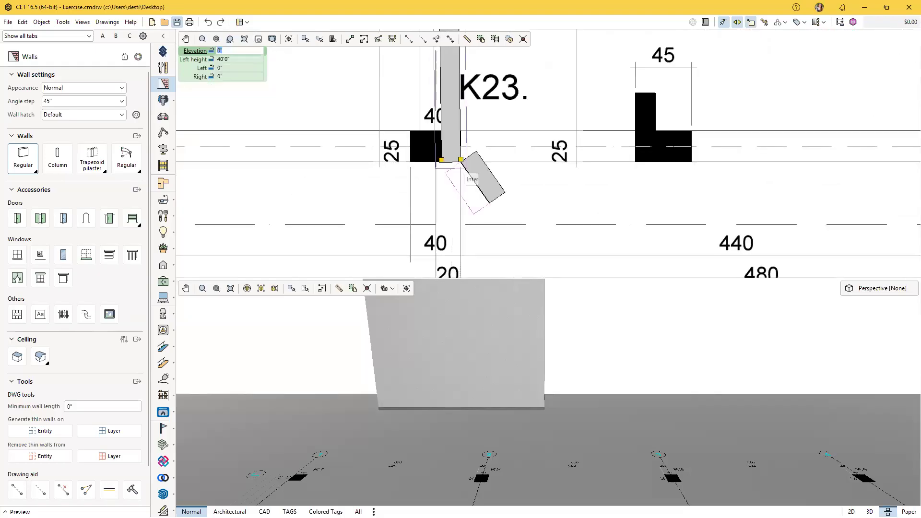
pyautogui.press('Escape')
# Pull the lower end of the K14–K23 wall up and left, away from column K23, to a length of 17'11.76"
pyautogui.scroll(3, 491, 228)
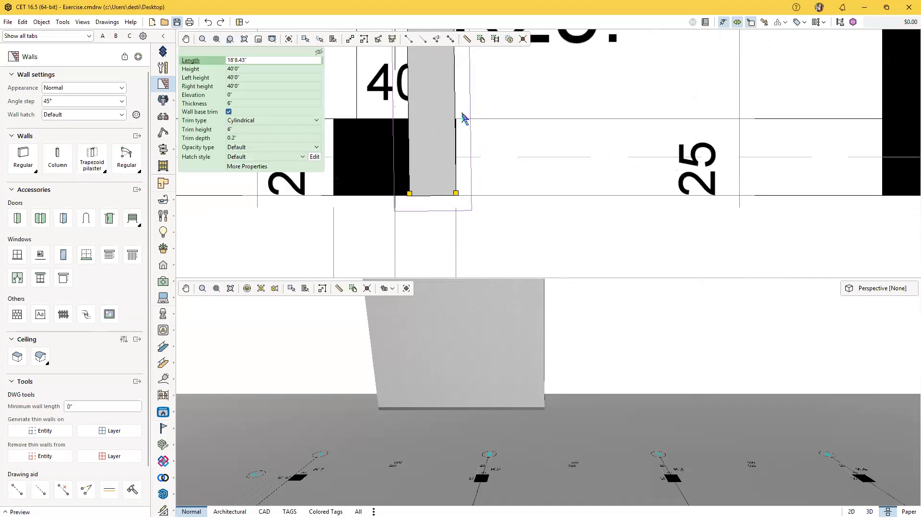
pyautogui.scroll(-3, 466, 119)
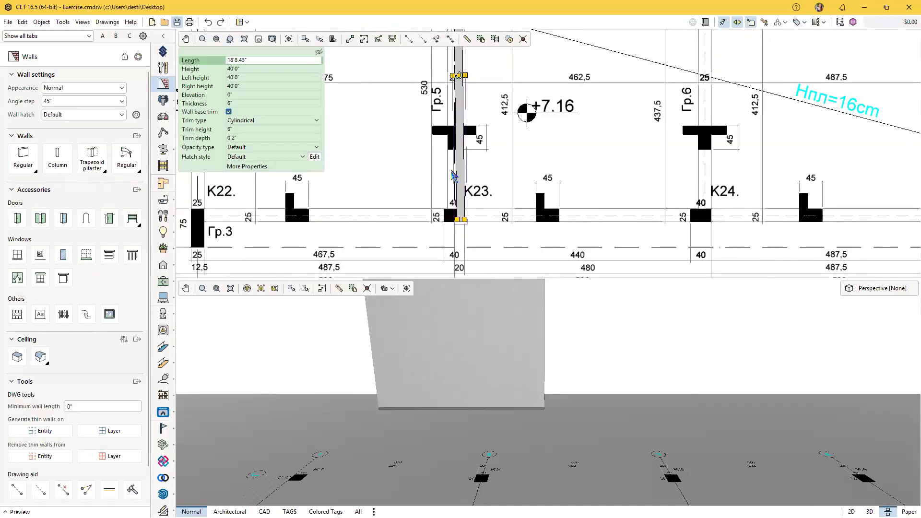
pyautogui.moveTo(469, 219); pyautogui.dragTo(473, 153, button='middle')
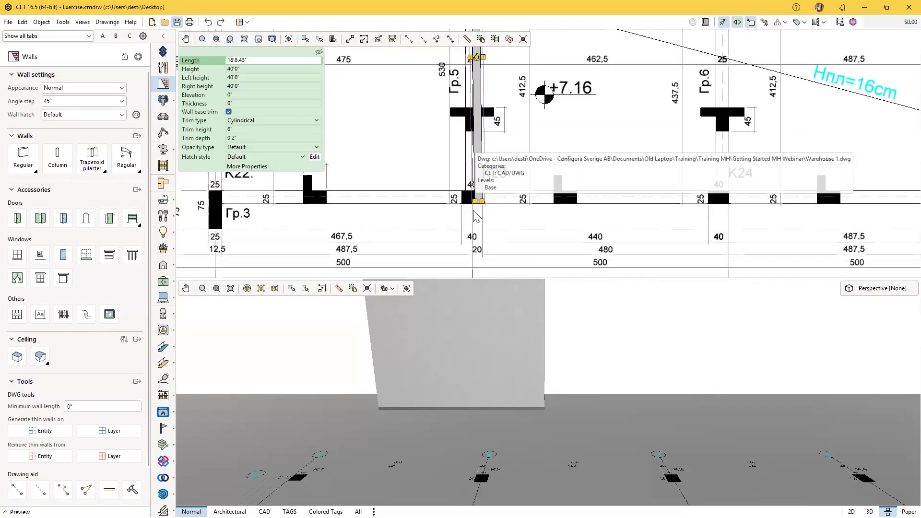
pyautogui.scroll(3, 474, 210)
pyautogui.moveTo(456, 193); pyautogui.dragTo(523, 239, button='middle')
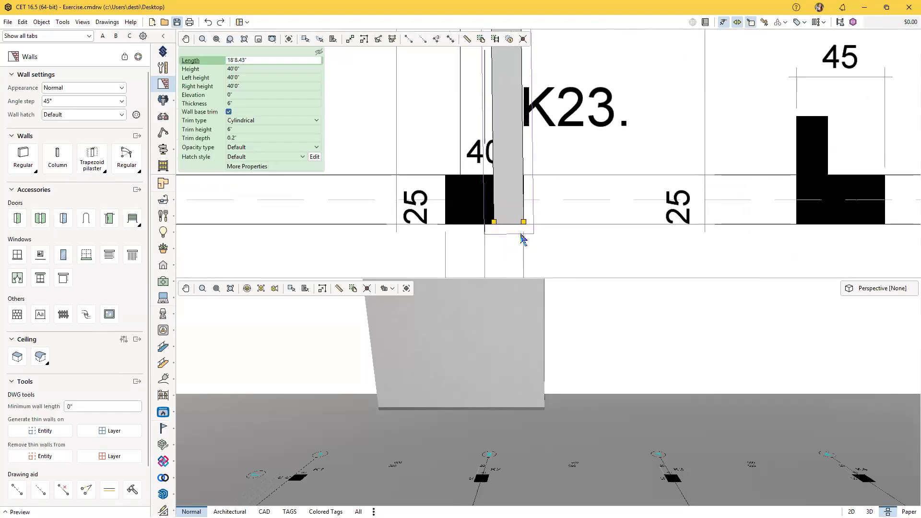
pyautogui.moveTo(524, 223); pyautogui.dragTo(395, 174)
# Move the wall's lower end onto the plan's wall line at K23 so it runs straight down at 270°, 18'8.41" long
pyautogui.scroll(-5, 450, 222)
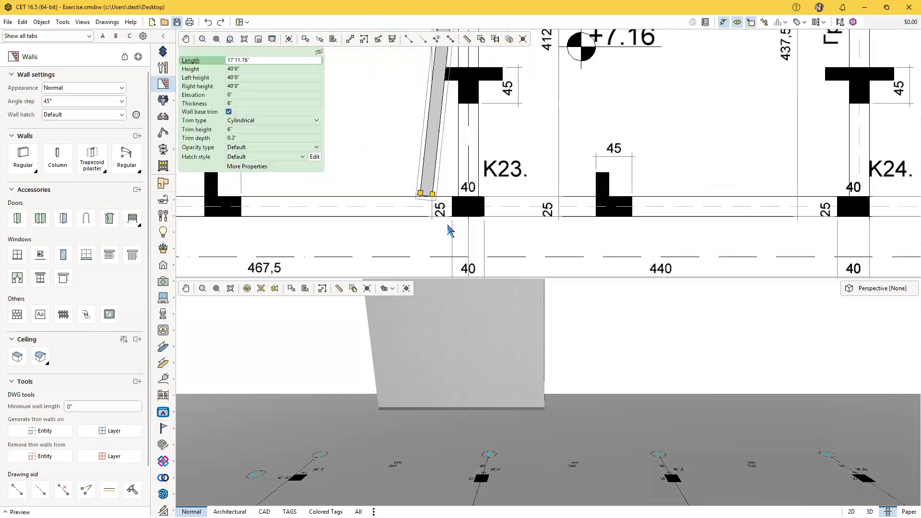
pyautogui.moveTo(451, 162); pyautogui.dragTo(445, 209, button='middle')
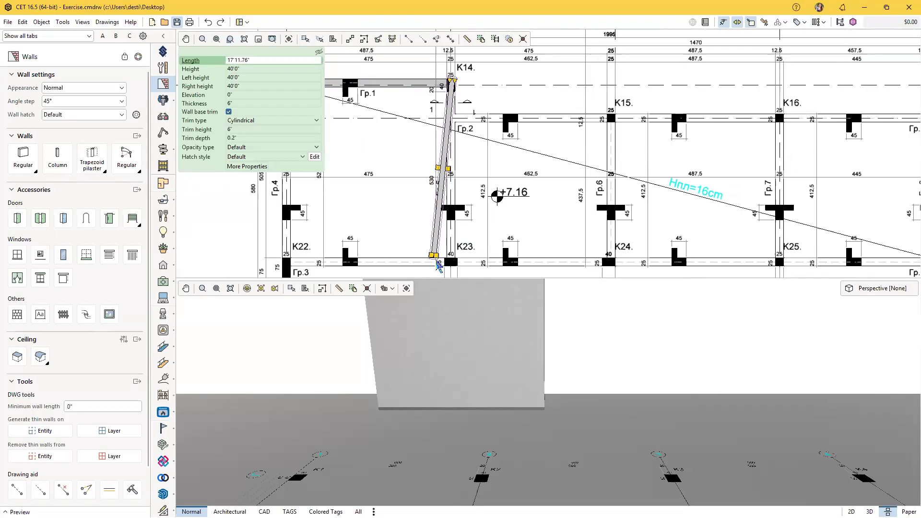
pyautogui.moveTo(442, 247); pyautogui.dragTo(427, 185, button='middle')
pyautogui.scroll(5, 427, 184)
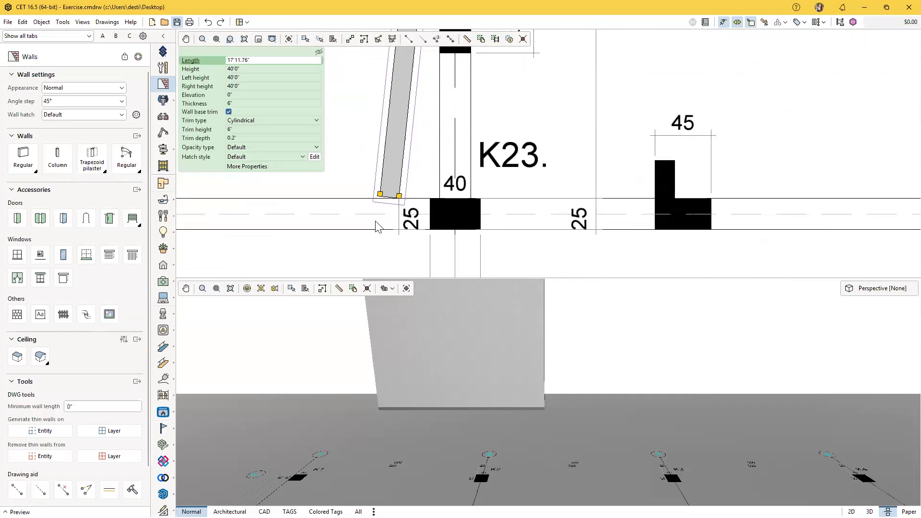
pyautogui.moveTo(400, 199); pyautogui.dragTo(471, 229)
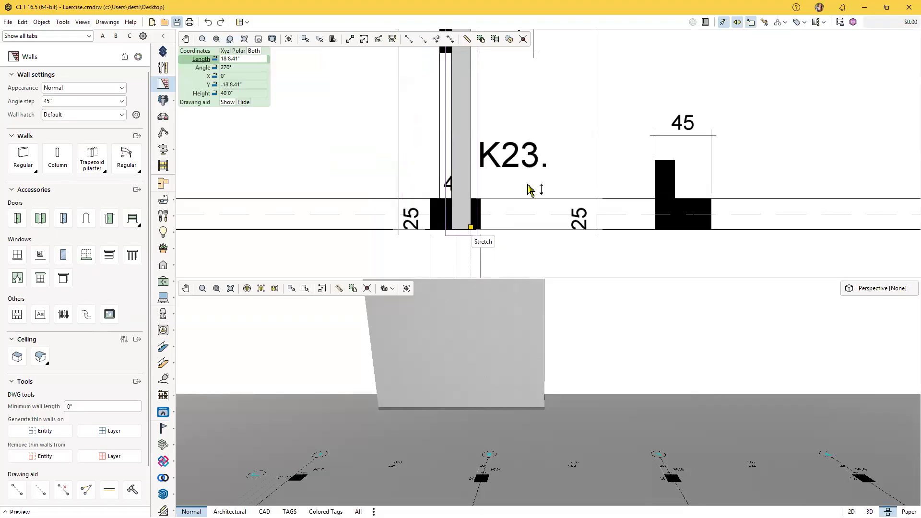
pyautogui.click(497, 181)
# Thicken the K14–K23 wall inward with its side handle to the inner line of the plan's wall
pyautogui.scroll(-5, 450, 226)
pyautogui.scroll(-3, 454, 144)
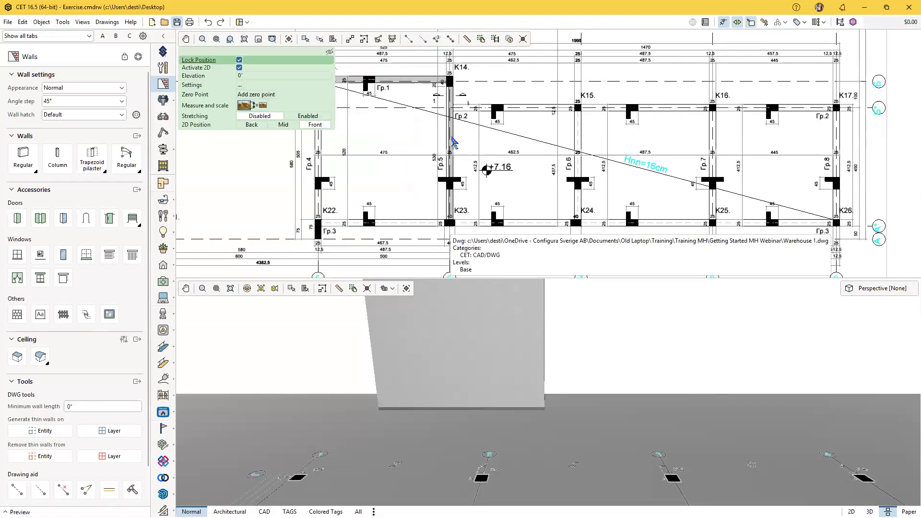
pyautogui.scroll(4, 453, 161)
pyautogui.click(446, 176)
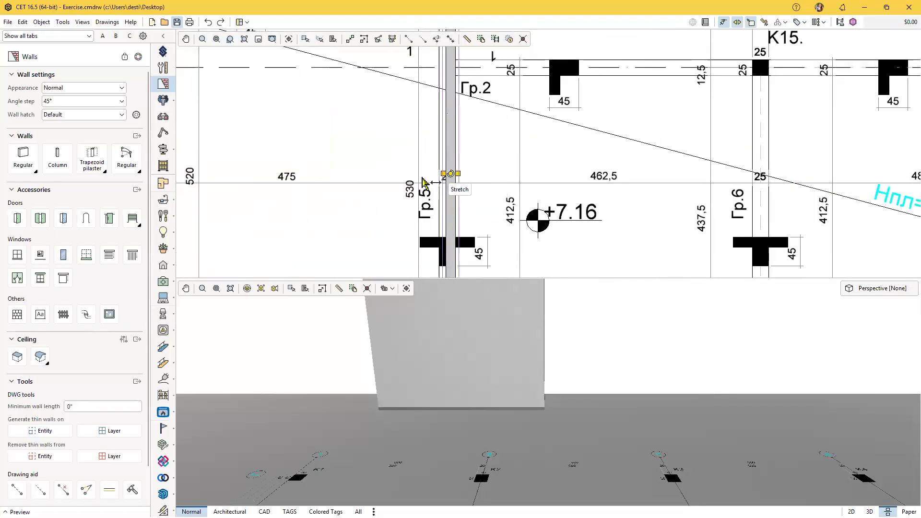
pyautogui.click(439, 181)
# Draw a separate horizontal Regular wall 2'3.53" long in the empty area above the floor plan, and end wall drawing
pyautogui.scroll(-5, 384, 229)
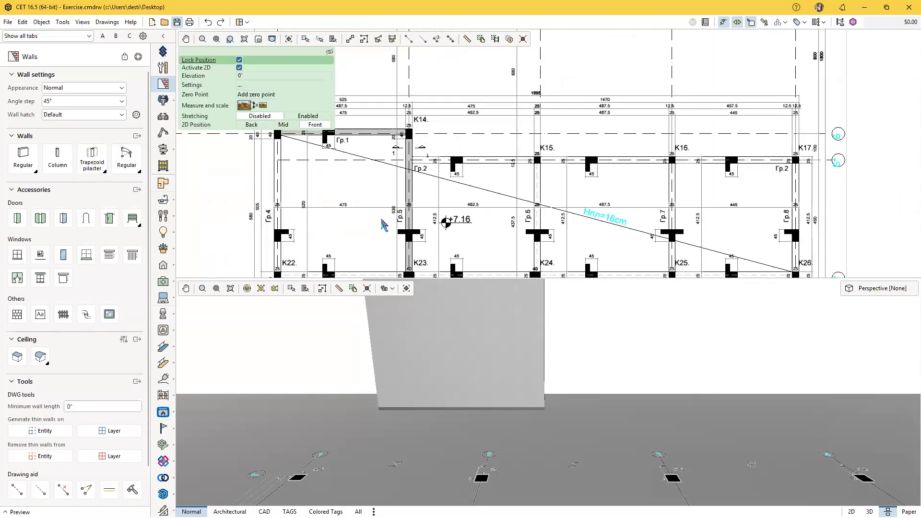
pyautogui.moveTo(456, 199); pyautogui.dragTo(409, 287, button='middle')
pyautogui.scroll(-3, 447, 162)
pyautogui.moveTo(459, 170); pyautogui.dragTo(471, 275, button='middle')
pyautogui.moveTo(442, 152); pyautogui.dragTo(507, 148, button='middle')
pyautogui.scroll(1, 351, 162)
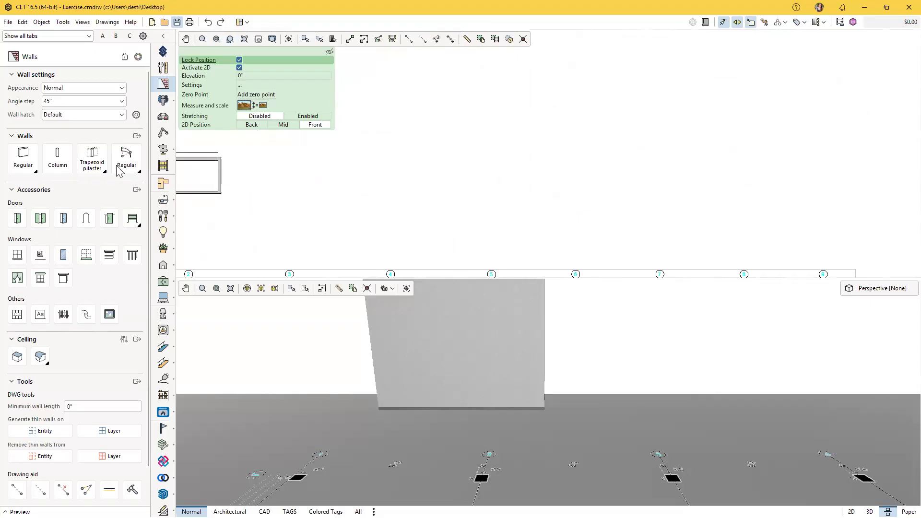
pyautogui.click(24, 156)
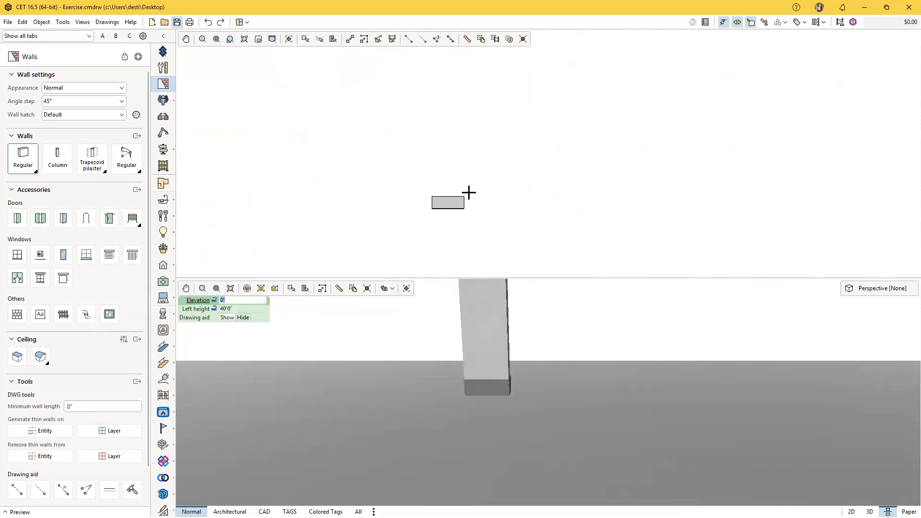
pyautogui.click(440, 136)
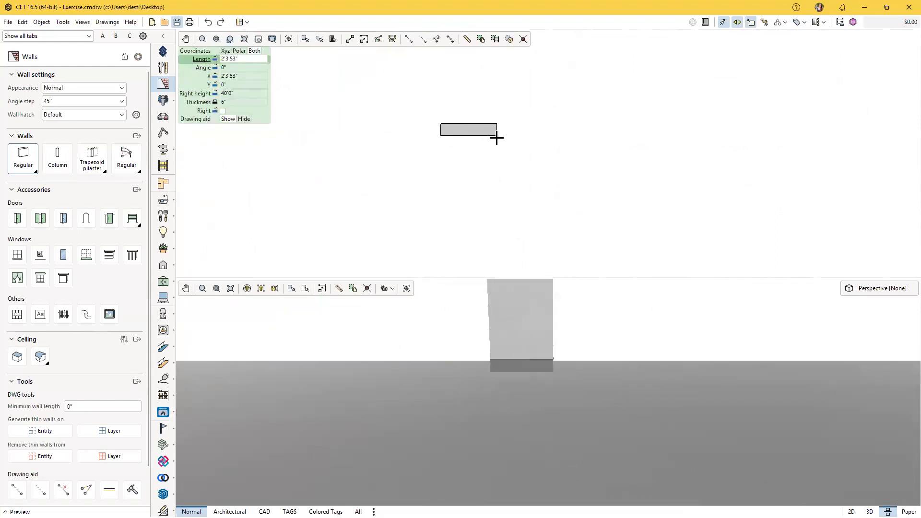
pyautogui.click(497, 138)
pyautogui.press('Escape')
# Stretch the short wall by its upper left corner handle, up and right, to 7.77" long and 3'3.78" thick
pyautogui.scroll(2, 414, 138)
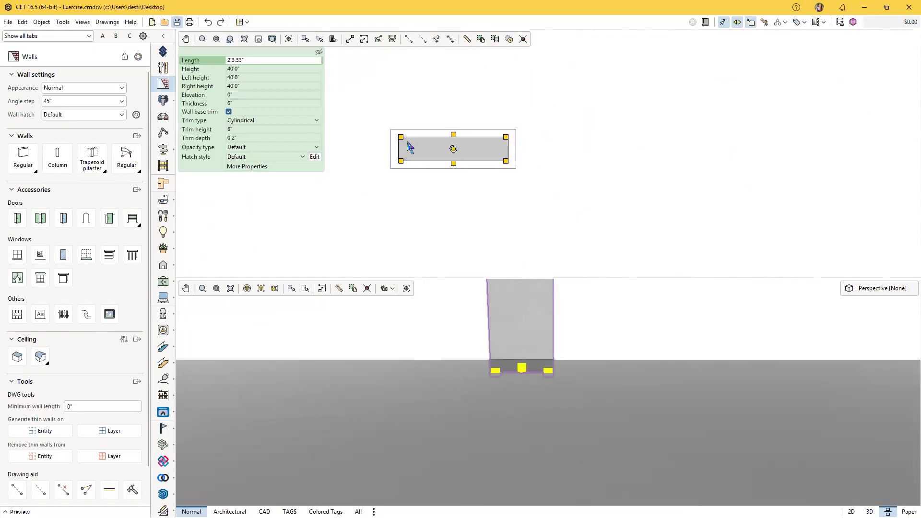
pyautogui.moveTo(402, 138); pyautogui.dragTo(494, 41)
pyautogui.scroll(-2, 495, 149)
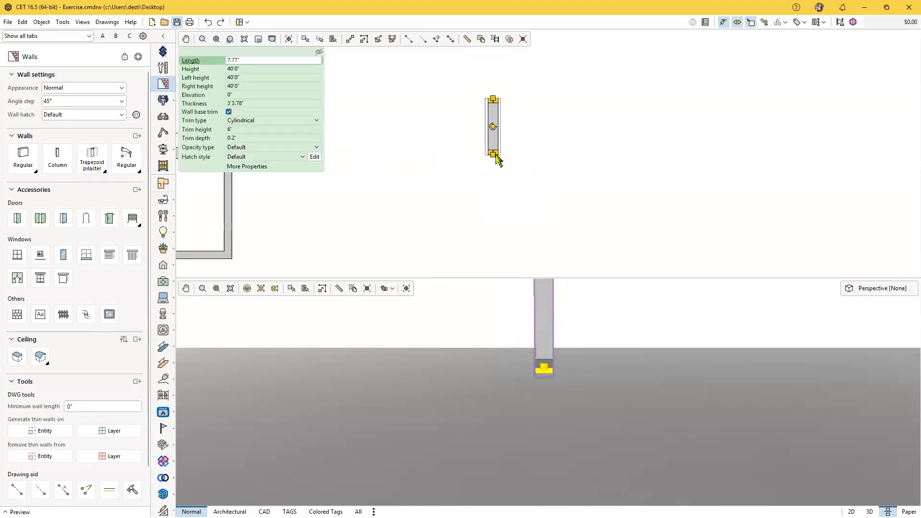
# Narrow the short upright wall with its lower corner handle to 3.97" long
pyautogui.moveTo(495, 161)
pyautogui.mouseDown()
pyautogui.moveTo(501, 269)
pyautogui.moveTo(502, 149)
pyautogui.moveTo(504, 157)
pyautogui.mouseUp()
pyautogui.click(504, 218)
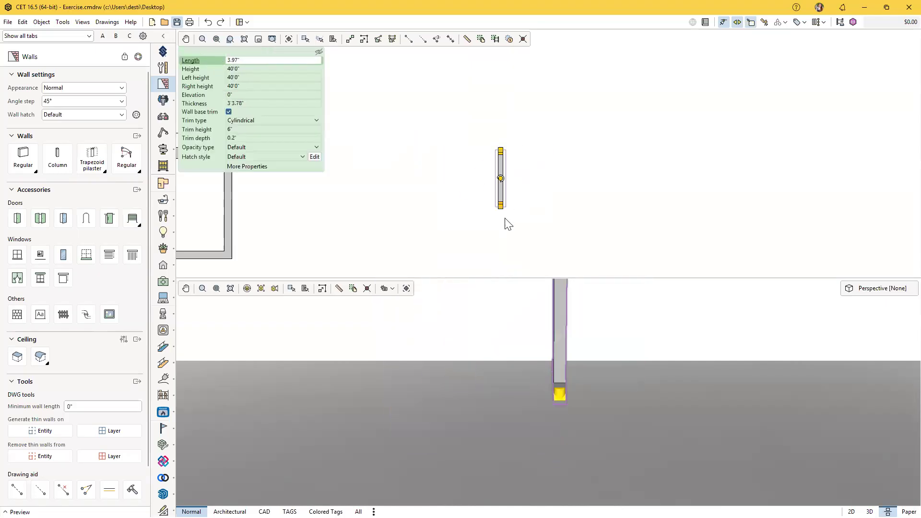
pyautogui.click(505, 218)
pyautogui.scroll(3, 496, 199)
pyautogui.click(515, 206)
pyautogui.scroll(2, 566, 201)
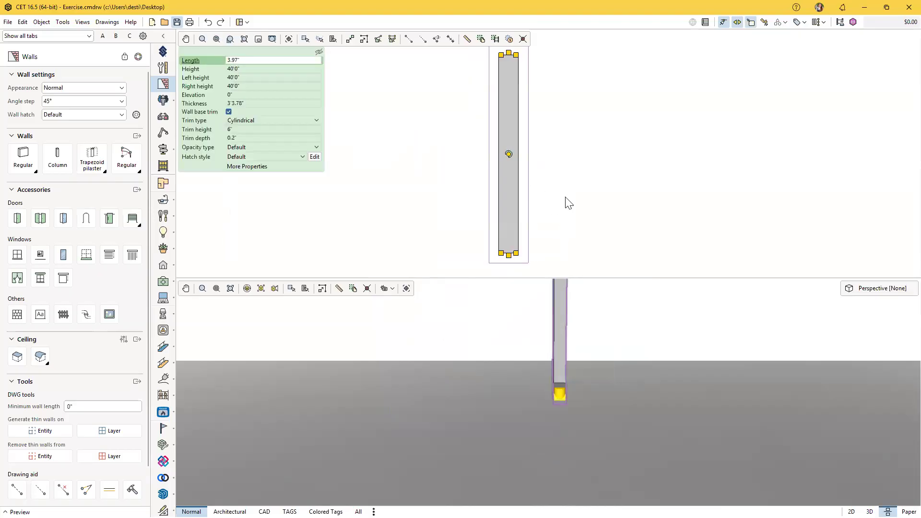
# Examine the narrowed wall and its handles in plan and from several sides in the 3D view
pyautogui.click(533, 363)
pyautogui.moveTo(578, 376); pyautogui.dragTo(531, 356, button='middle')
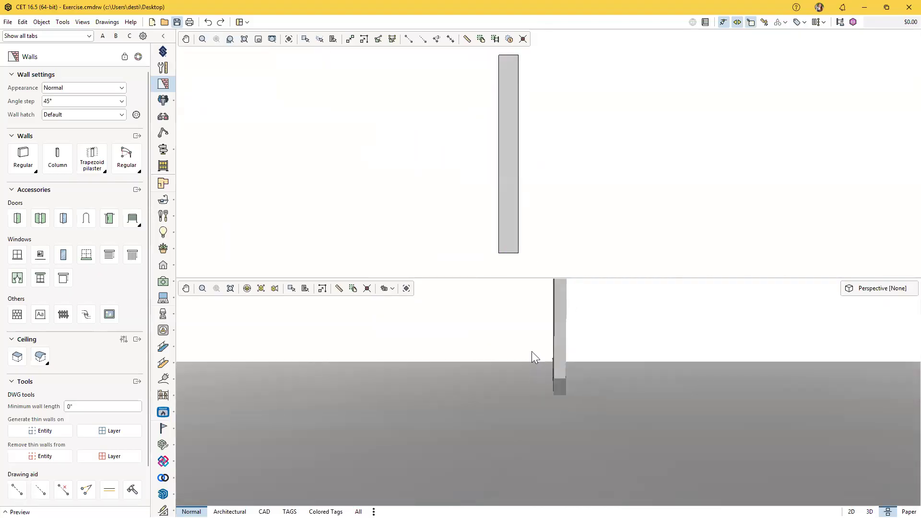
pyautogui.click(508, 230)
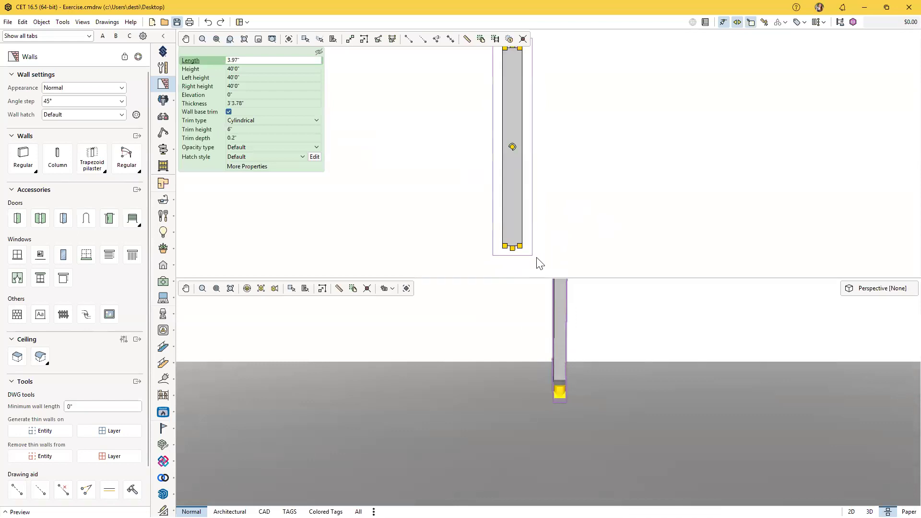
pyautogui.moveTo(513, 59); pyautogui.dragTo(485, 91, button='middle')
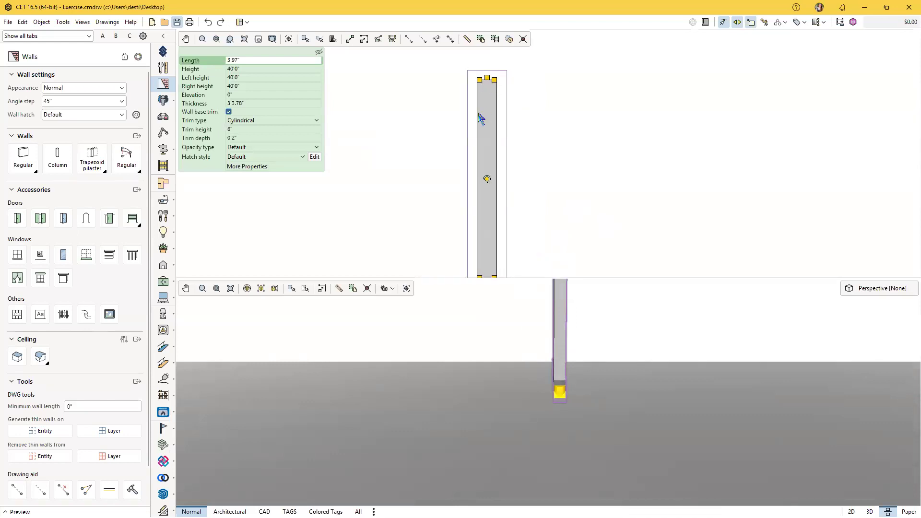
pyautogui.moveTo(621, 419); pyautogui.dragTo(543, 426, button='middle')
pyautogui.moveTo(502, 392); pyautogui.dragTo(485, 418, button='middle')
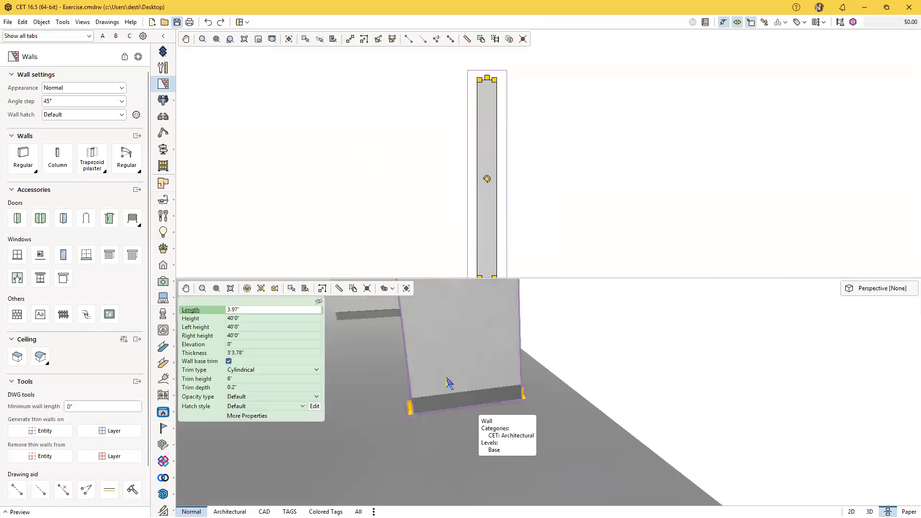
pyautogui.moveTo(443, 371); pyautogui.dragTo(422, 372, button='middle')
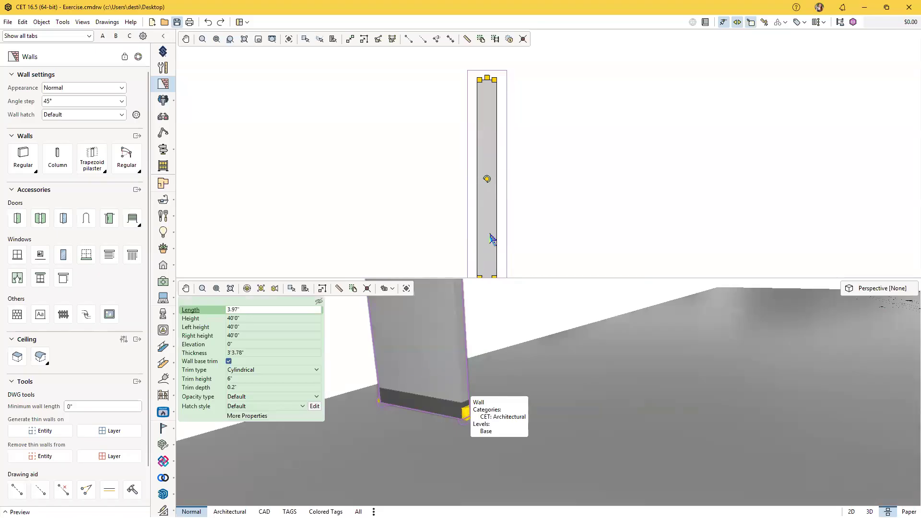
pyautogui.scroll(-2, 493, 223)
pyautogui.scroll(2, 485, 267)
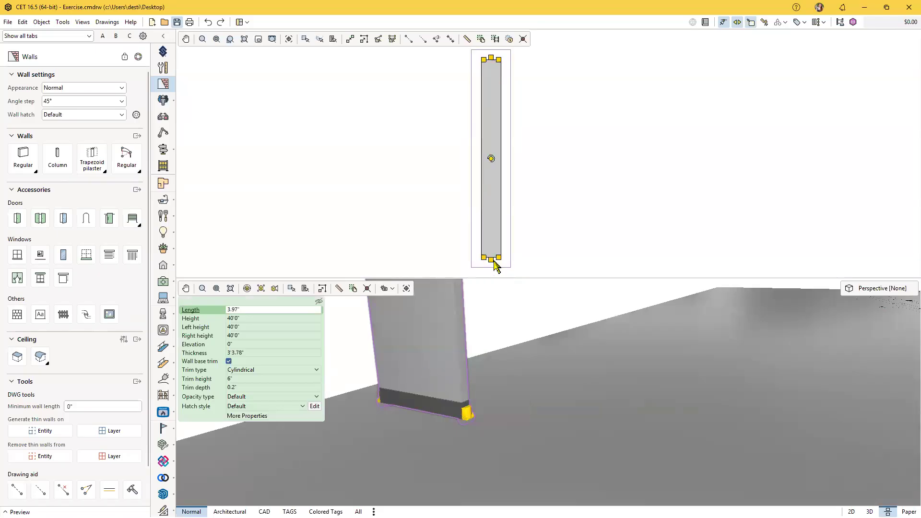
# Stretch the wall sideways to 4'10.78" long and reduce its thickness to 1.66" with its handles
pyautogui.moveTo(500, 64); pyautogui.dragTo(768, 70)
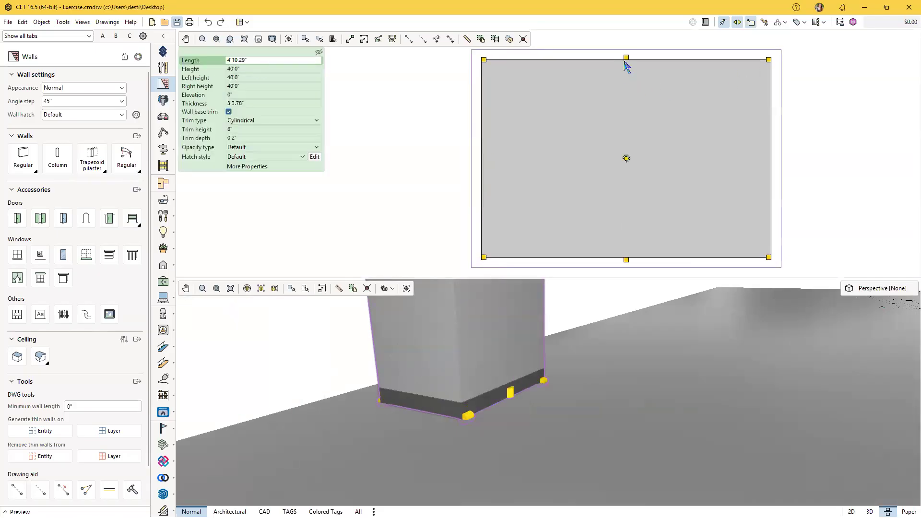
pyautogui.moveTo(627, 61); pyautogui.dragTo(631, 264)
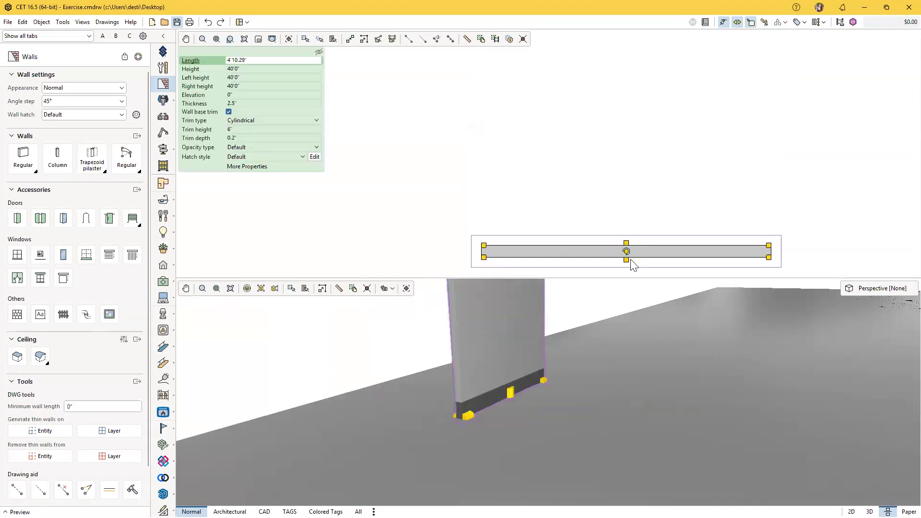
pyautogui.moveTo(632, 263); pyautogui.dragTo(537, 207, button='middle')
pyautogui.scroll(1, 535, 204)
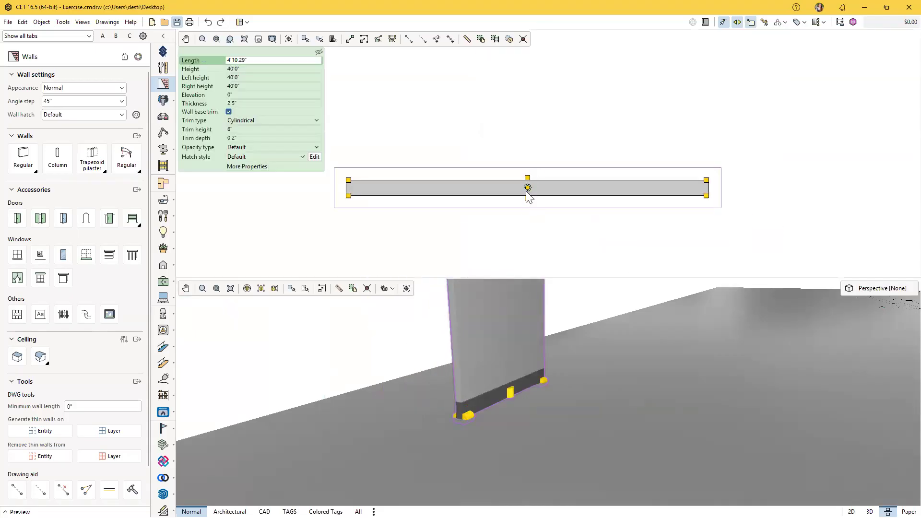
pyautogui.moveTo(529, 179)
pyautogui.mouseDown()
pyautogui.moveTo(537, 72)
pyautogui.moveTo(541, 190)
pyautogui.mouseUp()
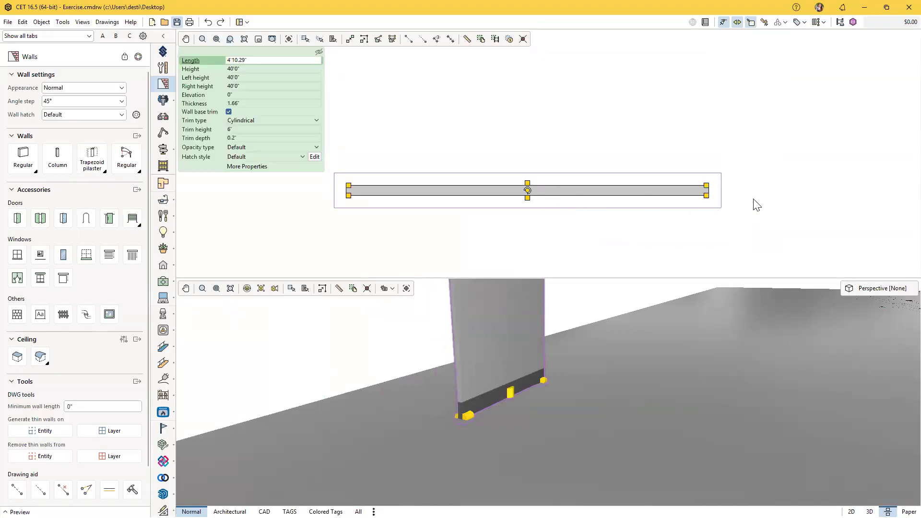
pyautogui.moveTo(710, 194)
pyautogui.mouseDown()
pyautogui.moveTo(560, 192)
pyautogui.moveTo(709, 190)
pyautogui.mouseUp()
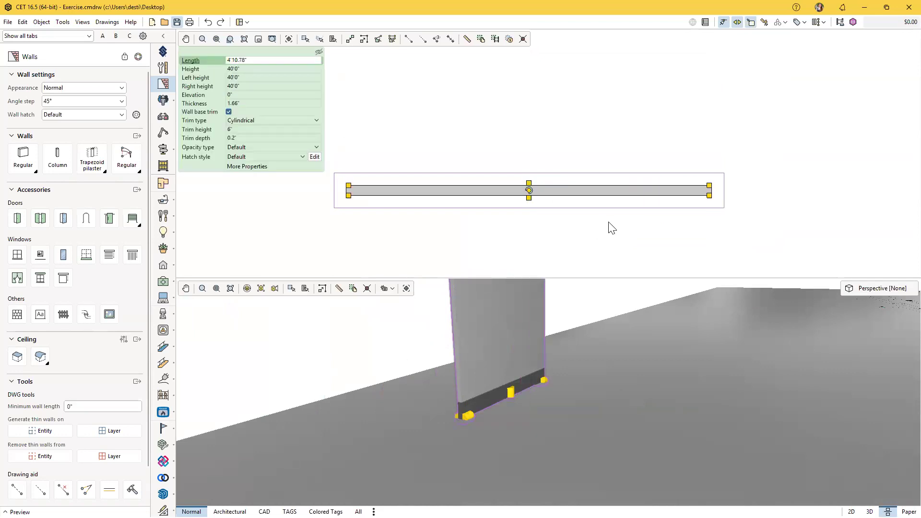
# Thicken the wall on both sides to 2'1.13" and shorten it to 3.88" long with its handles
pyautogui.moveTo(529, 199); pyautogui.dragTo(530, 267)
pyautogui.moveTo(529, 183); pyautogui.dragTo(530, 107)
pyautogui.moveTo(710, 108); pyautogui.dragTo(376, 102)
pyautogui.moveTo(347, 176); pyautogui.dragTo(422, 144, button='middle')
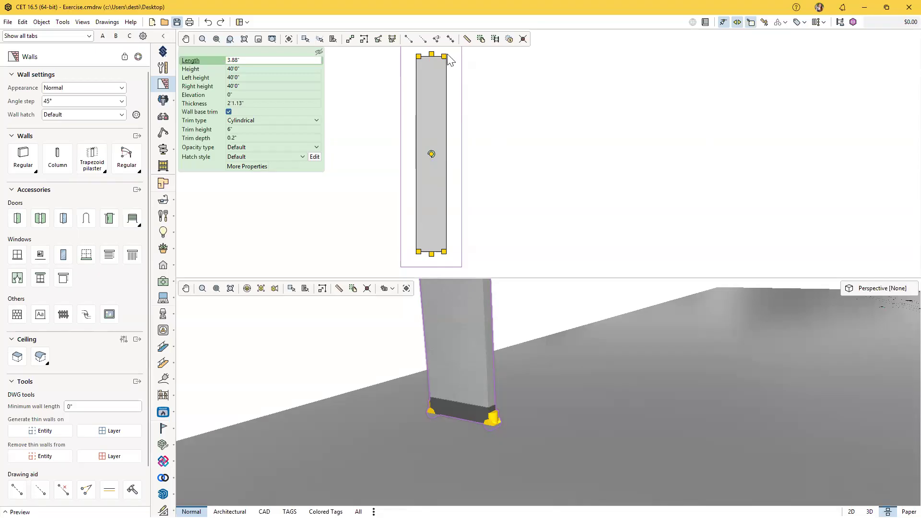
# Stretch the upright wall sideways into a long horizontal wall, thin it from its upper side, and deselect it
pyautogui.moveTo(444, 56); pyautogui.dragTo(777, 81)
pyautogui.moveTo(600, 64); pyautogui.dragTo(636, 244)
pyautogui.click(533, 166)
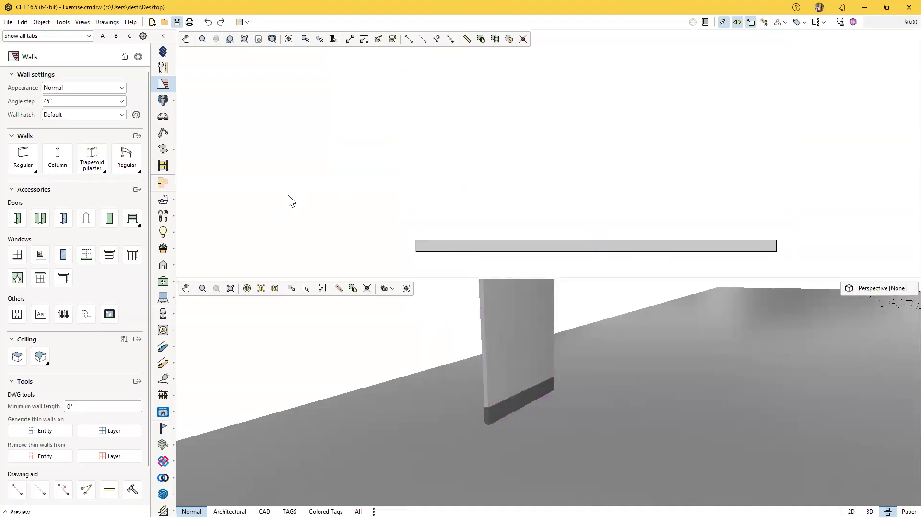
pyautogui.moveTo(473, 387); pyautogui.dragTo(383, 393, button='middle')
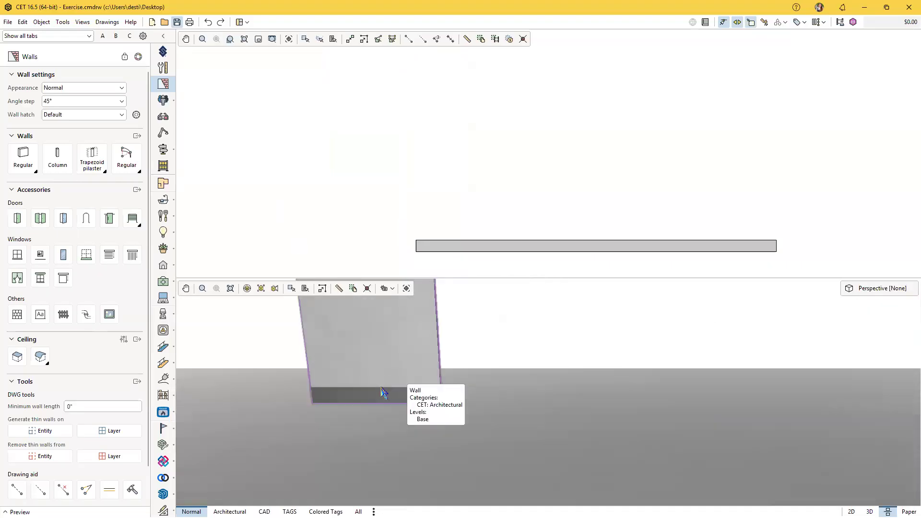
pyautogui.scroll(-3, 384, 395)
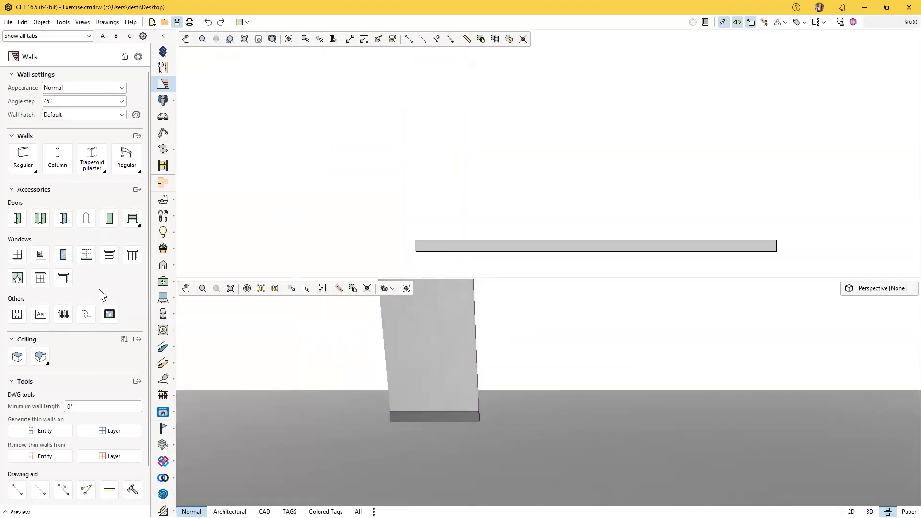
# Insert a single door 3'6.12" wide in the lower wall of the rectangular room, swinging outward, and end door placement
pyautogui.click(18, 220)
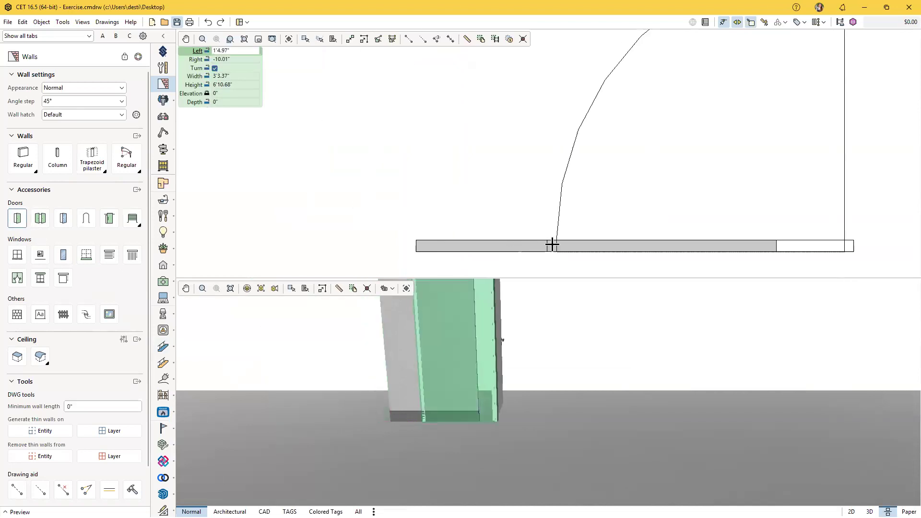
pyautogui.scroll(-5, 551, 243)
pyautogui.moveTo(337, 242); pyautogui.dragTo(469, 225, button='middle')
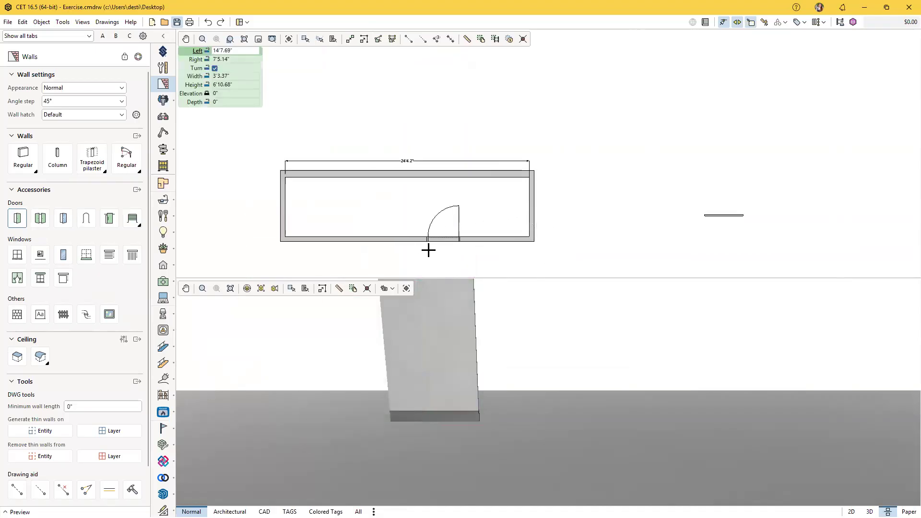
pyautogui.scroll(3, 428, 249)
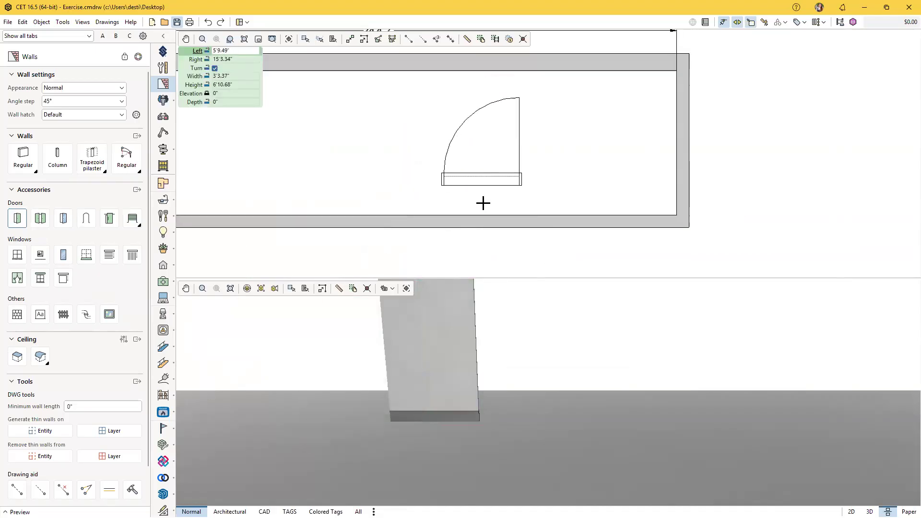
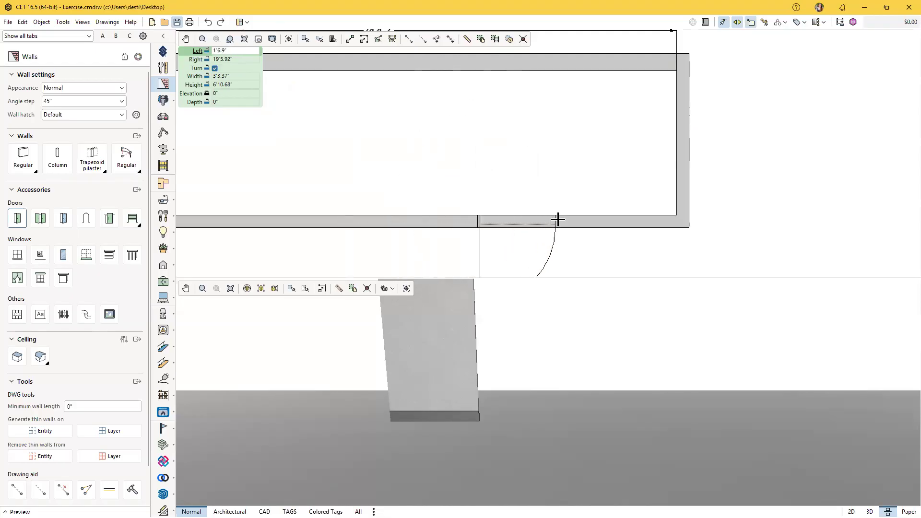
pyautogui.click(442, 217)
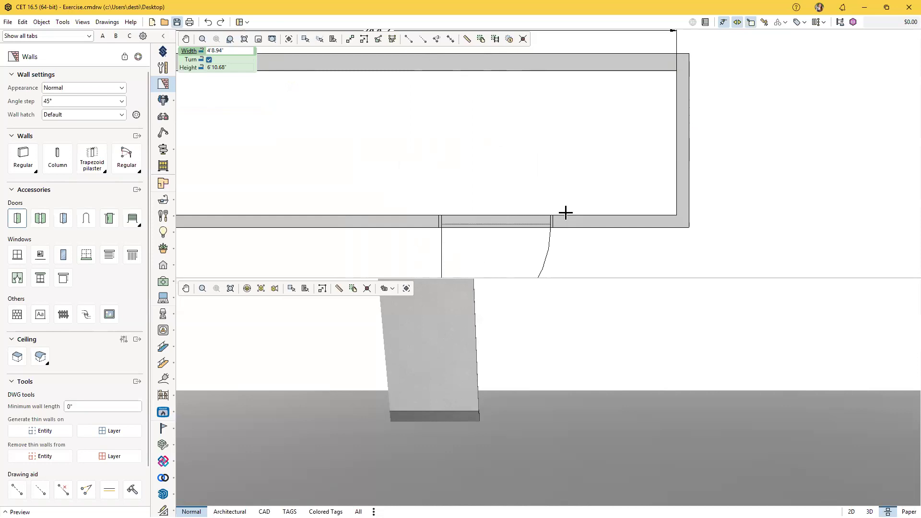
pyautogui.click(525, 219)
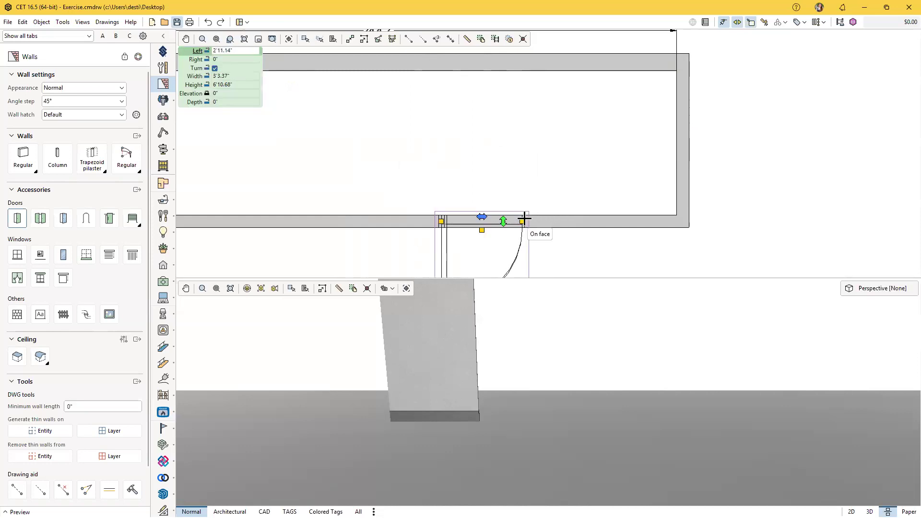
pyautogui.scroll(-2, 520, 241)
pyautogui.scroll(2, 524, 243)
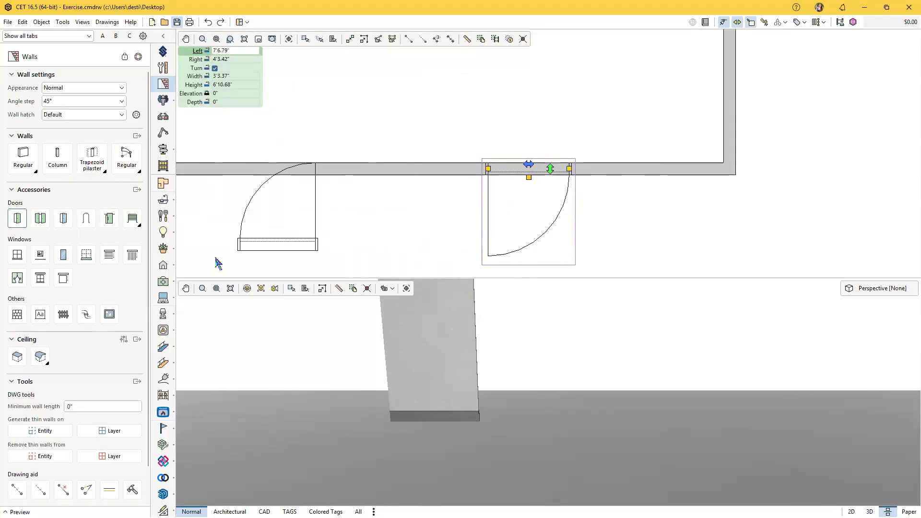
pyautogui.press('Escape')
# Examine the new door in plan and 3D, and preview a second, wider door beside it without placing it
pyautogui.scroll(-2, 585, 242)
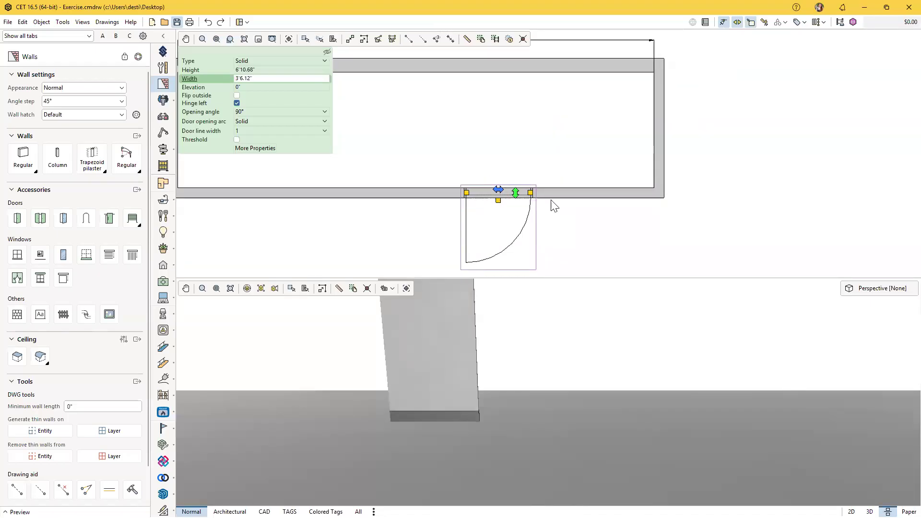
pyautogui.scroll(1, 552, 237)
pyautogui.moveTo(550, 231); pyautogui.dragTo(581, 180, button='middle')
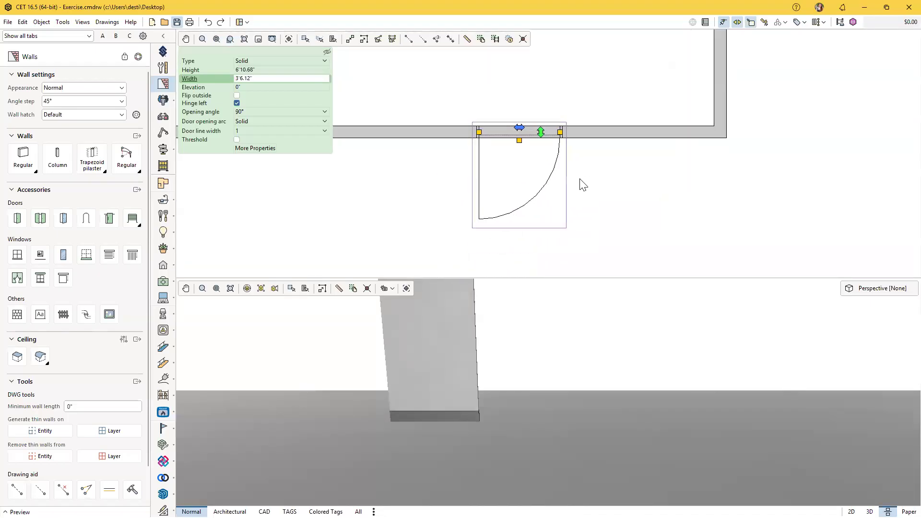
pyautogui.scroll(-3, 492, 394)
pyautogui.moveTo(369, 403); pyautogui.dragTo(493, 405, button='middle')
pyautogui.click(493, 405)
pyautogui.scroll(6, 490, 413)
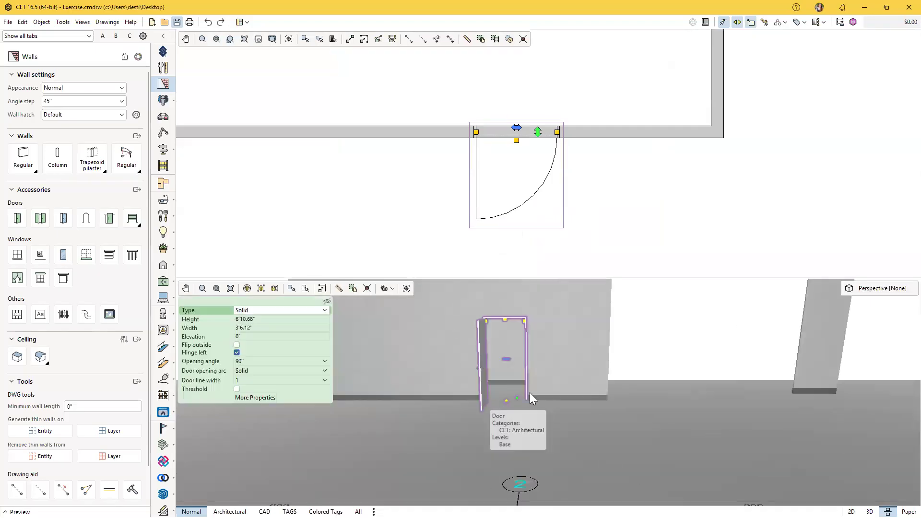
pyautogui.scroll(-5, 480, 456)
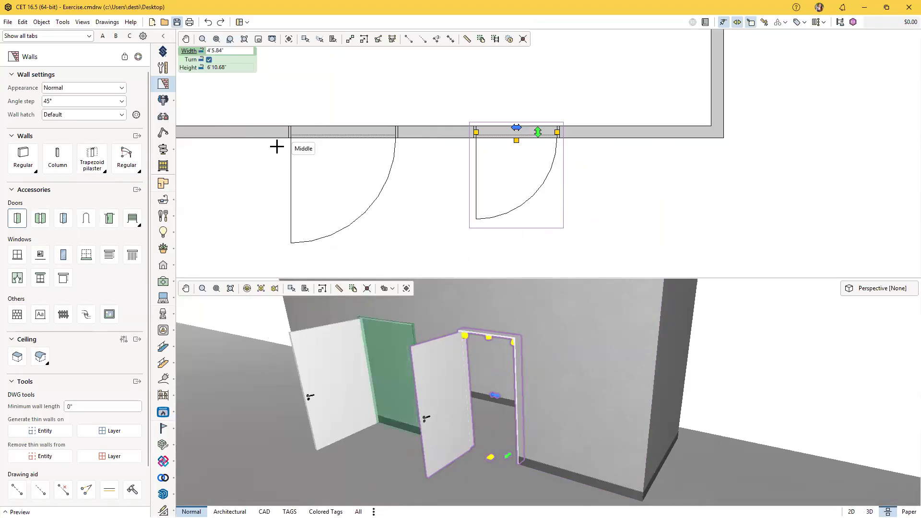
pyautogui.press('Escape')
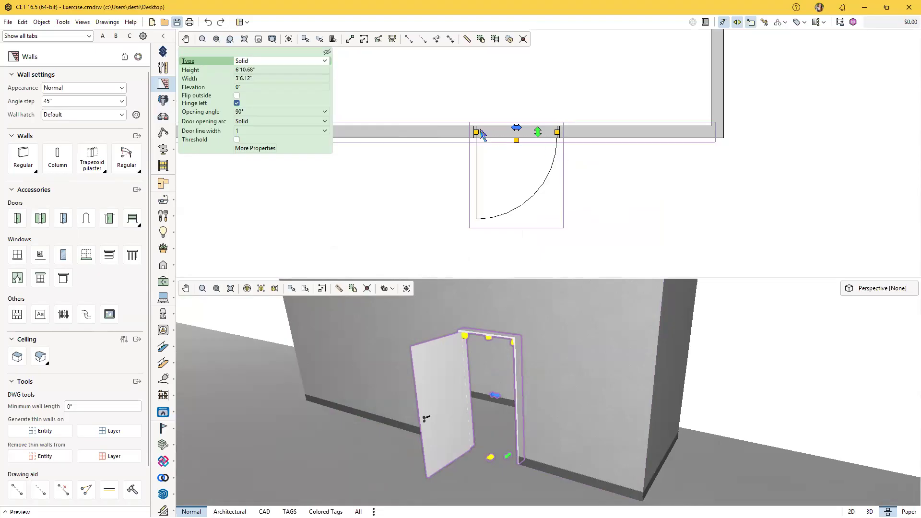
# Compare selecting the door through its swing area with selecting the host wall at the door opening, deselecting each
pyautogui.click(568, 190)
pyautogui.click(517, 181)
pyautogui.click(631, 224)
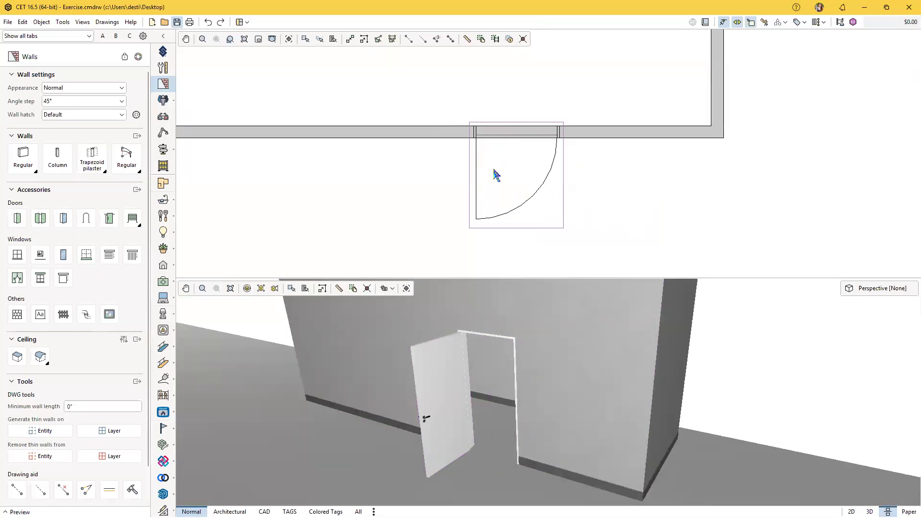
pyautogui.click(503, 180)
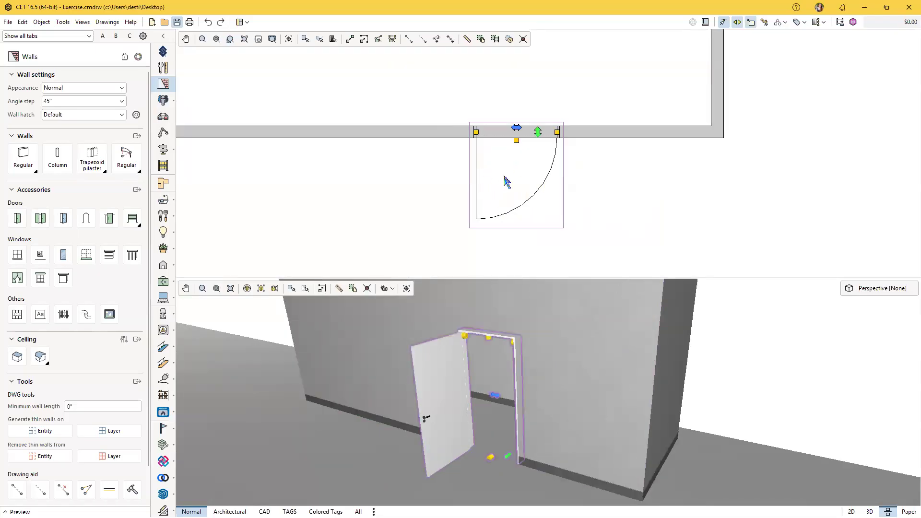
pyautogui.click(598, 206)
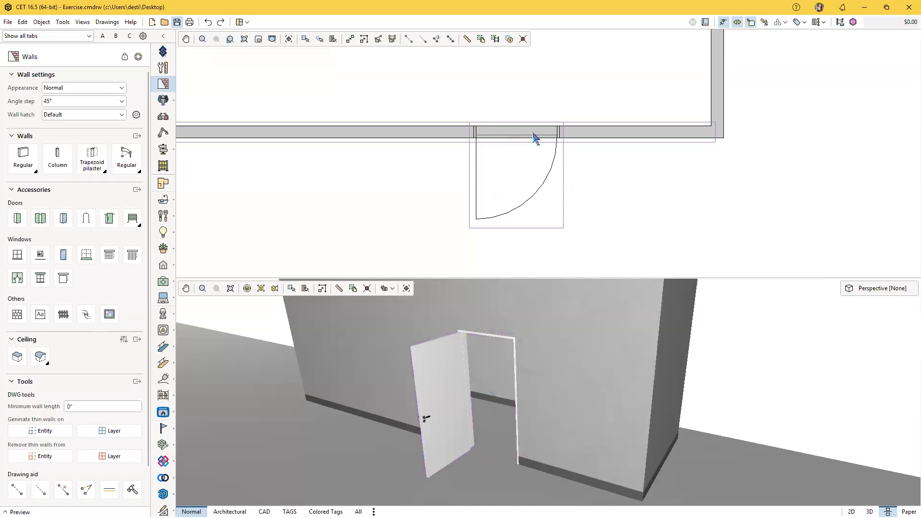
pyautogui.click(512, 138)
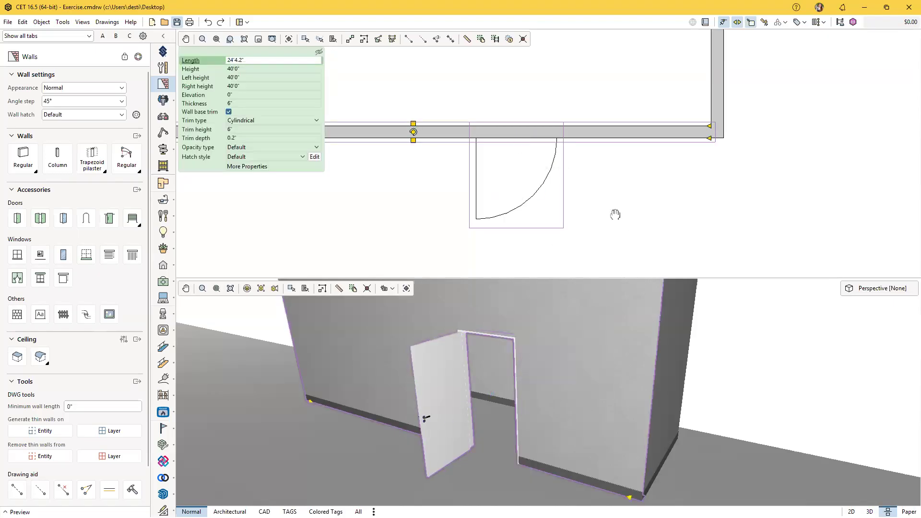
pyautogui.click(615, 214)
# Select the door by its swing area and flip it to open into the room
pyautogui.click(507, 193)
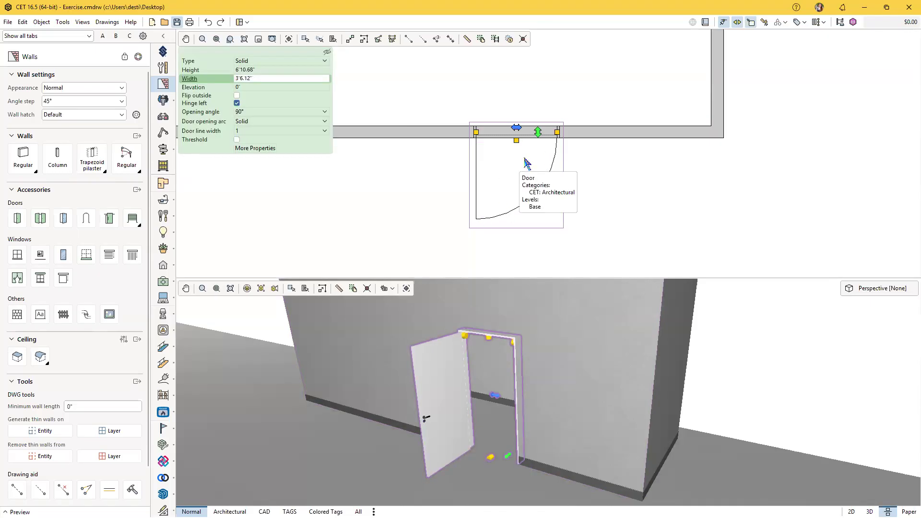
pyautogui.click(538, 133)
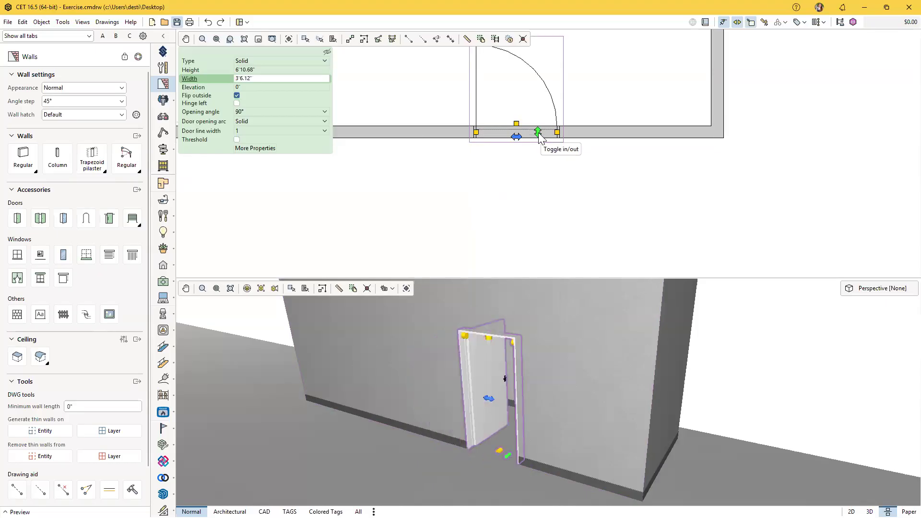
# Toggle the door's in/out and right/left swing, leaving it opening inward with Hinge left enabled, and narrow it to 2'10.11"
pyautogui.click(539, 134)
pyautogui.click(539, 133)
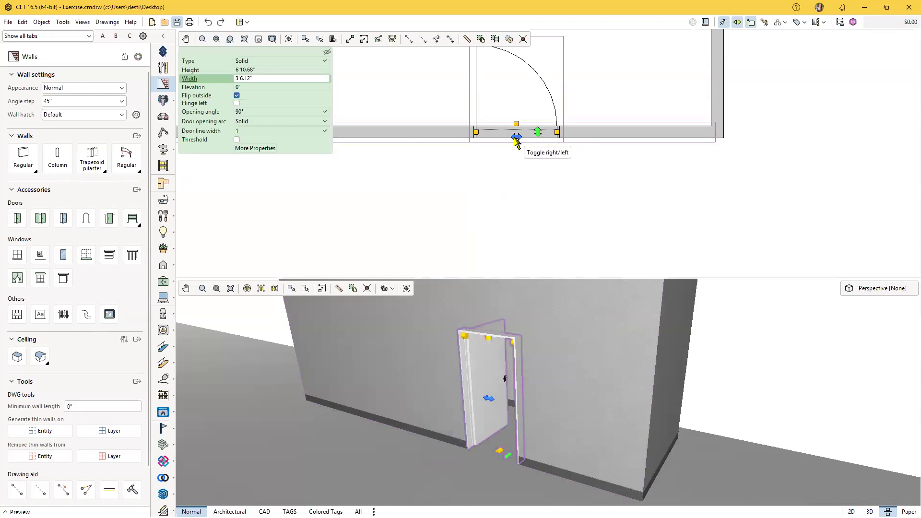
pyautogui.click(517, 138)
pyautogui.click(516, 138)
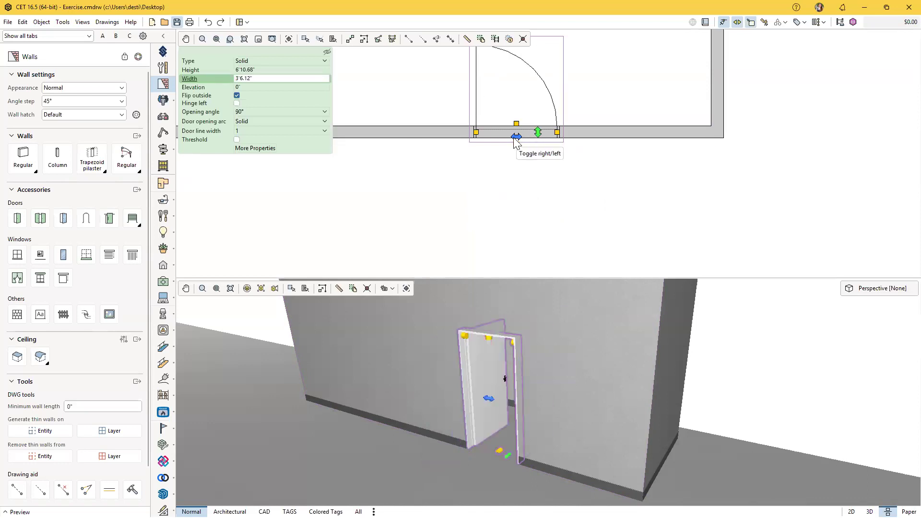
pyautogui.click(516, 138)
pyautogui.click(515, 138)
pyautogui.click(516, 138)
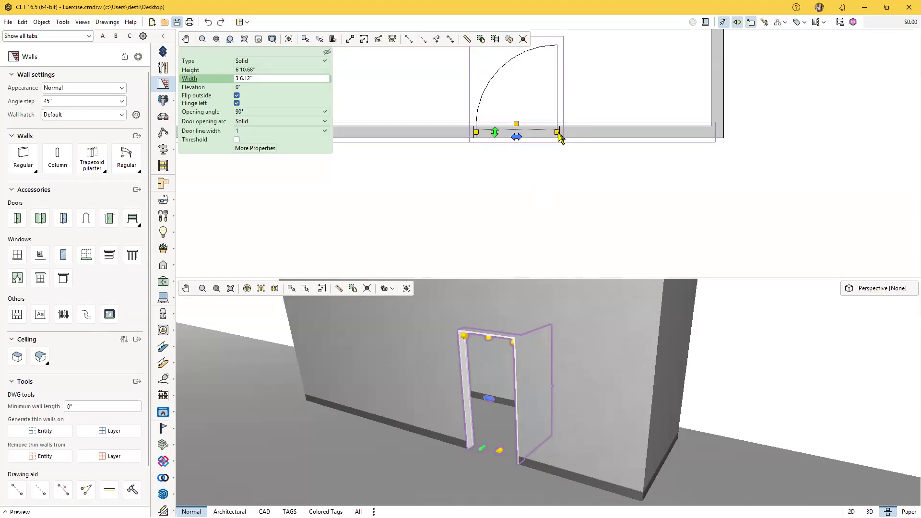
pyautogui.moveTo(559, 136)
pyautogui.mouseDown()
pyautogui.moveTo(623, 138)
pyautogui.moveTo(524, 140)
pyautogui.moveTo(579, 142)
pyautogui.moveTo(540, 136)
pyautogui.mouseUp()
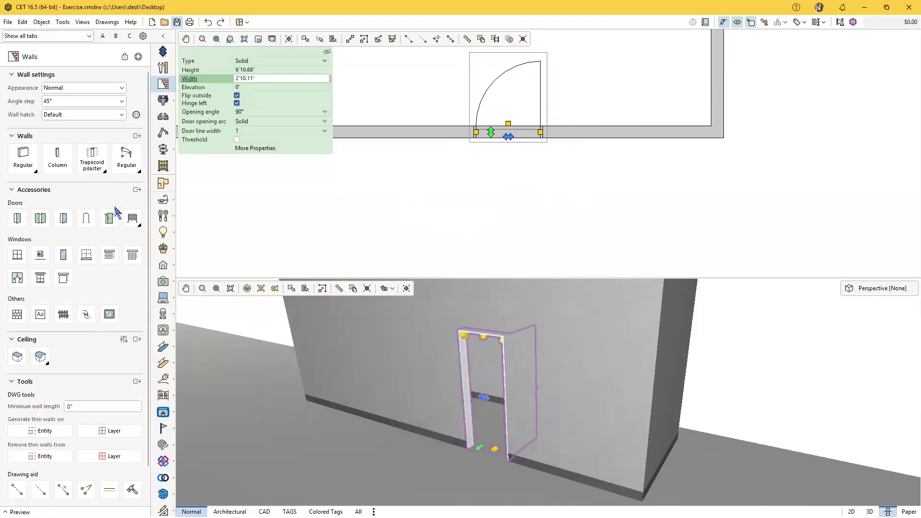
pyautogui.click(396, 214)
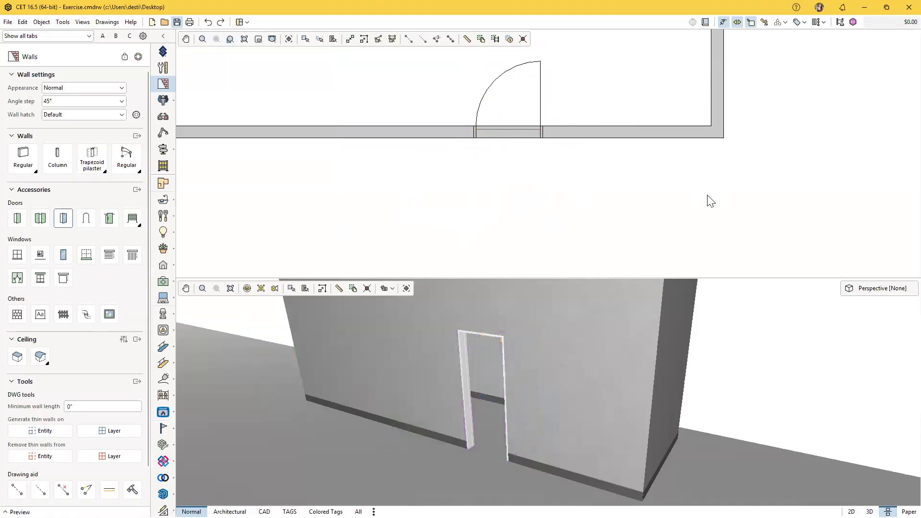
pyautogui.click(18, 218)
pyautogui.scroll(-3, 331, 203)
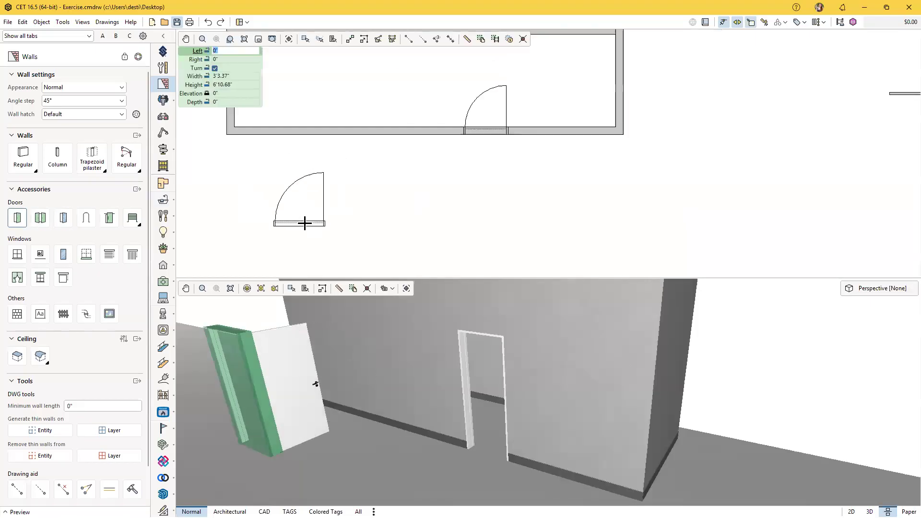
pyautogui.press('Escape')
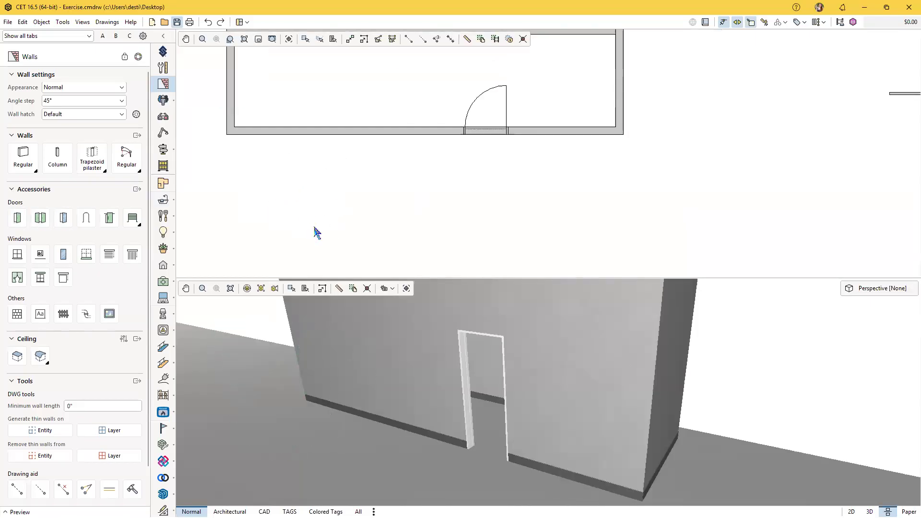
# Stretch the door's frame depth into the room past the wall's inner face and inspect the protruding frame in 3D
pyautogui.scroll(2, 428, 145)
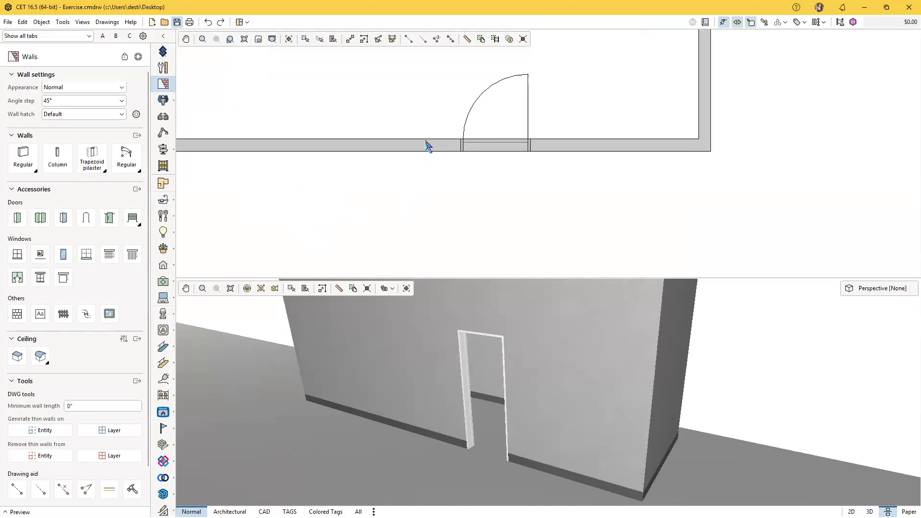
pyautogui.moveTo(453, 218); pyautogui.dragTo(452, 220, button='middle')
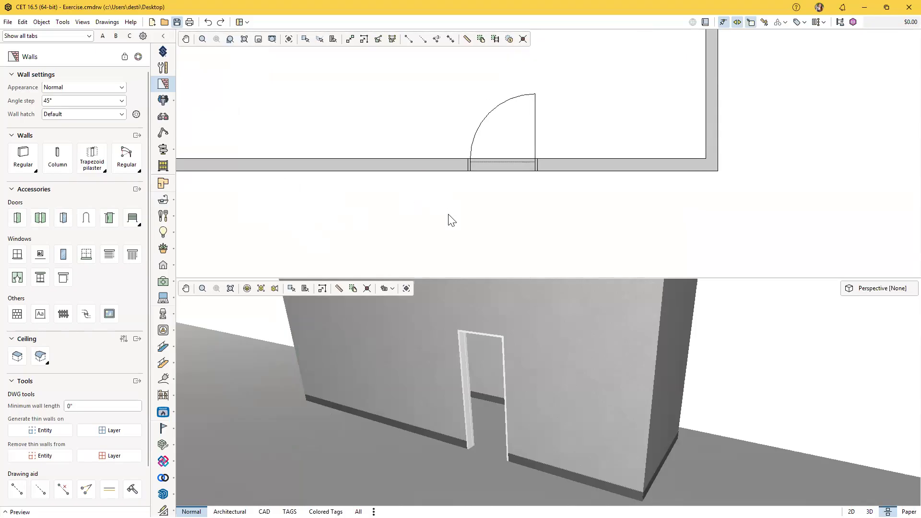
pyautogui.click(507, 147)
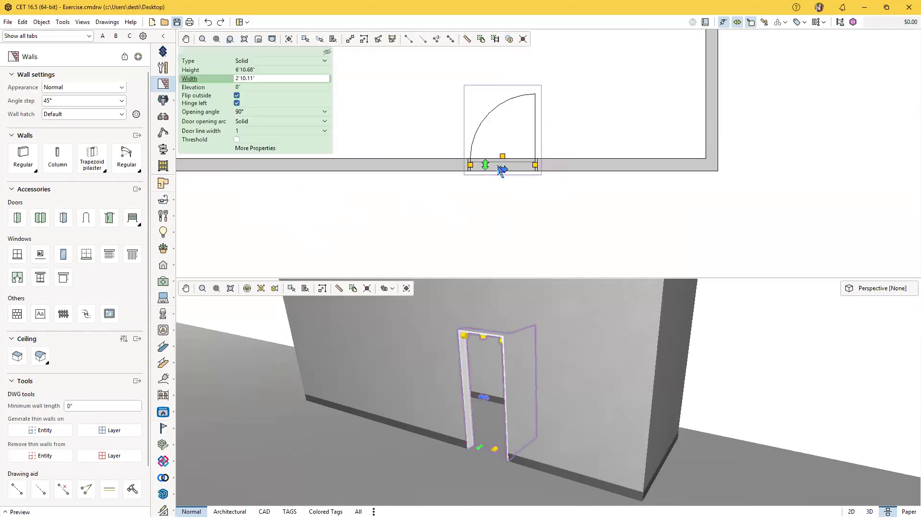
pyautogui.moveTo(492, 317); pyautogui.dragTo(534, 338, button='middle')
pyautogui.scroll(1, 526, 320)
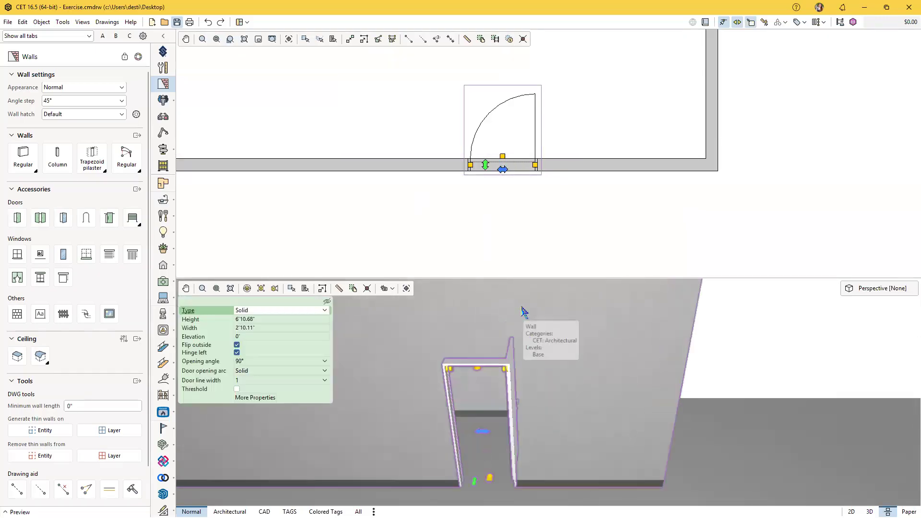
pyautogui.moveTo(503, 157); pyautogui.dragTo(503, 114)
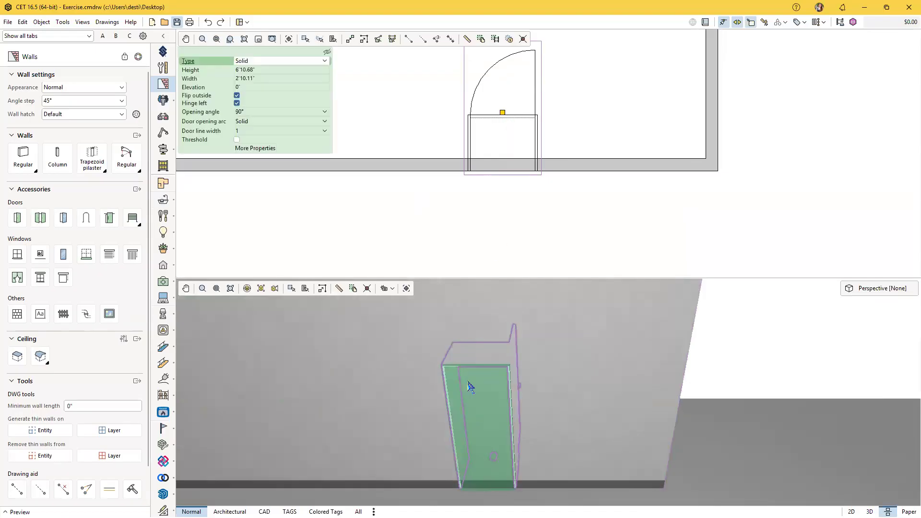
pyautogui.moveTo(533, 379); pyautogui.dragTo(564, 398, button='middle')
pyautogui.scroll(5, 565, 399)
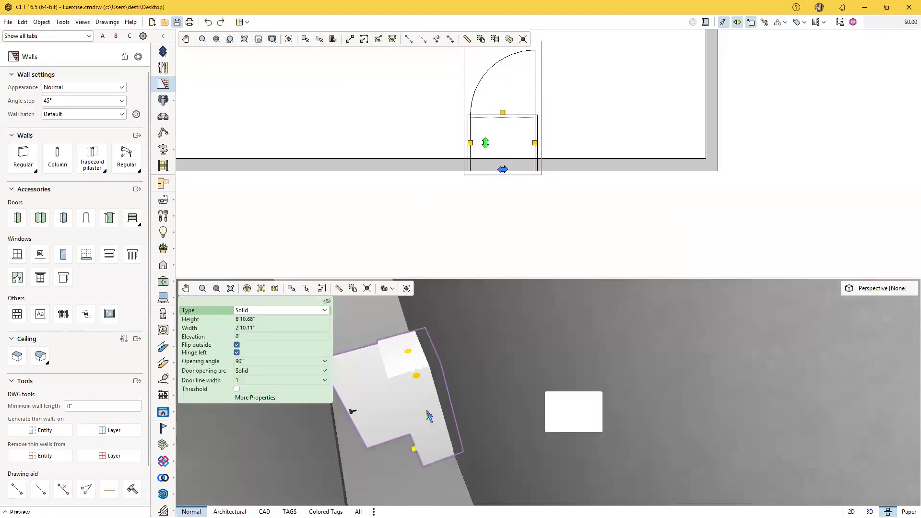
pyautogui.moveTo(419, 409); pyautogui.dragTo(543, 389, button='right')
pyautogui.moveTo(591, 407); pyautogui.dragTo(567, 409, button='middle')
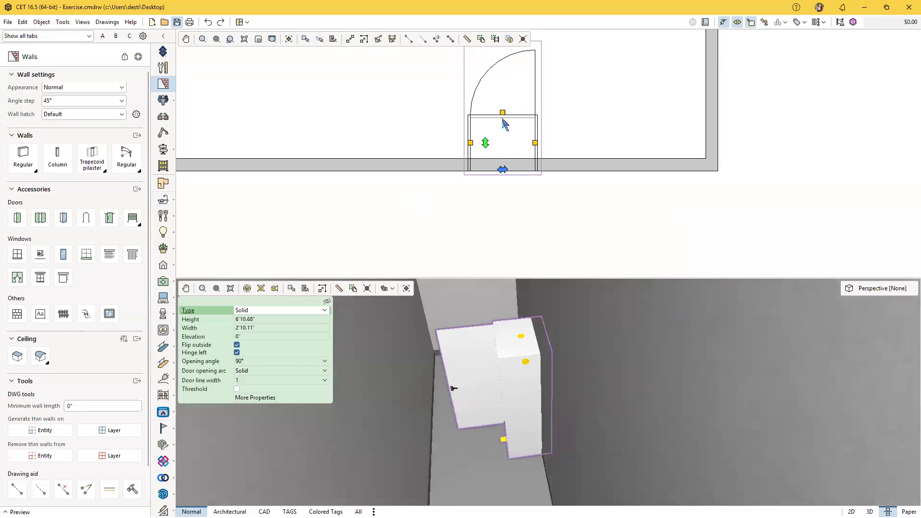
# Shrink the door's frame depth back to the inner face of the lower wall
pyautogui.scroll(1, 504, 114)
pyautogui.moveTo(503, 112); pyautogui.dragTo(502, 169)
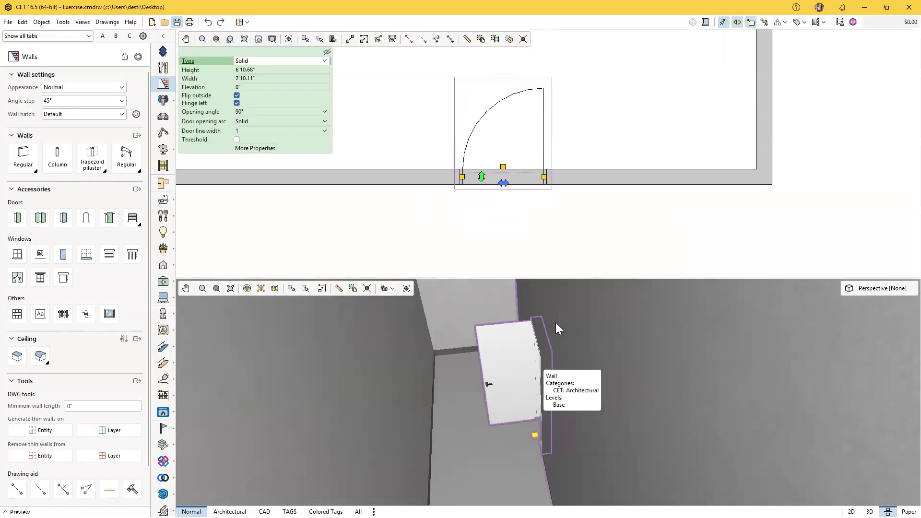
pyautogui.scroll(-1, 355, 167)
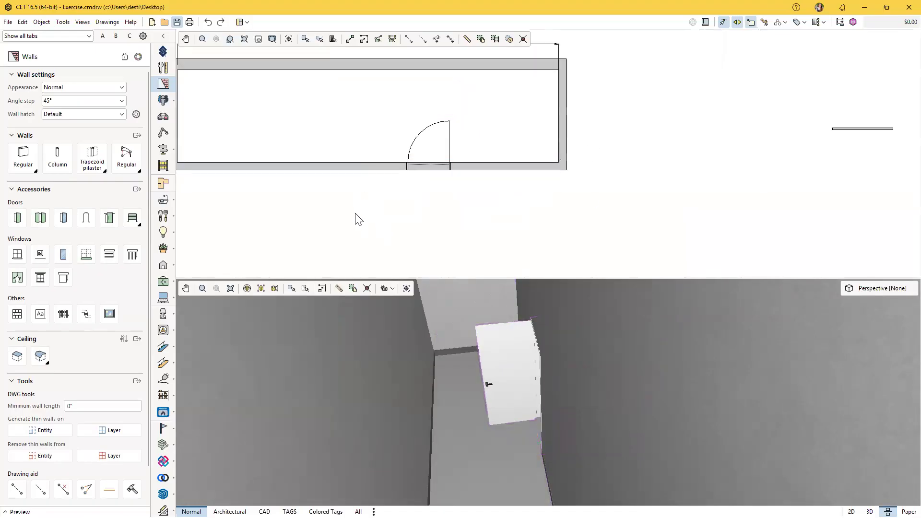
# Thicken the room's lower wall by stretching its outer face outward, and examine how the door opening follows
pyautogui.moveTo(356, 214); pyautogui.dragTo(395, 213, button='middle')
pyautogui.click(371, 166)
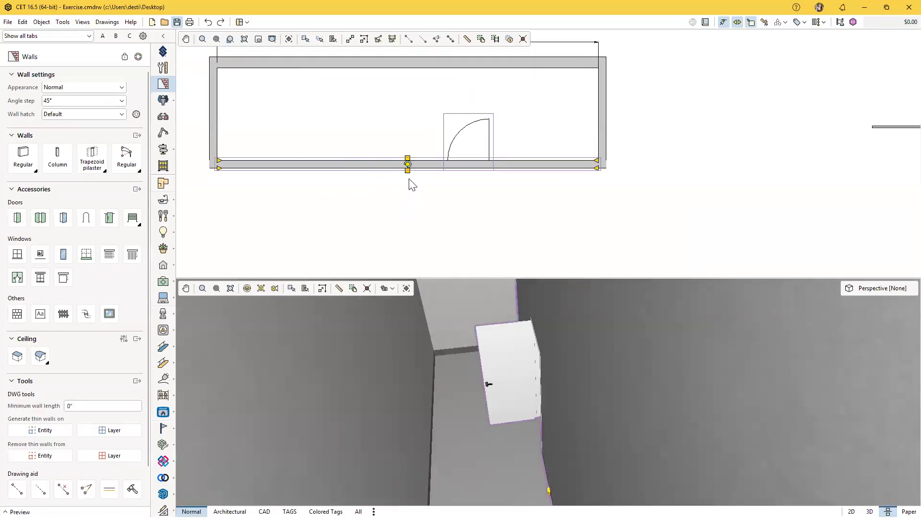
pyautogui.moveTo(408, 171)
pyautogui.mouseDown()
pyautogui.moveTo(409, 192)
pyautogui.moveTo(408, 181)
pyautogui.mouseUp()
pyautogui.click(405, 241)
pyautogui.rightClick(441, 222)
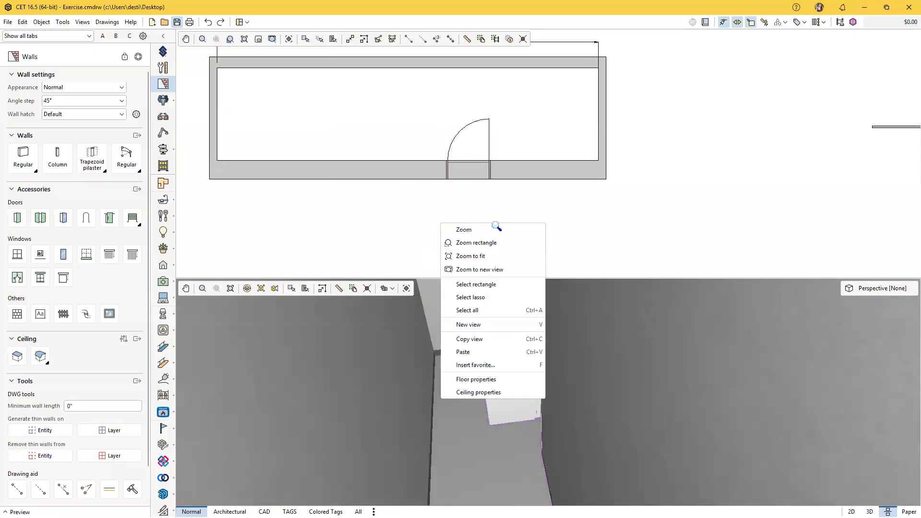
pyautogui.click(487, 216)
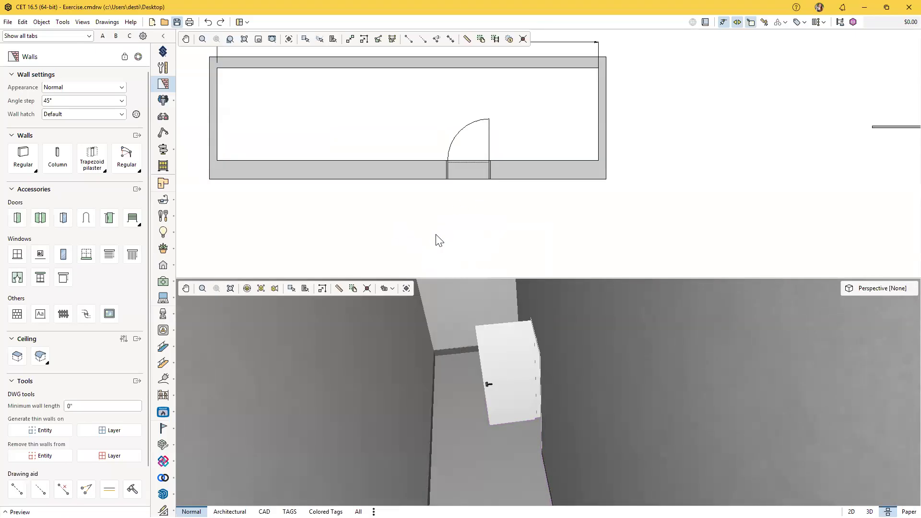
pyautogui.moveTo(545, 411)
pyautogui.mouseDown(button='middle')
pyautogui.moveTo(546, 392)
pyautogui.moveTo(471, 389)
pyautogui.moveTo(456, 416)
pyautogui.moveTo(553, 416)
pyautogui.moveTo(531, 413)
pyautogui.mouseUp(button='middle')
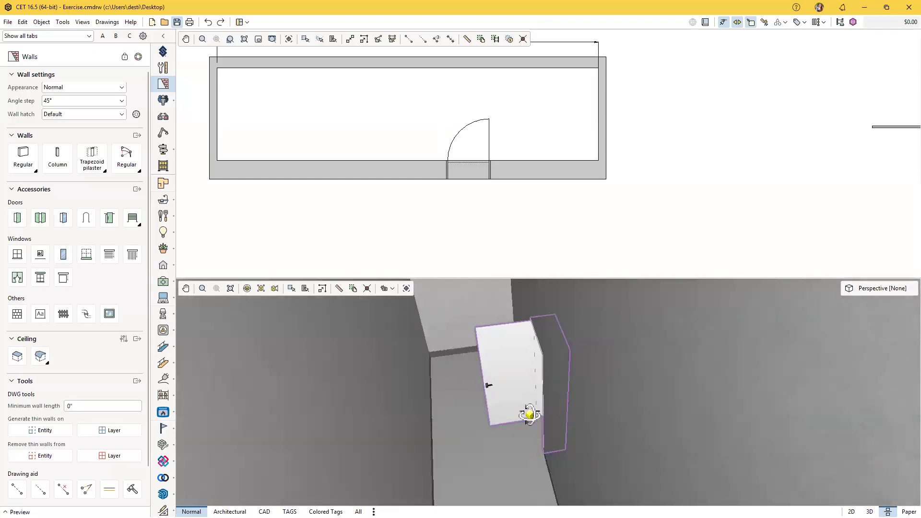
# Reduce the room's lower wall to about 4.71" thick from its outer face and inspect the door from outside
pyautogui.click(394, 182)
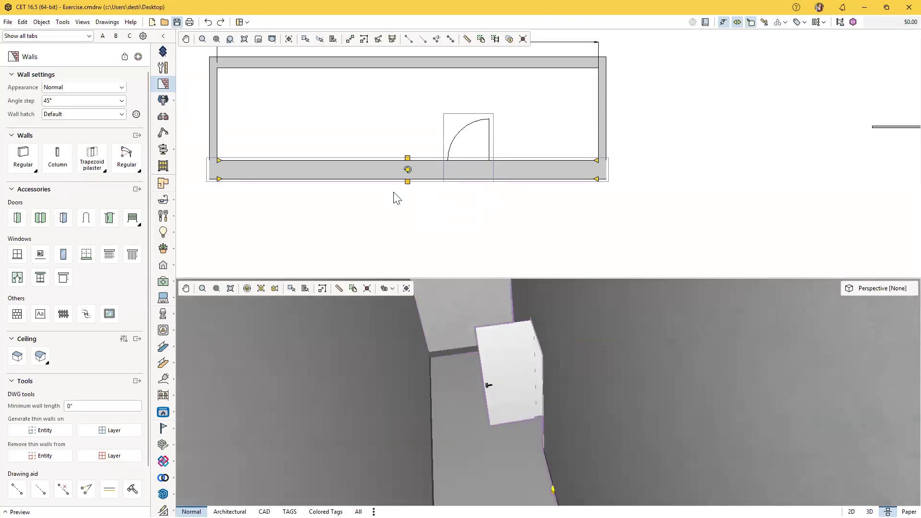
pyautogui.moveTo(408, 181); pyautogui.dragTo(410, 168)
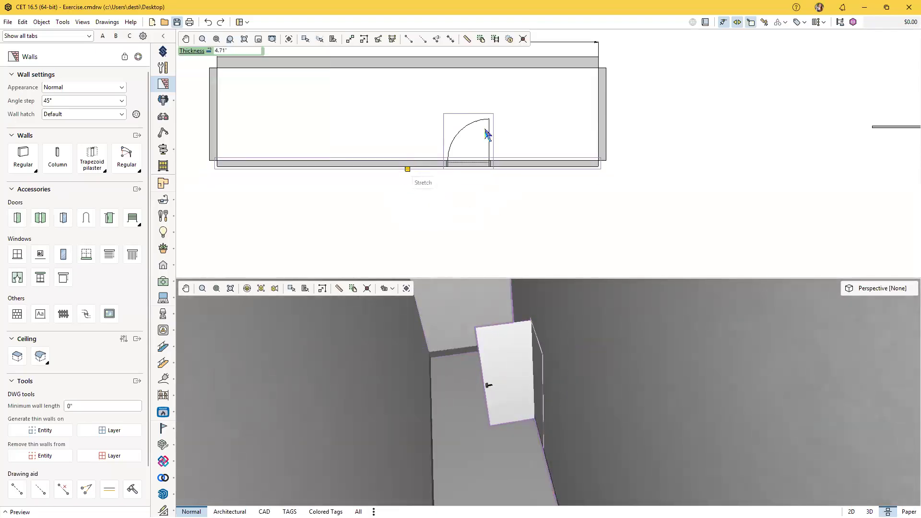
pyautogui.click(469, 231)
pyautogui.moveTo(520, 430); pyautogui.dragTo(469, 408, button='middle')
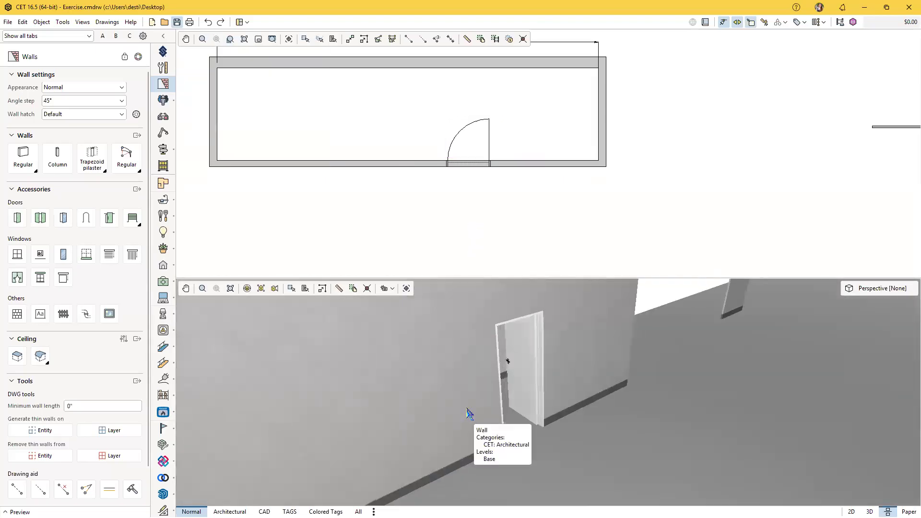
# Insert a window about 5'3.97" wide and 3'11.24" high in the lower wall, between the room's left corner and the door
pyautogui.click(17, 255)
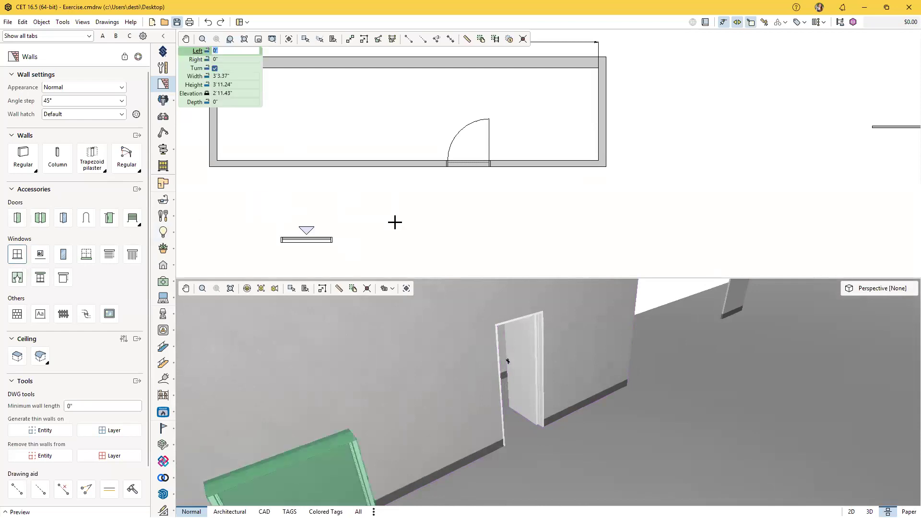
pyautogui.moveTo(391, 418); pyautogui.dragTo(424, 437, button='middle')
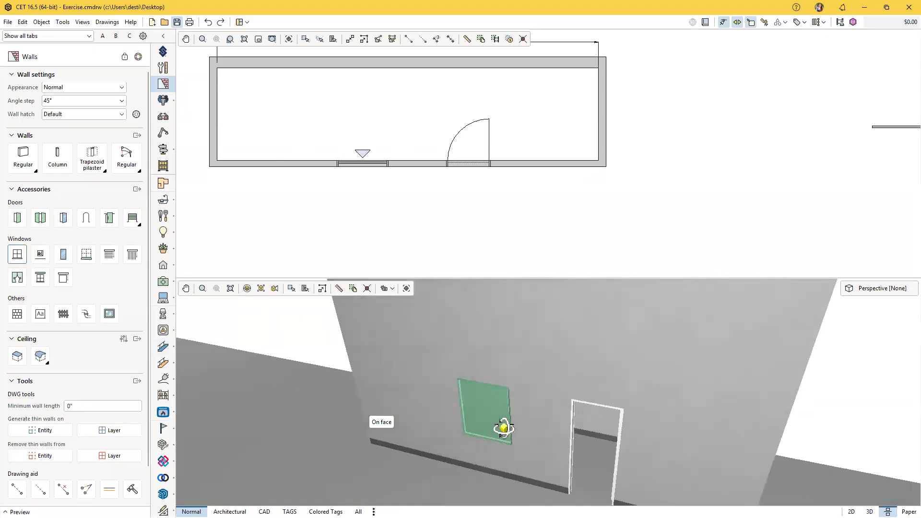
pyautogui.moveTo(502, 428); pyautogui.dragTo(476, 403, button='middle')
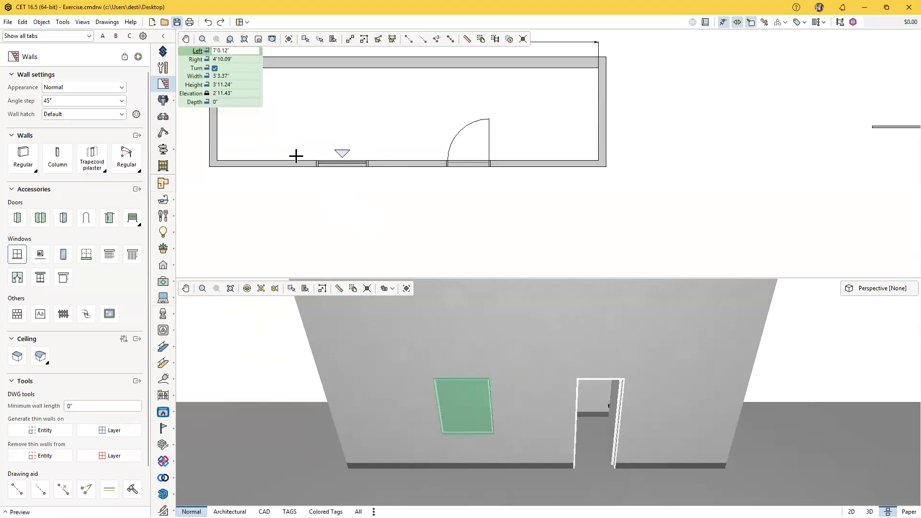
pyautogui.click(278, 161)
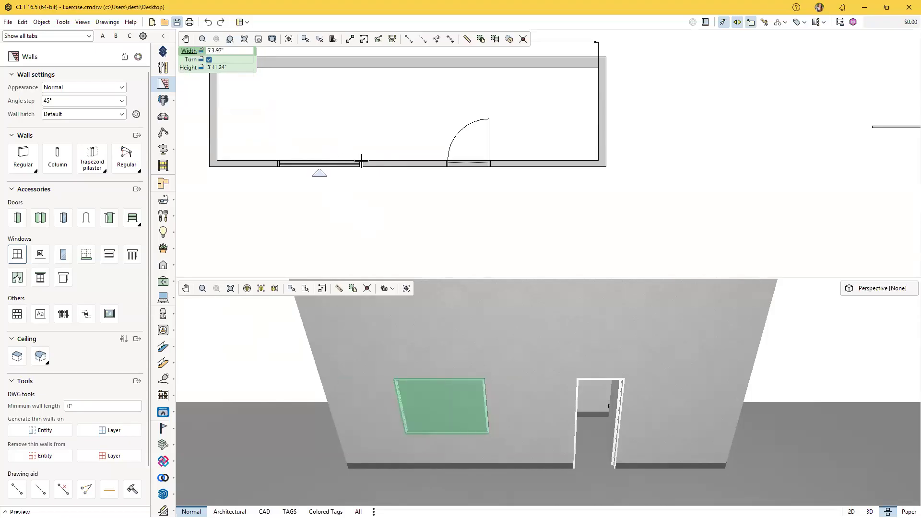
pyautogui.click(370, 223)
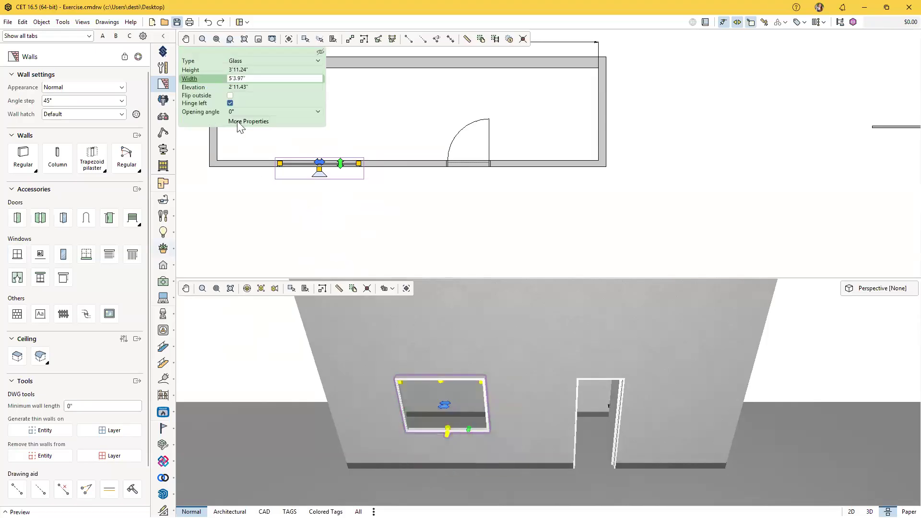
# Set the window's elevation to 20'
pyautogui.click(240, 87)
pyautogui.moveTo(256, 86); pyautogui.dragTo(220, 90)
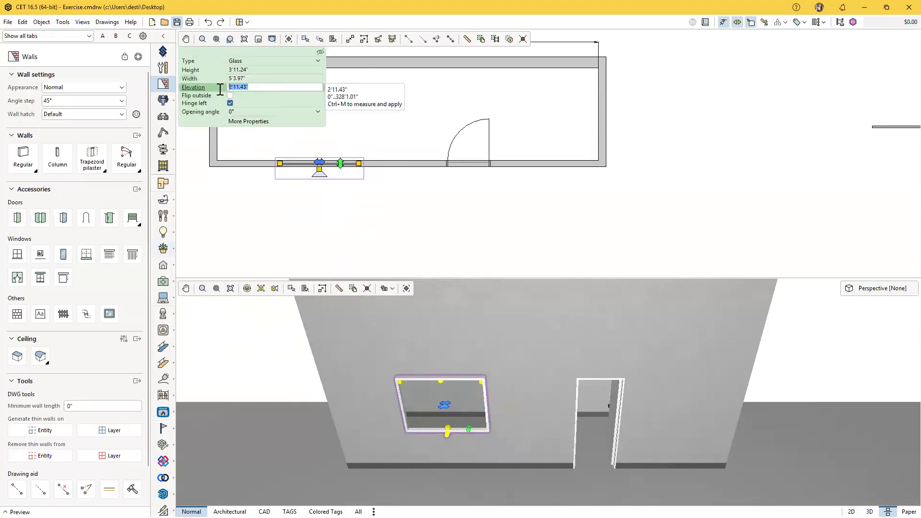
pyautogui.write("20'")
pyautogui.press('Return')
# Narrow the raised window to about 4'8.45" wide by stretching the side nearest the door
pyautogui.scroll(-3, 457, 410)
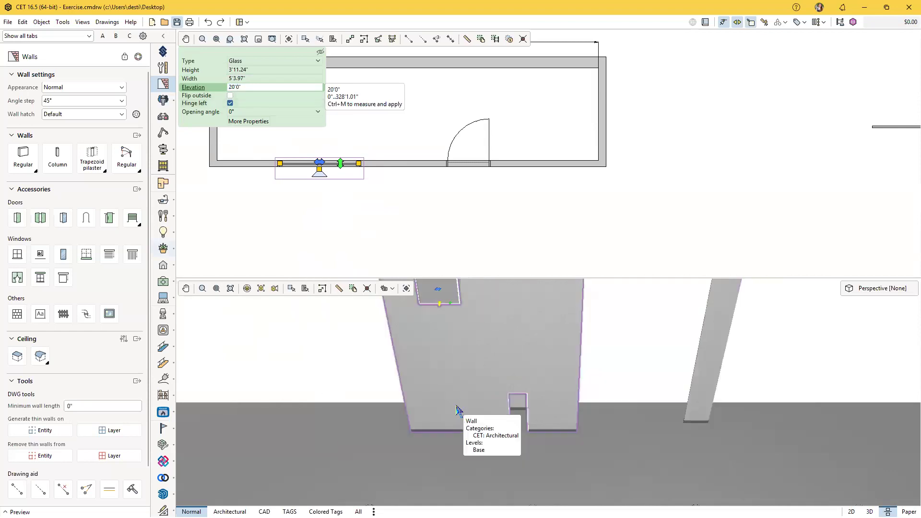
pyautogui.scroll(5, 458, 384)
pyautogui.click(457, 397)
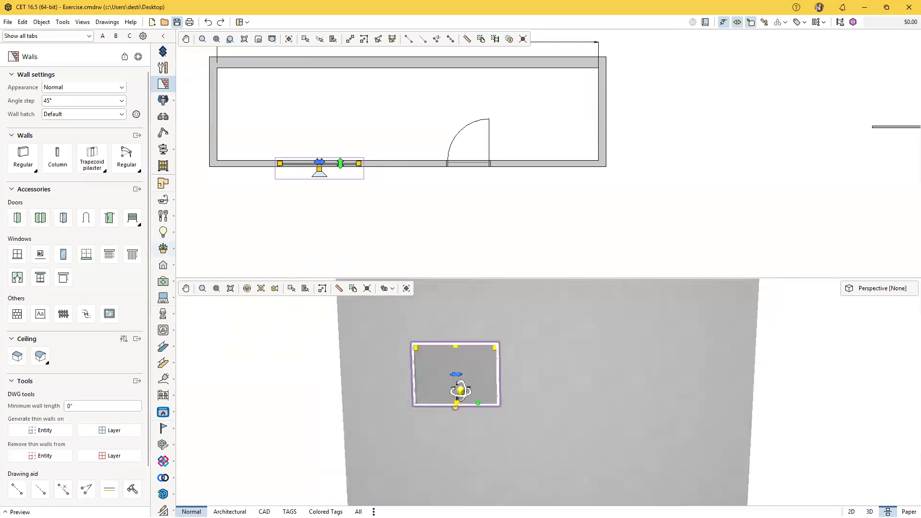
pyautogui.scroll(2, 458, 408)
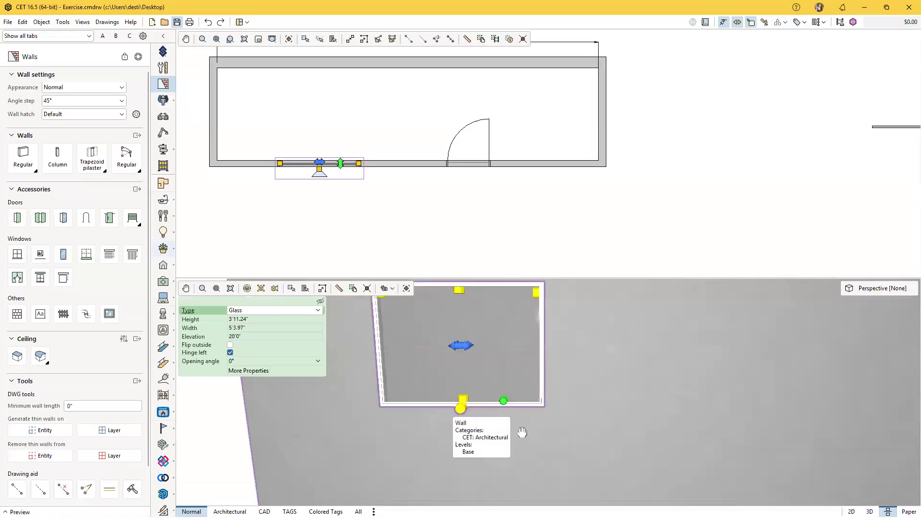
pyautogui.scroll(2, 522, 433)
pyautogui.scroll(3, 317, 204)
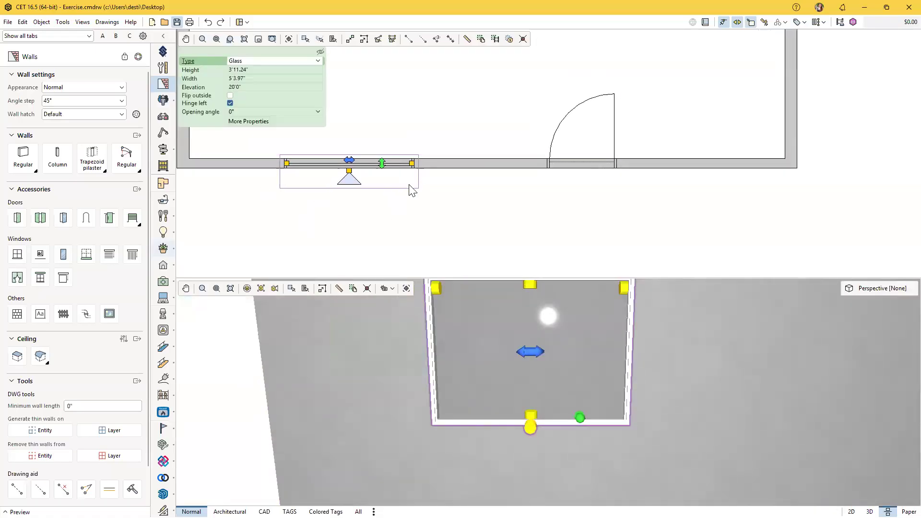
pyautogui.moveTo(415, 168); pyautogui.dragTo(397, 169)
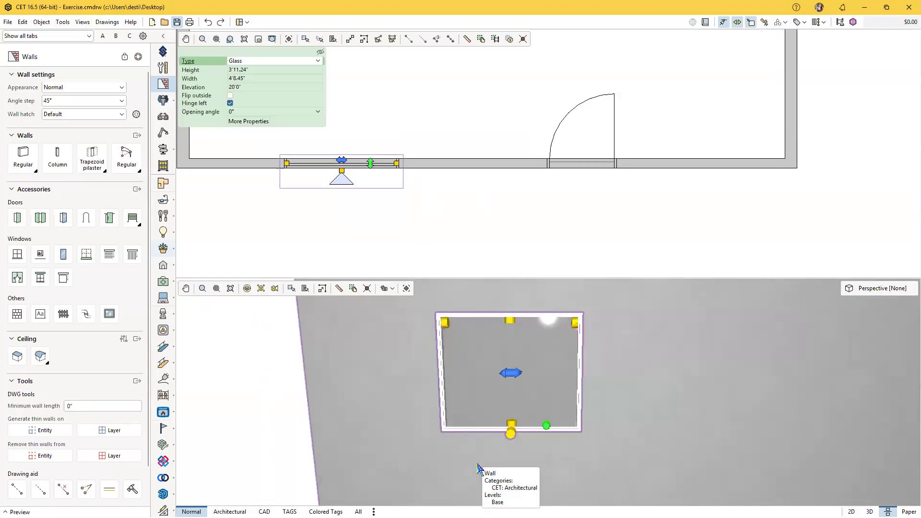
pyautogui.scroll(-1, 494, 450)
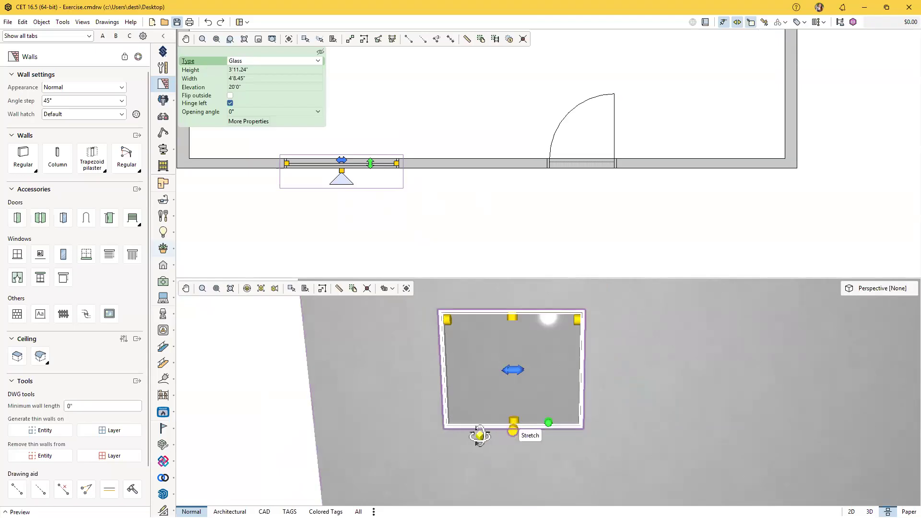
# Examine the raised window's stretch and elevation handles along its sill from several 3D angles
pyautogui.moveTo(480, 434); pyautogui.dragTo(528, 437, button='middle')
pyautogui.scroll(1, 528, 438)
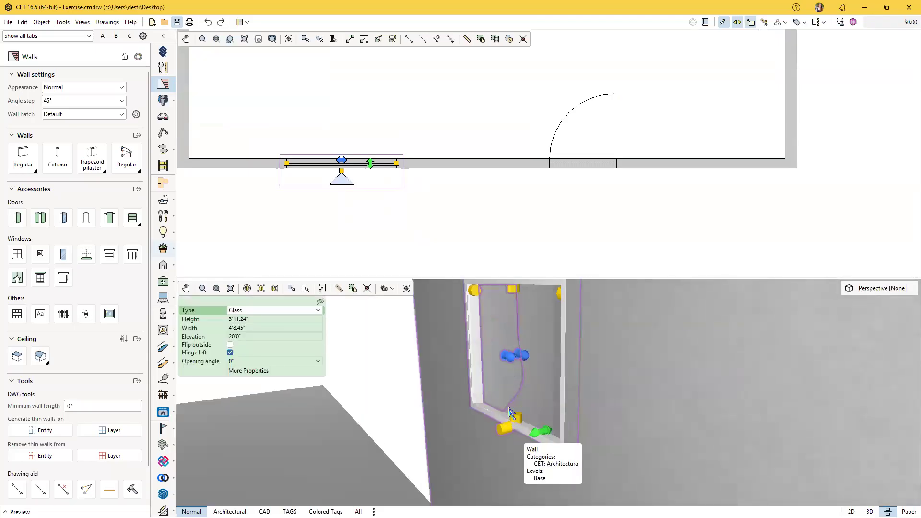
pyautogui.scroll(2, 512, 425)
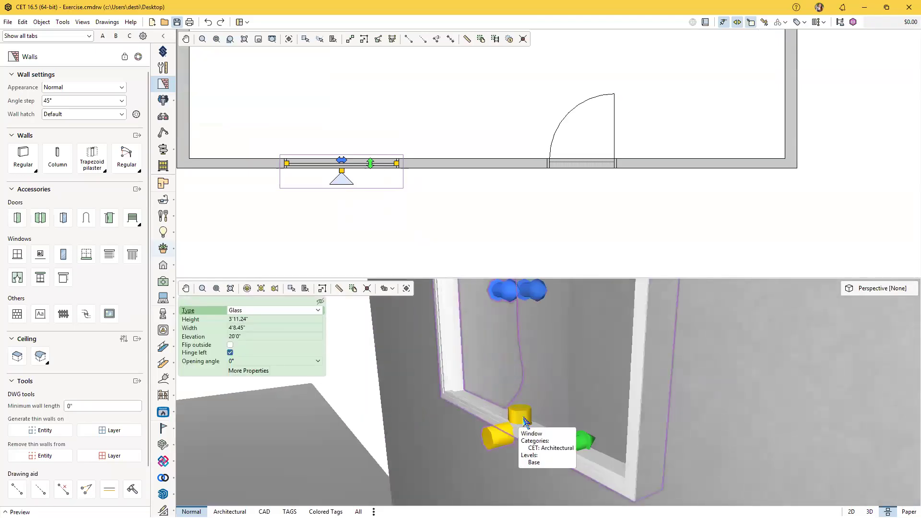
pyautogui.moveTo(549, 396)
pyautogui.mouseDown(button='middle')
pyautogui.moveTo(535, 397)
pyautogui.moveTo(576, 401)
pyautogui.moveTo(552, 399)
pyautogui.mouseUp(button='middle')
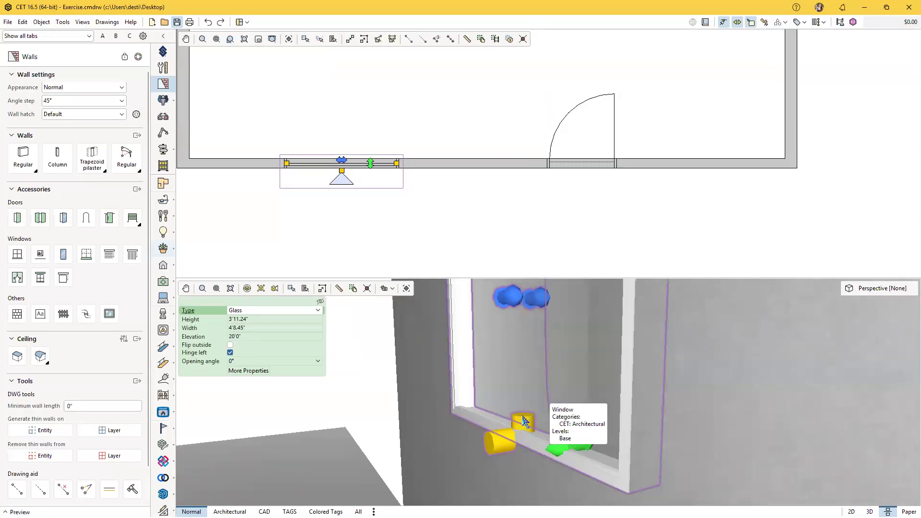
pyautogui.moveTo(524, 432); pyautogui.dragTo(517, 425, button='middle')
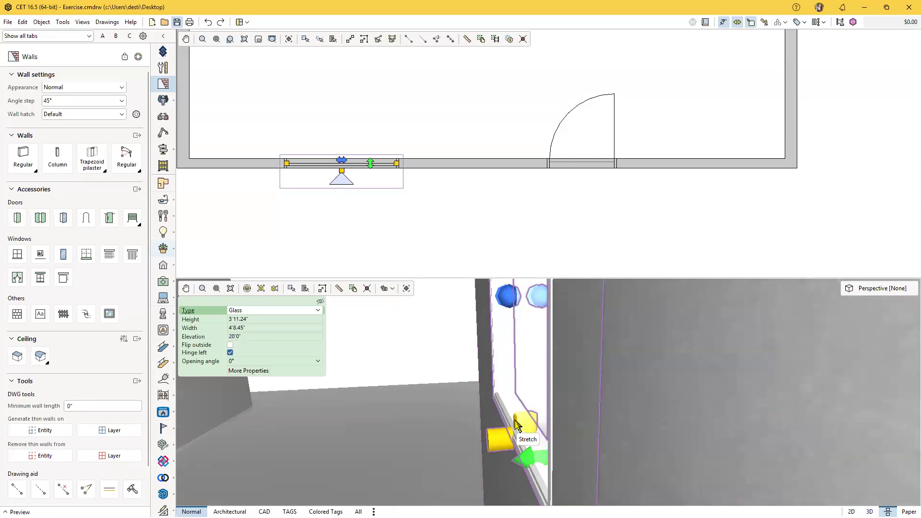
pyautogui.scroll(-3, 516, 425)
pyautogui.moveTo(510, 427)
pyautogui.mouseDown(button='middle')
pyautogui.moveTo(521, 395)
pyautogui.moveTo(486, 395)
pyautogui.moveTo(525, 423)
pyautogui.mouseUp(button='middle')
pyautogui.scroll(4, 547, 416)
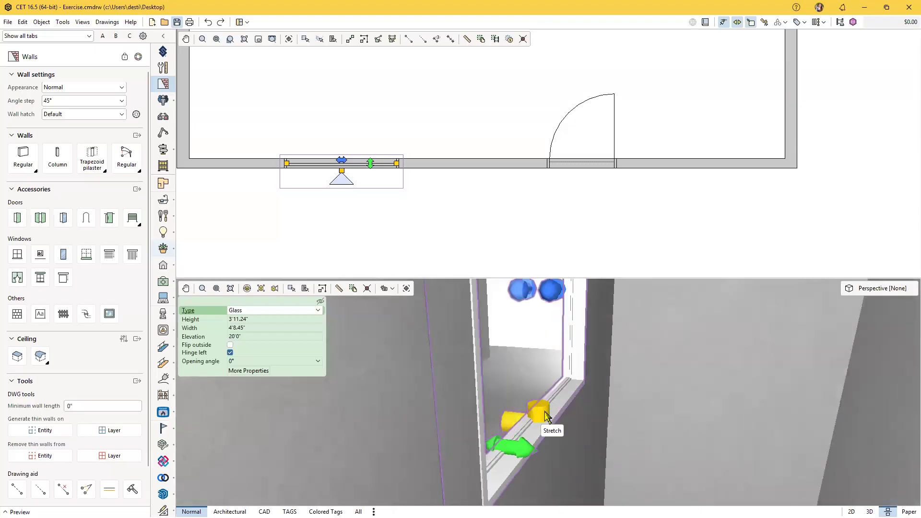
pyautogui.moveTo(544, 417)
pyautogui.mouseDown(button='middle')
pyautogui.moveTo(587, 417)
pyautogui.moveTo(533, 417)
pyautogui.mouseUp(button='middle')
pyautogui.scroll(2, 542, 414)
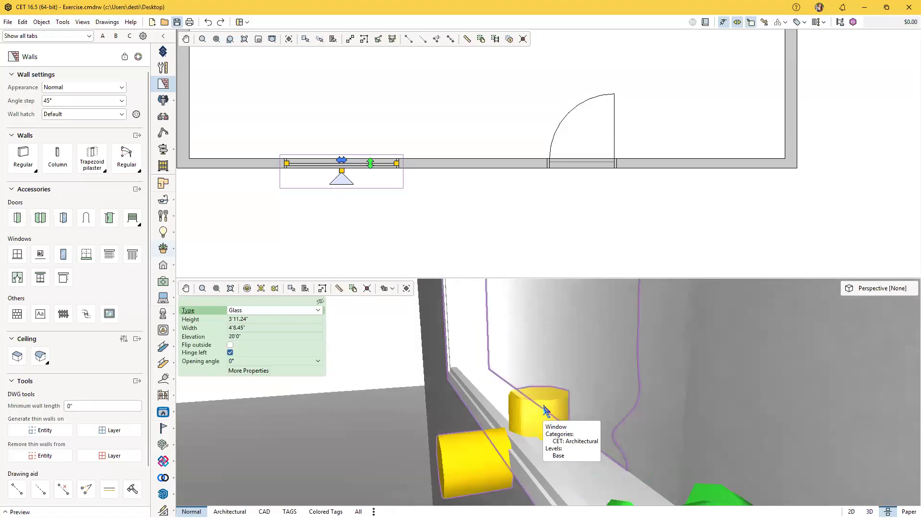
pyautogui.scroll(-5, 544, 411)
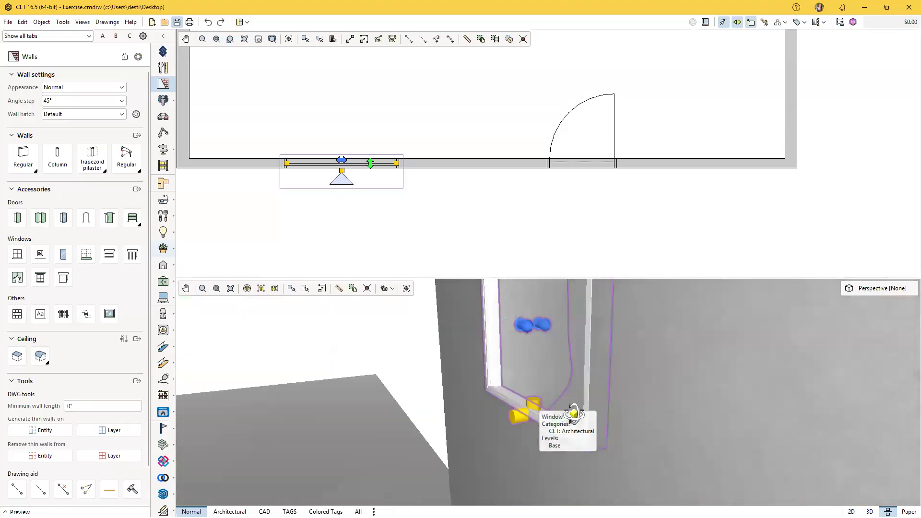
pyautogui.scroll(1, 566, 419)
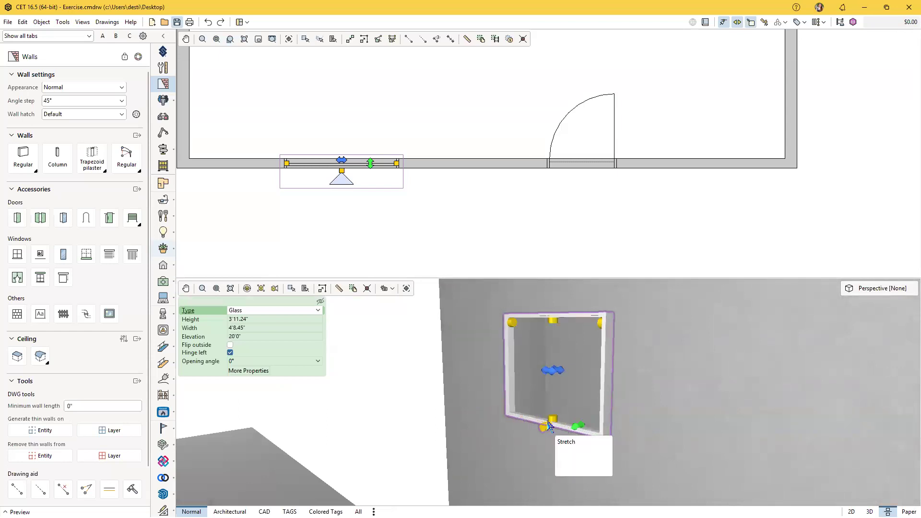
# Lower the window to an elevation of about 17'8.09" and reduce its height to about 1'11" from its upper edge
pyautogui.moveTo(550, 426); pyautogui.dragTo(552, 491)
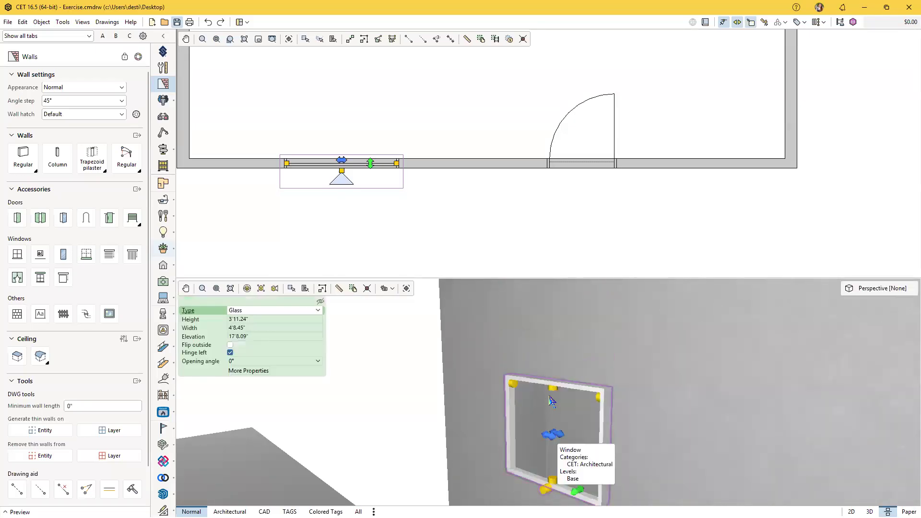
pyautogui.moveTo(551, 393); pyautogui.dragTo(577, 442)
pyautogui.click(552, 456)
pyautogui.scroll(5, 557, 463)
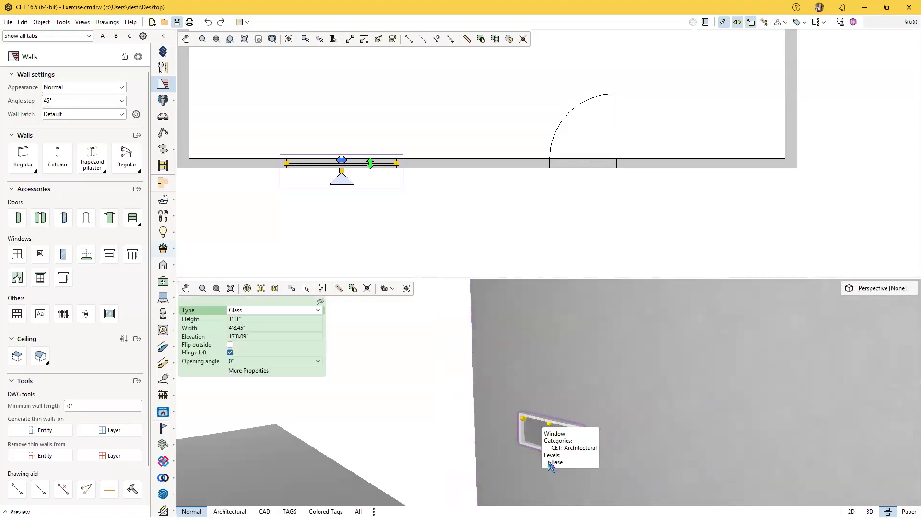
pyautogui.scroll(-3, 570, 473)
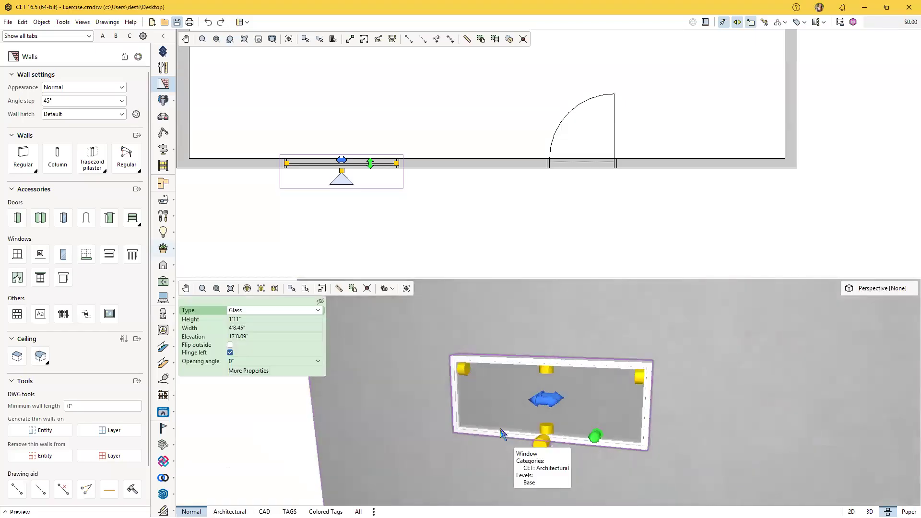
pyautogui.scroll(-3, 507, 429)
pyautogui.scroll(2, 514, 484)
pyautogui.moveTo(514, 484); pyautogui.dragTo(486, 434, button='middle')
pyautogui.scroll(-2, 489, 465)
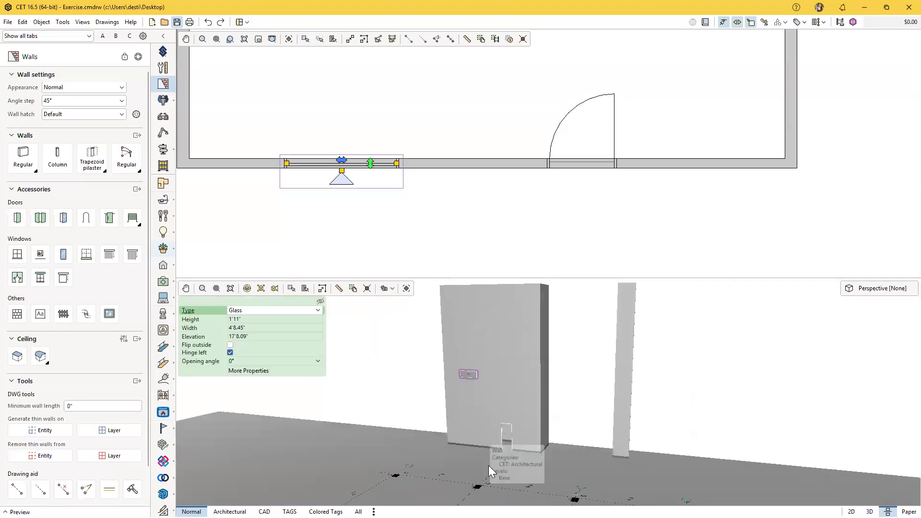
pyautogui.scroll(2, 489, 466)
pyautogui.click(504, 462)
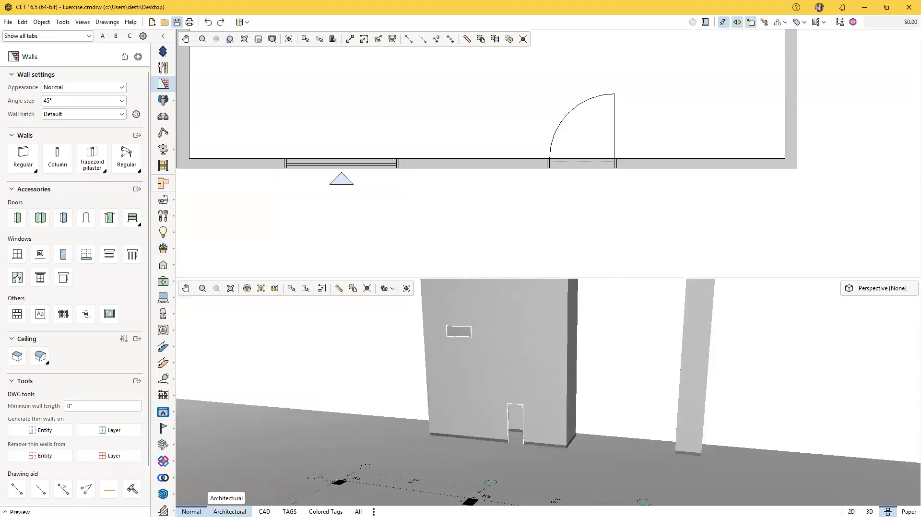
# View the 3D model in the Architectural view mode and return to the Normal mode for comparison
pyautogui.scroll(-5, 345, 425)
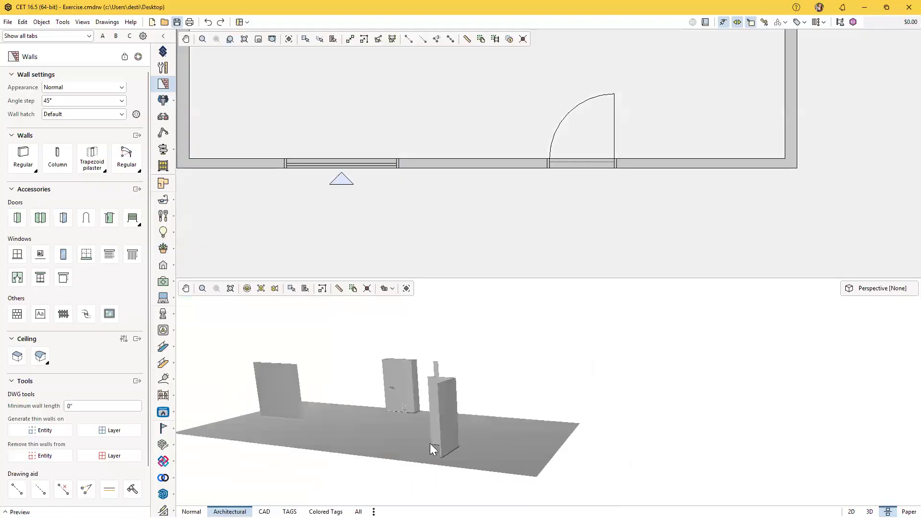
pyautogui.scroll(3, 313, 428)
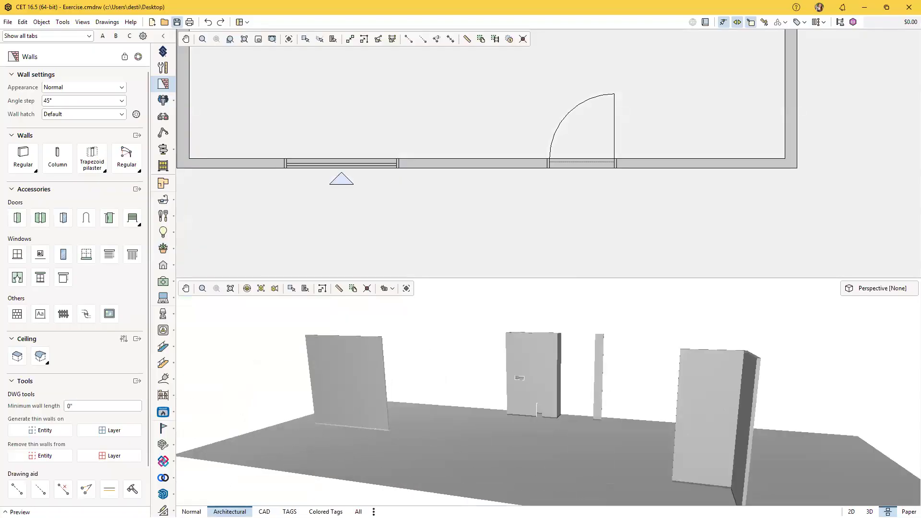
pyautogui.click(191, 512)
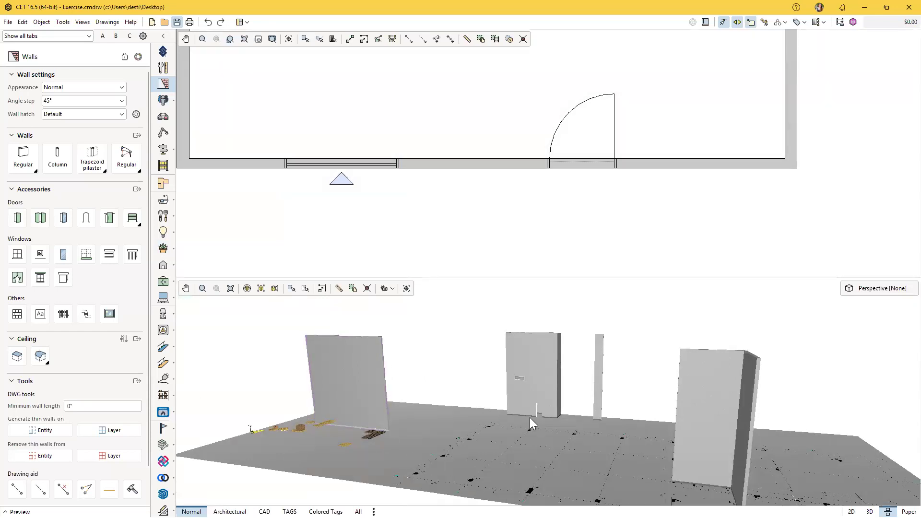
pyautogui.scroll(5, 529, 418)
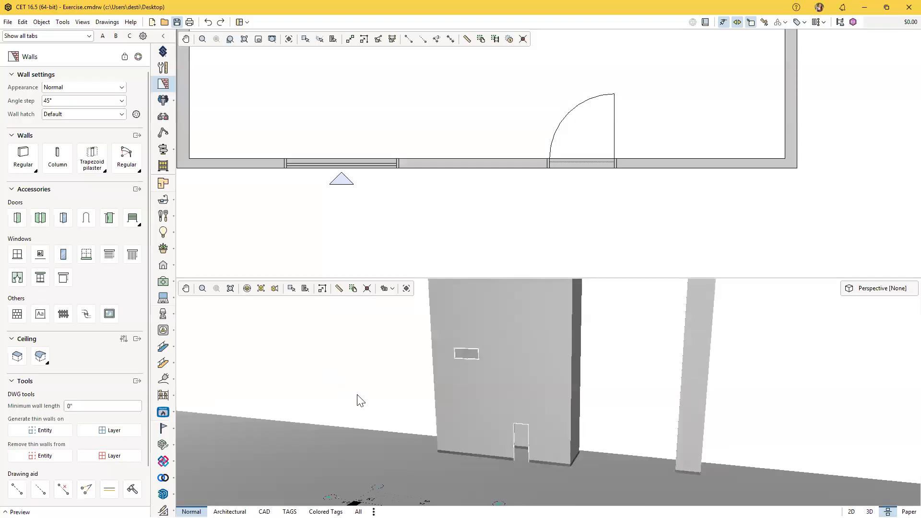
# Open the Characters library and select the room's lower wall to check whether it can be moved from there
pyautogui.click(466, 429)
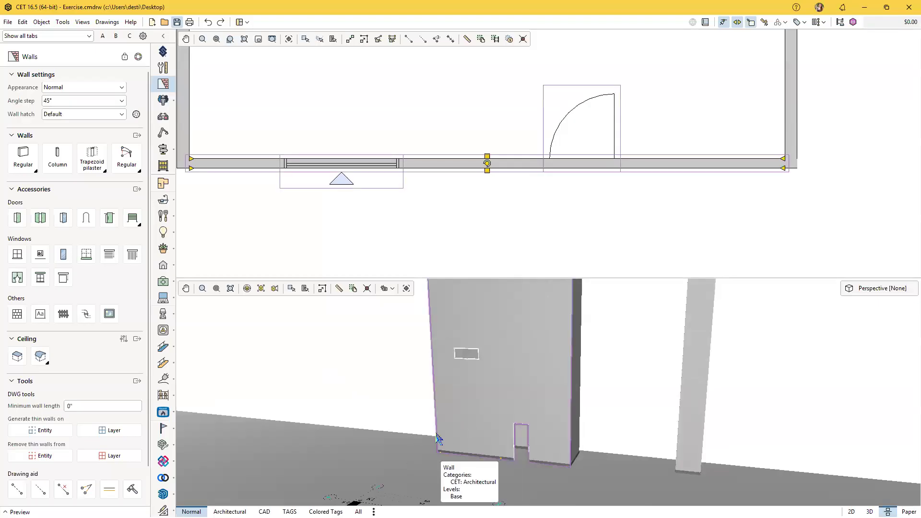
pyautogui.click(373, 387)
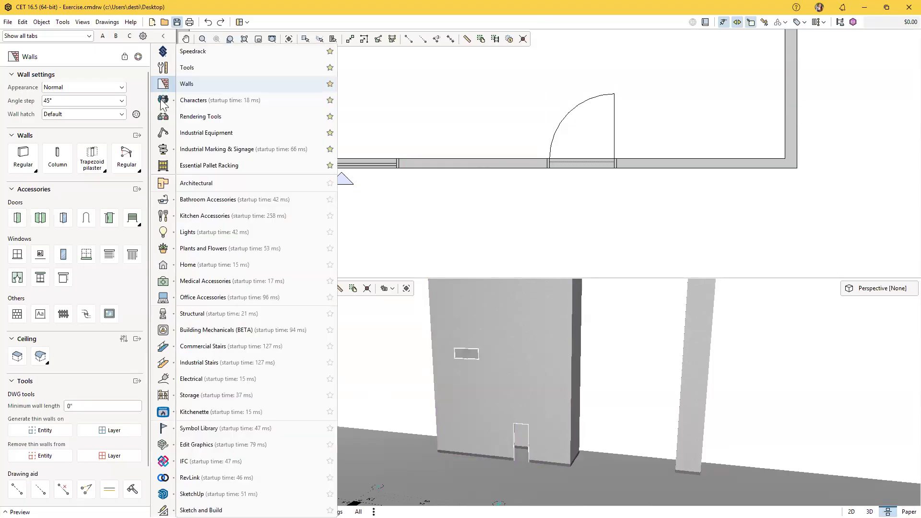
pyautogui.click(163, 100)
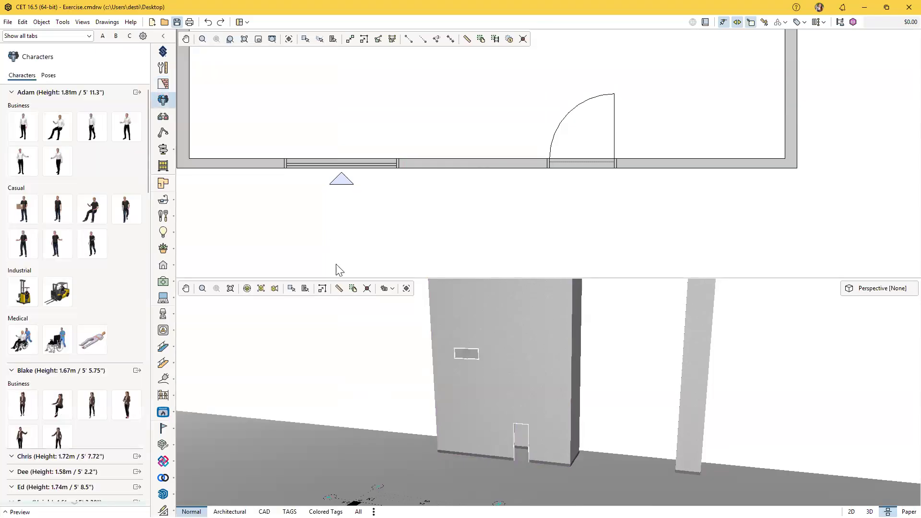
pyautogui.click(468, 430)
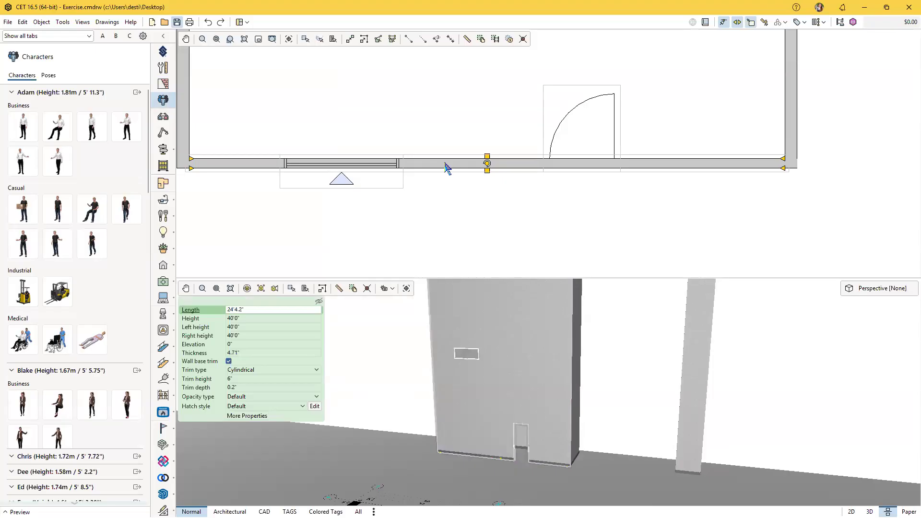
pyautogui.moveTo(445, 190); pyautogui.dragTo(527, 213, button='middle')
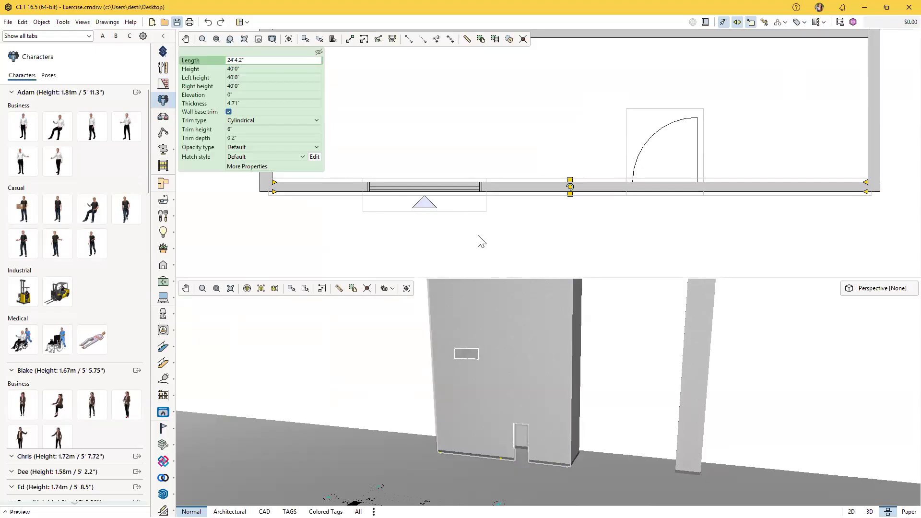
pyautogui.scroll(-5, 504, 187)
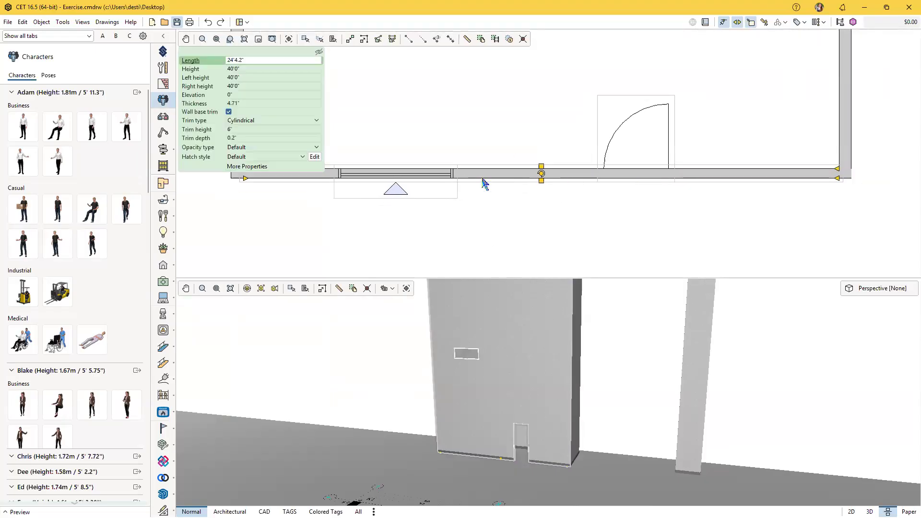
pyautogui.moveTo(482, 176)
pyautogui.mouseDown(button='middle')
pyautogui.moveTo(494, 157)
pyautogui.moveTo(496, 181)
pyautogui.mouseUp(button='middle')
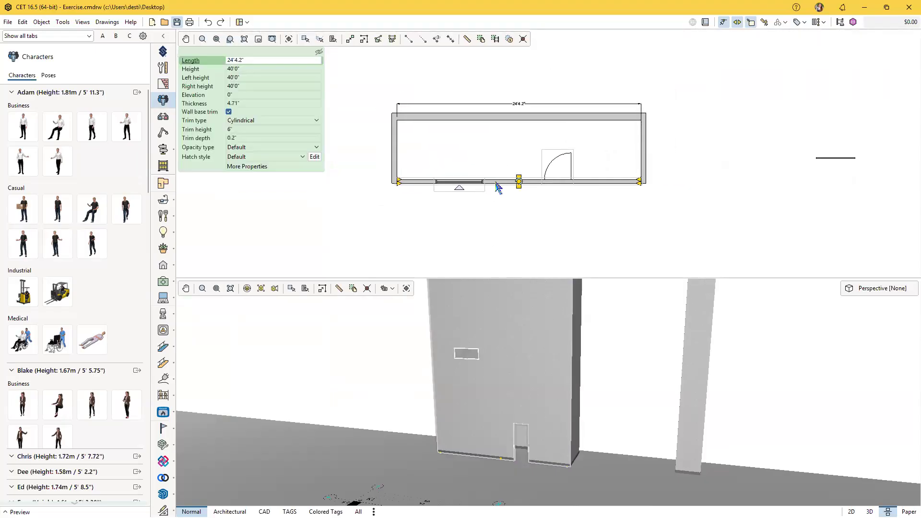
pyautogui.moveTo(517, 389); pyautogui.dragTo(512, 398, button='middle')
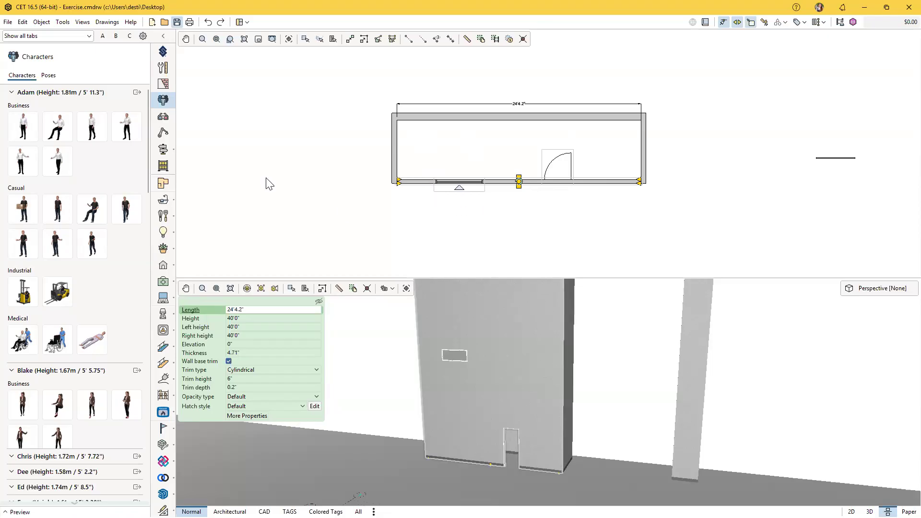
# Return to the Walls library and select the room's lower wall to compare how it responds
pyautogui.click(163, 85)
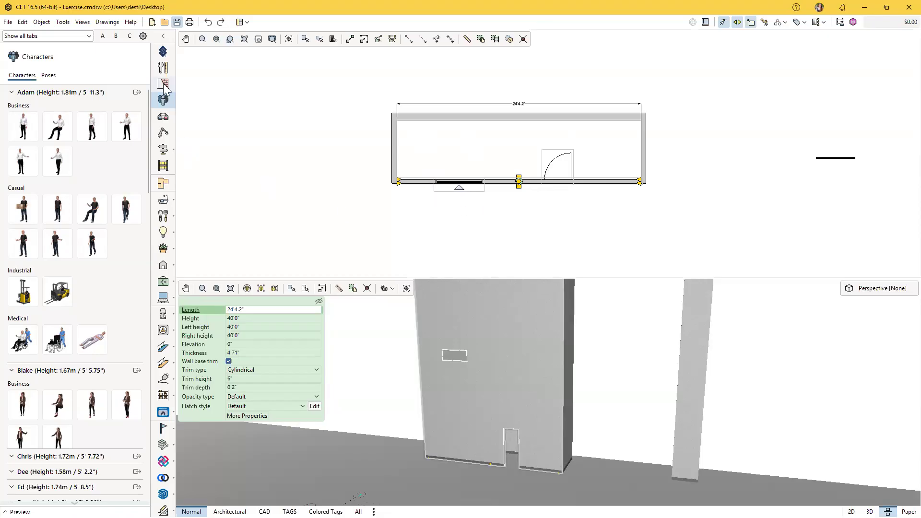
pyautogui.click(427, 229)
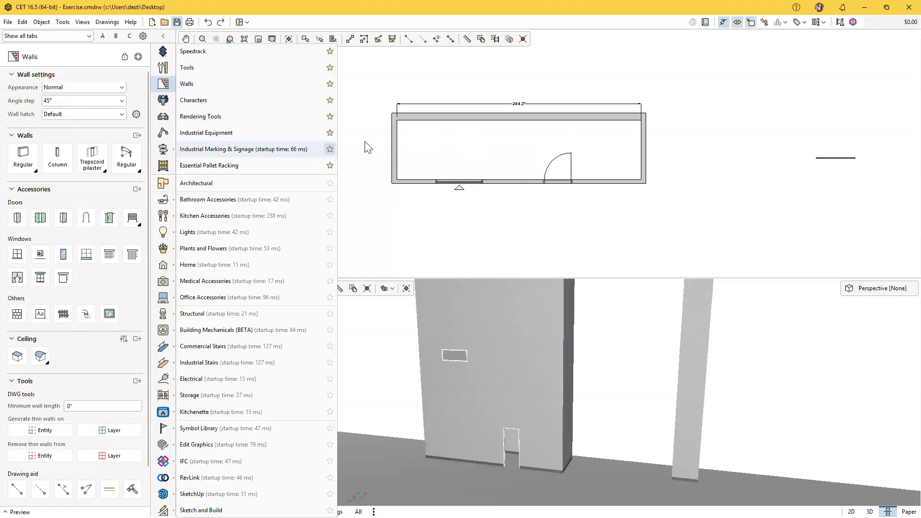
pyautogui.click(512, 305)
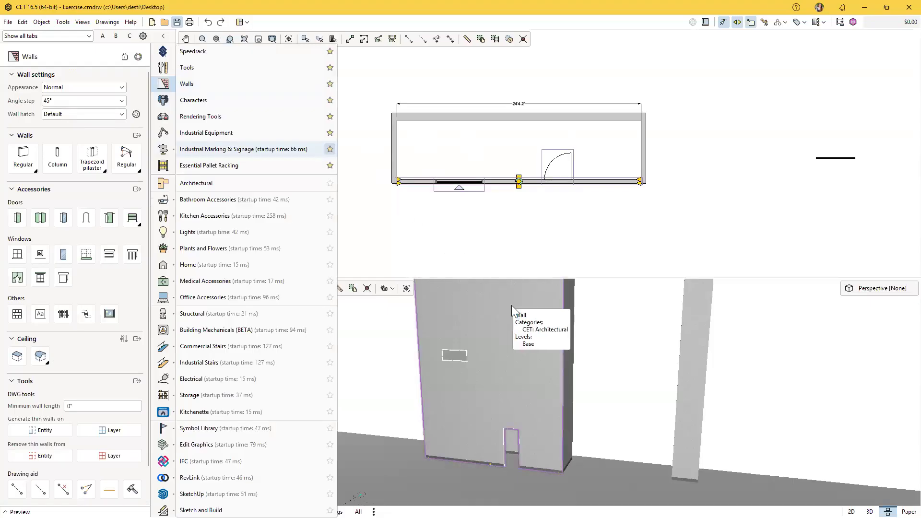
pyautogui.click(379, 342)
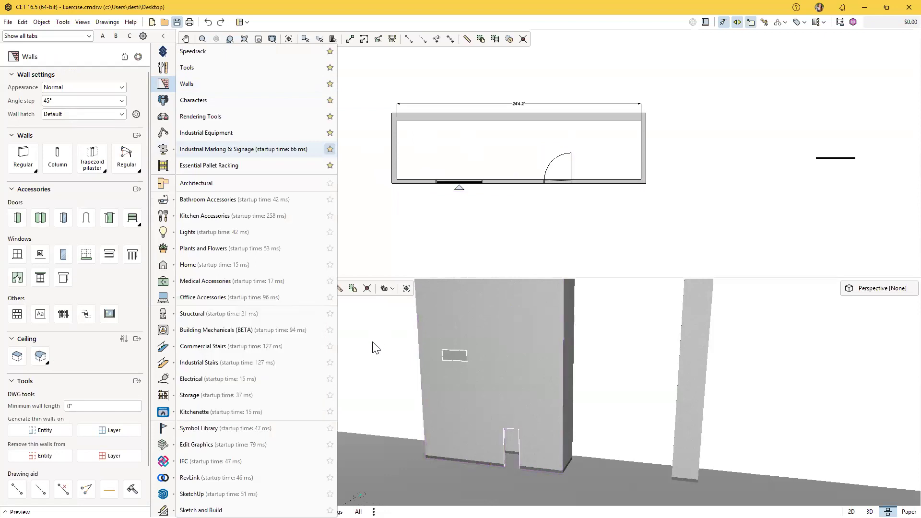
pyautogui.click(163, 149)
pyautogui.click(163, 84)
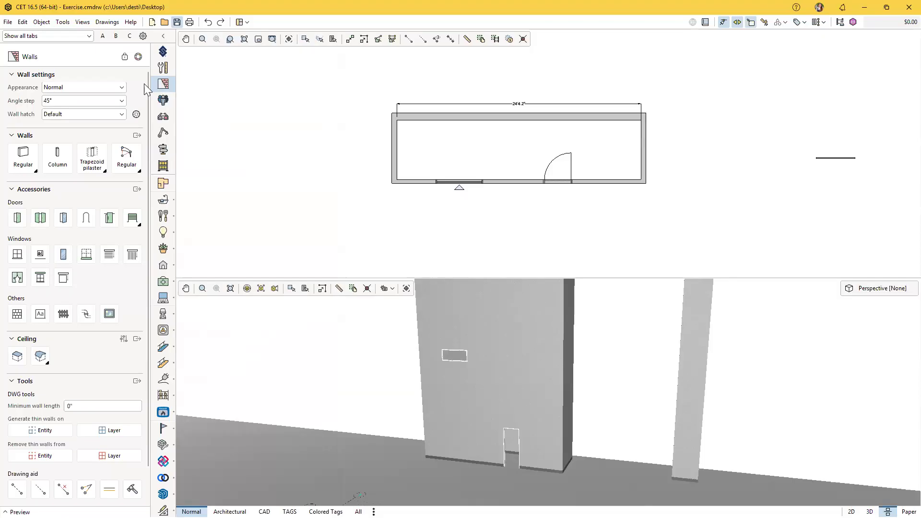
# Unlock wall movement outside the Walls library, try moving the lower wall with Characters open, and undo the move
pyautogui.click(124, 60)
pyautogui.click(163, 100)
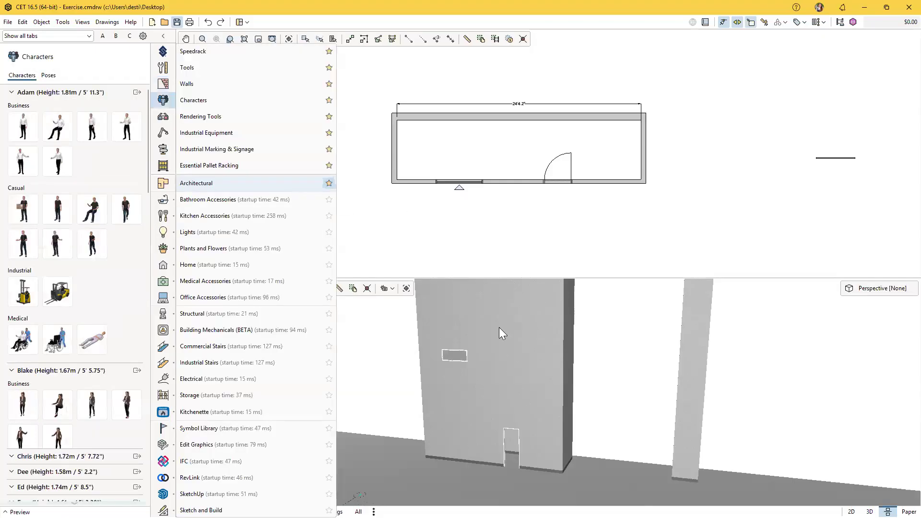
pyautogui.click(516, 371)
pyautogui.moveTo(477, 366); pyautogui.dragTo(560, 430)
pyautogui.hotkey('ctrl', 'z')
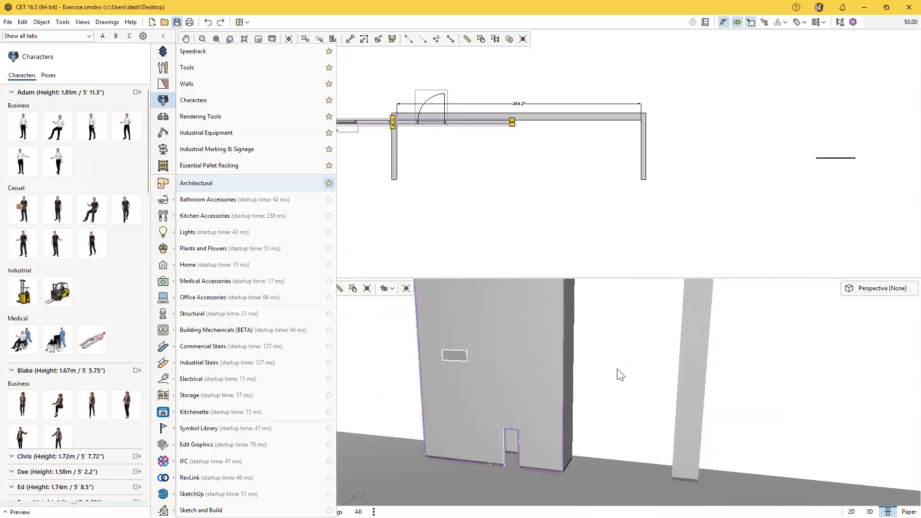
pyautogui.click(620, 353)
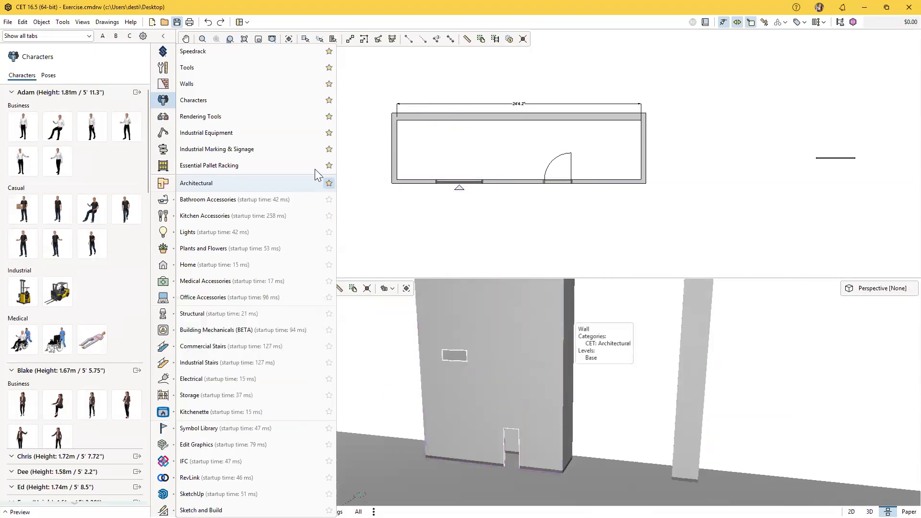
# Restore the lock that moves walls only when the Wall Drawing tab is selected, and check the lower wall's selection
pyautogui.click(187, 84)
pyautogui.click(124, 62)
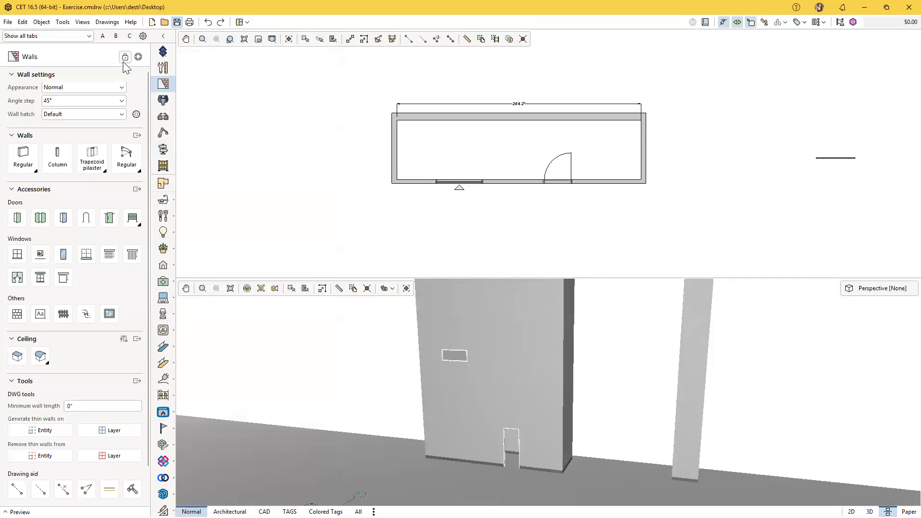
pyautogui.click(123, 62)
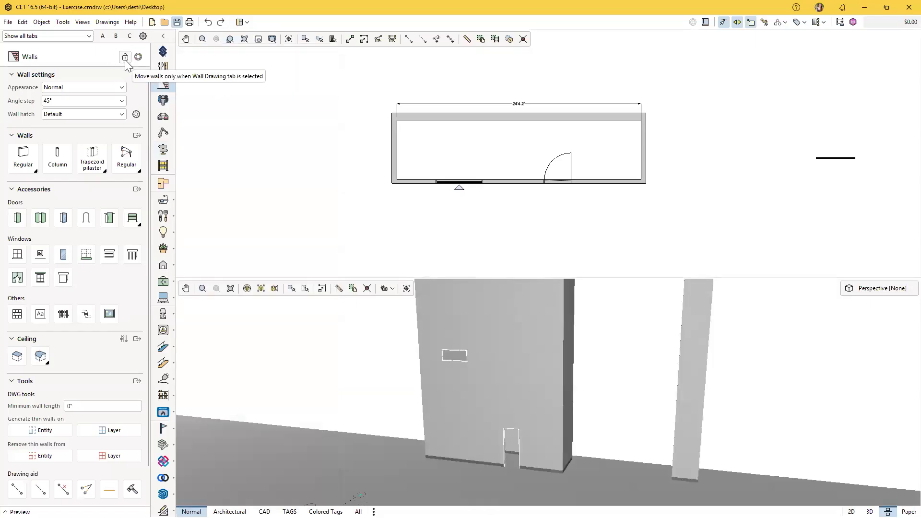
pyautogui.click(125, 62)
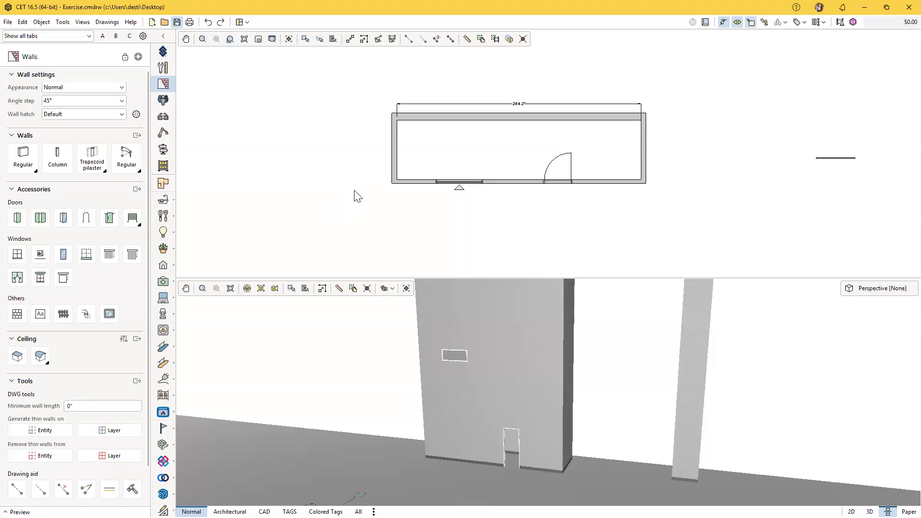
pyautogui.click(525, 185)
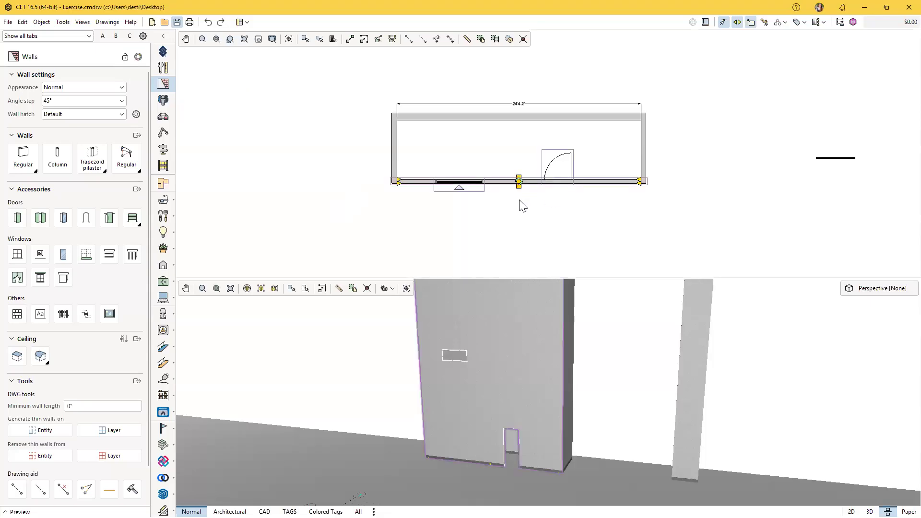
pyautogui.click(514, 221)
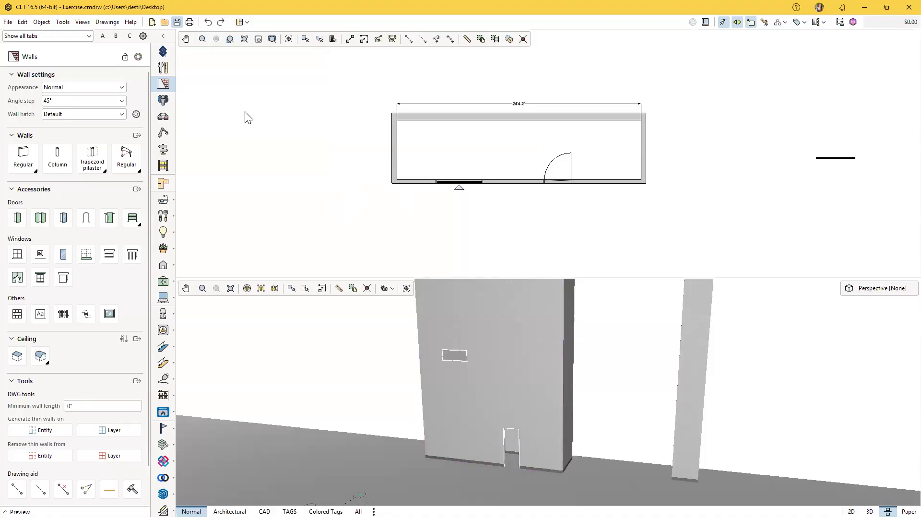
# Examine the column markers K9, K10 and K11 on the imported CAD floor plan
pyautogui.moveTo(164, 89)
pyautogui.scroll(-5, 439, 346)
pyautogui.moveTo(461, 434); pyautogui.dragTo(468, 288, button='middle')
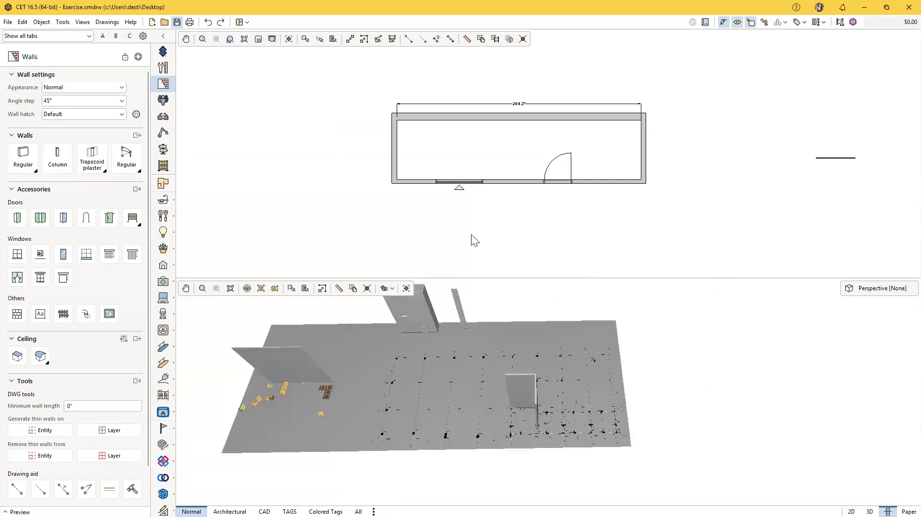
pyautogui.scroll(-5, 473, 239)
pyautogui.scroll(10, 512, 240)
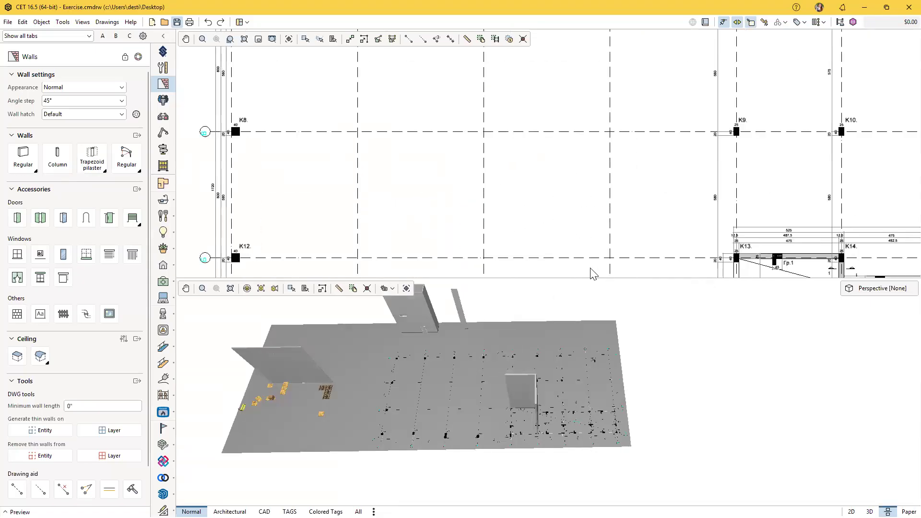
pyautogui.scroll(4, 544, 208)
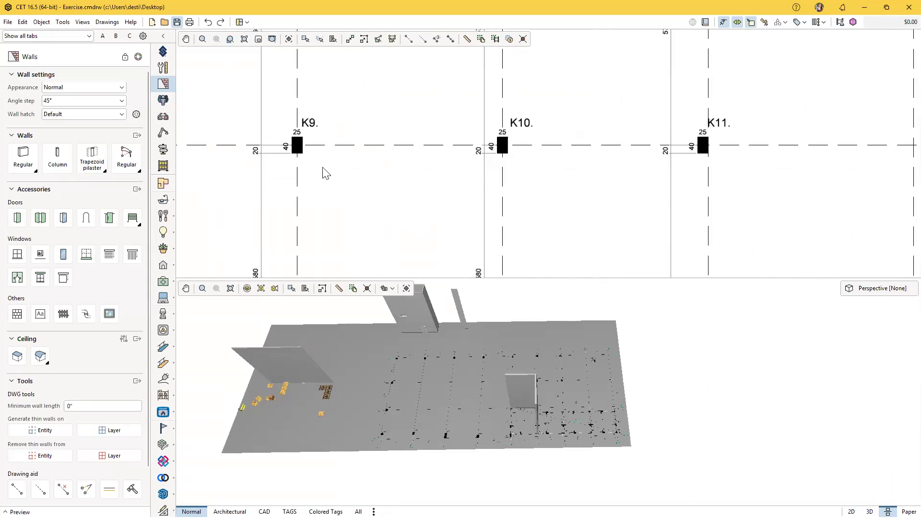
pyautogui.scroll(-2, 323, 169)
pyautogui.scroll(-1, 381, 178)
pyautogui.scroll(2, 690, 156)
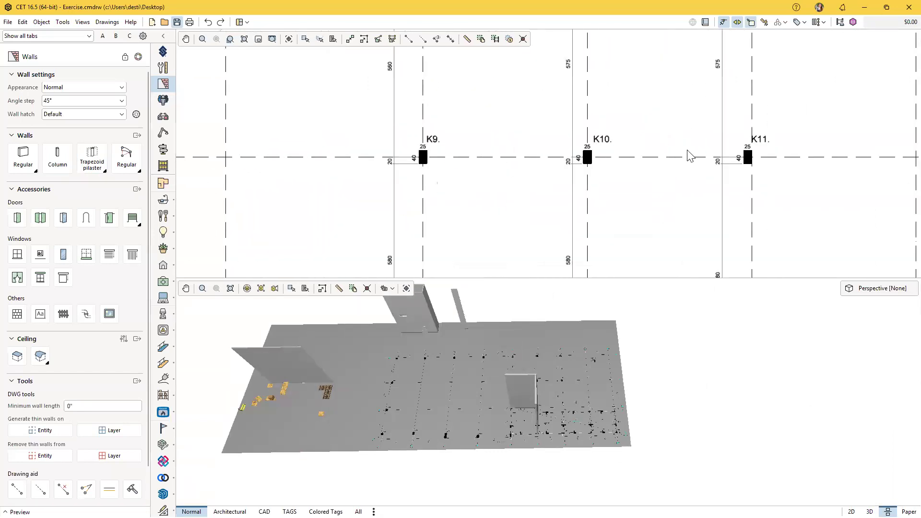
pyautogui.scroll(1, 528, 158)
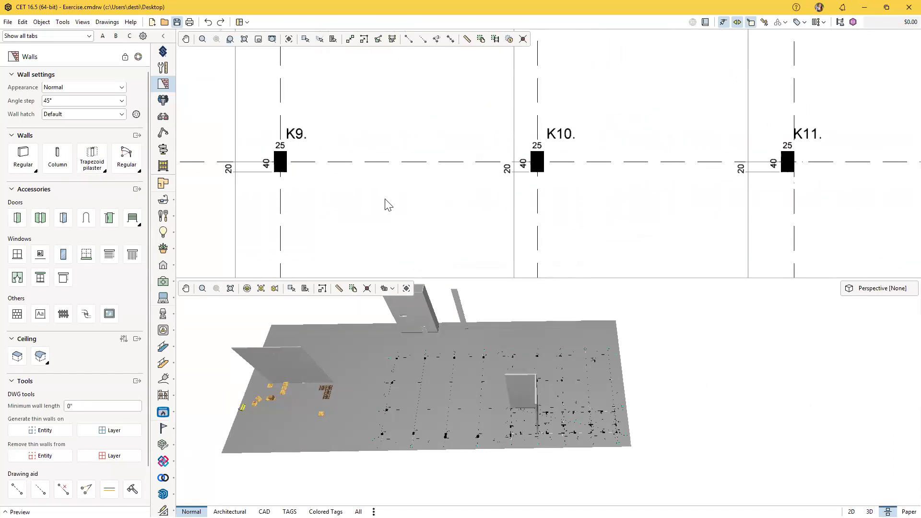
# Place a column with a thickness of 12" beside the K9 marker on the plan
pyautogui.click(58, 160)
pyautogui.scroll(2, 380, 201)
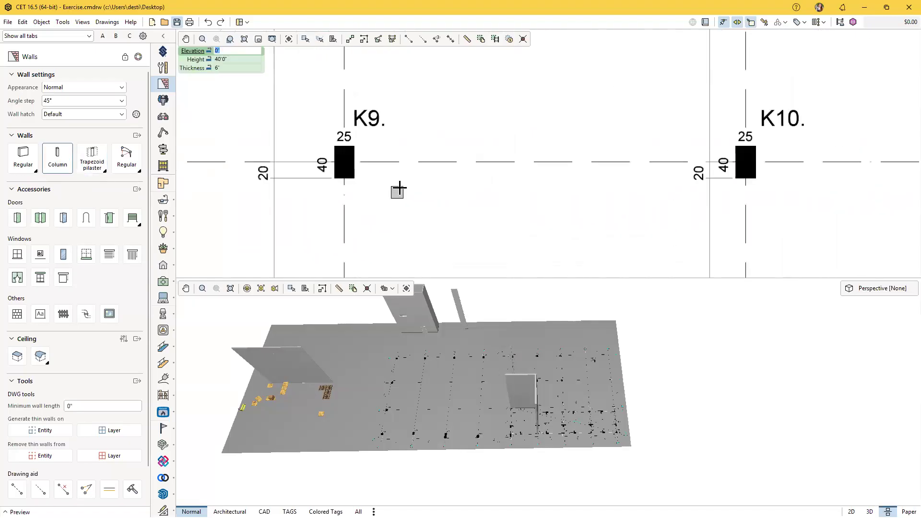
pyautogui.moveTo(239, 49)
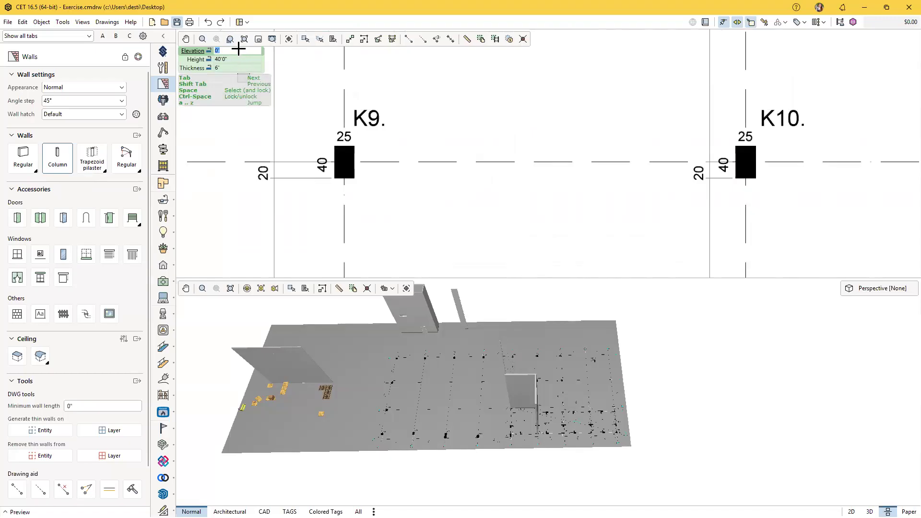
pyautogui.press('Tab')
pyautogui.press('Tab')
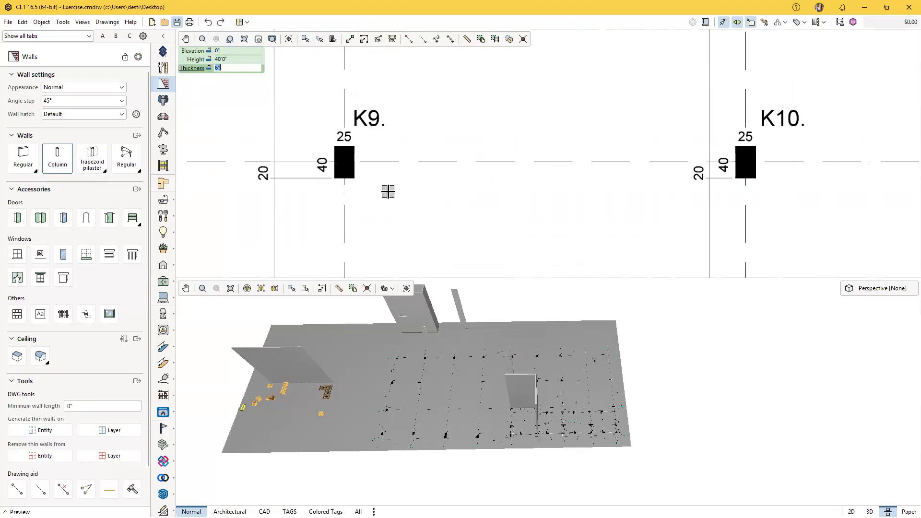
pyautogui.write('12')
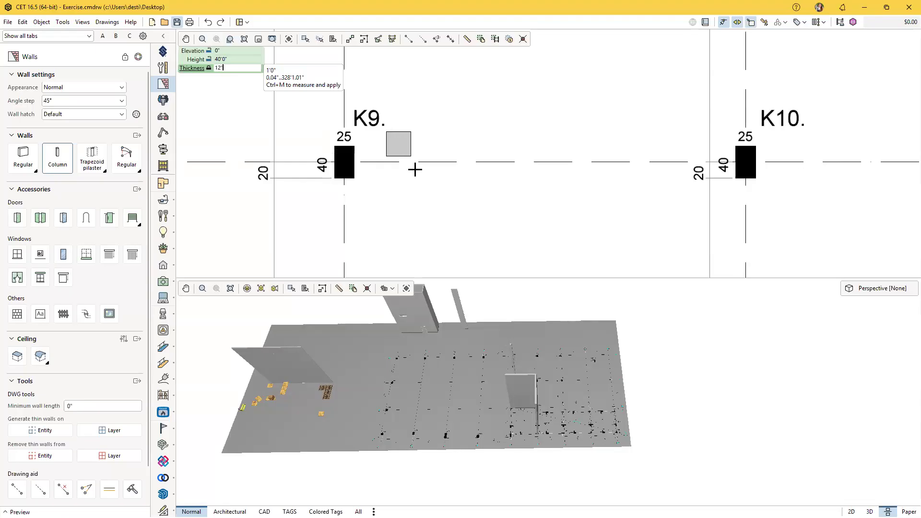
pyautogui.scroll(-4, 415, 169)
pyautogui.scroll(6, 412, 171)
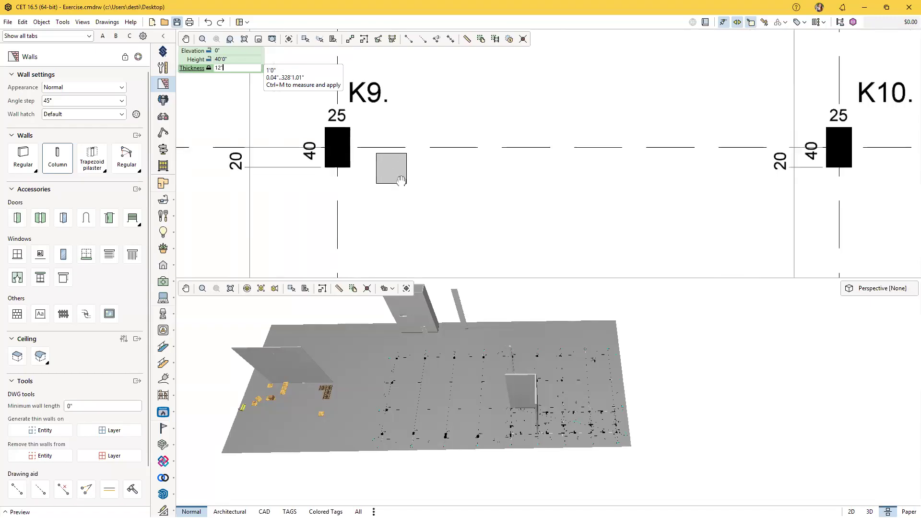
pyautogui.moveTo(402, 181); pyautogui.dragTo(432, 202, button='middle')
pyautogui.scroll(1, 416, 178)
pyautogui.scroll(-2, 448, 158)
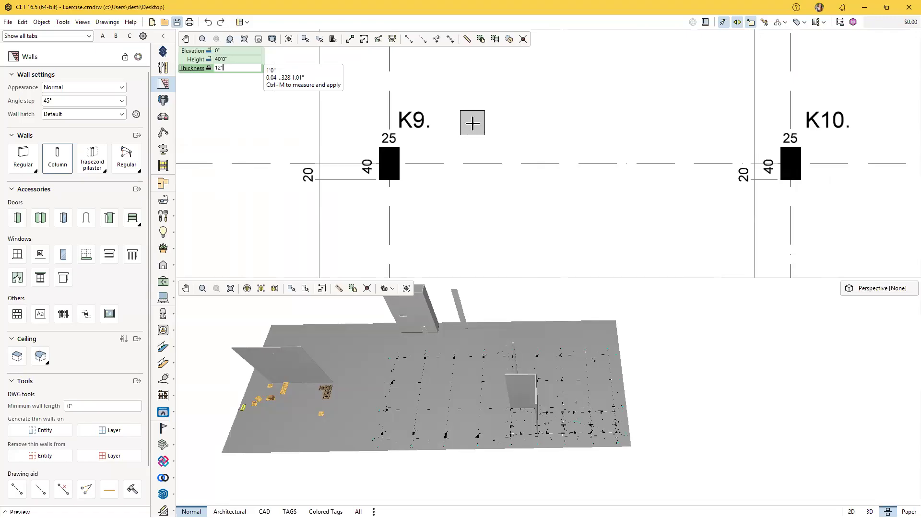
pyautogui.click(472, 124)
pyautogui.press('Escape')
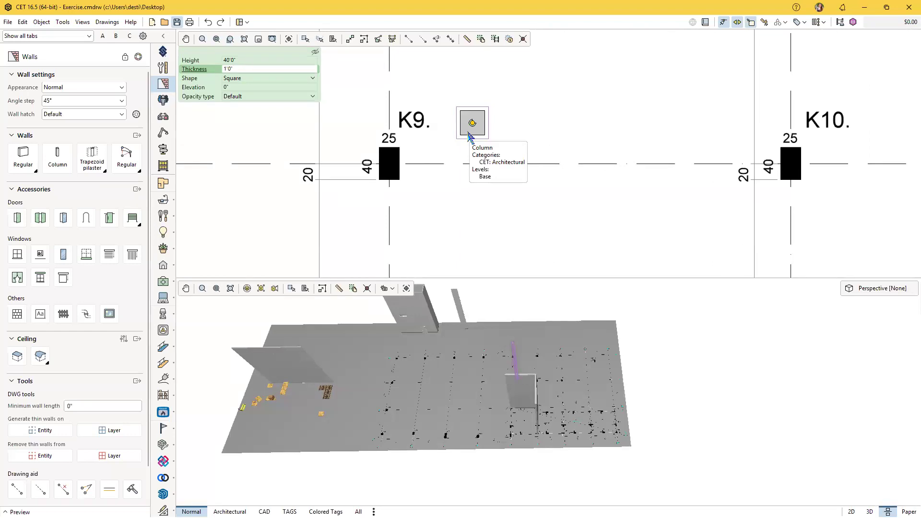
# Draw a horizontal help line up and to the right of the new column and set its length to 12"
pyautogui.moveTo(464, 181); pyautogui.dragTo(418, 204, button='middle')
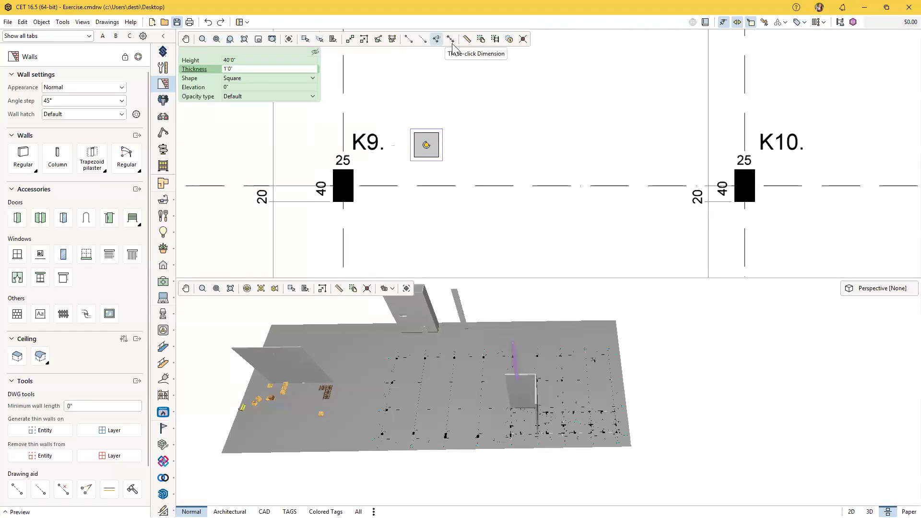
pyautogui.click(408, 39)
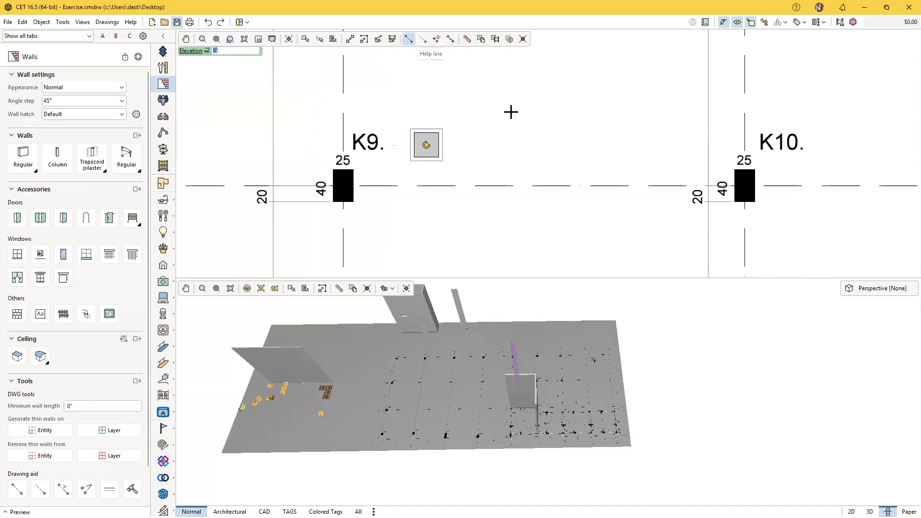
pyautogui.click(513, 101)
pyautogui.click(552, 102)
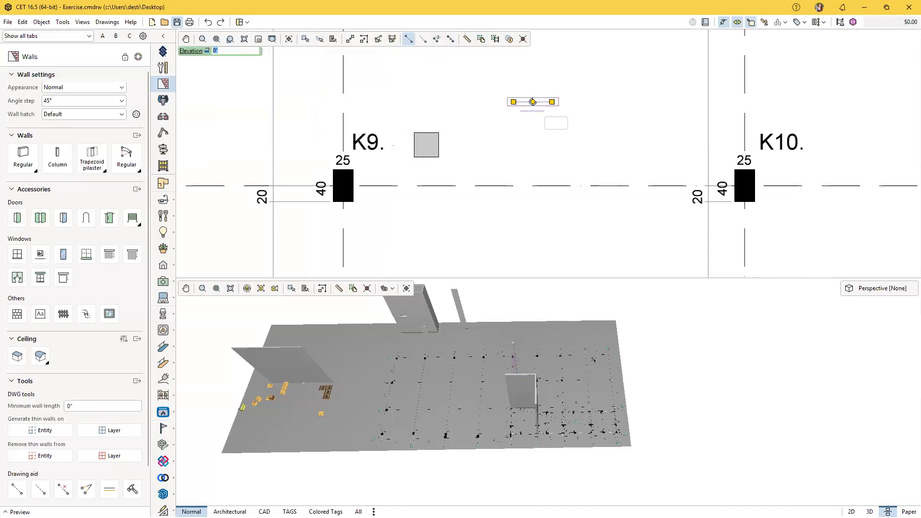
pyautogui.moveTo(552, 102); pyautogui.dragTo(546, 108)
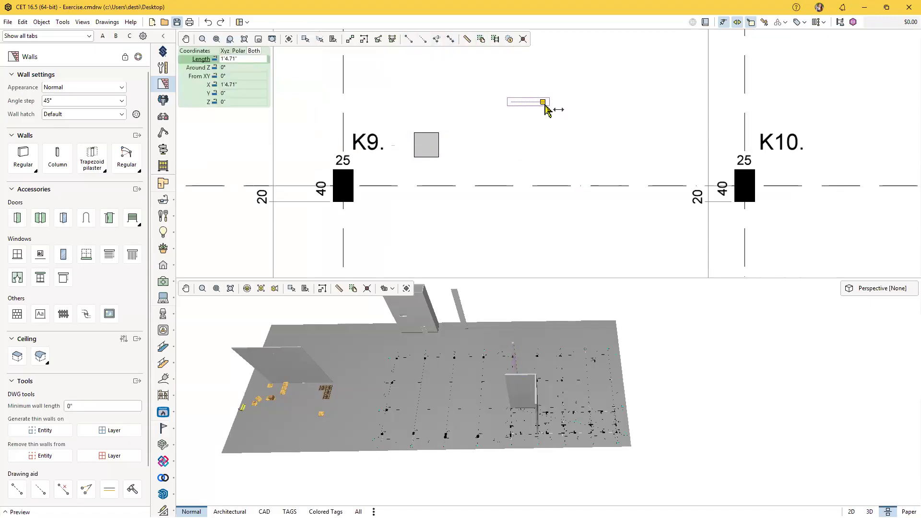
pyautogui.write('12')
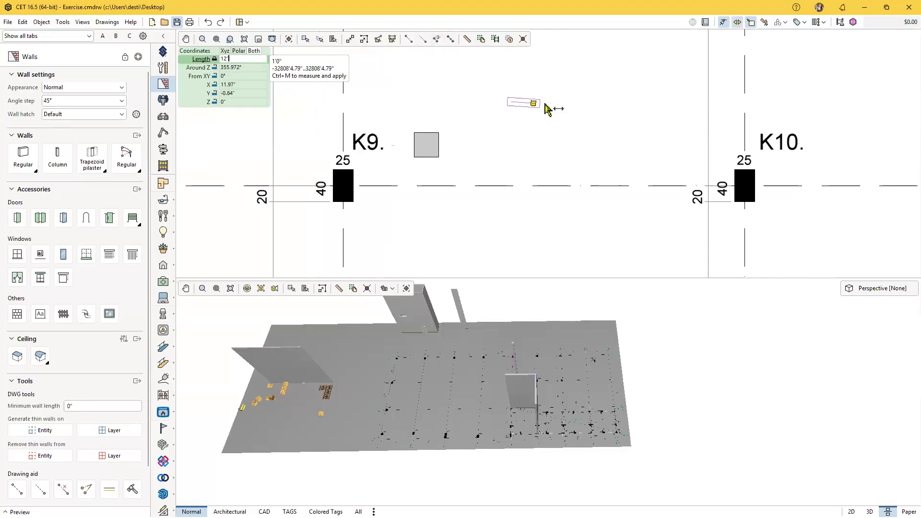
pyautogui.click(533, 110)
# Add the remaining help lines from the horizontal line's right end to close a 12" square
pyautogui.click(408, 38)
pyautogui.click(538, 101)
pyautogui.write("12'")
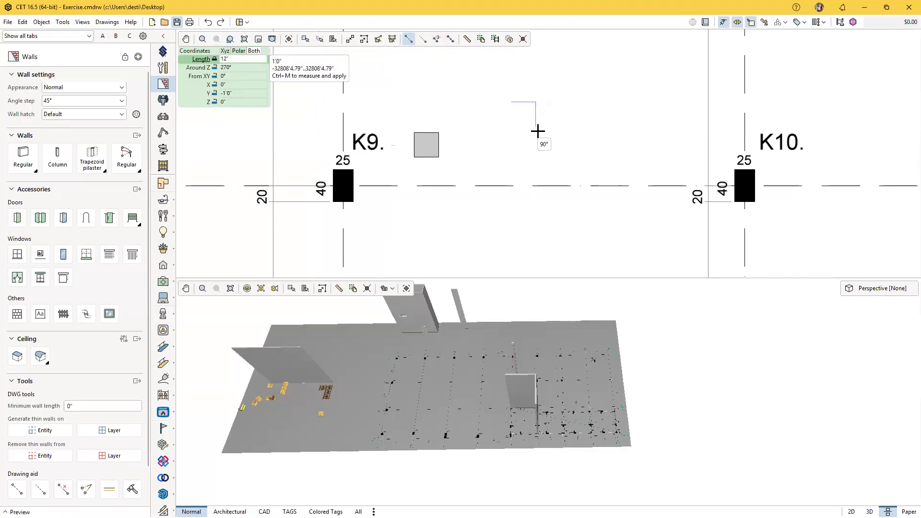
pyautogui.press('Return')
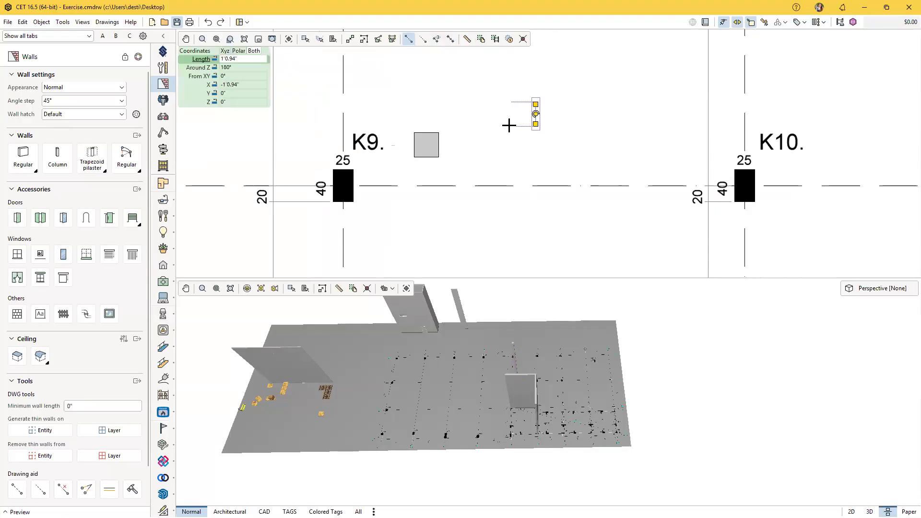
pyautogui.click(511, 126)
pyautogui.press('Escape')
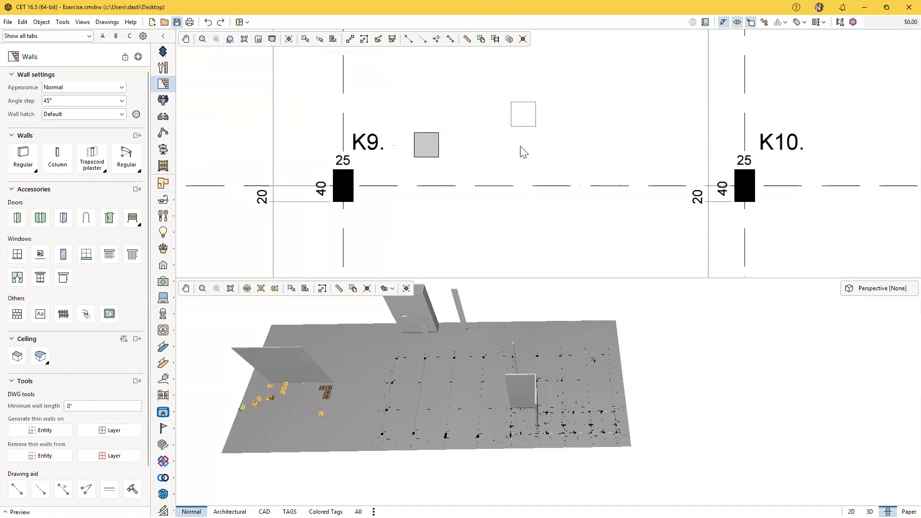
# Move the column up so it sits level with the help-line square, on its left side
pyautogui.scroll(1, 517, 127)
pyautogui.moveTo(405, 148); pyautogui.dragTo(463, 113)
pyautogui.moveTo(409, 199); pyautogui.dragTo(415, 234, button='middle')
pyautogui.scroll(4, 363, 222)
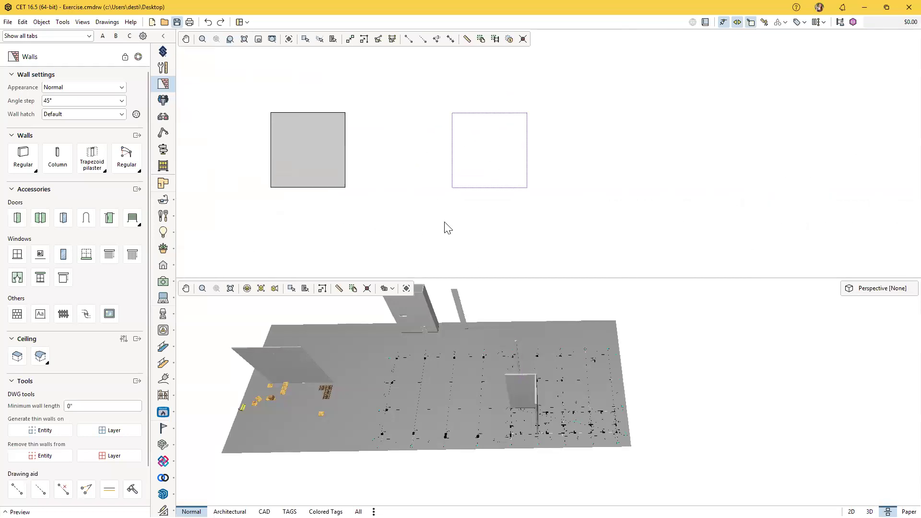
# Position the column exactly on the help-line square by snapping its upper-right corner to the square's upper-right corner
pyautogui.click(364, 40)
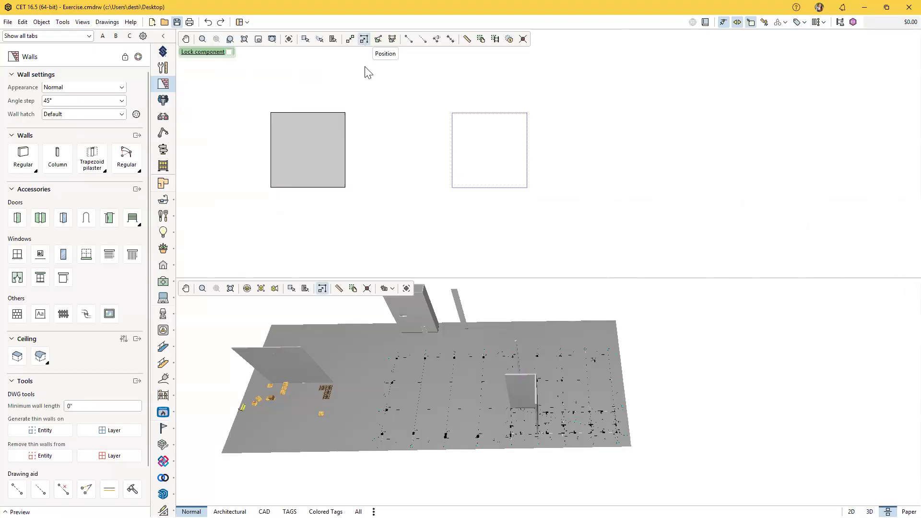
pyautogui.click(348, 115)
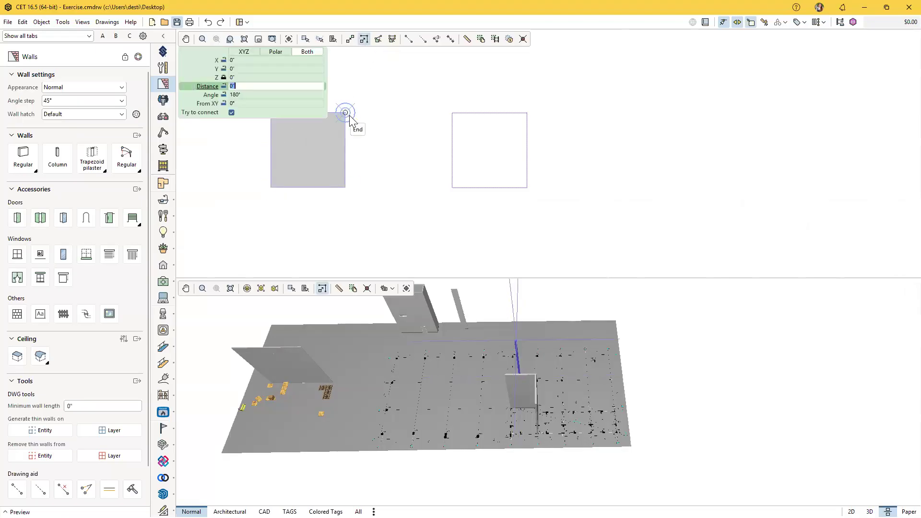
pyautogui.click(528, 117)
pyautogui.press('Escape')
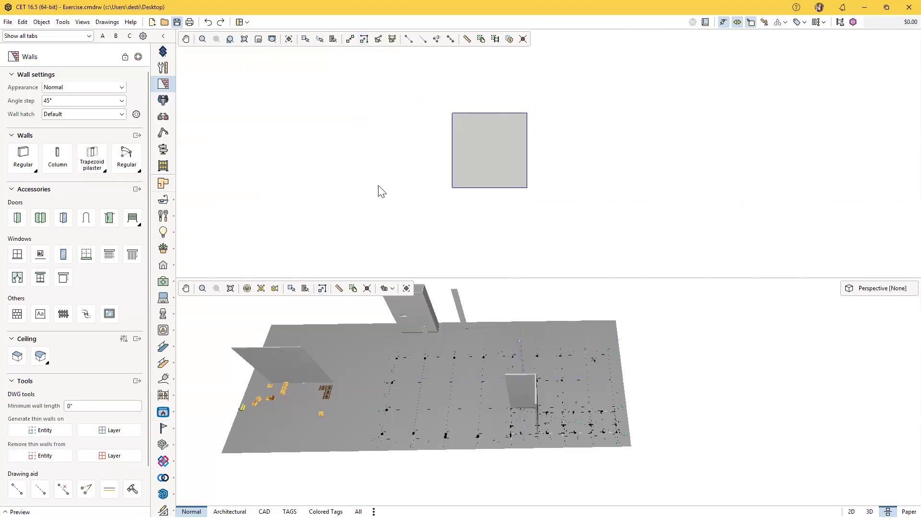
# Move the column off the help-line square, back to the square's left side
pyautogui.click(484, 147)
pyautogui.moveTo(476, 185); pyautogui.dragTo(348, 203)
pyautogui.scroll(-3, 347, 204)
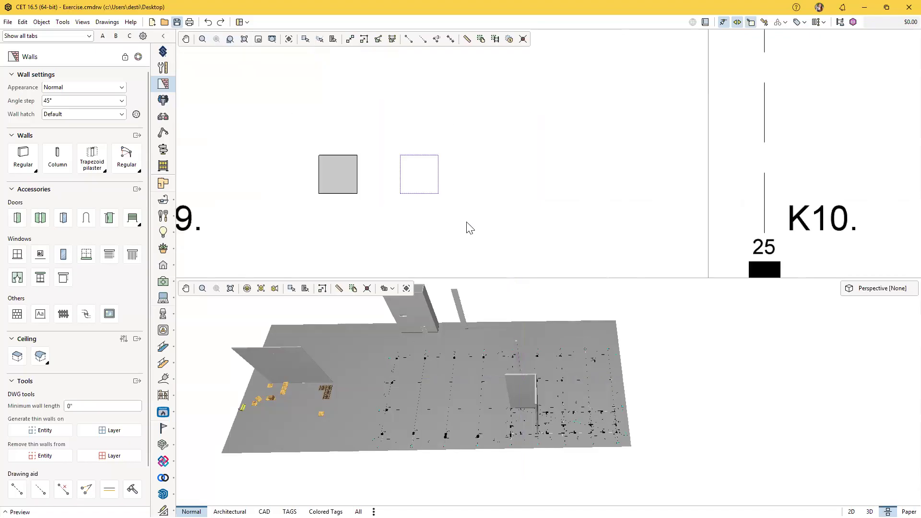
# Copy the help-line square and paste two copies in a row to its right
pyautogui.moveTo(387, 138)
pyautogui.mouseDown(button='middle')
pyautogui.moveTo(320, 79)
pyautogui.moveTo(395, 130)
pyautogui.mouseUp(button='middle')
pyautogui.click(422, 153)
pyautogui.hotkey('ctrl', 'v')
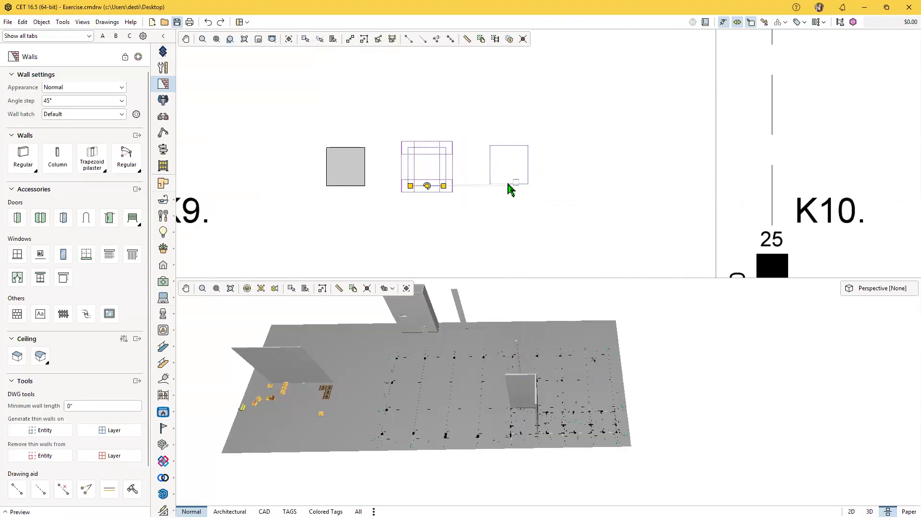
pyautogui.click(506, 185)
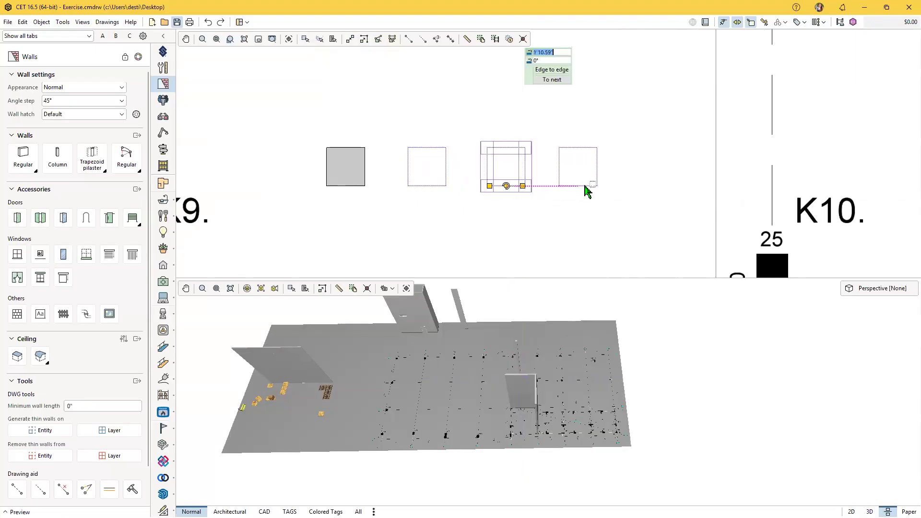
pyautogui.click(585, 186)
pyautogui.press('Escape')
# Paste three more copies of the help-line square in a second row above the first
pyautogui.moveTo(574, 100); pyautogui.dragTo(580, 127, button='middle')
pyautogui.click(565, 122)
pyautogui.click(497, 124)
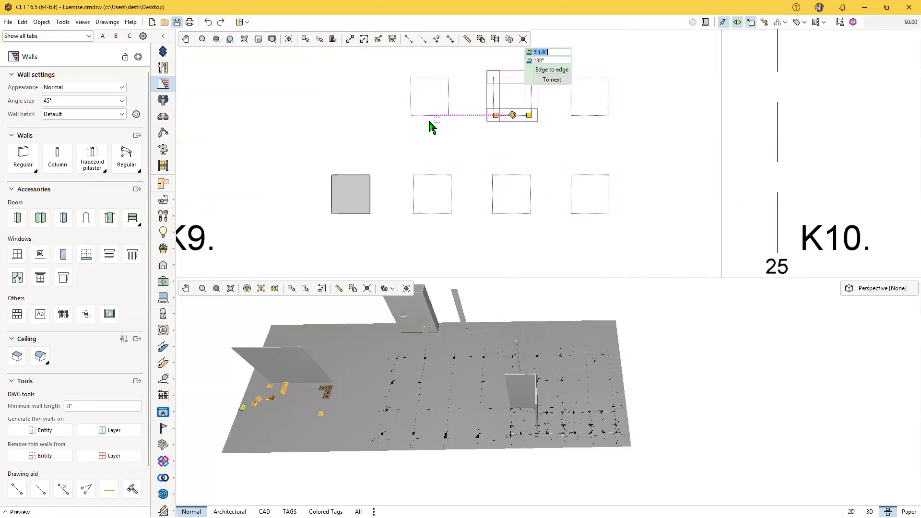
pyautogui.click(430, 125)
pyautogui.press('Escape')
pyautogui.press('Escape')
# Copy the grey column with a base point at its lower-right corner
pyautogui.scroll(2, 429, 223)
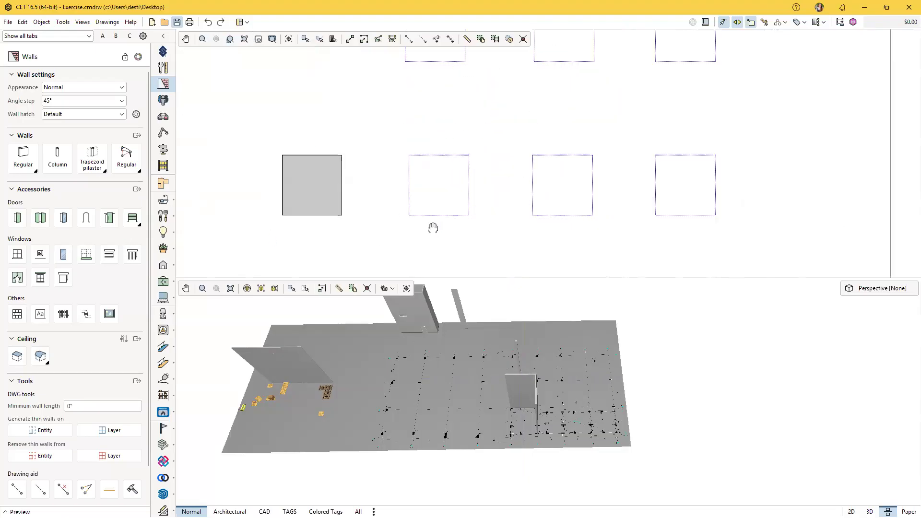
pyautogui.moveTo(432, 226); pyautogui.dragTo(372, 248, button='middle')
pyautogui.scroll(-1, 372, 248)
pyautogui.moveTo(312, 232); pyautogui.dragTo(309, 212, button='middle')
pyautogui.scroll(-1, 326, 214)
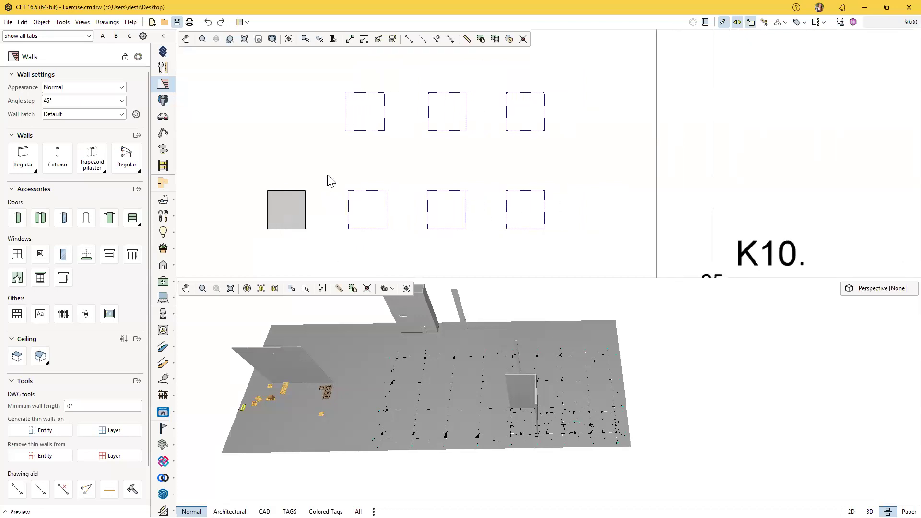
pyautogui.click(23, 23)
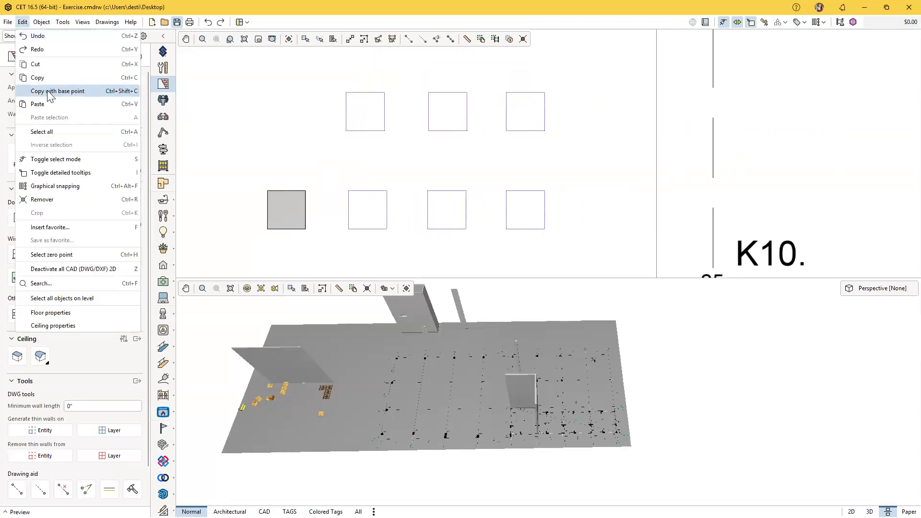
pyautogui.click(119, 91)
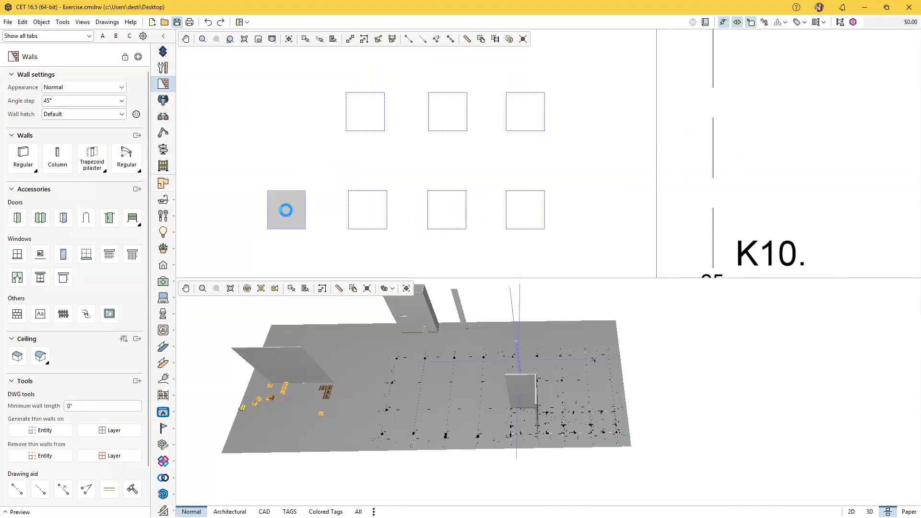
pyautogui.scroll(1, 286, 210)
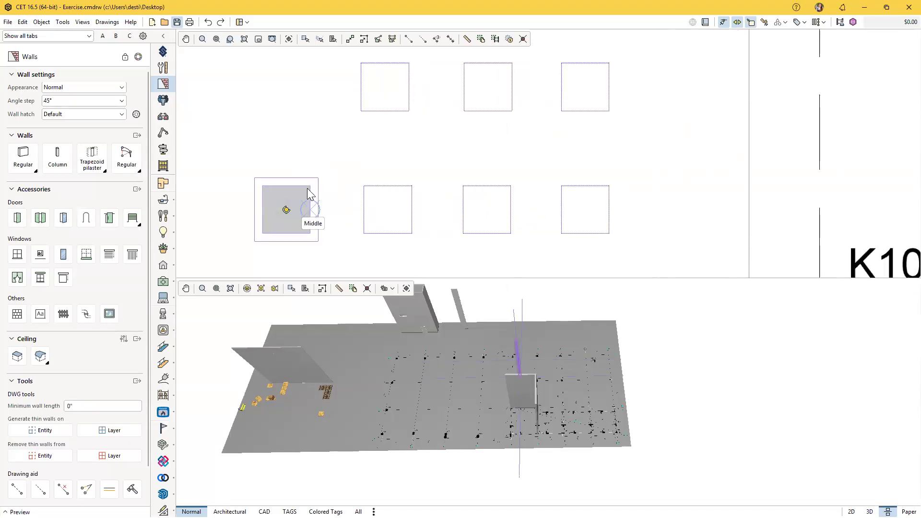
pyautogui.click(312, 235)
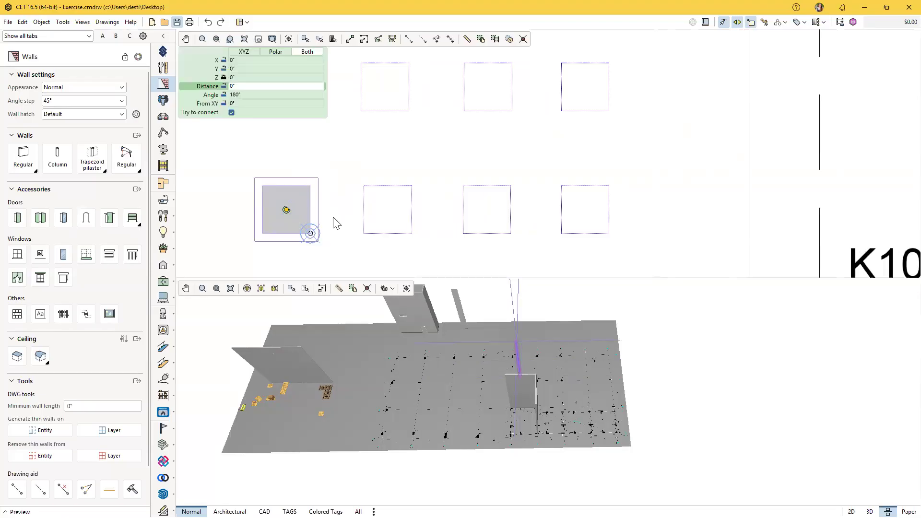
# Paste the column onto all six help-line squares, snapping the base point to each square's lower-right corner
pyautogui.click(412, 234)
pyautogui.click(512, 234)
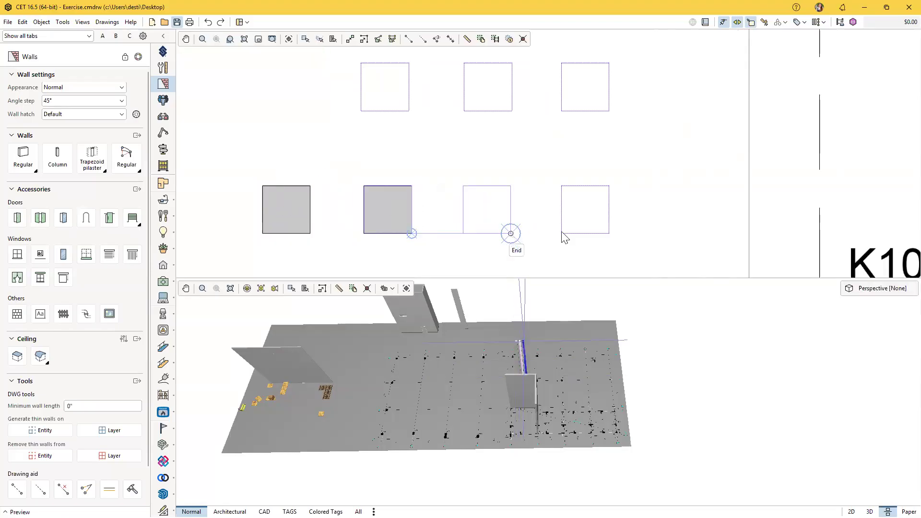
pyautogui.click(609, 234)
pyautogui.click(609, 111)
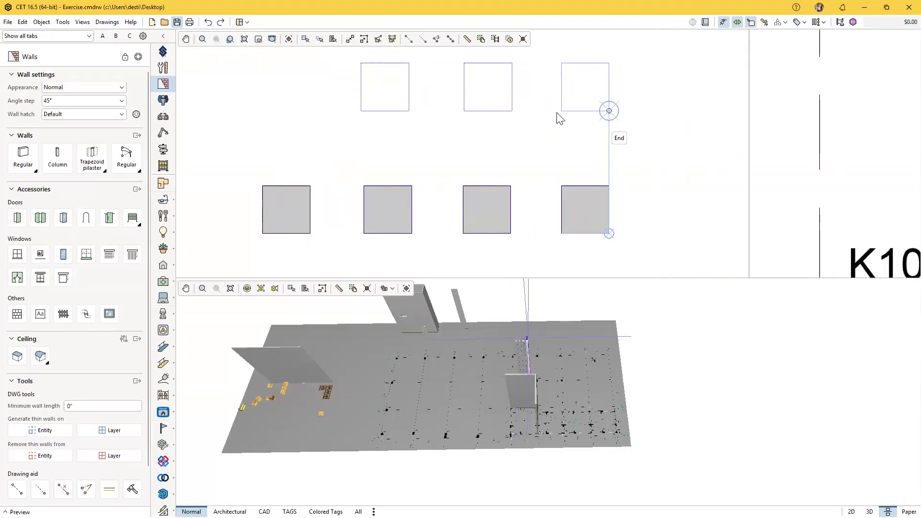
pyautogui.click(512, 110)
pyautogui.click(409, 111)
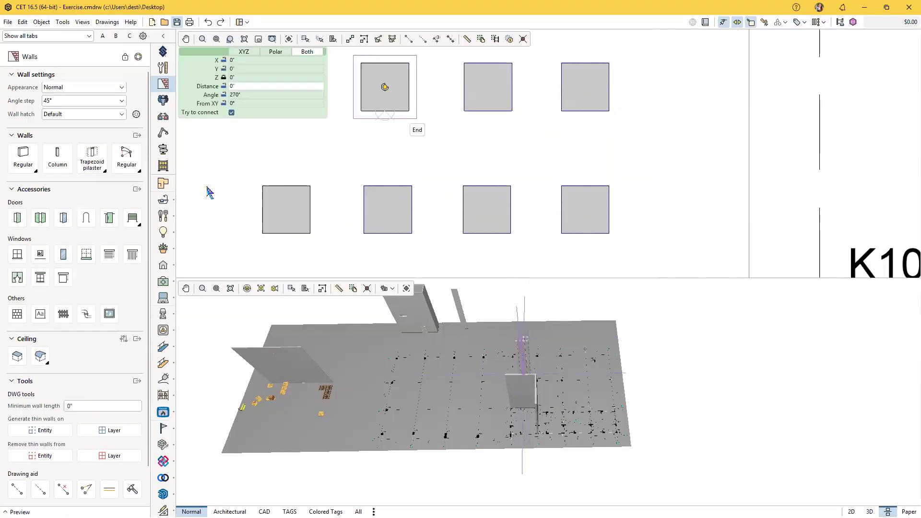
pyautogui.press('Escape')
# Examine the copied columns in the 3D view and their position relative to the plan's grid
pyautogui.scroll(3, 513, 368)
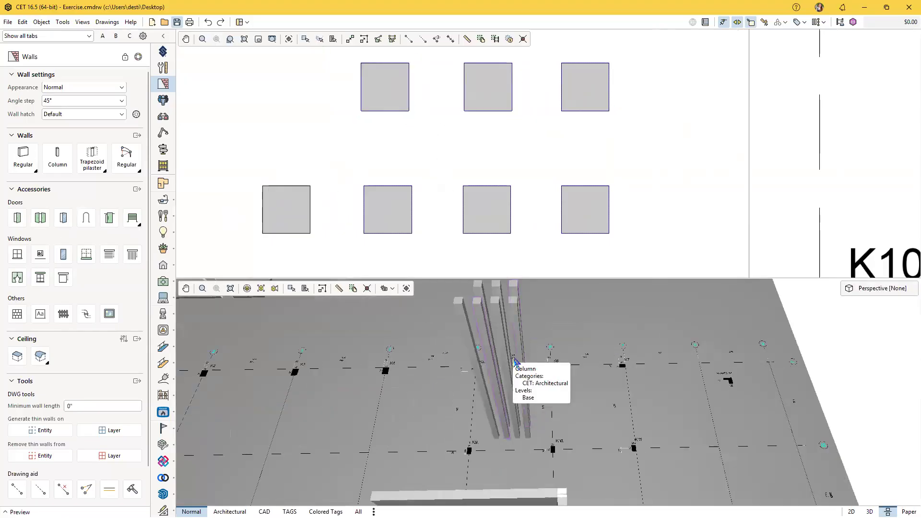
pyautogui.scroll(-2, 455, 147)
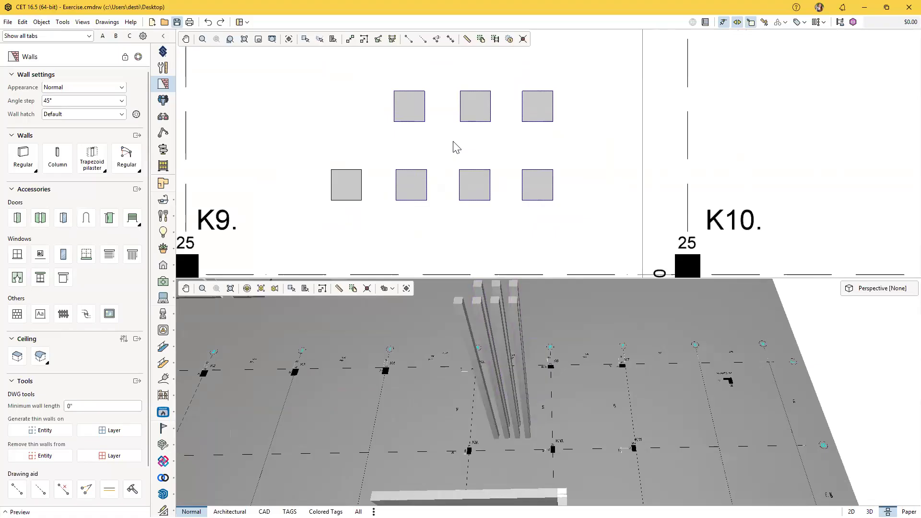
pyautogui.scroll(-4, 451, 146)
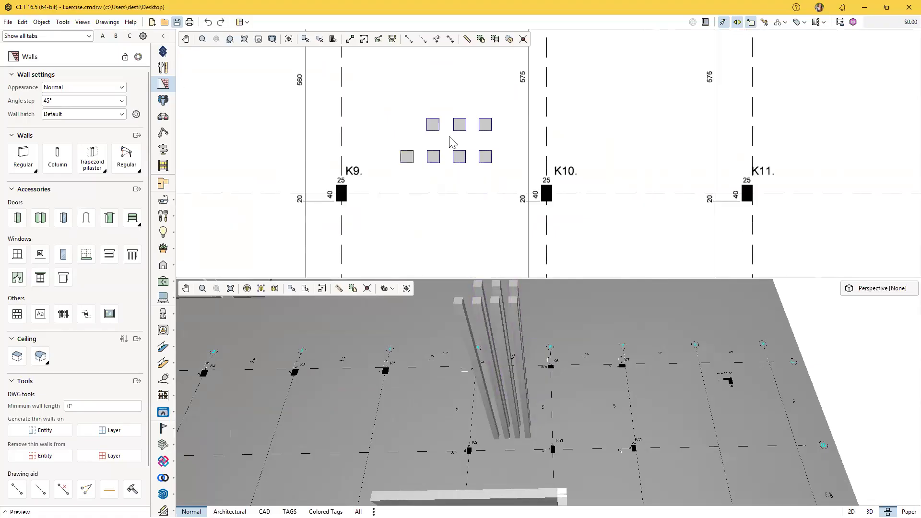
pyautogui.scroll(1, 457, 240)
pyautogui.moveTo(457, 240); pyautogui.dragTo(478, 276, button='middle')
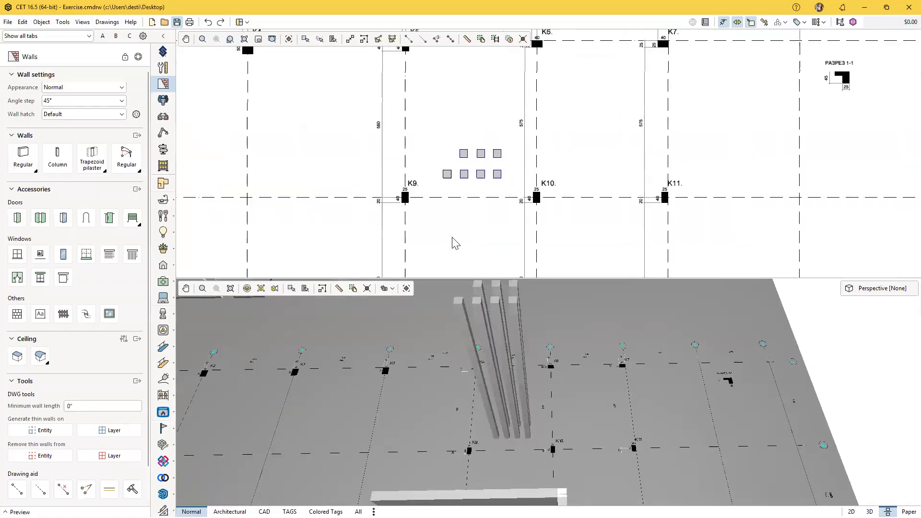
pyautogui.moveTo(445, 216); pyautogui.dragTo(470, 249, button='middle')
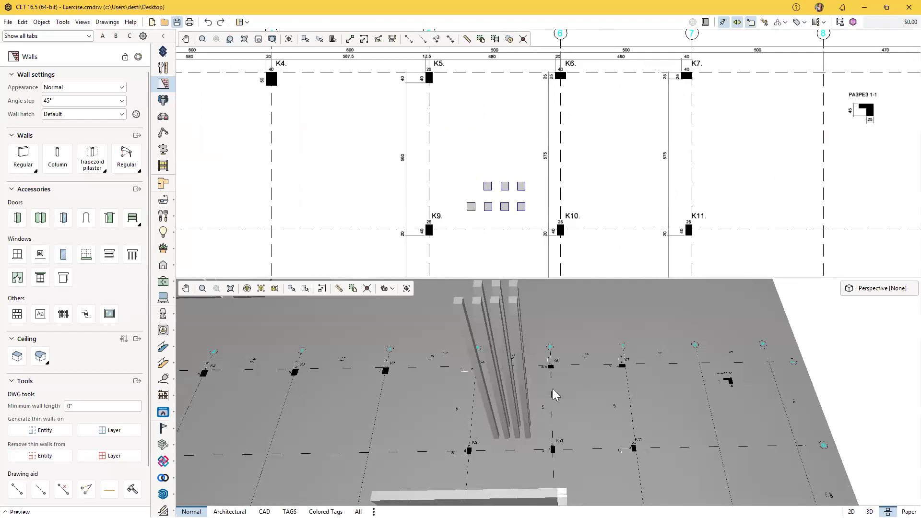
pyautogui.scroll(-2, 554, 389)
pyautogui.scroll(3, 449, 411)
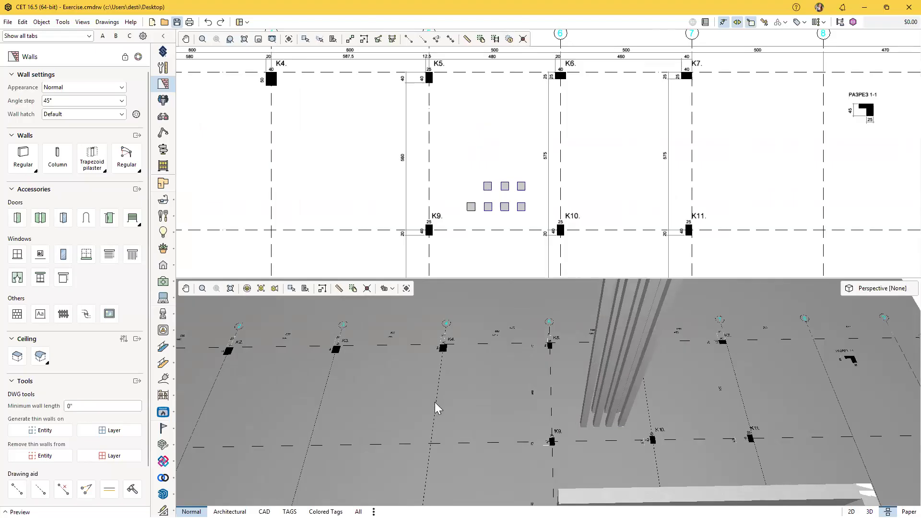
# Generate thin walls on the CAD entity that outlines column K1 in the floor plan
pyautogui.scroll(-1, 81, 377)
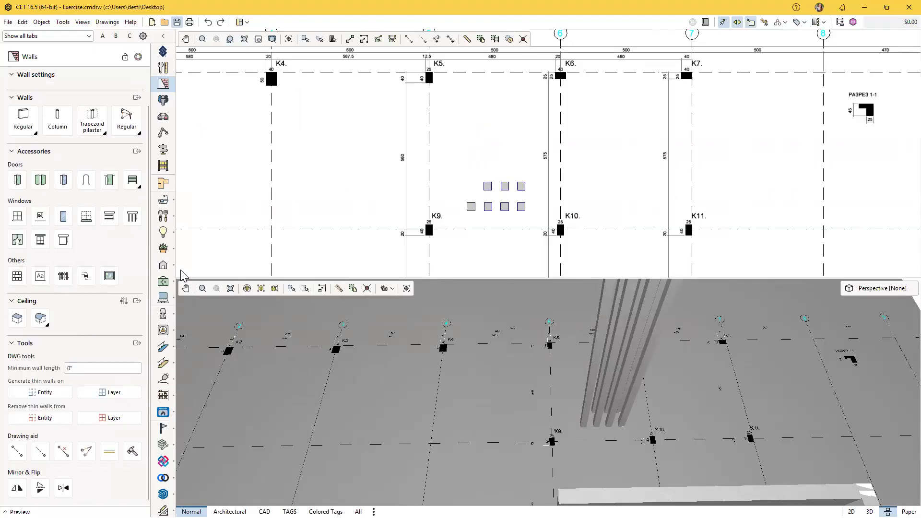
pyautogui.scroll(-2, 499, 182)
pyautogui.scroll(-1, 763, 134)
pyautogui.scroll(2, 401, 158)
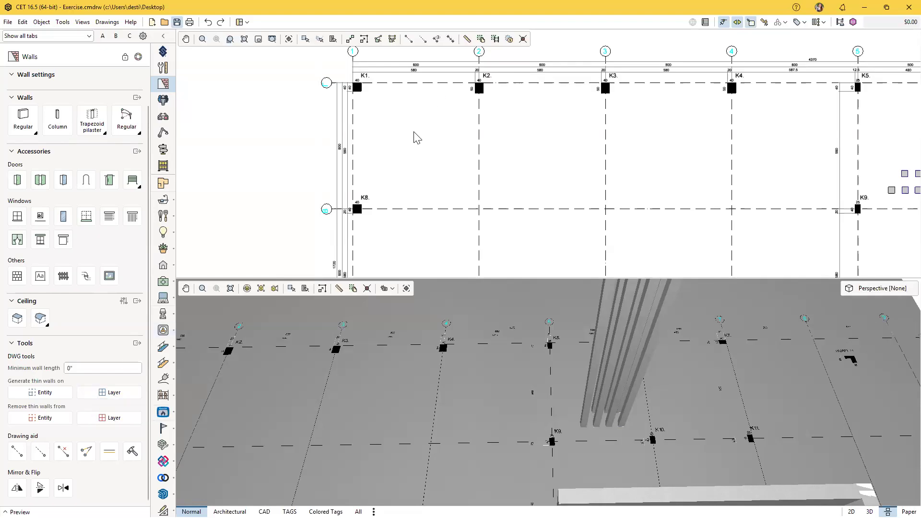
pyautogui.scroll(3, 438, 152)
pyautogui.scroll(1, 370, 181)
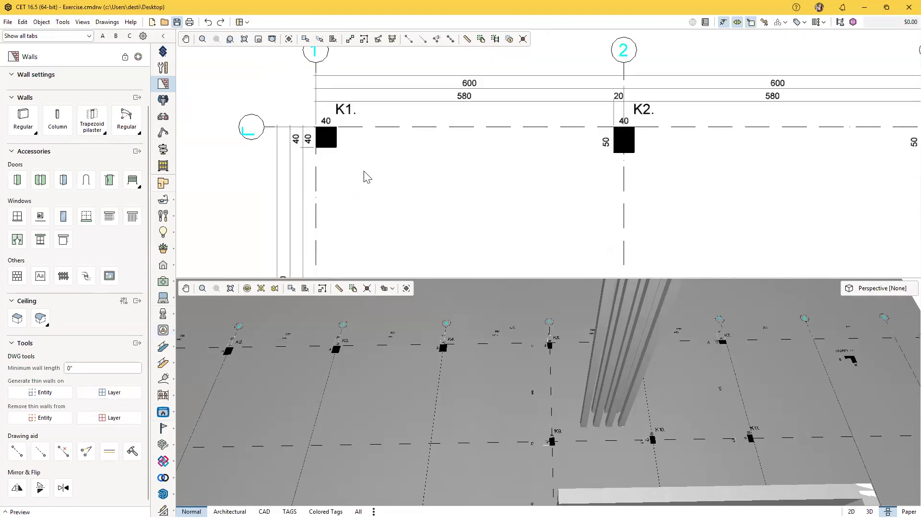
pyautogui.scroll(2, 367, 184)
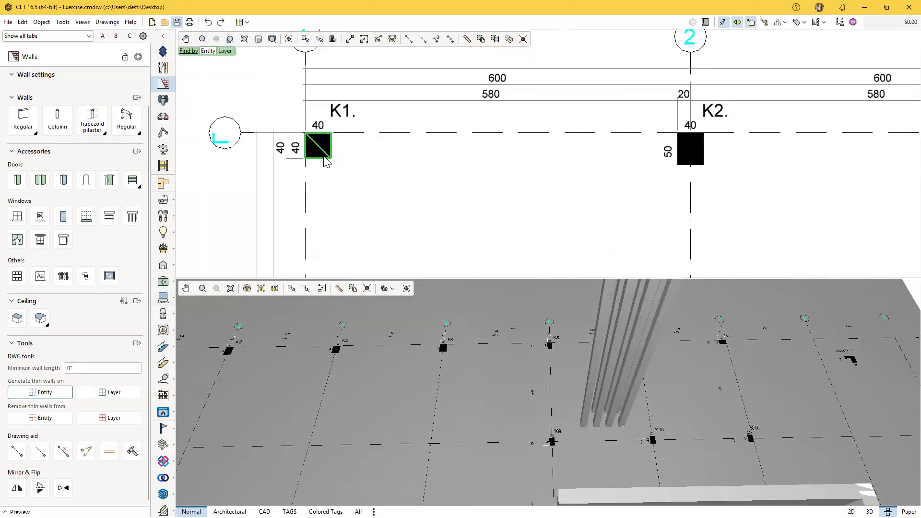
pyautogui.scroll(-4, 406, 373)
pyautogui.moveTo(351, 383); pyautogui.dragTo(462, 377, button='middle')
pyautogui.scroll(5, 408, 365)
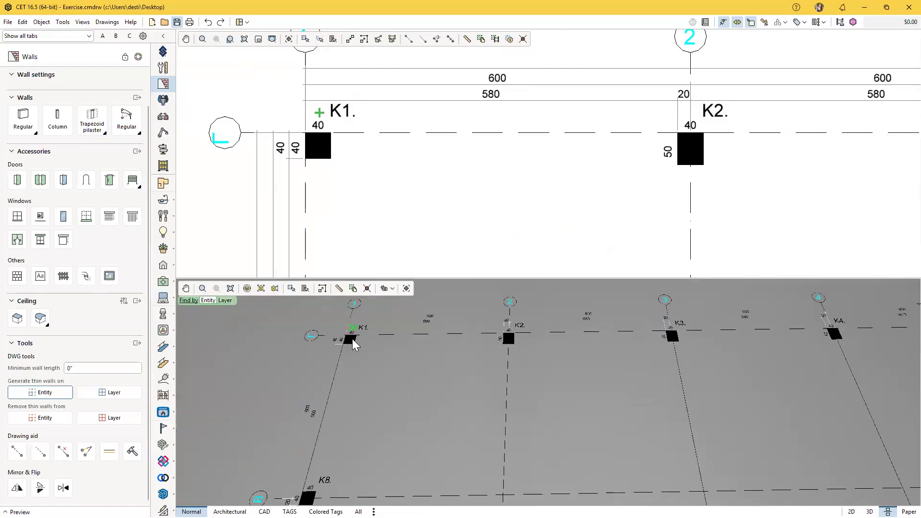
pyautogui.click(319, 150)
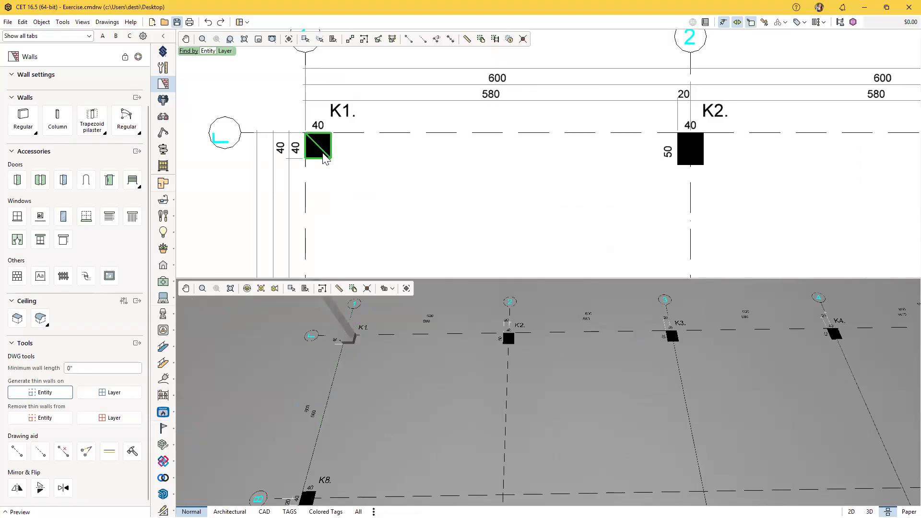
# Generate thin walls on the whole column layer k_solid_k of the floor plan
pyautogui.moveTo(433, 408); pyautogui.dragTo(545, 398, button='middle')
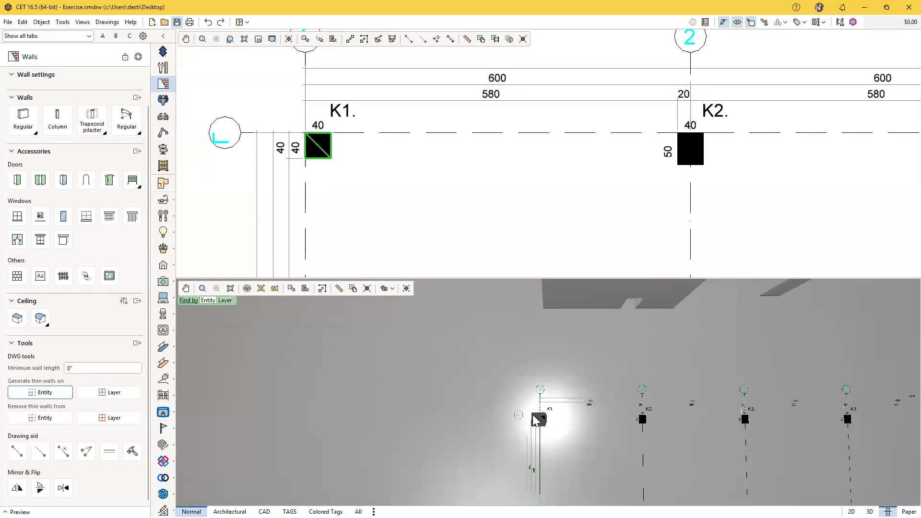
pyautogui.moveTo(538, 422); pyautogui.dragTo(495, 404, button='middle')
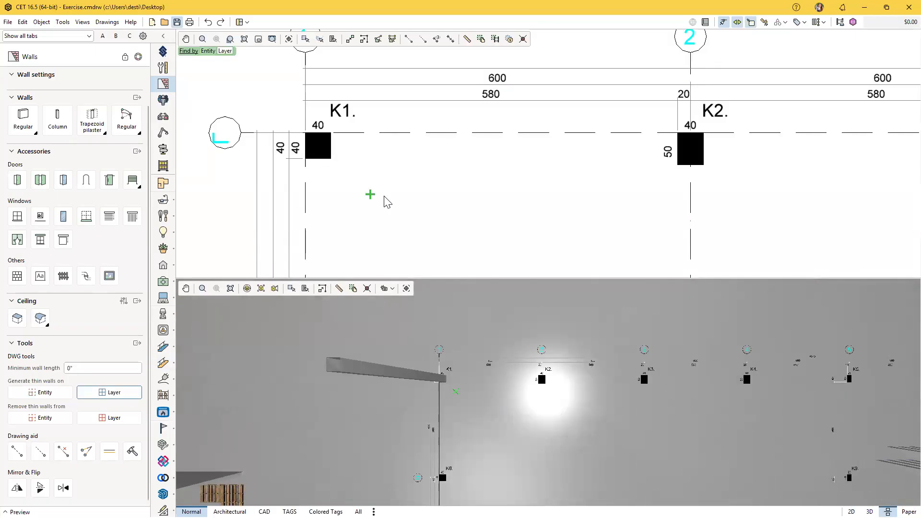
pyautogui.scroll(-2, 384, 199)
pyautogui.scroll(-5, 577, 180)
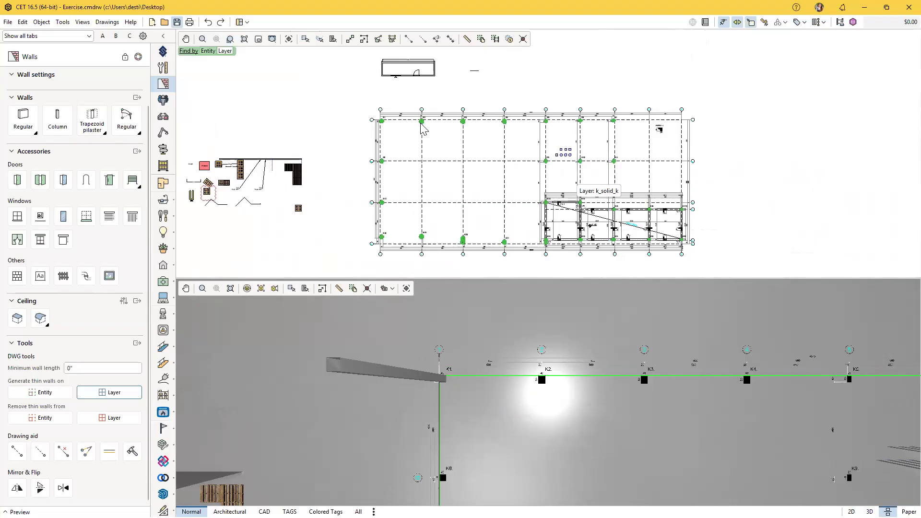
pyautogui.click(422, 126)
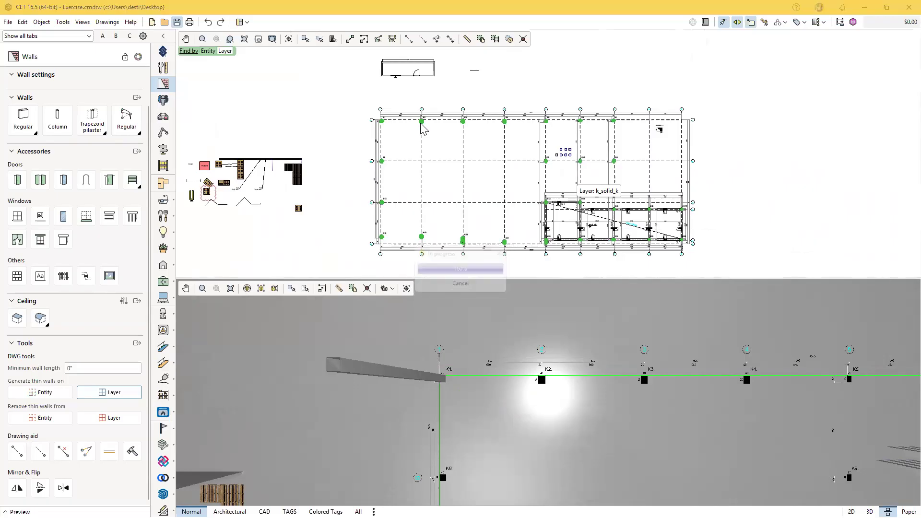
# Generate thin walls on the k_gredi layer around columns K13 to K26, and end the command
pyautogui.scroll(-4, 394, 397)
pyautogui.scroll(6, 398, 407)
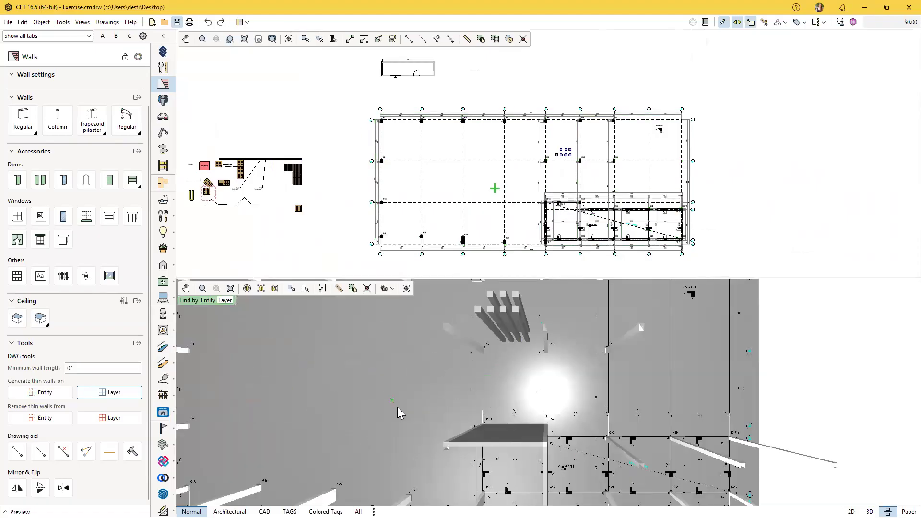
pyautogui.moveTo(432, 403)
pyautogui.mouseDown(button='middle')
pyautogui.moveTo(424, 386)
pyautogui.moveTo(601, 415)
pyautogui.moveTo(668, 360)
pyautogui.moveTo(619, 393)
pyautogui.moveTo(472, 429)
pyautogui.moveTo(493, 448)
pyautogui.moveTo(475, 393)
pyautogui.moveTo(610, 456)
pyautogui.moveTo(514, 417)
pyautogui.moveTo(576, 427)
pyautogui.moveTo(607, 442)
pyautogui.moveTo(462, 420)
pyautogui.moveTo(462, 411)
pyautogui.moveTo(542, 428)
pyautogui.moveTo(566, 370)
pyautogui.moveTo(458, 374)
pyautogui.mouseUp(button='middle')
pyautogui.scroll(-6, 424, 388)
pyautogui.scroll(4, 666, 362)
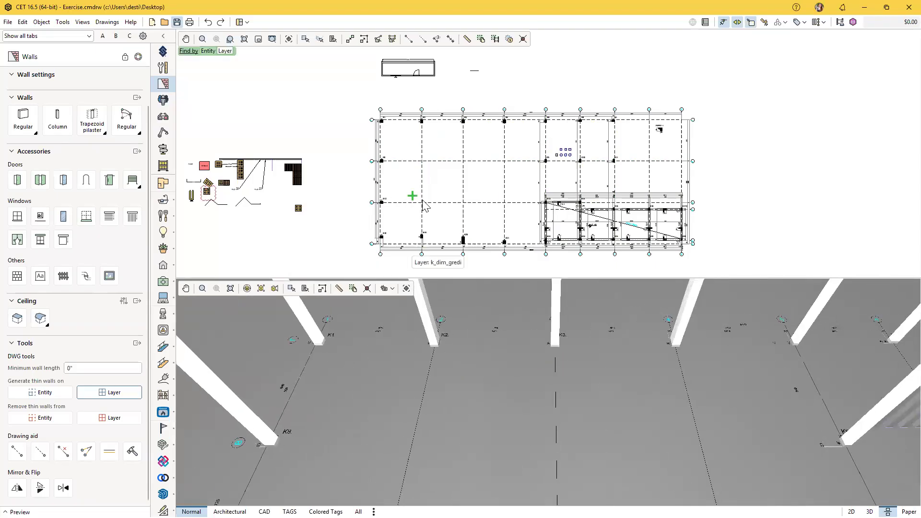
pyautogui.scroll(3, 424, 204)
pyautogui.moveTo(419, 205); pyautogui.dragTo(302, 84, button='middle')
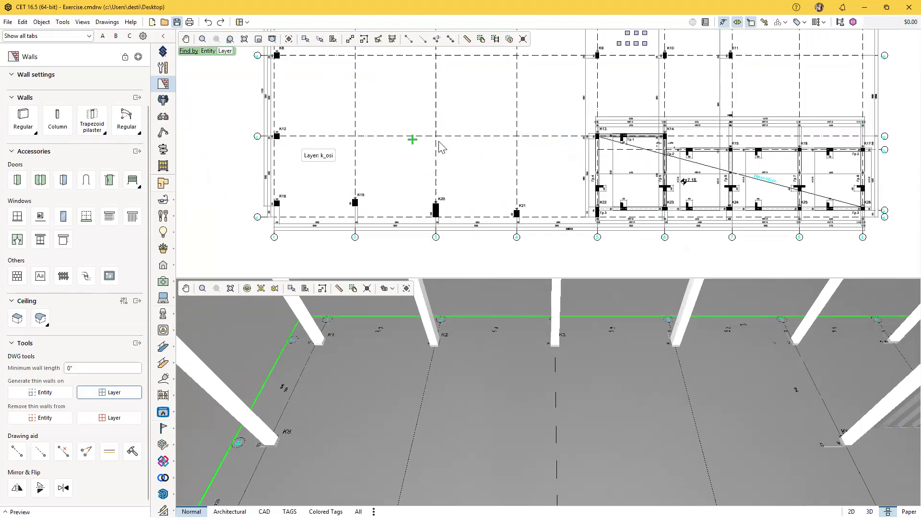
pyautogui.moveTo(465, 139); pyautogui.dragTo(413, 189, button='middle')
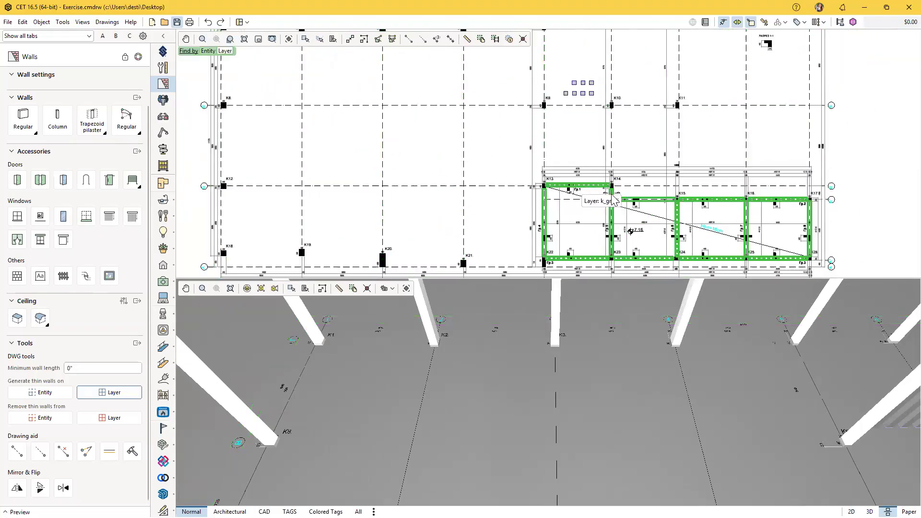
pyautogui.moveTo(654, 201); pyautogui.dragTo(402, 164, button='middle')
pyautogui.click(403, 166)
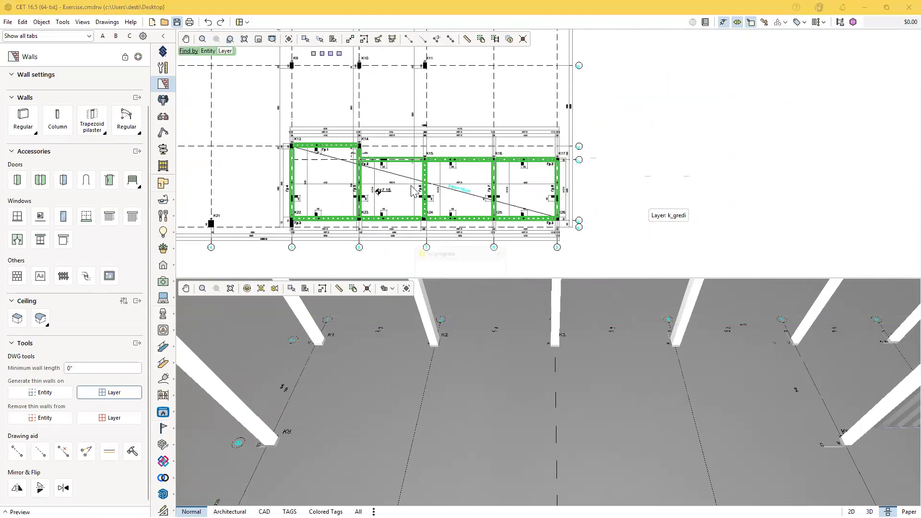
pyautogui.scroll(1, 553, 399)
pyautogui.rightClick(553, 400)
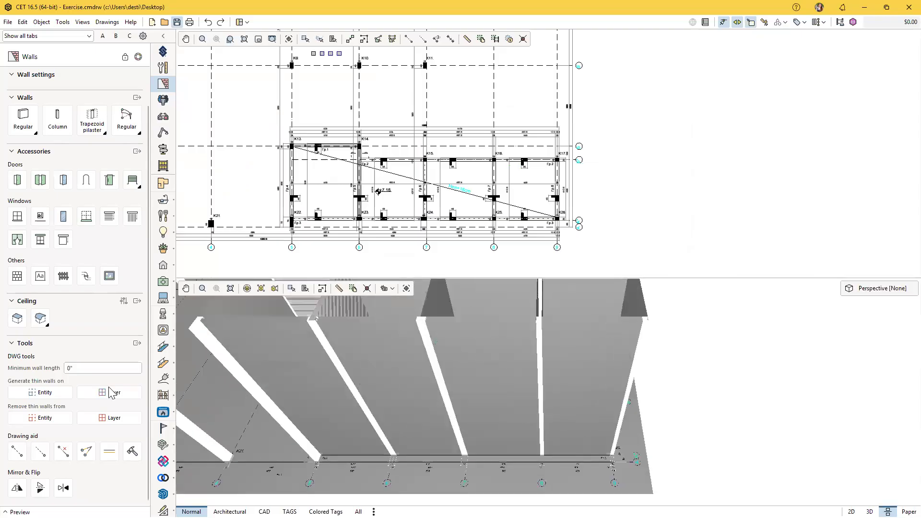
# Inspect the generated thin walls and columns from several angles in the 3D view
pyautogui.moveTo(452, 382); pyautogui.dragTo(380, 356, button='middle')
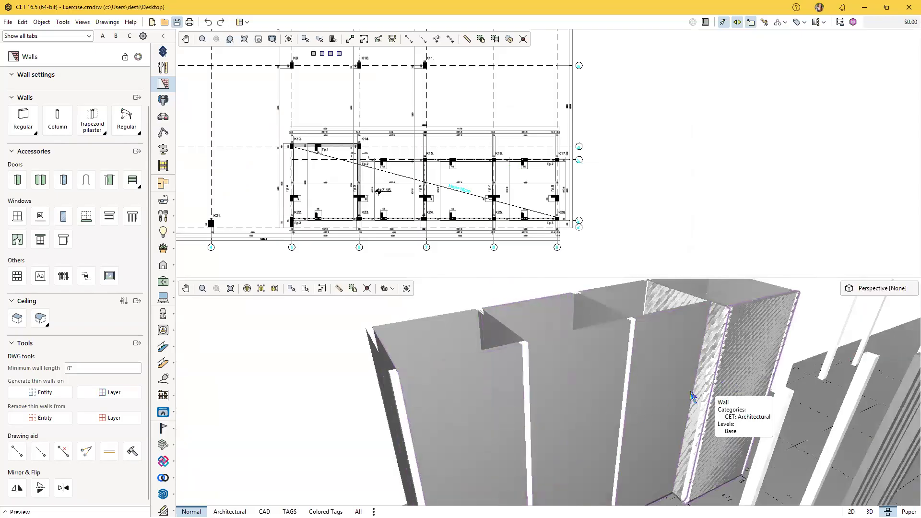
pyautogui.moveTo(447, 384); pyautogui.dragTo(422, 393, button='middle')
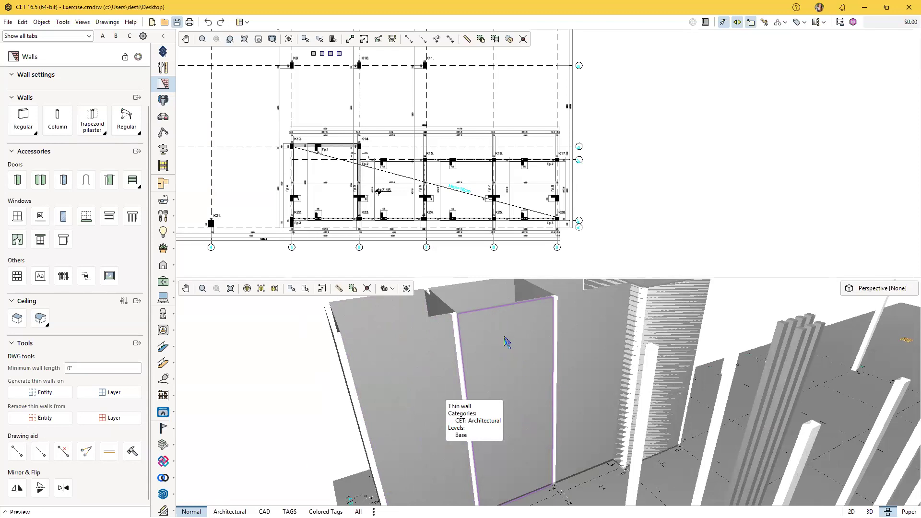
pyautogui.moveTo(606, 419); pyautogui.dragTo(628, 412, button='middle')
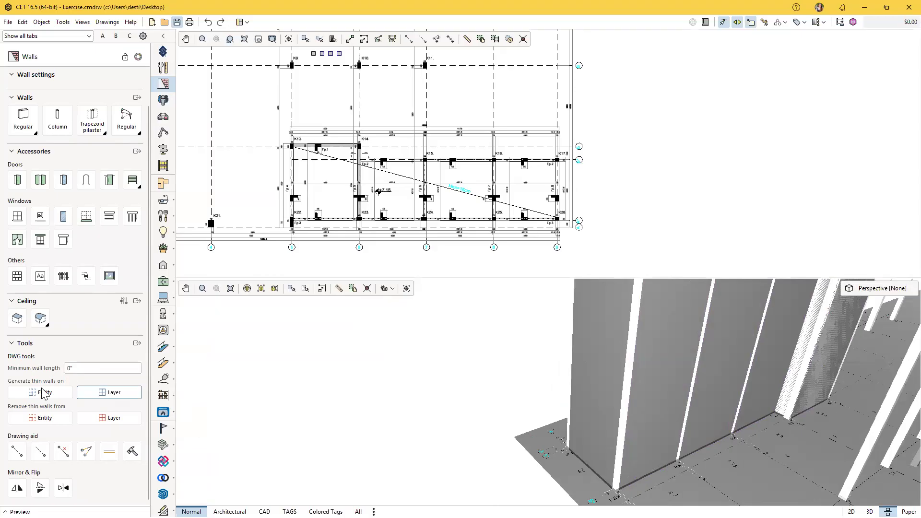
pyautogui.scroll(-5, 437, 402)
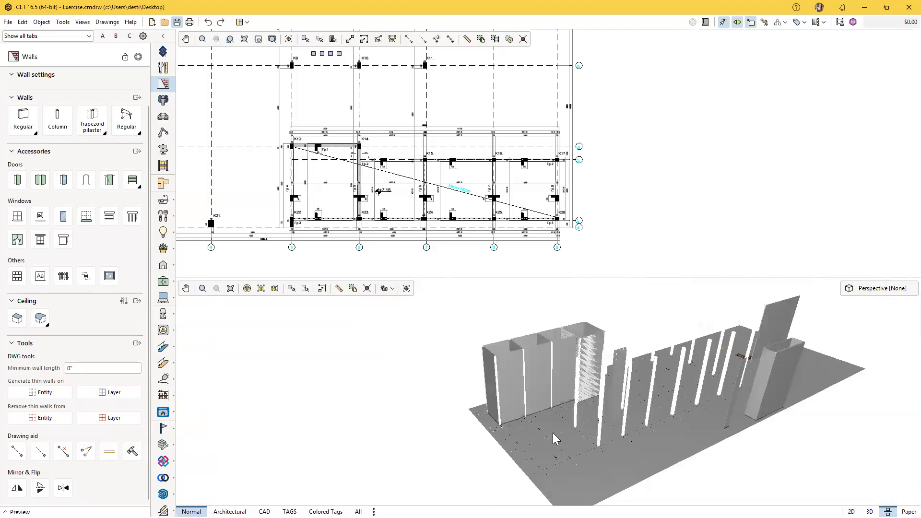
# Examine the generated walls in the 3D view and the full column layout in the floor plan
pyautogui.moveTo(429, 429); pyautogui.dragTo(399, 456, button='middle')
pyautogui.scroll(-5, 543, 451)
pyautogui.scroll(5, 546, 454)
pyautogui.scroll(-2, 560, 446)
pyautogui.scroll(1, 371, 130)
pyautogui.scroll(-2, 370, 128)
pyautogui.moveTo(370, 126); pyautogui.dragTo(534, 186, button='middle')
pyautogui.scroll(-1, 534, 184)
pyautogui.moveTo(477, 184); pyautogui.dragTo(504, 178, button='middle')
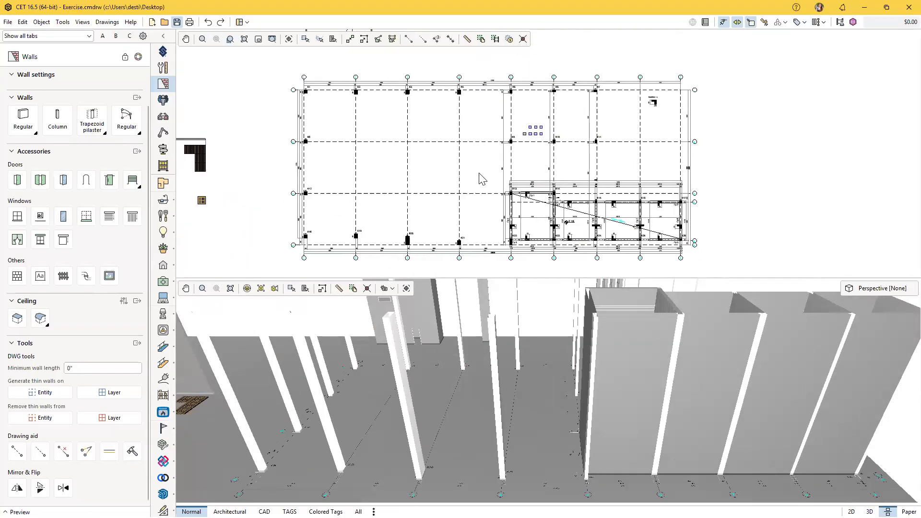
pyautogui.scroll(1, 504, 169)
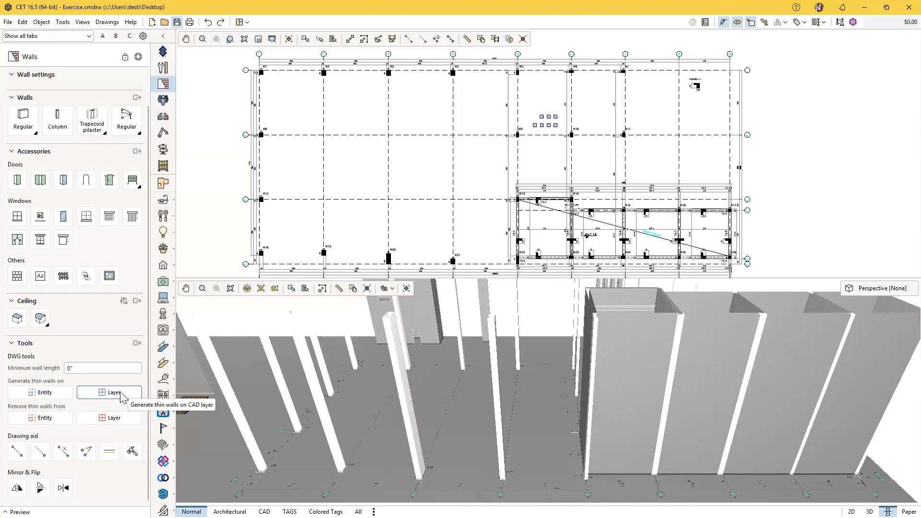
# Try the thin-wall command on individual CAD entities of the floor plan, and undo the last change
pyautogui.click(48, 397)
pyautogui.moveTo(362, 192); pyautogui.dragTo(217, 188)
pyautogui.moveTo(155, 185); pyautogui.dragTo(47, 208)
pyautogui.press('Escape')
pyautogui.hotkey('ctrl', 'z')
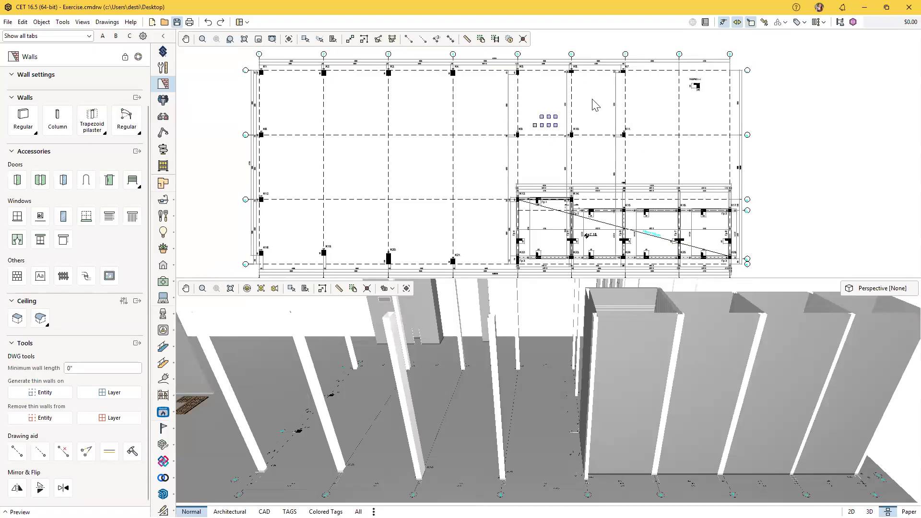
# Try to generate thin walls on the CAD entities around columns K5 to K11 with a window selection
pyautogui.moveTo(592, 99); pyautogui.dragTo(541, 121, button='middle')
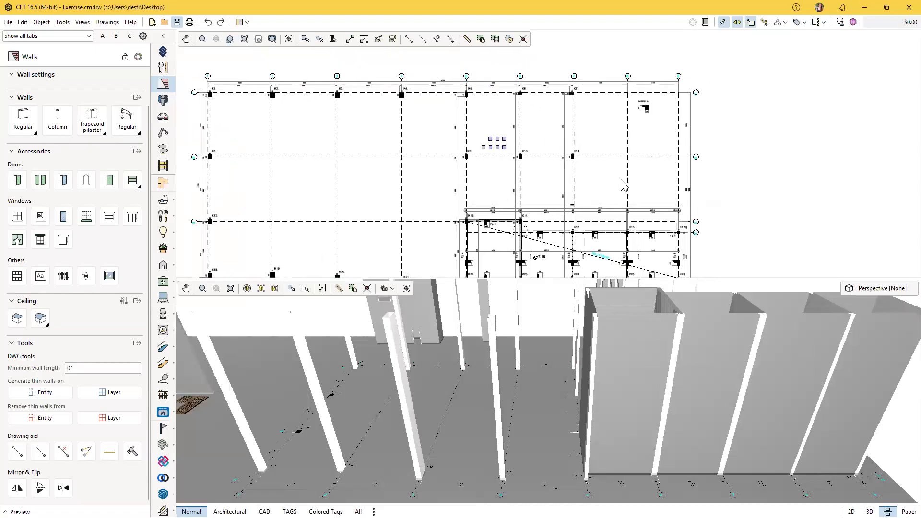
pyautogui.click(45, 393)
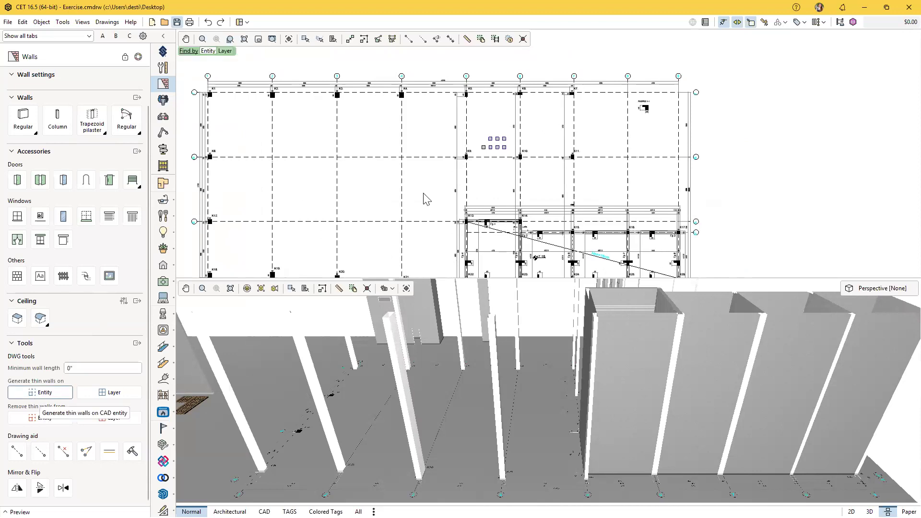
pyautogui.moveTo(440, 66); pyautogui.dragTo(604, 180)
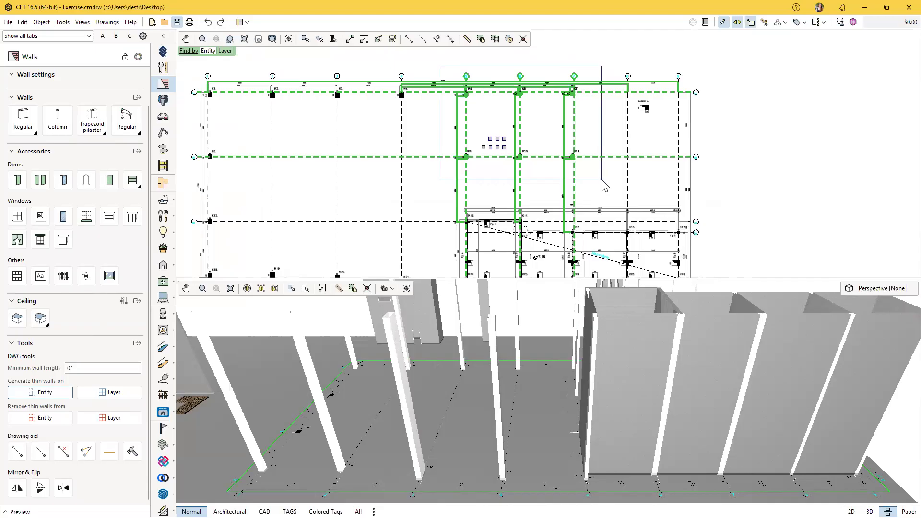
pyautogui.moveTo(603, 180); pyautogui.dragTo(350, 156)
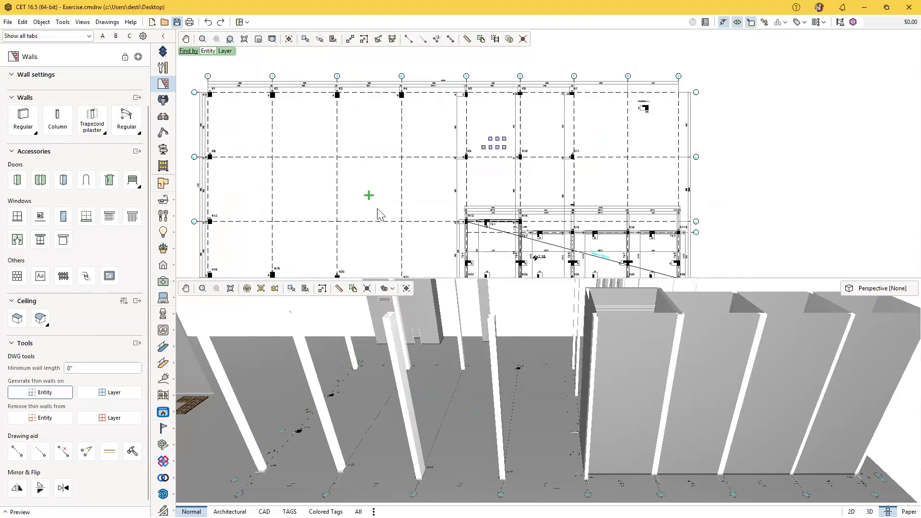
# Remove the thin walls from the CAD layer around columns K13 to K26, and end the command
pyautogui.scroll(-3, 522, 458)
pyautogui.scroll(5, 554, 439)
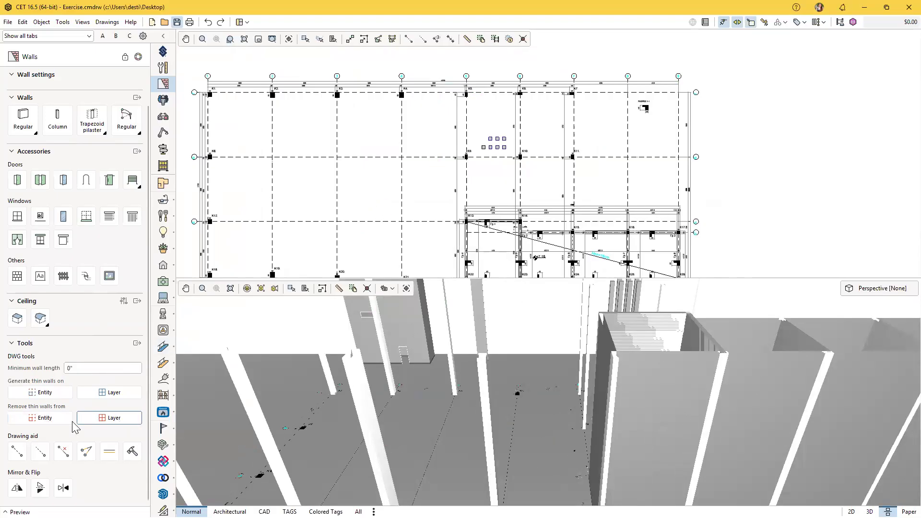
pyautogui.click(107, 421)
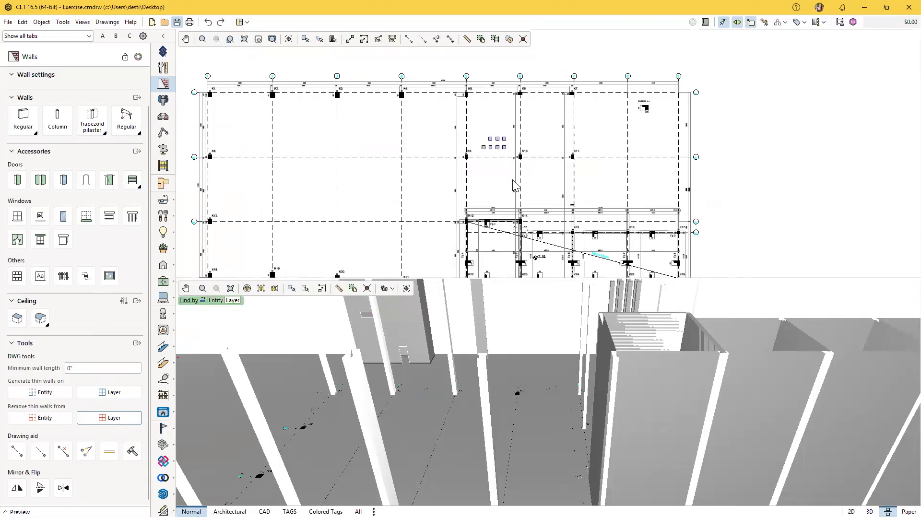
pyautogui.click(507, 225)
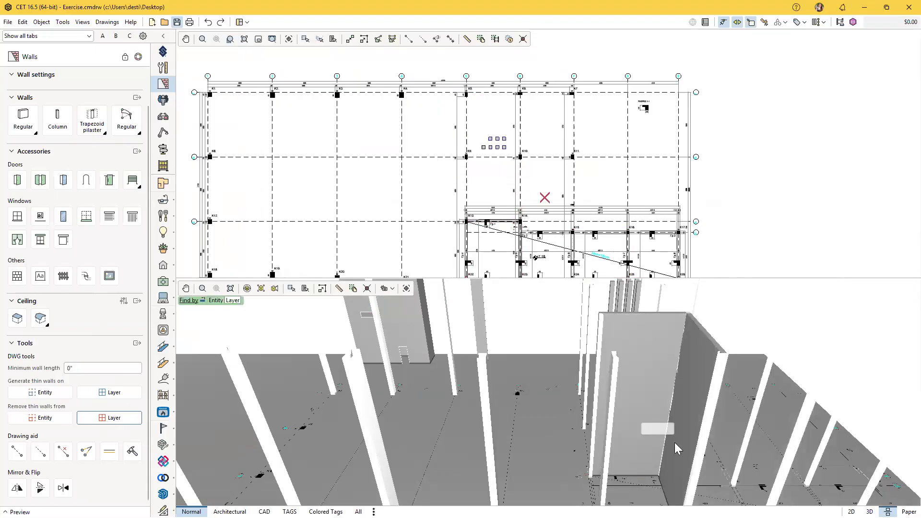
pyautogui.moveTo(616, 261); pyautogui.dragTo(515, 187, button='middle')
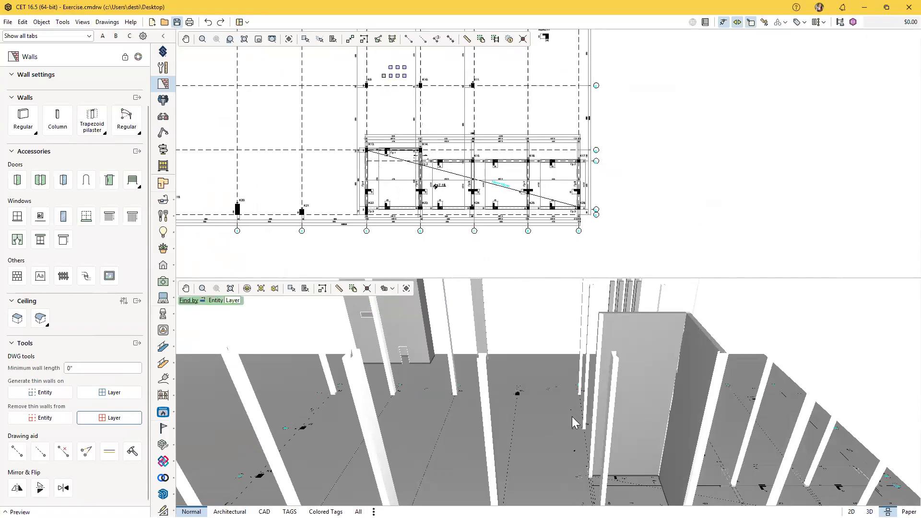
pyautogui.scroll(-5, 586, 430)
pyautogui.moveTo(562, 439); pyautogui.dragTo(534, 451, button='middle')
pyautogui.scroll(3, 490, 456)
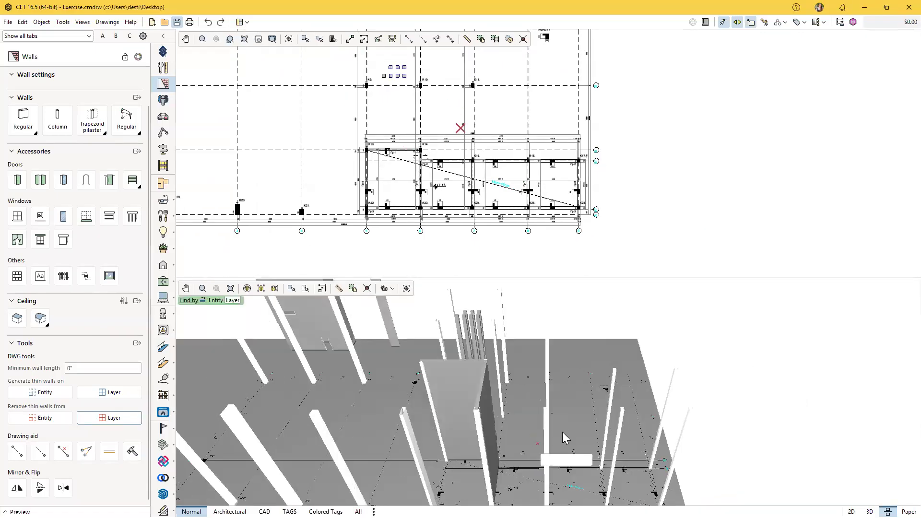
pyautogui.scroll(-3, 566, 456)
pyautogui.scroll(1, 588, 379)
pyautogui.scroll(-4, 418, 225)
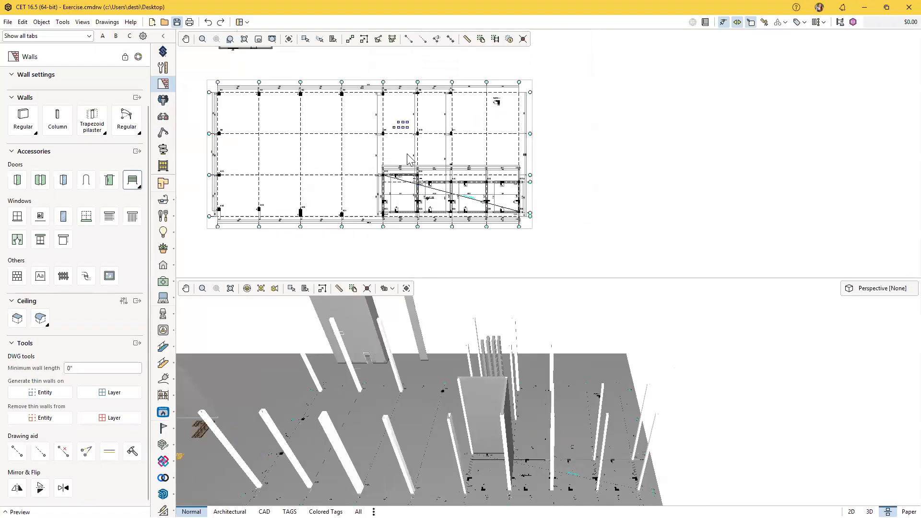
# Change the shape of the first column in the upper row of loose columns between K9 and K10 to Circular
pyautogui.scroll(6, 429, 159)
pyautogui.scroll(5, 523, 151)
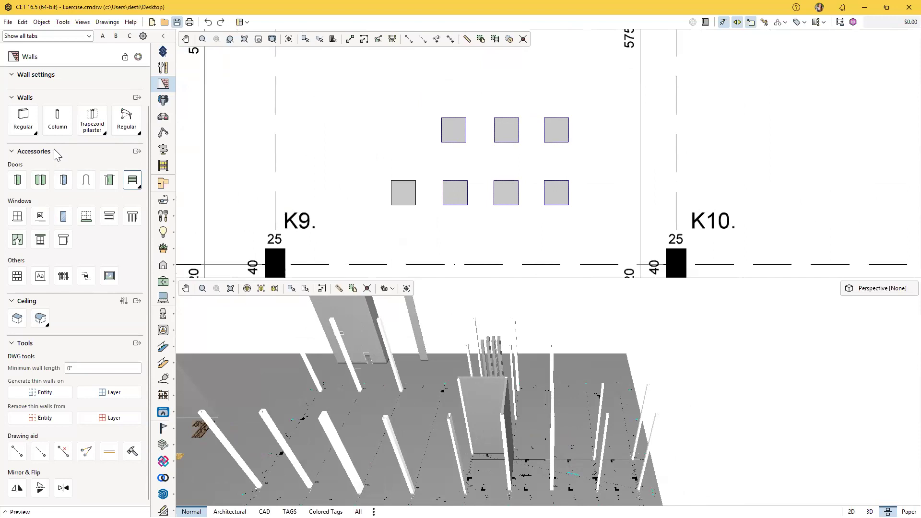
pyautogui.click(57, 119)
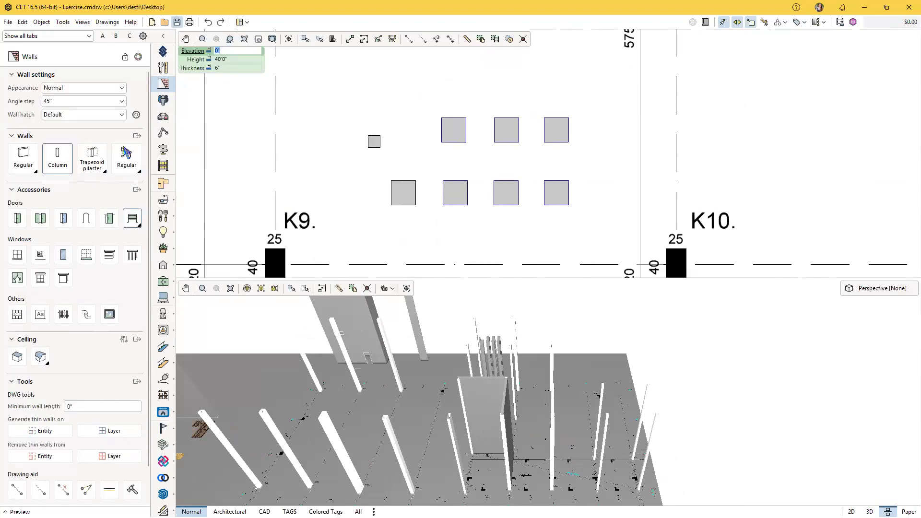
pyautogui.press('Escape')
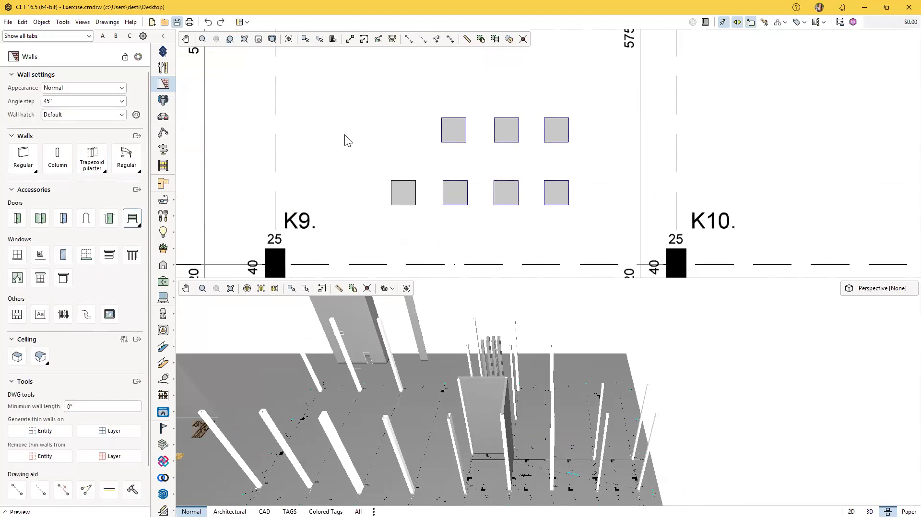
pyautogui.click(453, 130)
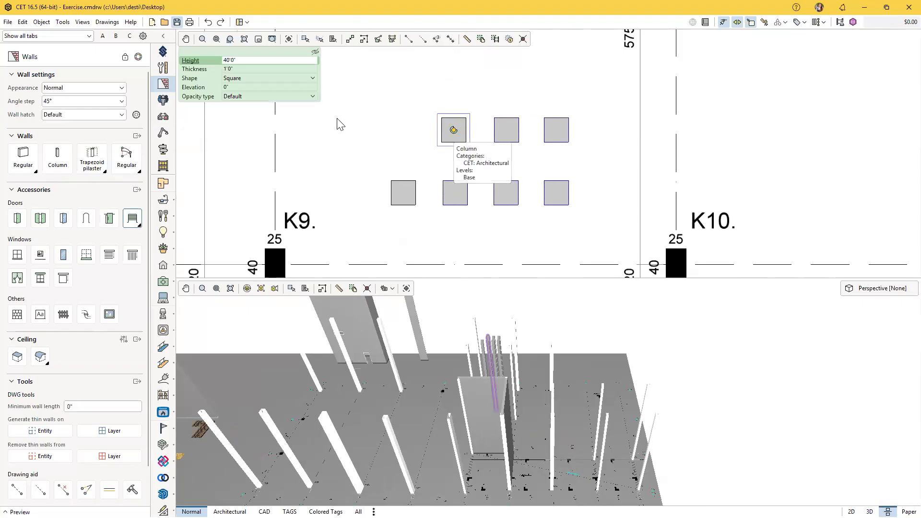
pyautogui.click(261, 78)
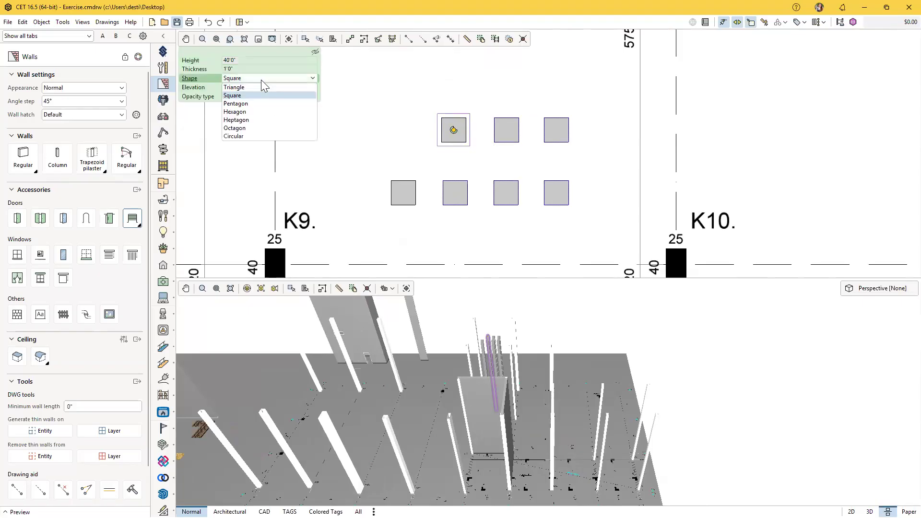
pyautogui.click(254, 136)
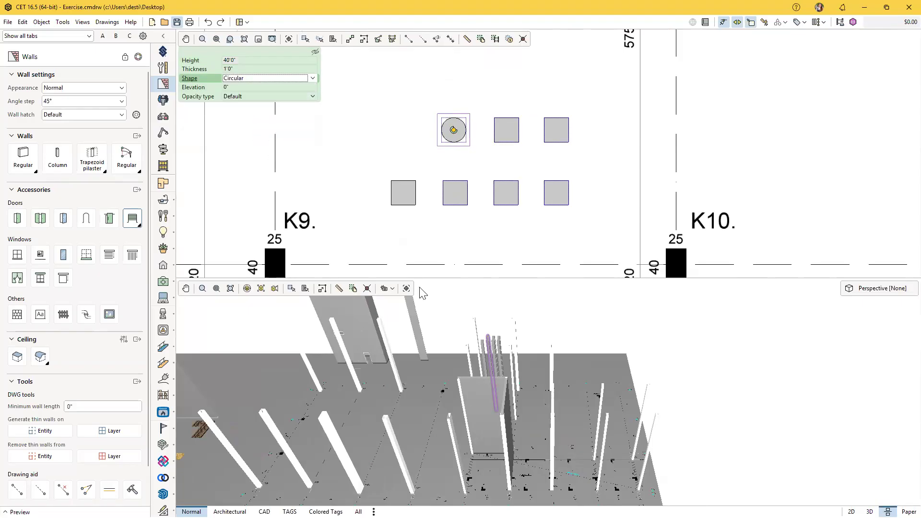
# Examine the circular column's base and its shape options up close in the 3D view
pyautogui.scroll(3, 486, 379)
pyautogui.scroll(5, 486, 379)
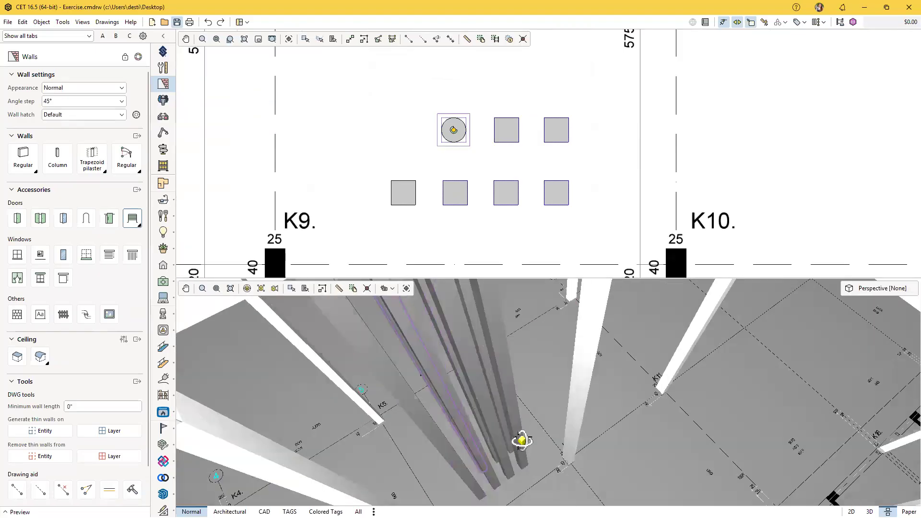
pyautogui.scroll(5, 556, 448)
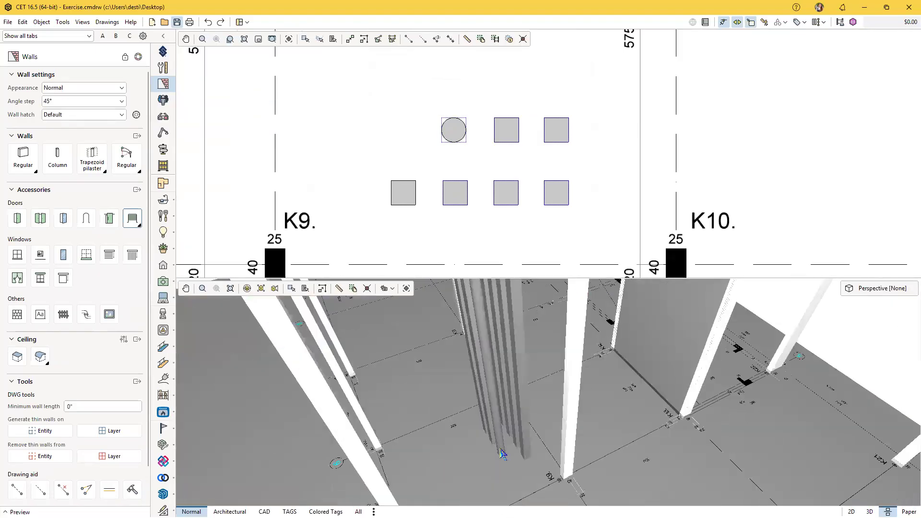
pyautogui.scroll(2, 480, 448)
pyautogui.click(473, 444)
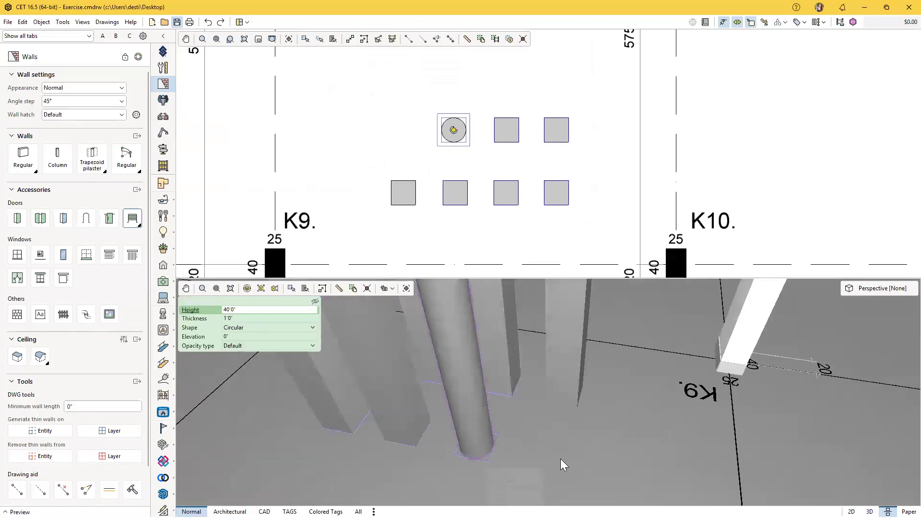
pyautogui.click(262, 329)
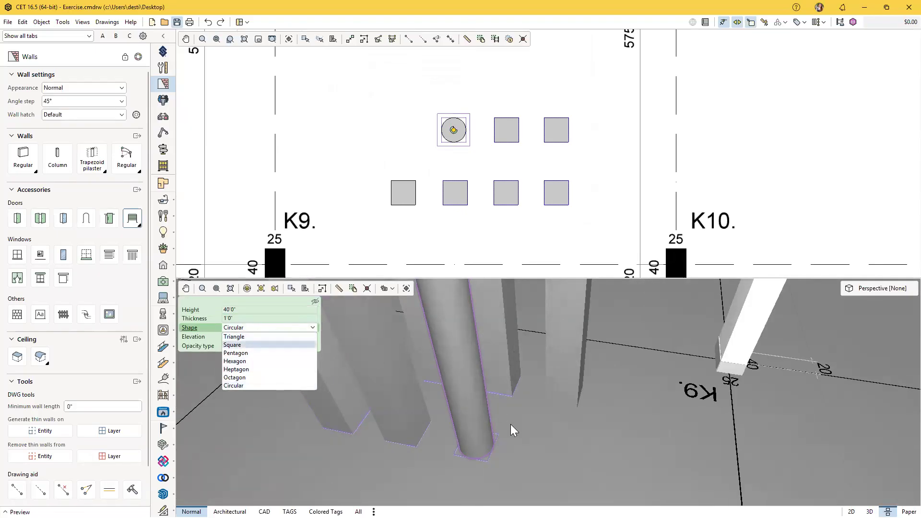
pyautogui.click(476, 446)
pyautogui.moveTo(498, 478); pyautogui.dragTo(469, 469)
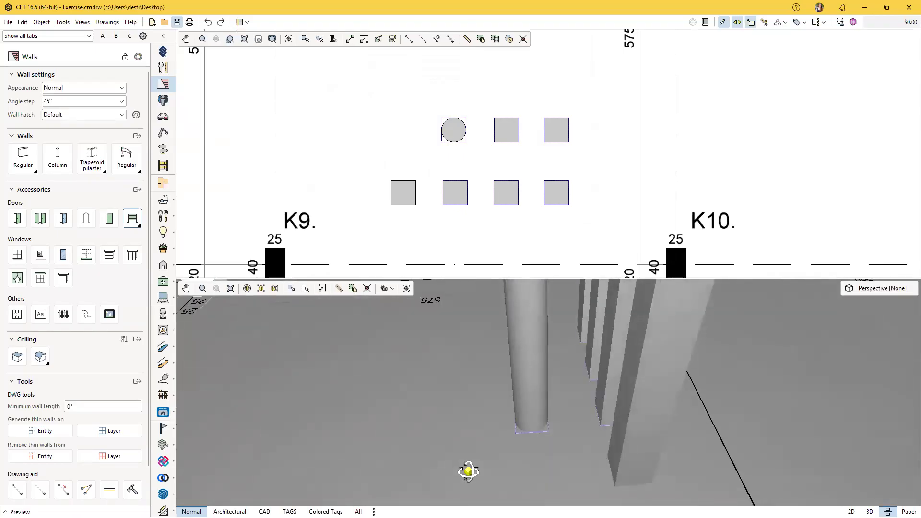
pyautogui.scroll(-1, 405, 193)
pyautogui.scroll(1, 399, 185)
pyautogui.moveTo(375, 237); pyautogui.dragTo(403, 227)
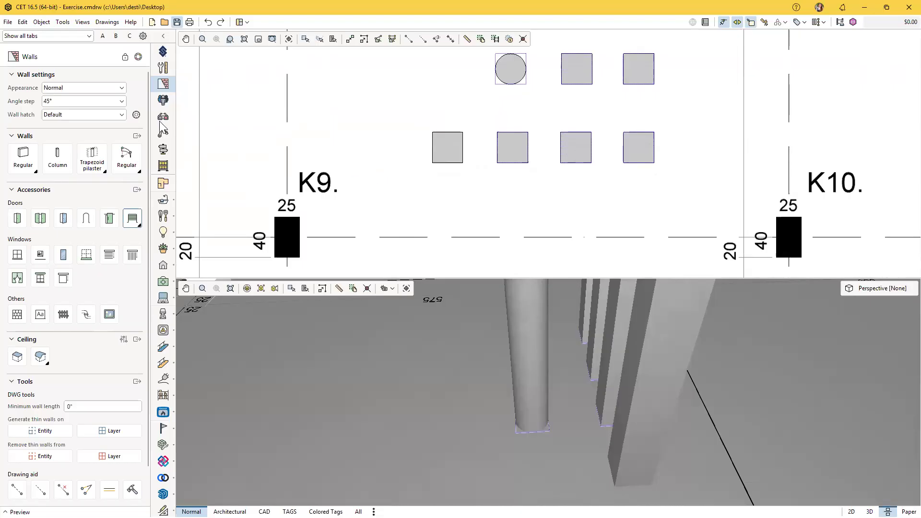
pyautogui.click(23, 156)
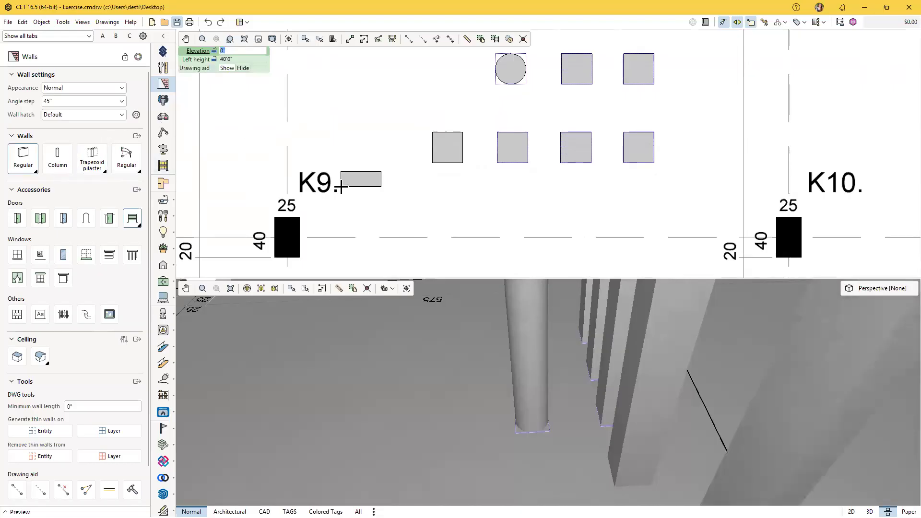
pyautogui.click(283, 224)
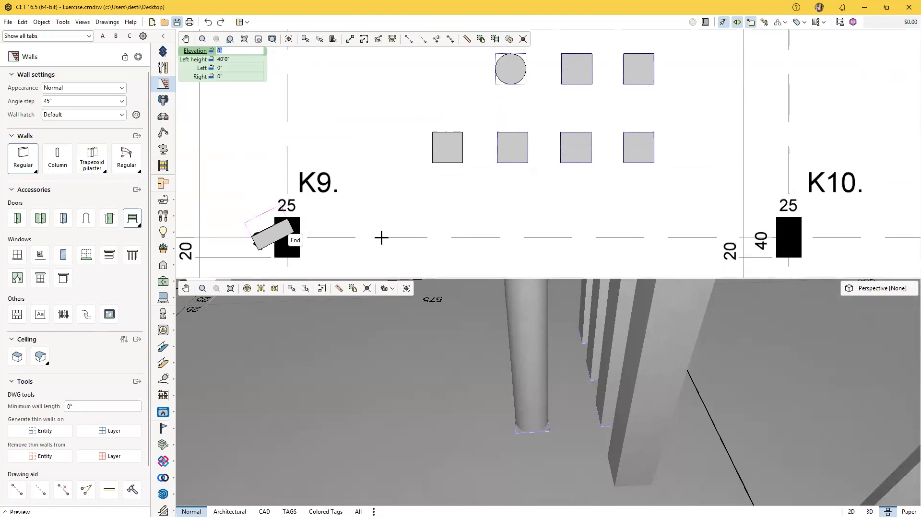
pyautogui.scroll(2, 374, 230)
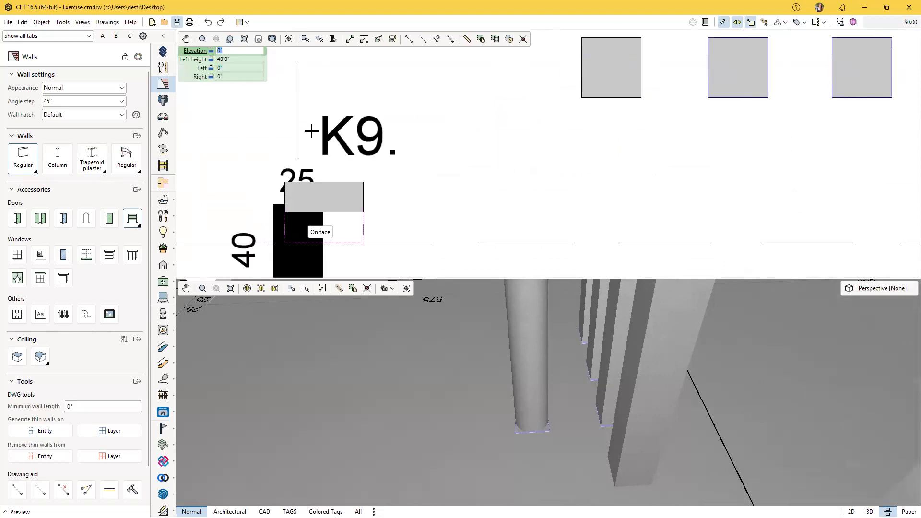
pyautogui.moveTo(428, 214); pyautogui.dragTo(99, 258, button='middle')
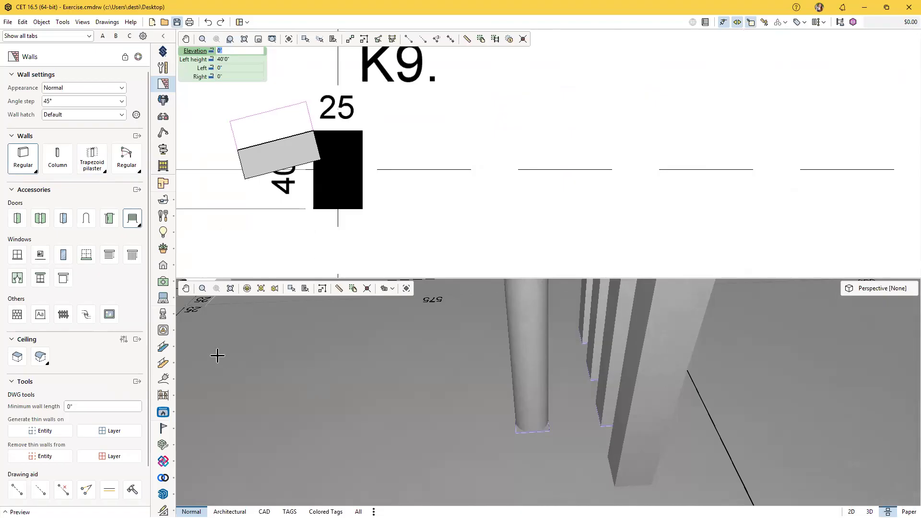
pyautogui.scroll(-1, 415, 230)
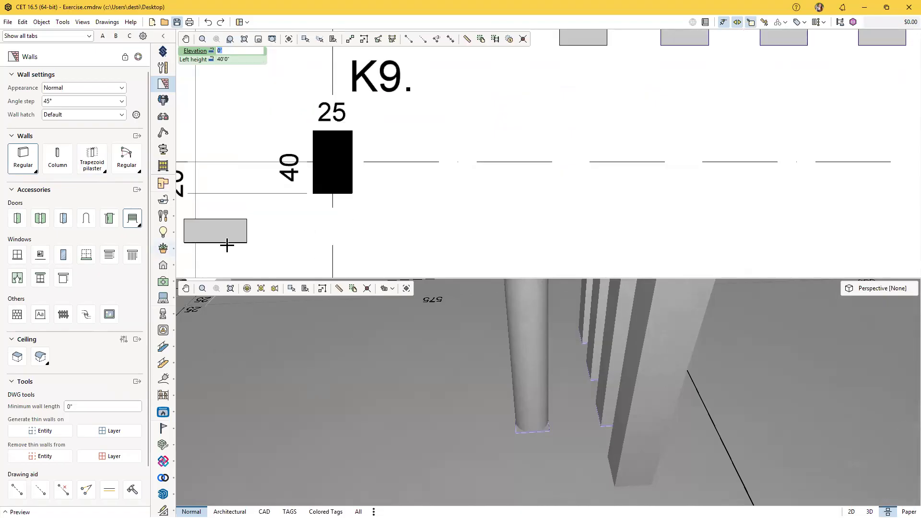
pyautogui.press('Escape')
# Remove the thin walls from the whole column layer by picking the outline of column K9, and end the command
pyautogui.scroll(-5, 406, 374)
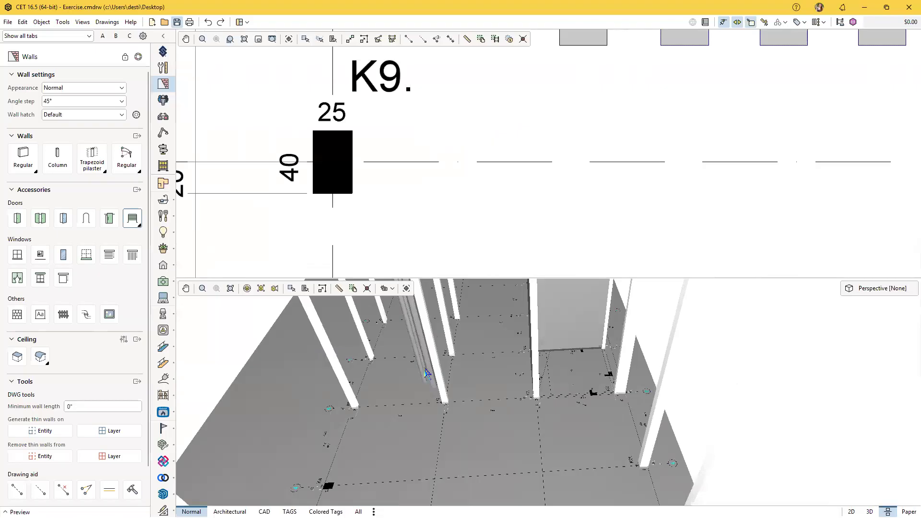
pyautogui.click(99, 459)
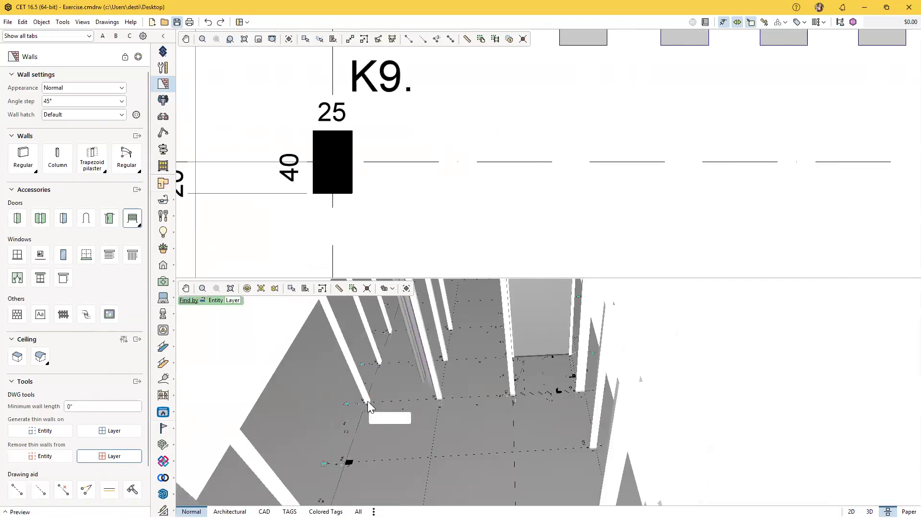
pyautogui.scroll(-2, 415, 181)
pyautogui.click(377, 182)
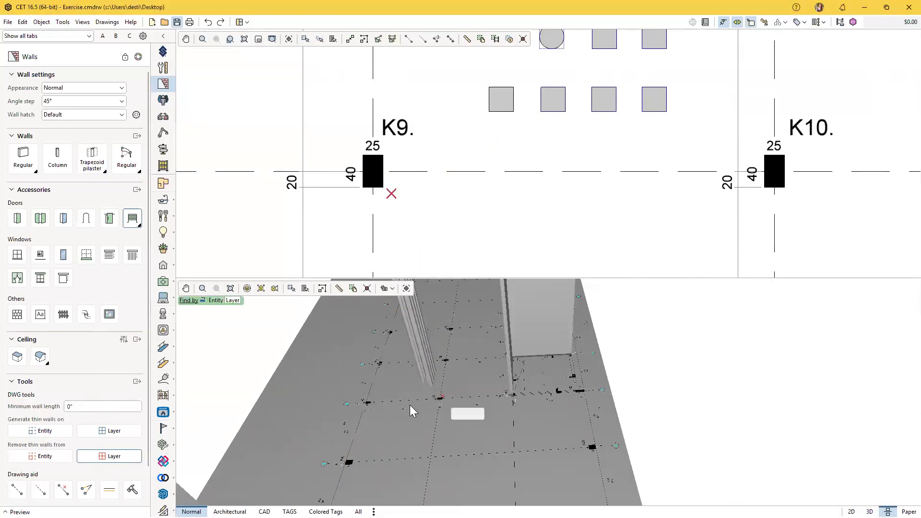
pyautogui.press('Escape')
pyautogui.moveTo(529, 410); pyautogui.dragTo(470, 342, button='middle')
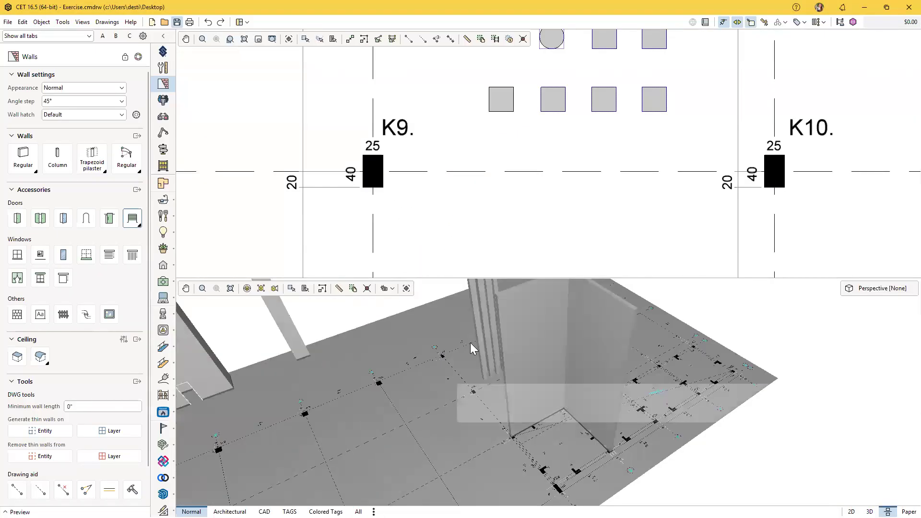
pyautogui.scroll(3, 470, 342)
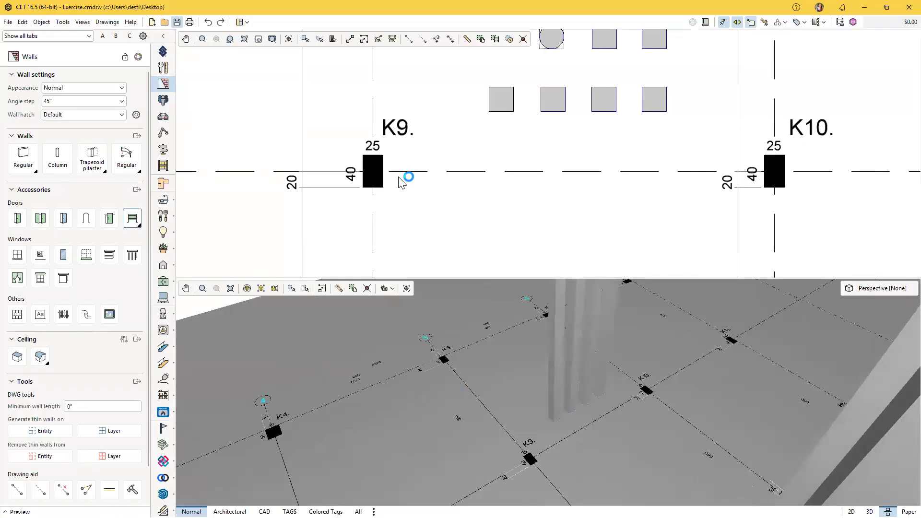
# Draw a regular wall 1'3.75" long down the left edge of column K9, from its upper to its lower corner
pyautogui.click(23, 158)
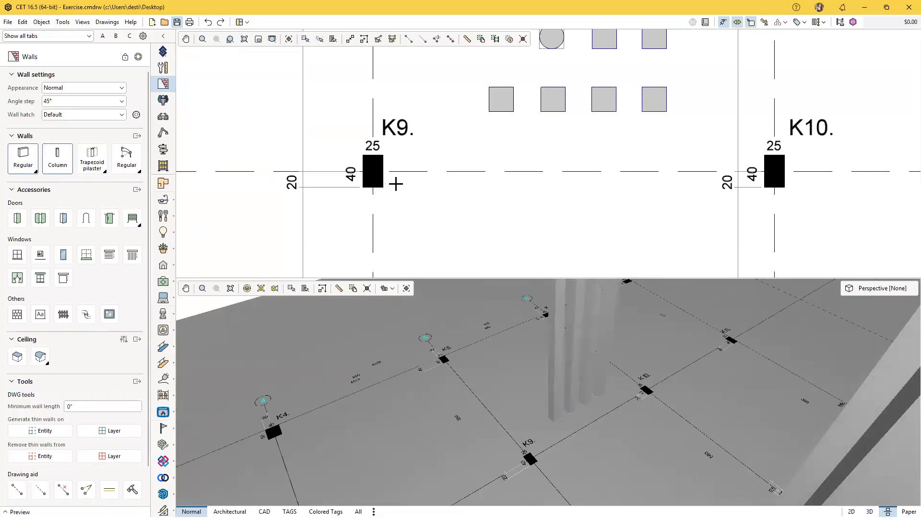
pyautogui.scroll(2, 397, 176)
pyautogui.click(346, 147)
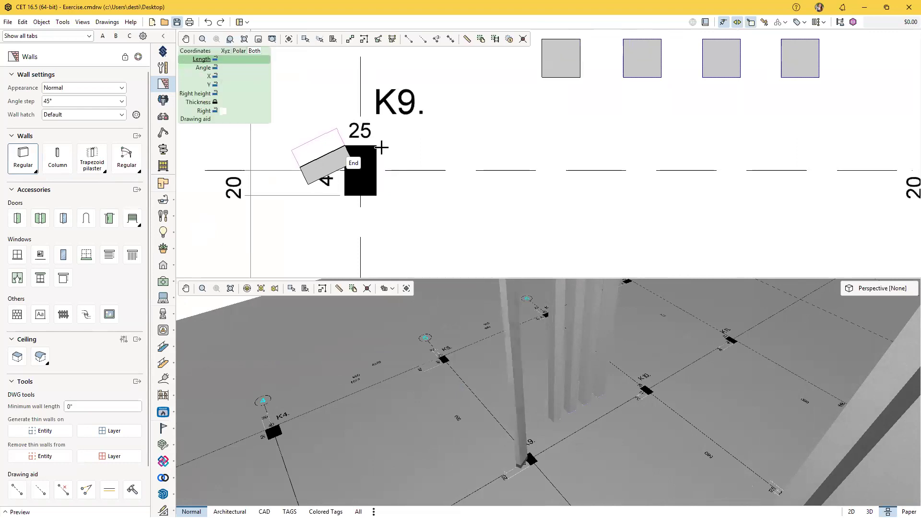
pyautogui.click(348, 203)
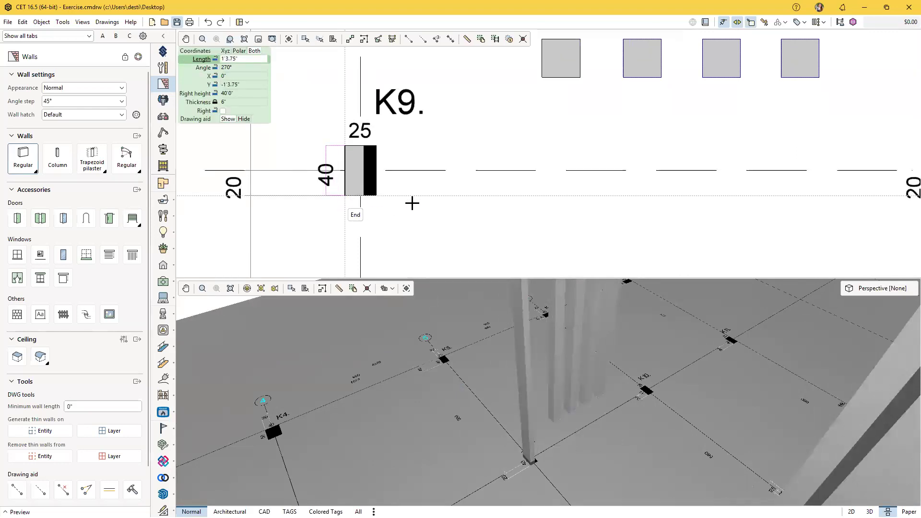
# Stretch the new wall's thickness to 9.84" so it covers the full width of column K9
pyautogui.click(364, 174)
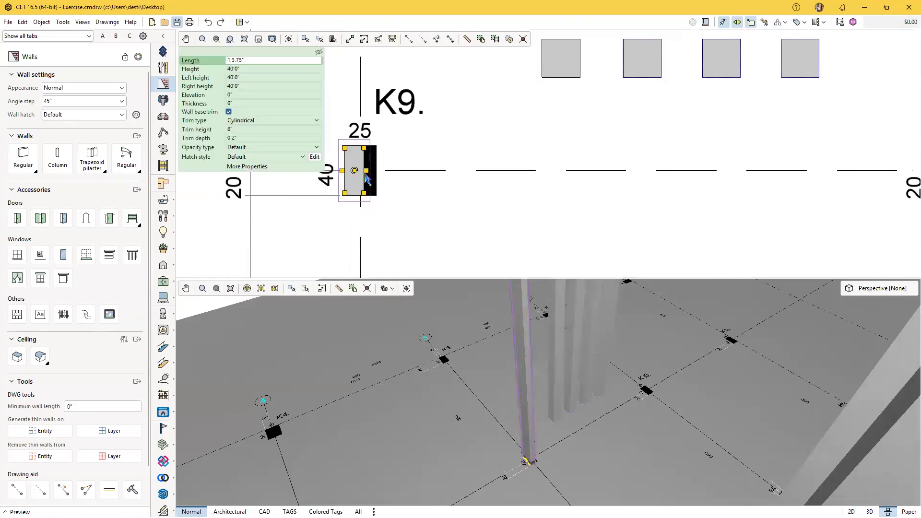
pyautogui.moveTo(384, 177)
pyautogui.moveTo(382, 173); pyautogui.dragTo(377, 174)
pyautogui.click(410, 211)
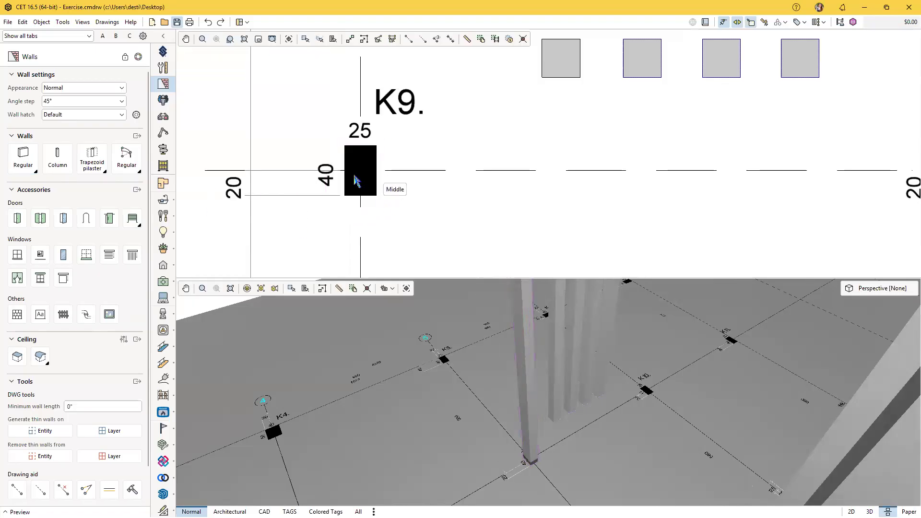
# Copy the K9 wall by its lower right corner onto the matching corners of columns K10 and K11
pyautogui.scroll(-2, 354, 175)
pyautogui.click(363, 184)
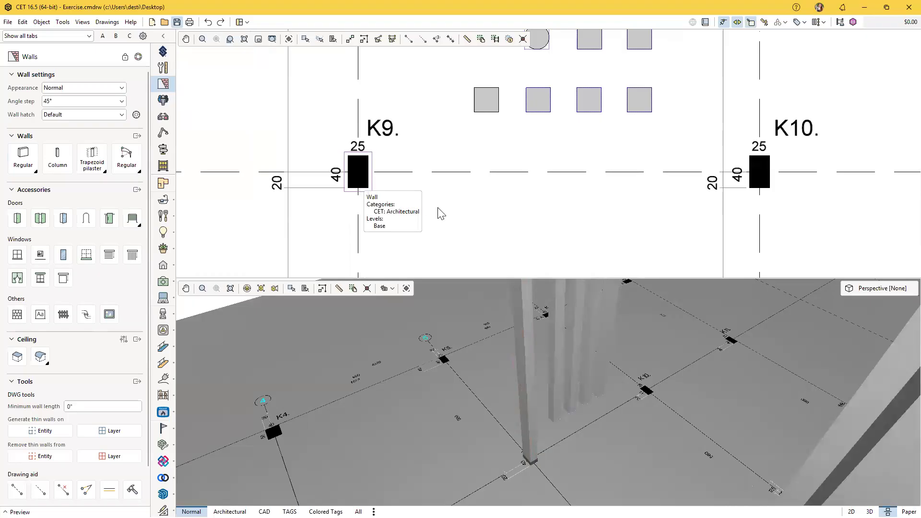
pyautogui.scroll(-3, 424, 201)
pyautogui.scroll(4, 424, 208)
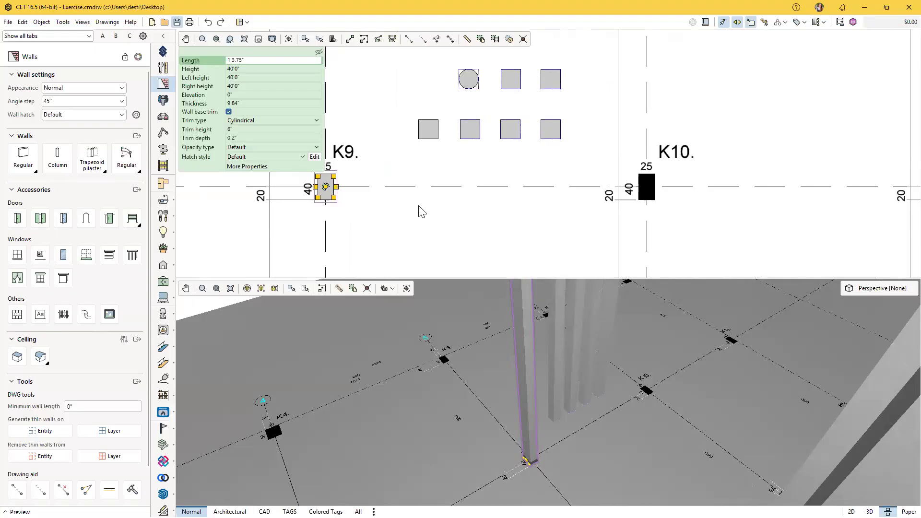
pyautogui.scroll(1, 387, 235)
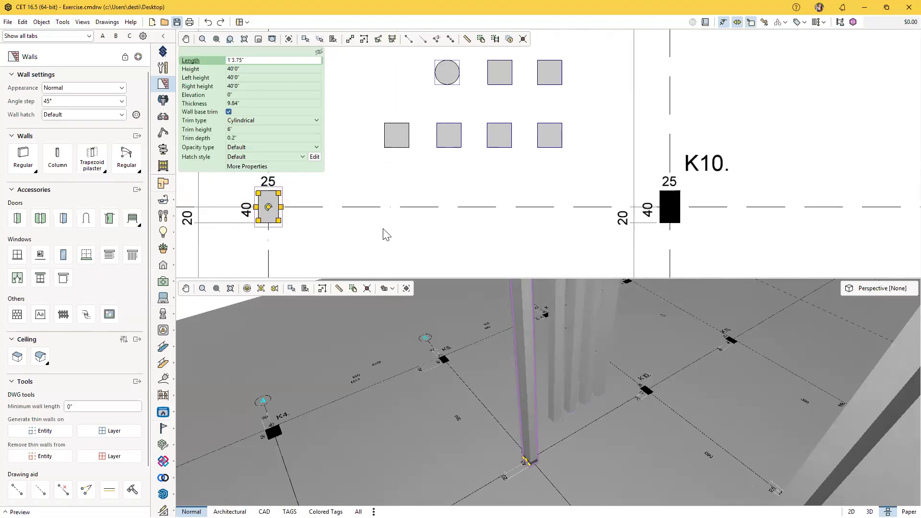
pyautogui.click(269, 213)
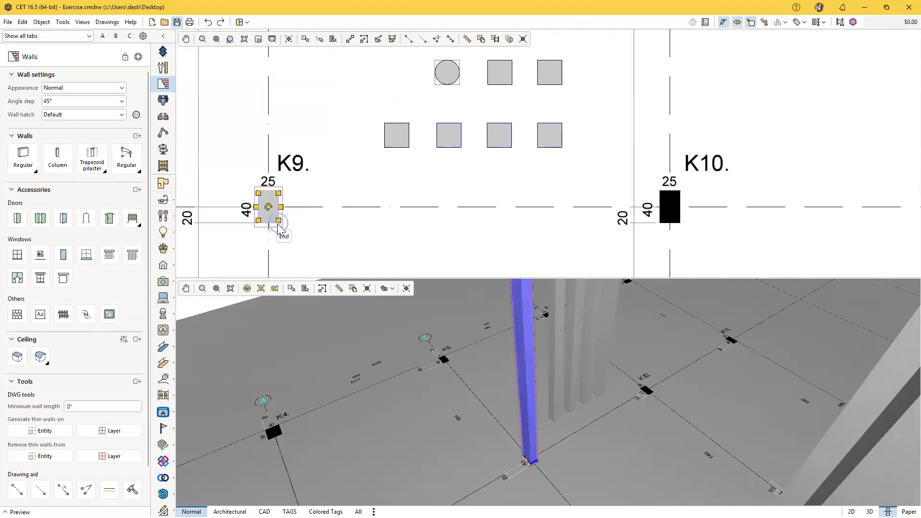
pyautogui.click(680, 224)
pyautogui.scroll(-2, 526, 239)
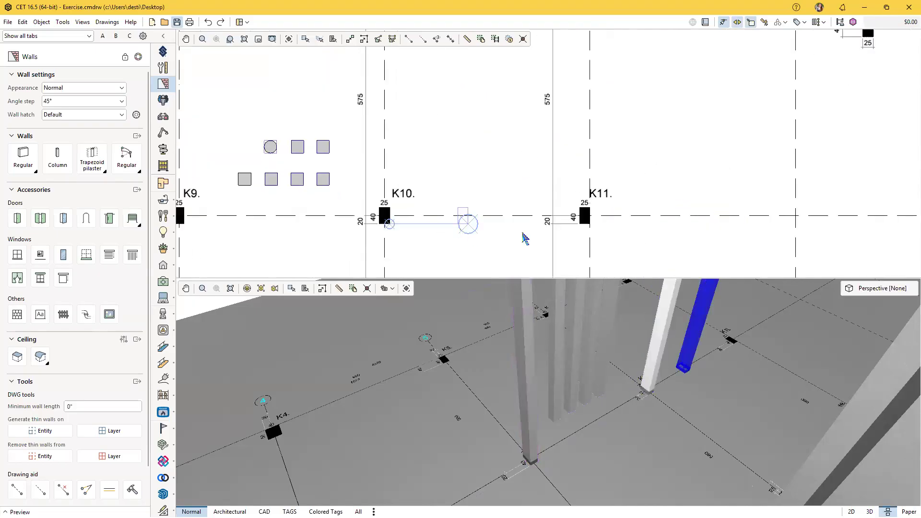
pyautogui.click(572, 232)
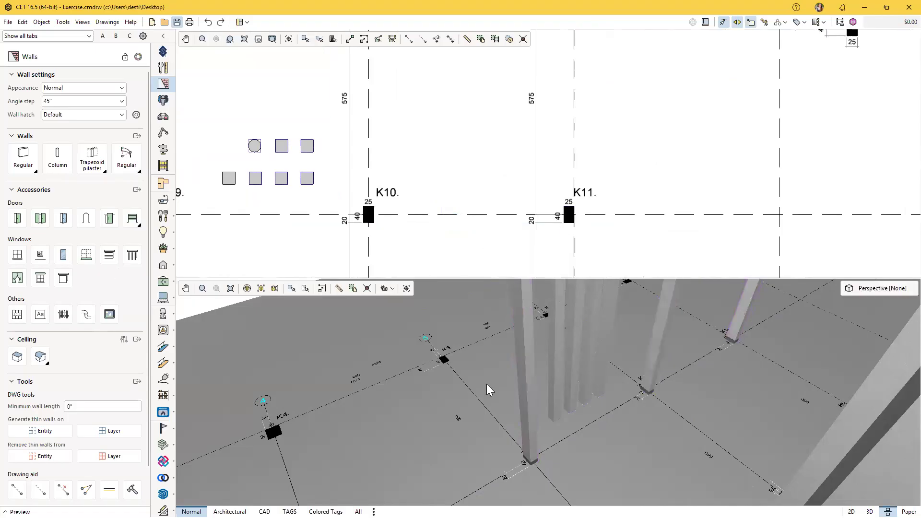
# Set the base trim height of the wall at column K9 to 3'0"
pyautogui.click(573, 479)
pyautogui.scroll(2, 600, 479)
pyautogui.click(572, 459)
pyautogui.scroll(1, 573, 458)
pyautogui.moveTo(588, 461); pyautogui.dragTo(597, 444, button='middle')
pyautogui.moveTo(512, 441)
pyautogui.mouseDown(button='middle')
pyautogui.moveTo(476, 460)
pyautogui.moveTo(547, 446)
pyautogui.moveTo(502, 438)
pyautogui.mouseUp(button='middle')
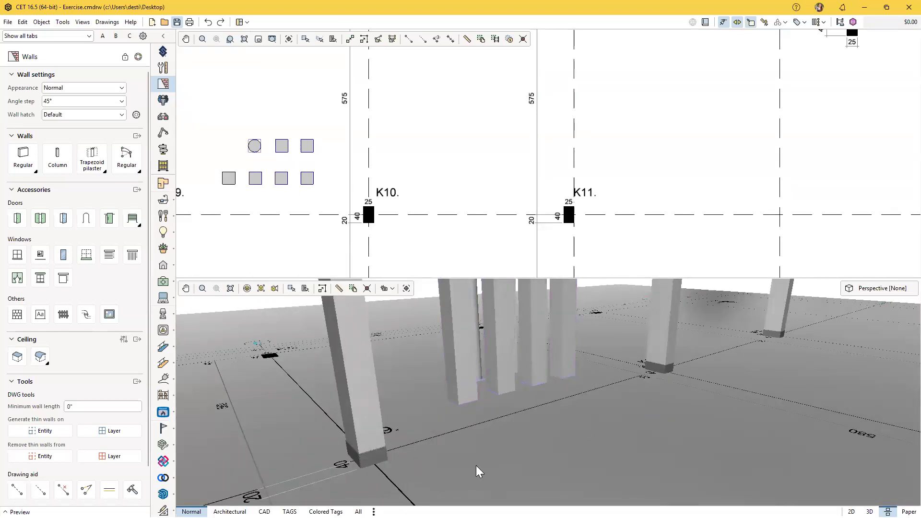
pyautogui.click(374, 458)
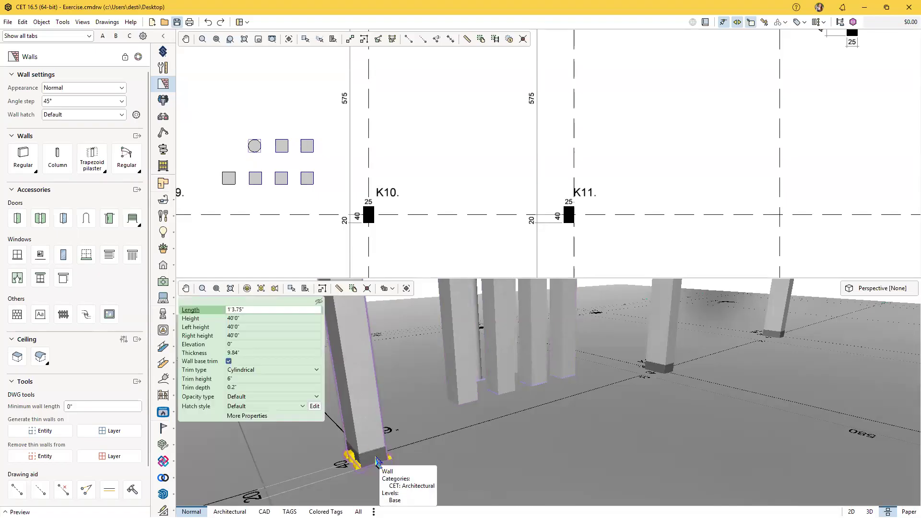
pyautogui.moveTo(375, 462); pyautogui.dragTo(424, 353, button='middle')
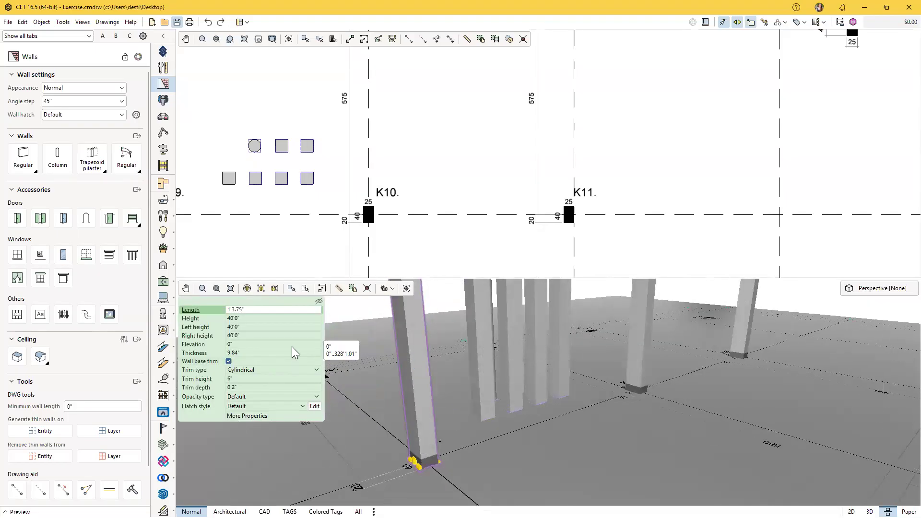
pyautogui.click(245, 378)
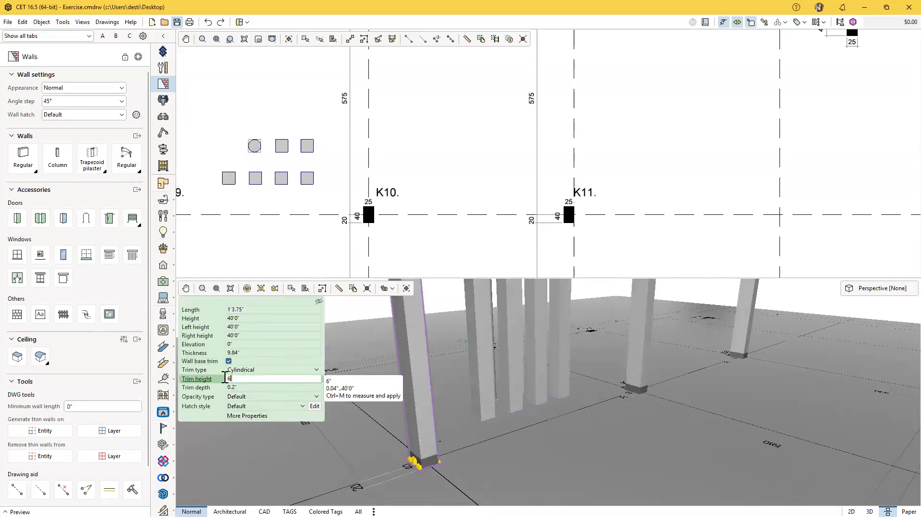
pyautogui.press('Return')
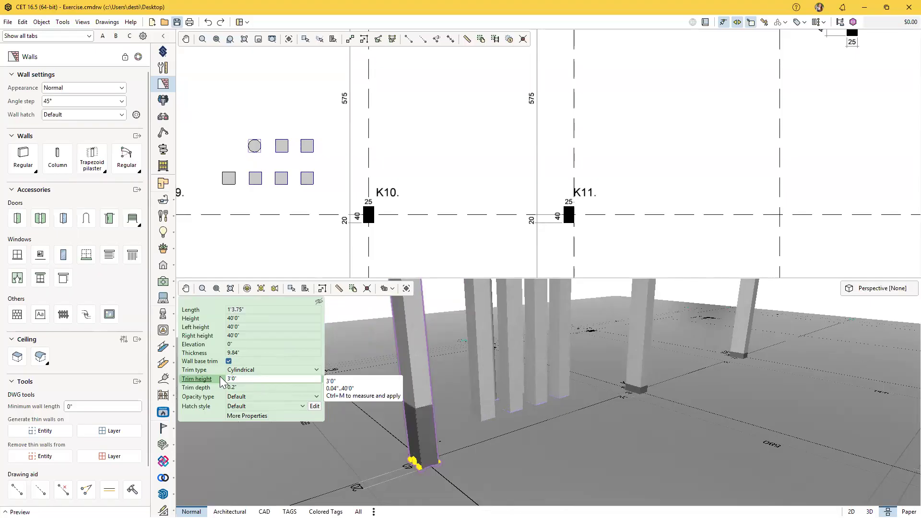
# Examine the K9 wall's base trim up close and beside the other columns in the 3D view
pyautogui.scroll(2, 440, 460)
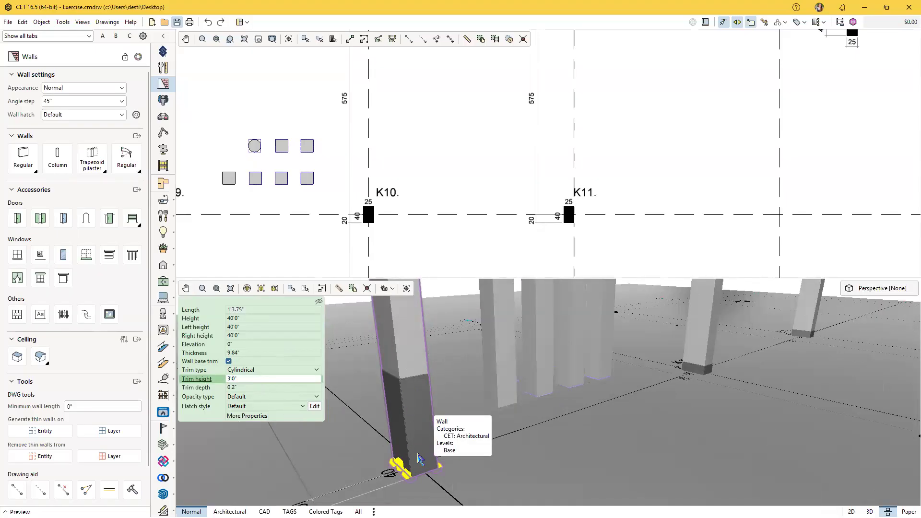
pyautogui.click(475, 472)
pyautogui.moveTo(476, 477)
pyautogui.mouseDown()
pyautogui.moveTo(505, 475)
pyautogui.moveTo(473, 469)
pyautogui.mouseUp()
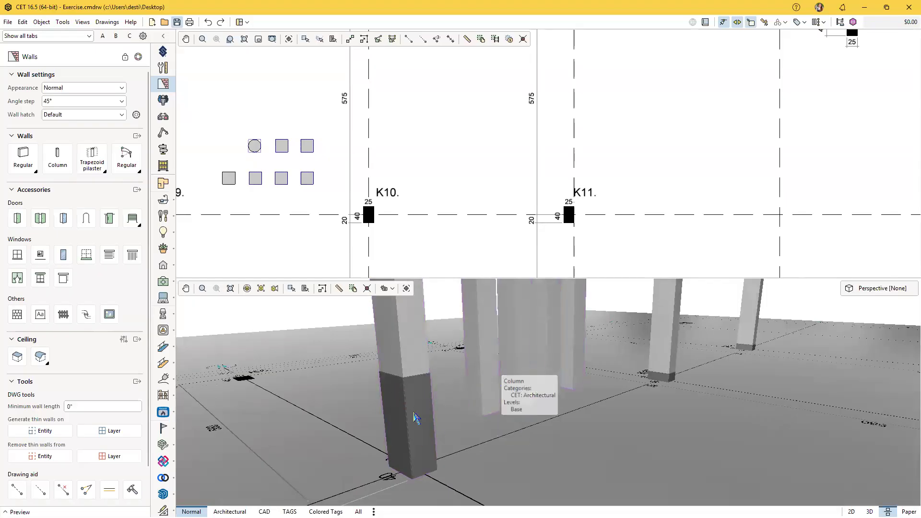
pyautogui.moveTo(423, 431)
pyautogui.mouseDown()
pyautogui.moveTo(368, 424)
pyautogui.moveTo(442, 430)
pyautogui.moveTo(435, 432)
pyautogui.mouseUp()
pyautogui.moveTo(434, 432); pyautogui.dragTo(434, 423, button='middle')
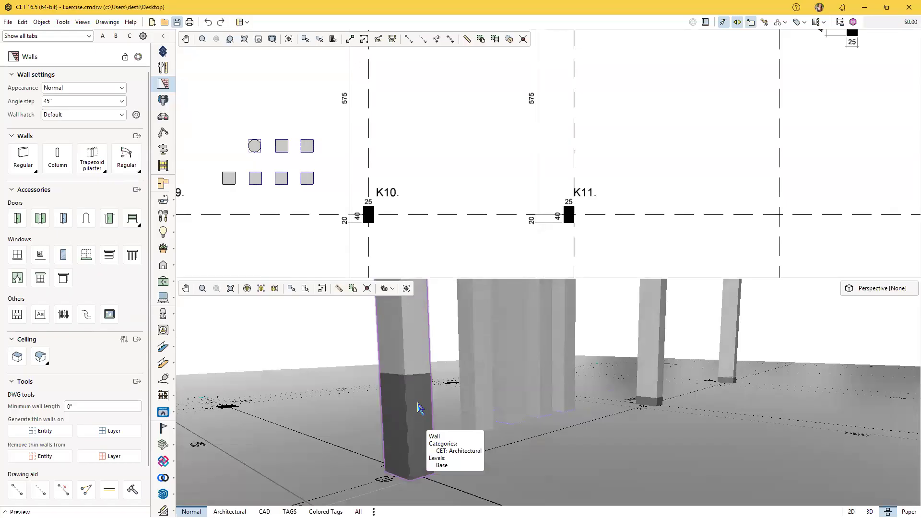
pyautogui.scroll(-3, 338, 429)
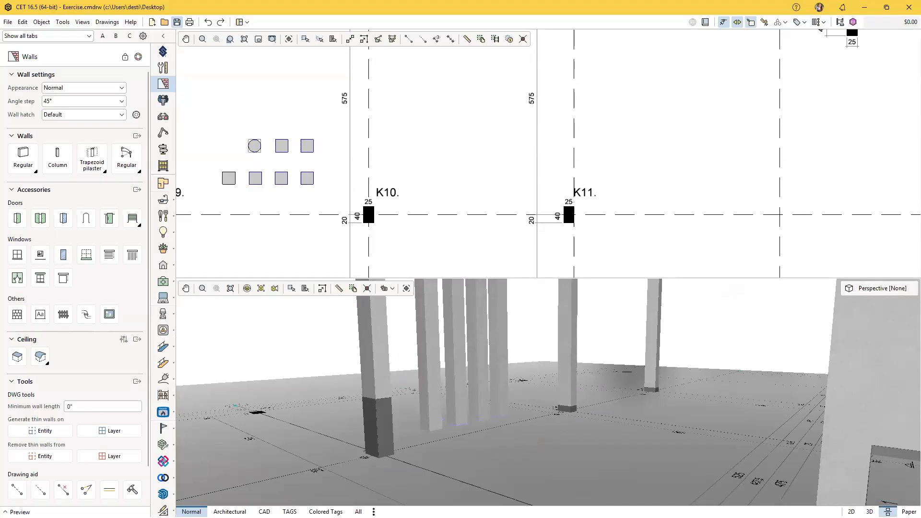
# Switch to the PDF presentation, view the wall exercise on page 39, and return to the CET drawing
pyautogui.hotkey('alt', 'Tab')
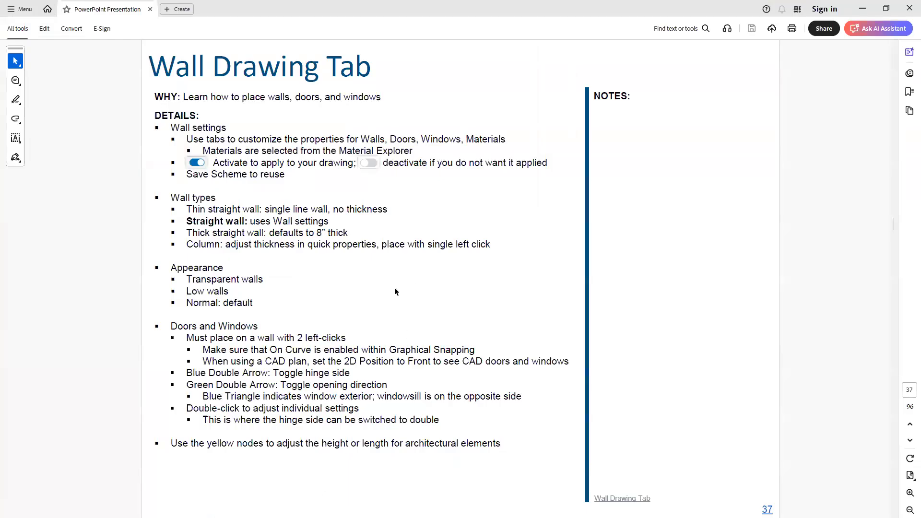
pyautogui.scroll(-2, 394, 287)
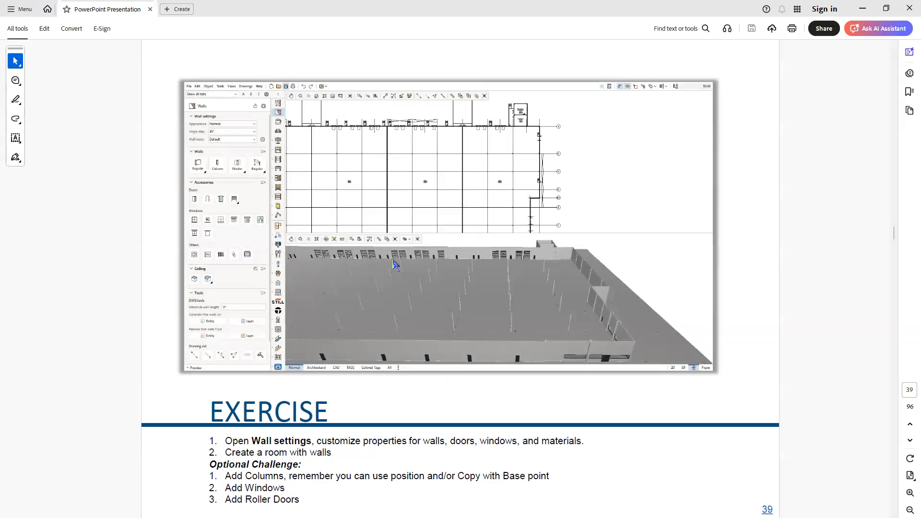
pyautogui.hotkey('alt', 'Tab')
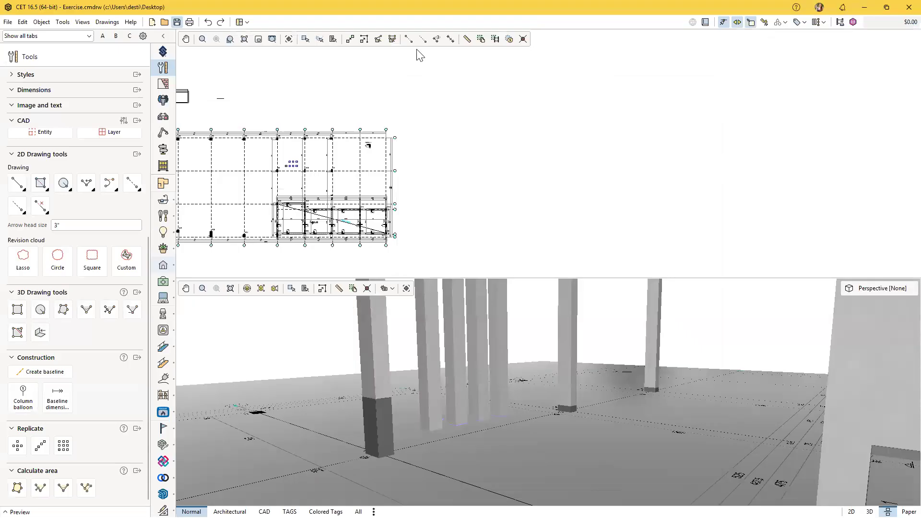
# Draw a vertical help line in the empty area to the right of the floor plan, and end the command
pyautogui.click(409, 39)
pyautogui.click(488, 124)
pyautogui.click(488, 252)
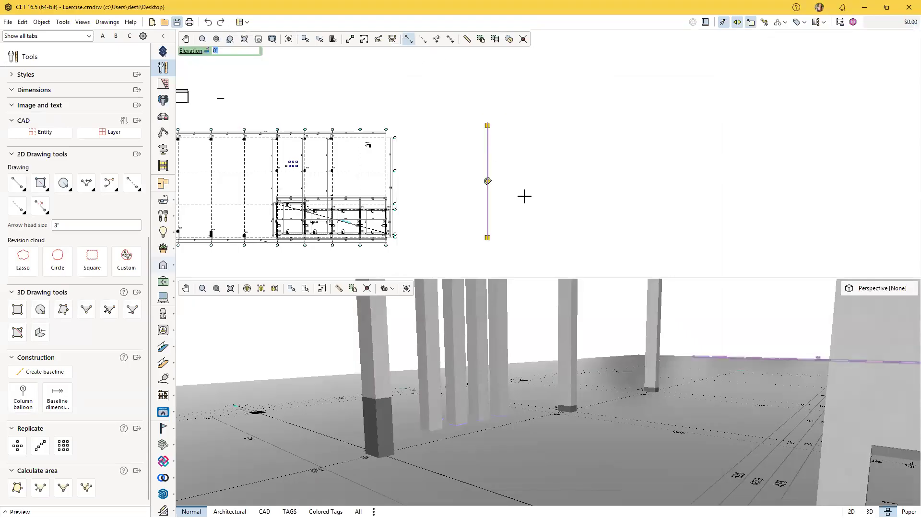
pyautogui.scroll(2, 533, 219)
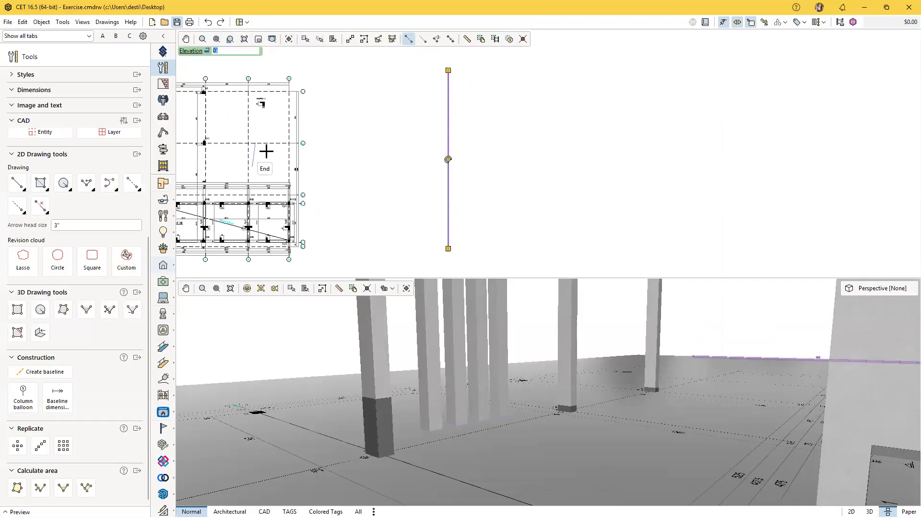
pyautogui.scroll(2, 92, 280)
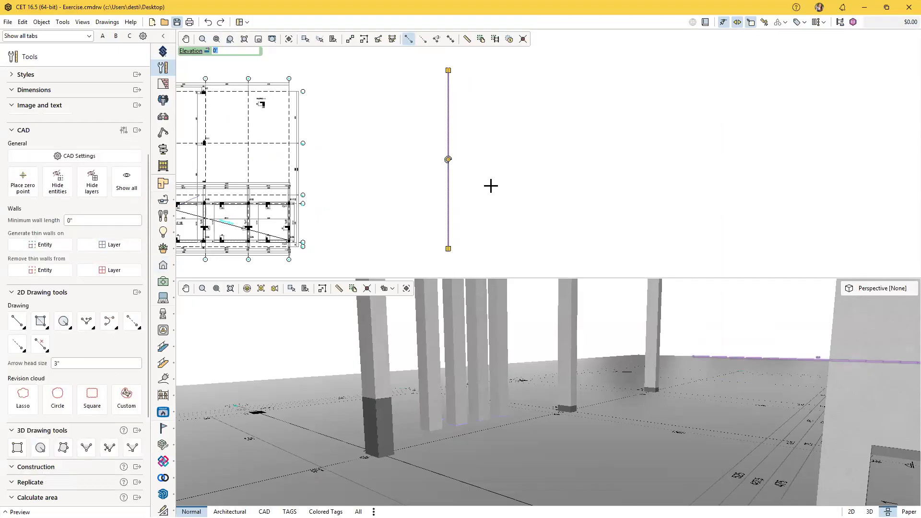
pyautogui.press('Escape')
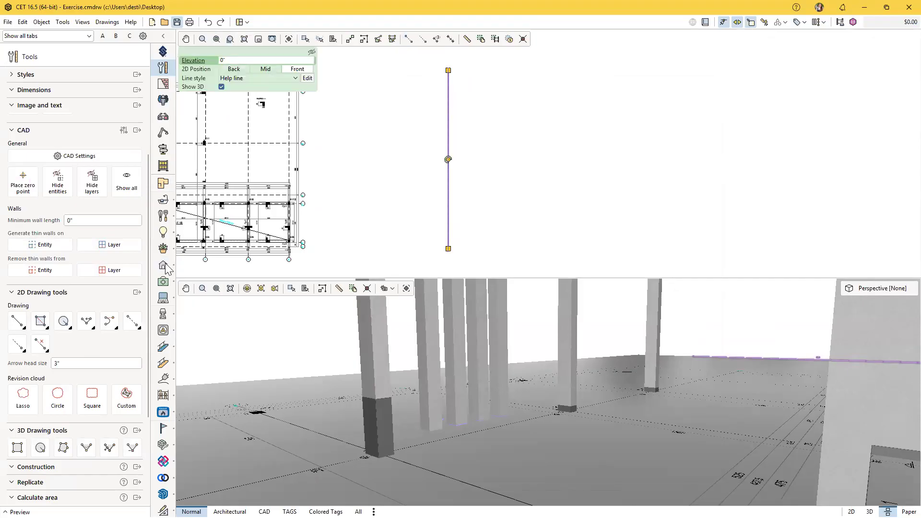
pyautogui.scroll(-3, 80, 349)
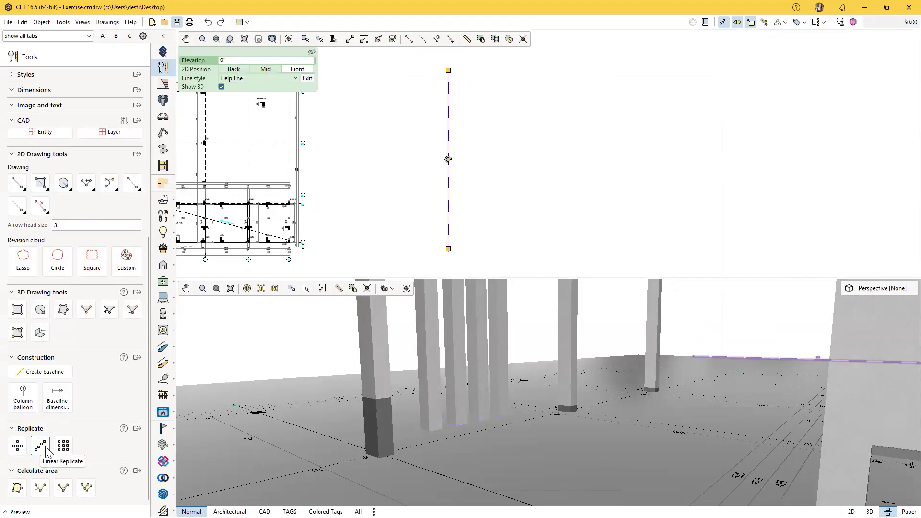
pyautogui.click(41, 446)
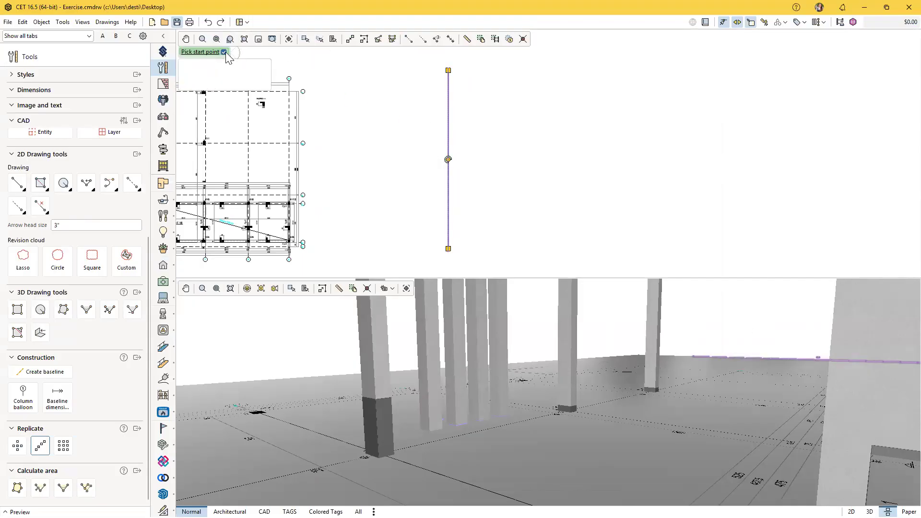
pyautogui.click(448, 158)
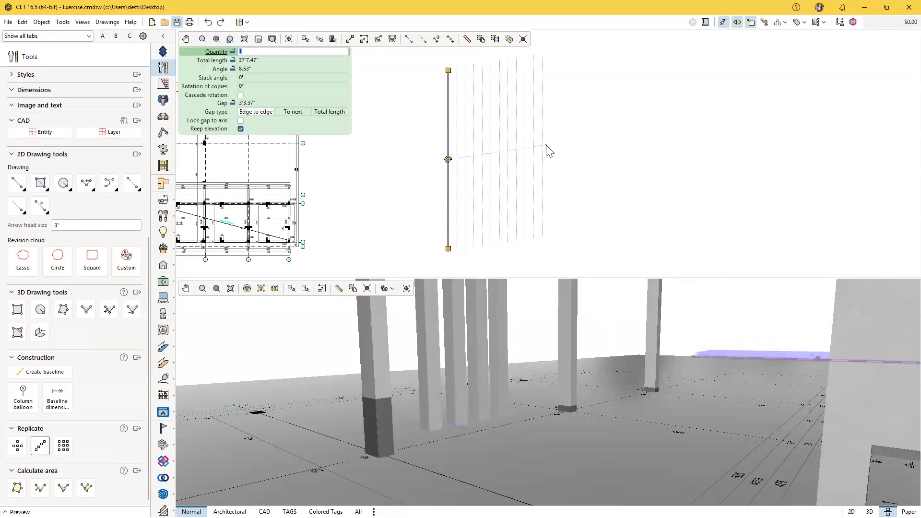
pyautogui.click(257, 69)
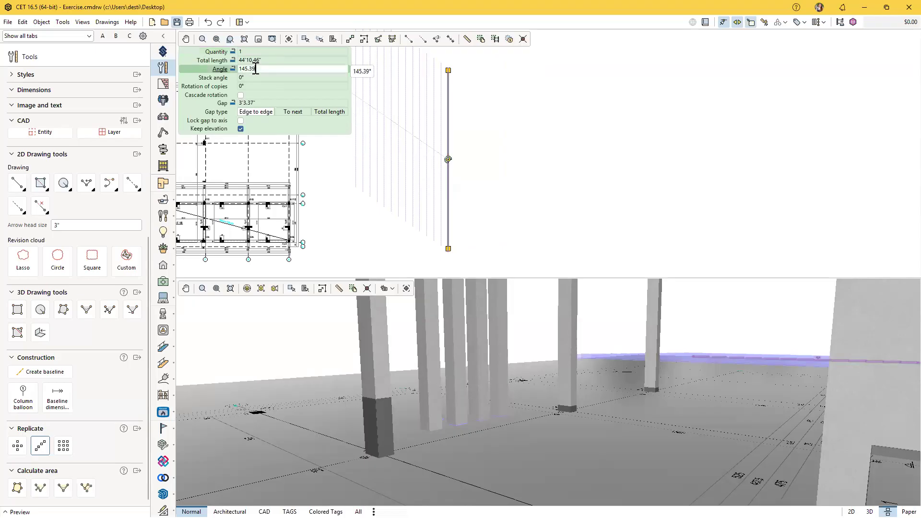
pyautogui.click(271, 102)
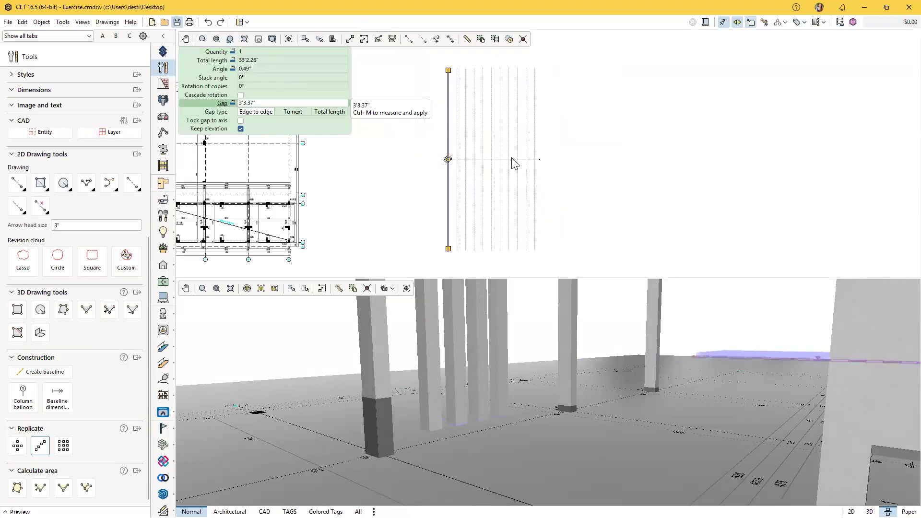
pyautogui.moveTo(266, 103); pyautogui.dragTo(233, 104)
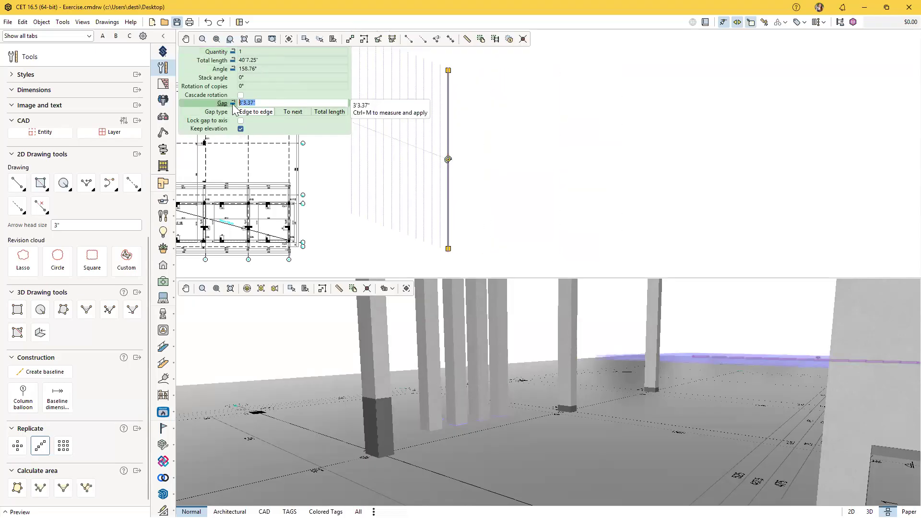
pyautogui.write('1\'0"')
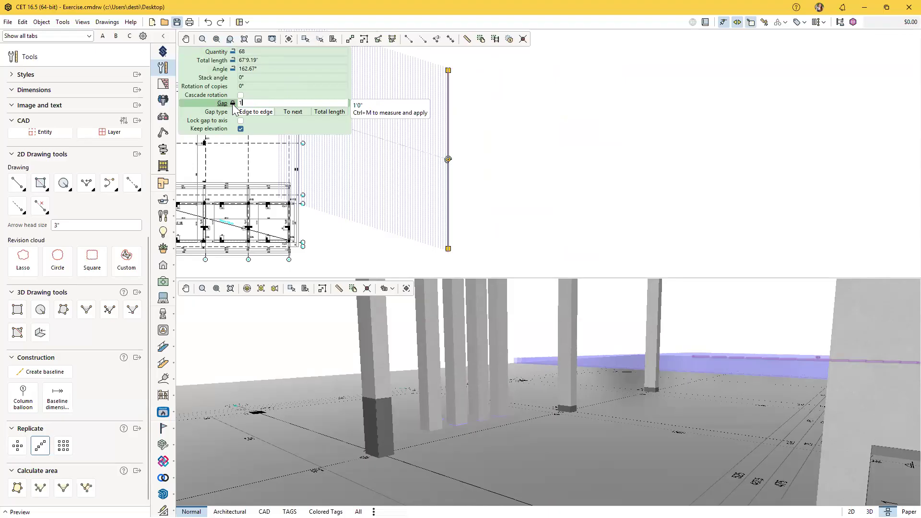
pyautogui.write('0')
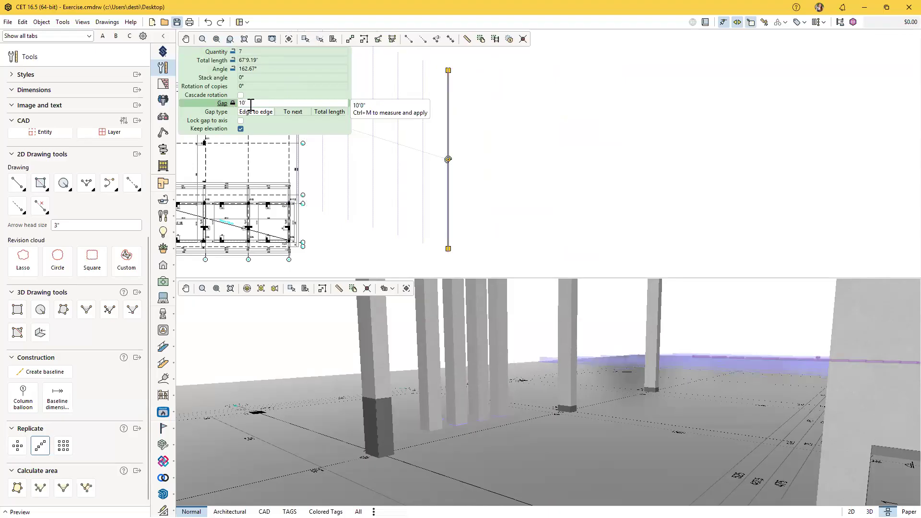
pyautogui.press('Tab')
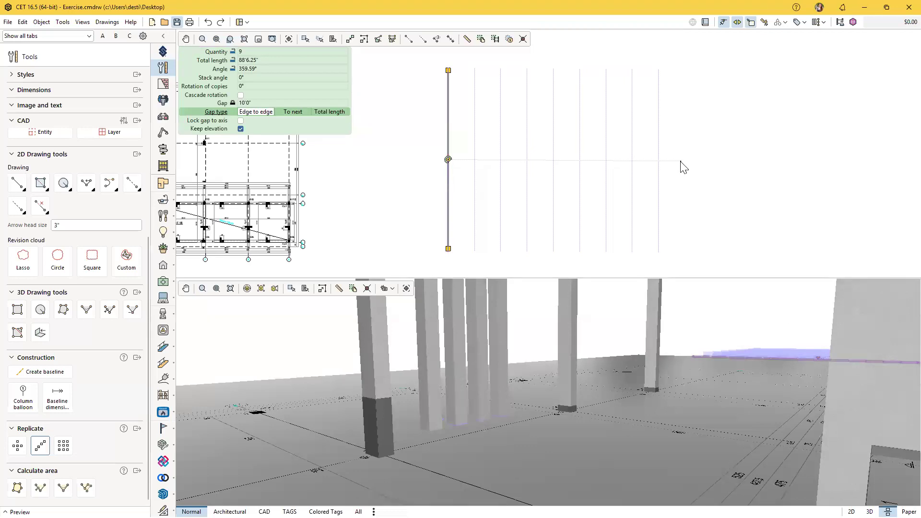
pyautogui.press('Escape')
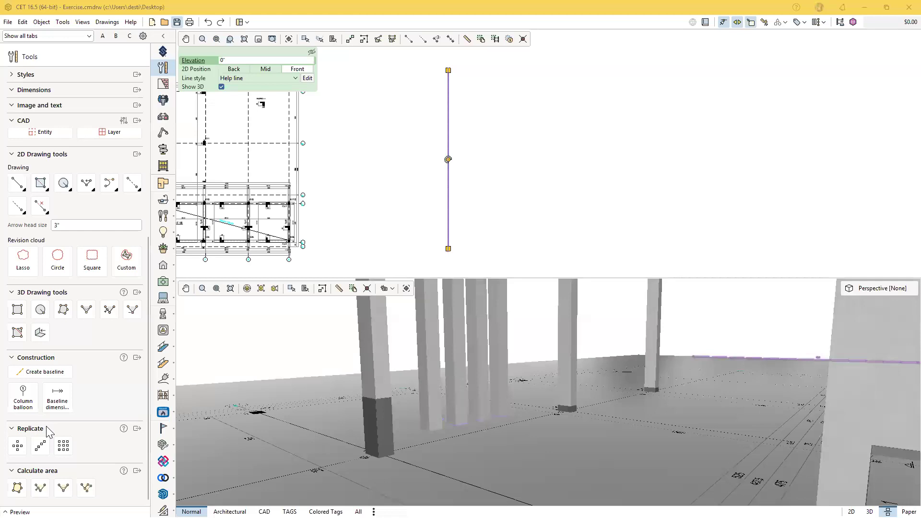
# Linear-replicate the vertical help line horizontally at a 0° angle, placing a row of evenly spaced copies to its right, and deselect
pyautogui.click(40, 447)
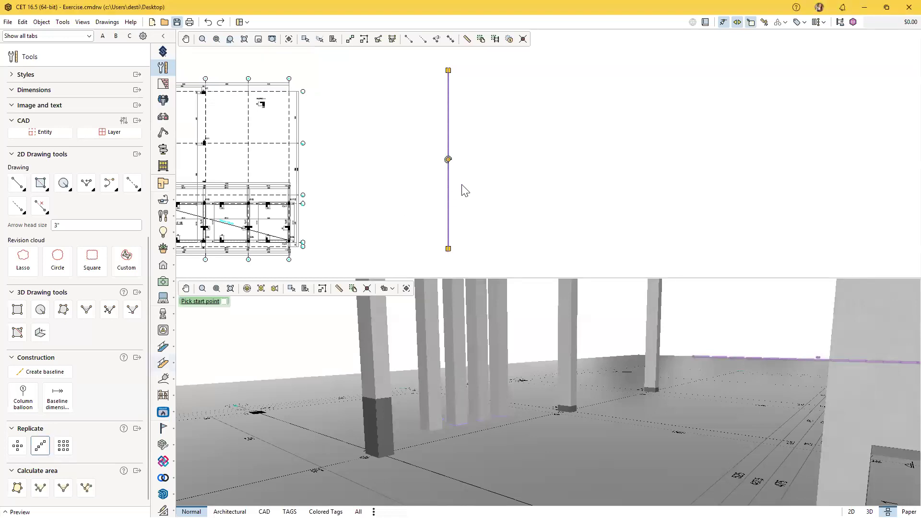
pyautogui.click(449, 192)
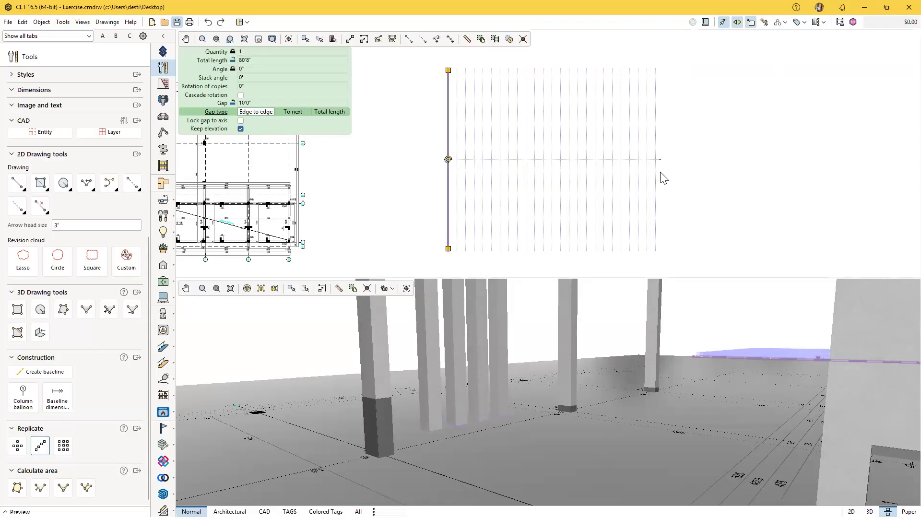
pyautogui.click(320, 77)
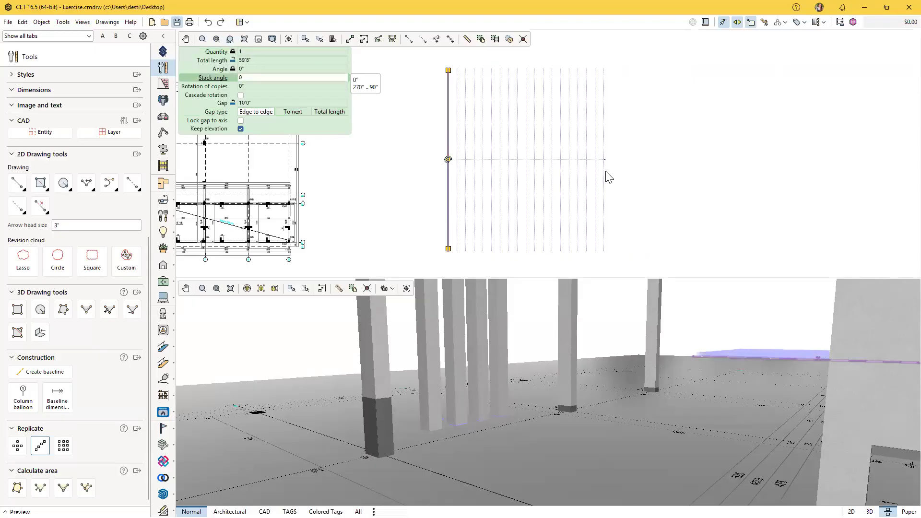
pyautogui.click(641, 175)
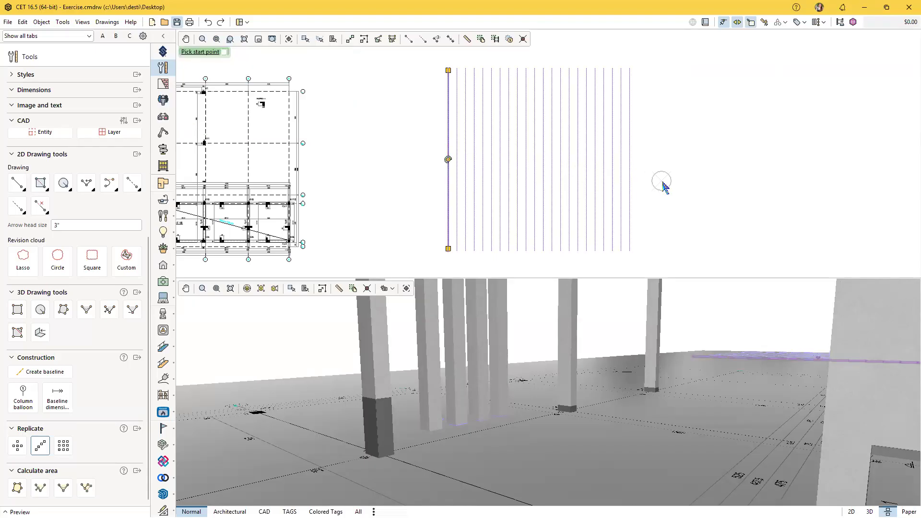
pyautogui.press('Escape')
pyautogui.click(395, 186)
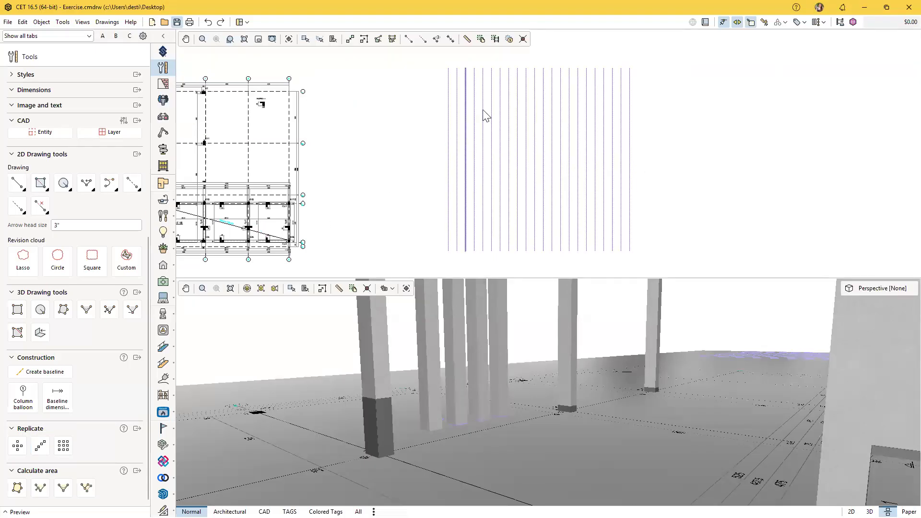
# Draw a horizontal help line across the upper ends of the vertical help lines, from the first line to the last
pyautogui.scroll(2, 485, 115)
pyautogui.click(408, 39)
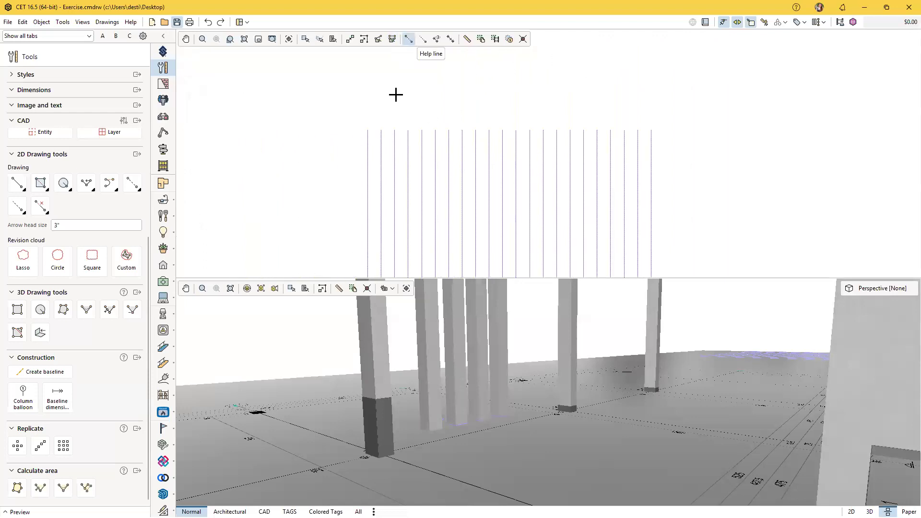
pyautogui.click(368, 130)
pyautogui.click(649, 130)
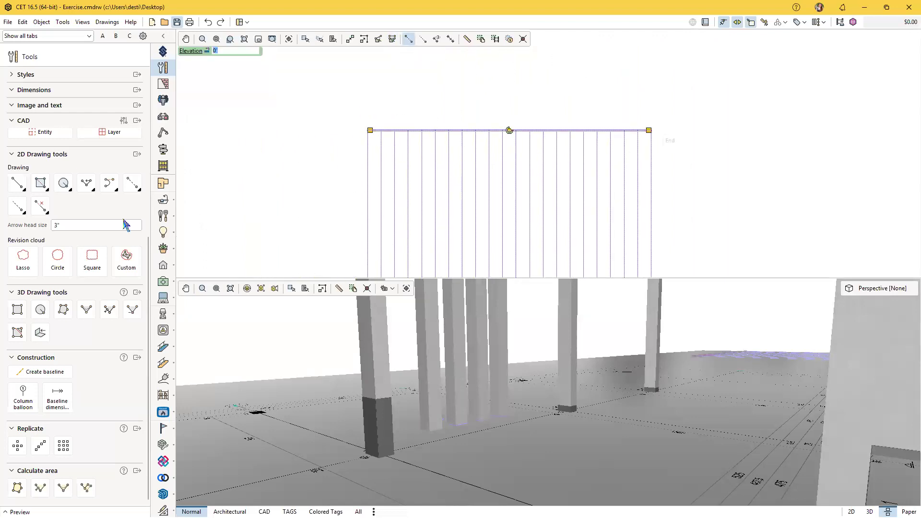
# Linear-replicate the horizontal help line downward at 270° over about 70' to the lower ends of the vertical lines, completing a grid
pyautogui.click(41, 445)
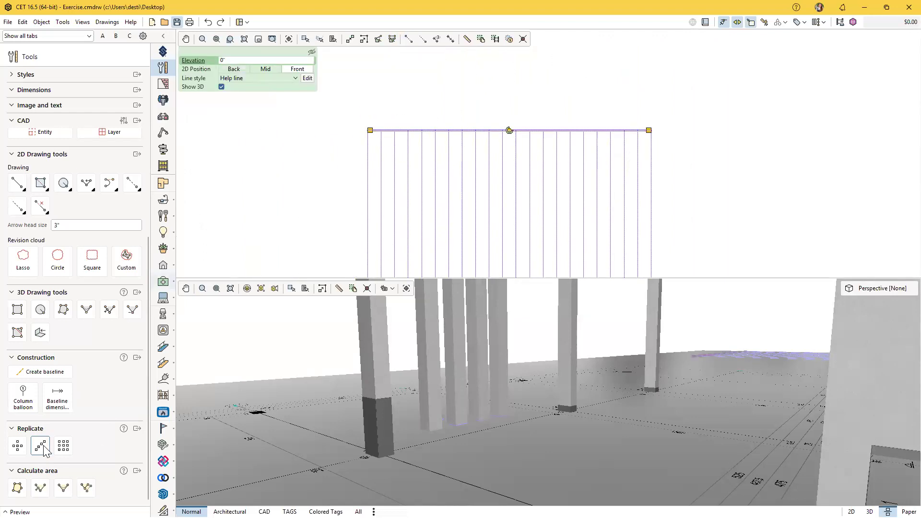
pyautogui.click(399, 135)
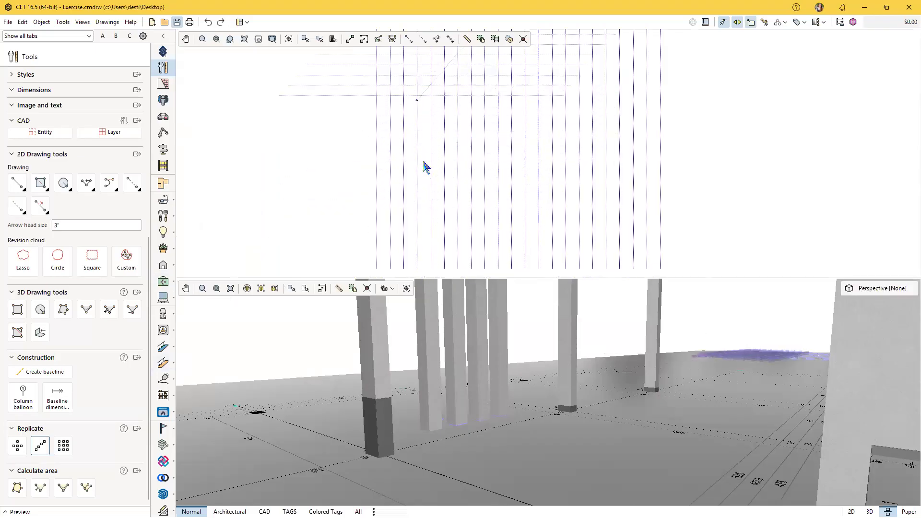
pyautogui.scroll(-1, 502, 251)
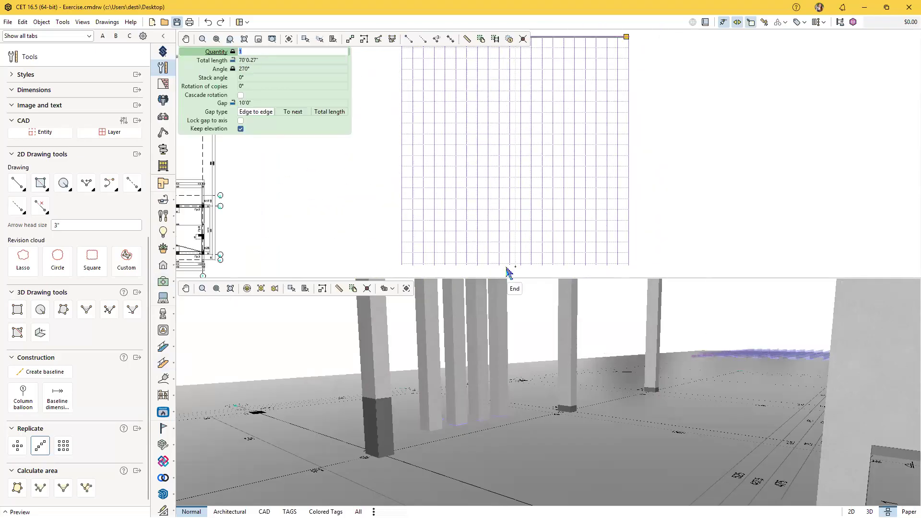
pyautogui.click(509, 272)
pyautogui.scroll(1, 543, 267)
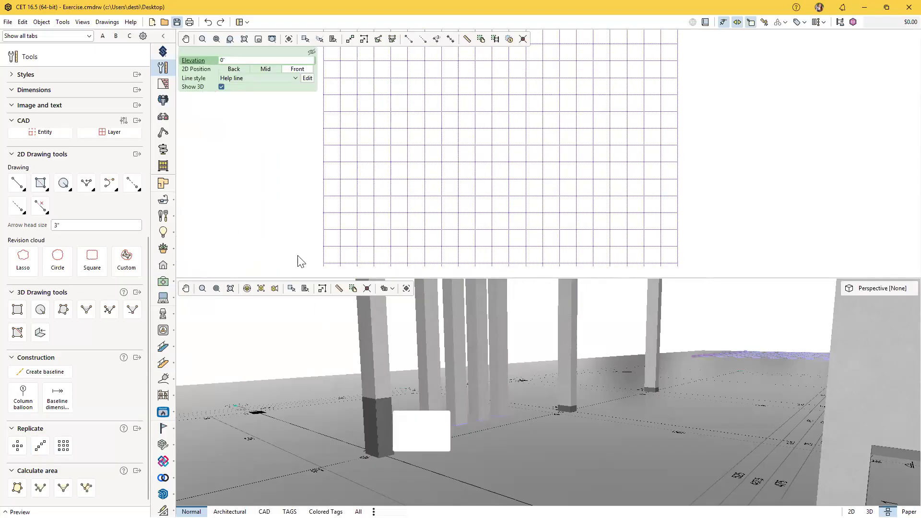
# Examine the help-line grid beside the floor plan and check the columns and walls in the 3D view
pyautogui.scroll(-6, 374, 210)
pyautogui.moveTo(493, 231); pyautogui.dragTo(692, 231, button='middle')
pyautogui.scroll(2, 424, 215)
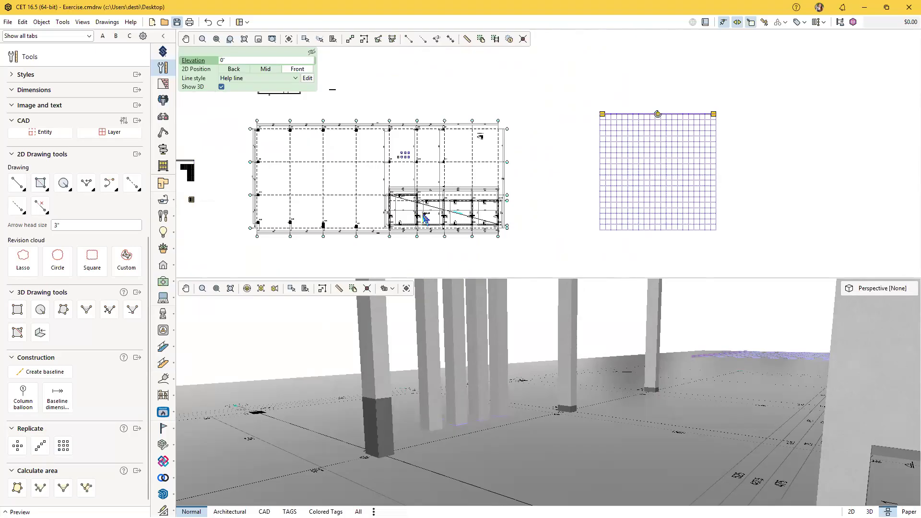
pyautogui.moveTo(636, 225); pyautogui.dragTo(568, 220, button='middle')
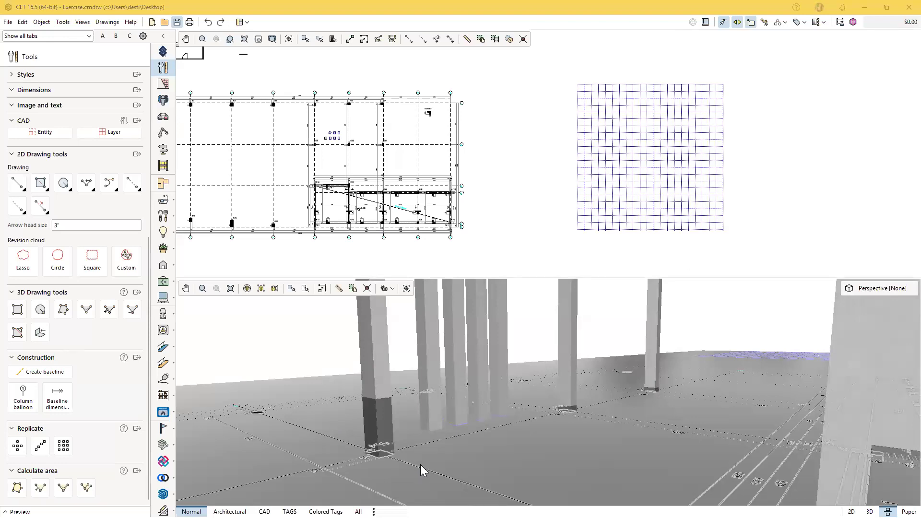
pyautogui.scroll(-5, 428, 457)
pyautogui.scroll(2, 429, 455)
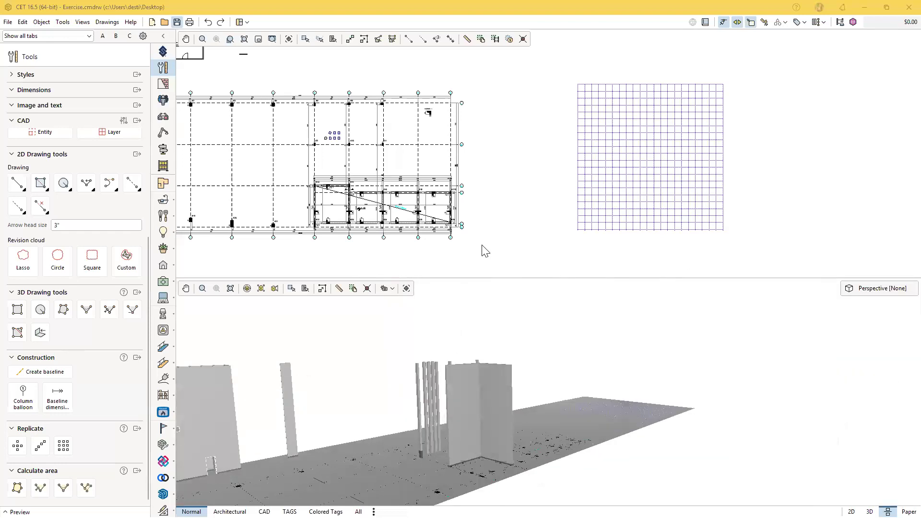
pyautogui.scroll(4, 499, 239)
pyautogui.scroll(-3, 501, 237)
pyautogui.moveTo(414, 254); pyautogui.dragTo(387, 265, button='middle')
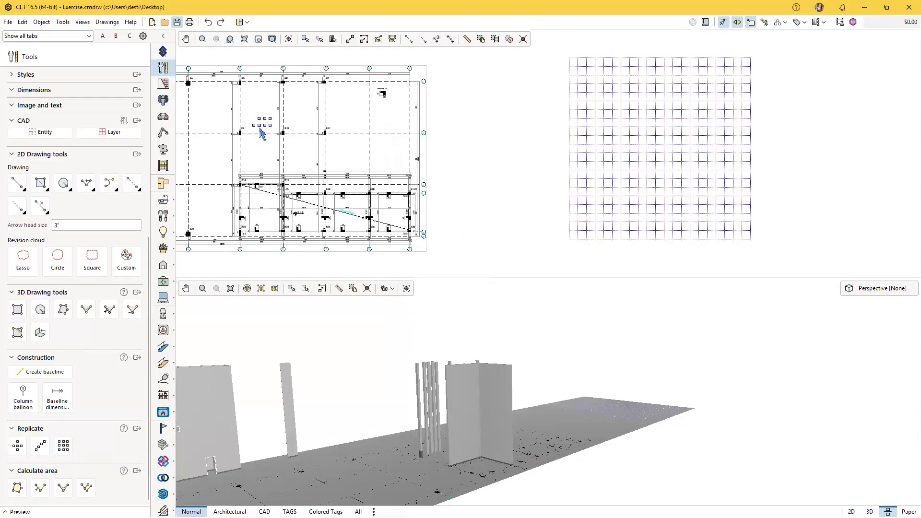
# Copy the leftmost square column of the lower row near K9 to the grid intersection one cell in from the grid's lower-left corner
pyautogui.scroll(5, 488, 189)
pyautogui.scroll(3, 458, 210)
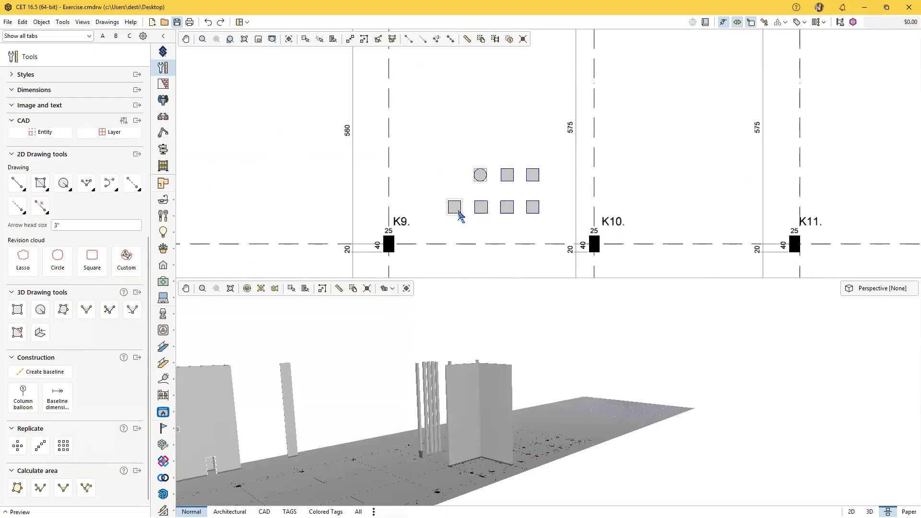
pyautogui.click(457, 211)
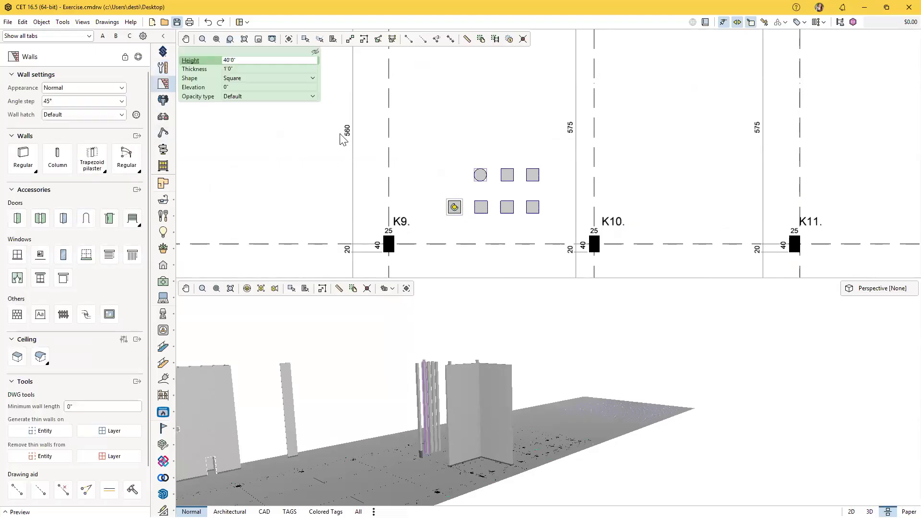
pyautogui.scroll(-5, 395, 178)
pyautogui.moveTo(614, 214); pyautogui.dragTo(222, 23, button='middle')
pyautogui.scroll(-3, 429, 96)
pyautogui.scroll(3, 451, 110)
pyautogui.scroll(1, 505, 251)
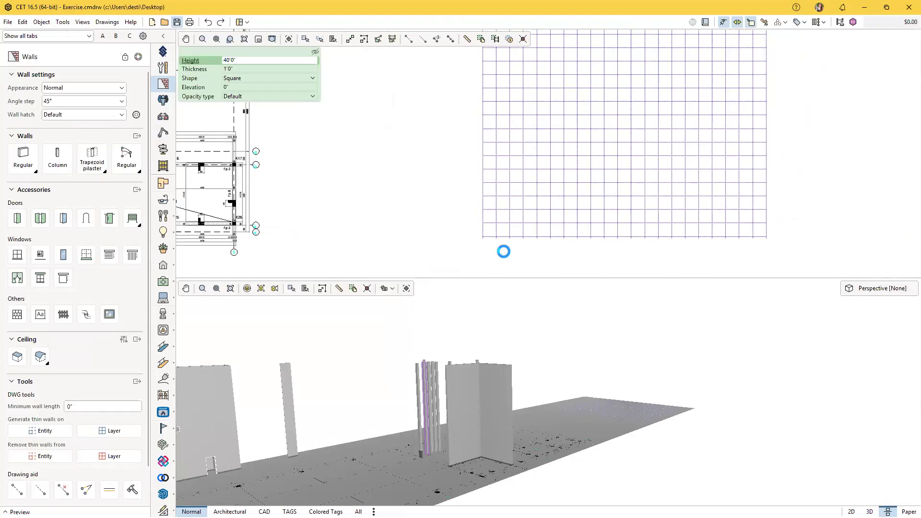
pyautogui.scroll(3, 494, 226)
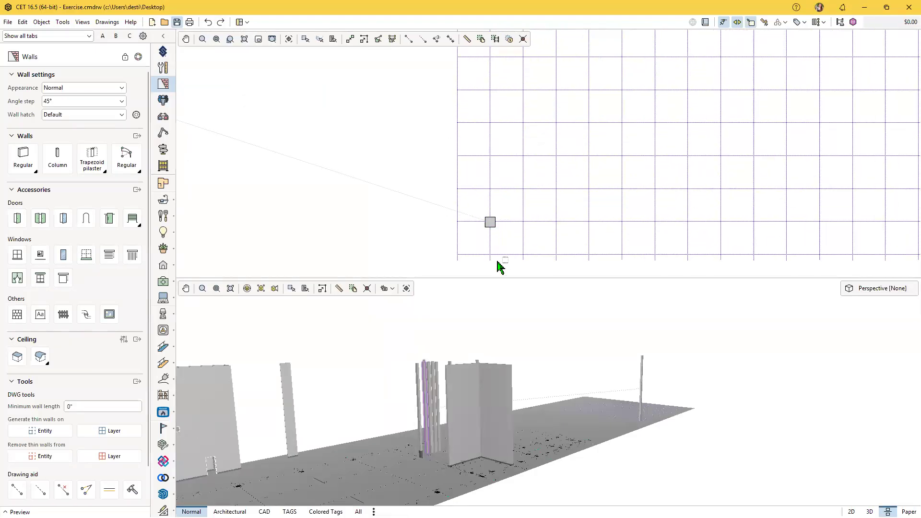
pyautogui.scroll(1, 511, 235)
pyautogui.scroll(1, 408, 241)
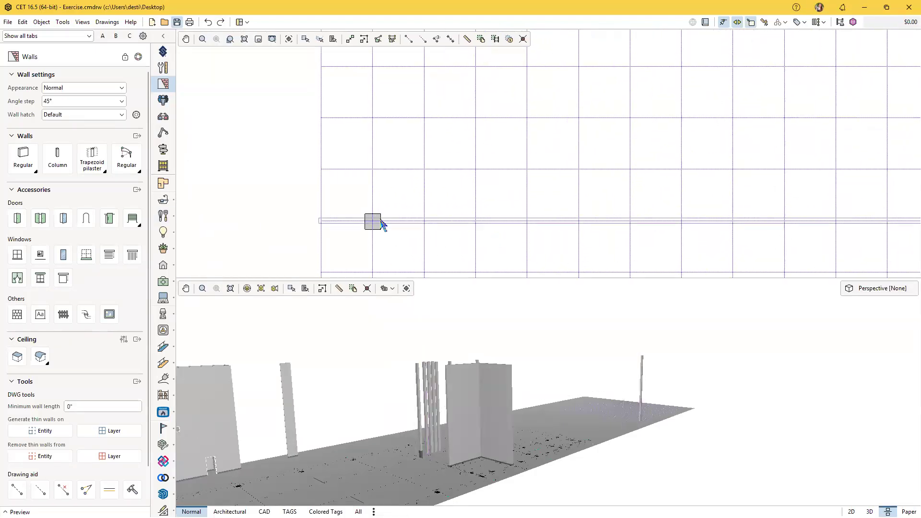
pyautogui.click(374, 221)
pyautogui.click(163, 68)
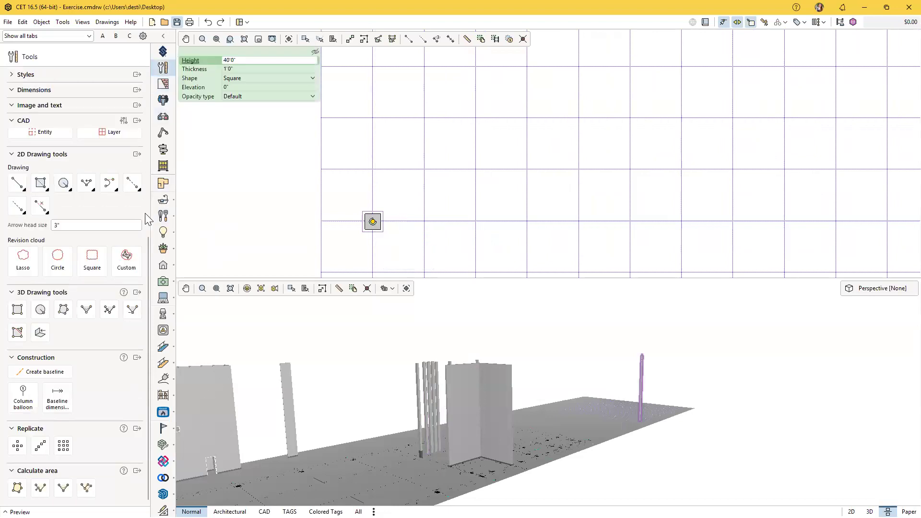
pyautogui.click(64, 446)
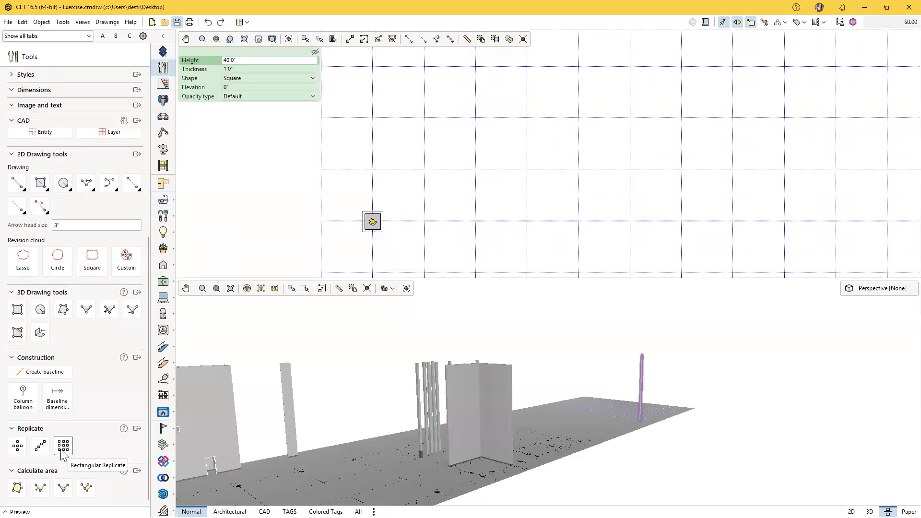
pyautogui.click(381, 221)
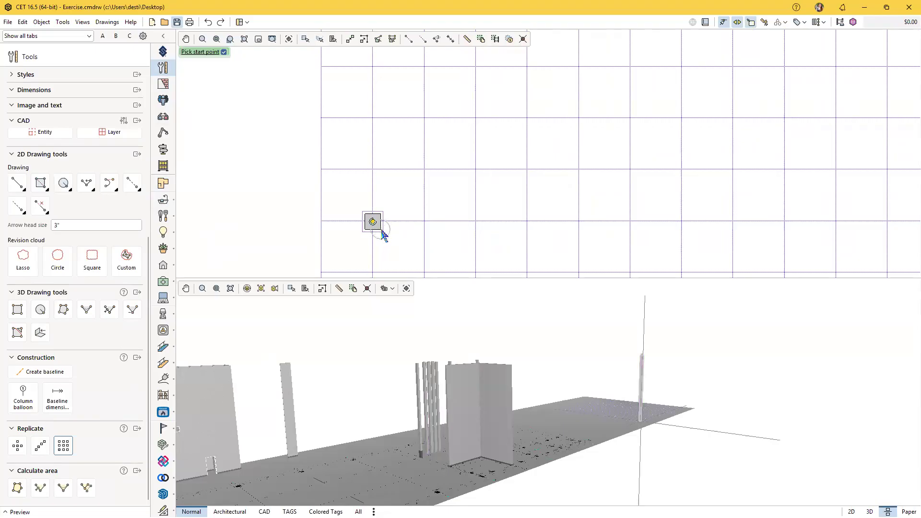
pyautogui.press('Escape')
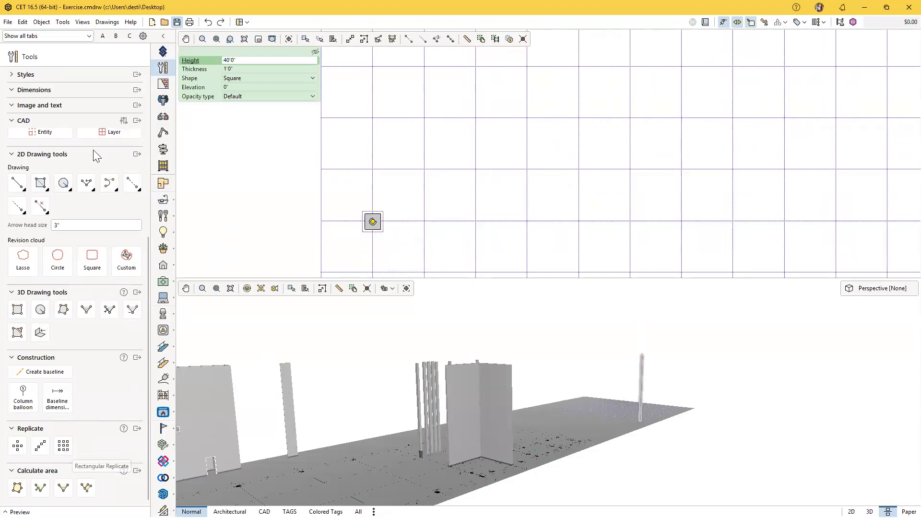
# Start a rectangular replication of the grid column with start-point picking off, and measure both X and Y spacing as To next
pyautogui.click(163, 83)
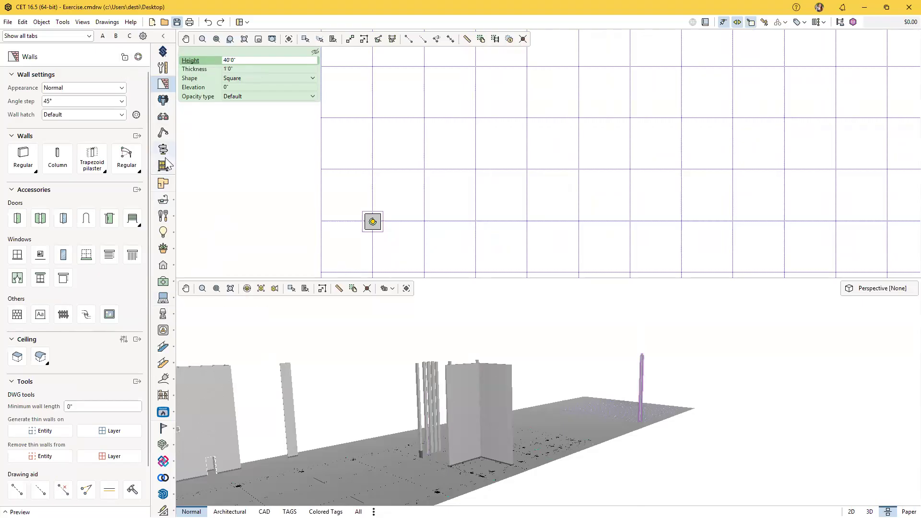
pyautogui.click(165, 68)
pyautogui.click(63, 446)
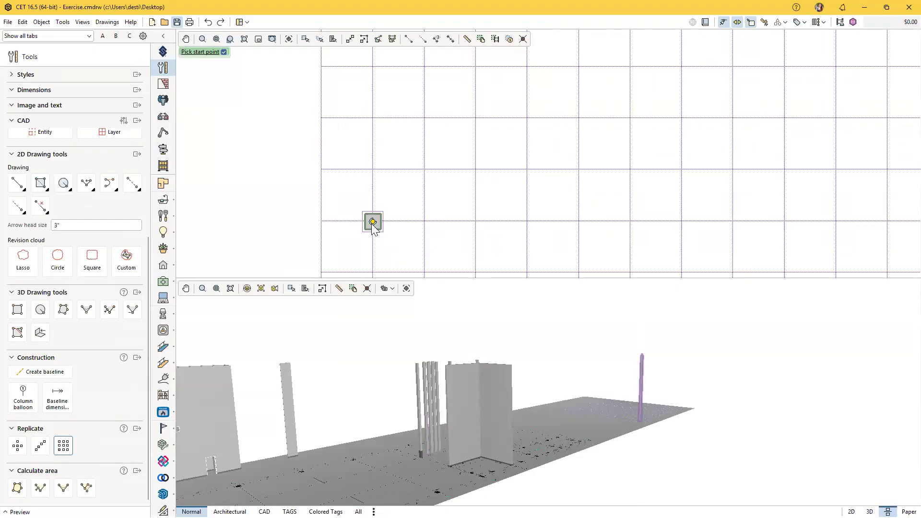
pyautogui.click(224, 52)
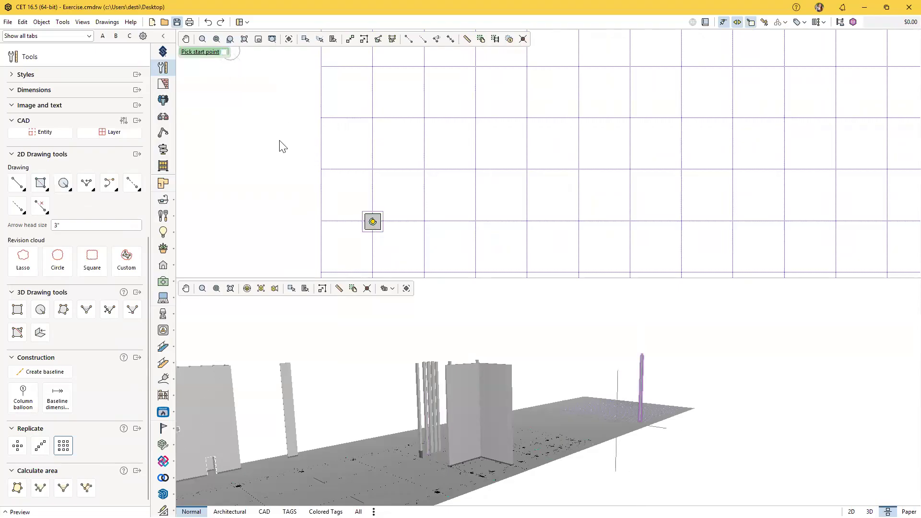
pyautogui.click(374, 221)
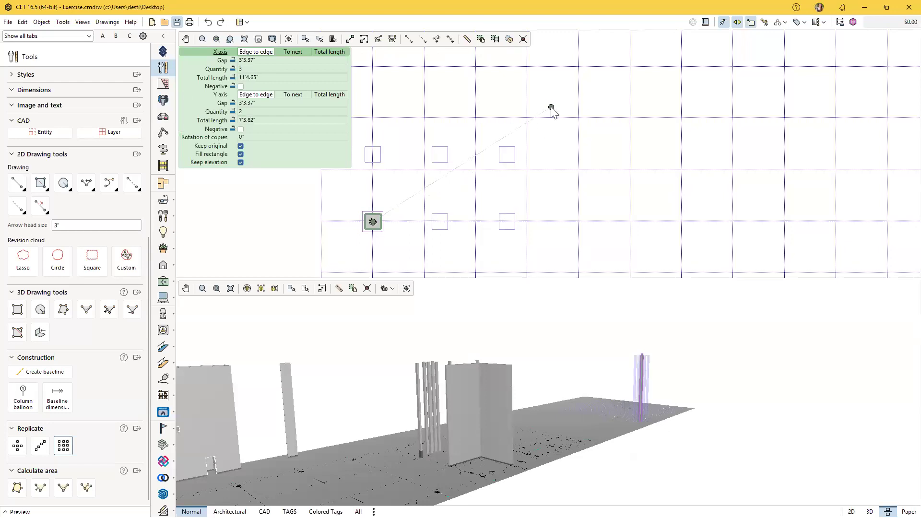
pyautogui.click(305, 59)
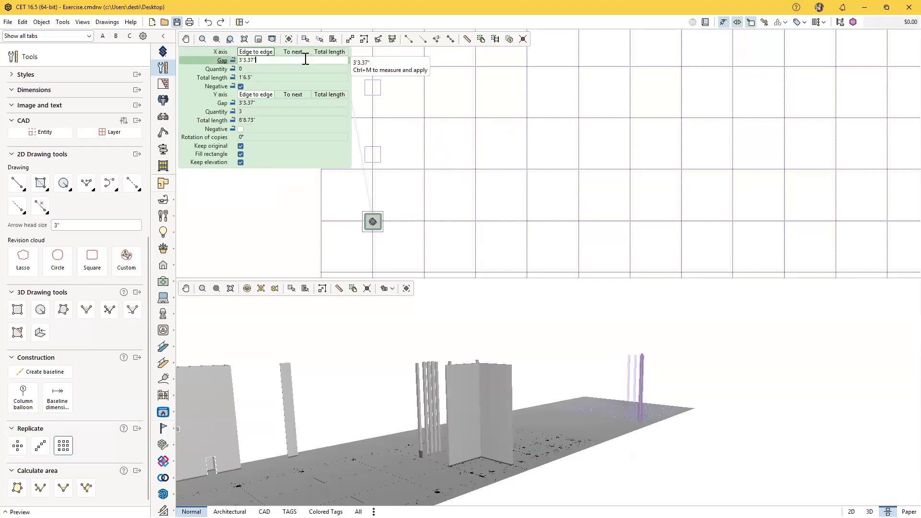
pyautogui.click(294, 52)
pyautogui.click(294, 94)
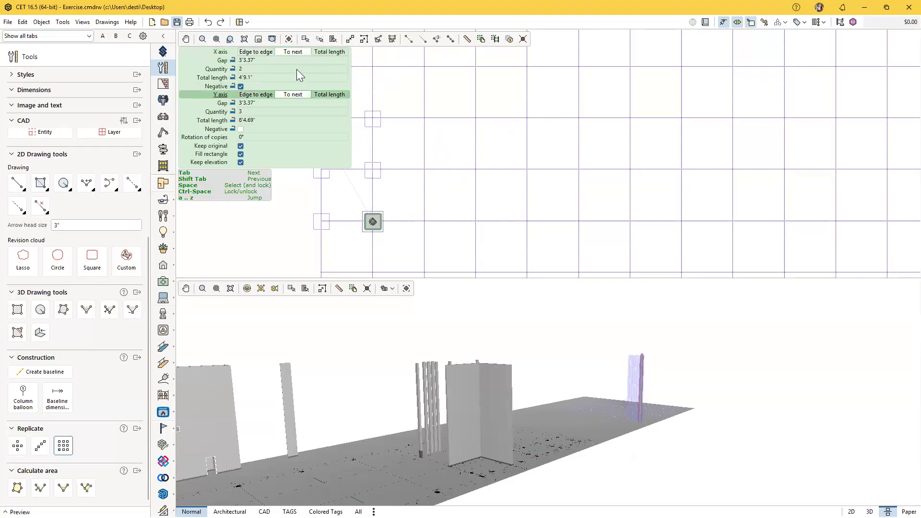
# Set the replication gap to 10'0" on both the X axis and the Y axis
pyautogui.doubleClick(261, 60)
pyautogui.write("1'0")
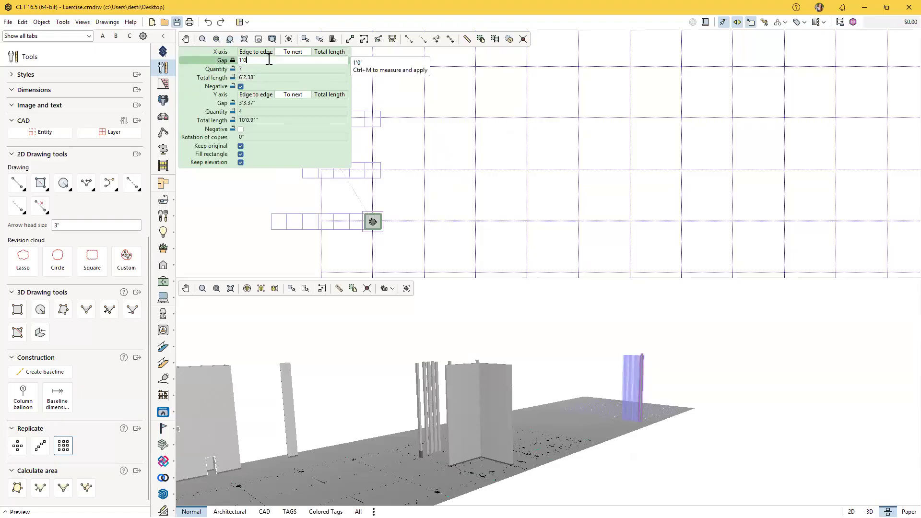
pyautogui.write('0')
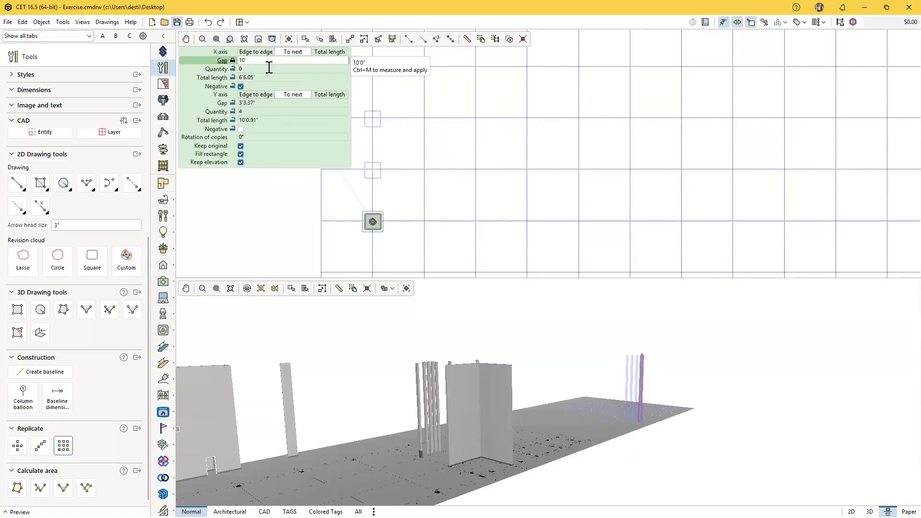
pyautogui.click(270, 103)
pyautogui.doubleClick(269, 103)
pyautogui.write('1')
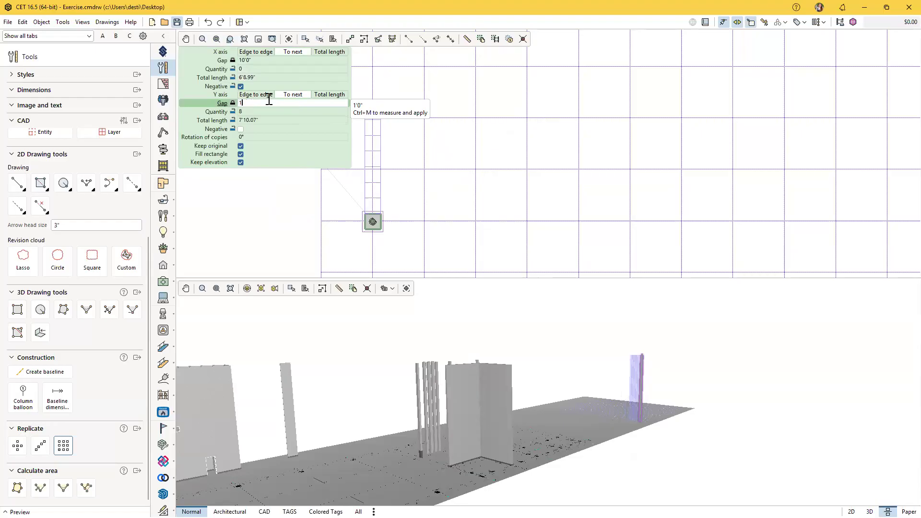
pyautogui.write("'00")
# Unlock the Y-axis total length and place the replicated columns on the grid, four across and five up
pyautogui.press('Tab')
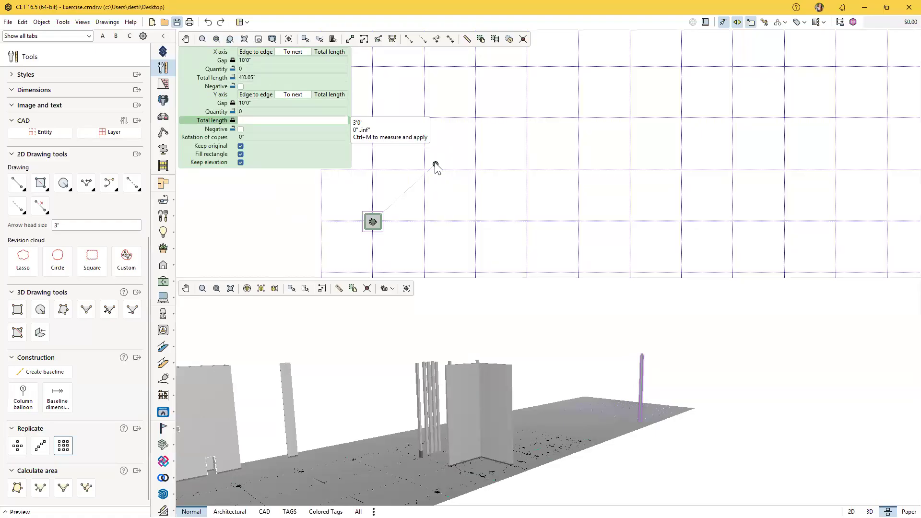
pyautogui.scroll(-2, 526, 122)
pyautogui.scroll(-3, 531, 109)
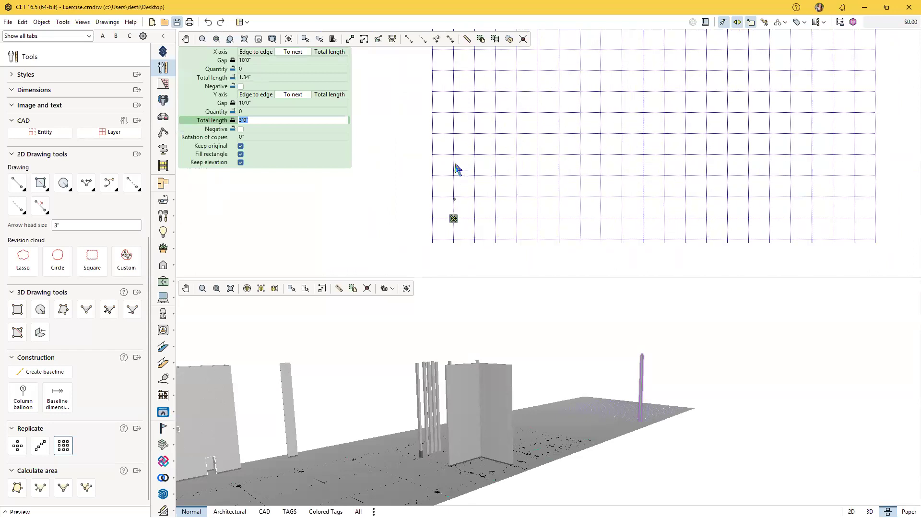
pyautogui.scroll(2, 463, 190)
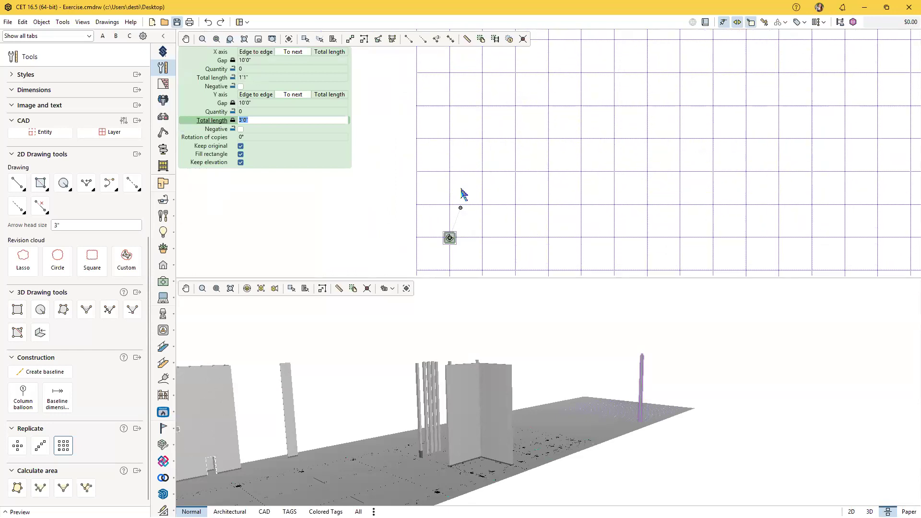
pyautogui.press('Tab')
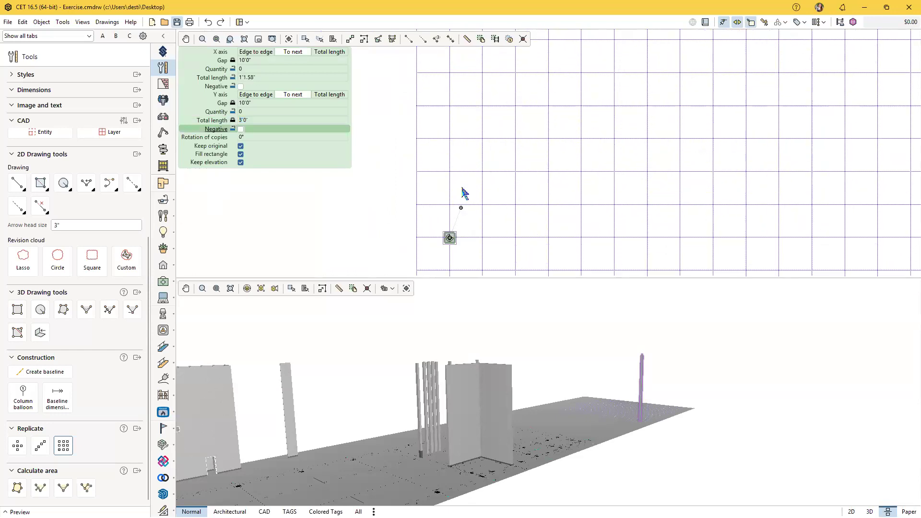
pyautogui.hotkey('shift', 'Tab')
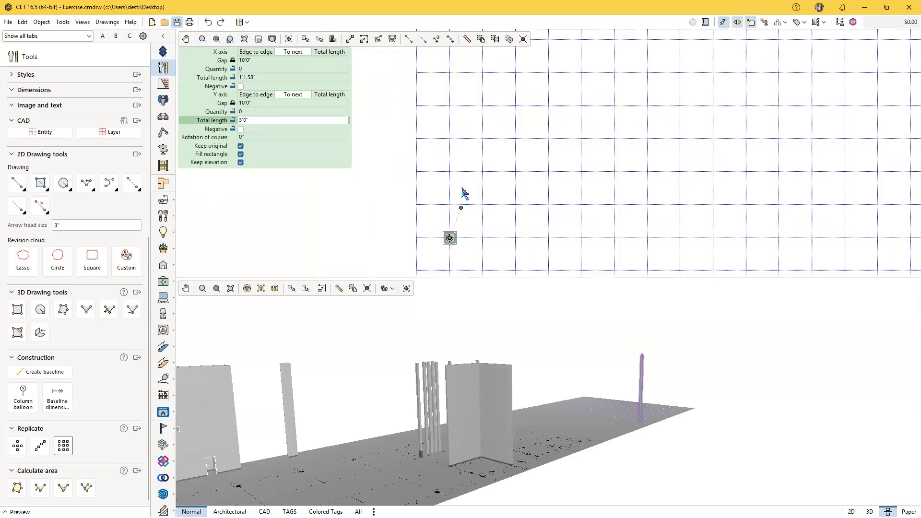
pyautogui.press('Tab')
pyautogui.press('Tab')
pyautogui.press('Tab')
pyautogui.press('Tab')
pyautogui.press('Tab')
pyautogui.press('Tab')
pyautogui.press('Tab')
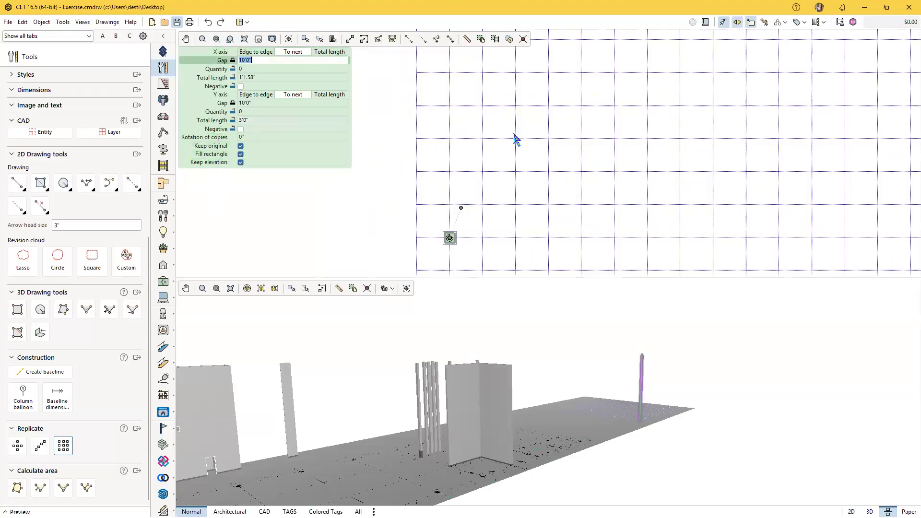
pyautogui.scroll(-1, 637, 103)
pyautogui.scroll(-3, 637, 103)
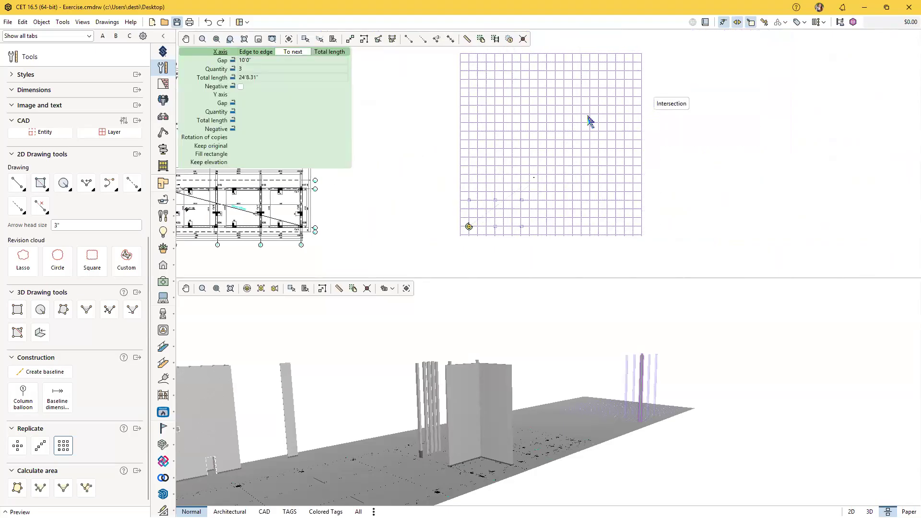
pyautogui.click(561, 106)
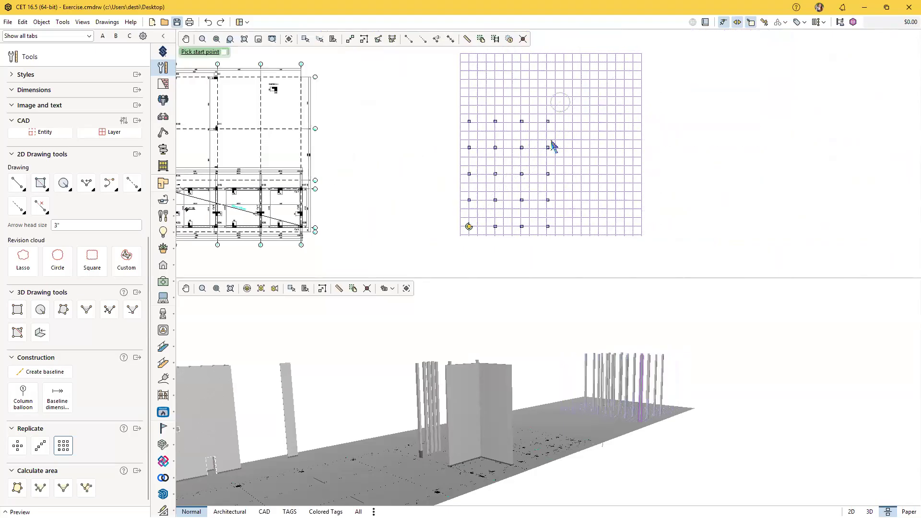
# Examine how the replicated columns sit on the help-line grid in the plan and in the 3D view
pyautogui.scroll(4, 531, 250)
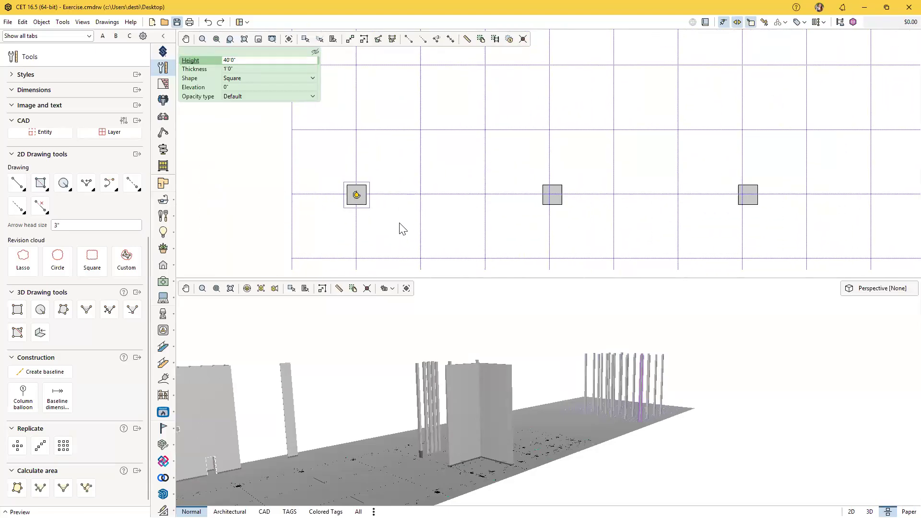
pyautogui.scroll(-4, 403, 245)
pyautogui.scroll(2, 507, 258)
pyautogui.scroll(-2, 374, 244)
pyautogui.moveTo(366, 245); pyautogui.dragTo(447, 257, button='middle')
pyautogui.scroll(-2, 448, 262)
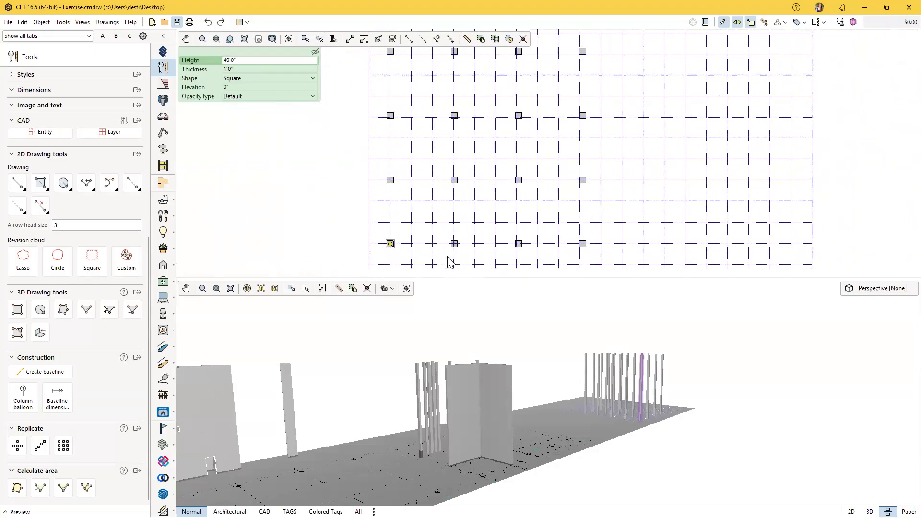
pyautogui.scroll(-2, 442, 257)
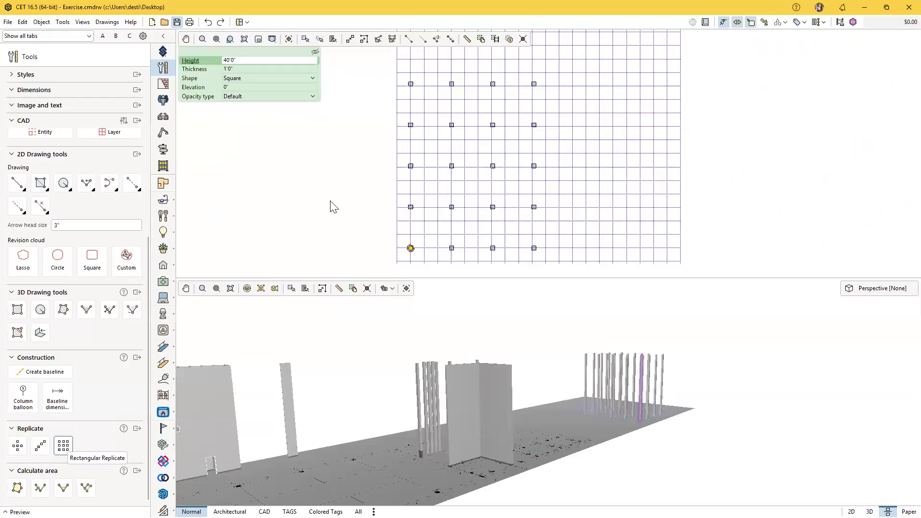
pyautogui.moveTo(365, 263); pyautogui.dragTo(349, 260, button='middle')
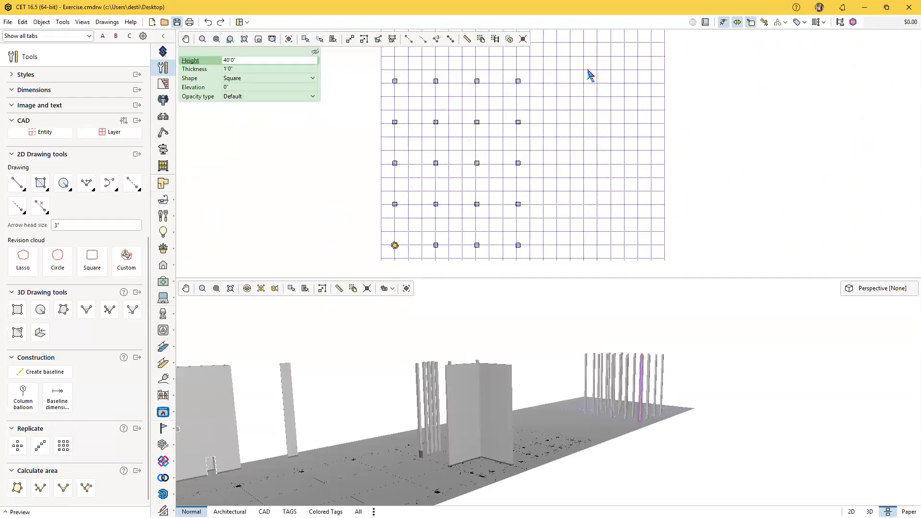
pyautogui.moveTo(351, 228); pyautogui.dragTo(409, 177, button='middle')
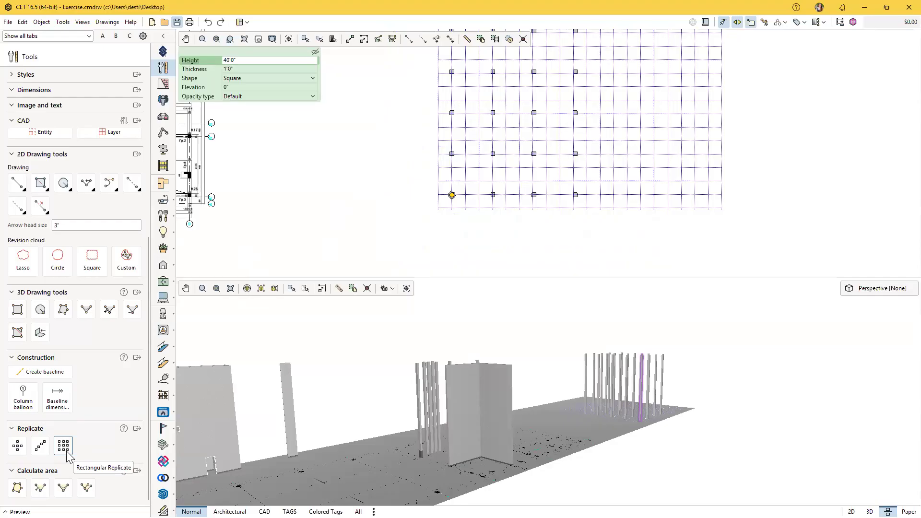
pyautogui.scroll(5, 641, 410)
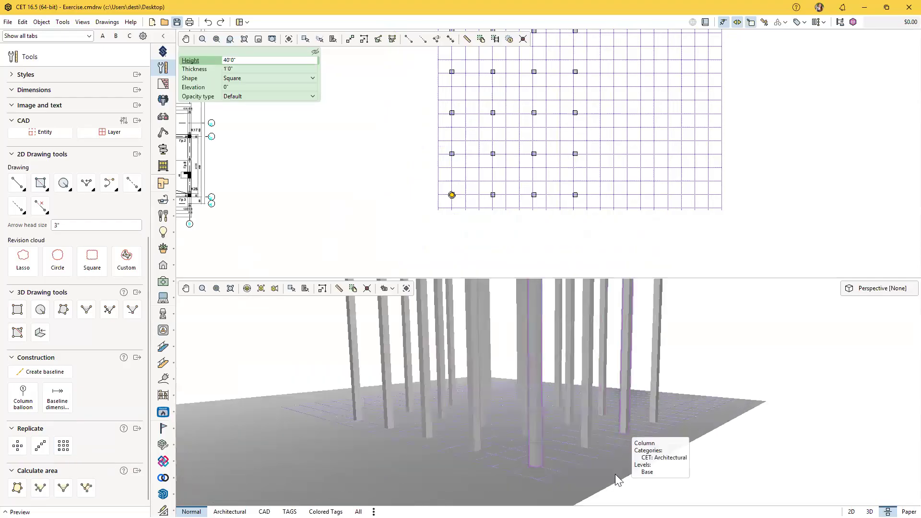
pyautogui.click(624, 466)
pyautogui.moveTo(600, 484); pyautogui.dragTo(387, 480, button='middle')
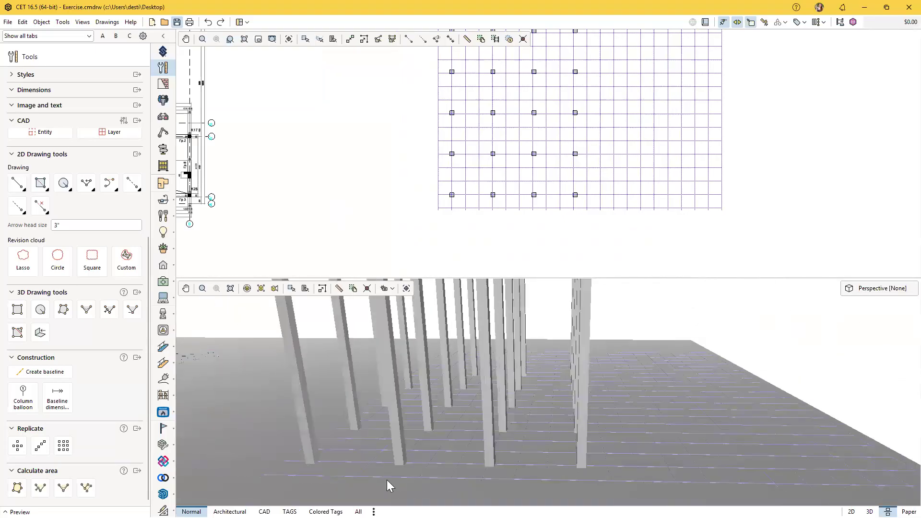
pyautogui.click(163, 83)
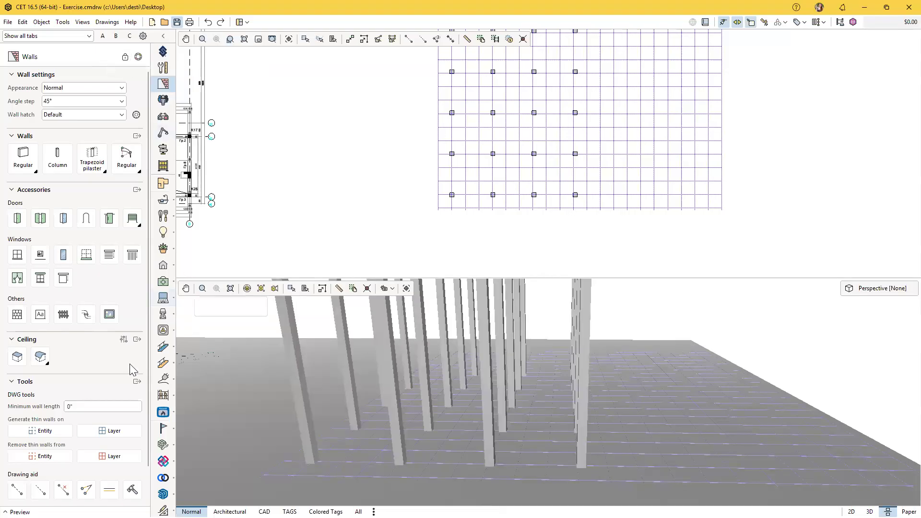
pyautogui.click(164, 67)
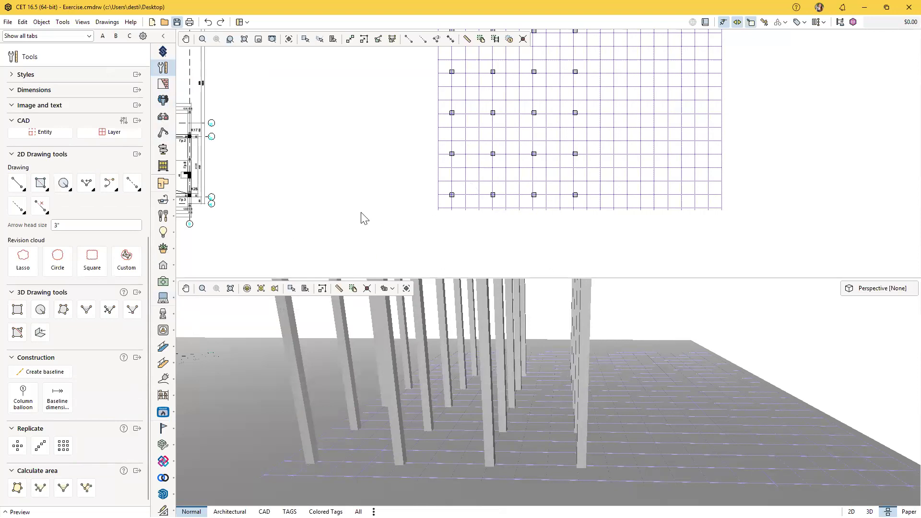
pyautogui.scroll(-3, 360, 212)
pyautogui.moveTo(362, 219); pyautogui.dragTo(638, 203, button='middle')
pyautogui.scroll(2, 642, 209)
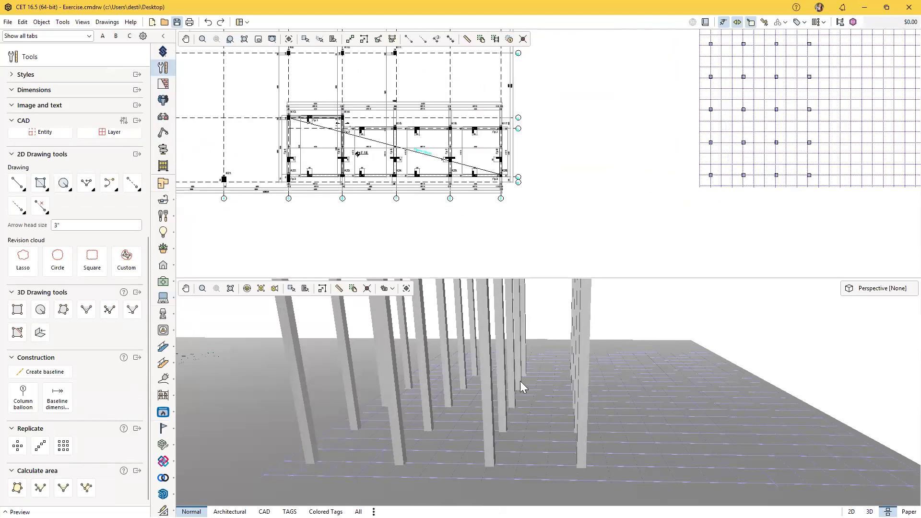
pyautogui.scroll(-3, 524, 418)
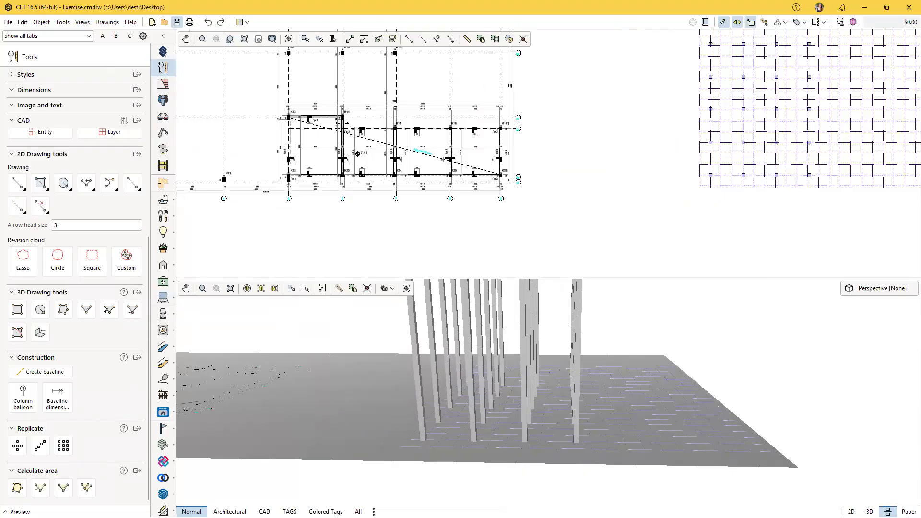
pyautogui.hotkey('alt', 'Tab')
pyautogui.scroll(-2, 516, 406)
pyautogui.scroll(6, 461, 413)
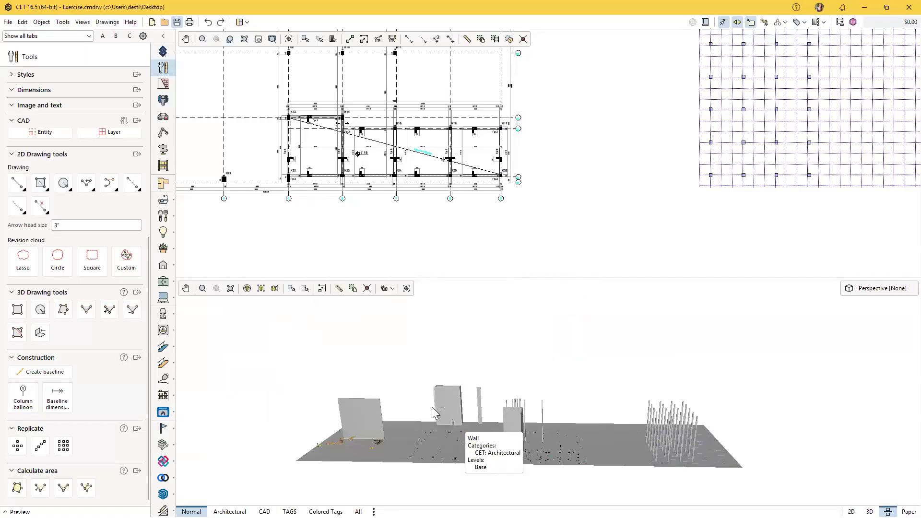
# Inspect the glass window's properties and the nearby doorway in the wall, in plan and in 3D
pyautogui.scroll(3, 434, 422)
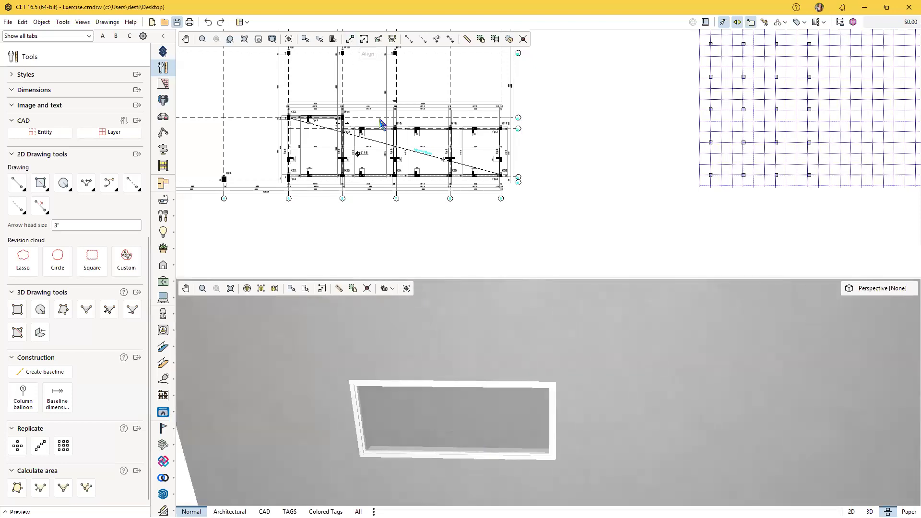
pyautogui.scroll(-5, 428, 155)
pyautogui.scroll(10, 429, 155)
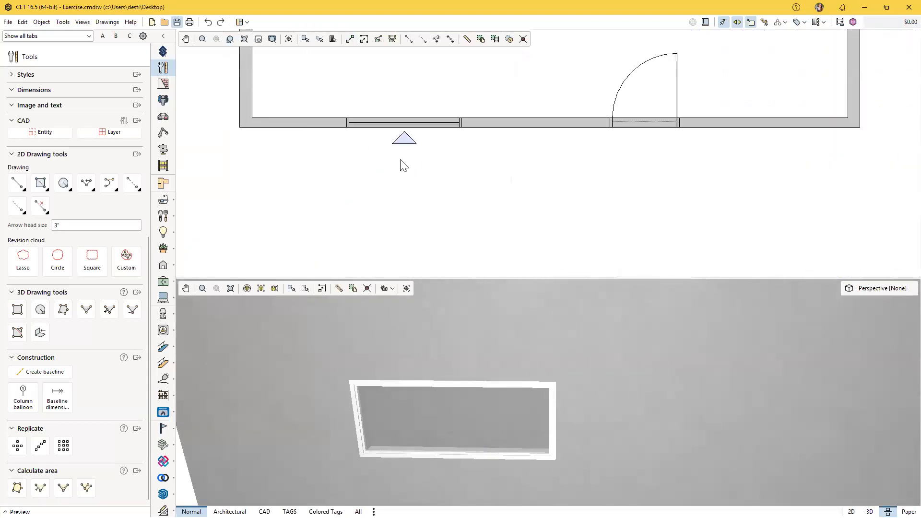
pyautogui.moveTo(421, 143); pyautogui.dragTo(425, 197, button='middle')
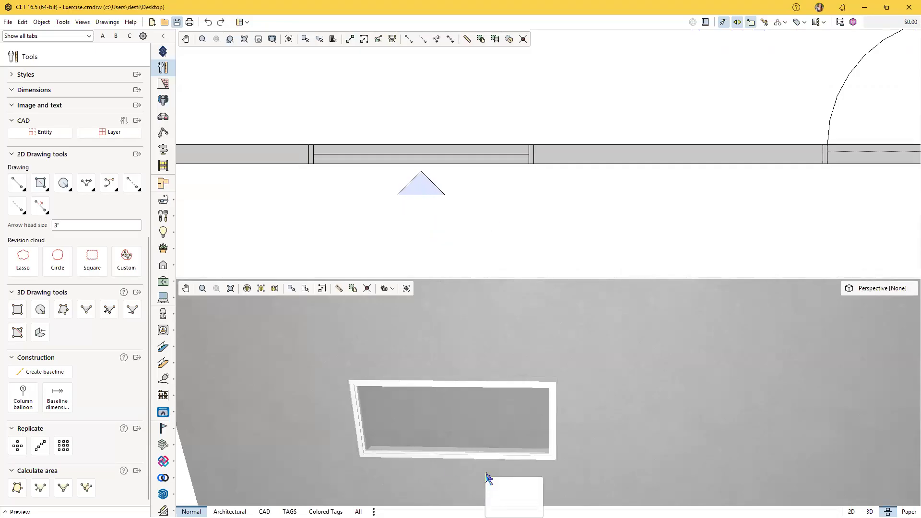
pyautogui.scroll(5, 485, 461)
pyautogui.click(478, 439)
pyautogui.scroll(-2, 513, 434)
pyautogui.moveTo(518, 431); pyautogui.dragTo(489, 473, button='middle')
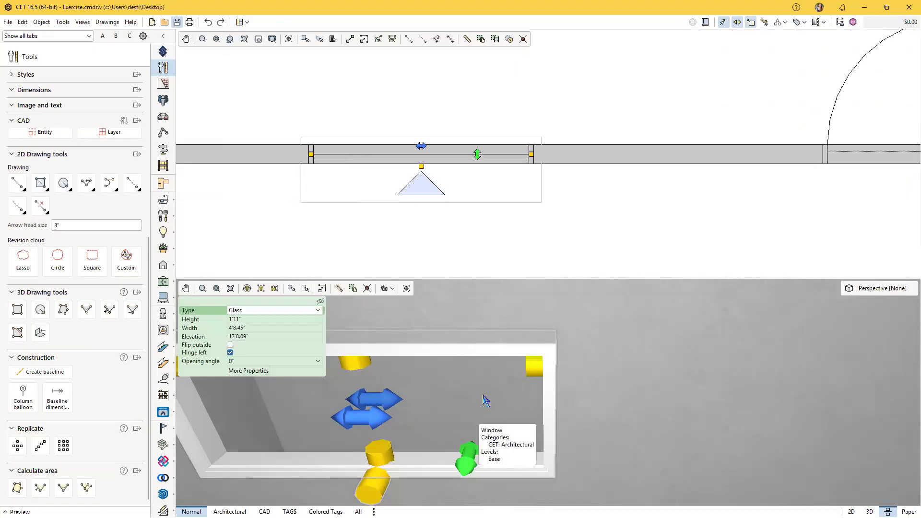
pyautogui.scroll(-6, 480, 416)
pyautogui.scroll(-4, 497, 430)
pyautogui.moveTo(624, 477)
pyautogui.mouseDown(button='middle')
pyautogui.moveTo(497, 430)
pyautogui.moveTo(479, 453)
pyautogui.moveTo(407, 448)
pyautogui.moveTo(522, 449)
pyautogui.moveTo(522, 438)
pyautogui.moveTo(610, 465)
pyautogui.mouseUp(button='middle')
pyautogui.scroll(6, 496, 434)
pyautogui.scroll(-4, 527, 423)
pyautogui.click(283, 205)
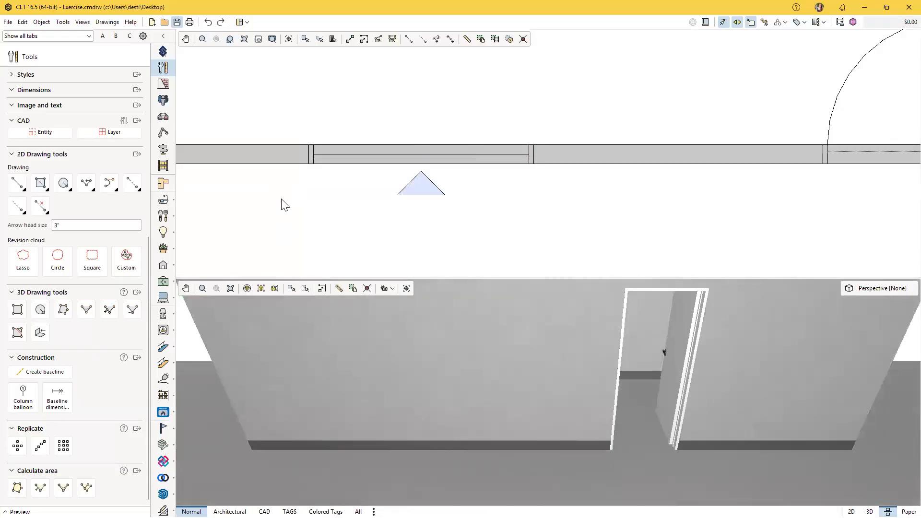
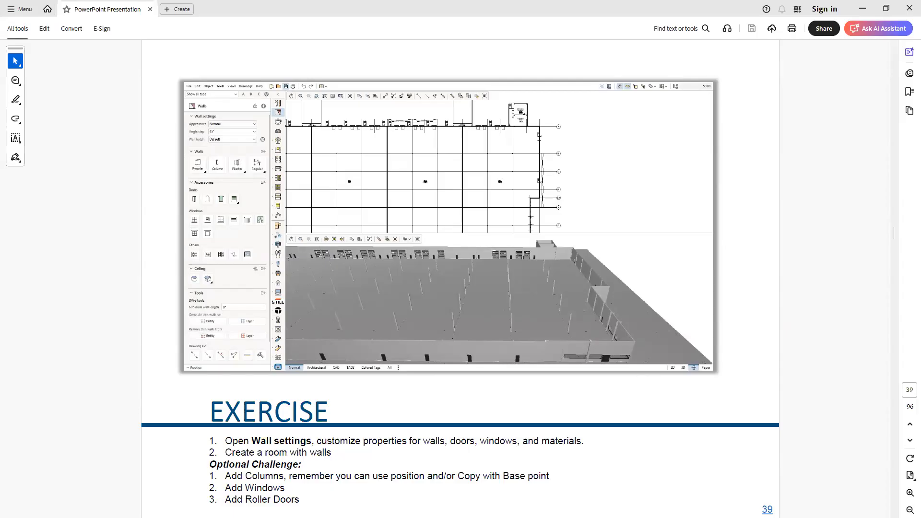
# Look over the whole drawing in plan and 3D, from the small walled room to the column grids
pyautogui.scroll(-2, 373, 245)
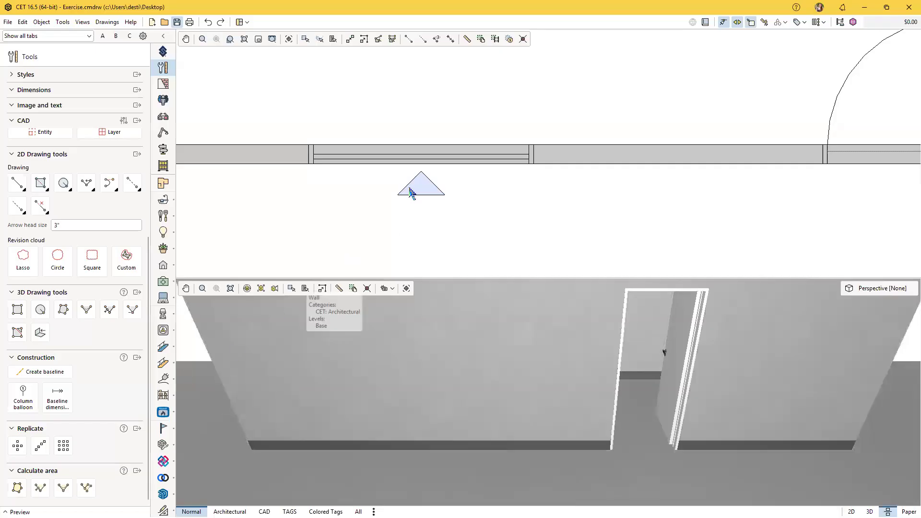
pyautogui.scroll(-3, 412, 192)
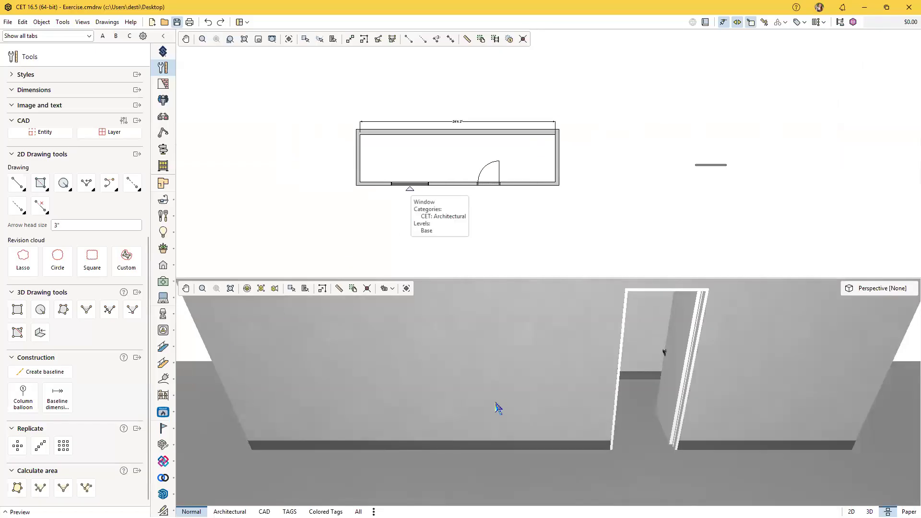
pyautogui.scroll(-8, 467, 411)
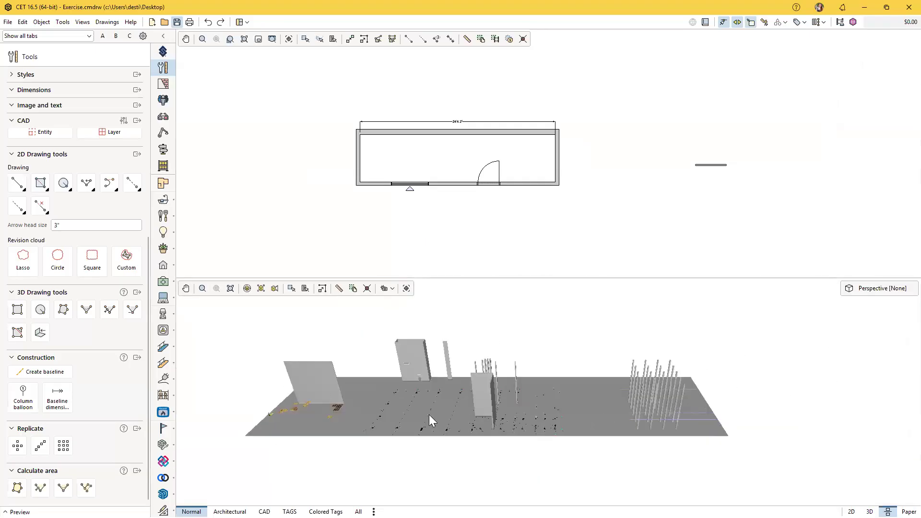
pyautogui.scroll(8, 429, 414)
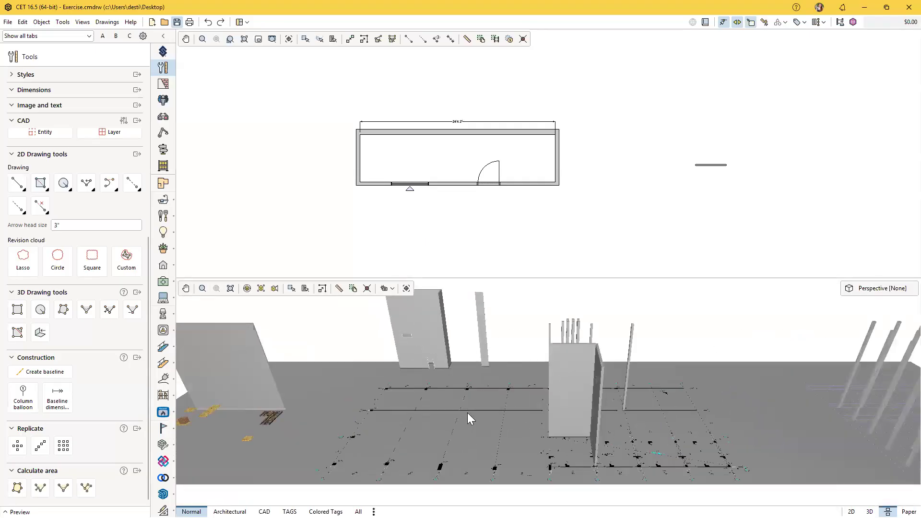
pyautogui.scroll(4, 467, 413)
pyautogui.scroll(-4, 376, 191)
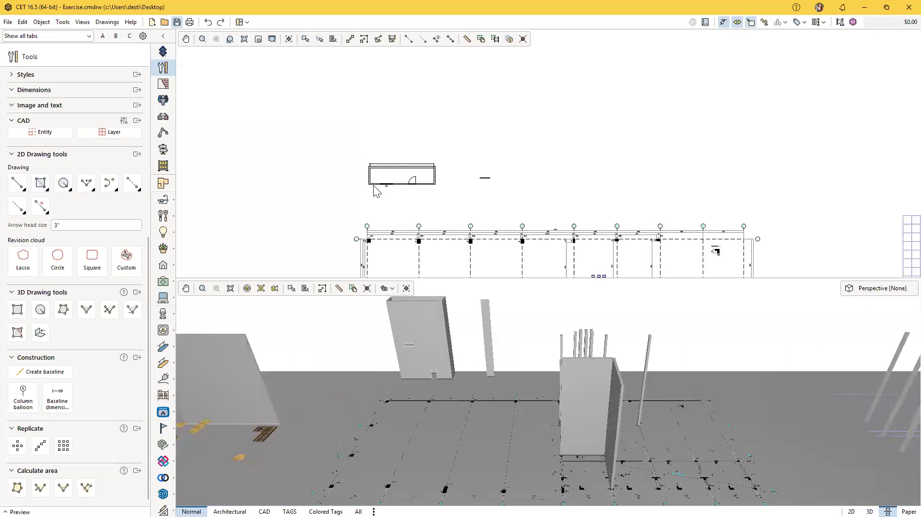
pyautogui.scroll(-5, 375, 191)
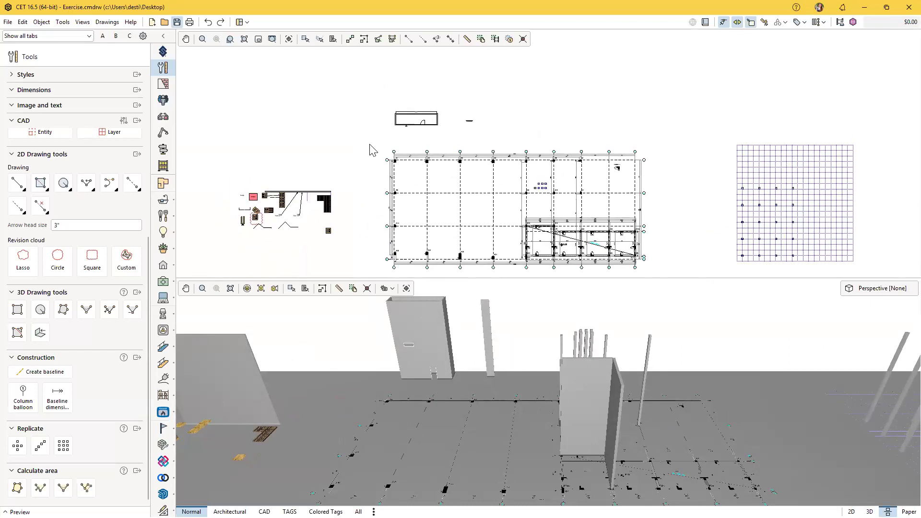
# Open the Configura Marketplace from the account, browse the Material Handling extensions for CET Essentials, and put the browser away
pyautogui.click(820, 8)
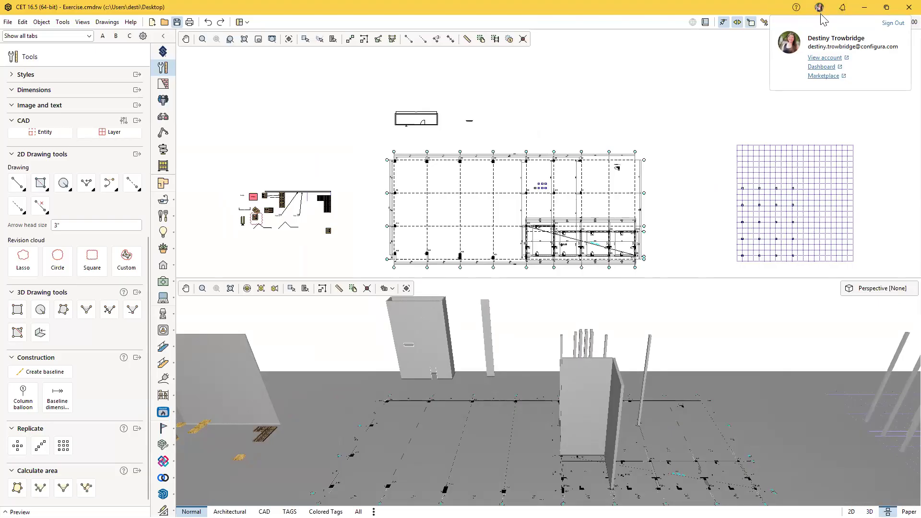
pyautogui.click(824, 76)
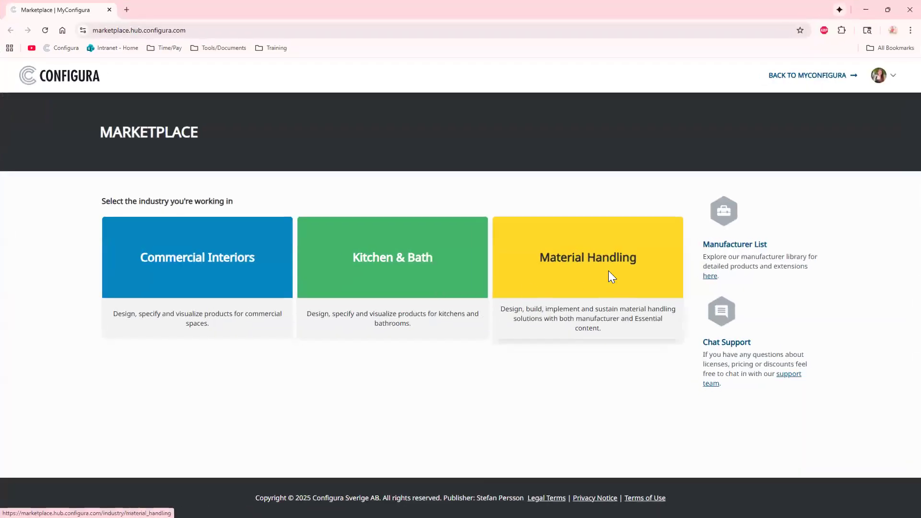
pyautogui.click(609, 271)
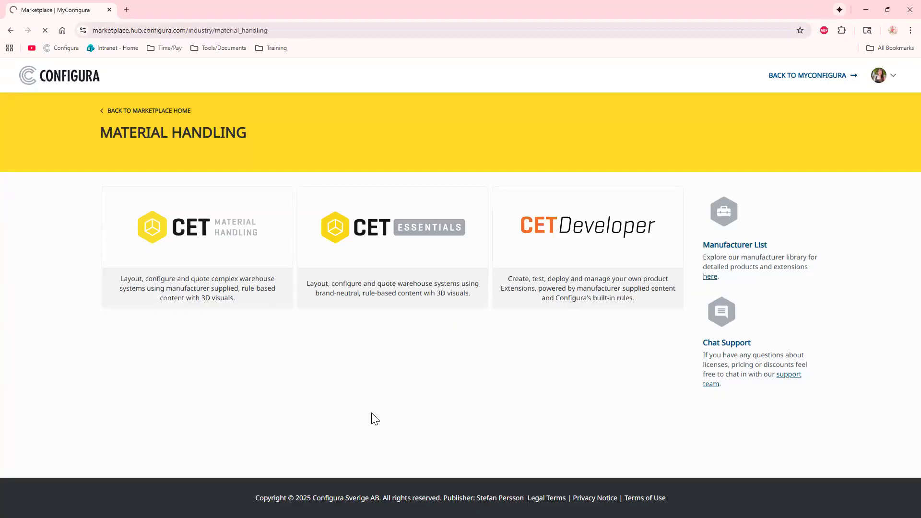
pyautogui.scroll(-7, 494, 345)
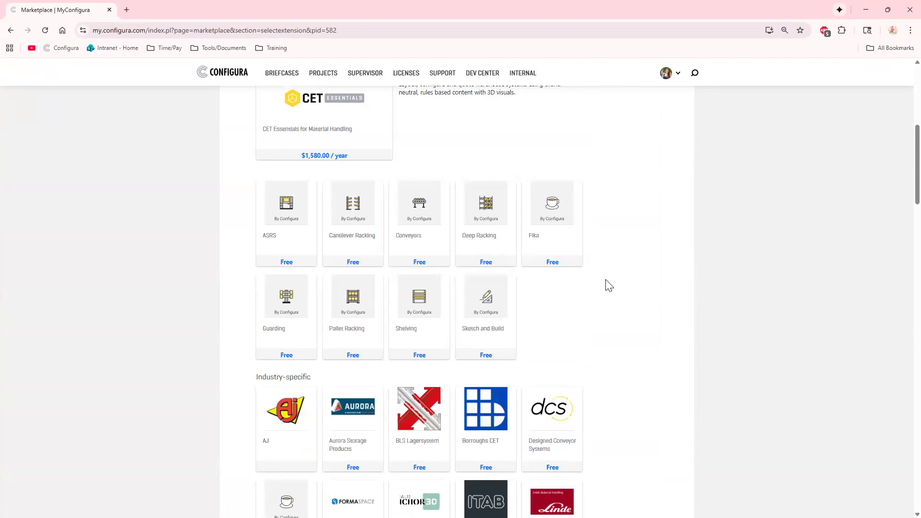
pyautogui.moveTo(362, 319)
pyautogui.click(868, 10)
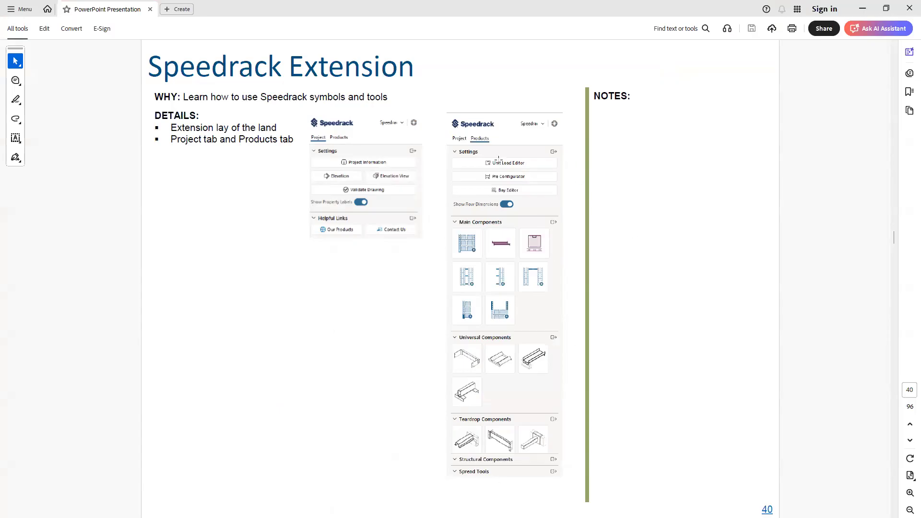
# Shrink the training guide window to uncover the CET drawing and open the Speedrack extension there
pyautogui.click(886, 8)
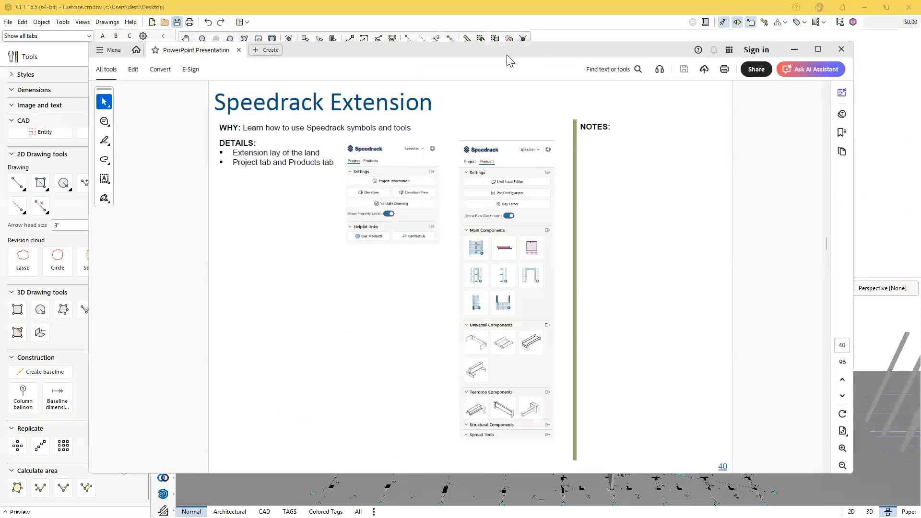
pyautogui.moveTo(507, 55); pyautogui.dragTo(630, 61)
pyautogui.click(163, 51)
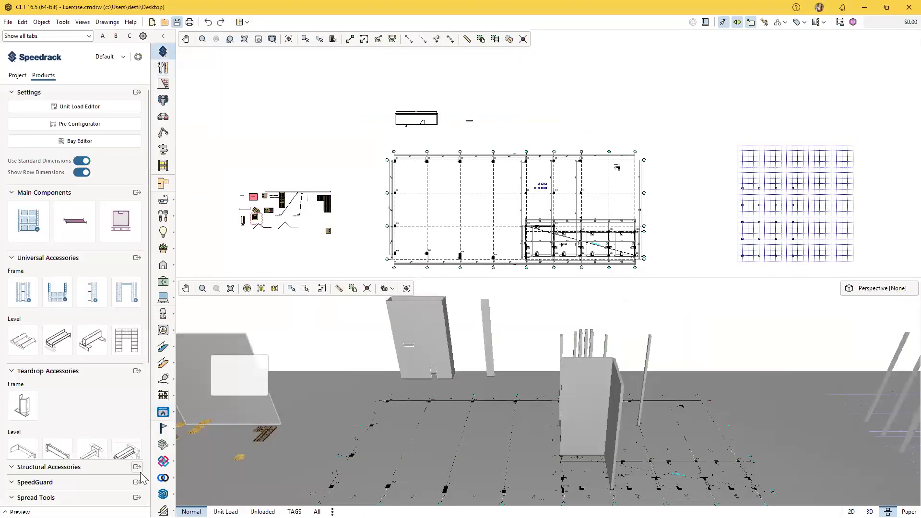
# Compare Speedrack's Project and Products tools with the Speedrack Extension page of the training guide
pyautogui.hotkey('alt', 'Tab')
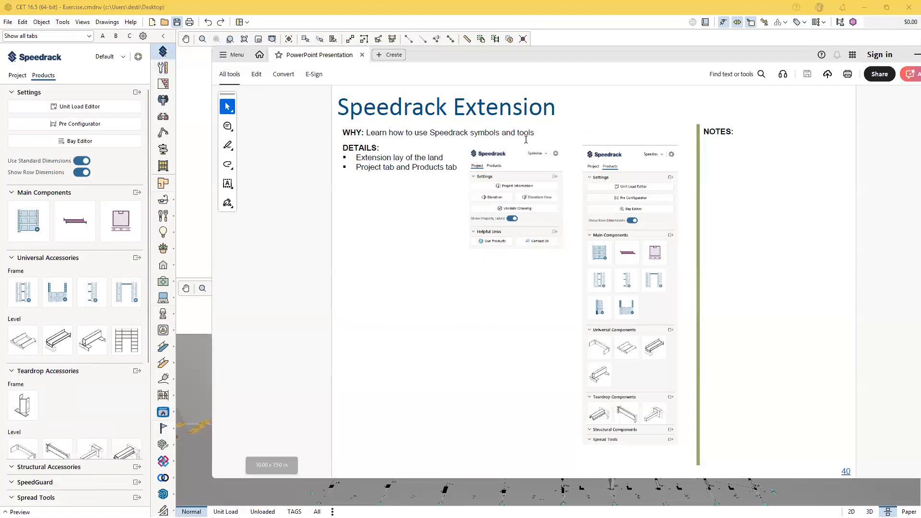
pyautogui.click(17, 77)
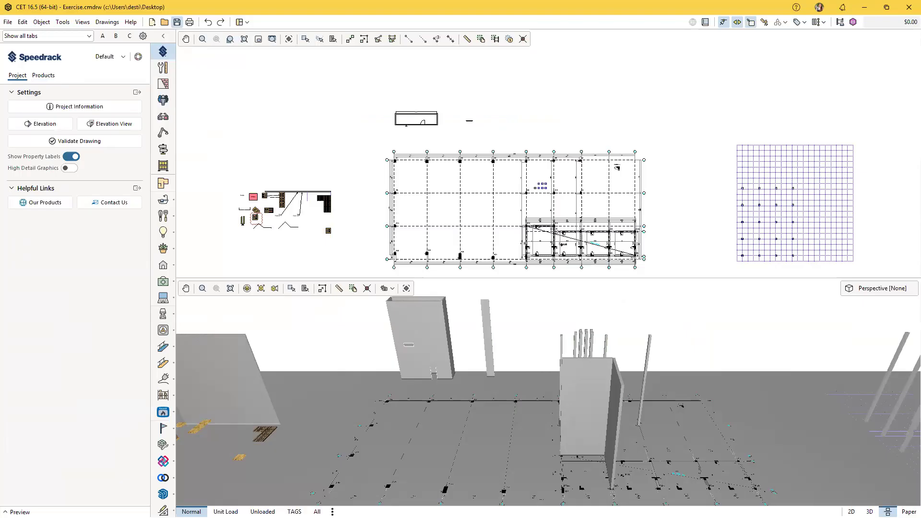
pyautogui.hotkey('alt', 'Tab')
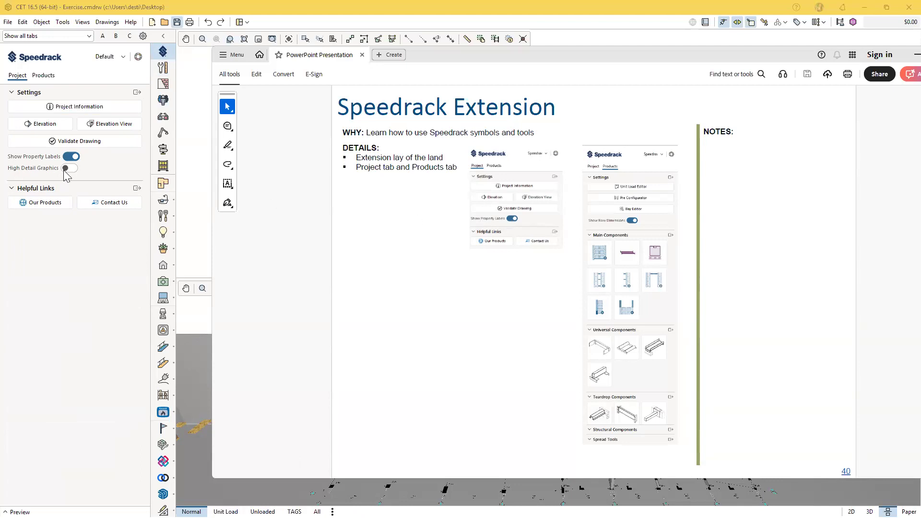
pyautogui.click(46, 77)
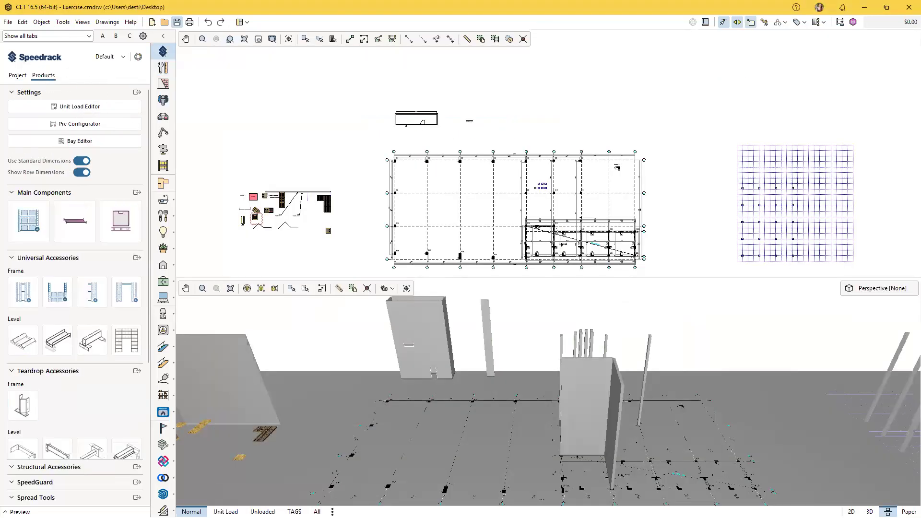
pyautogui.hotkey('alt', 'Tab')
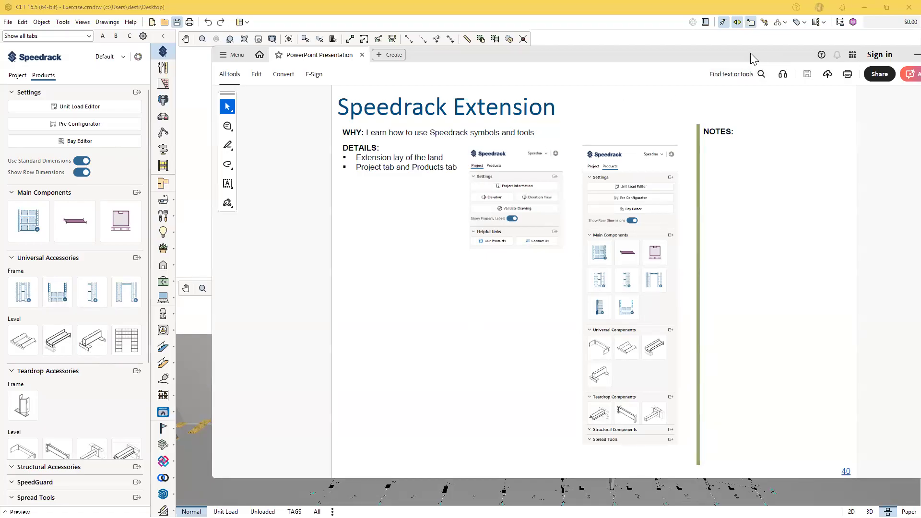
# Enlarge the training guide, read its Speedrack Project Tab page, and switch back to CET
pyautogui.moveTo(833, 55); pyautogui.dragTo(726, 55)
pyautogui.doubleClick(726, 54)
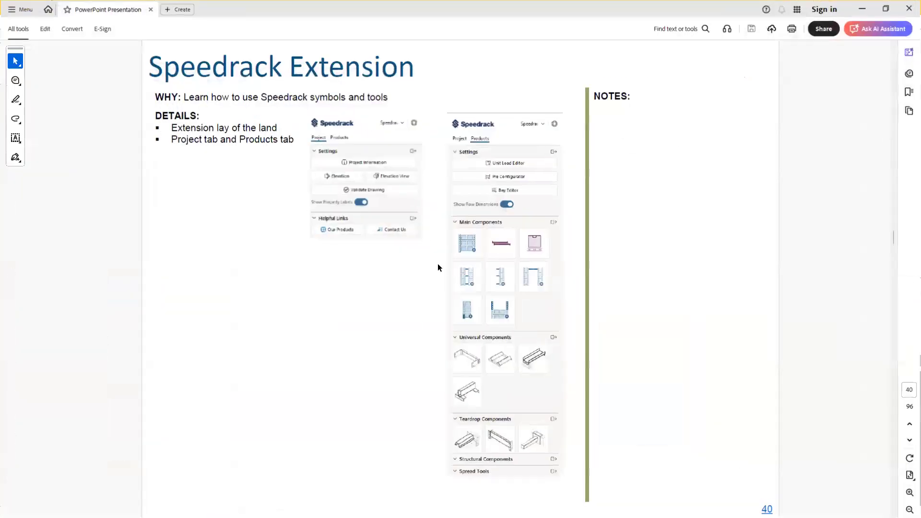
pyautogui.scroll(-1, 437, 269)
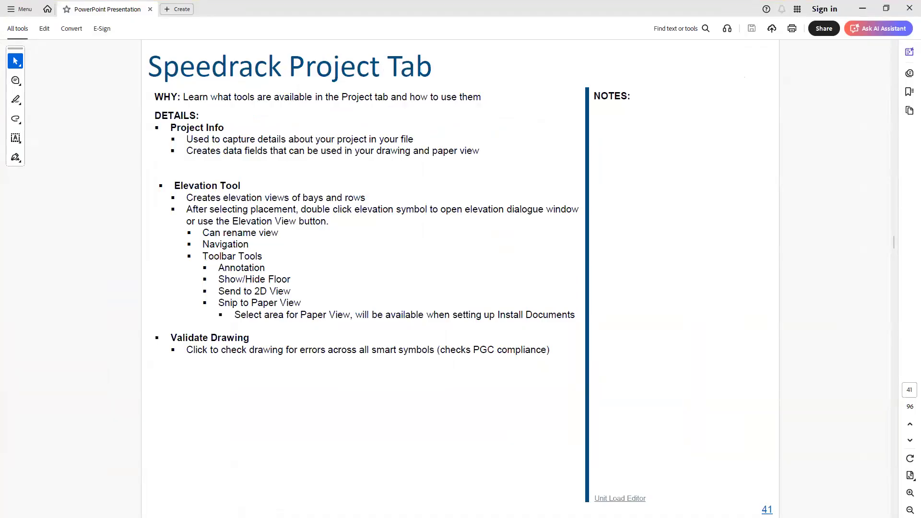
pyautogui.hotkey('alt', 'Tab')
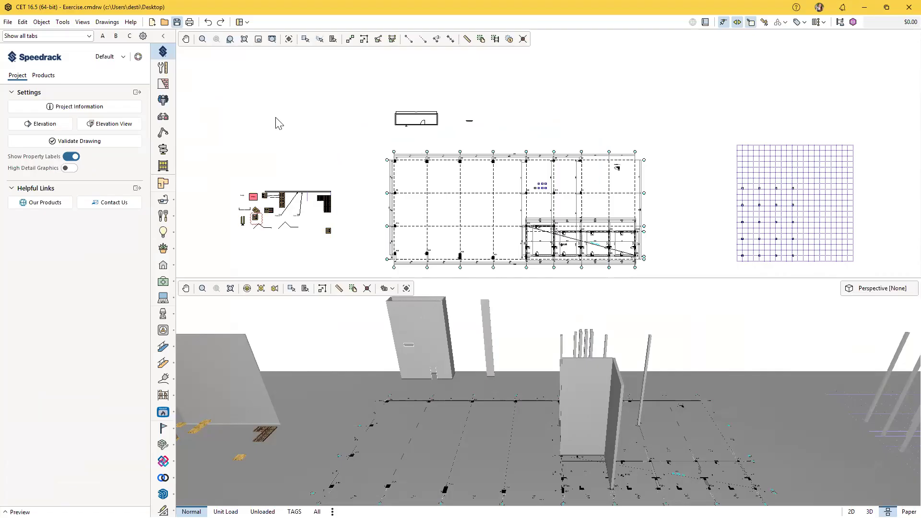
# Open Speedrack's Project Information and examine its order information and revision fields
pyautogui.click(112, 114)
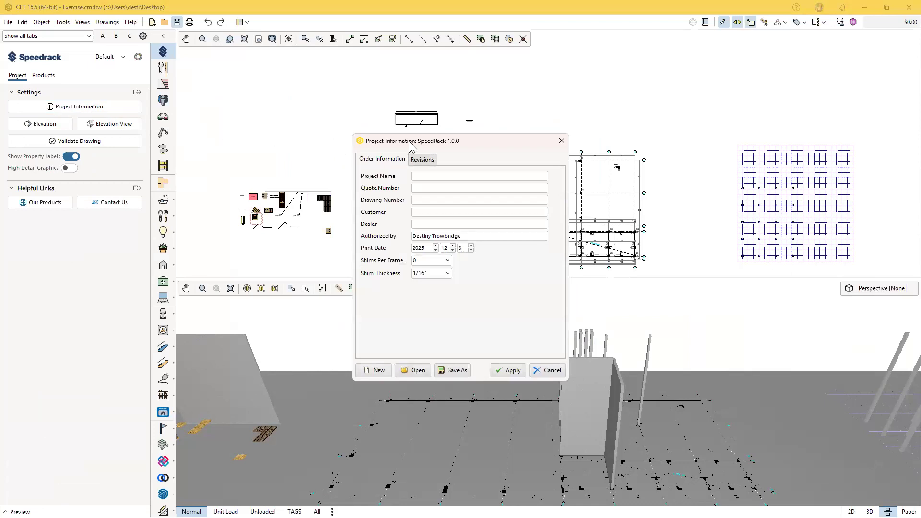
pyautogui.moveTo(409, 144); pyautogui.dragTo(273, 90)
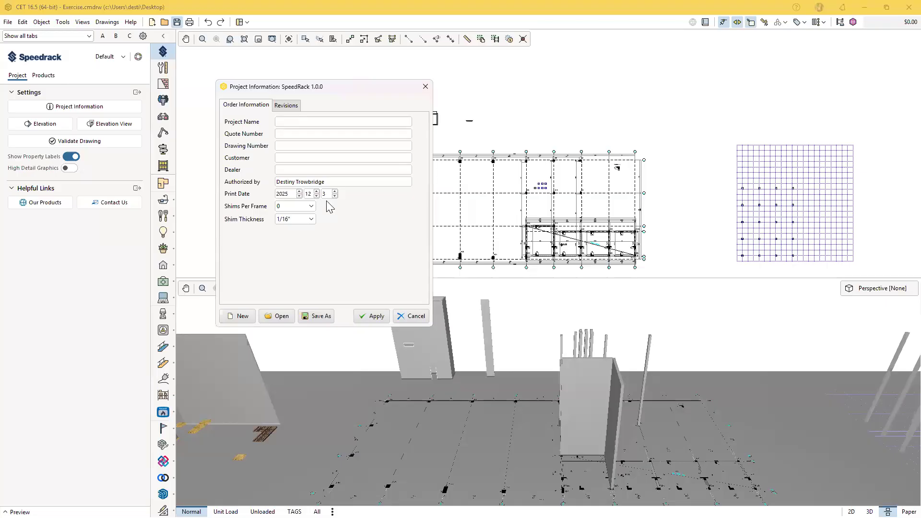
pyautogui.click(286, 105)
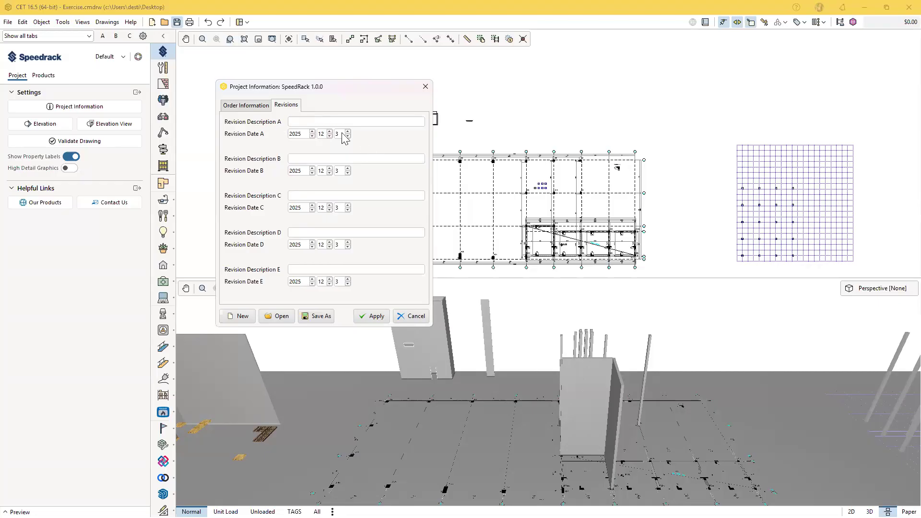
pyautogui.click(256, 106)
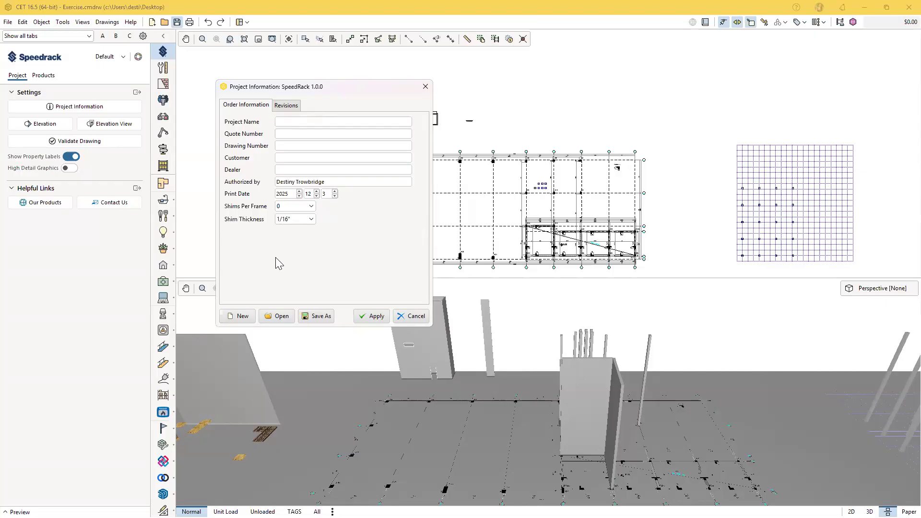
# Set the project name to "Custom Training" in the order information
pyautogui.click(332, 122)
pyautogui.write('Custom Training')
pyautogui.press('Return')
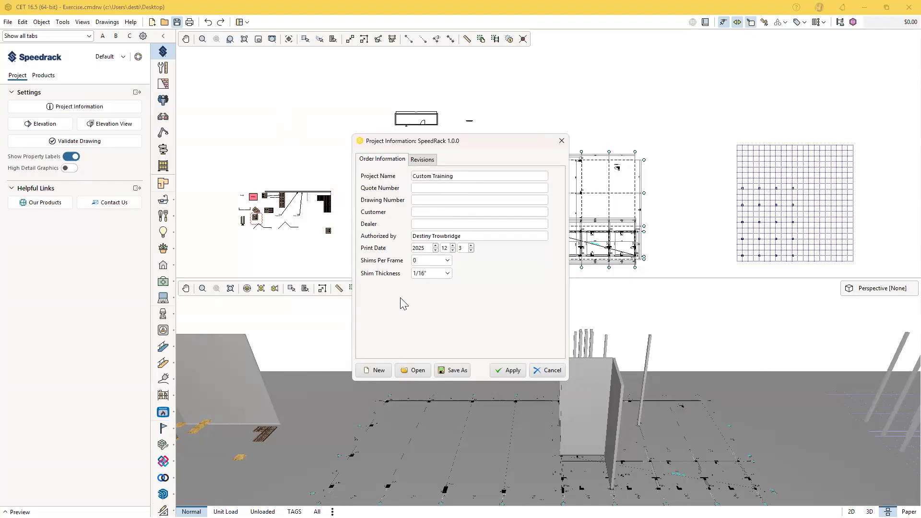
# Enter "Prelim Drawing" as Revision Description A and apply the project information
pyautogui.click(423, 159)
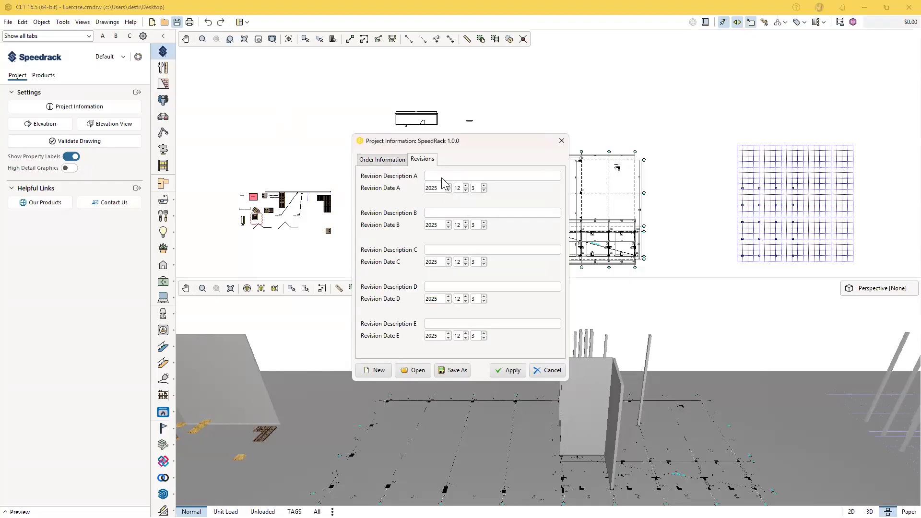
pyautogui.click(441, 176)
pyautogui.write('Prelim Drawing')
pyautogui.click(509, 372)
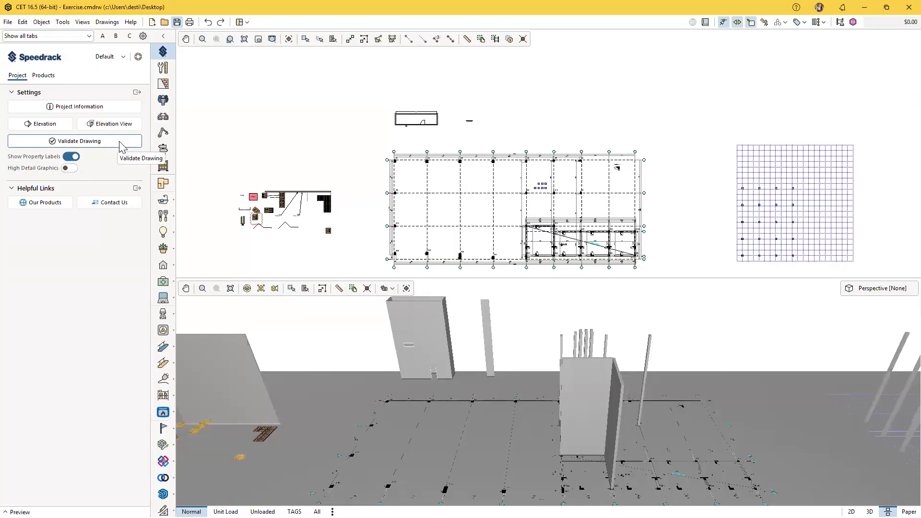
# Look over Speedrack's product components and project tools, and open its Our Products and Contact Us links
pyautogui.click(44, 77)
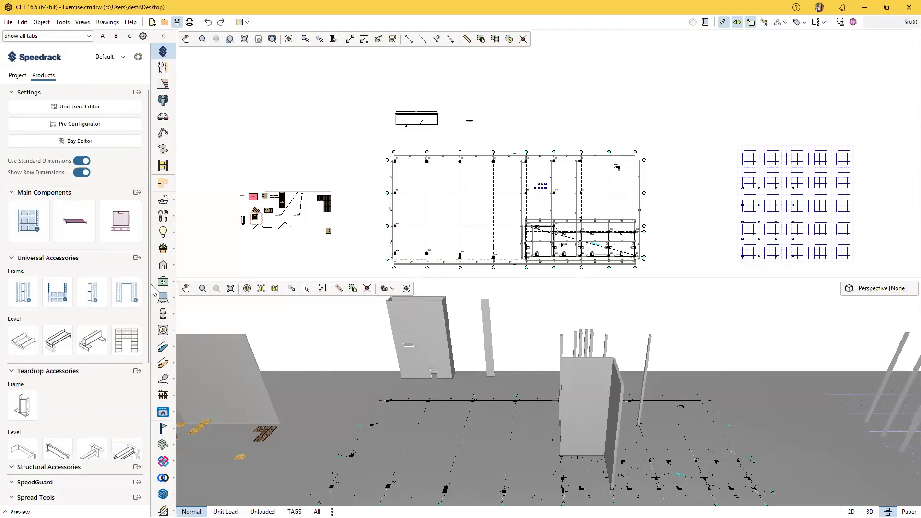
pyautogui.click(21, 76)
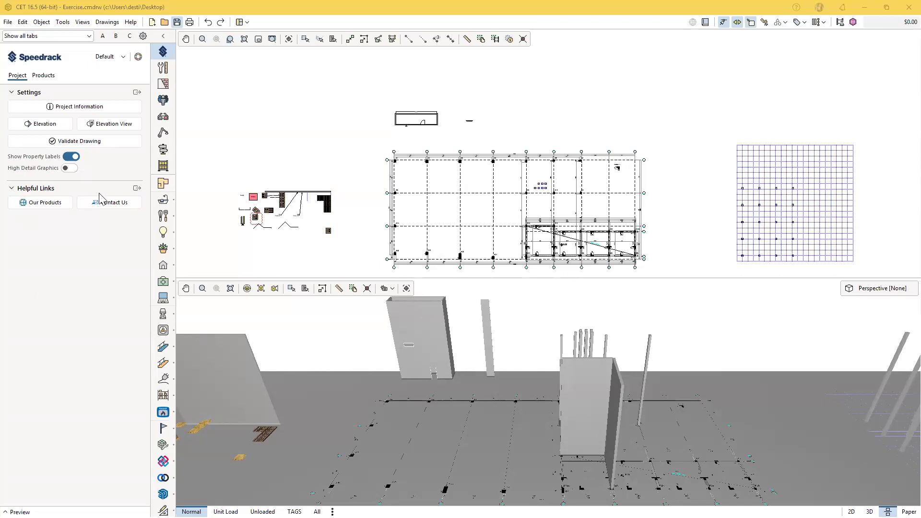
pyautogui.click(45, 203)
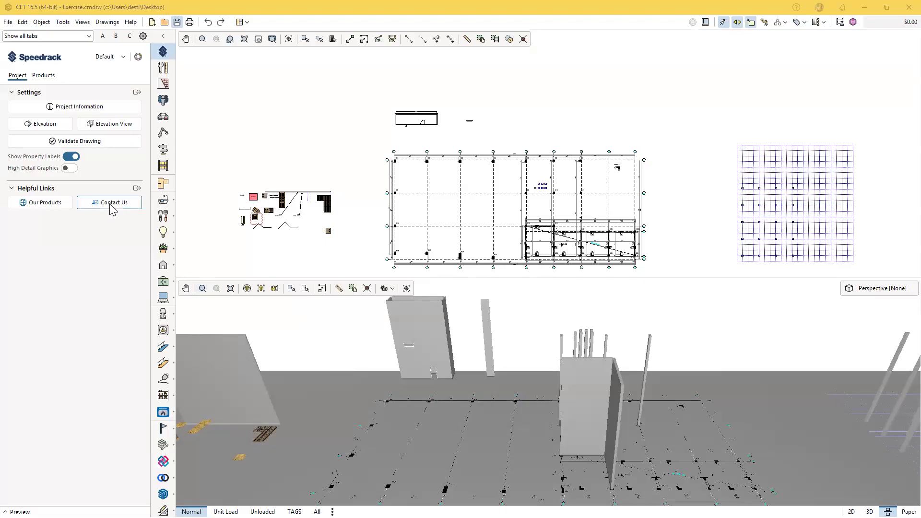
pyautogui.click(111, 206)
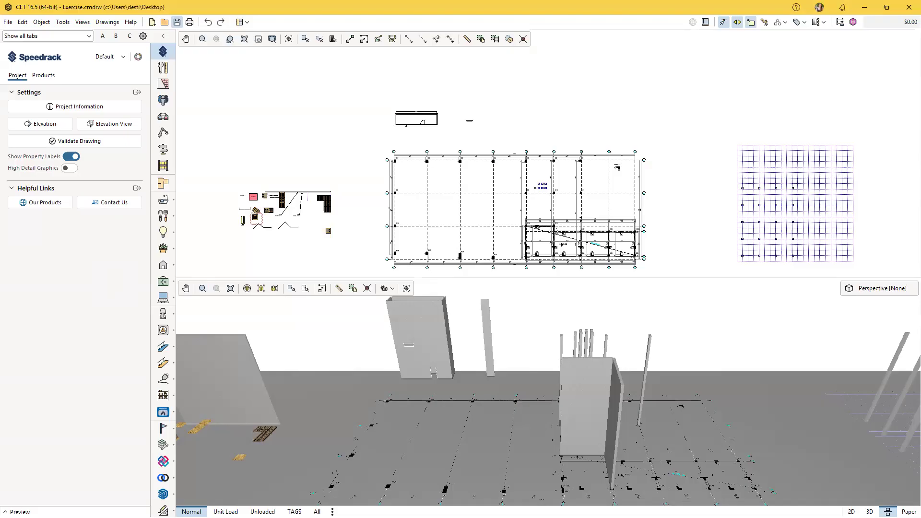
pyautogui.click(118, 207)
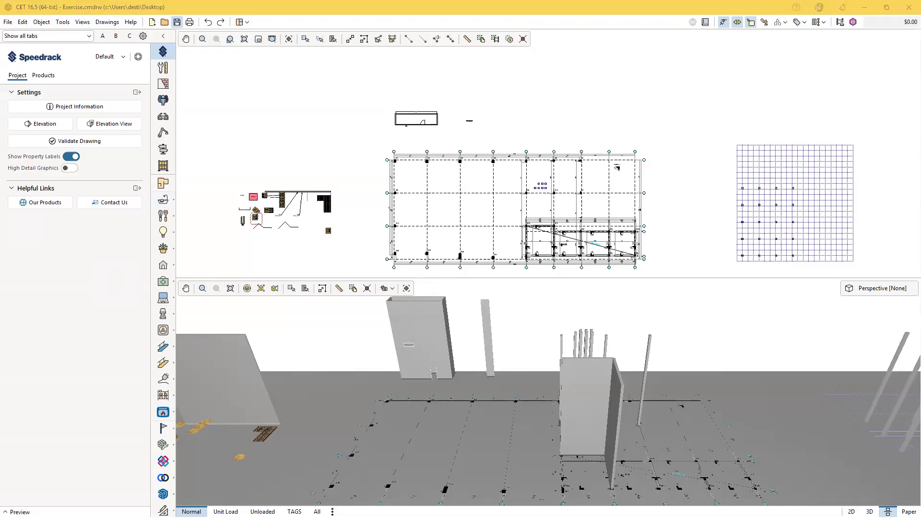
# Display Speedrack's product components and view the entire model in 3D
pyautogui.click(44, 76)
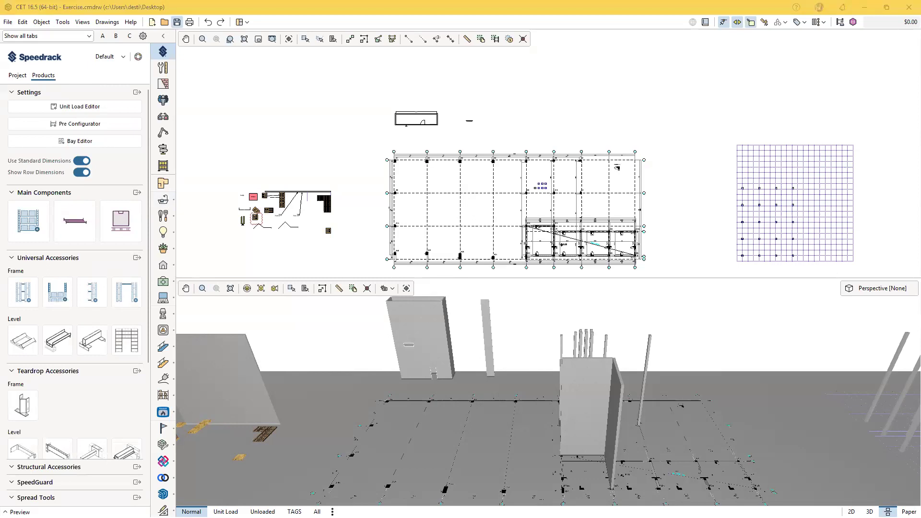
pyautogui.scroll(-5, 394, 369)
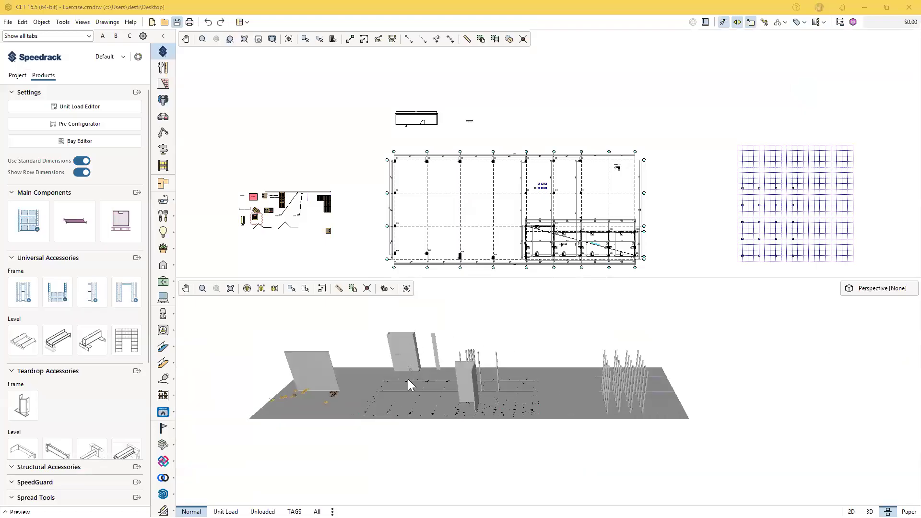
pyautogui.scroll(-3, 360, 163)
pyautogui.moveTo(464, 224); pyautogui.dragTo(495, 103, button='middle')
pyautogui.scroll(-6, 481, 354)
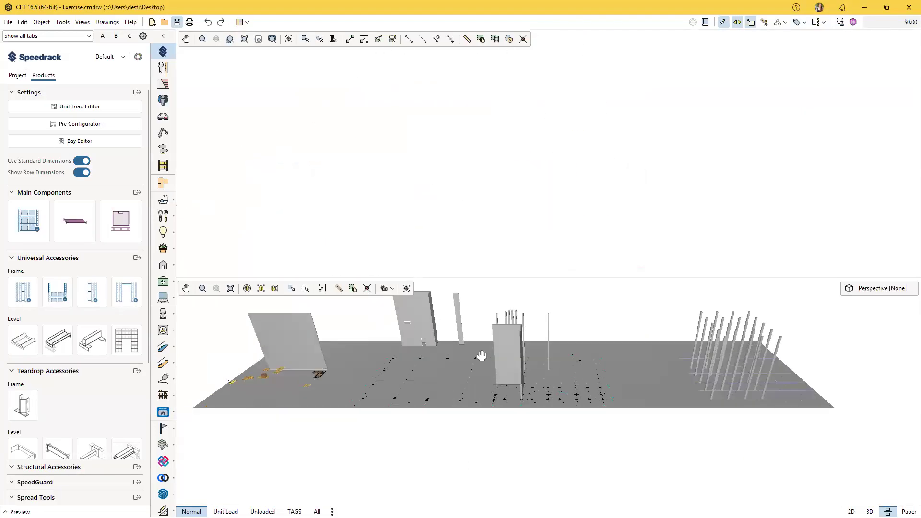
pyautogui.scroll(5, 456, 379)
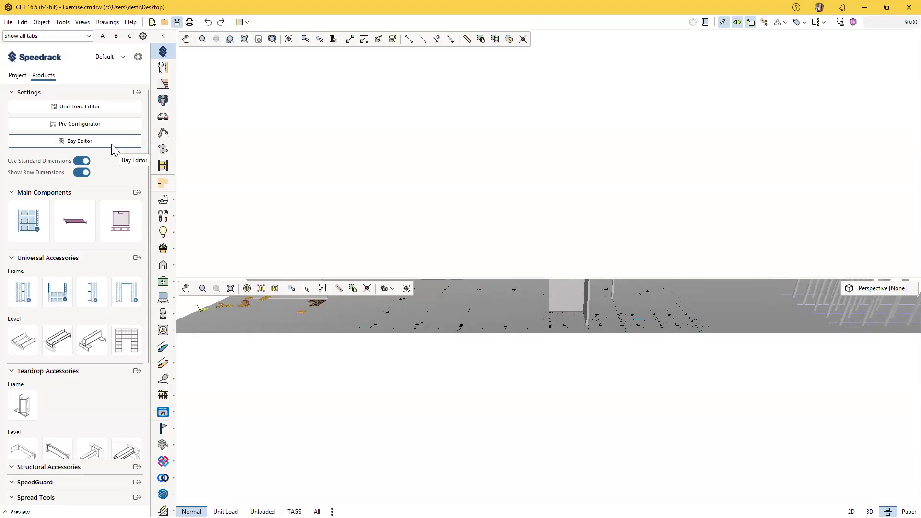
# Look through Speedrack's product tool groups, open the Unit Load Editor, and read the training guide pages on the Products tab and that editor
pyautogui.scroll(-2, 79, 401)
pyautogui.scroll(-10, 105, 356)
pyautogui.scroll(3, 107, 409)
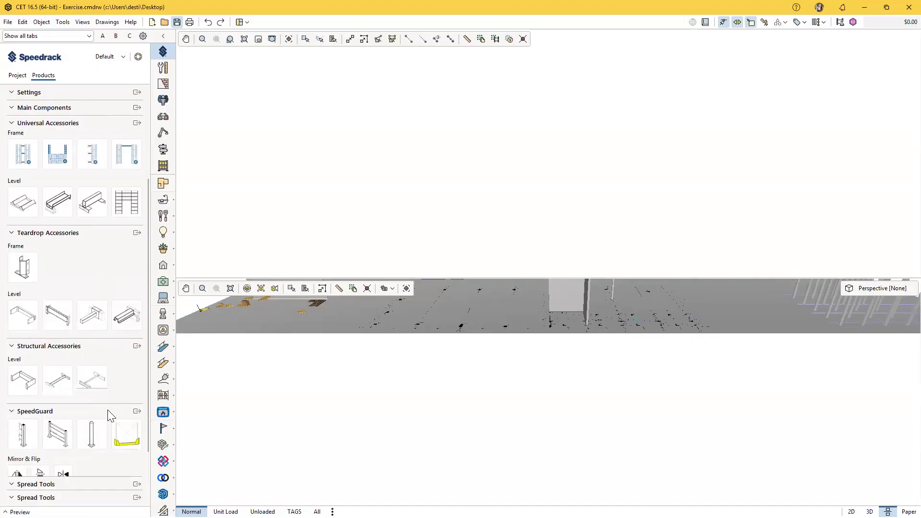
pyautogui.scroll(9, 107, 410)
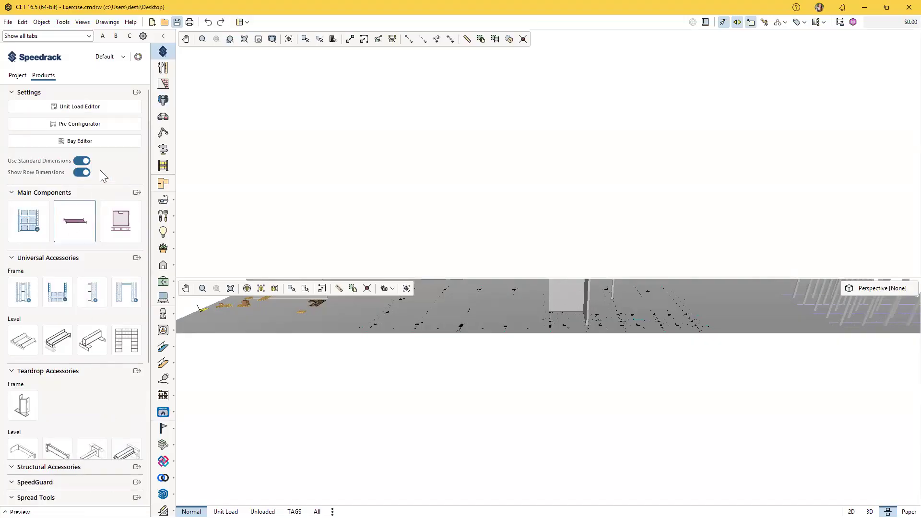
pyautogui.click(114, 109)
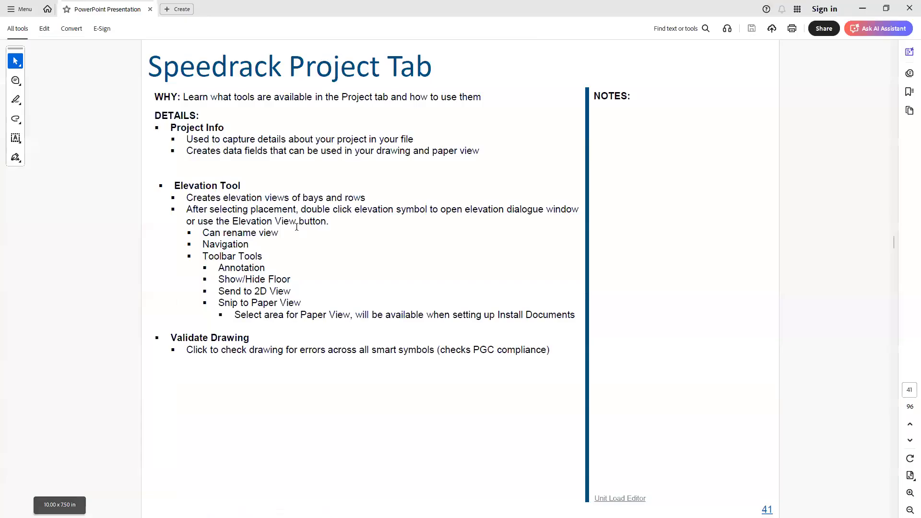
pyautogui.scroll(-1, 272, 302)
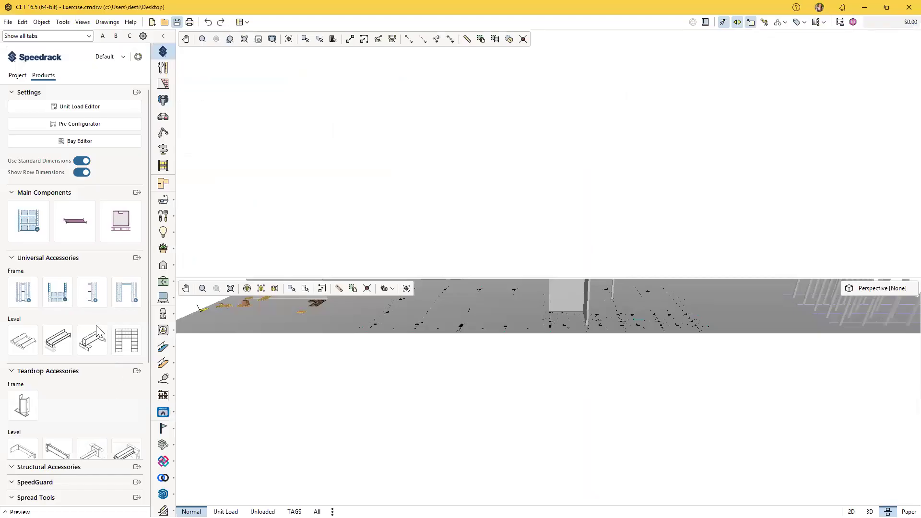
pyautogui.scroll(-5, 95, 321)
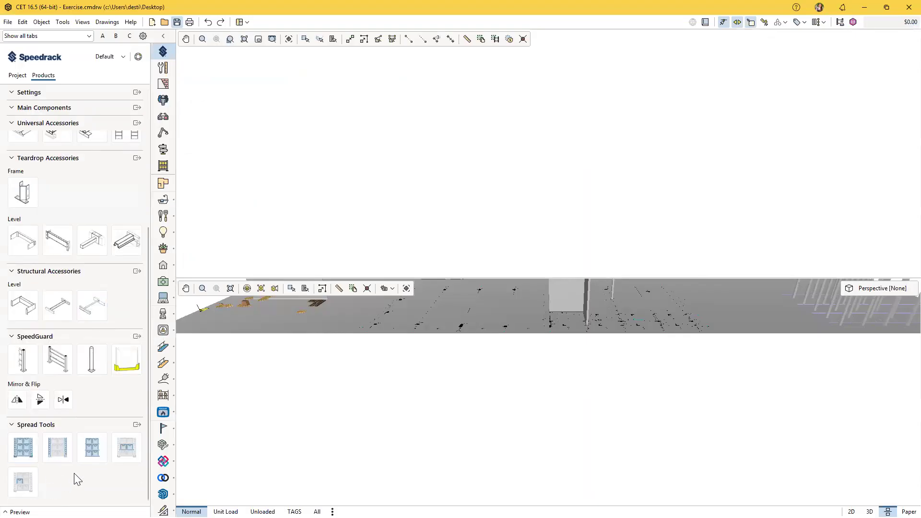
pyautogui.scroll(2, 74, 471)
pyautogui.scroll(3, 76, 465)
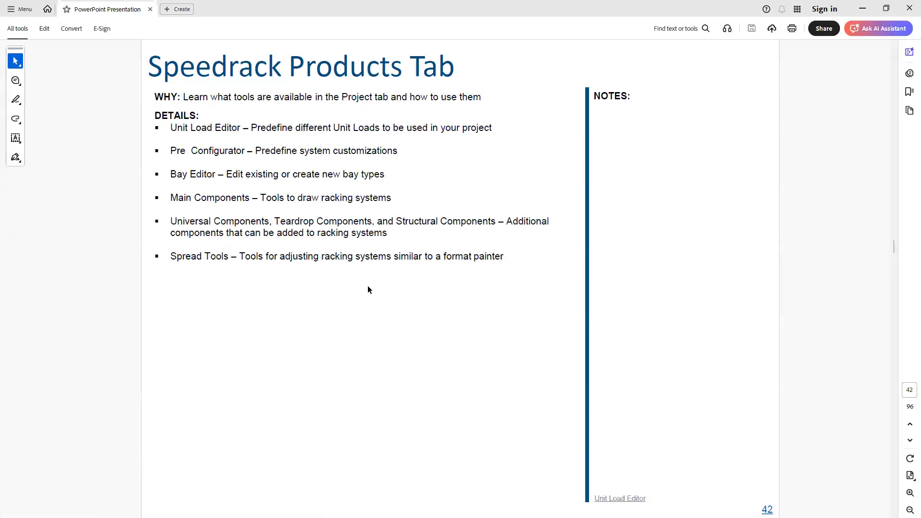
pyautogui.scroll(-1, 368, 283)
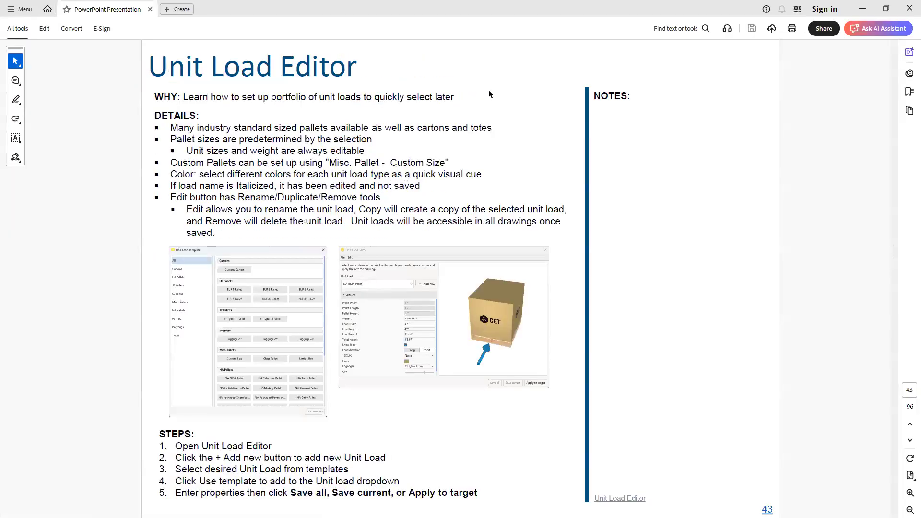
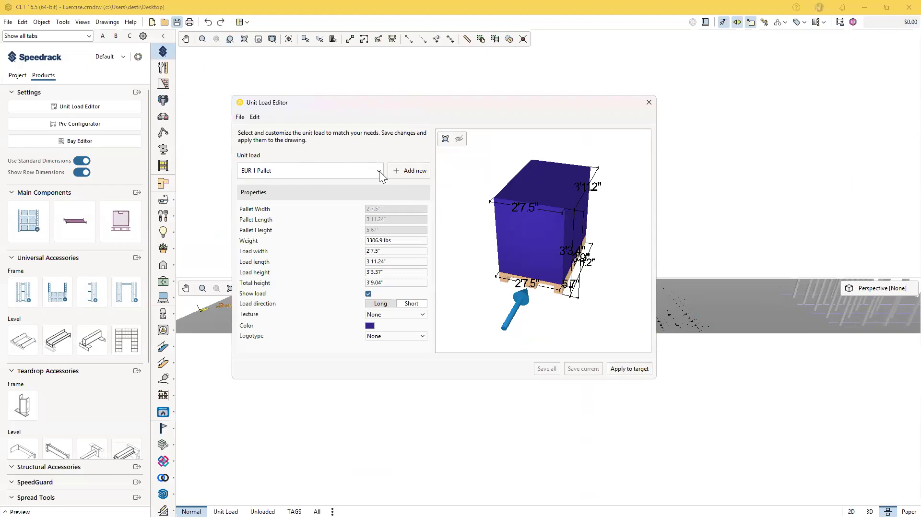
# Add an NA 55 Gal. Drums Pallet unit load from the NA Pallets templates and check the list of available unit loads
pyautogui.click(417, 175)
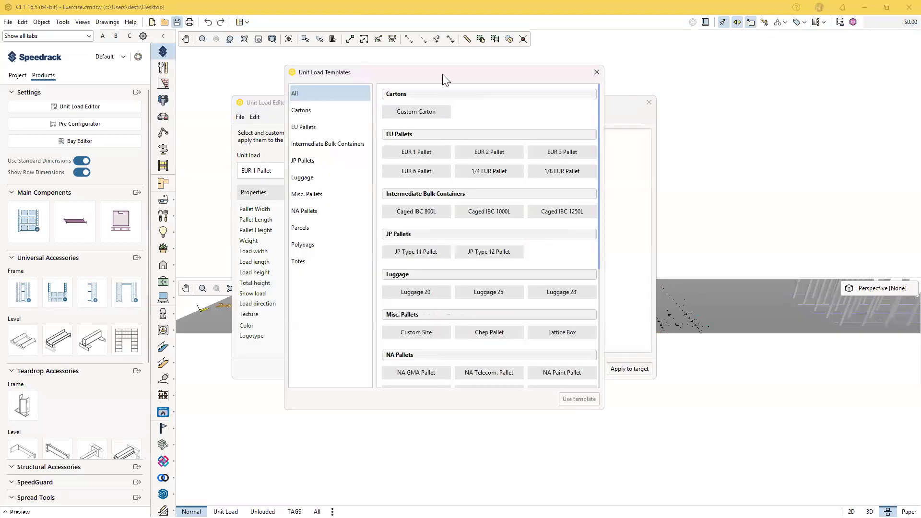
pyautogui.moveTo(442, 78); pyautogui.dragTo(638, 77)
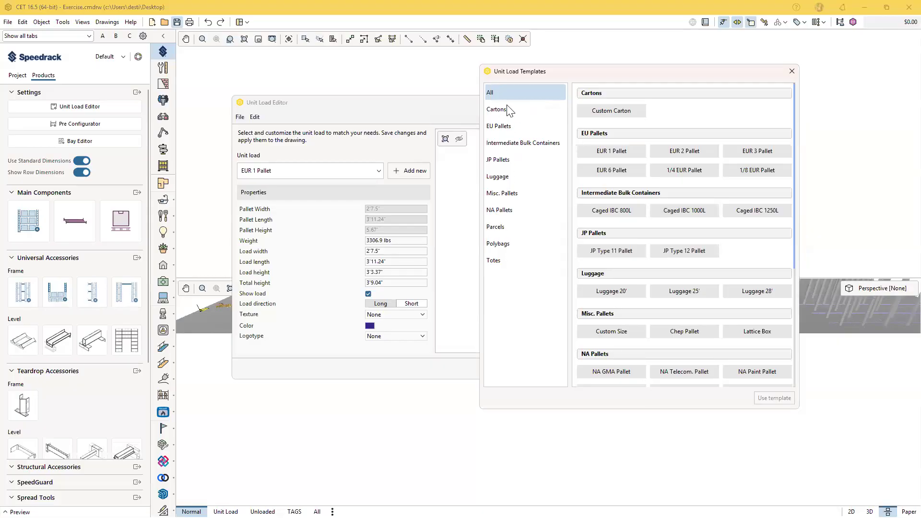
pyautogui.click(505, 217)
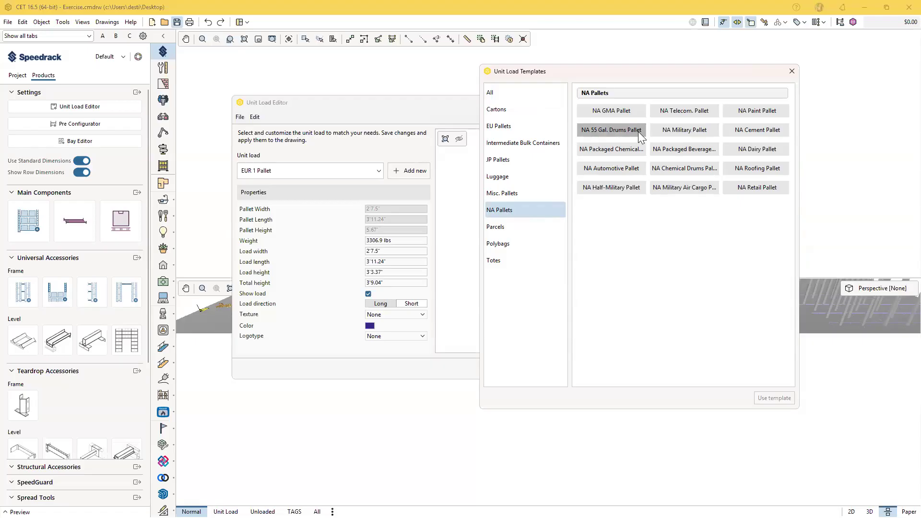
pyautogui.moveTo(638, 132)
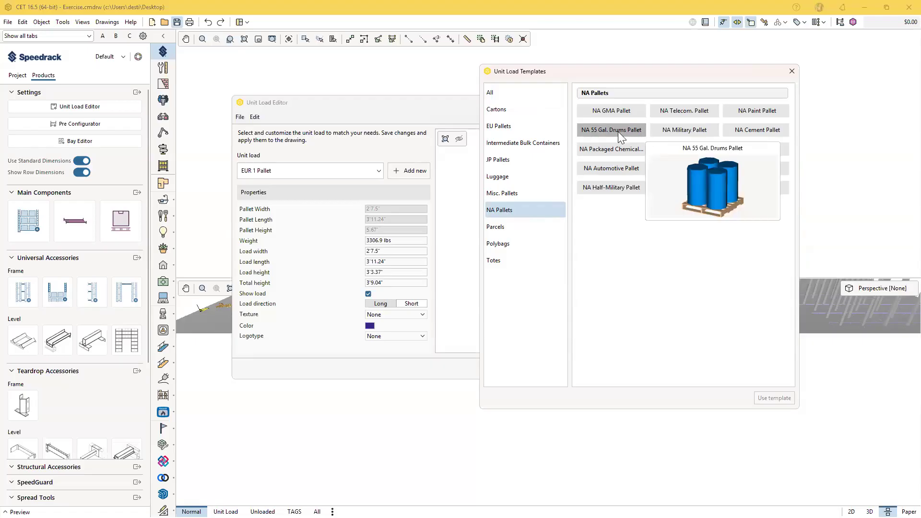
pyautogui.click(618, 131)
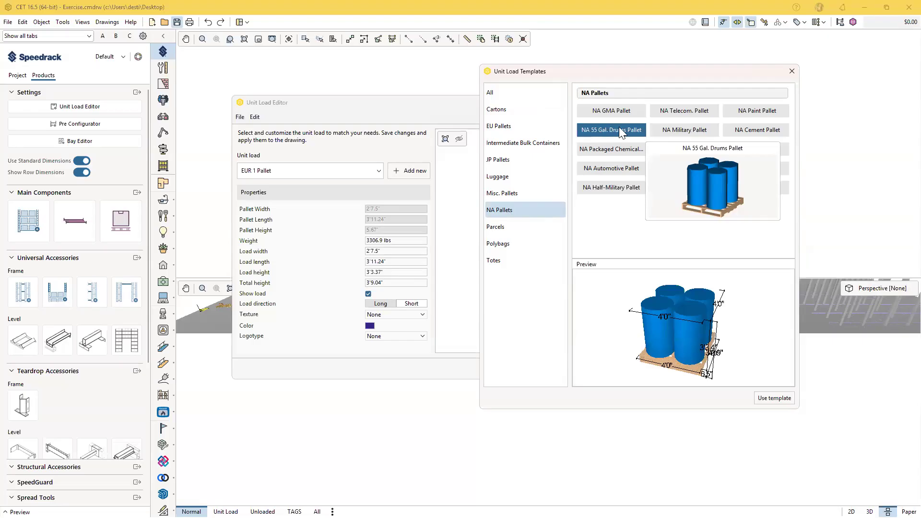
pyautogui.moveTo(763, 364)
pyautogui.mouseDown()
pyautogui.moveTo(741, 354)
pyautogui.moveTo(761, 347)
pyautogui.moveTo(760, 359)
pyautogui.mouseUp()
pyautogui.click(774, 402)
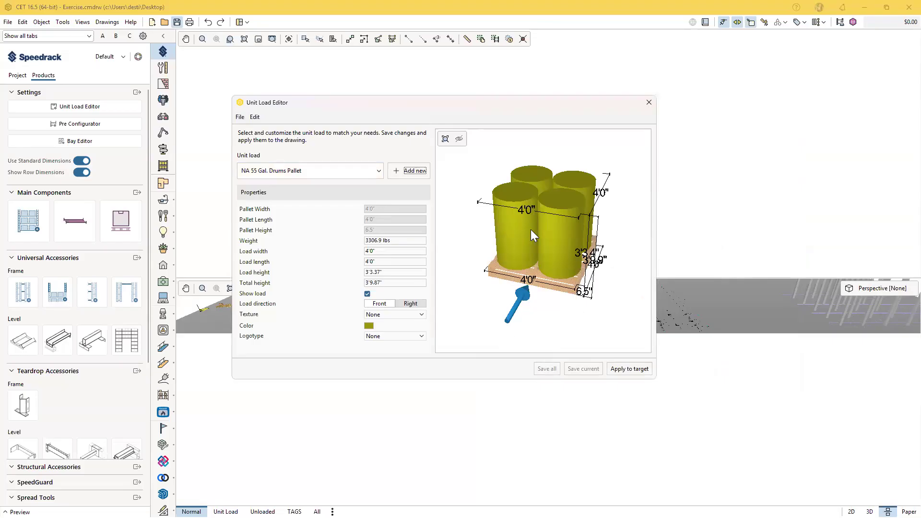
pyautogui.click(372, 171)
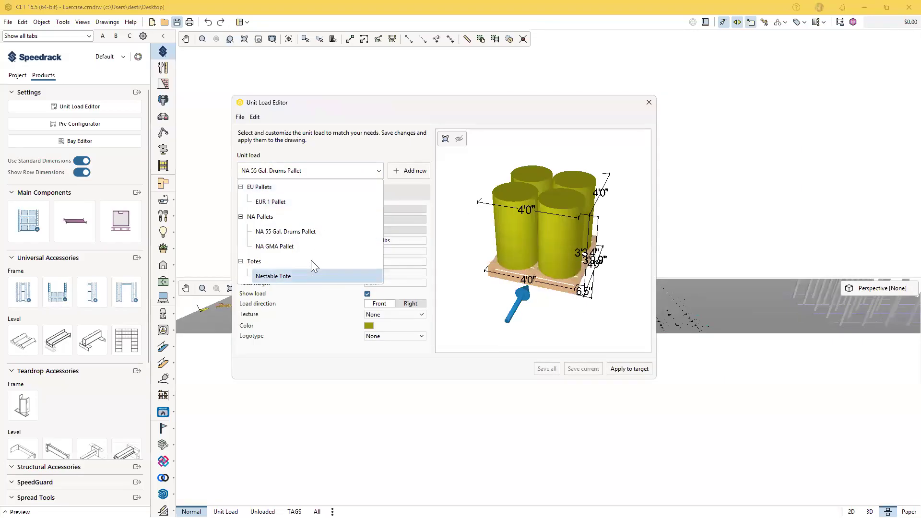
pyautogui.click(335, 171)
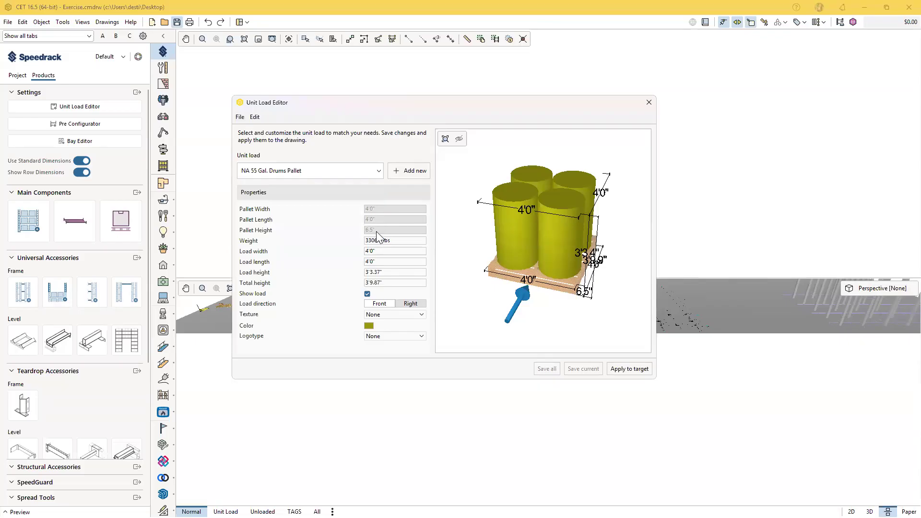
# Add a Custom Size unit load from the Misc. Pallets templates
pyautogui.click(414, 173)
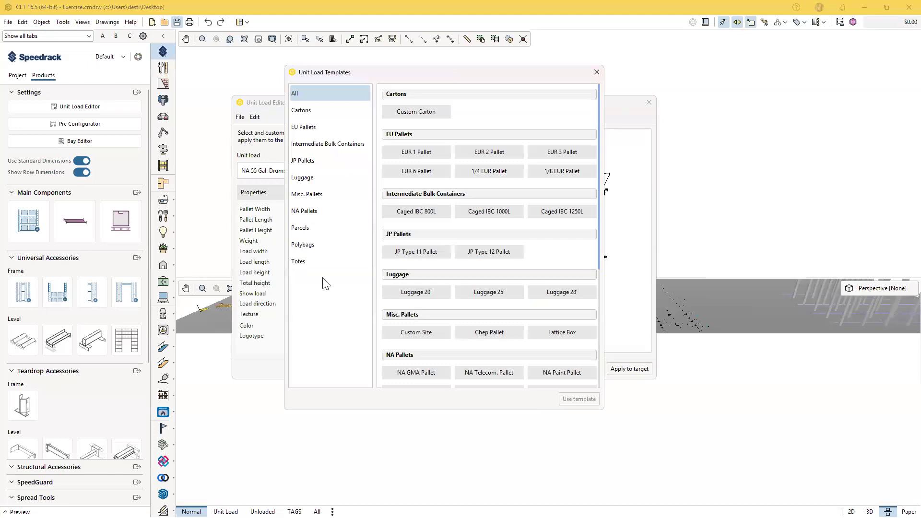
pyautogui.click(328, 197)
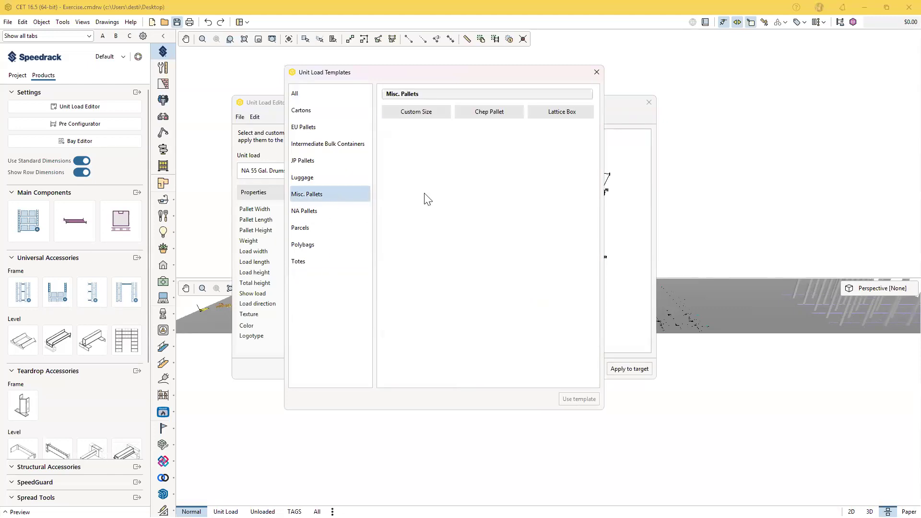
pyautogui.click(422, 112)
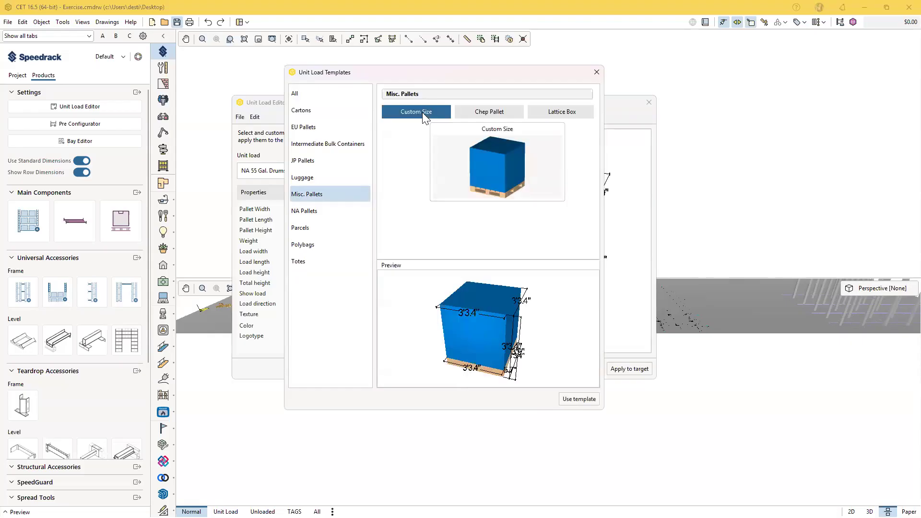
pyautogui.click(581, 400)
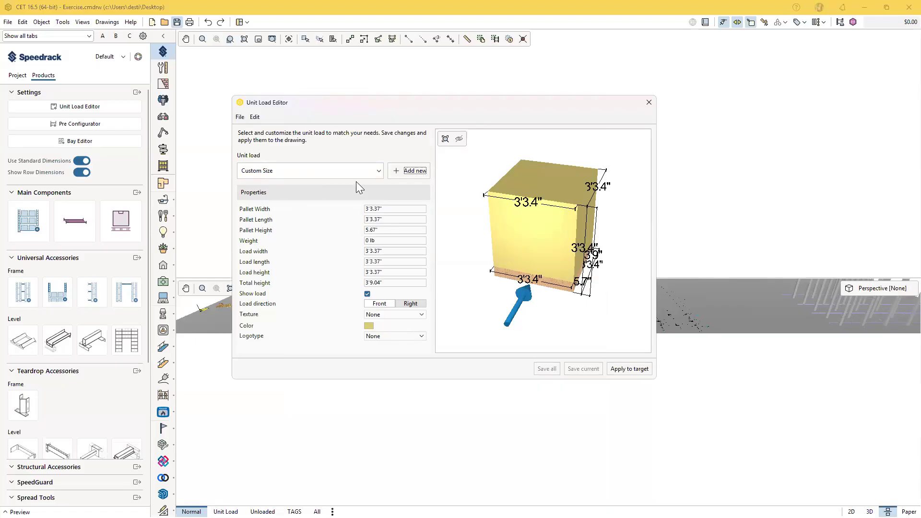
# Choose the NA GMA Pallet unit load and set its weight to 2000 lbs
pyautogui.click(379, 171)
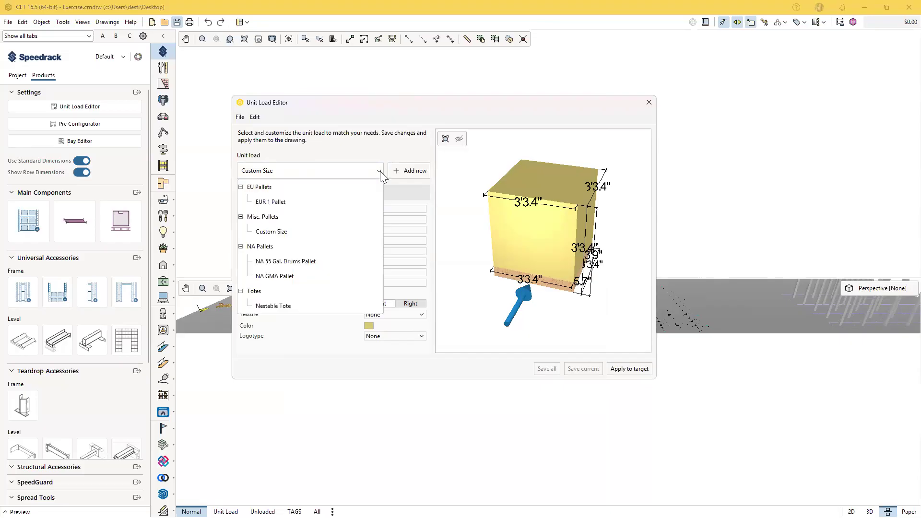
pyautogui.click(277, 277)
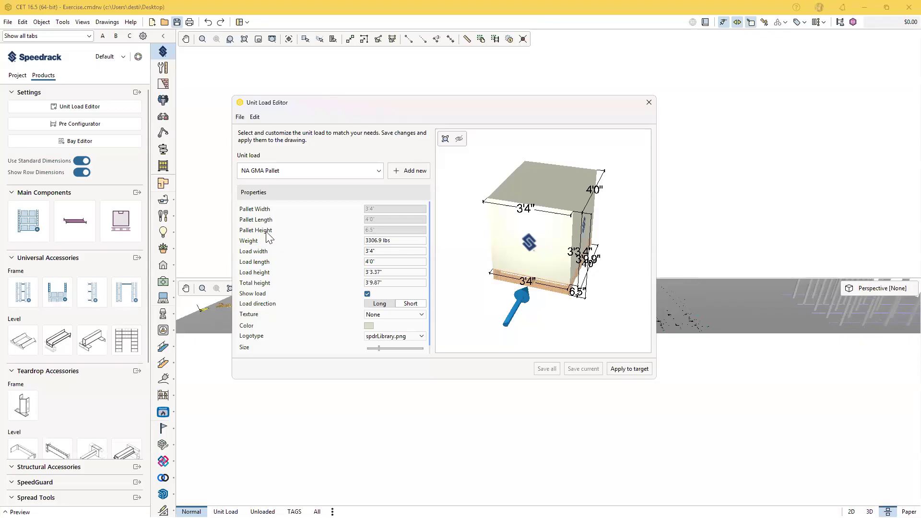
pyautogui.moveTo(487, 278); pyautogui.dragTo(546, 203)
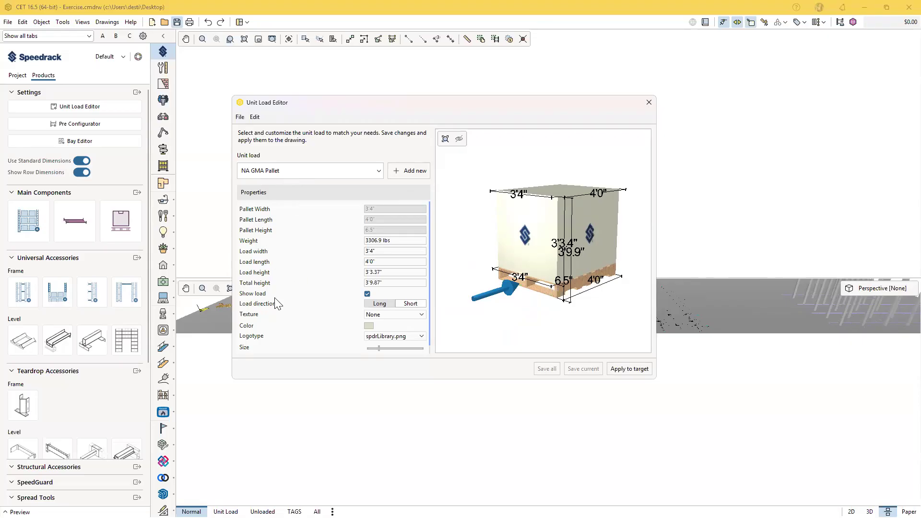
pyautogui.click(397, 240)
pyautogui.moveTo(398, 241); pyautogui.dragTo(341, 246)
pyautogui.write('20004')
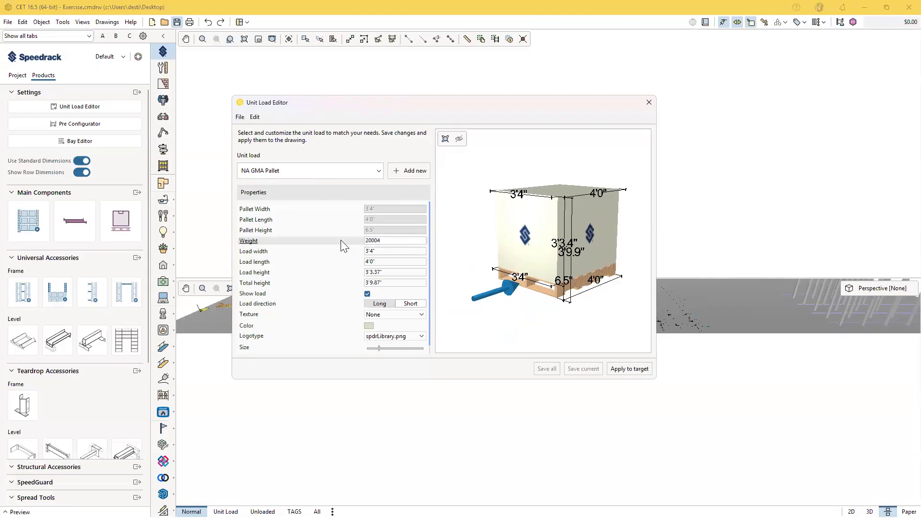
pyautogui.press('BackSpace')
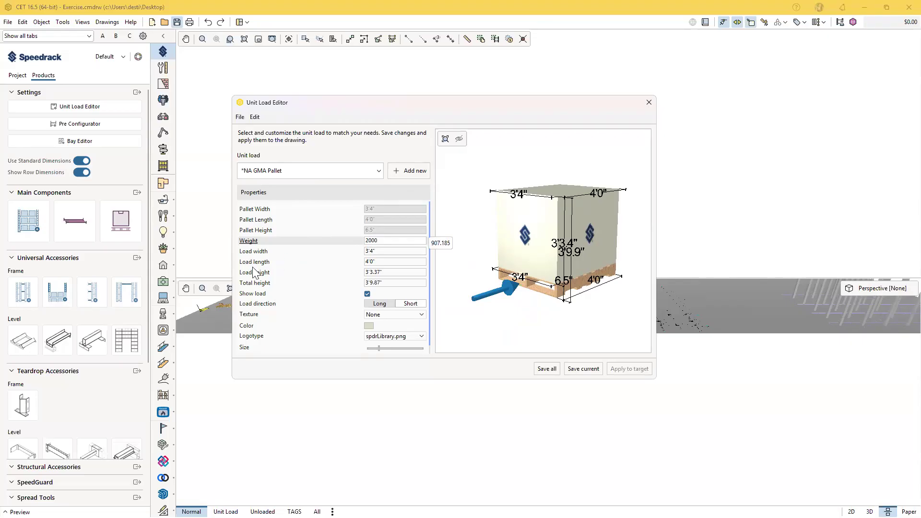
# Set the NA GMA Pallet's load height to 3'0" and inspect its preview
pyautogui.click(398, 273)
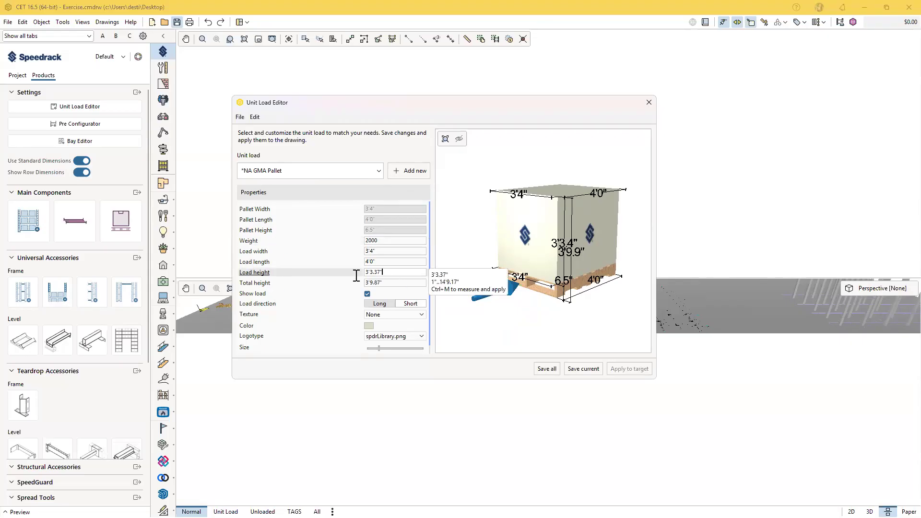
pyautogui.write("3'0")
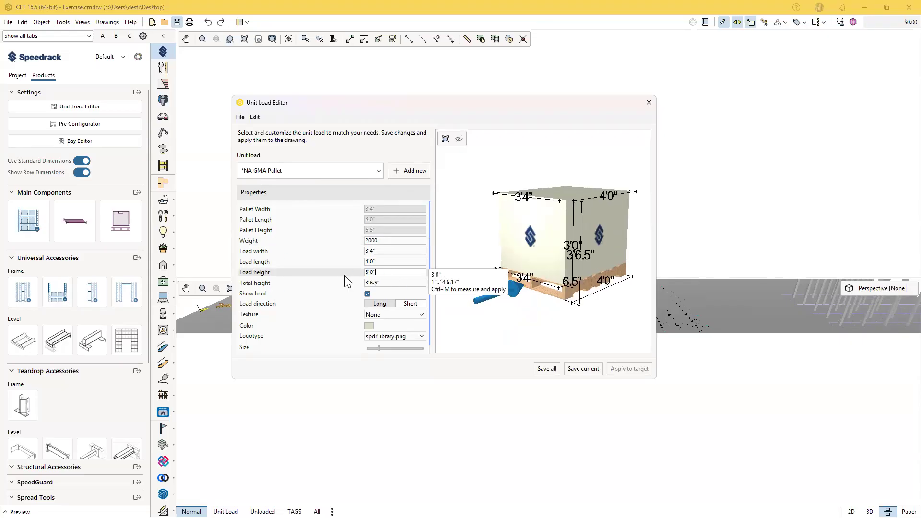
pyautogui.moveTo(544, 335)
pyautogui.mouseDown()
pyautogui.moveTo(602, 326)
pyautogui.moveTo(561, 333)
pyautogui.mouseUp()
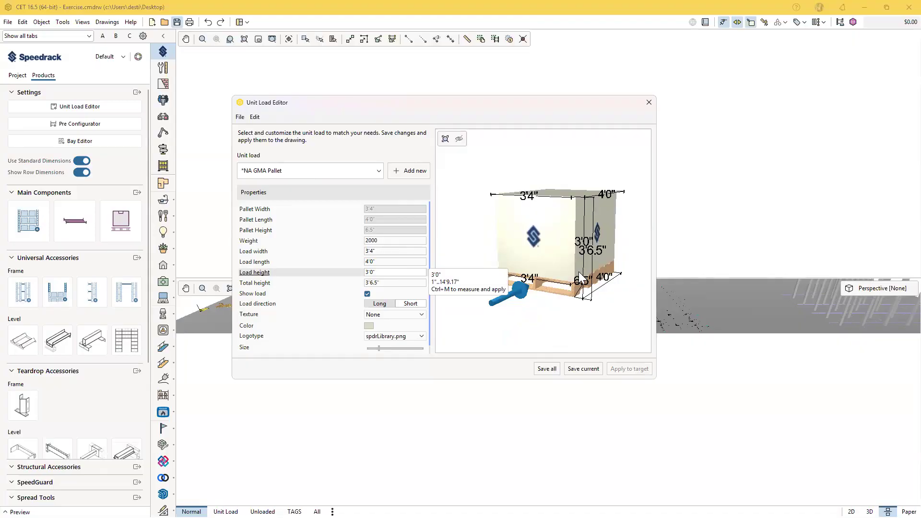
pyautogui.moveTo(563, 331); pyautogui.dragTo(587, 321)
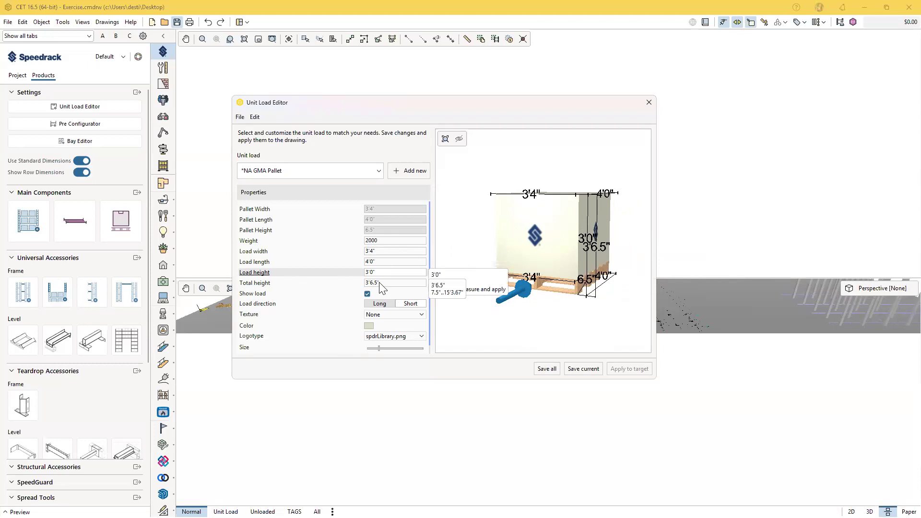
# Try hiding the NA GMA Pallet's load and switching its load direction to Short, restoring both settings
pyautogui.click(368, 295)
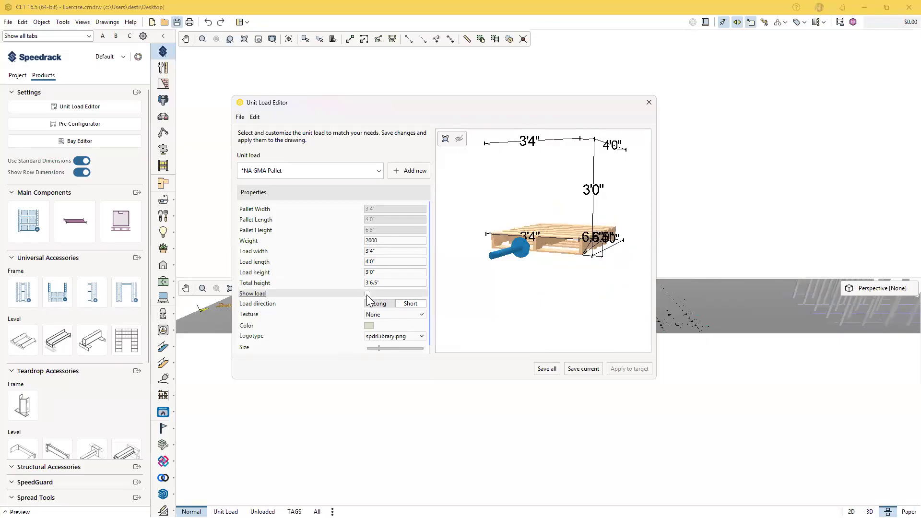
pyautogui.click(368, 294)
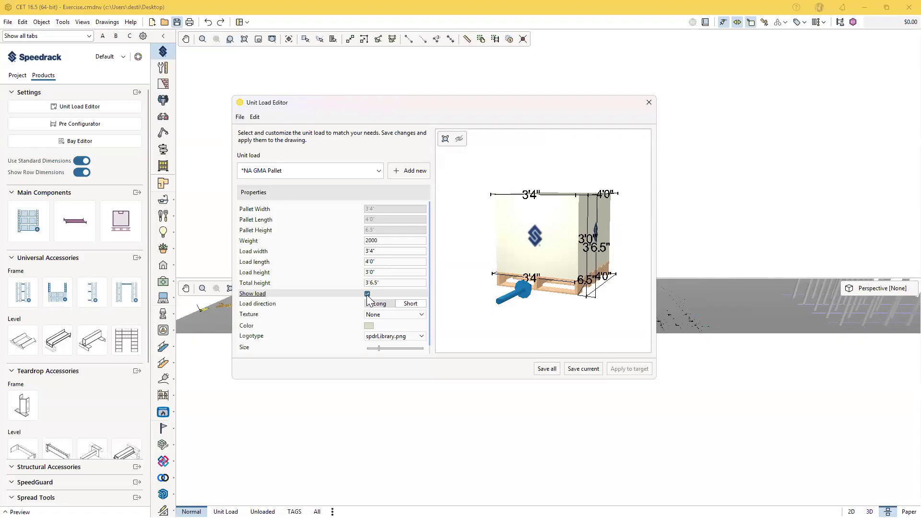
pyautogui.click(406, 306)
pyautogui.click(382, 307)
pyautogui.click(585, 216)
# Try the Webinar - Coffee Mug.png image as the NA GMA Pallet's load texture and restore the texture to None
pyautogui.click(422, 315)
pyautogui.click(423, 314)
pyautogui.click(425, 315)
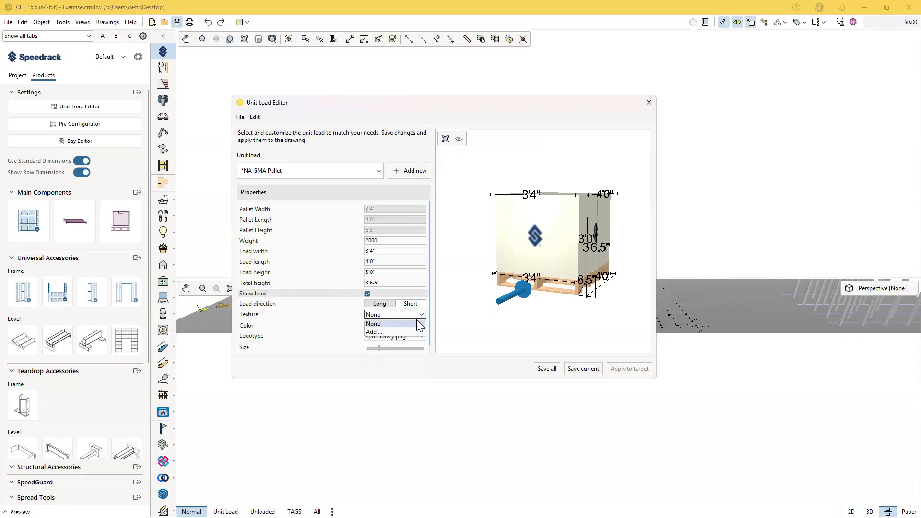
pyautogui.click(390, 332)
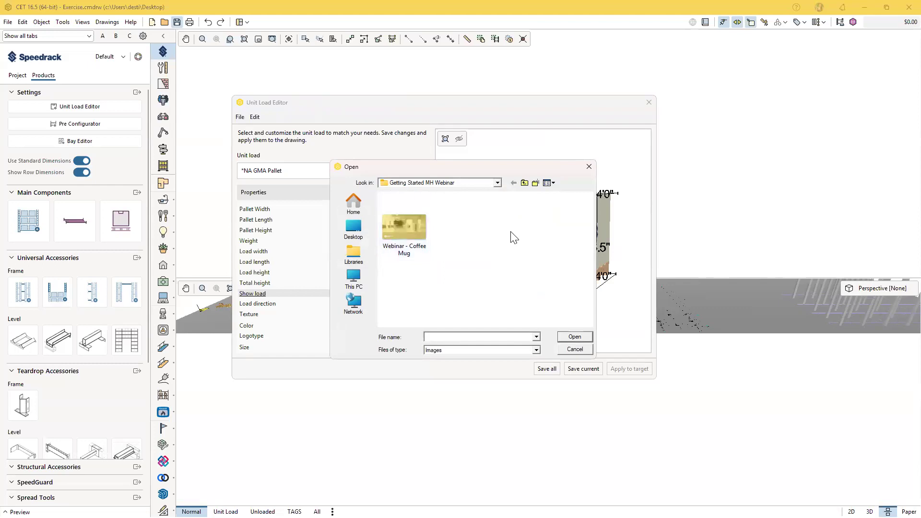
pyautogui.click(413, 232)
pyautogui.click(575, 336)
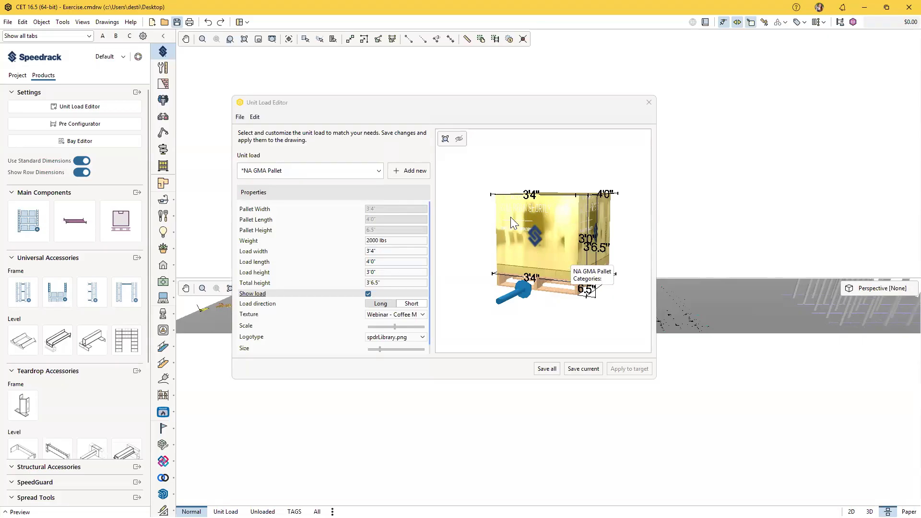
pyautogui.click(367, 316)
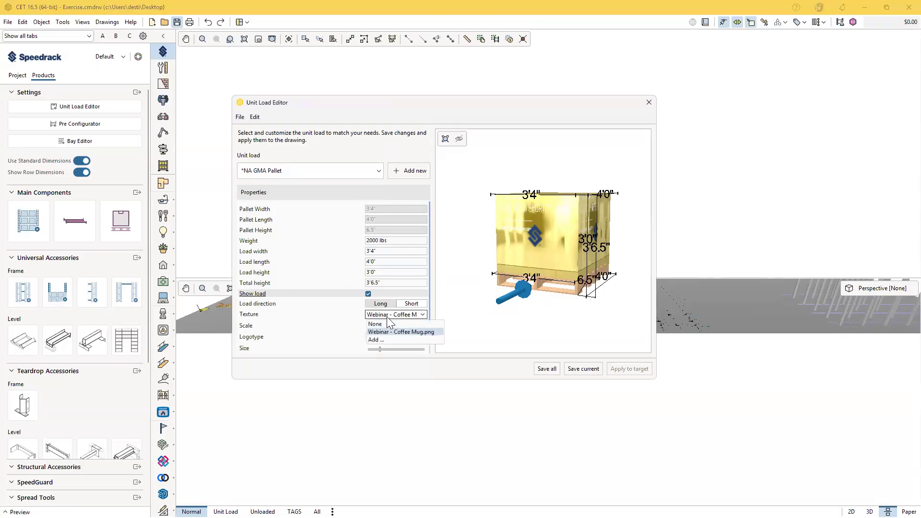
pyautogui.click(380, 321)
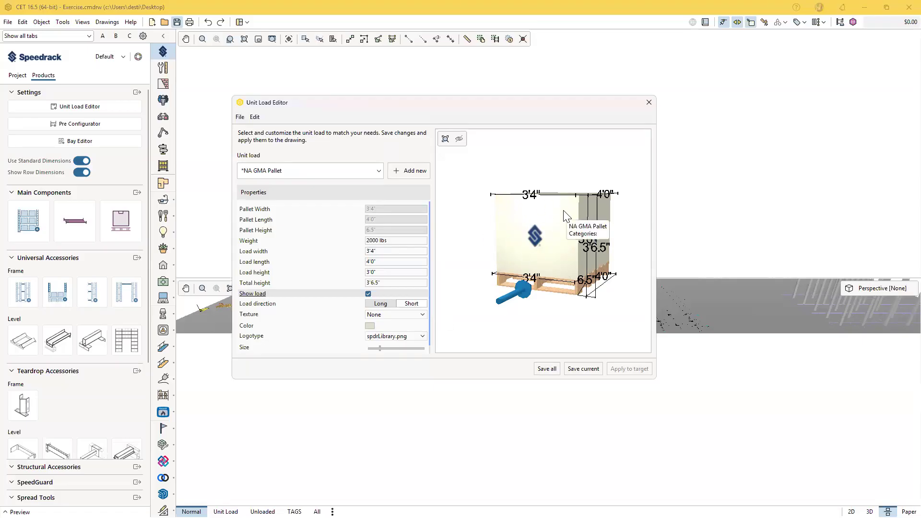
# Review the NA GMA Pallet's color, logotype and logo size settings without changing them, and save the current unit load
pyautogui.click(369, 326)
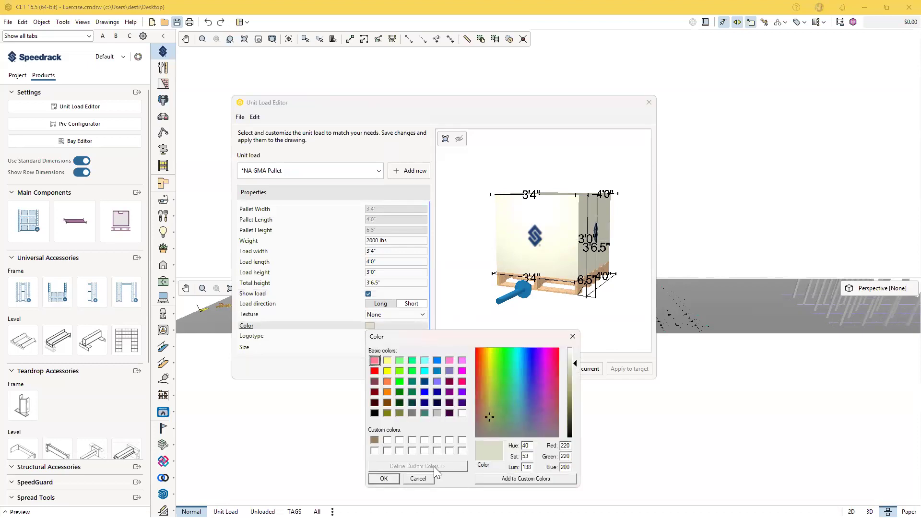
pyautogui.click(572, 337)
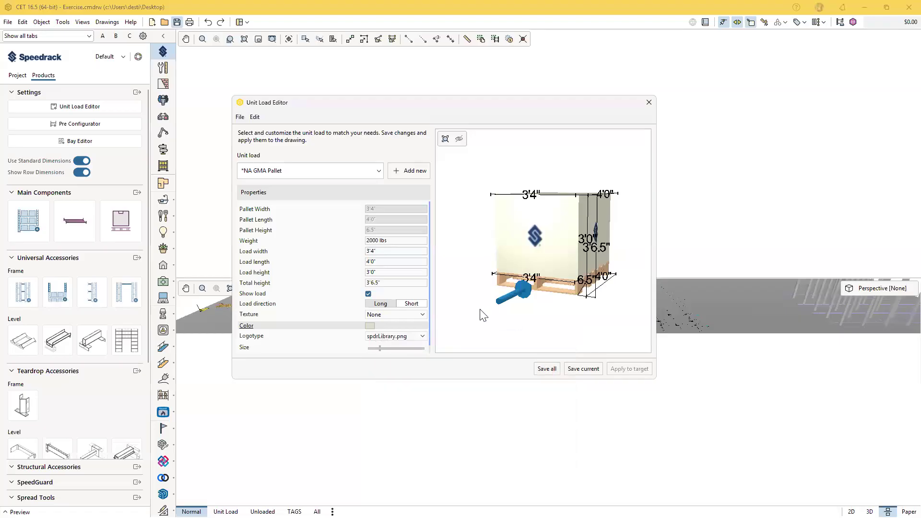
pyautogui.click(396, 337)
pyautogui.click(395, 339)
pyautogui.moveTo(381, 349)
pyautogui.mouseDown()
pyautogui.moveTo(398, 349)
pyautogui.moveTo(381, 349)
pyautogui.mouseUp()
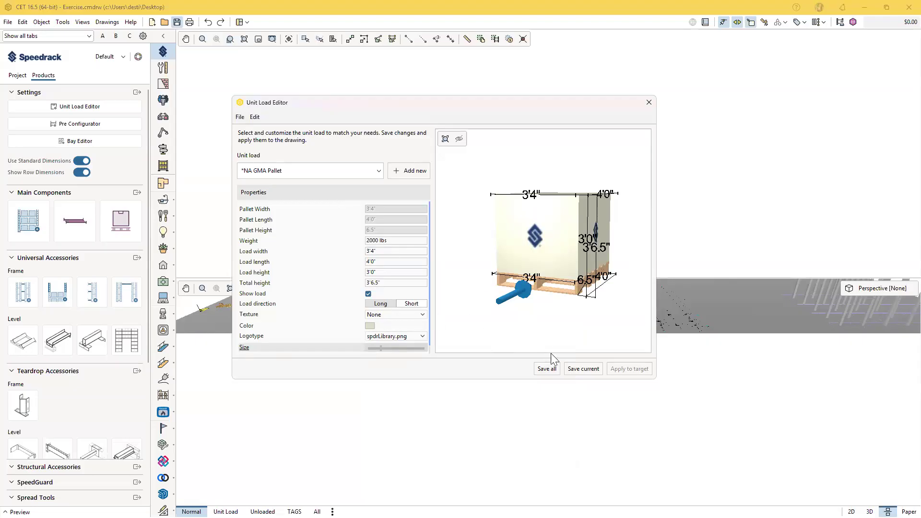
pyautogui.click(572, 372)
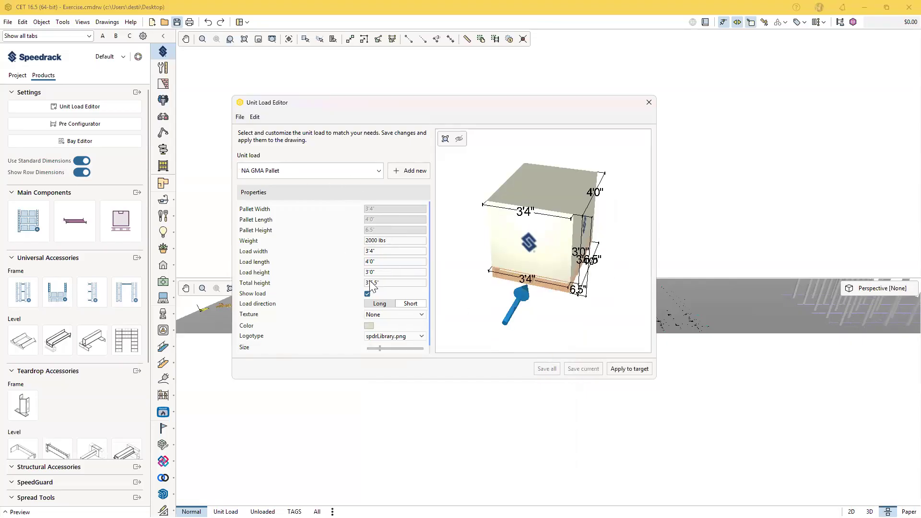
# Choose the NA 55 Gal. Drums Pallet unit load and set its color to dark gray (RGB 89, 89, 89)
pyautogui.click(378, 171)
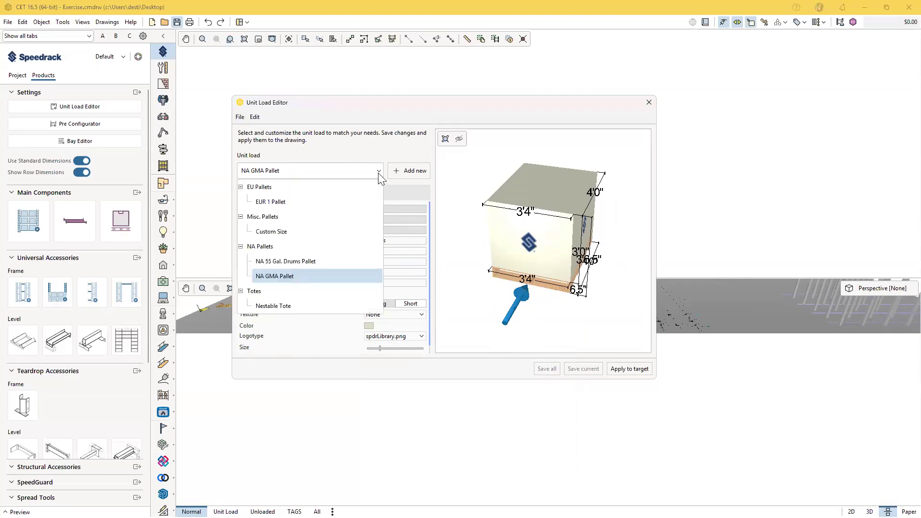
pyautogui.click(324, 261)
pyautogui.click(370, 327)
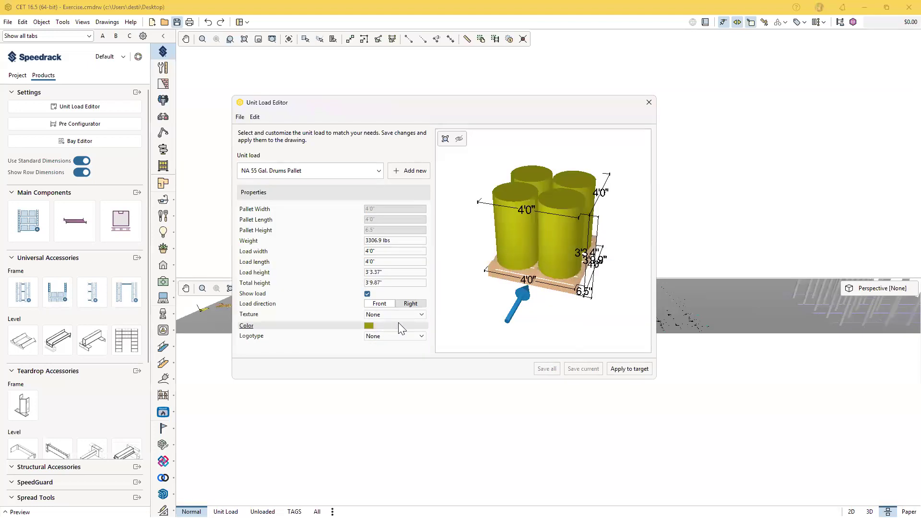
pyautogui.click(412, 413)
pyautogui.moveTo(572, 405); pyautogui.dragTo(575, 411)
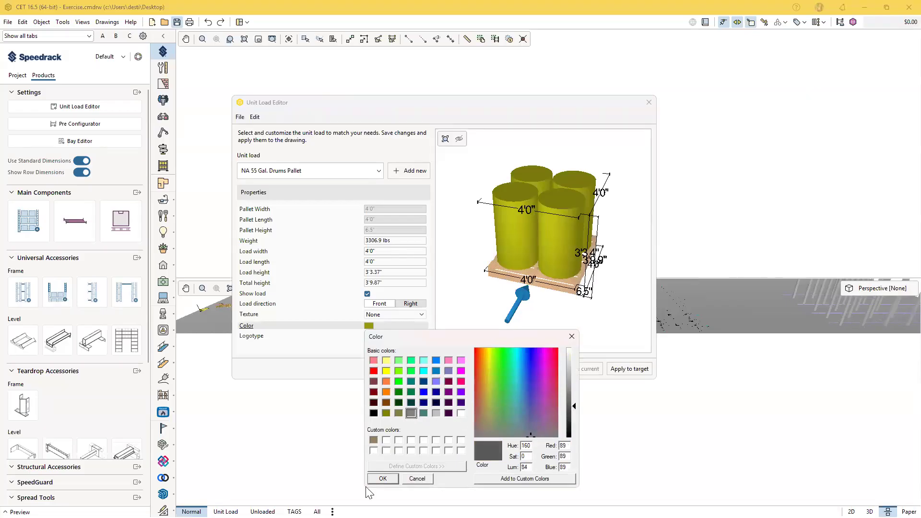
pyautogui.click(383, 478)
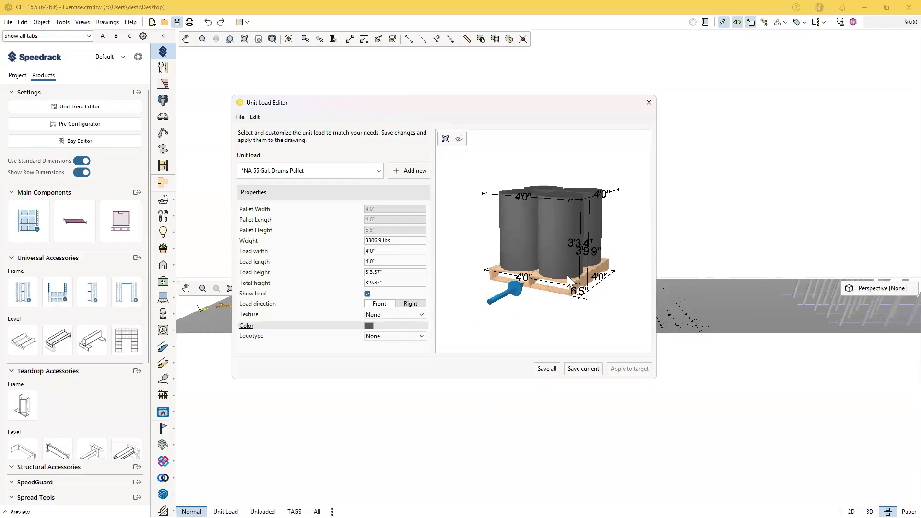
# Set the NA 55 Gal. Drums Pallet's weight to 4000 lbs and save the current unit load
pyautogui.doubleClick(402, 241)
pyautogui.write('4000')
pyautogui.press('Return')
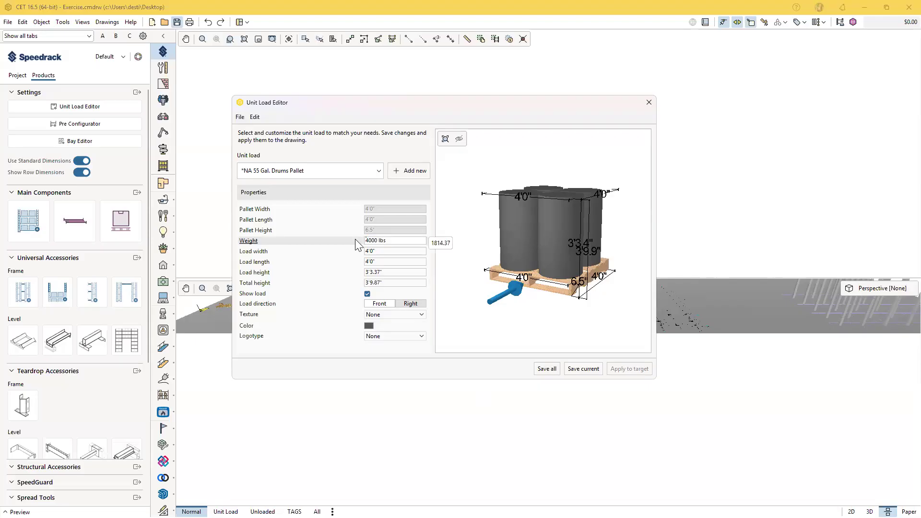
pyautogui.moveTo(503, 325); pyautogui.dragTo(534, 324)
pyautogui.click(585, 368)
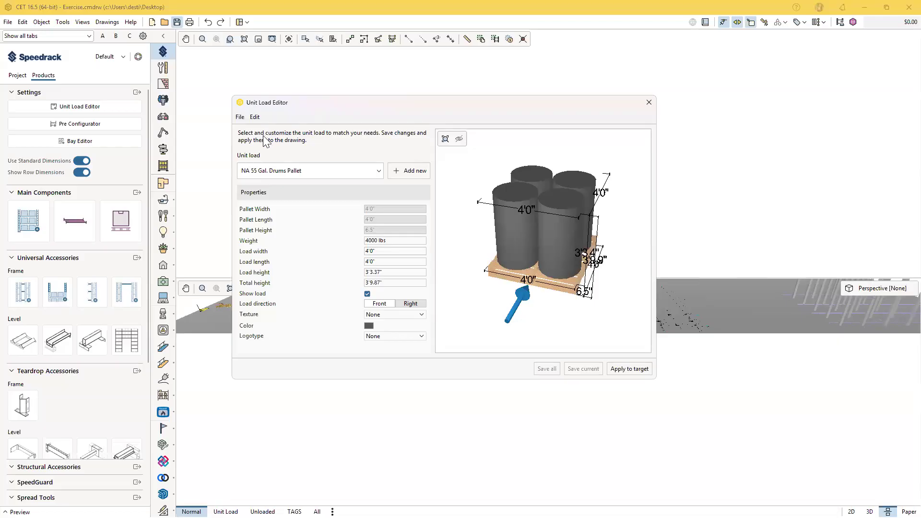
# Save the unit load as a template named NA 55 Gal. Drums Pallet in the Unit Loads folder of CET Documents
pyautogui.click(240, 117)
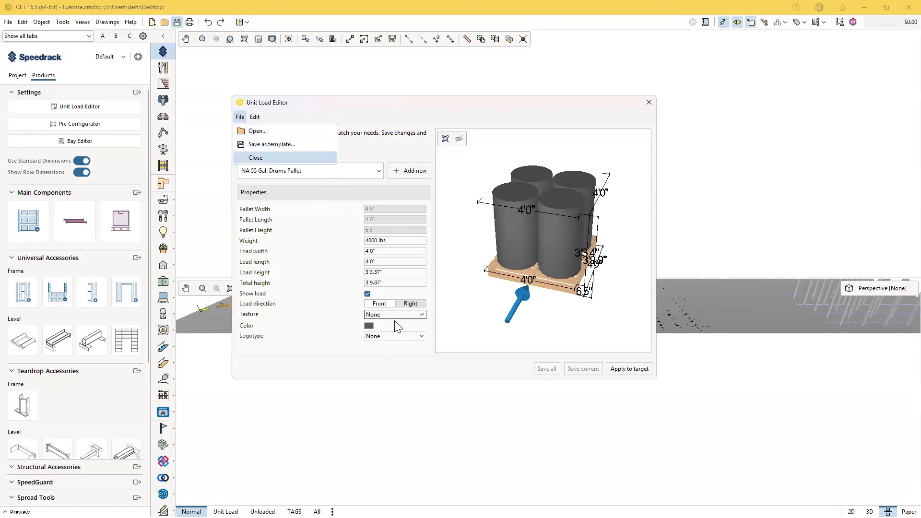
pyautogui.click(271, 145)
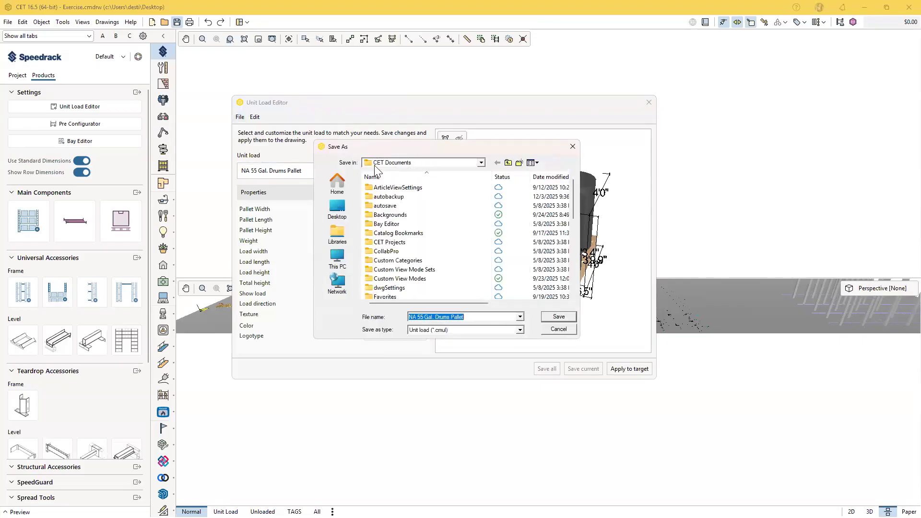
pyautogui.scroll(-8, 417, 236)
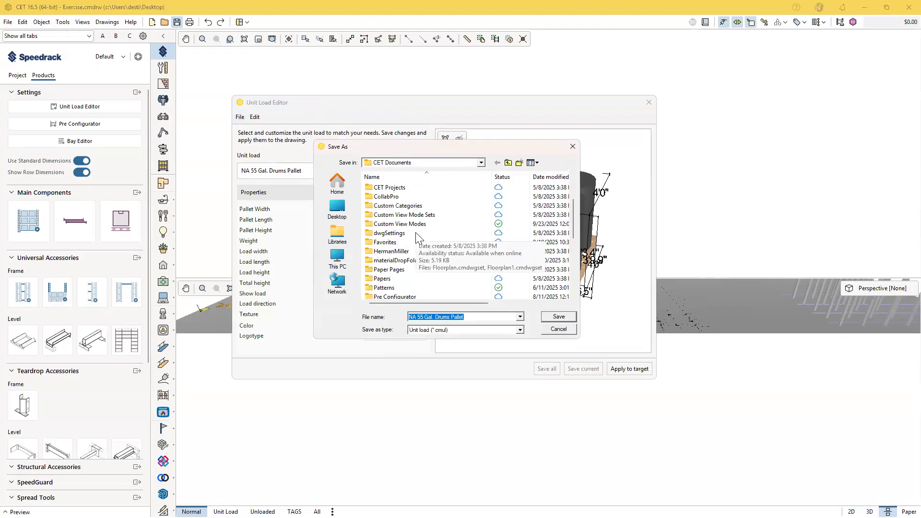
pyautogui.doubleClick(393, 269)
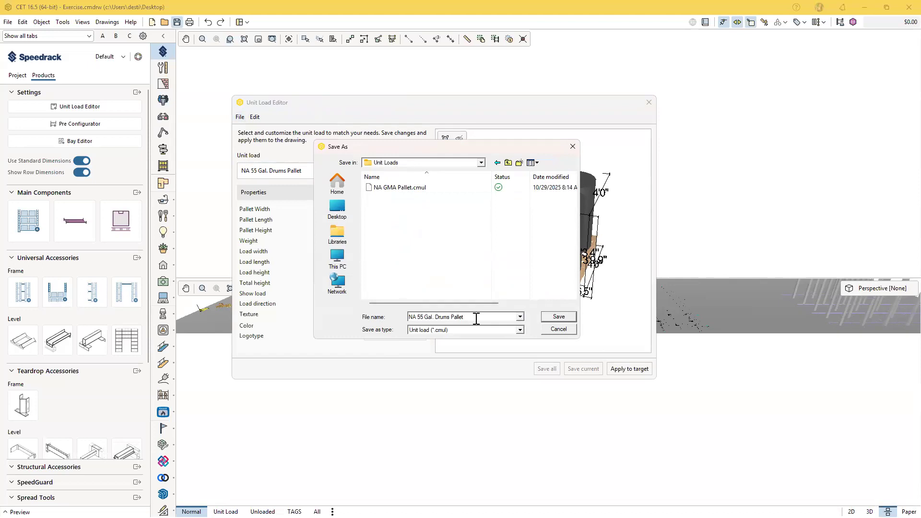
pyautogui.click(558, 317)
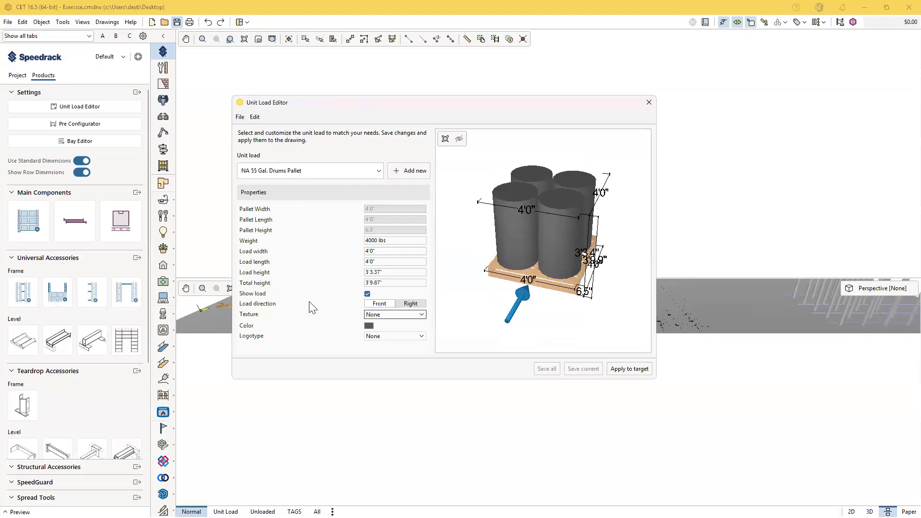
# Check the Unit Loads folder for saved templates without opening one, and close the Unit Load Editor
pyautogui.click(240, 117)
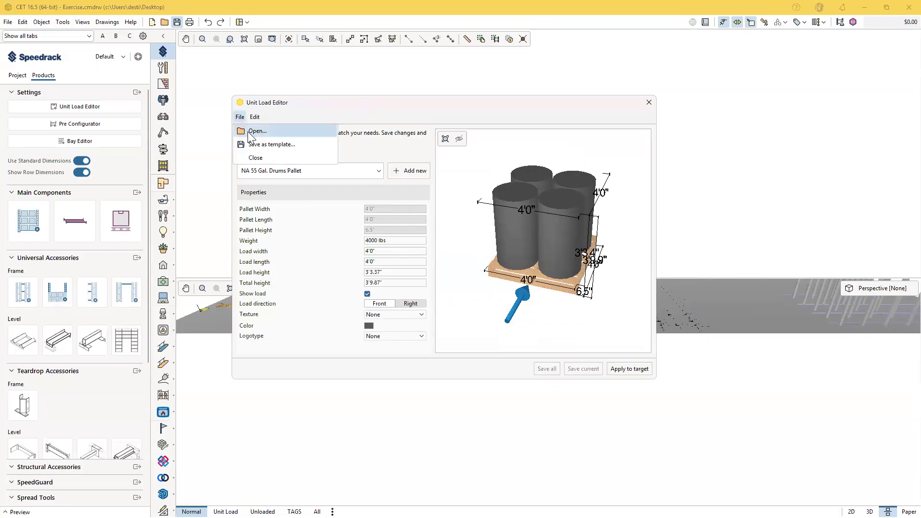
pyautogui.click(255, 131)
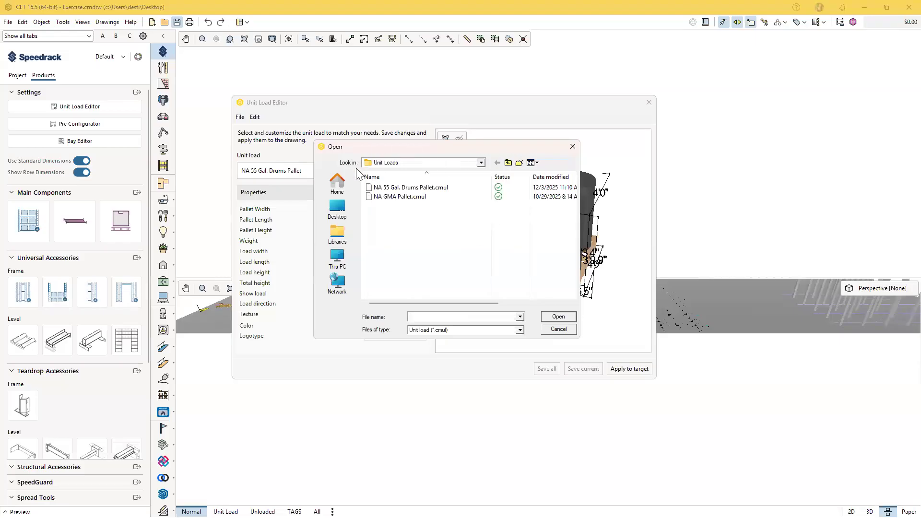
pyautogui.click(481, 162)
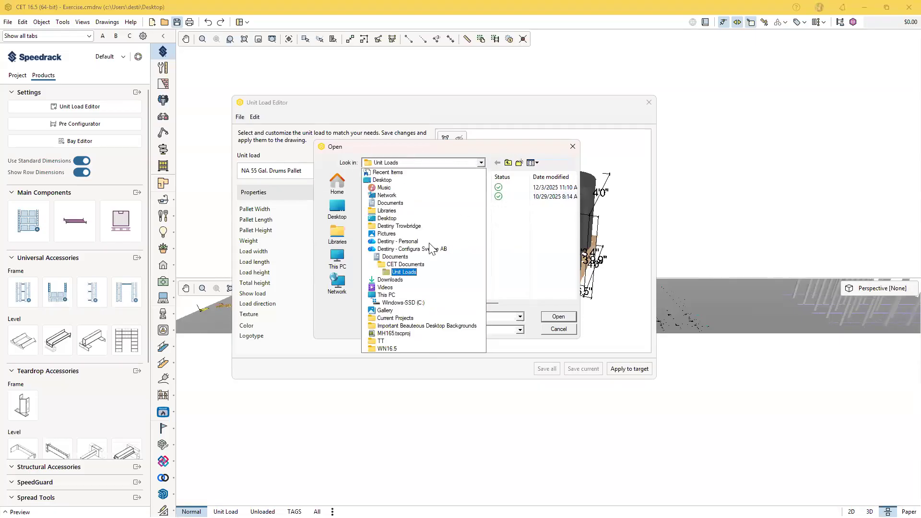
pyautogui.click(408, 272)
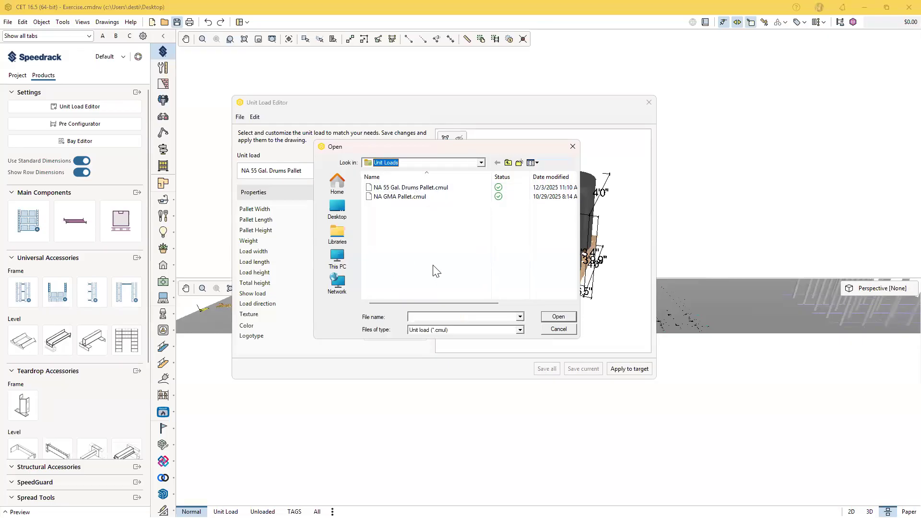
pyautogui.click(563, 329)
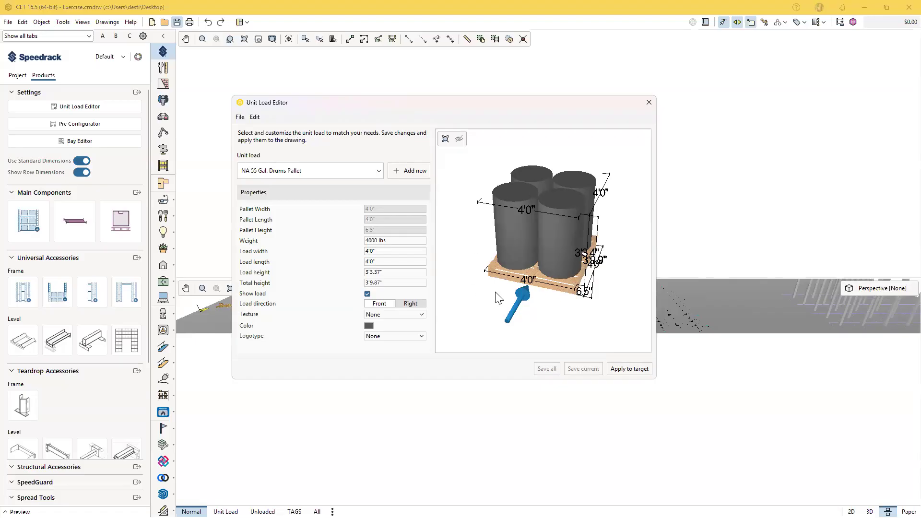
pyautogui.moveTo(559, 334); pyautogui.dragTo(590, 319)
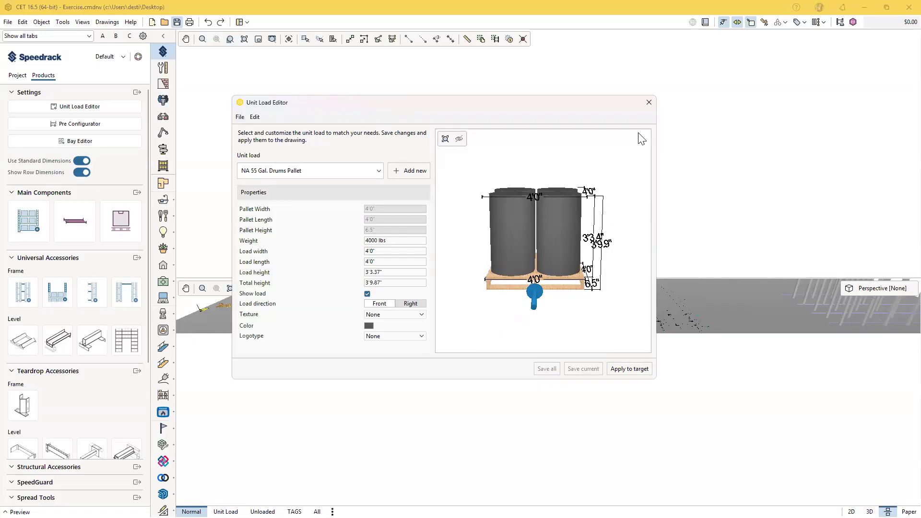
pyautogui.click(649, 103)
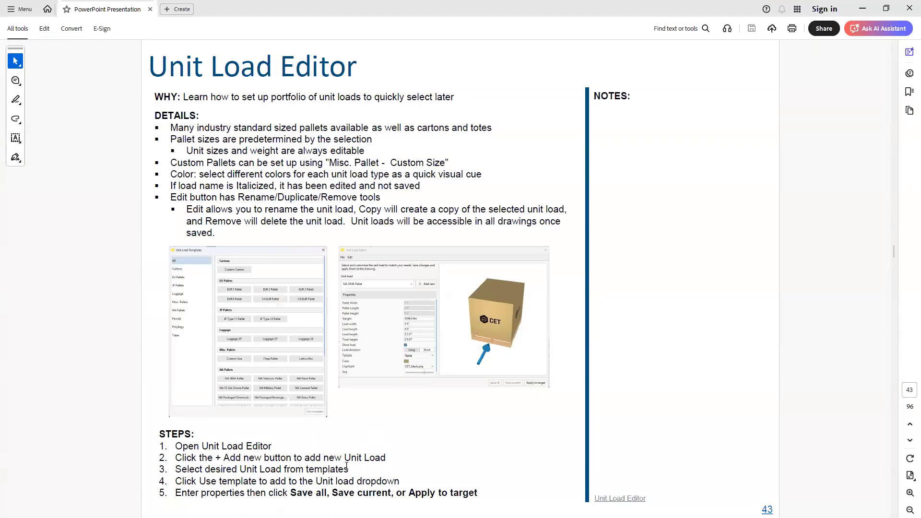
# Review the Unit Load Editor and Pre Configurator pages of the PDF training guide
pyautogui.scroll(-2, 379, 377)
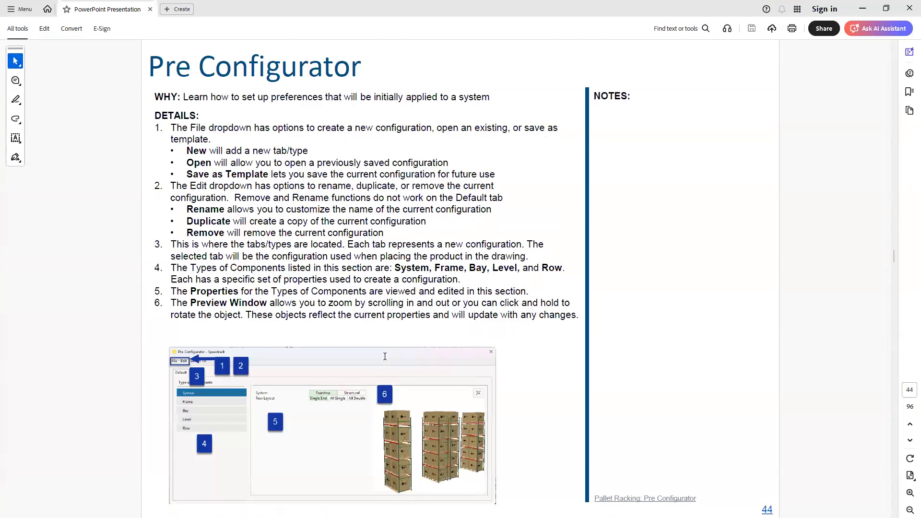
pyautogui.scroll(2, 581, 411)
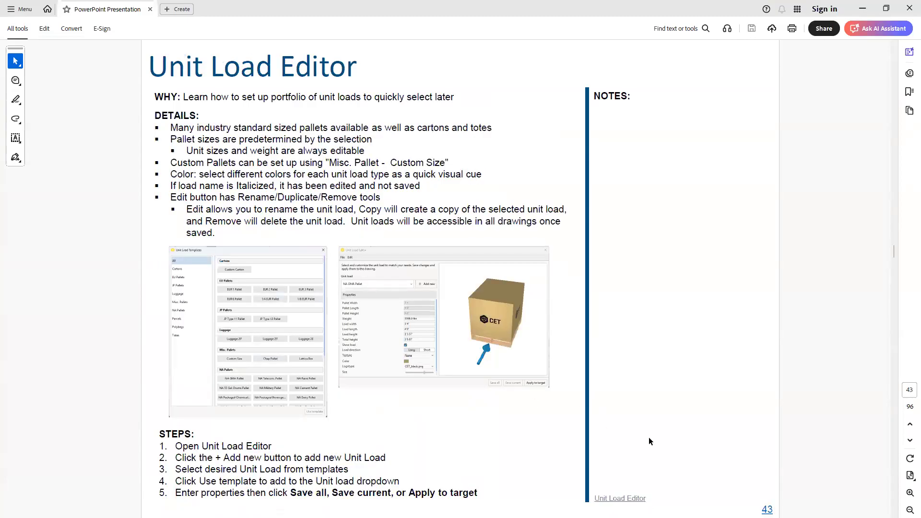
pyautogui.scroll(-2, 649, 431)
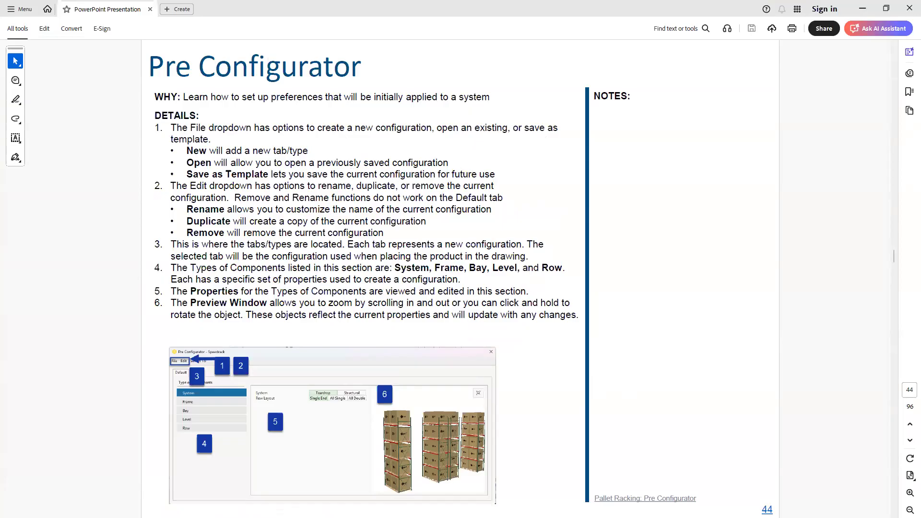
# Switch back to CET, open the Speedrack Pre Configurator and examine its options for creating, opening and saving configurations
pyautogui.hotkey('alt', 'Tab')
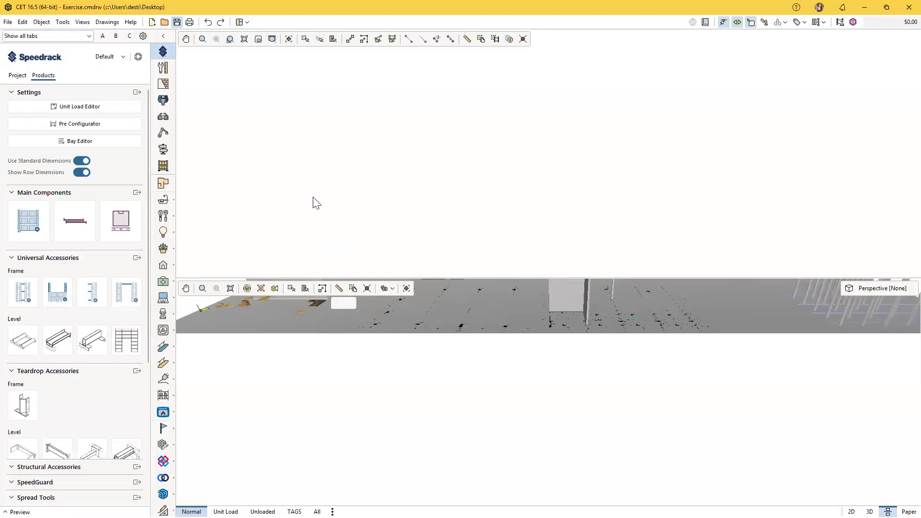
pyautogui.click(87, 127)
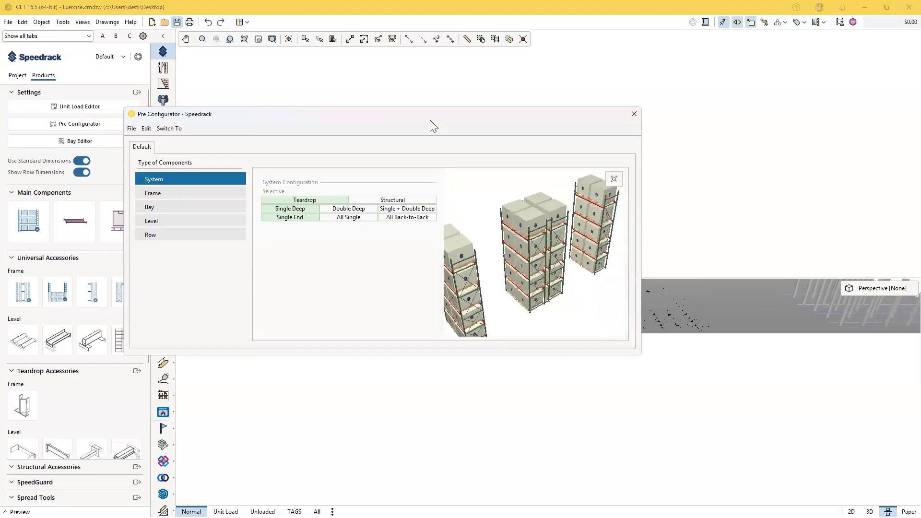
pyautogui.moveTo(433, 120); pyautogui.dragTo(553, 104)
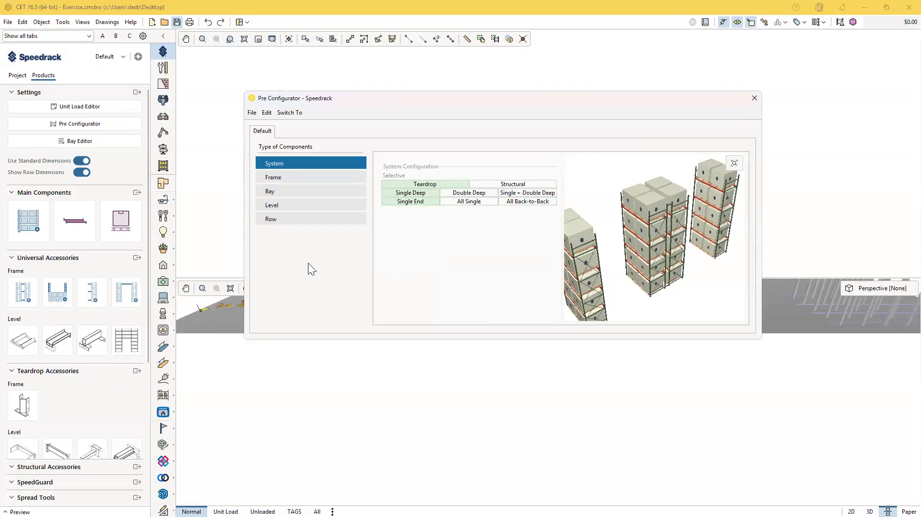
pyautogui.click(250, 113)
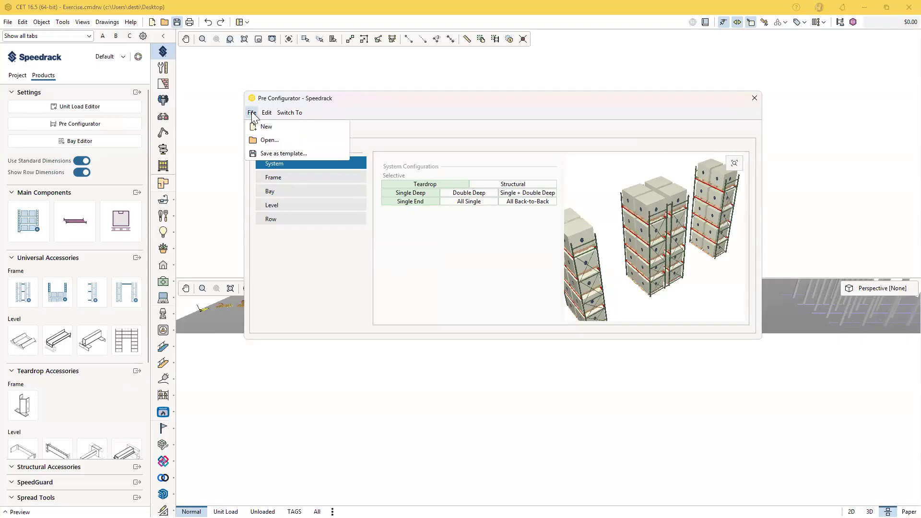
pyautogui.click(252, 114)
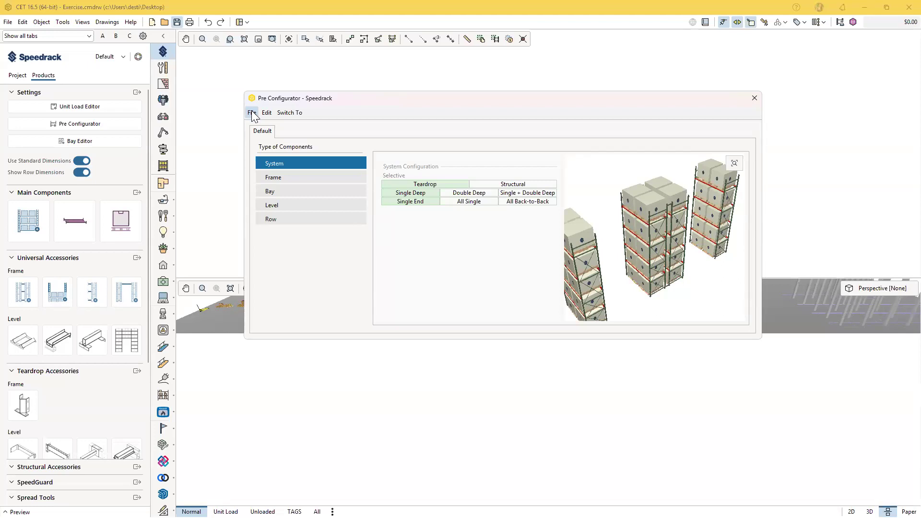
# Create a new configuration alongside Default, view it briefly, and return to the Default configuration's System settings
pyautogui.click(253, 115)
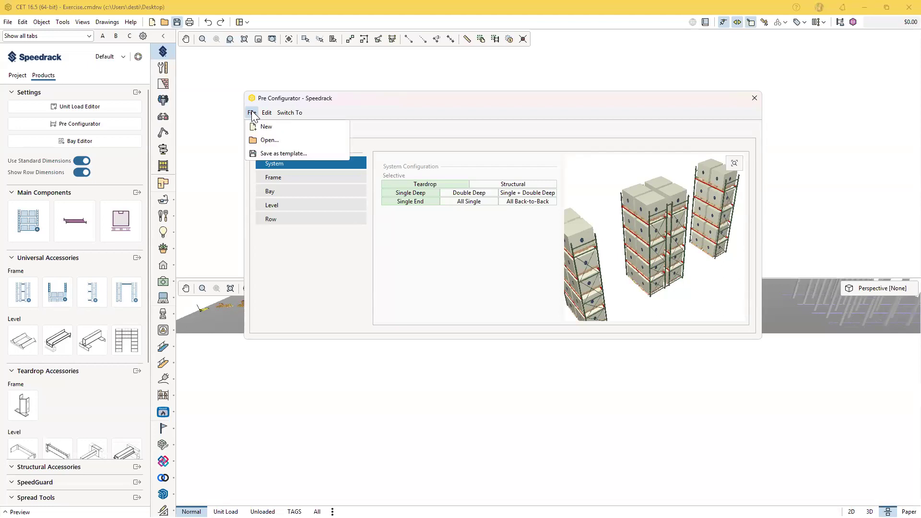
pyautogui.click(270, 127)
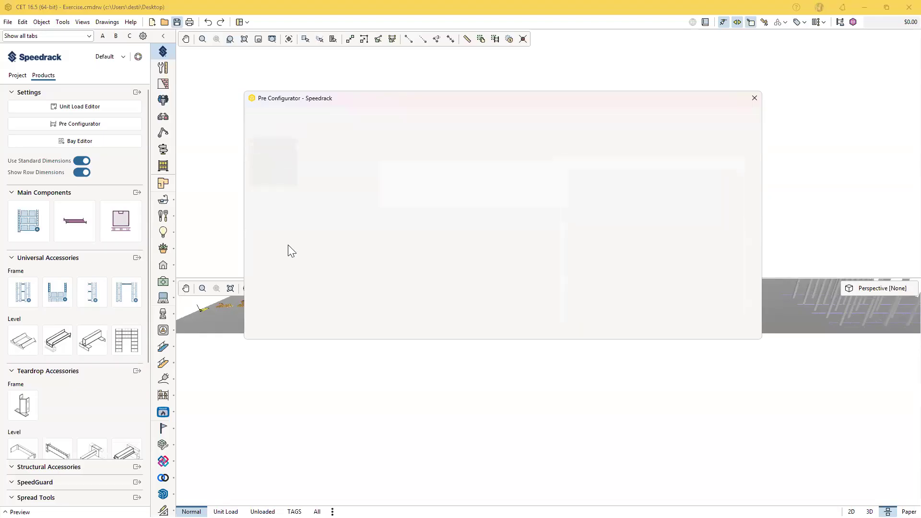
pyautogui.click(263, 133)
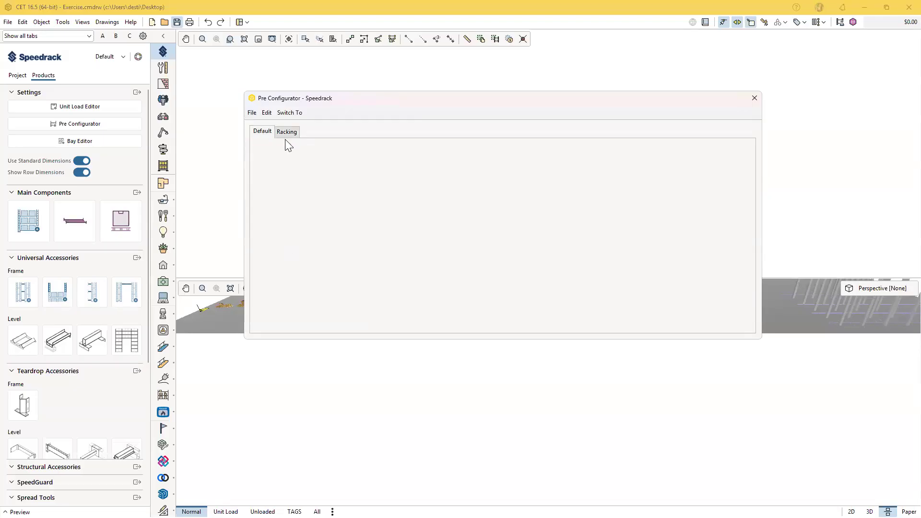
pyautogui.click(288, 132)
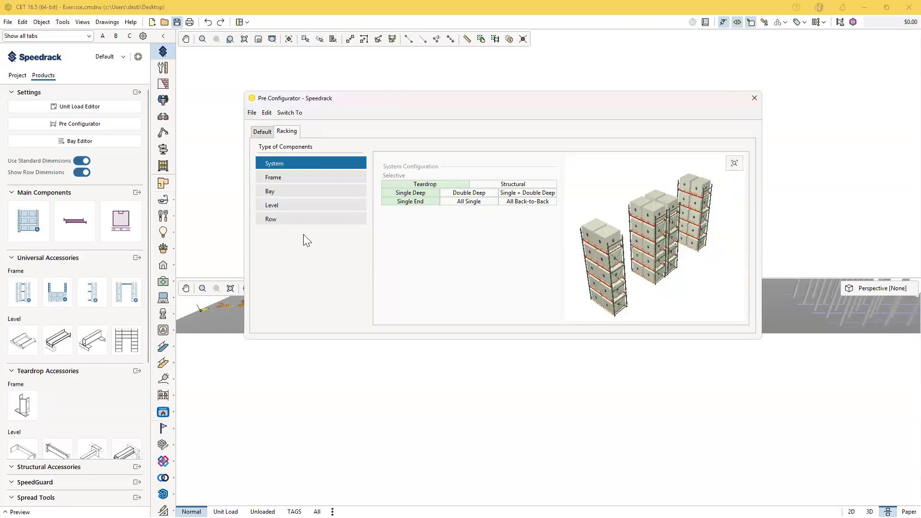
pyautogui.click(272, 133)
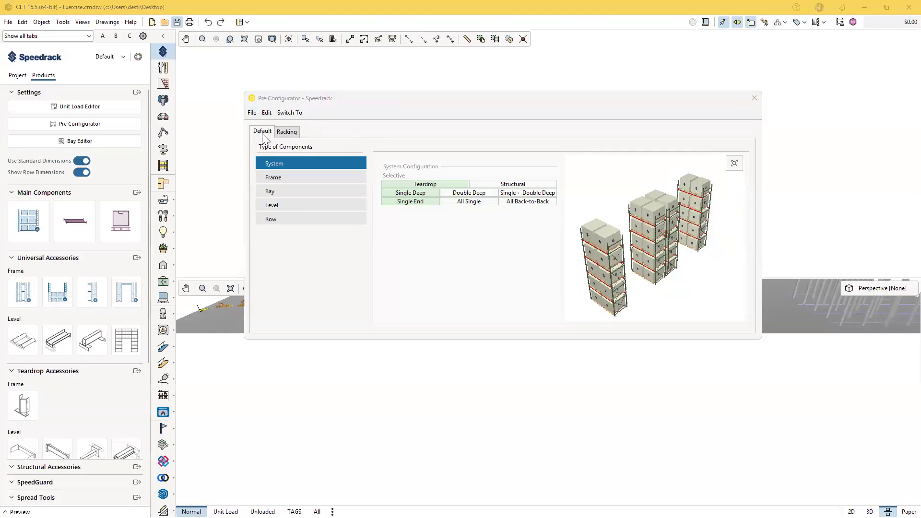
pyautogui.click(299, 161)
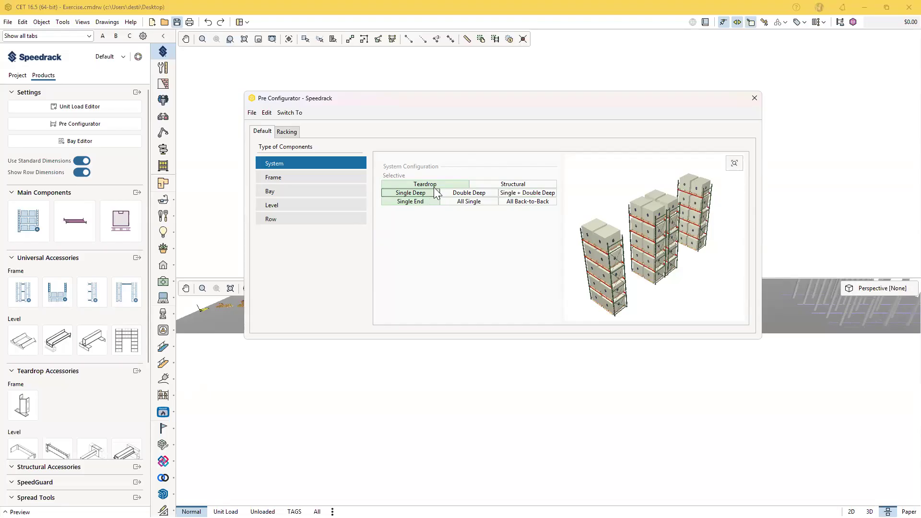
# Examine the Teardrop, Structural, Single Deep and Single End system options and the rack preview
pyautogui.click(493, 183)
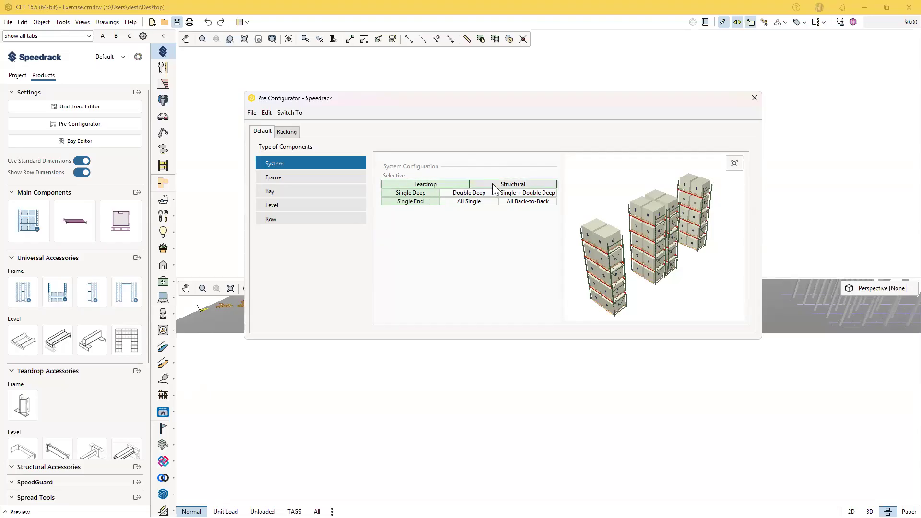
pyautogui.click(441, 184)
pyautogui.click(429, 197)
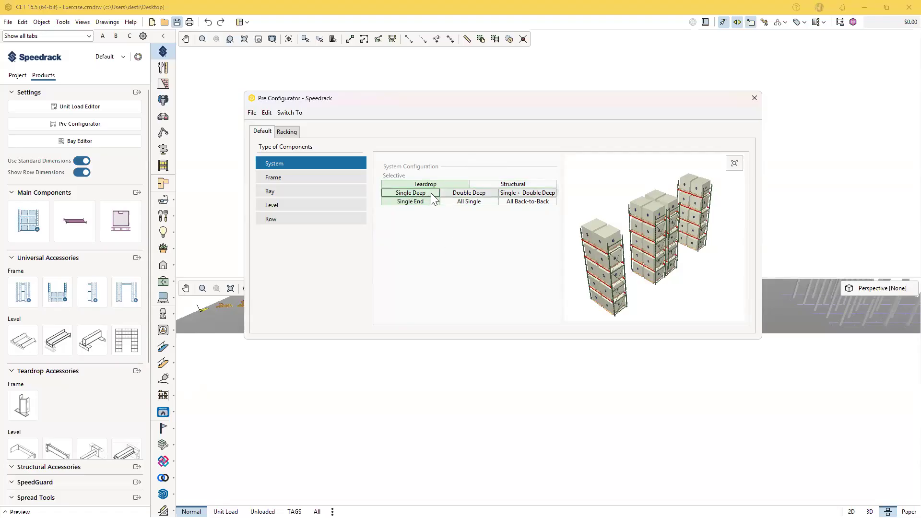
pyautogui.click(431, 202)
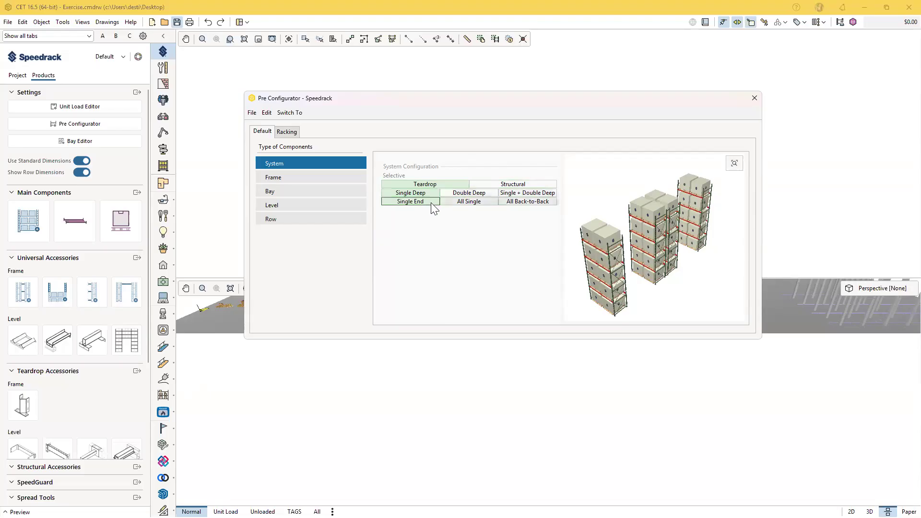
pyautogui.moveTo(662, 310); pyautogui.dragTo(646, 288)
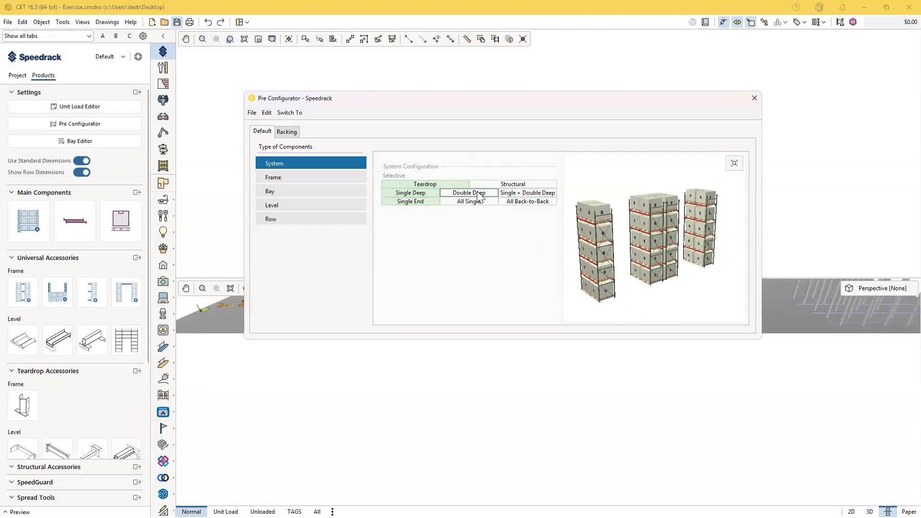
# Try the Single + Double Deep system, inspect its preview, and restore Single Deep
pyautogui.click(537, 193)
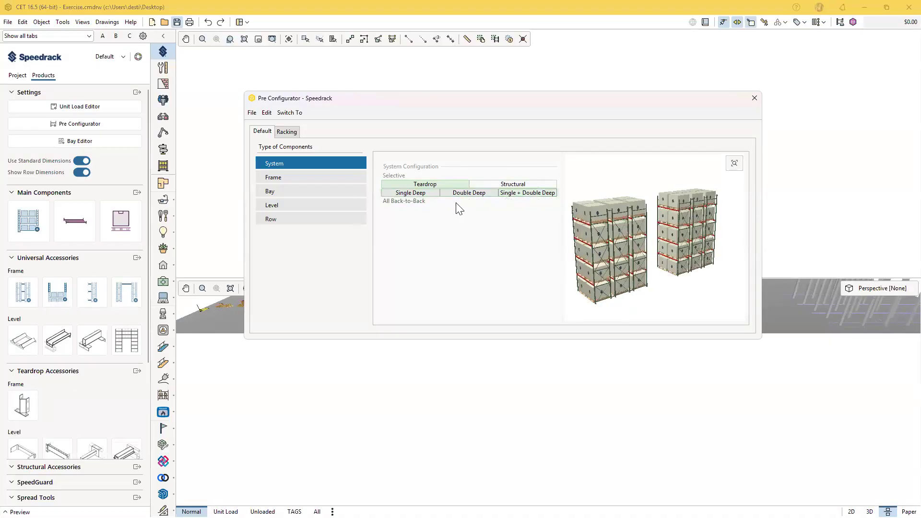
pyautogui.moveTo(664, 304); pyautogui.dragTo(647, 295)
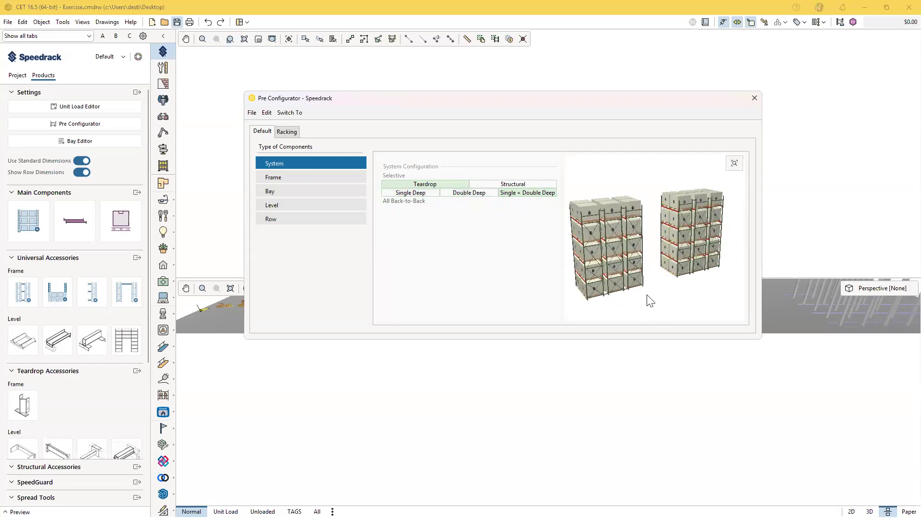
pyautogui.click(414, 194)
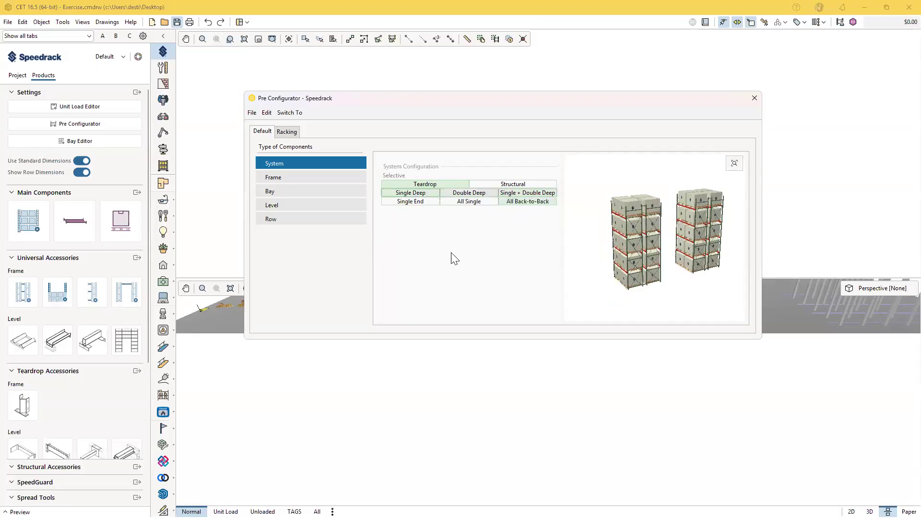
# Compare the All Back-to-Back and Single End row layouts in the preview, and set the single-deep system to All Single
pyautogui.click(469, 202)
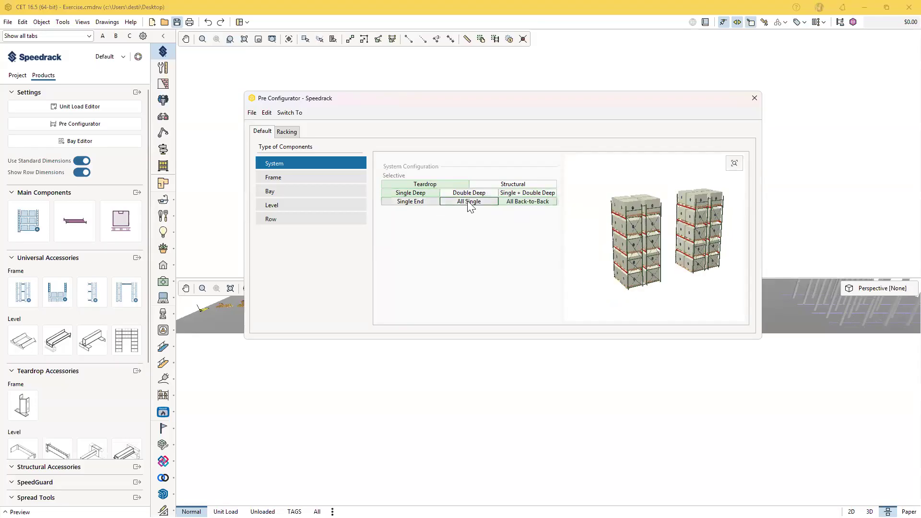
pyautogui.moveTo(716, 272); pyautogui.dragTo(557, 255)
pyautogui.click(522, 203)
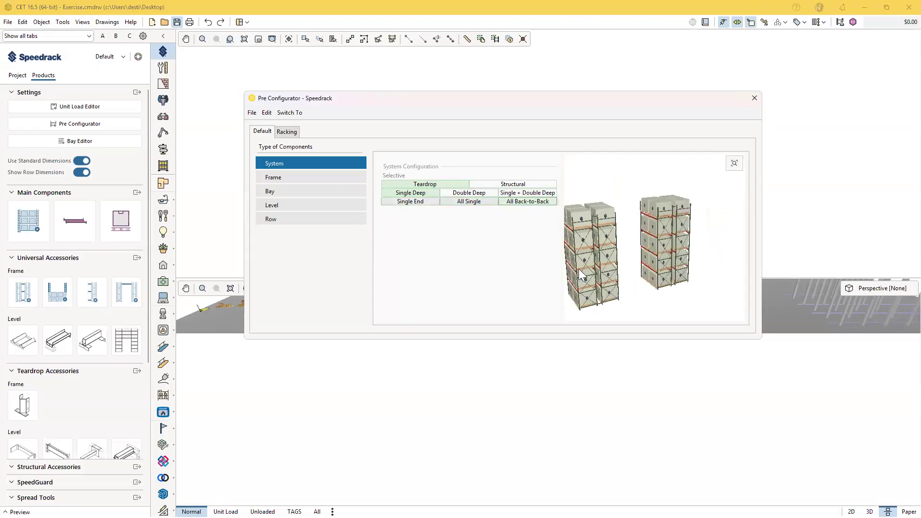
pyautogui.click(415, 203)
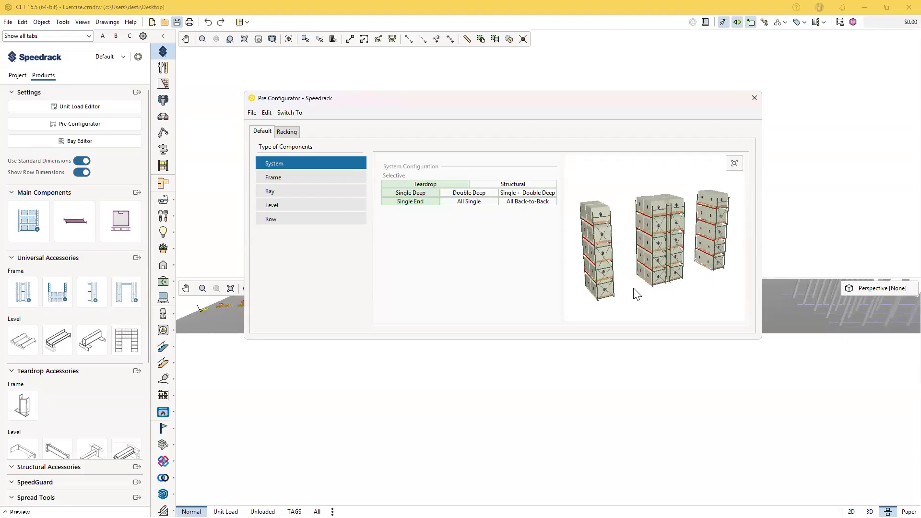
pyautogui.click(462, 203)
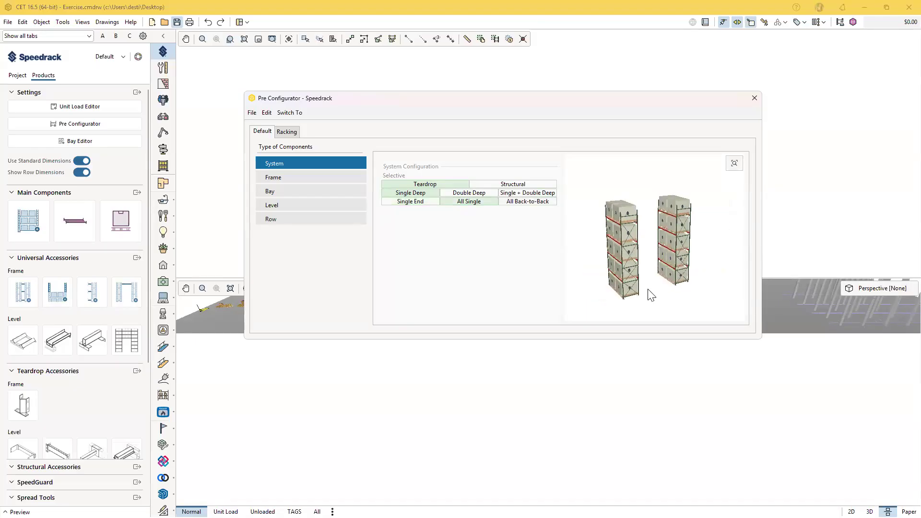
# Examine the Frame component's available Column Type and Baseplate choices without changing them
pyautogui.click(281, 178)
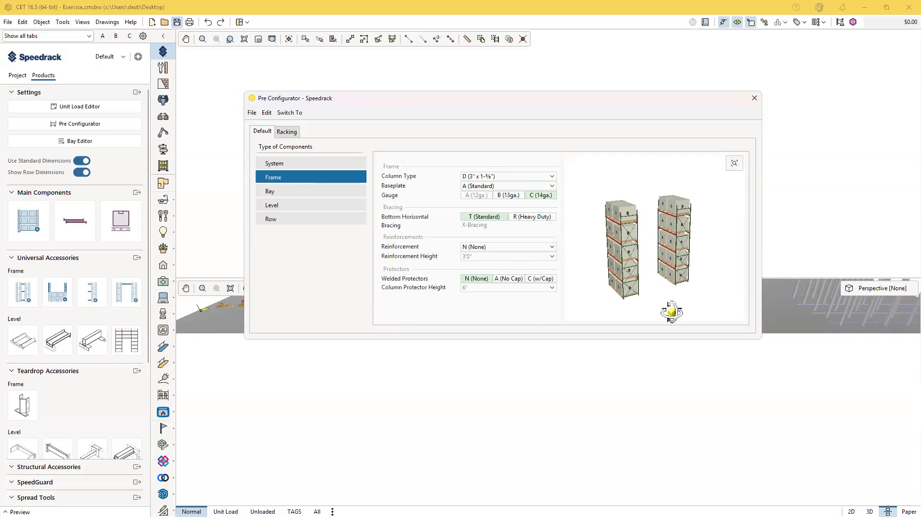
pyautogui.moveTo(679, 306); pyautogui.dragTo(676, 302)
pyautogui.scroll(2, 663, 294)
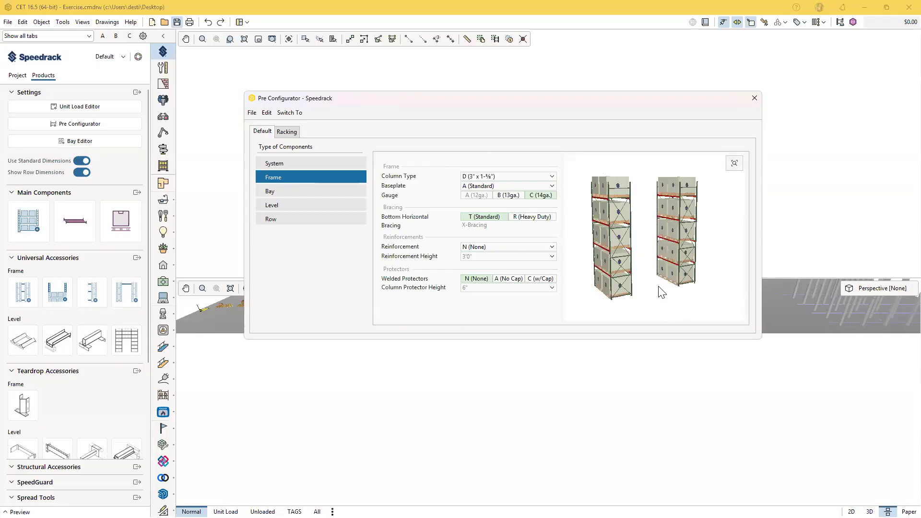
pyautogui.click(494, 179)
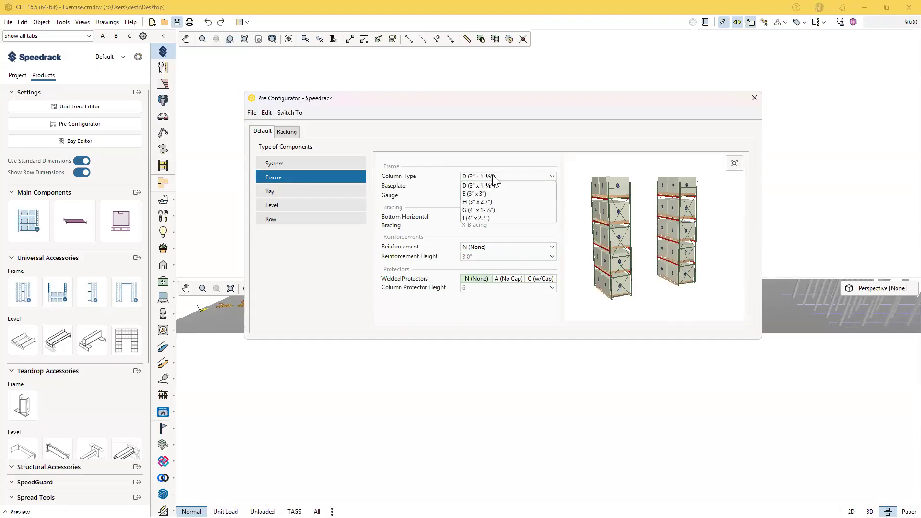
pyautogui.click(493, 175)
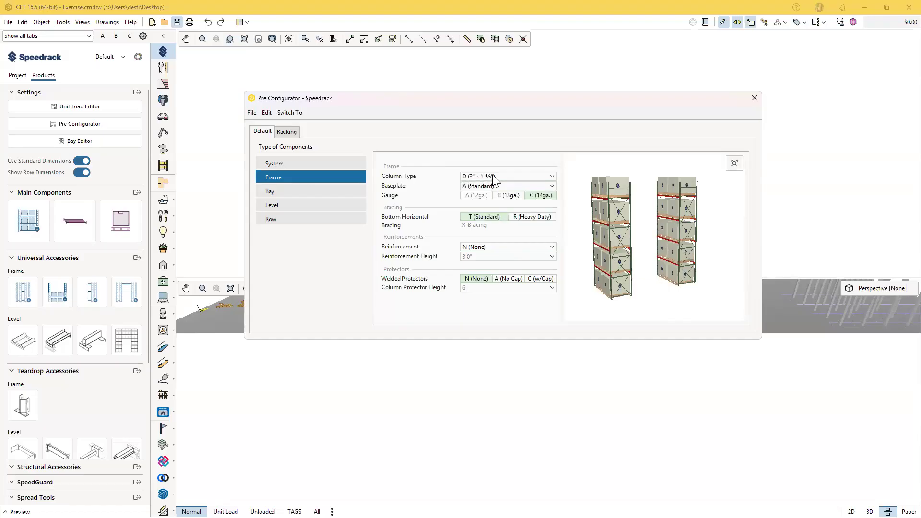
pyautogui.click(505, 186)
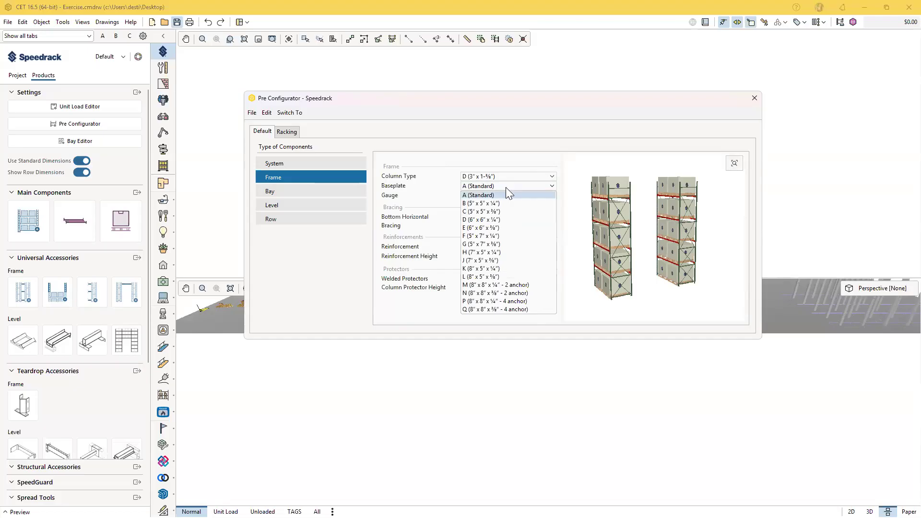
pyautogui.click(506, 188)
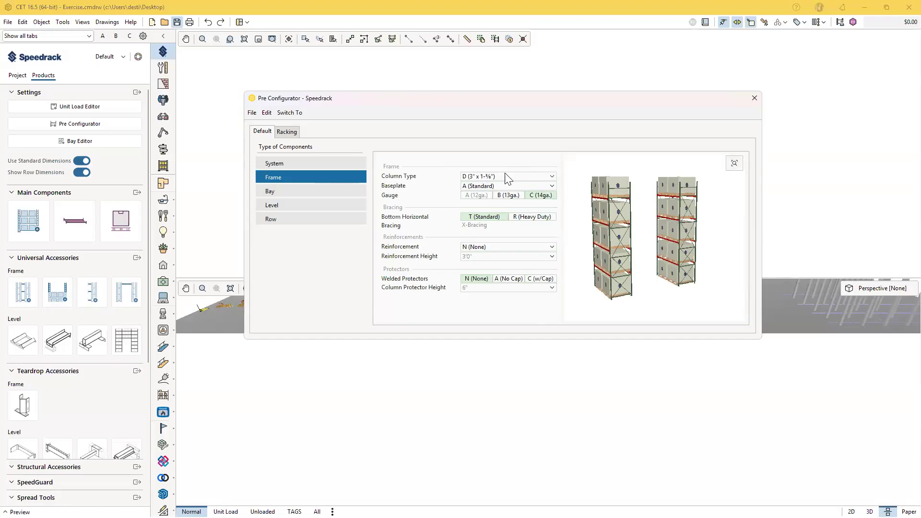
# Set the frame's Bottom Horizontal to R (Heavy Duty), and try I (Interior) reinforcement before resetting it to N (None)
pyautogui.click(521, 216)
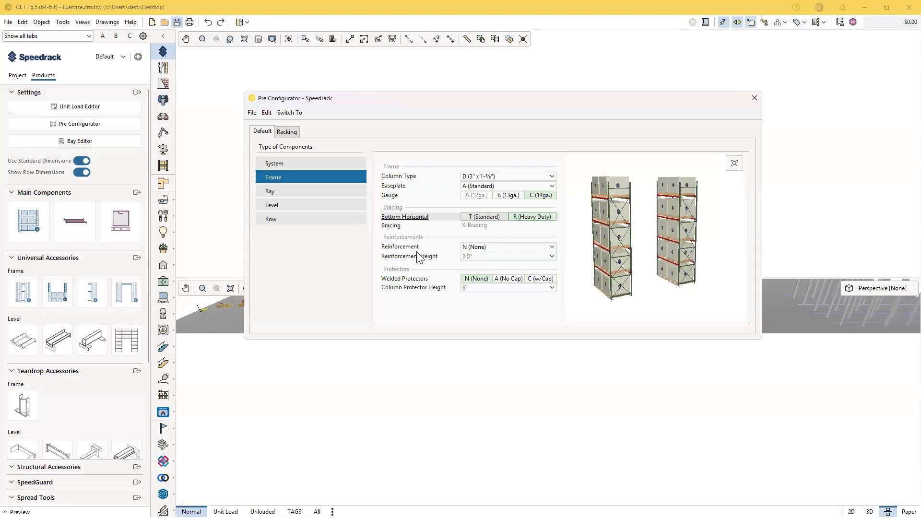
pyautogui.click(502, 247)
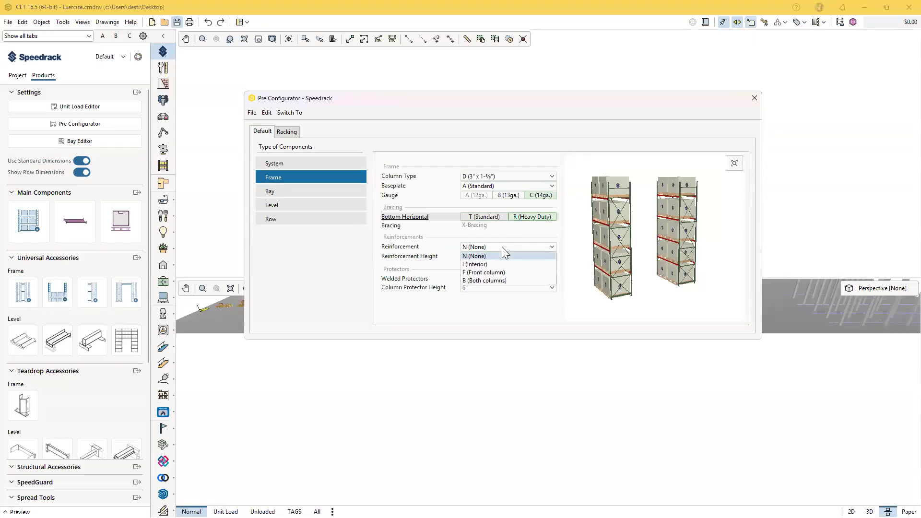
pyautogui.click(496, 265)
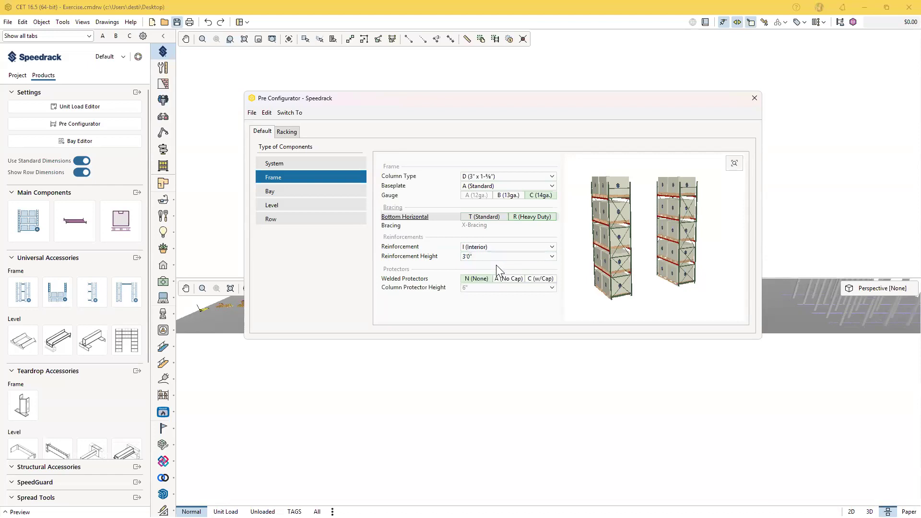
pyautogui.click(486, 247)
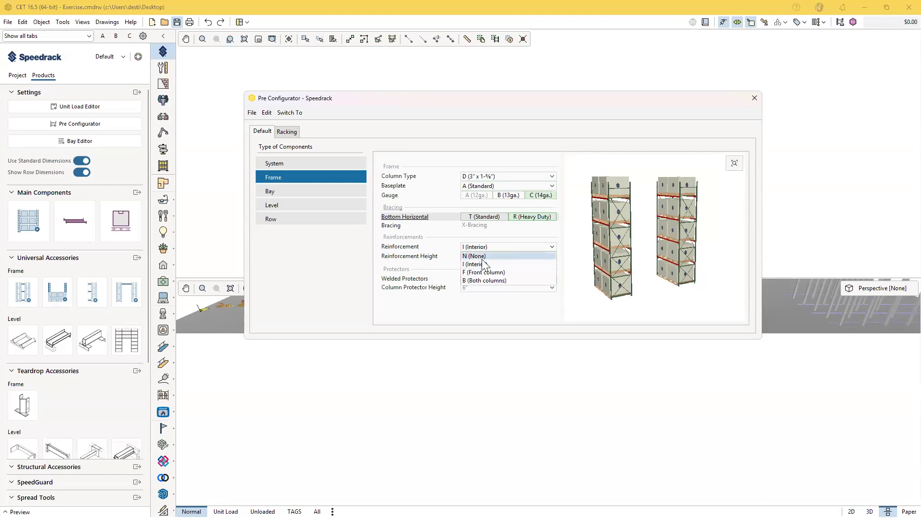
pyautogui.click(485, 256)
pyautogui.click(499, 247)
pyautogui.click(506, 247)
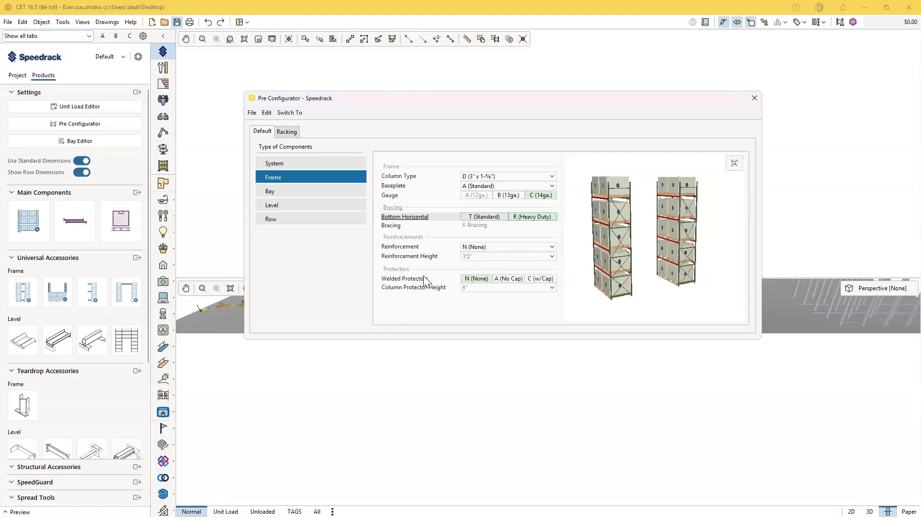
# Try welded protectors with a 6" column protector height on the frame, and reset Welded Protectors to N (None)
pyautogui.click(516, 280)
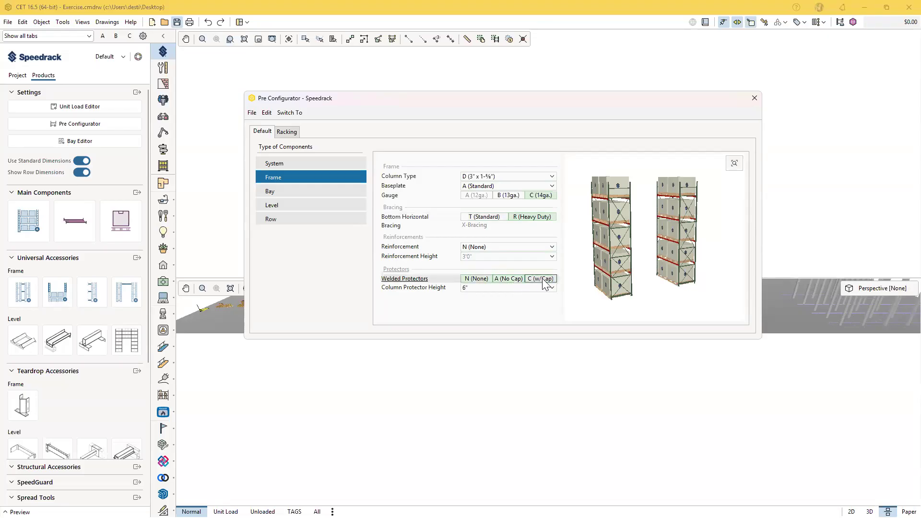
pyautogui.click(468, 288)
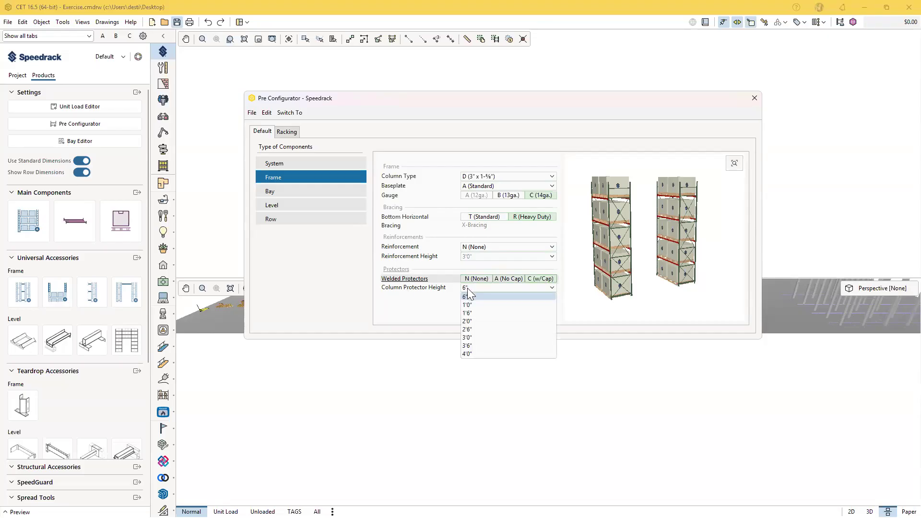
pyautogui.click(468, 296)
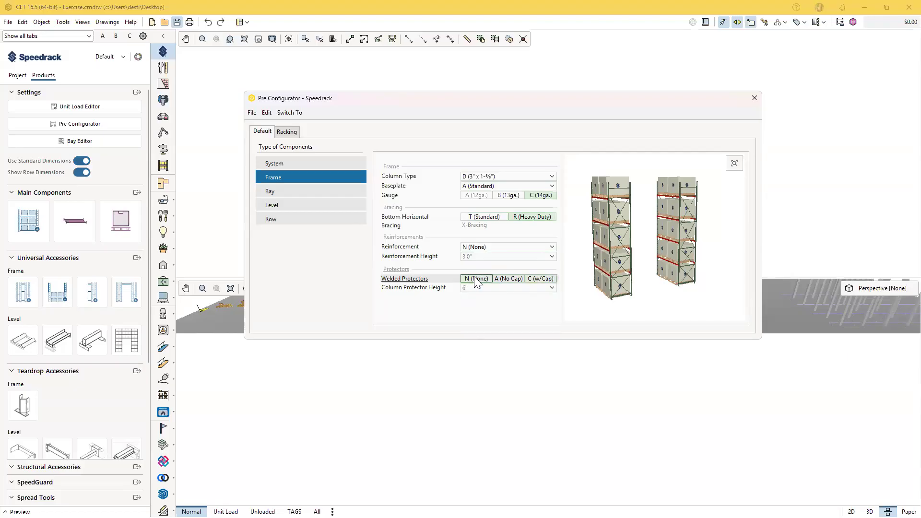
# Set the Bay height to 18'0", and switch Load on Floor off and back on to compare the preview
pyautogui.click(320, 190)
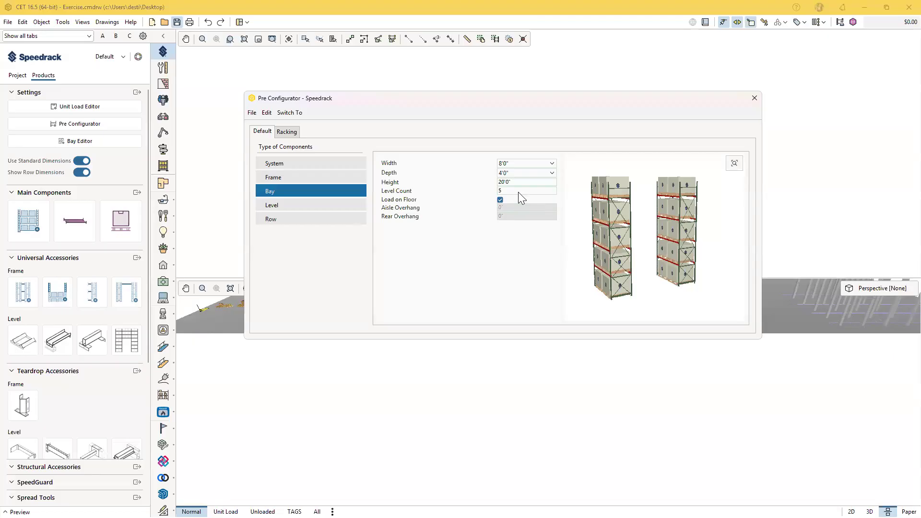
pyautogui.moveTo(529, 182)
pyautogui.click(500, 200)
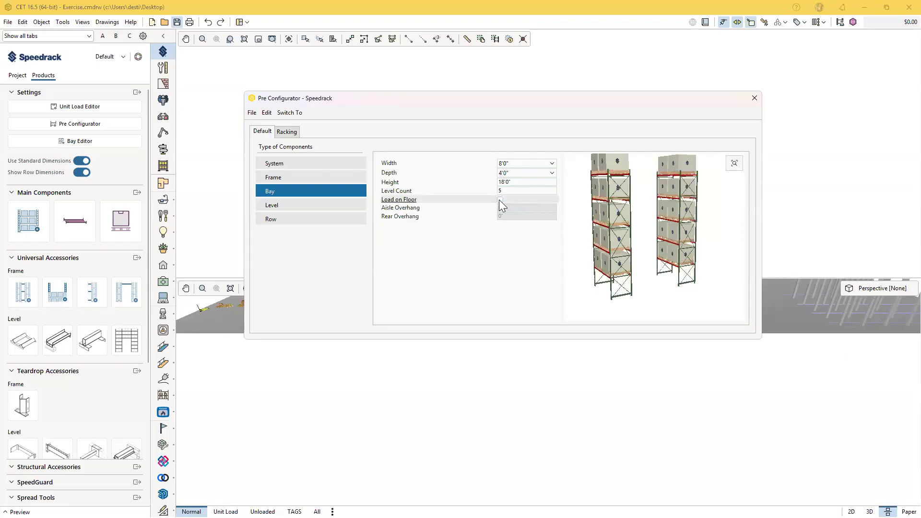
pyautogui.click(500, 200)
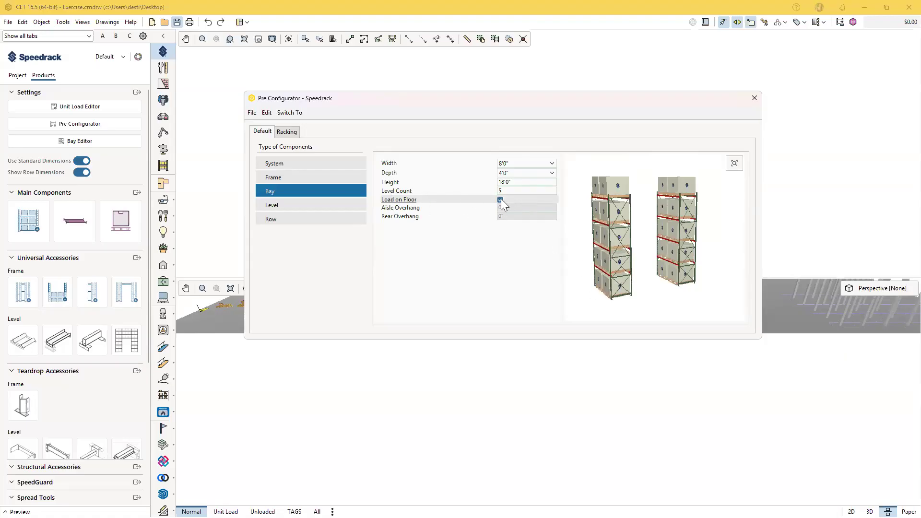
# Open the Level component's size settings and examine the available Unit Load choices without changing them
pyautogui.click(298, 207)
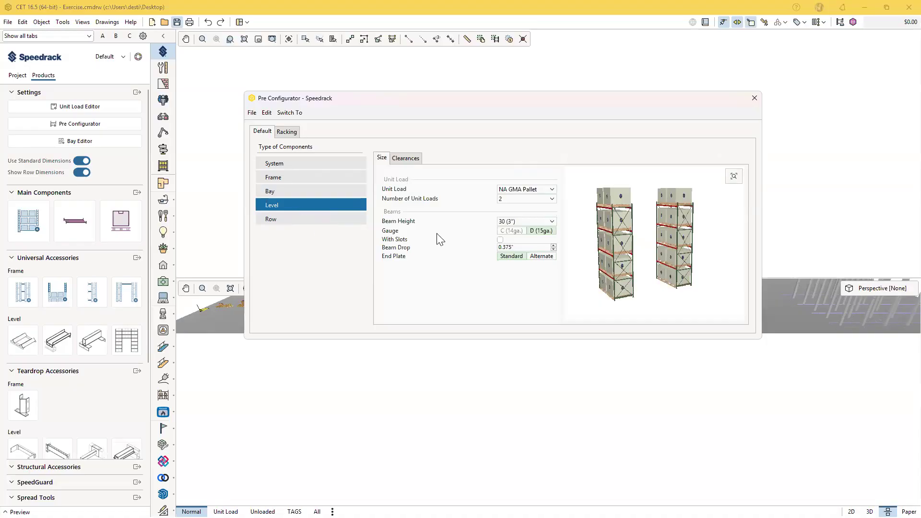
pyautogui.click(531, 191)
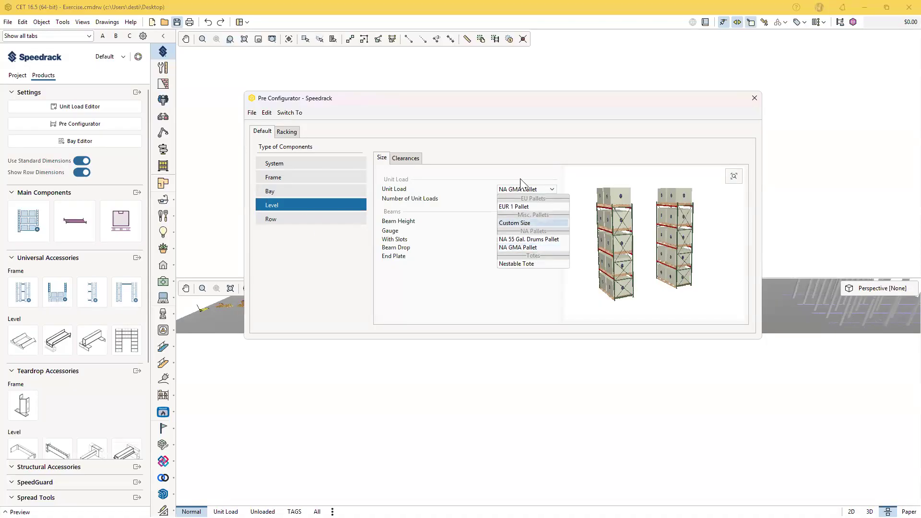
pyautogui.click(521, 189)
pyautogui.click(526, 190)
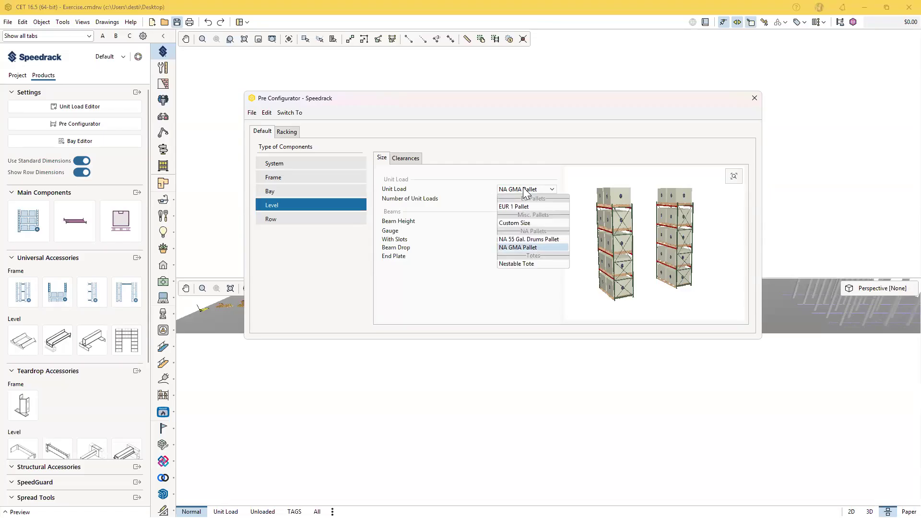
pyautogui.click(527, 193)
pyautogui.click(527, 193)
pyautogui.click(527, 194)
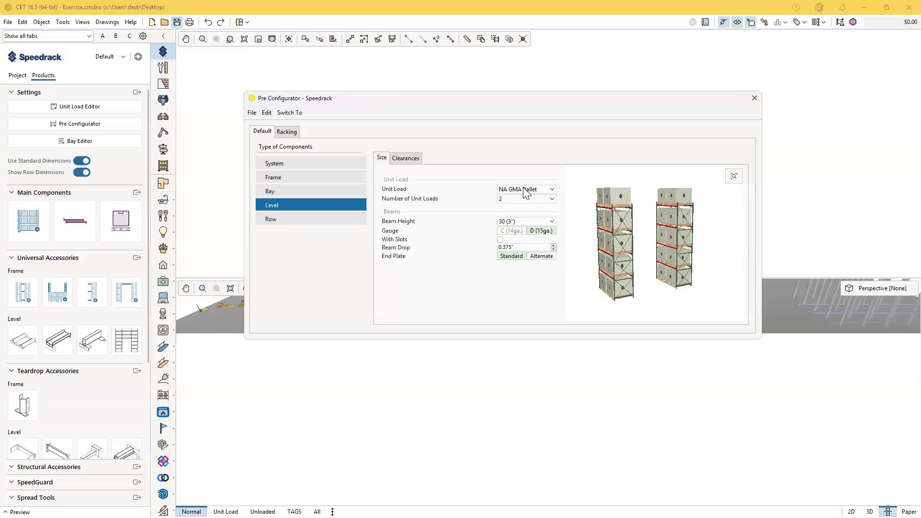
# Try 0 as the level's Number of Unit Loads and inspect the rack preview
pyautogui.click(522, 201)
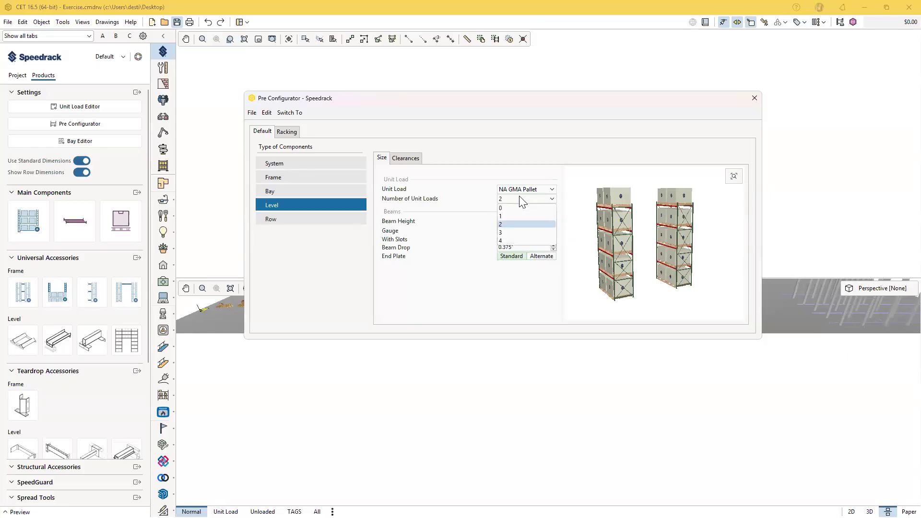
pyautogui.click(516, 206)
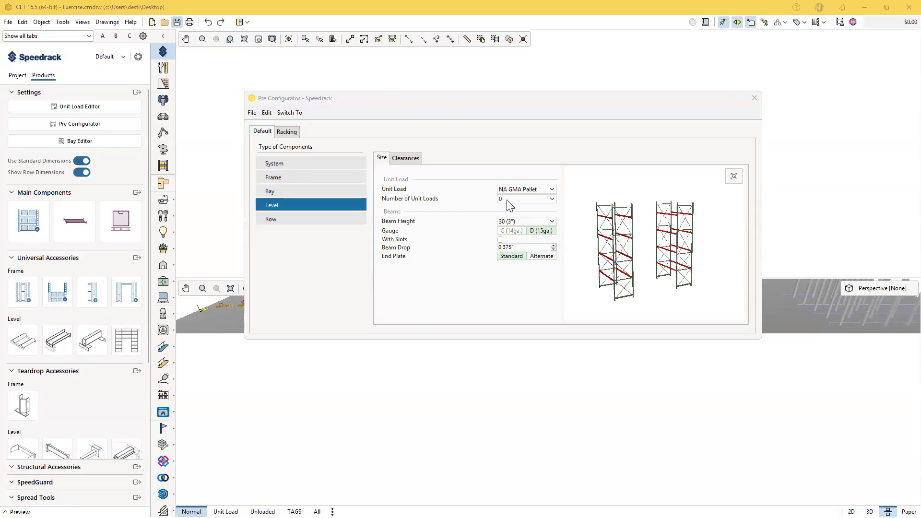
pyautogui.click(521, 189)
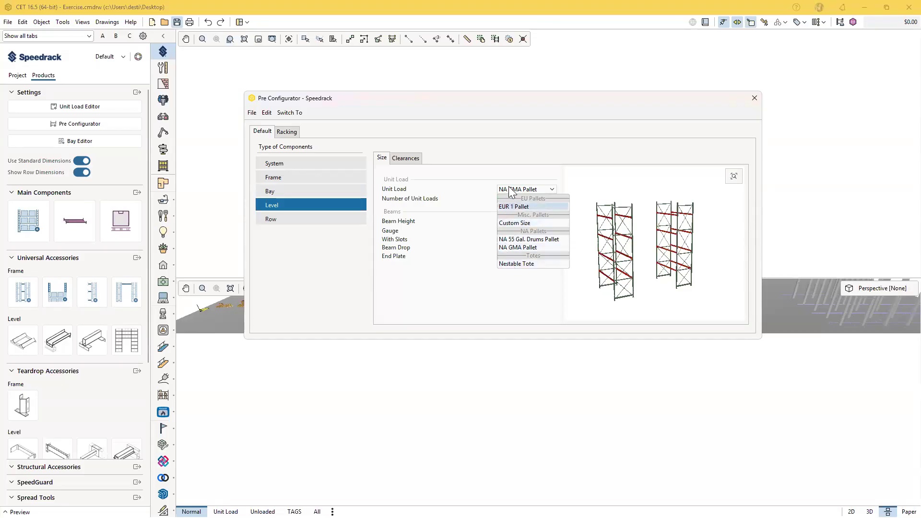
pyautogui.click(511, 187)
pyautogui.click(507, 199)
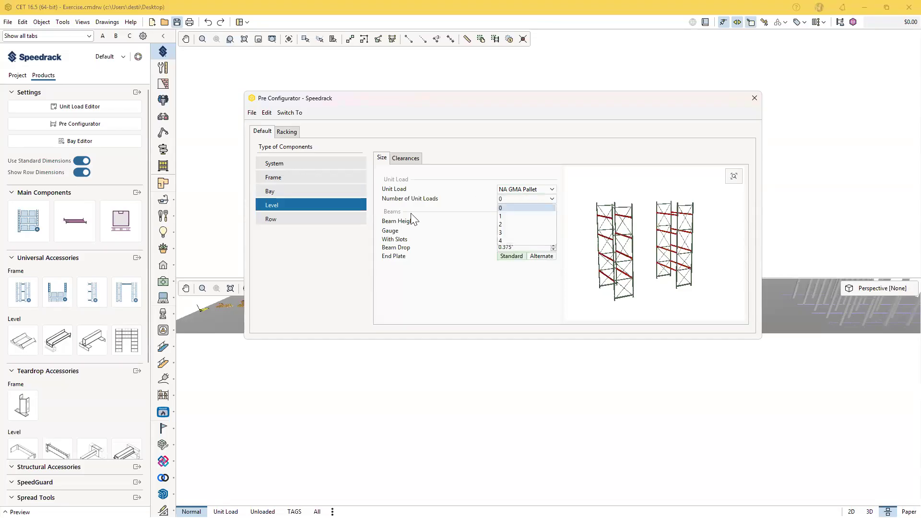
pyautogui.click(510, 210)
pyautogui.moveTo(692, 267); pyautogui.dragTo(666, 259)
# Try 3 as the level's Number of Unit Loads, and reset it to 2
pyautogui.click(507, 201)
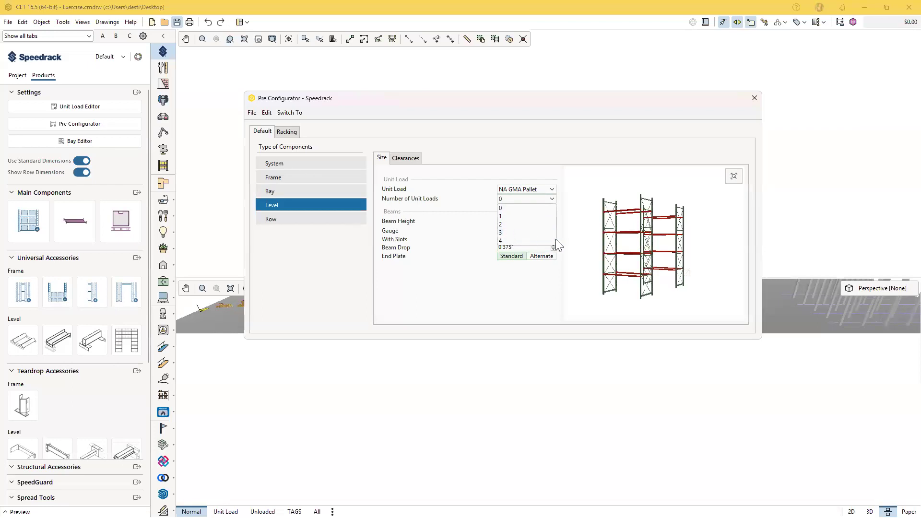
pyautogui.click(547, 233)
pyautogui.moveTo(644, 268); pyautogui.dragTo(630, 282)
pyautogui.click(516, 199)
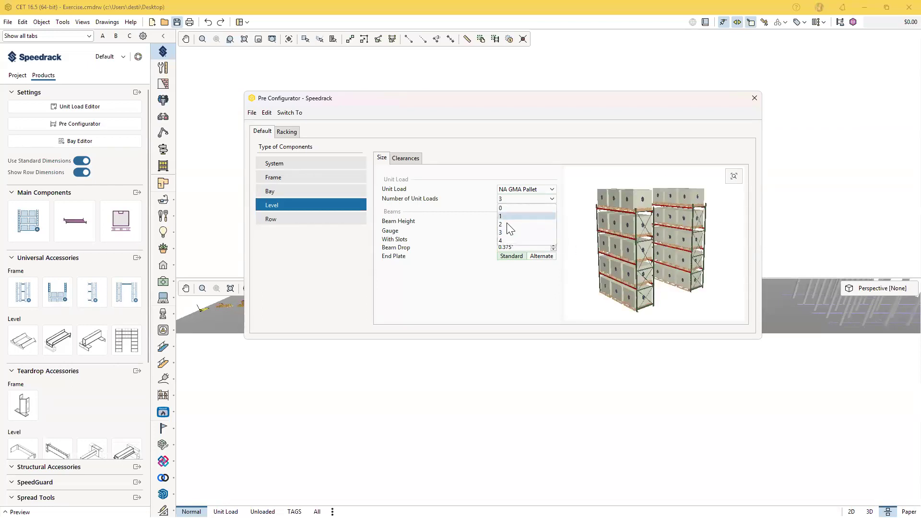
pyautogui.click(508, 224)
pyautogui.moveTo(635, 289); pyautogui.dragTo(636, 290)
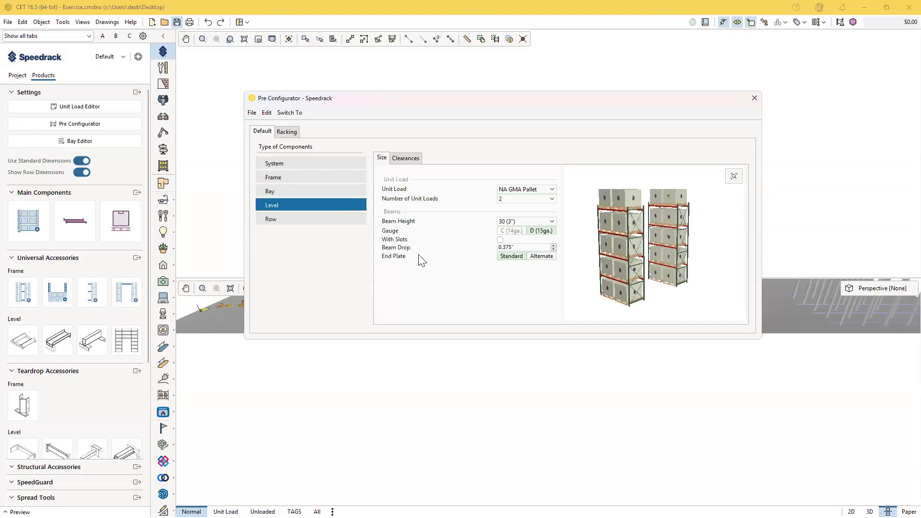
# Open the level's Beam Height choices
pyautogui.click(529, 221)
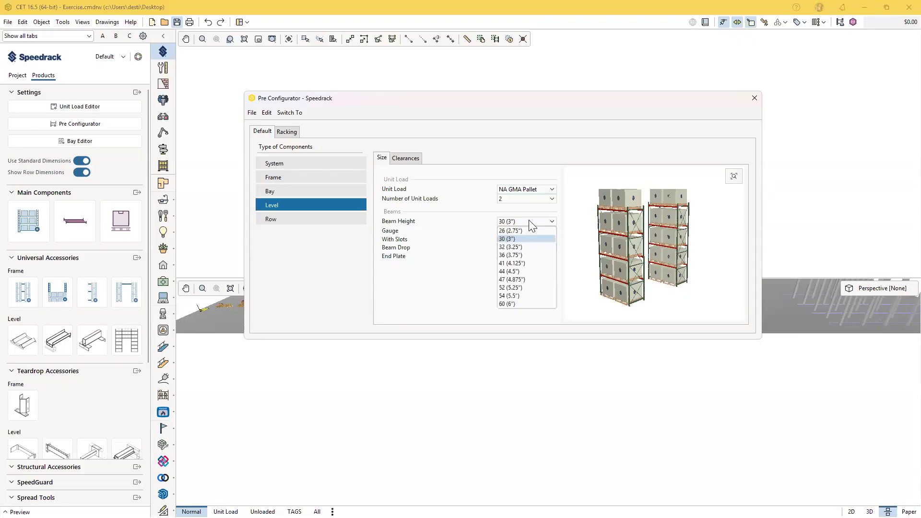
# Review the beam height, gauge and slot options and the load clearances in the default Level settings
pyautogui.click(530, 221)
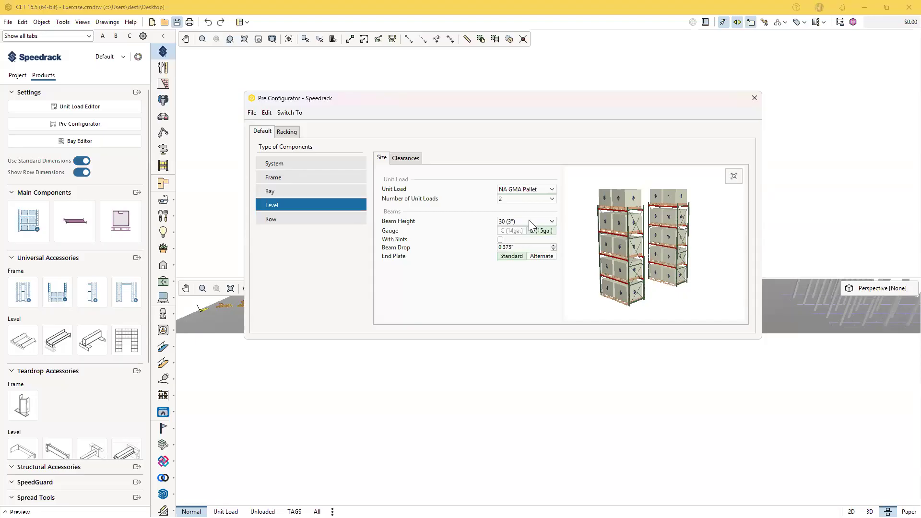
pyautogui.click(543, 232)
pyautogui.click(501, 240)
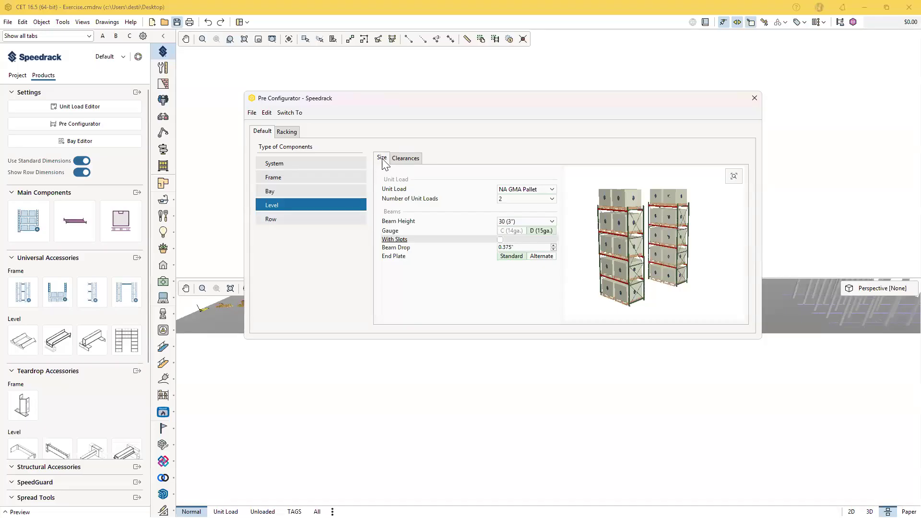
pyautogui.click(414, 159)
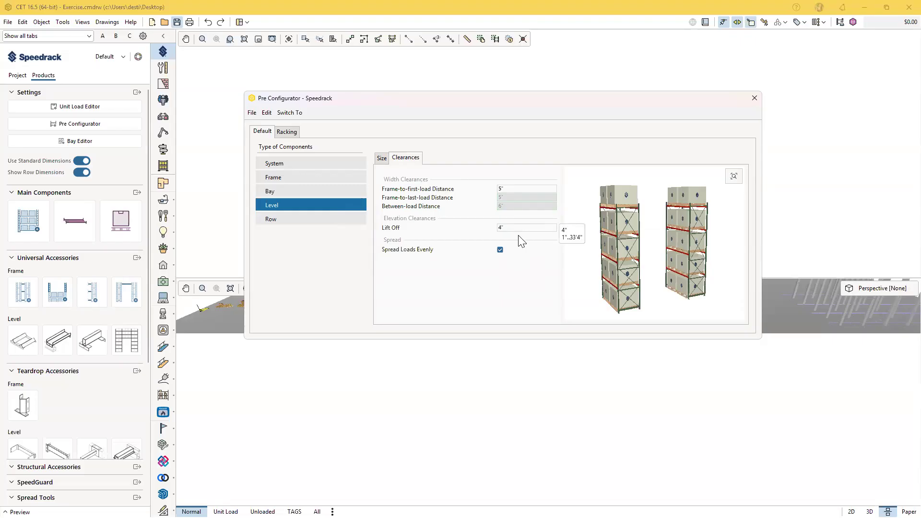
pyautogui.moveTo(586, 288); pyautogui.dragTo(613, 296, button='middle')
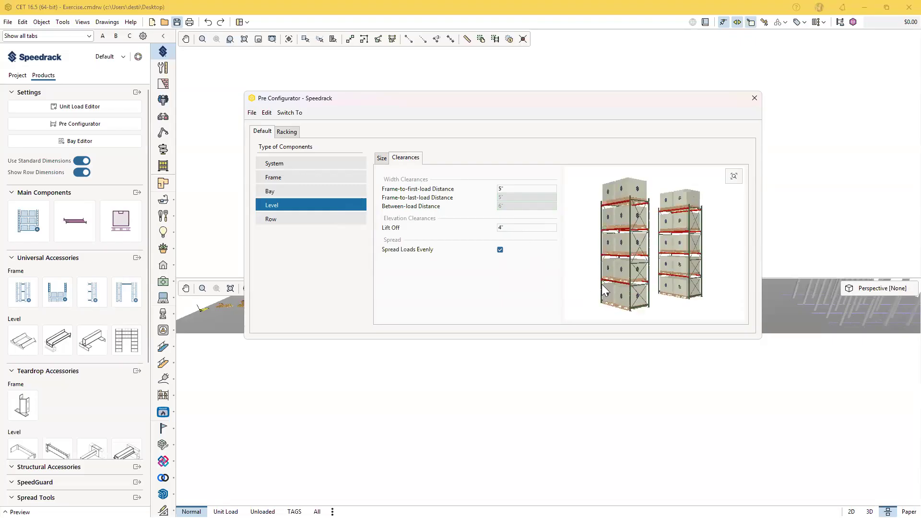
# Review the center flue gap choices and the spacer type in the default Row settings
pyautogui.click(293, 221)
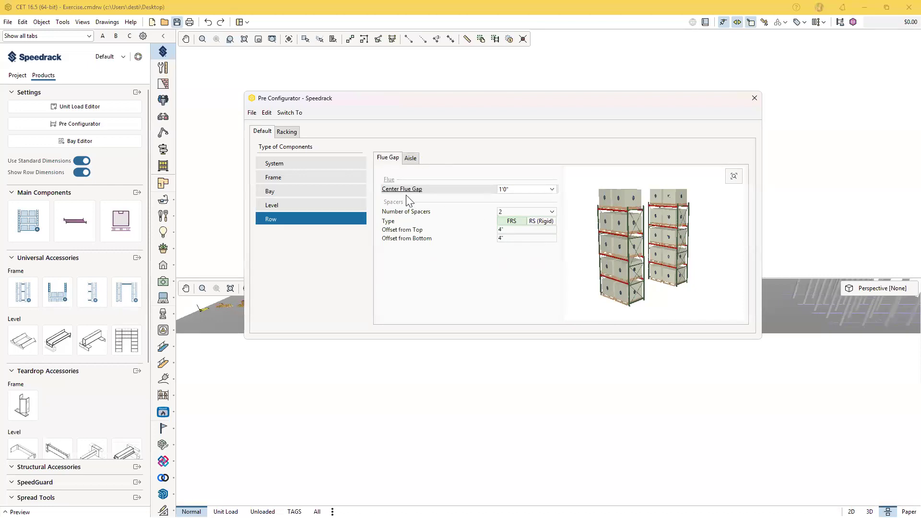
pyautogui.click(506, 189)
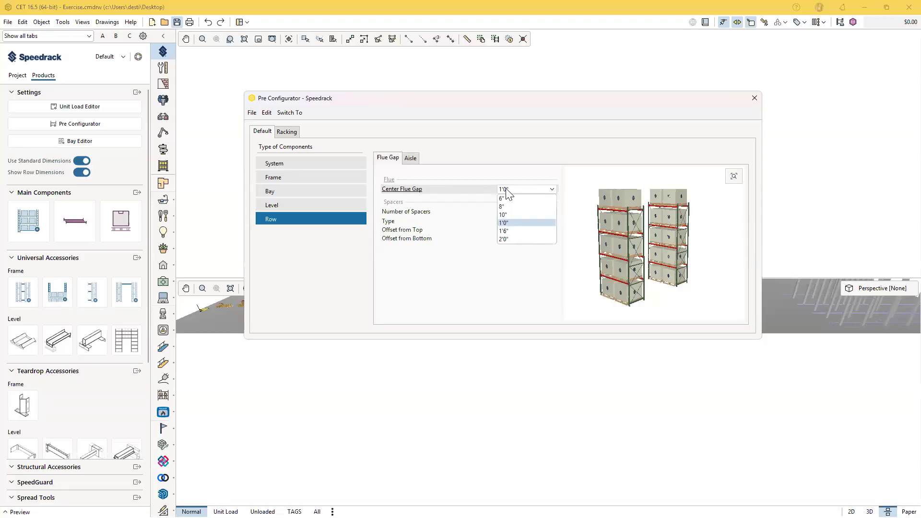
pyautogui.click(506, 189)
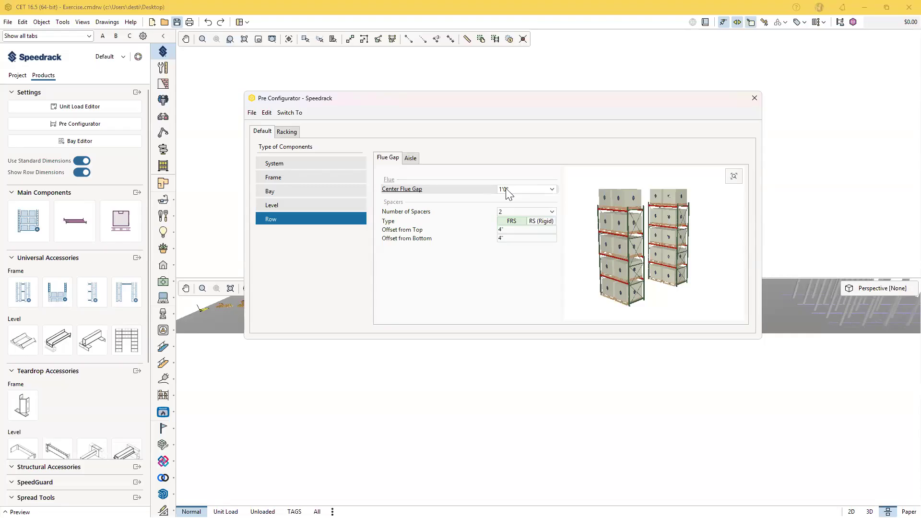
pyautogui.click(512, 221)
# Try populating top ties in the default Row aisle settings and switch them off again
pyautogui.click(412, 159)
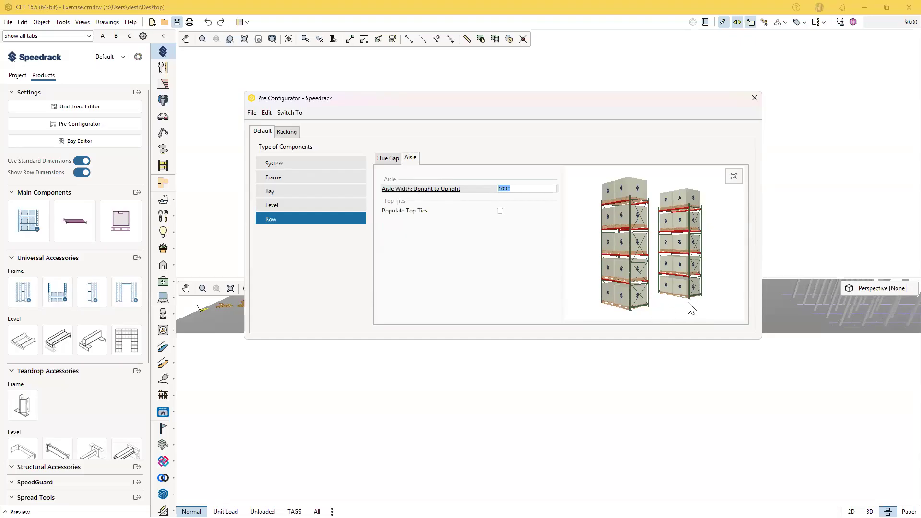
pyautogui.click(501, 212)
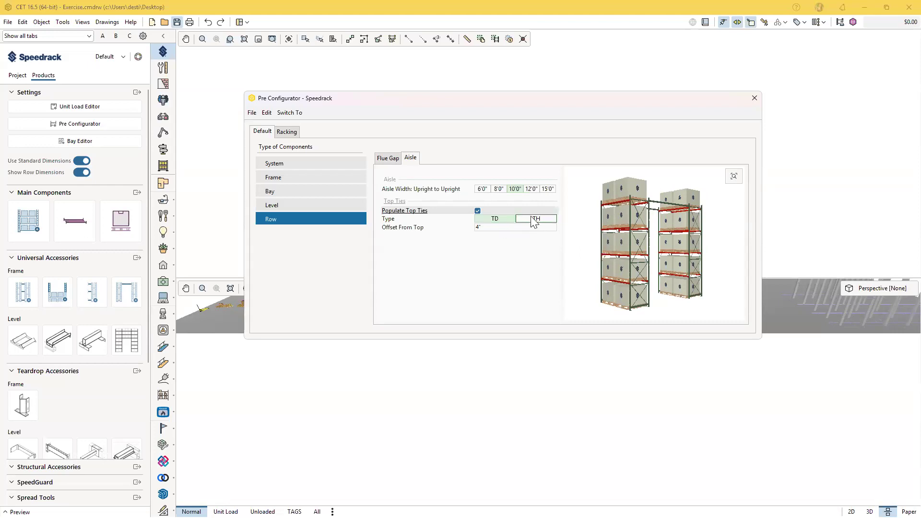
pyautogui.click(478, 211)
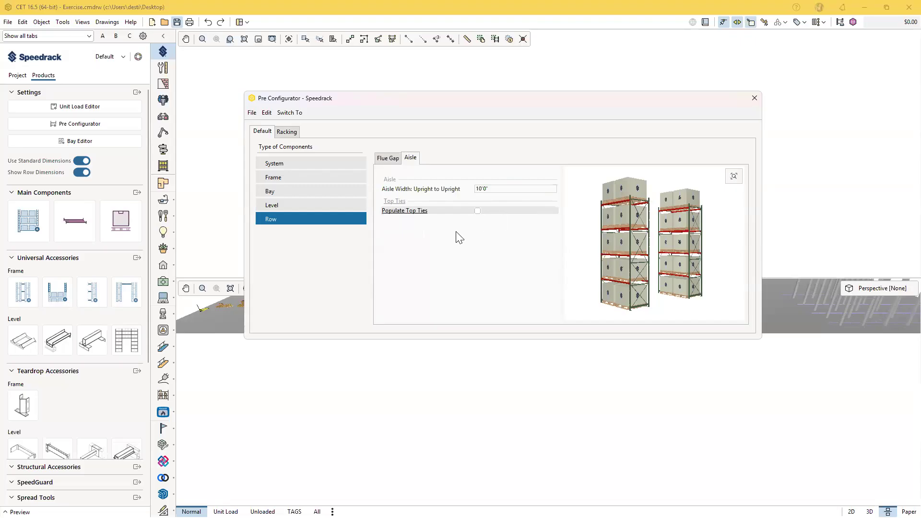
# Set the Racking configuration's system to Double Deep and inspect the rack preview from several angles
pyautogui.click(293, 132)
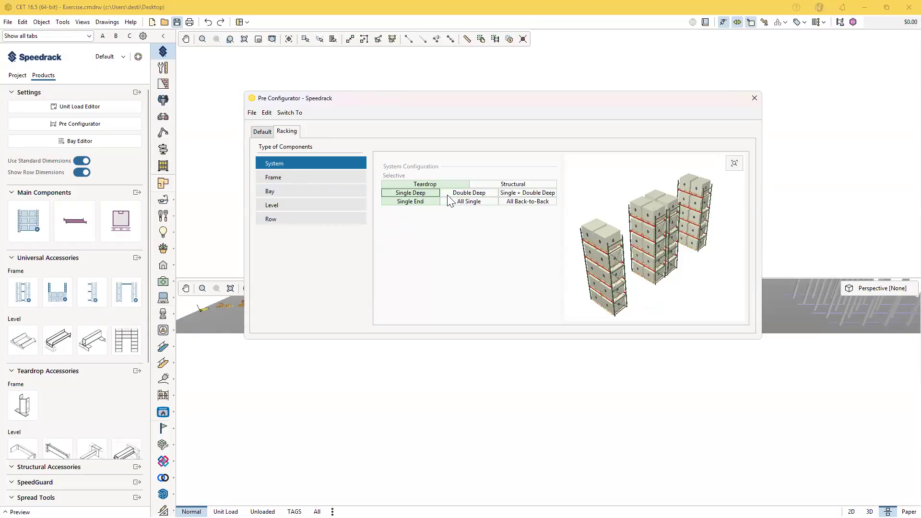
pyautogui.click(461, 193)
pyautogui.moveTo(672, 312); pyautogui.dragTo(661, 295)
pyautogui.scroll(-2, 661, 295)
pyautogui.moveTo(682, 298); pyautogui.dragTo(691, 294, button='middle')
pyautogui.scroll(-3, 672, 293)
pyautogui.moveTo(660, 315); pyautogui.dragTo(626, 287)
# Compare the Default and Racking configurations and close the Pre Configurator
pyautogui.click(264, 132)
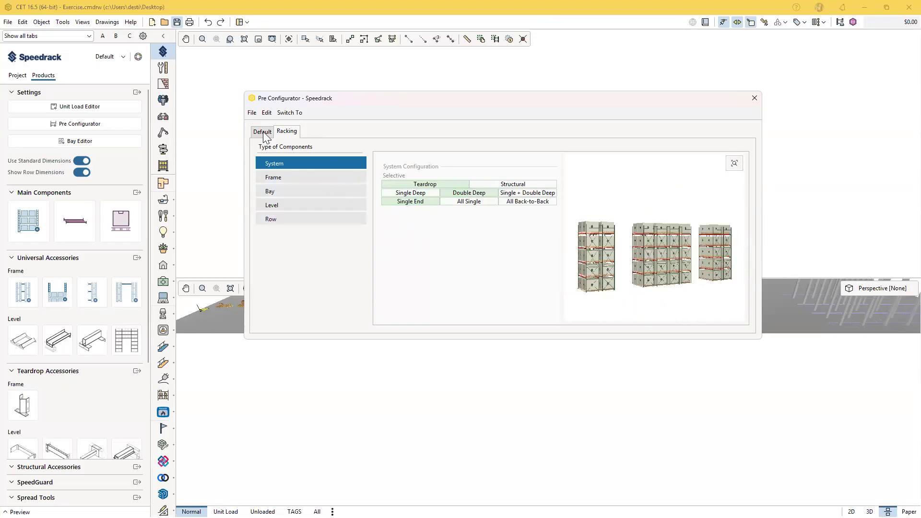
pyautogui.click(287, 132)
pyautogui.click(262, 132)
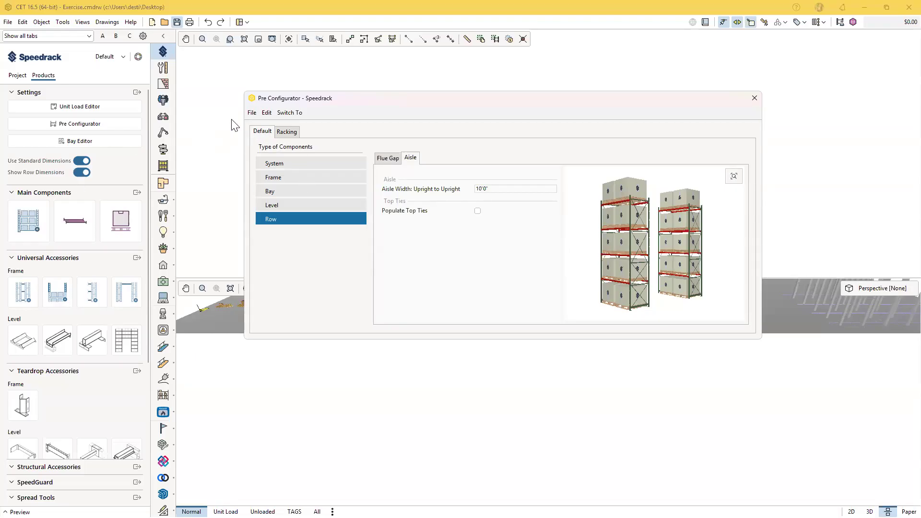
pyautogui.click(290, 132)
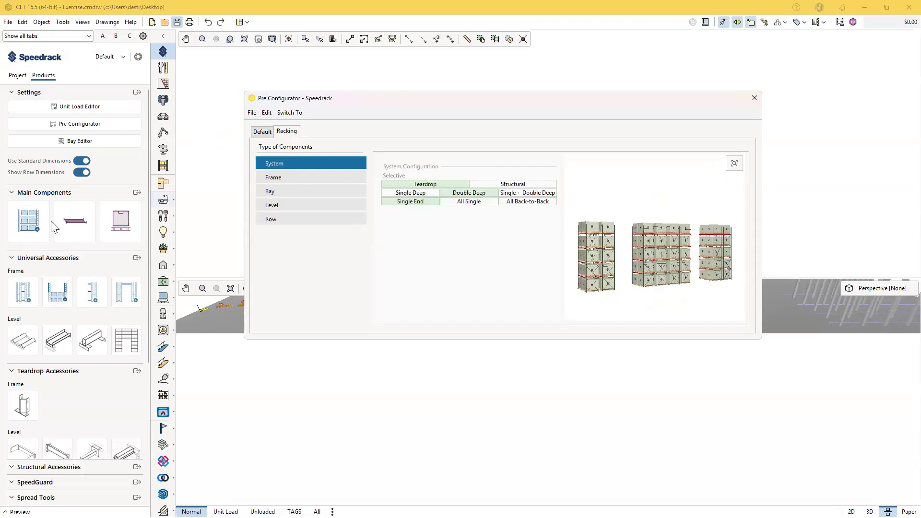
pyautogui.click(261, 135)
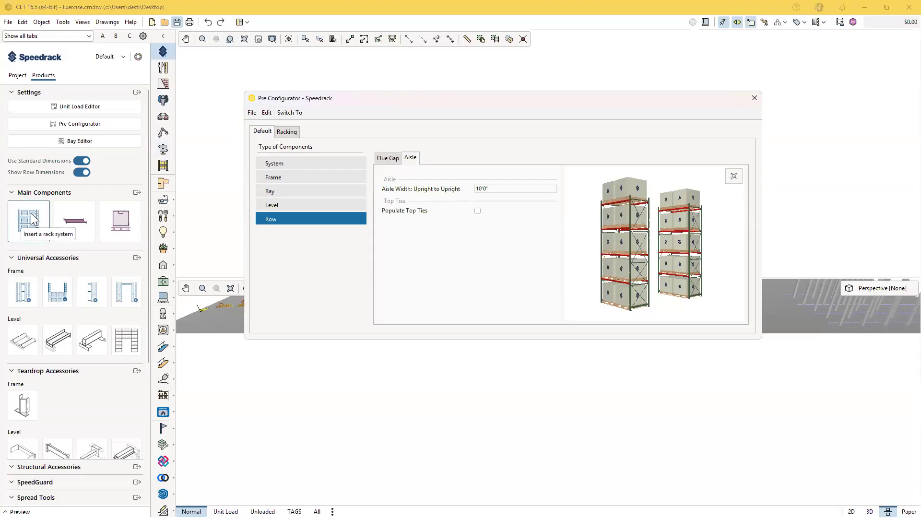
pyautogui.click(758, 99)
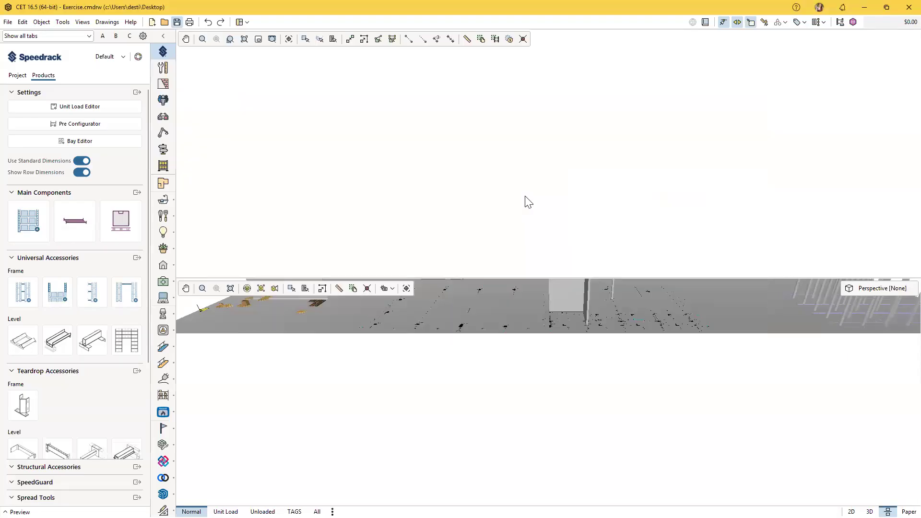
# Draw a 100' horizontal help line in the empty area beside the grid and a 100' vertical one down from its right end
pyautogui.scroll(-6, 521, 218)
pyautogui.moveTo(503, 191); pyautogui.dragTo(311, 189, button='middle')
pyautogui.scroll(6, 450, 148)
pyautogui.moveTo(448, 146); pyautogui.dragTo(424, 167, button='middle')
pyautogui.scroll(1, 450, 142)
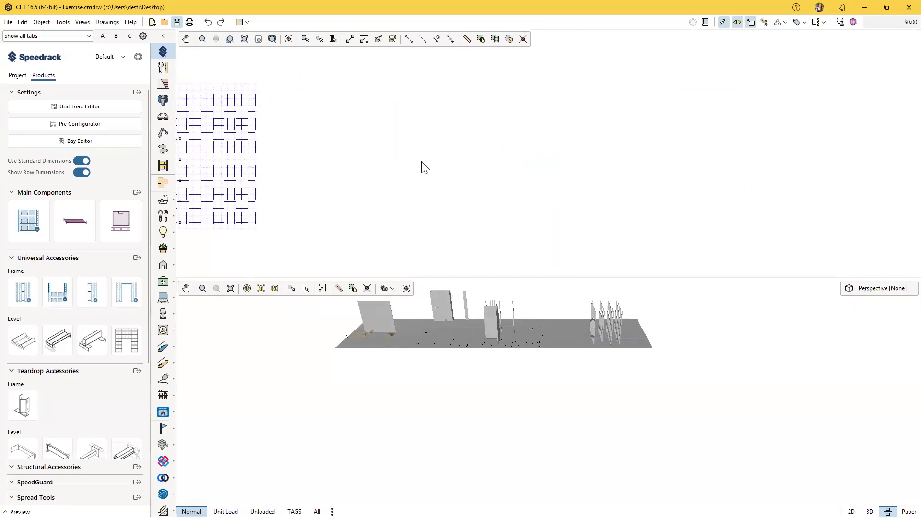
pyautogui.click(409, 39)
pyautogui.click(360, 90)
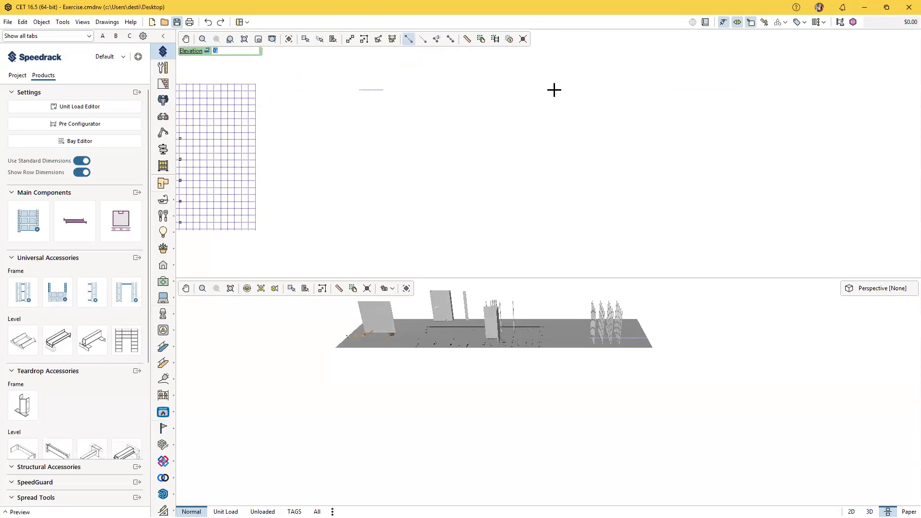
pyautogui.write('100')
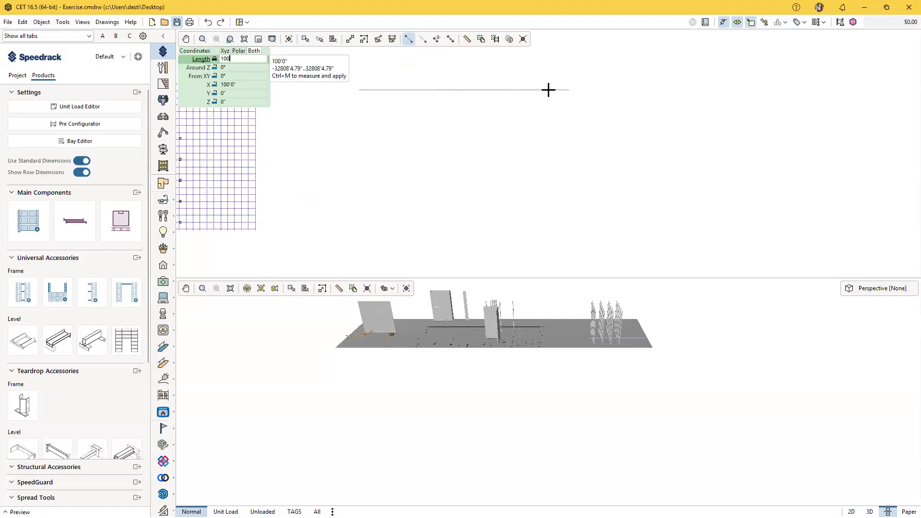
pyautogui.press('Return')
pyautogui.write('100')
pyautogui.press('Return')
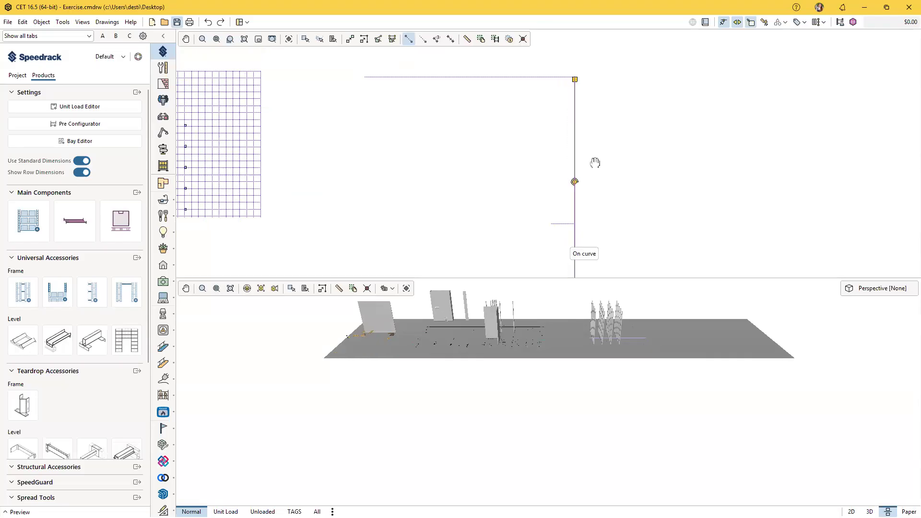
# Complete the square with a 100' bottom help line and a left side back to the starting corner
pyautogui.write('100')
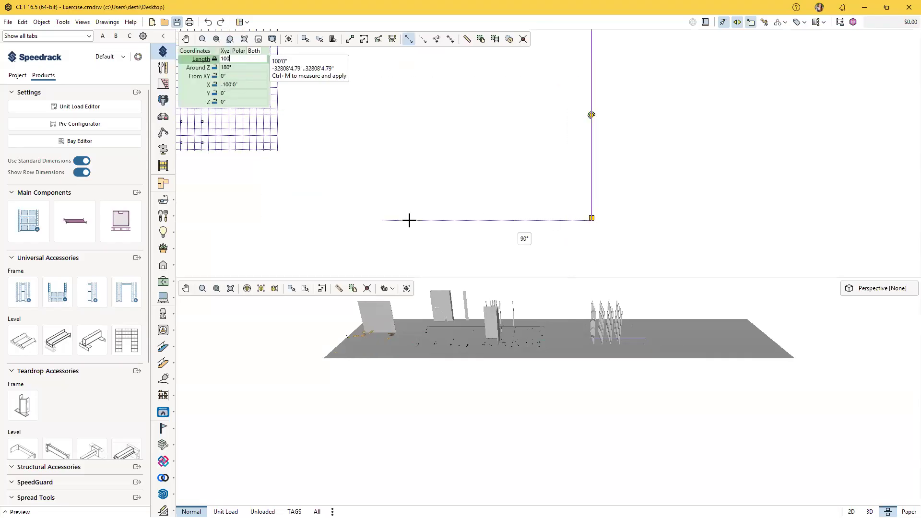
pyautogui.scroll(-2, 414, 225)
pyautogui.press('Return')
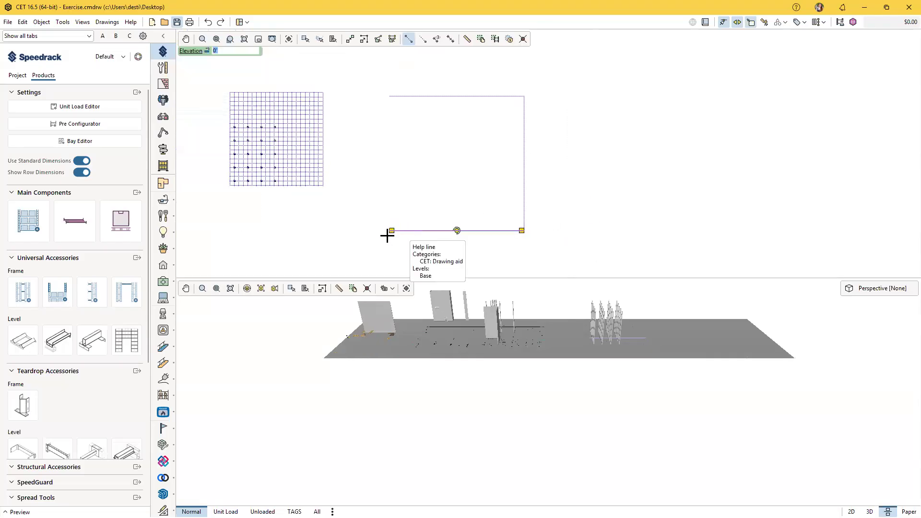
pyautogui.click(395, 103)
pyautogui.press('Escape')
pyautogui.click(370, 244)
pyautogui.scroll(2, 437, 198)
pyautogui.moveTo(437, 197); pyautogui.dragTo(424, 220, button='middle')
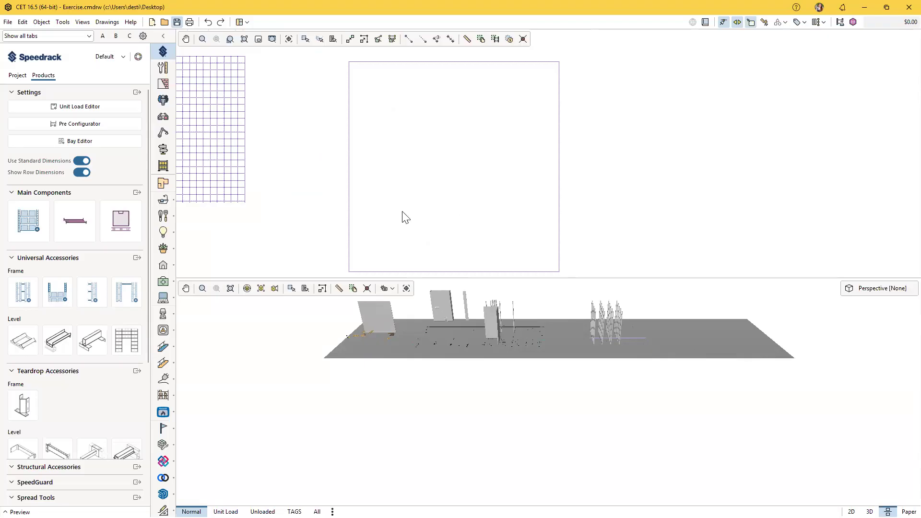
# Start a rack system with the Default configuration at the square's upper-left corner and align its row with the top edge
pyautogui.click(24, 226)
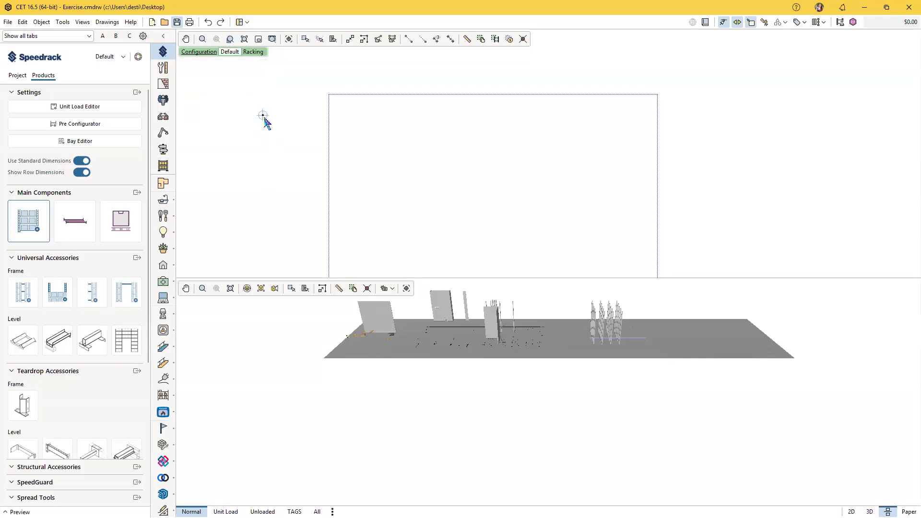
pyautogui.press('Escape')
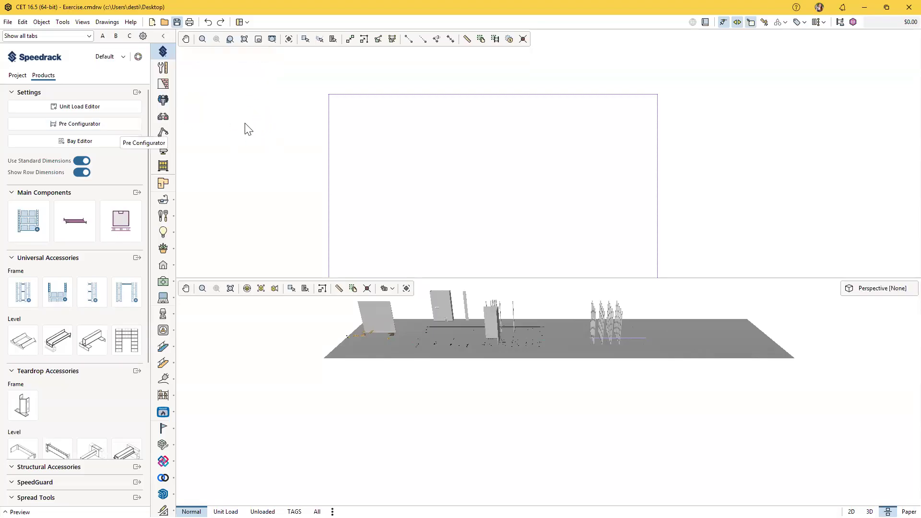
pyautogui.click(36, 225)
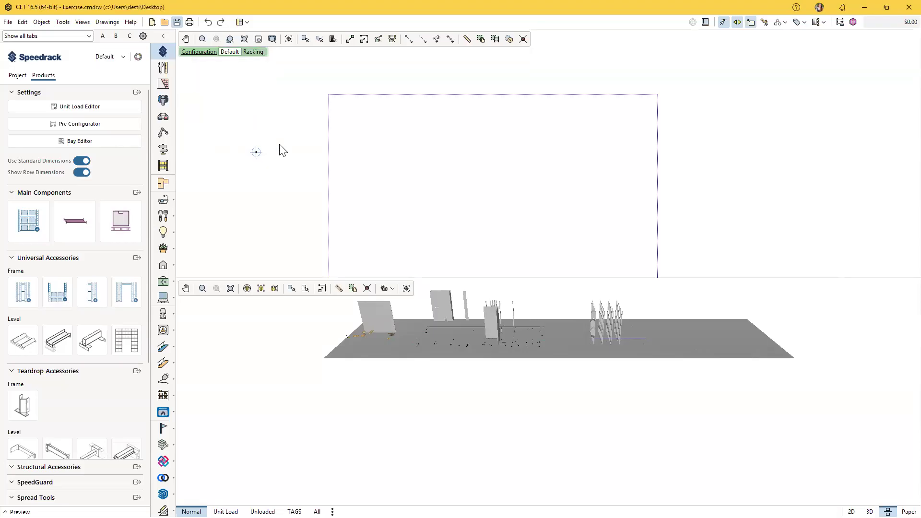
pyautogui.click(328, 95)
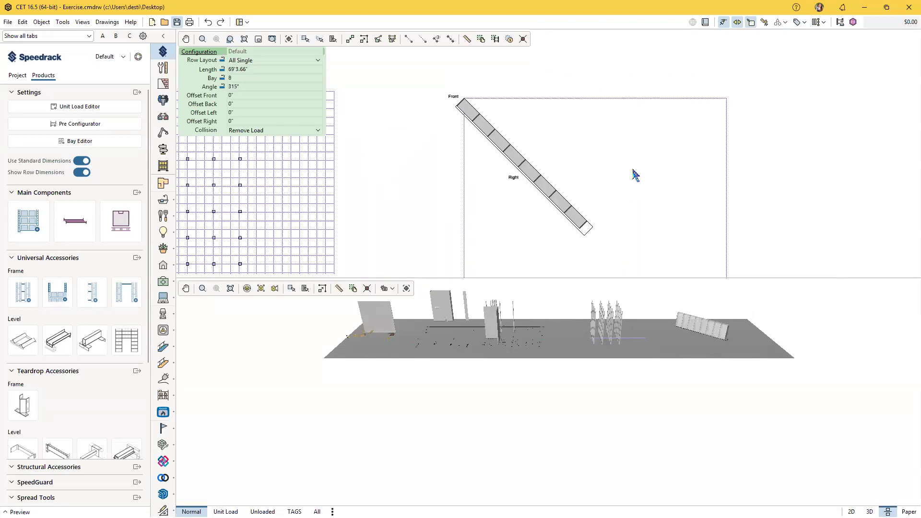
pyautogui.click(641, 99)
pyautogui.scroll(2, 624, 120)
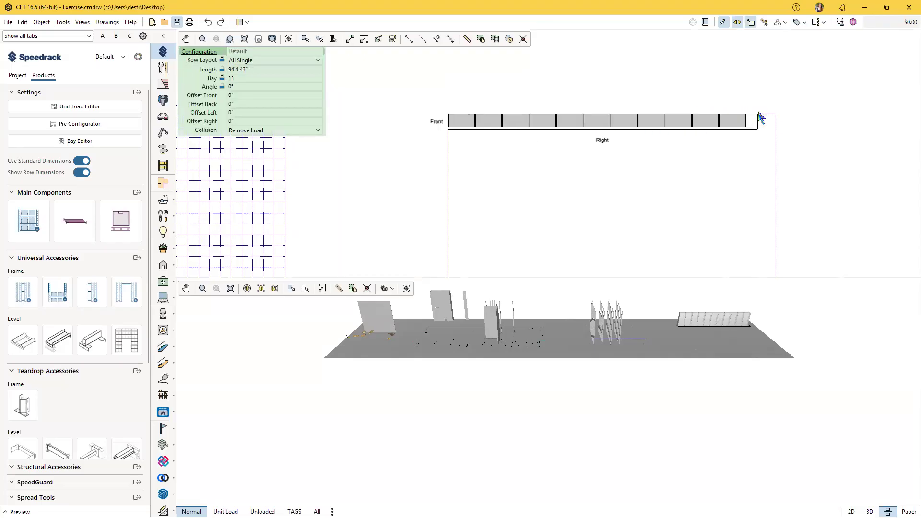
# Stretch the rack row along the square's top edge to 12 bays, about 103' long
pyautogui.scroll(3, 758, 125)
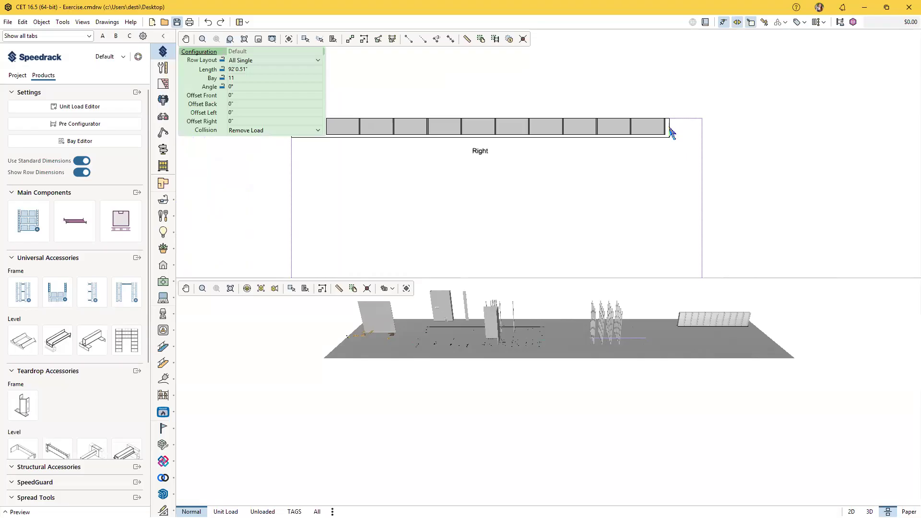
pyautogui.moveTo(728, 129); pyautogui.dragTo(799, 121)
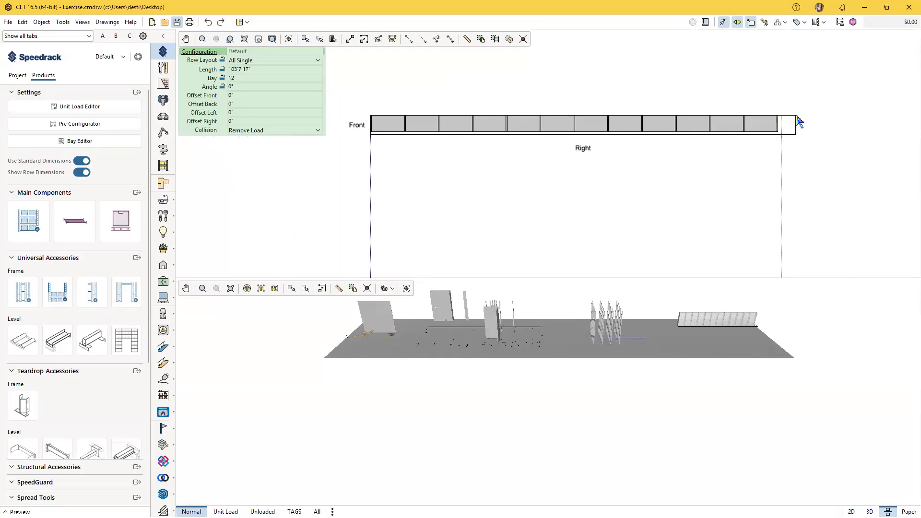
pyautogui.scroll(2, 795, 118)
pyautogui.moveTo(795, 118); pyautogui.dragTo(850, 108, button='middle')
pyautogui.scroll(-2, 841, 107)
pyautogui.moveTo(849, 113)
pyautogui.mouseDown()
pyautogui.moveTo(768, 119)
pyautogui.moveTo(853, 115)
pyautogui.mouseUp()
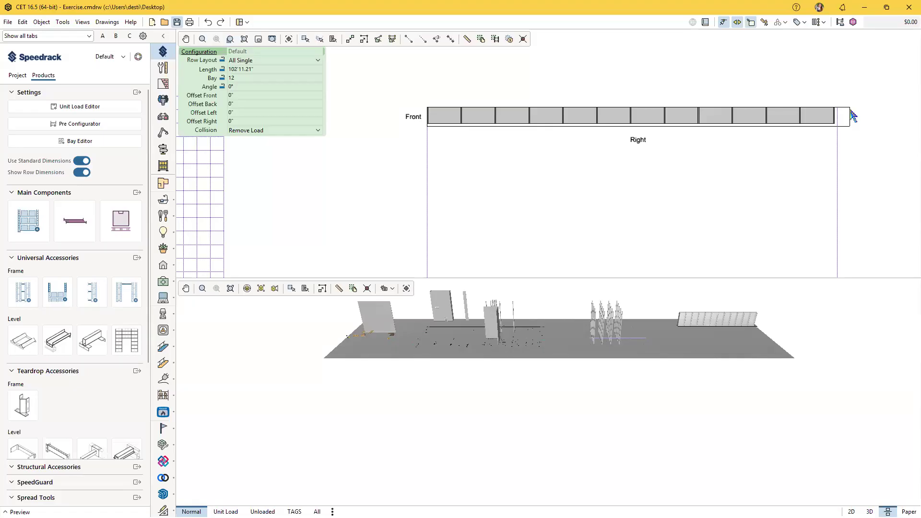
# Review the row layout choices for the rack system, keeping All Single
pyautogui.press('Tab')
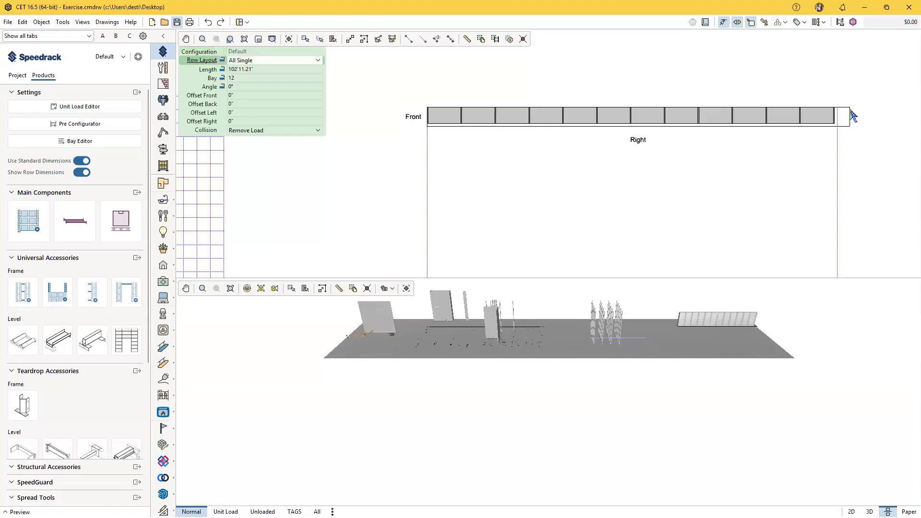
pyautogui.click(318, 60)
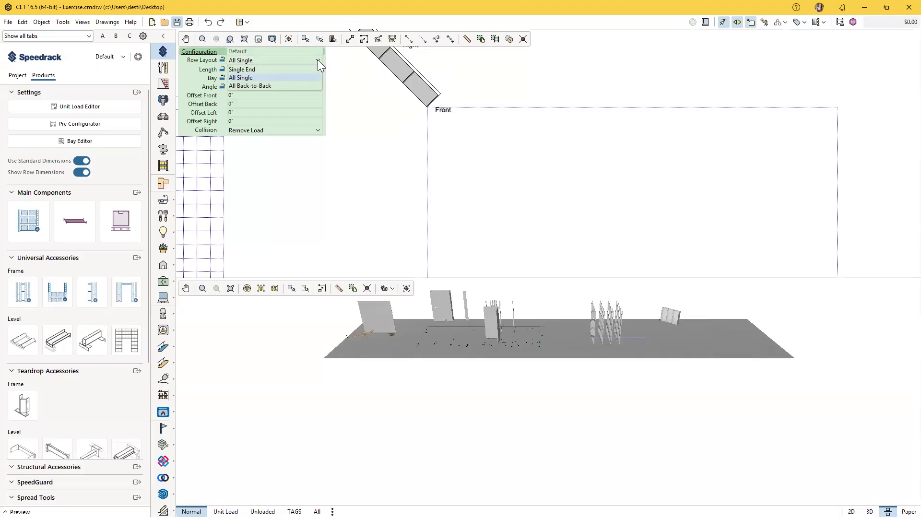
pyautogui.click(317, 59)
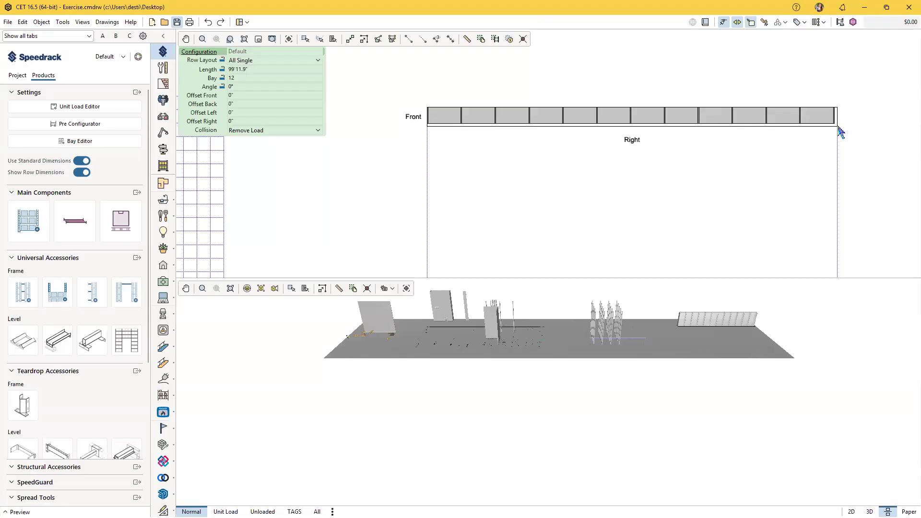
# Set the rack row's front, back, left and right offsets to 1'
pyautogui.press('Tab')
pyautogui.press('Tab')
pyautogui.press('Tab')
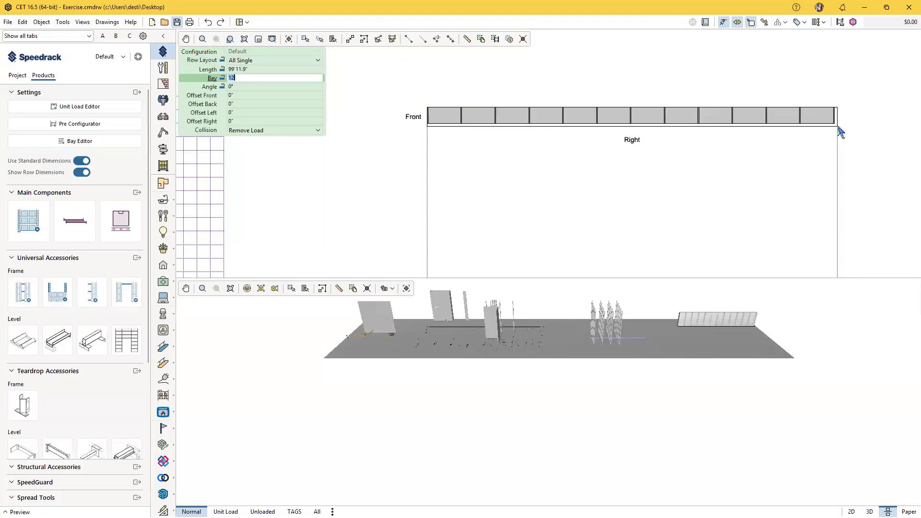
pyautogui.press('Tab')
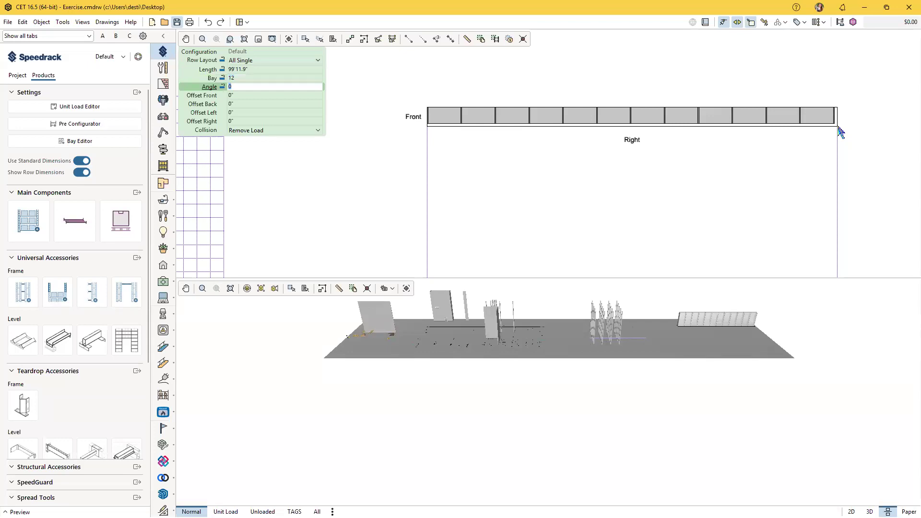
pyautogui.press('Tab')
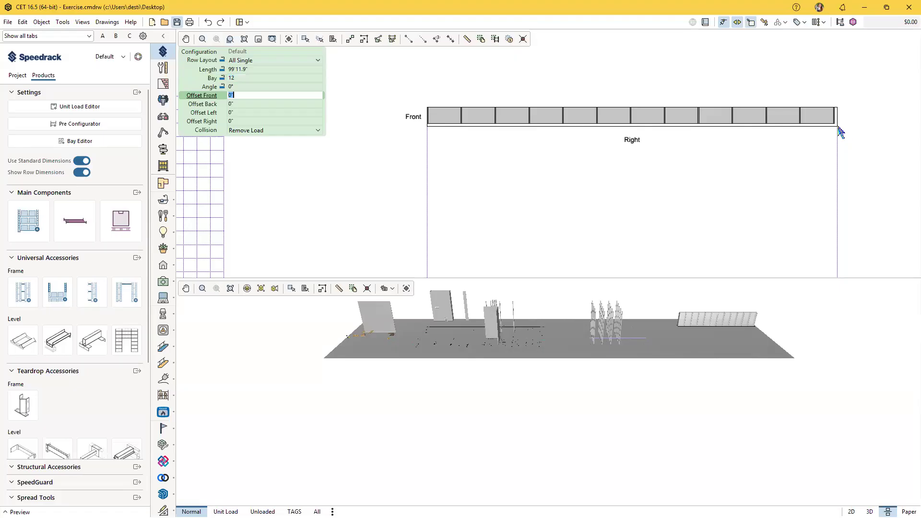
pyautogui.write("1'")
pyautogui.press('Tab')
pyautogui.write("1'")
pyautogui.press('Tab')
pyautogui.write("1'")
pyautogui.press('Tab')
pyautogui.write('1')
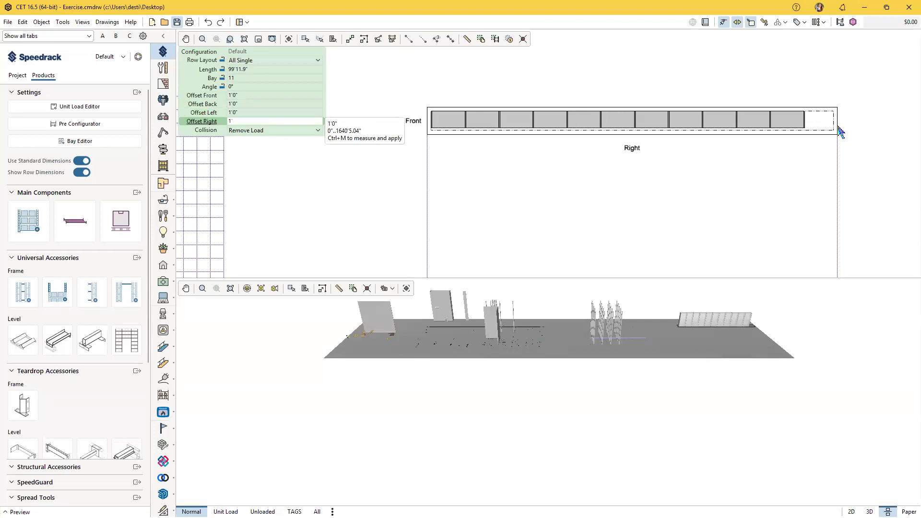
pyautogui.write("'")
pyautogui.press('Tab')
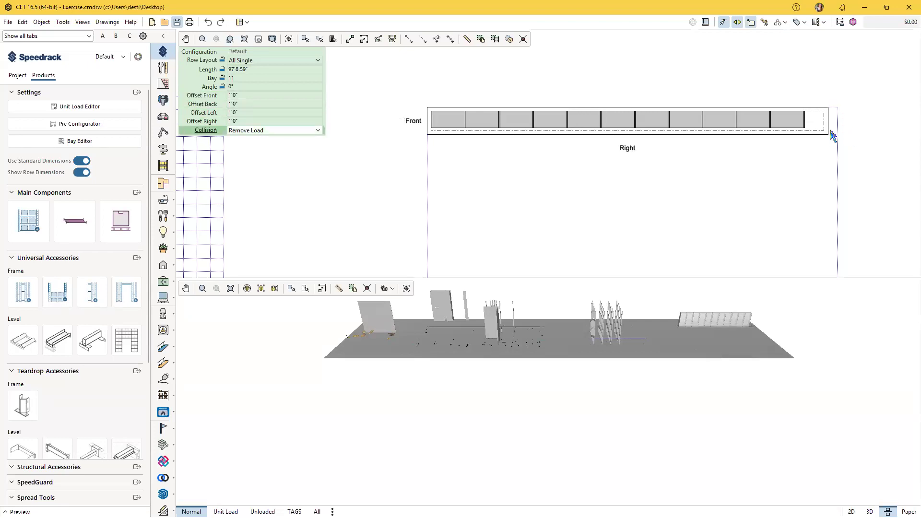
pyautogui.scroll(1, 830, 134)
pyautogui.scroll(-1, 828, 135)
pyautogui.click(829, 134)
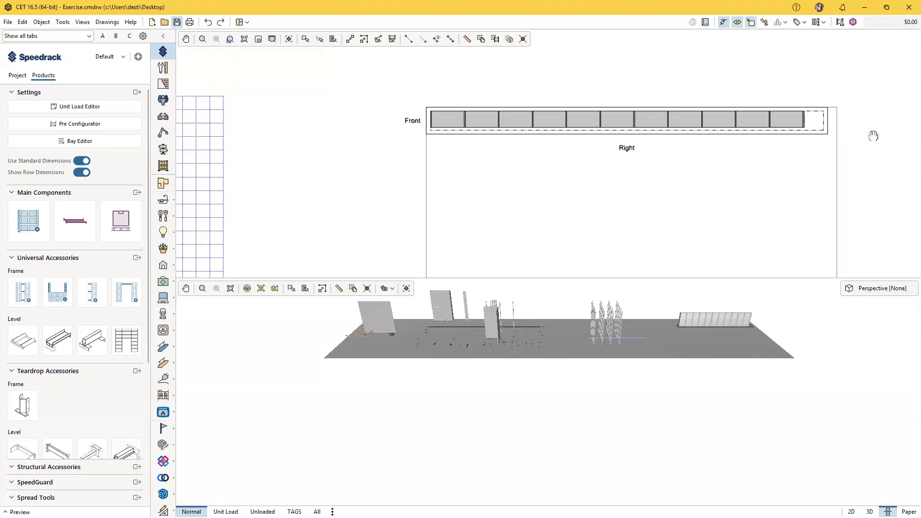
pyautogui.moveTo(873, 135); pyautogui.dragTo(879, 137, button='middle')
pyautogui.scroll(1, 876, 136)
pyautogui.scroll(1, 875, 135)
pyautogui.scroll(-2, 875, 135)
pyautogui.scroll(1, 880, 133)
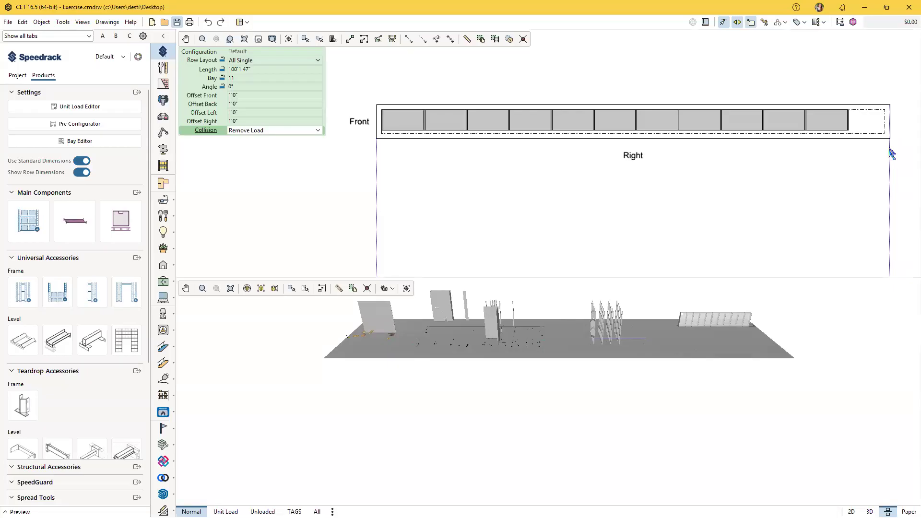
pyautogui.scroll(-2, 831, 131)
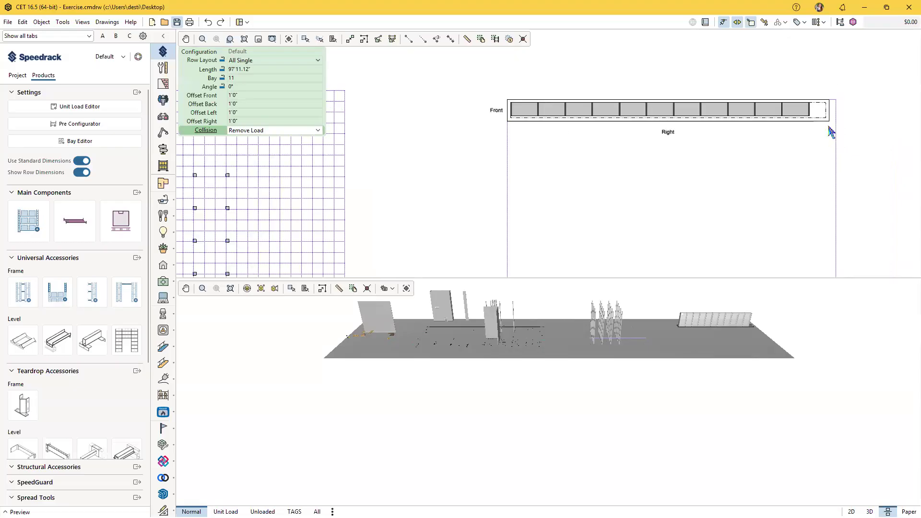
pyautogui.scroll(2, 832, 131)
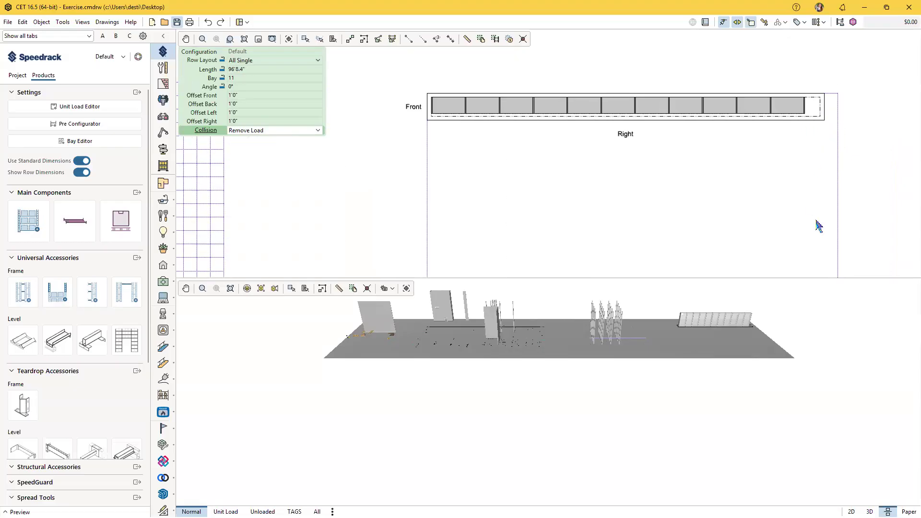
# Review the rack row's Collision choices and the column grid and building plan they could apply to, then cancel the rack insertion
pyautogui.click(319, 131)
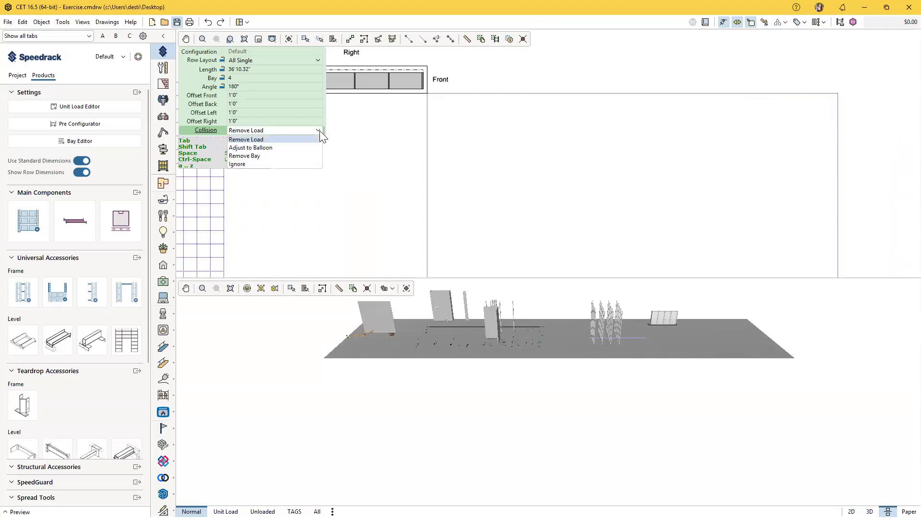
pyautogui.click(319, 131)
pyautogui.click(319, 131)
pyautogui.moveTo(450, 161); pyautogui.dragTo(736, 172, button='middle')
pyautogui.moveTo(326, 188); pyautogui.dragTo(499, 168, button='middle')
pyautogui.scroll(-4, 499, 167)
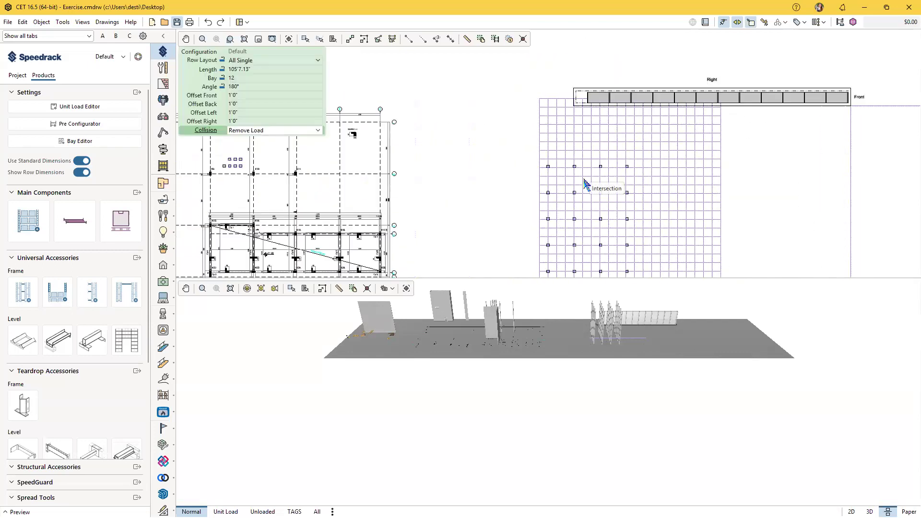
pyautogui.moveTo(500, 244); pyautogui.dragTo(637, 123, button='middle')
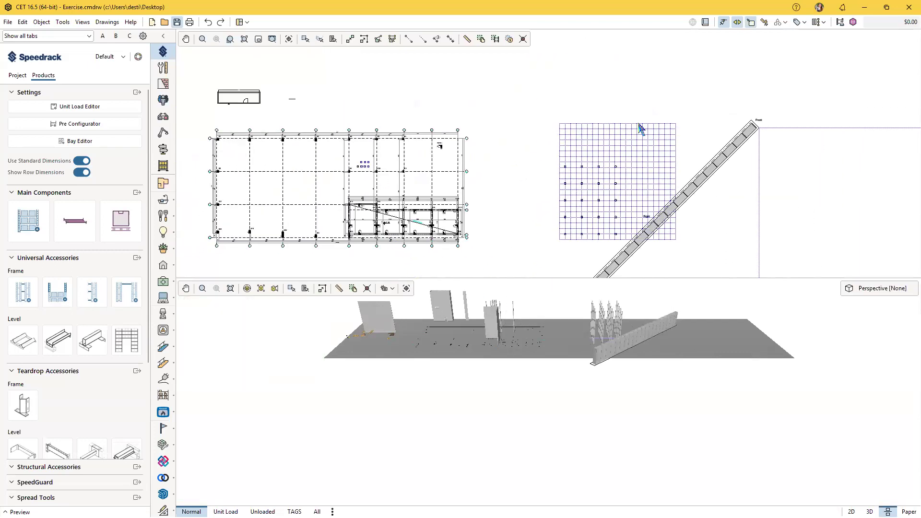
pyautogui.scroll(4, 455, 198)
pyautogui.scroll(-3, 441, 139)
pyautogui.scroll(-3, 441, 140)
pyautogui.moveTo(439, 127); pyautogui.dragTo(677, 240, button='middle')
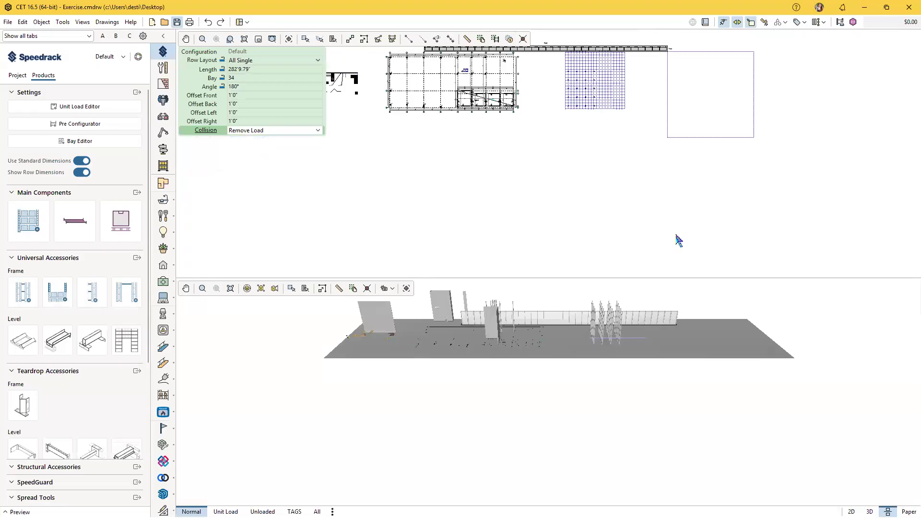
pyautogui.scroll(3, 664, 175)
pyautogui.moveTo(758, 188); pyautogui.dragTo(206, 147, button='middle')
pyautogui.moveTo(904, 145); pyautogui.dragTo(576, 161, button='middle')
pyautogui.scroll(3, 677, 165)
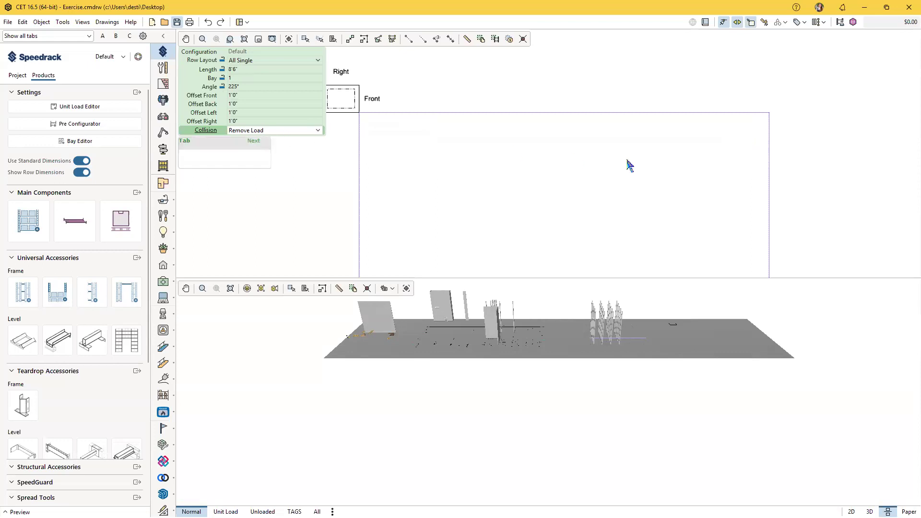
pyautogui.click(318, 131)
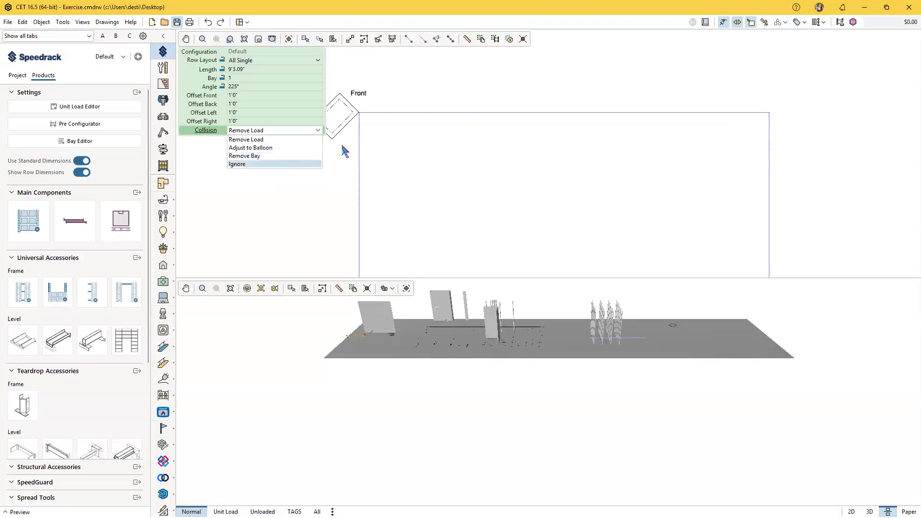
pyautogui.click(746, 131)
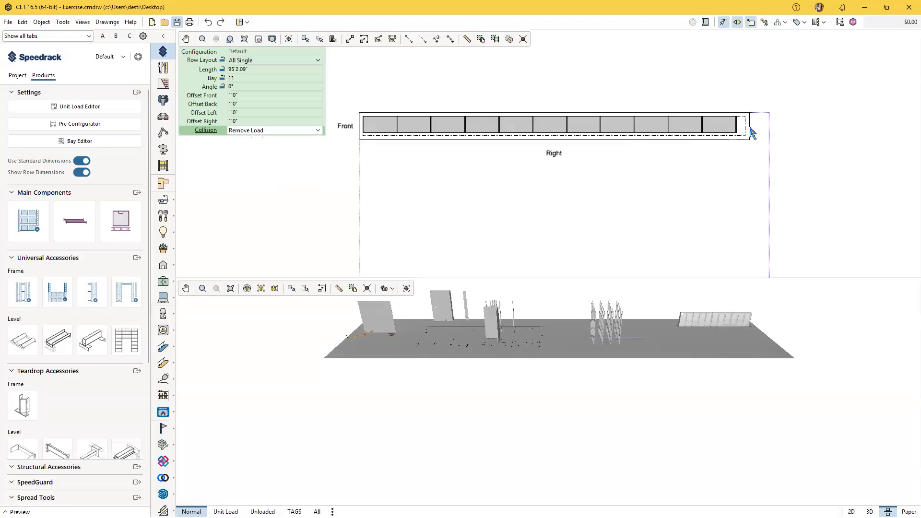
pyautogui.press('Escape')
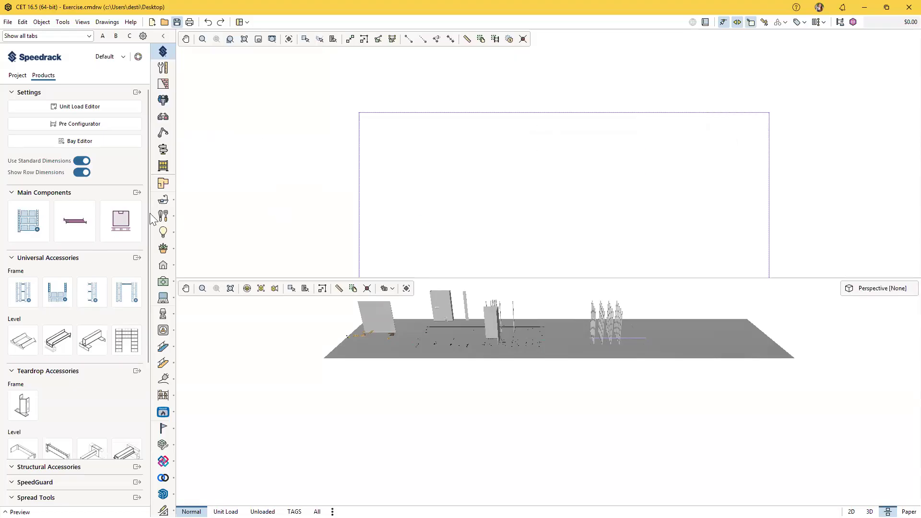
pyautogui.scroll(-3, 360, 181)
pyautogui.click(31, 221)
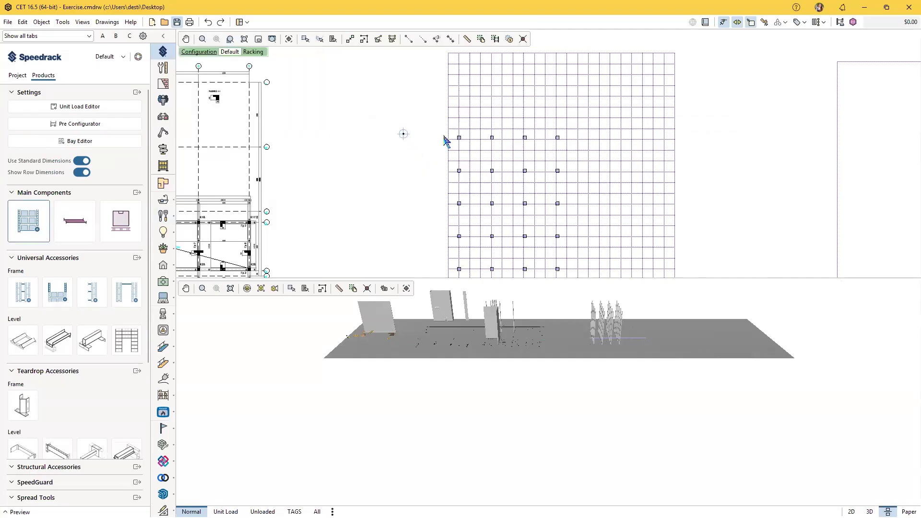
pyautogui.scroll(2, 604, 152)
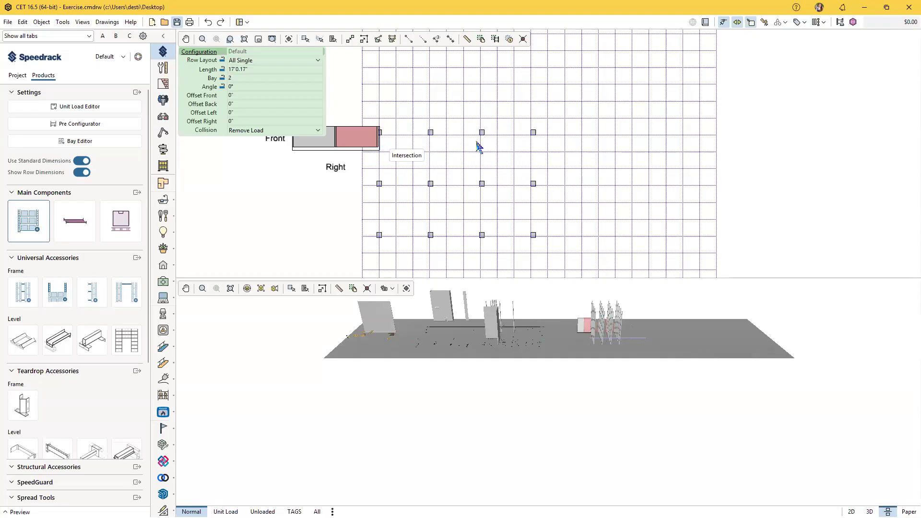
pyautogui.press('Escape')
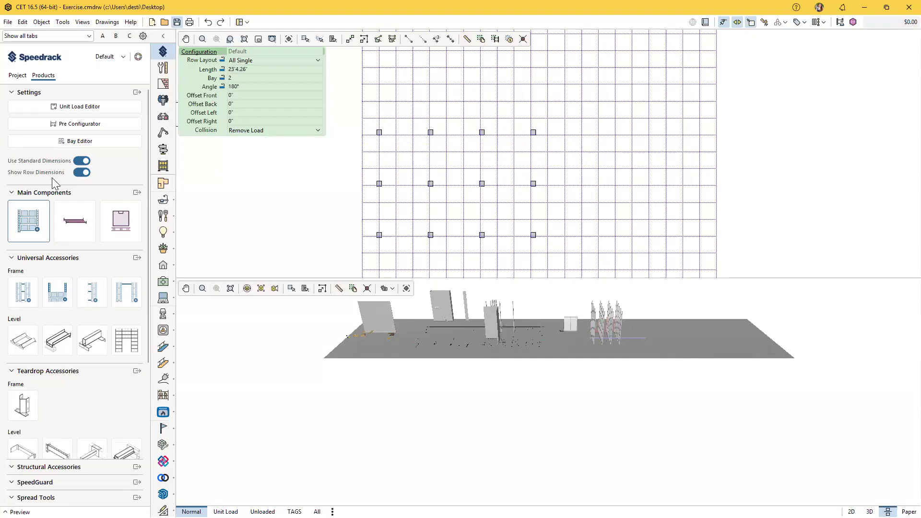
# Place a single-bay Default rack system over the end column of the grid's top row, with Collision at Remove Load, and inspect it in 3D
pyautogui.click(25, 236)
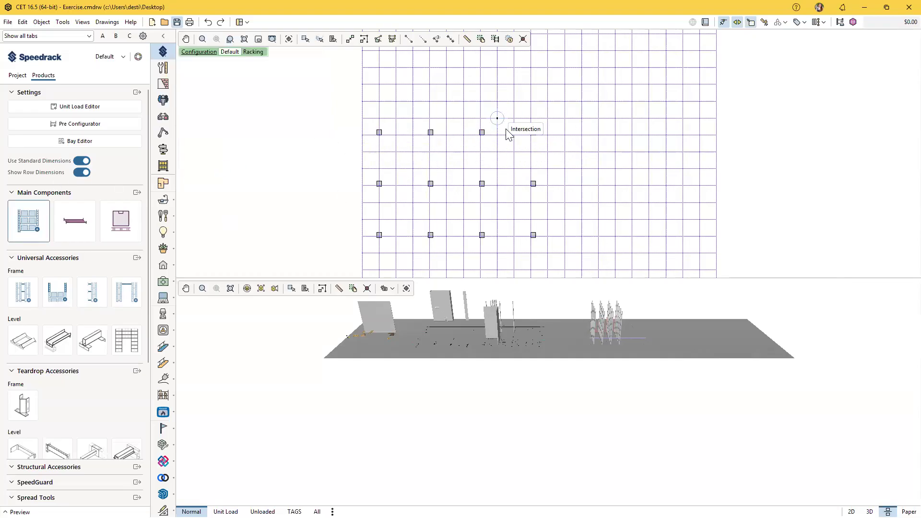
pyautogui.click(522, 123)
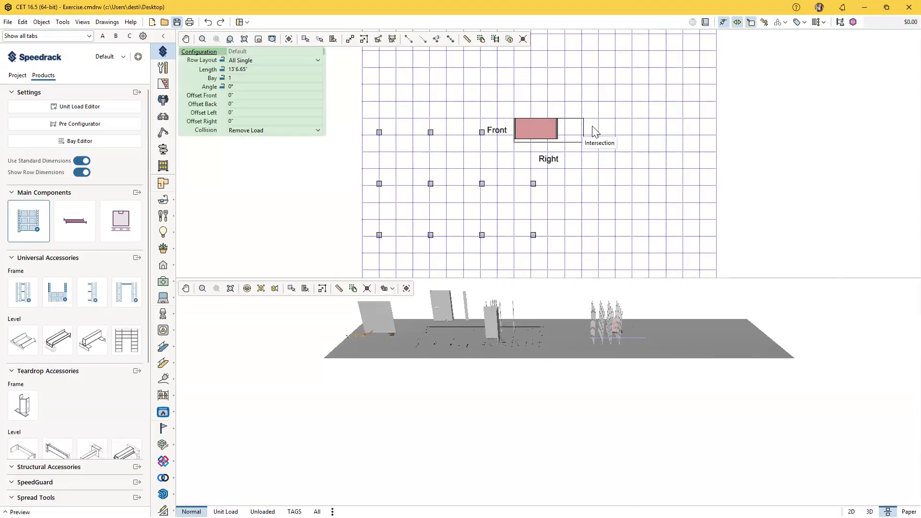
pyautogui.press('Tab')
pyautogui.press('Tab')
pyautogui.press('Tab')
pyautogui.press('Tab')
pyautogui.press('Tab')
pyautogui.press('Tab')
pyautogui.press('Tab')
pyautogui.press('Tab')
pyautogui.press('Tab')
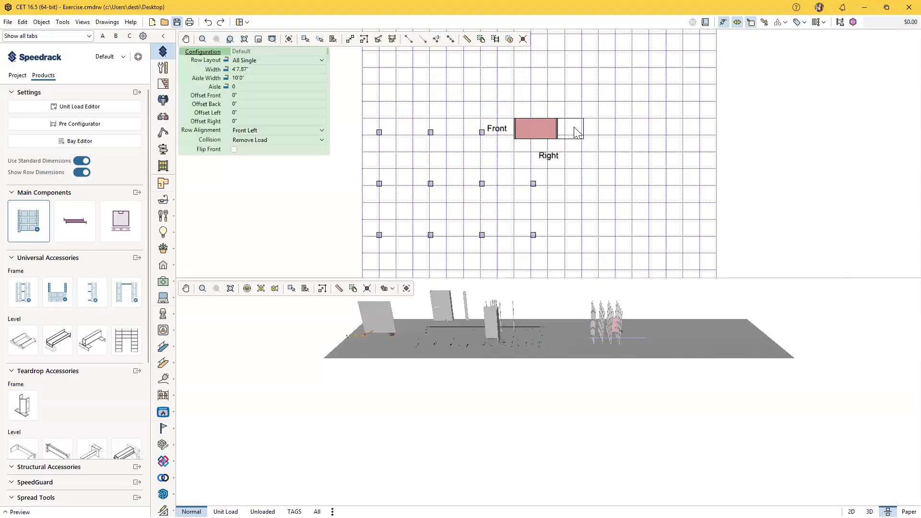
pyautogui.click(567, 150)
pyautogui.scroll(10, 592, 373)
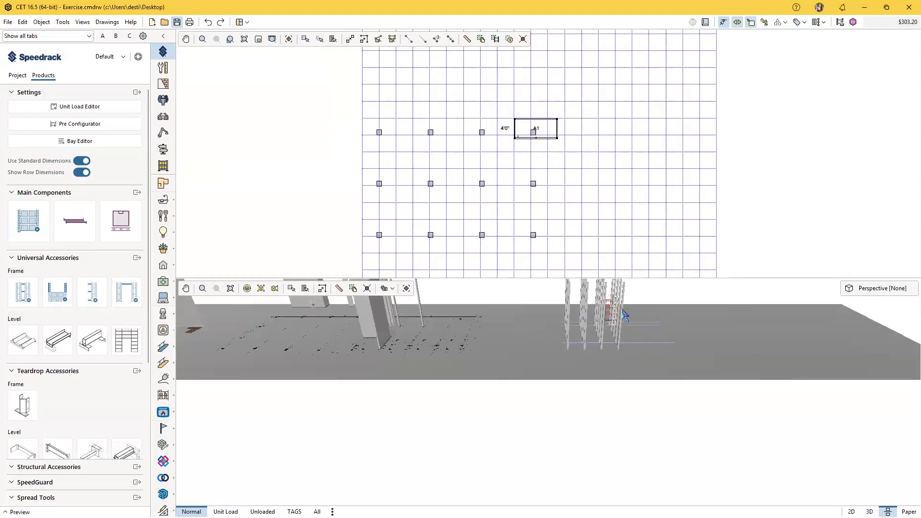
pyautogui.moveTo(617, 366); pyautogui.dragTo(563, 368, button='middle')
pyautogui.scroll(5, 495, 378)
pyautogui.moveTo(499, 383); pyautogui.dragTo(533, 385, button='middle')
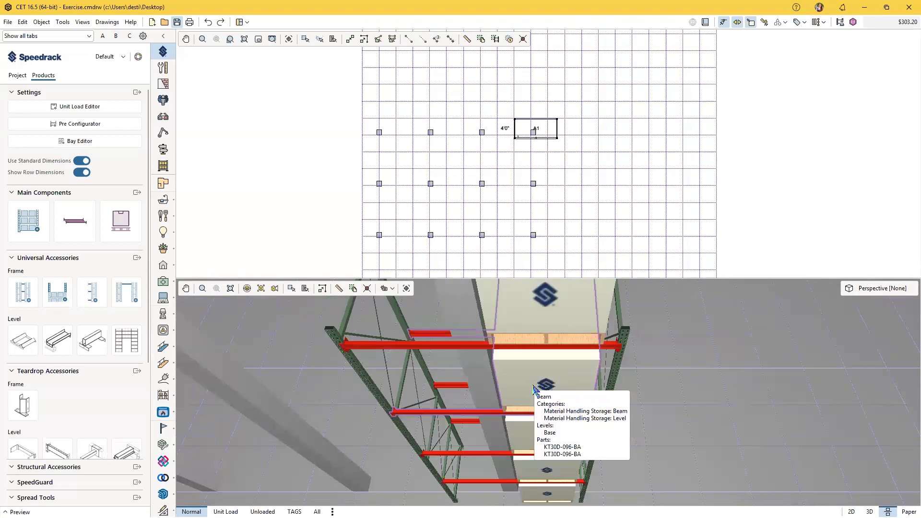
# Start another Default rack system at the square's upper-left corner and run its row along the top edge
pyautogui.scroll(-5, 280, 160)
pyautogui.scroll(4, 543, 138)
pyautogui.moveTo(491, 140); pyautogui.dragTo(356, 171, button='middle')
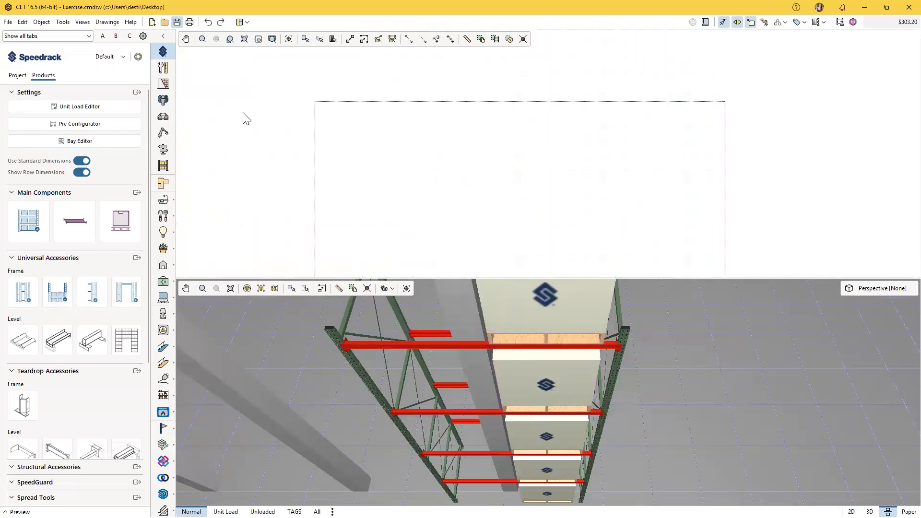
pyautogui.click(32, 219)
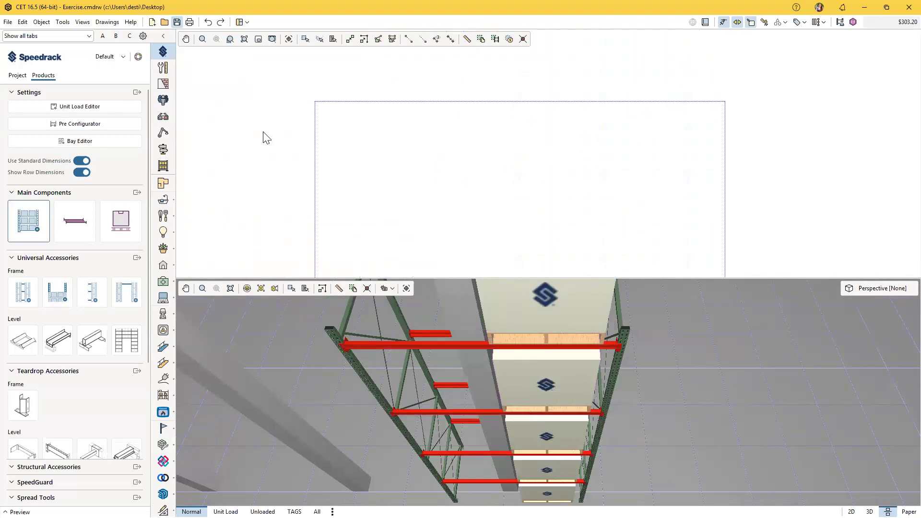
pyautogui.click(369, 112)
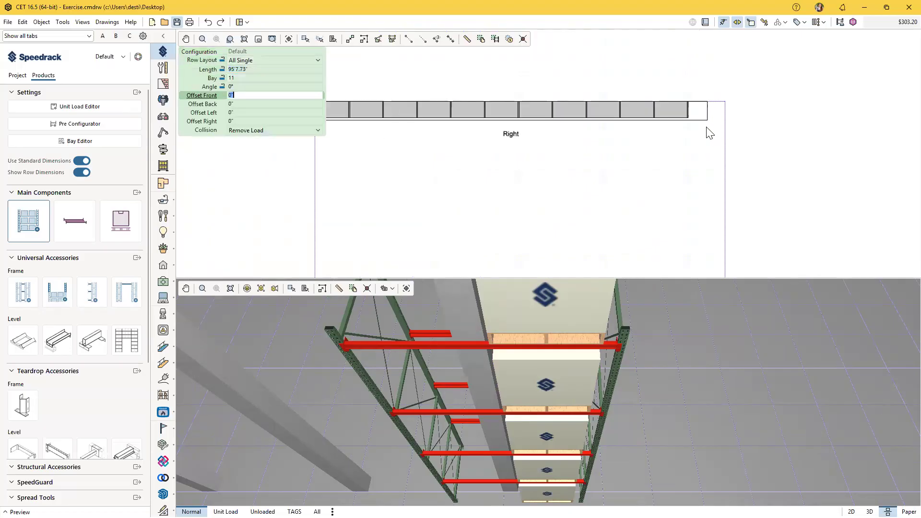
# Set the new rack system's front, back, left and right offsets to 1'
pyautogui.write('1')
pyautogui.press('Tab')
pyautogui.write('1')
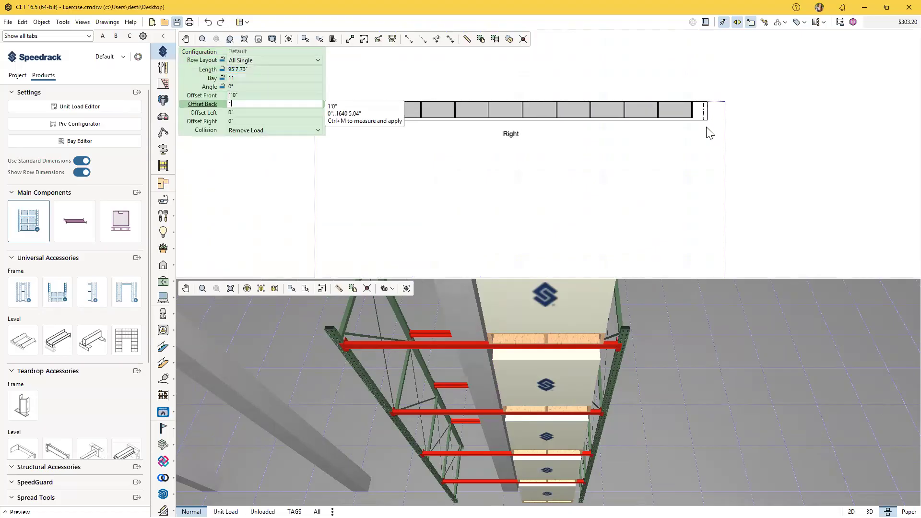
pyautogui.press('Tab')
pyautogui.write('1')
pyautogui.press('Tab')
pyautogui.write('1')
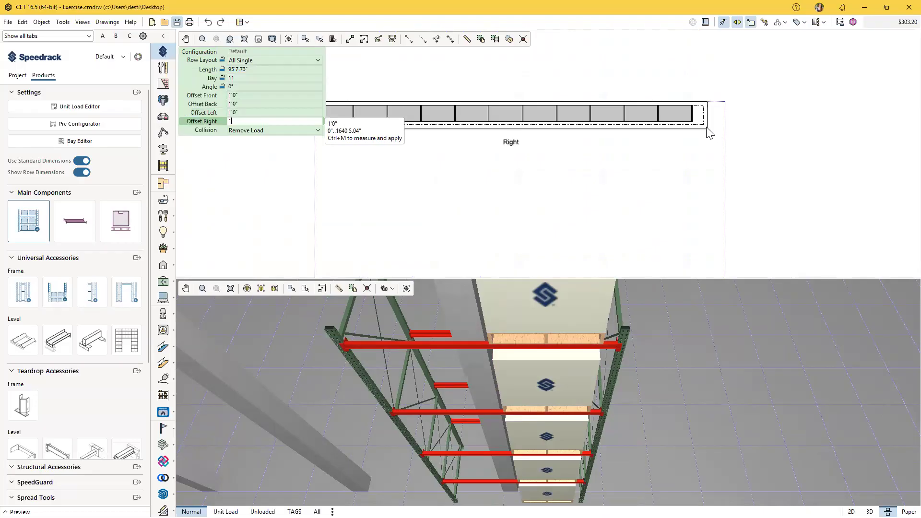
pyautogui.press('Tab')
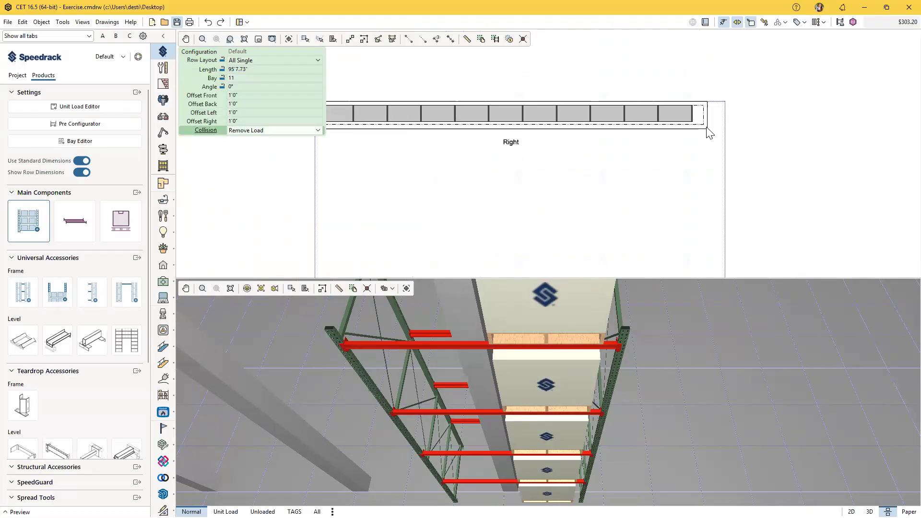
# Fix the row along the square's top edge at 11 bays, about 95'6" long
pyautogui.scroll(-2, 707, 128)
pyautogui.moveTo(704, 230); pyautogui.dragTo(710, 188, button='middle')
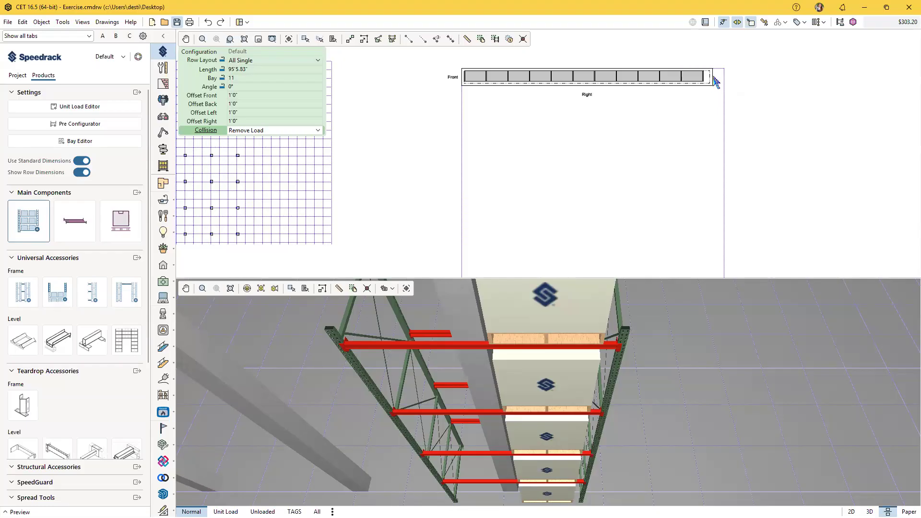
pyautogui.click(713, 77)
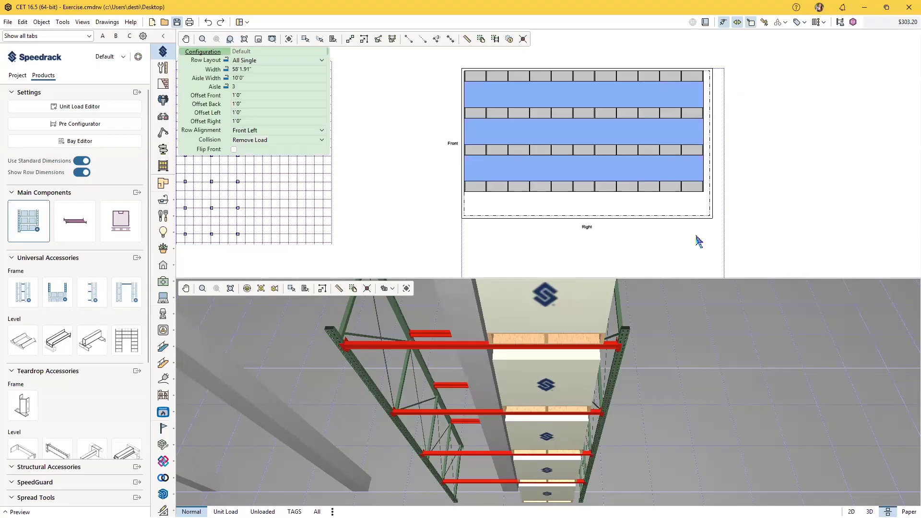
# Stretch the rack system's width down the square and set its aisle width to 8'
pyautogui.moveTo(689, 230); pyautogui.dragTo(653, 181, button='middle')
pyautogui.scroll(-2, 655, 185)
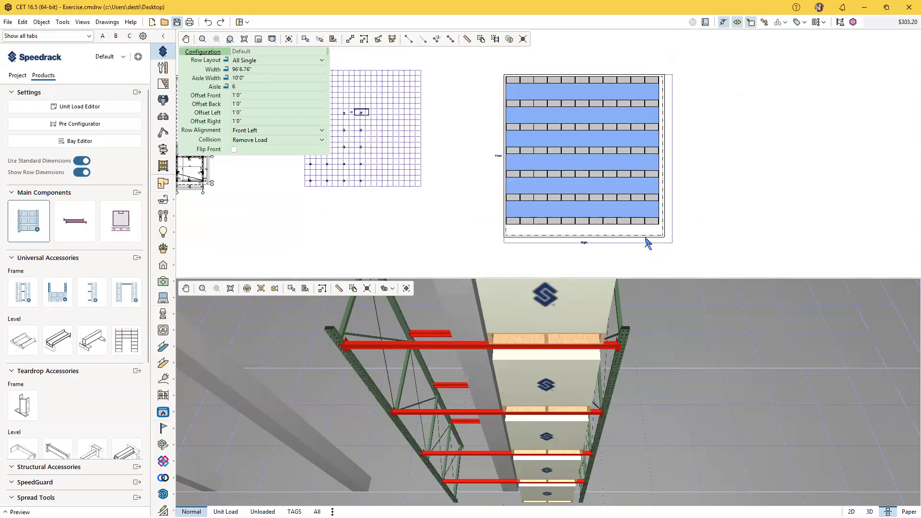
pyautogui.scroll(1, 643, 244)
pyautogui.moveTo(637, 246); pyautogui.dragTo(633, 243, button='middle')
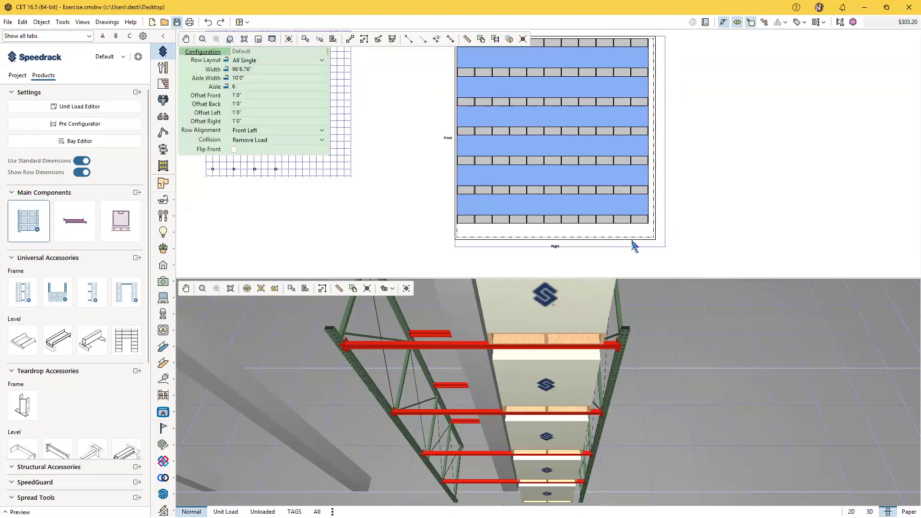
pyautogui.press('Tab')
pyautogui.press('Tab')
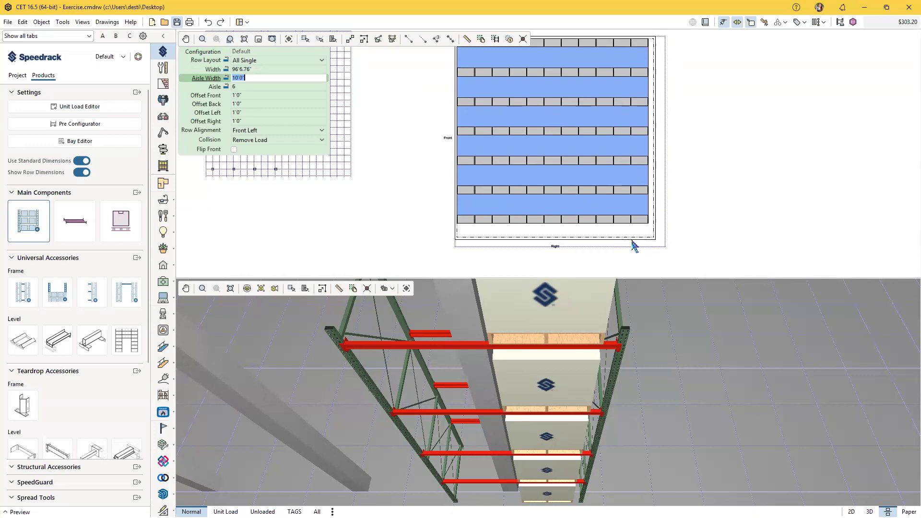
pyautogui.write('8')
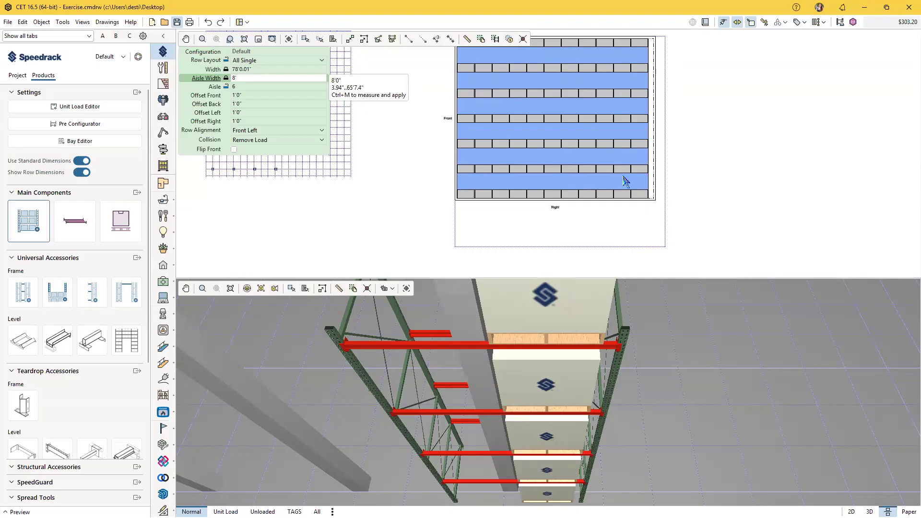
# Release the locked Width value and stretch the rack system to 7 aisles, about 98' wide
pyautogui.press('Tab')
pyautogui.press('Tab')
pyautogui.press('Tab')
pyautogui.press('Tab')
pyautogui.press('Tab')
pyautogui.press('Tab')
pyautogui.press('Tab')
pyautogui.press('Tab')
pyautogui.press('Tab')
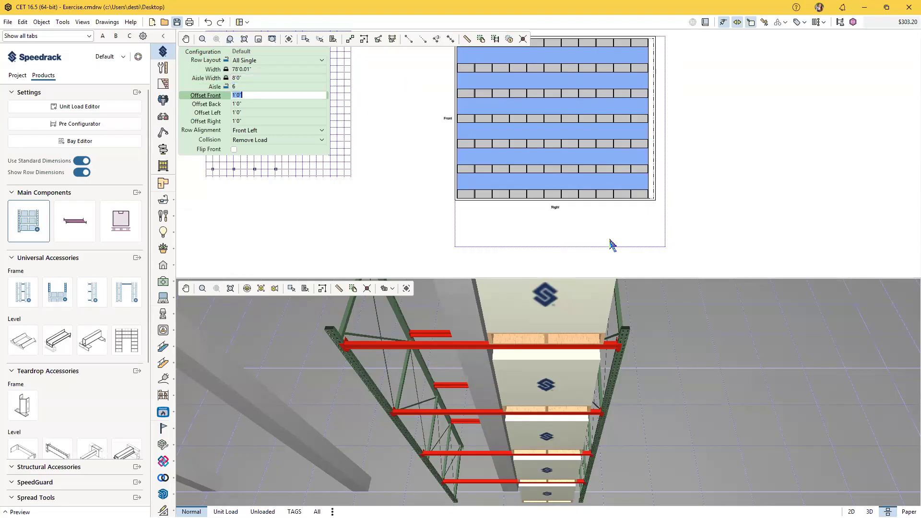
pyautogui.press('Tab')
pyautogui.press('Tab')
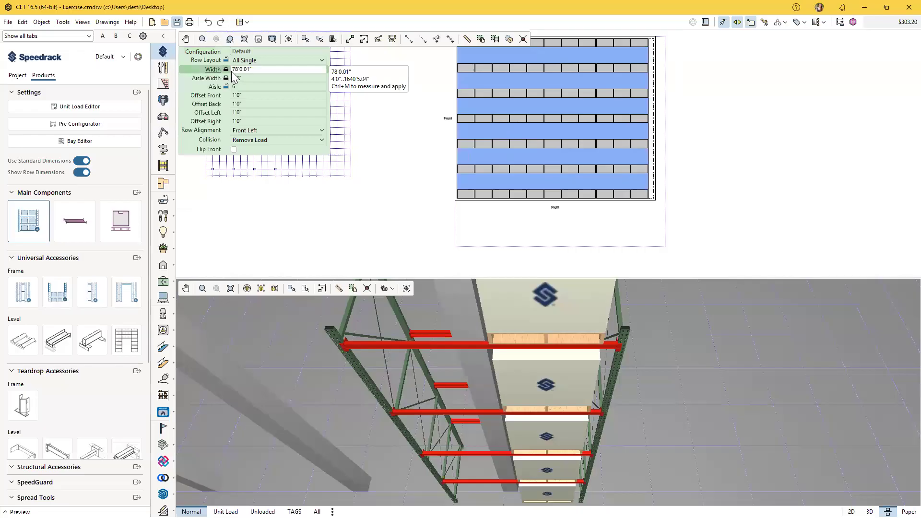
pyautogui.press('Tab')
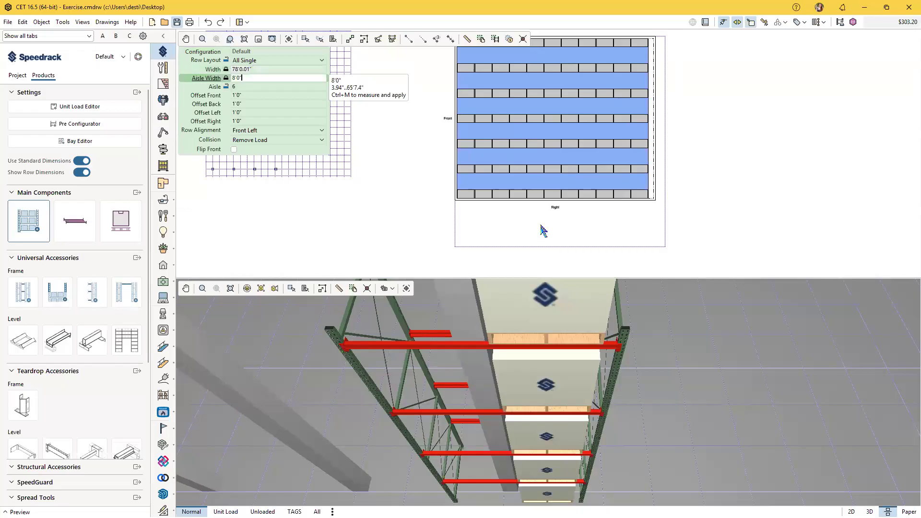
pyautogui.write('8\'0"')
pyautogui.hotkey('shift', 'Tab')
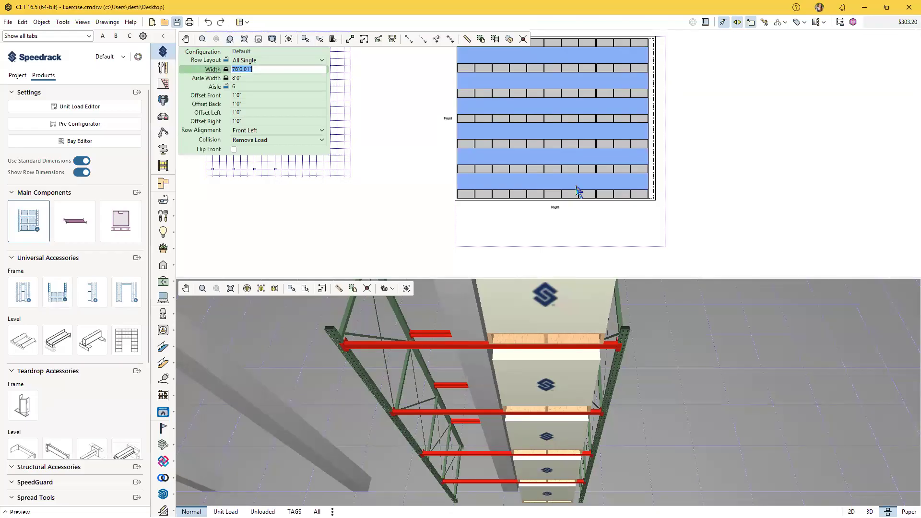
pyautogui.moveTo(577, 191); pyautogui.dragTo(595, 249)
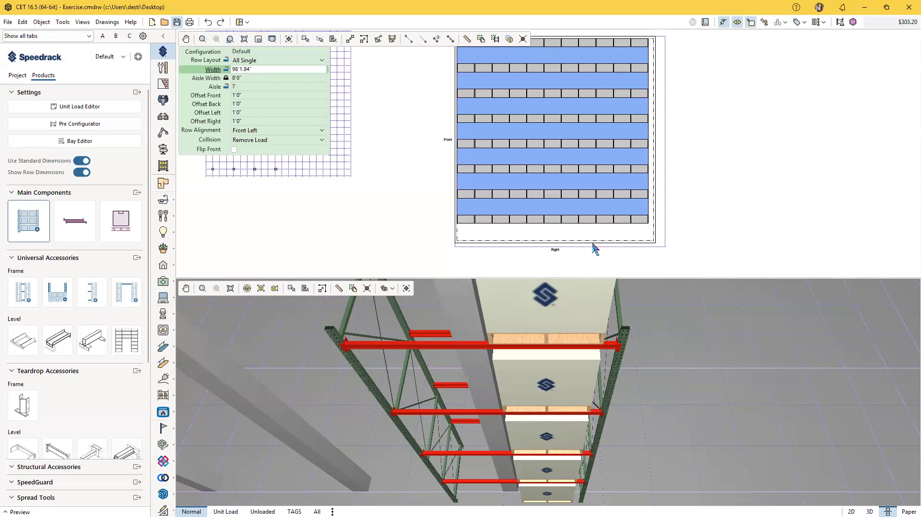
# Lock the Aisle count at 7 and release it again
pyautogui.press('Return')
pyautogui.press('Return')
pyautogui.press('Tab')
pyautogui.press('Tab')
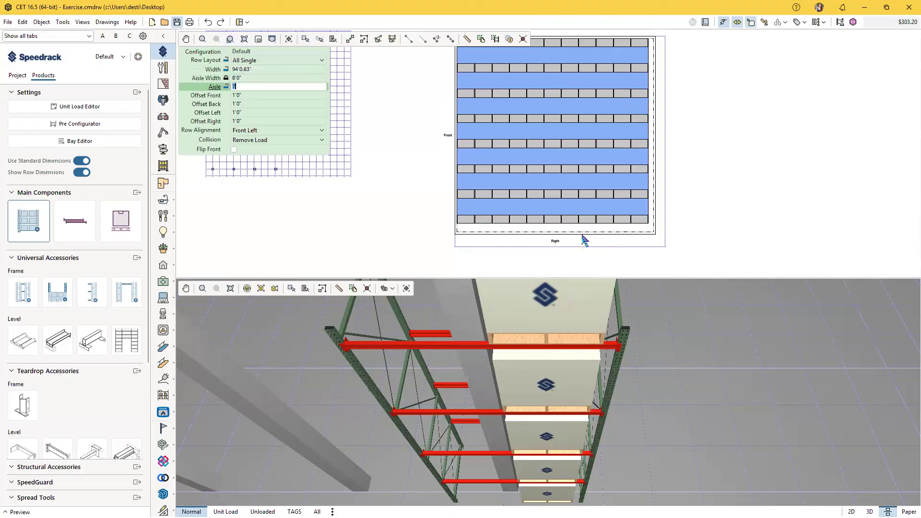
pyautogui.press('Return')
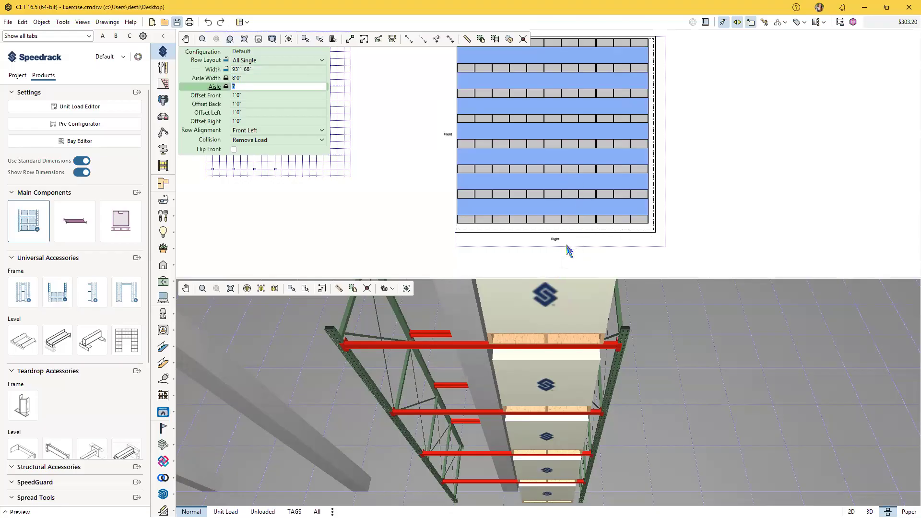
pyautogui.press('Return')
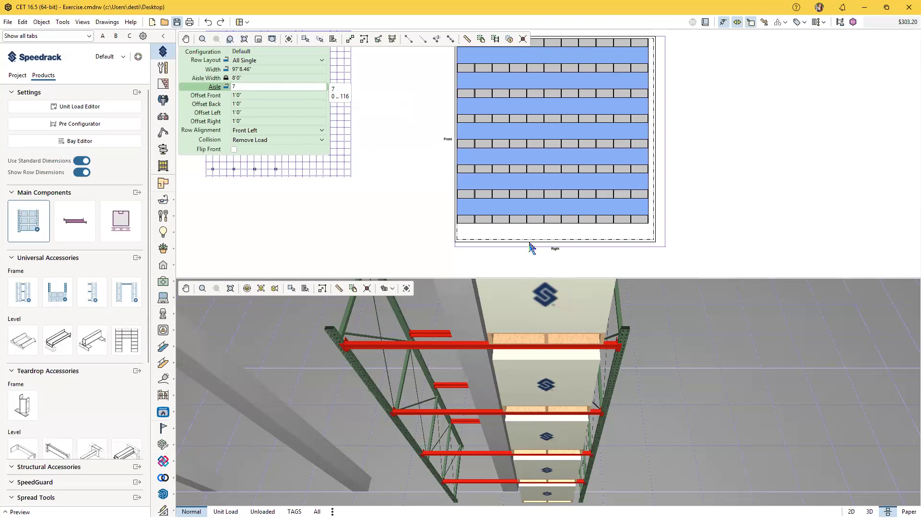
pyautogui.moveTo(520, 241); pyautogui.dragTo(481, 250, button='middle')
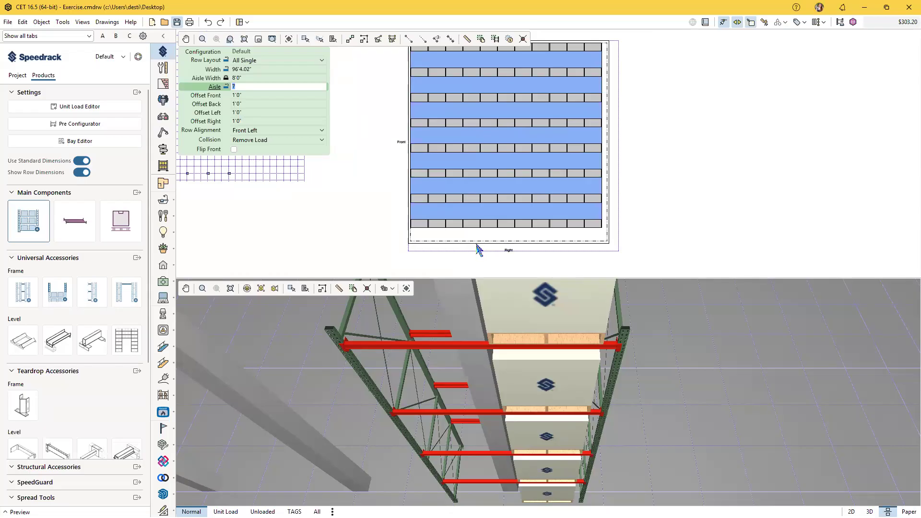
# Cycle Row Alignment through options such as Left, Back Left, Front, Back, Right and Center, and return it to Front Left
pyautogui.press('Tab')
pyautogui.press('Tab')
pyautogui.press('Tab')
pyautogui.press('Tab')
pyautogui.press('Tab')
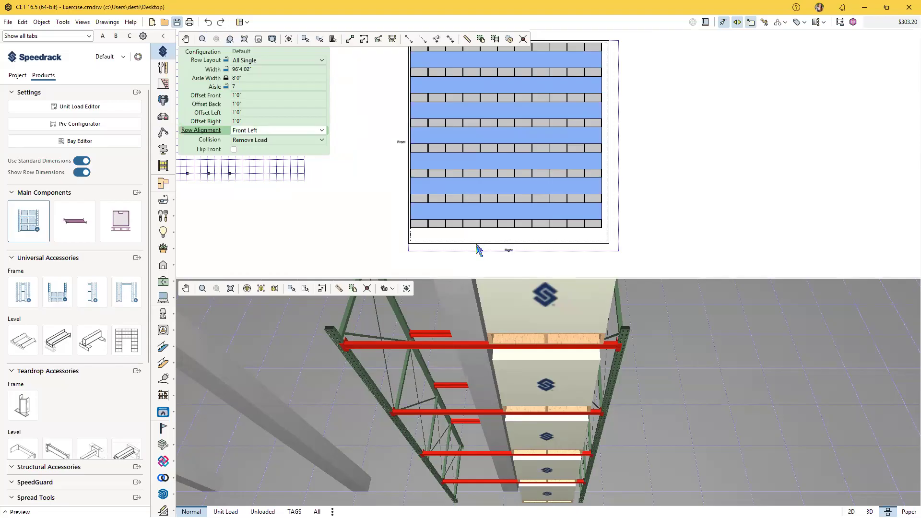
pyautogui.scroll(-1, 479, 249)
pyautogui.scroll(1, 478, 249)
pyautogui.moveTo(478, 247)
pyautogui.mouseDown()
pyautogui.moveTo(487, 264)
pyautogui.moveTo(474, 260)
pyautogui.mouseUp()
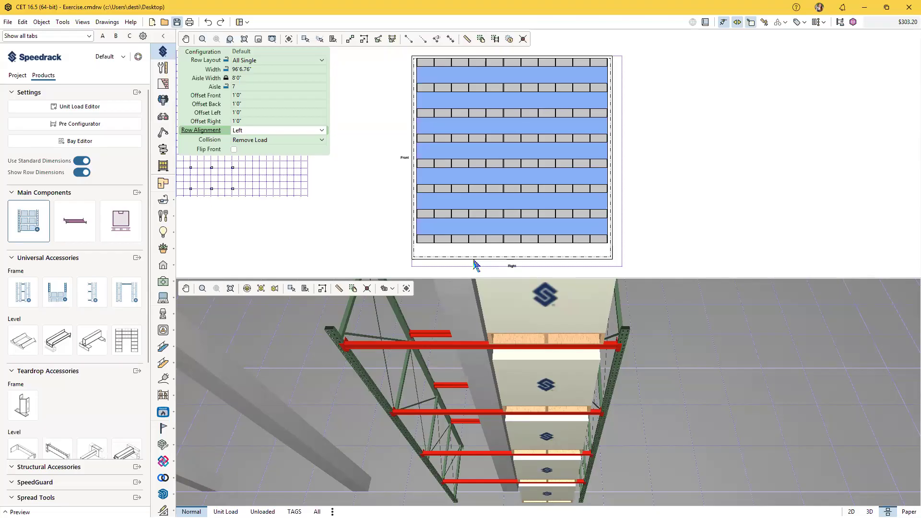
pyautogui.click(474, 261)
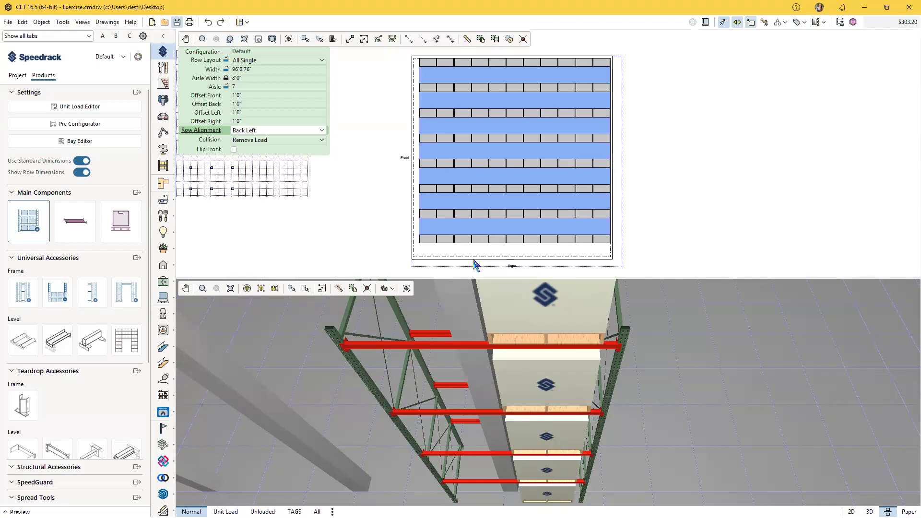
pyautogui.click(474, 262)
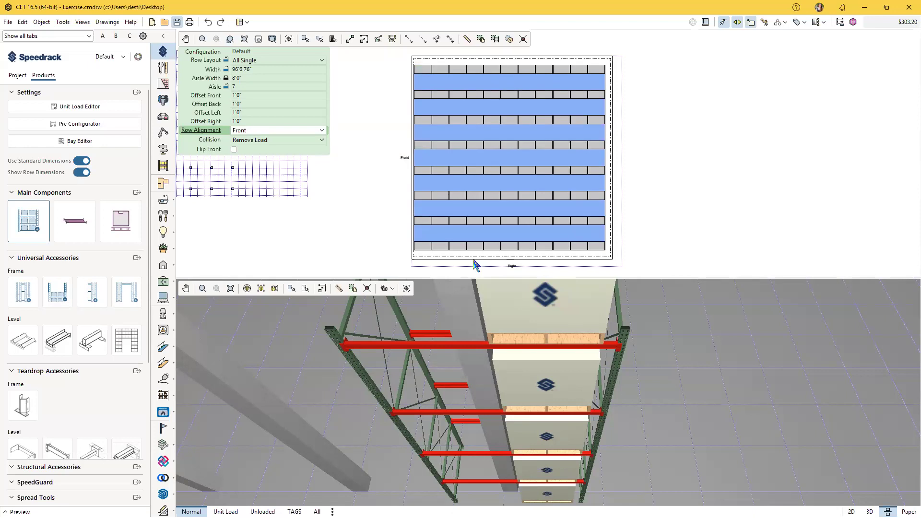
pyautogui.click(475, 261)
pyautogui.click(474, 262)
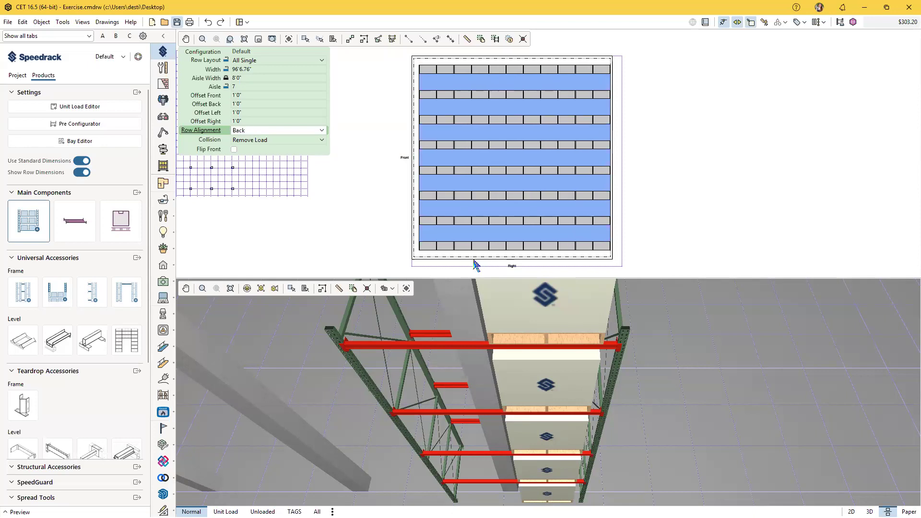
pyautogui.click(474, 262)
pyautogui.click(474, 263)
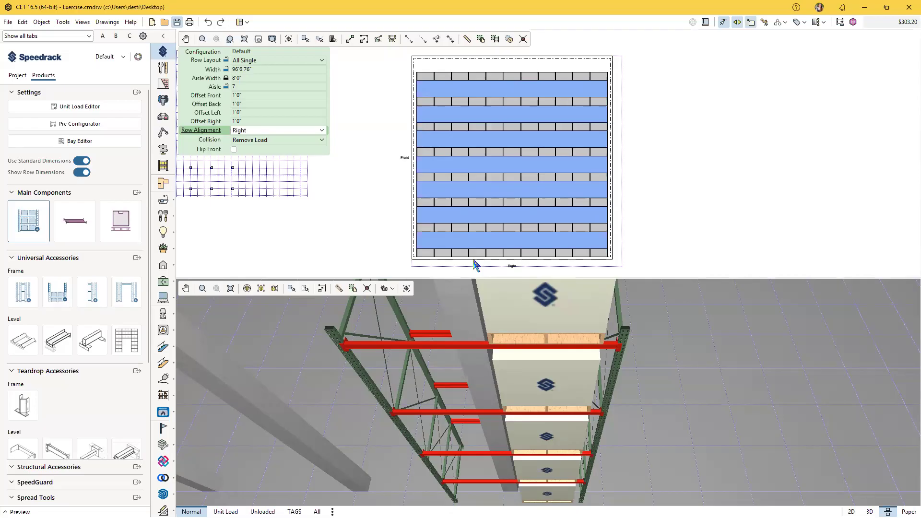
pyautogui.click(474, 264)
pyautogui.click(475, 264)
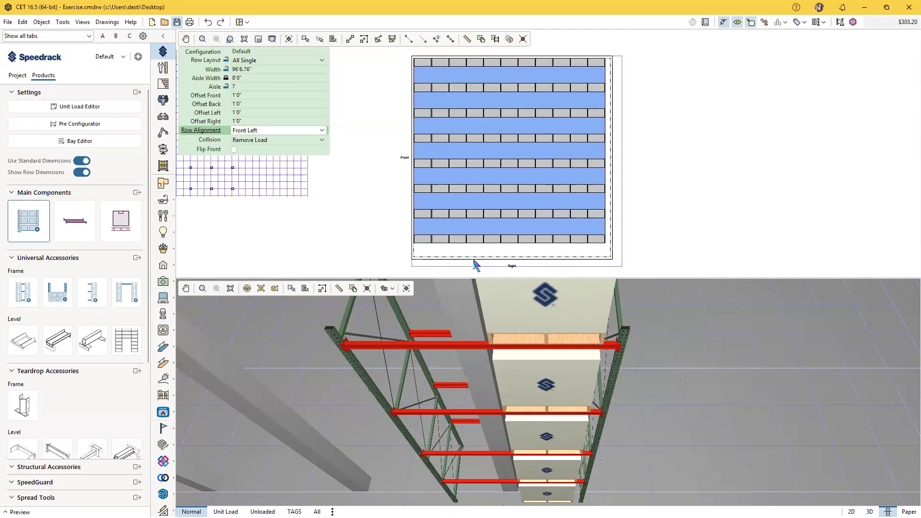
pyautogui.click(474, 263)
pyautogui.click(474, 264)
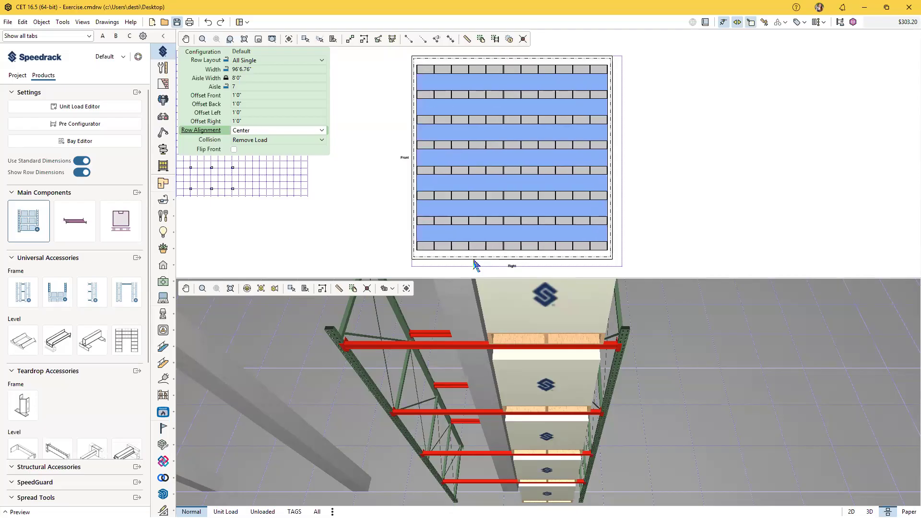
pyautogui.click(475, 263)
pyautogui.click(475, 263)
pyautogui.click(475, 263)
pyautogui.click(474, 264)
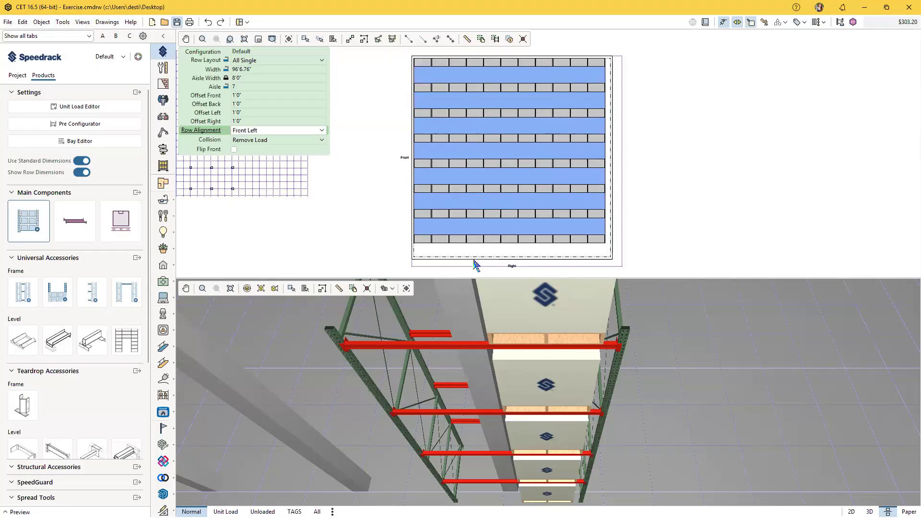
# Turn Flip Front on for the rack system and turn it off again
pyautogui.press('Tab')
pyautogui.press('Tab')
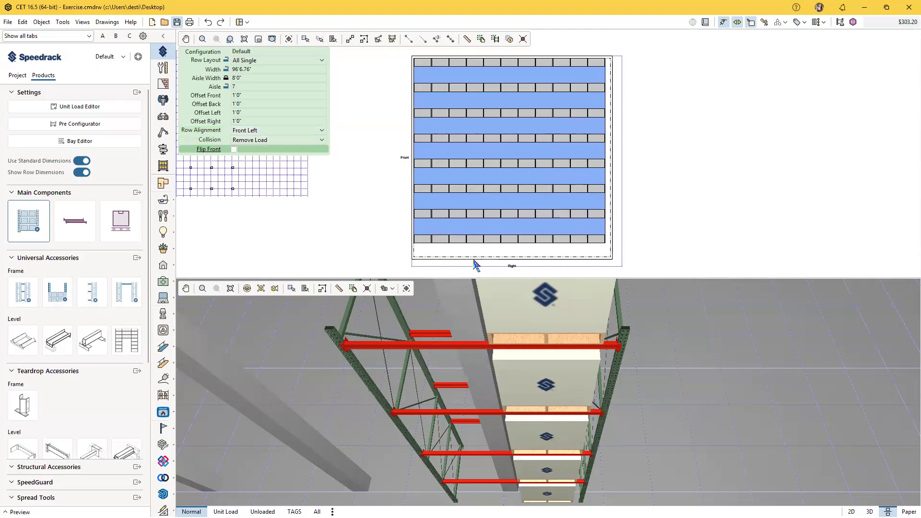
pyautogui.click(475, 264)
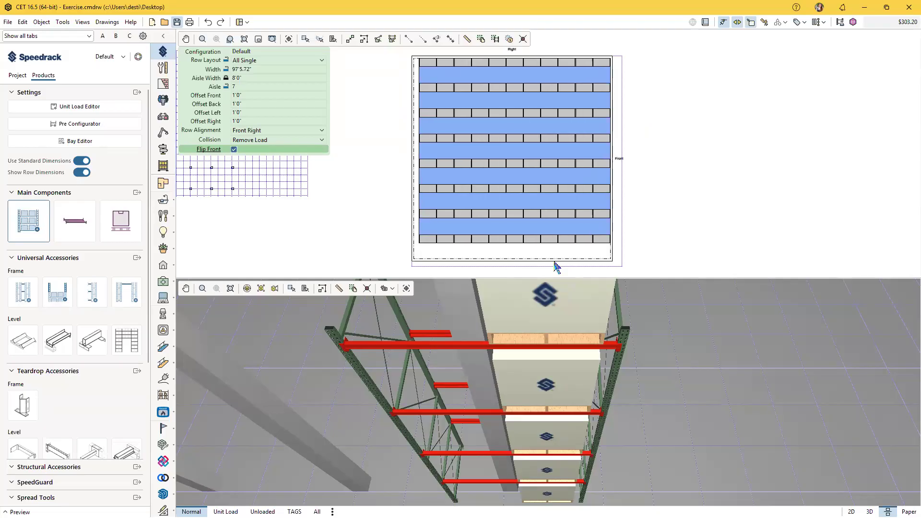
pyautogui.press('space')
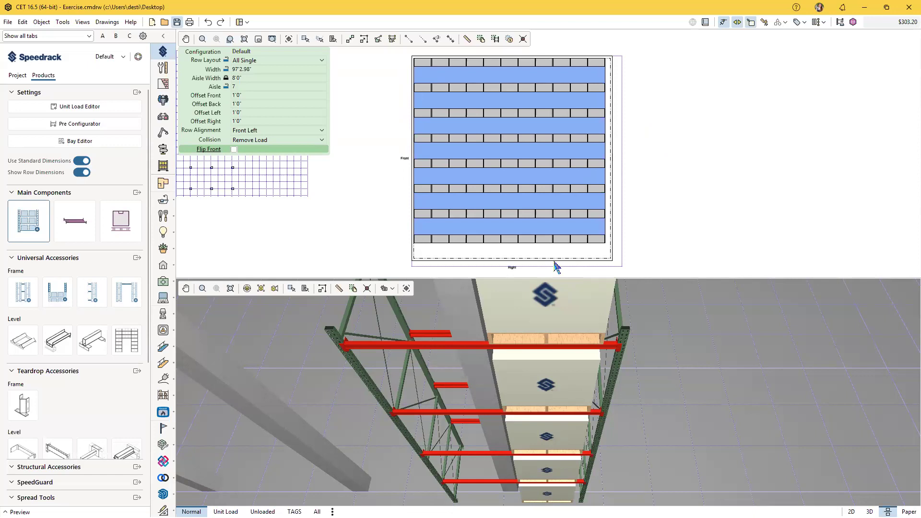
# Place the seven-aisle rack system in the square at about 97'3" wide and inspect its rows in 3D
pyautogui.click(555, 263)
pyautogui.scroll(-5, 442, 379)
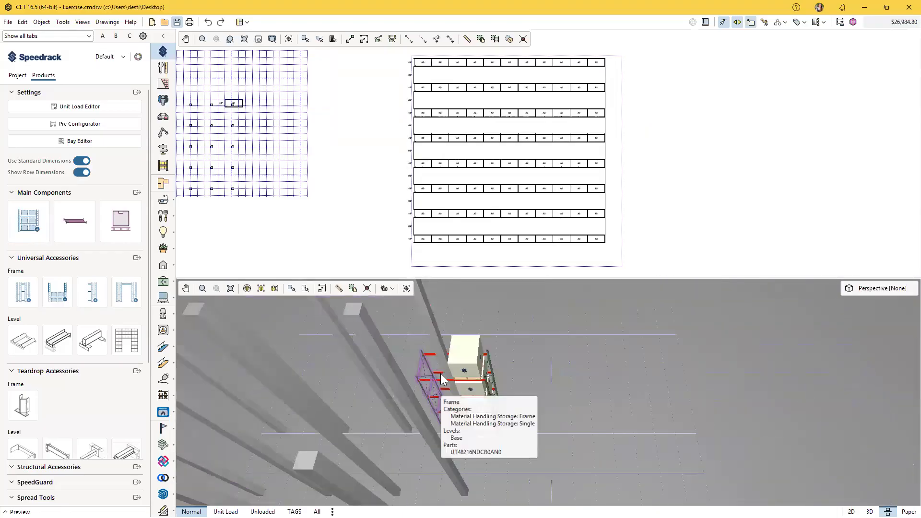
pyautogui.scroll(-5, 443, 379)
pyautogui.moveTo(505, 418); pyautogui.dragTo(523, 386, button='middle')
pyautogui.scroll(3, 585, 394)
pyautogui.moveTo(585, 394); pyautogui.dragTo(607, 440, button='middle')
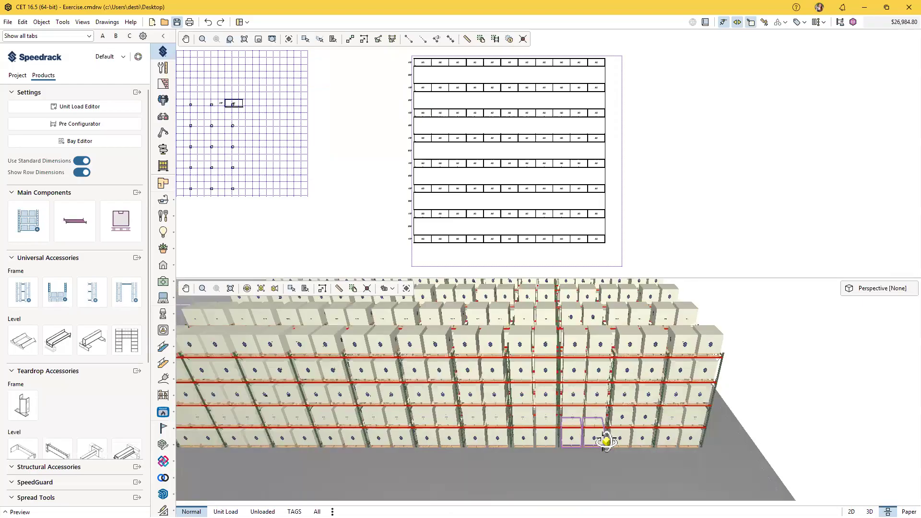
pyautogui.moveTo(565, 243); pyautogui.dragTo(529, 272, button='middle')
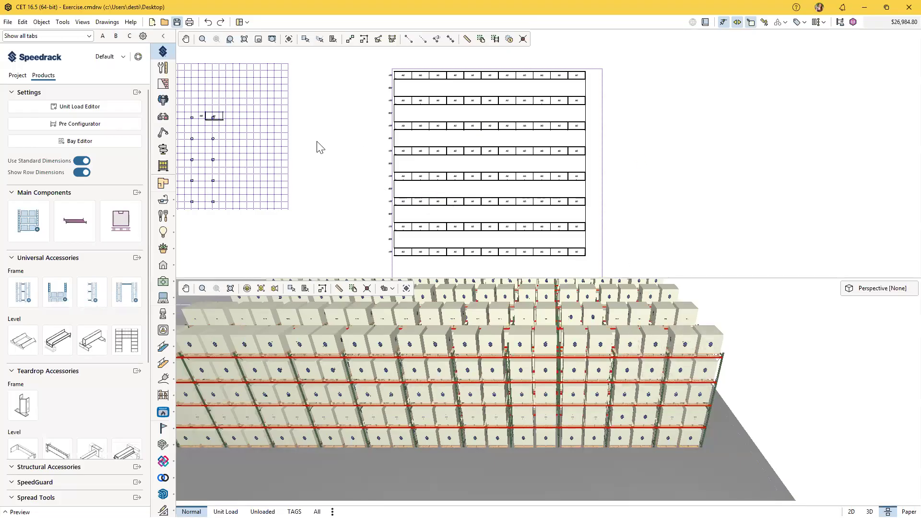
# Try a Racking configuration beside the square, running out its row and stretching it to two aisles in Single End layout
pyautogui.click(33, 218)
pyautogui.moveTo(633, 164); pyautogui.dragTo(449, 139, button='middle')
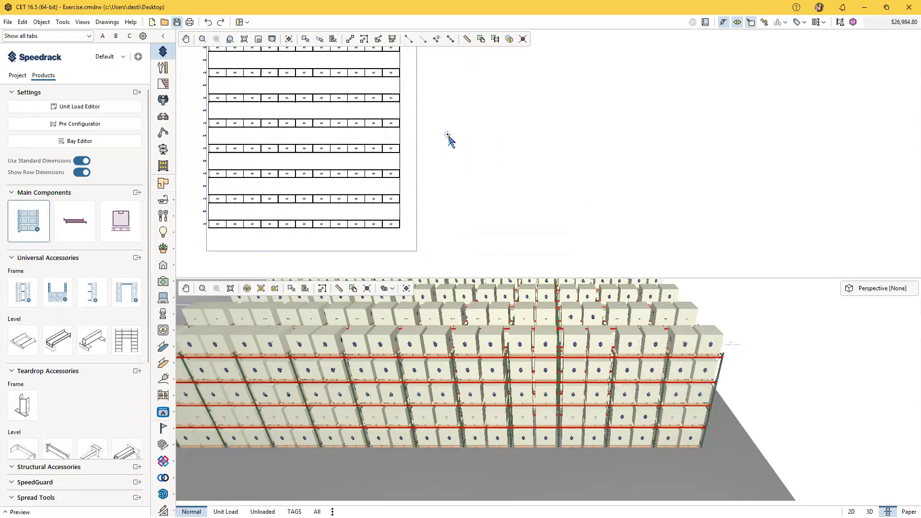
pyautogui.press('Escape')
pyautogui.moveTo(521, 116); pyautogui.dragTo(419, 126, button='middle')
pyautogui.scroll(-1, 433, 96)
pyautogui.moveTo(452, 76); pyautogui.dragTo(445, 83, button='middle')
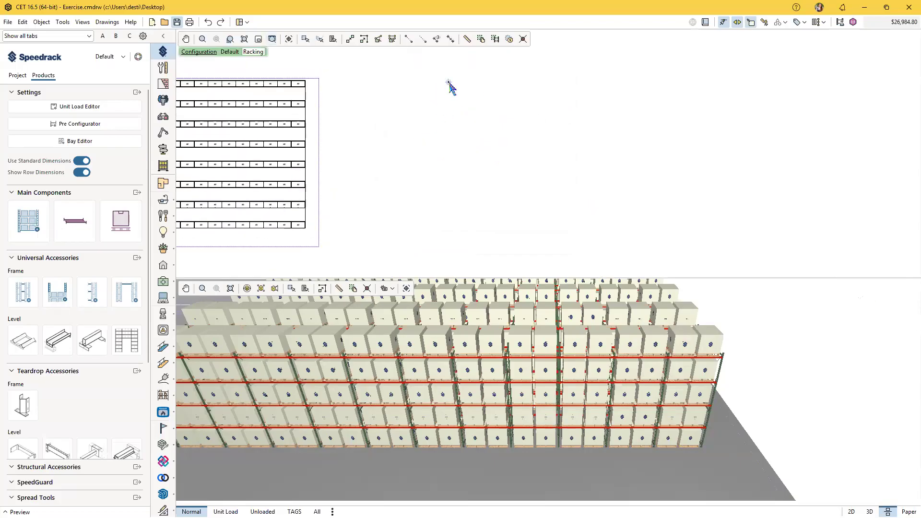
pyautogui.click(607, 93)
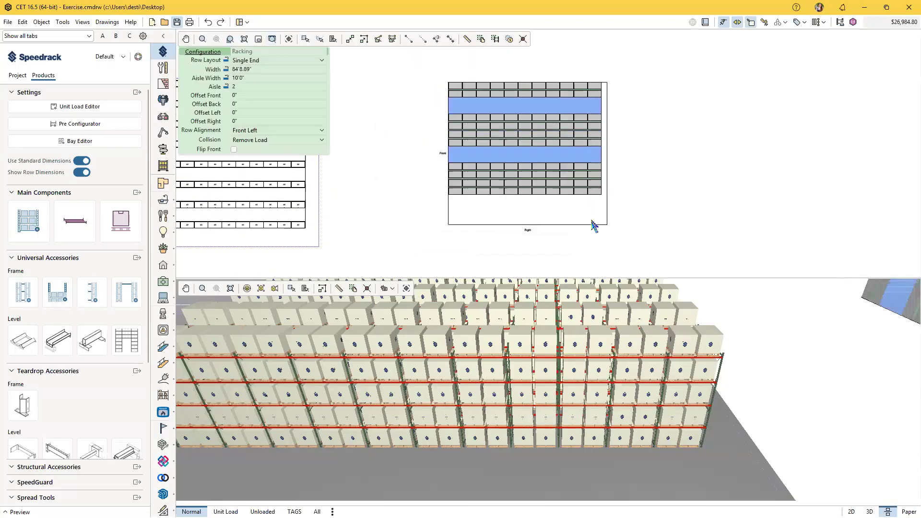
pyautogui.click(595, 218)
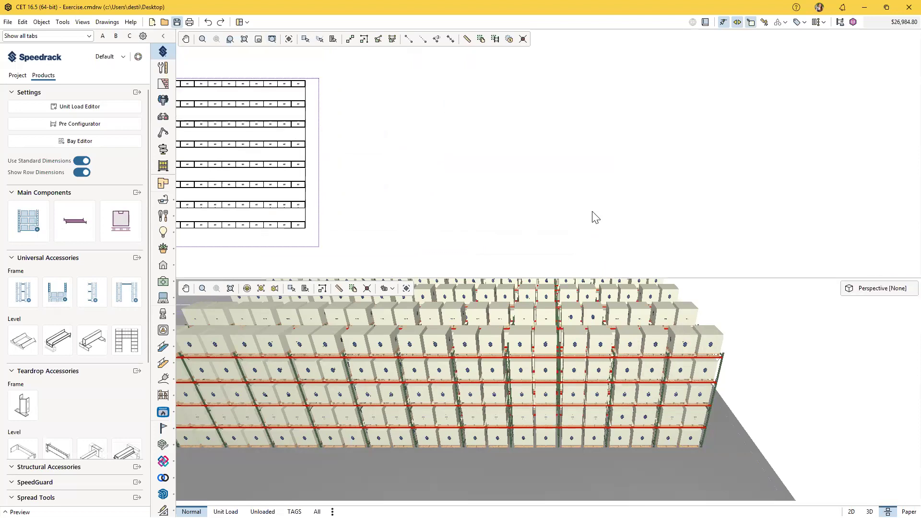
pyautogui.scroll(-5, 492, 347)
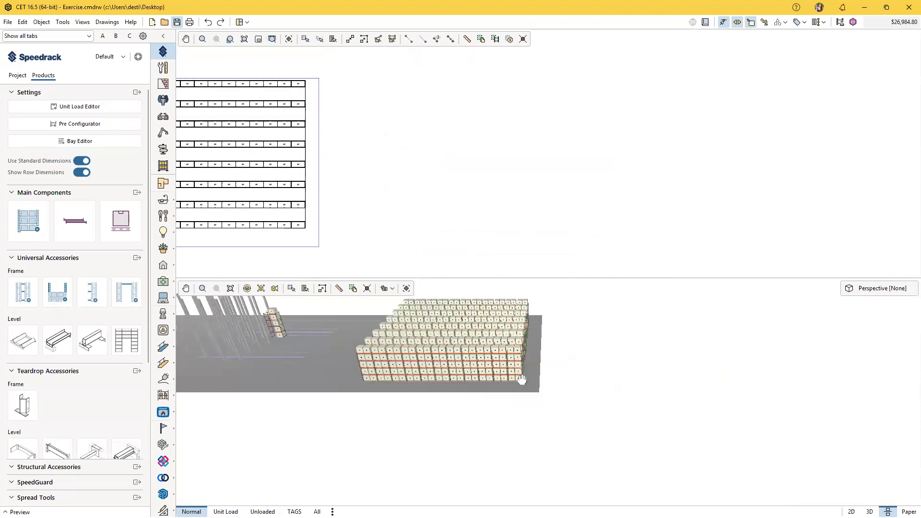
pyautogui.scroll(-1, 524, 204)
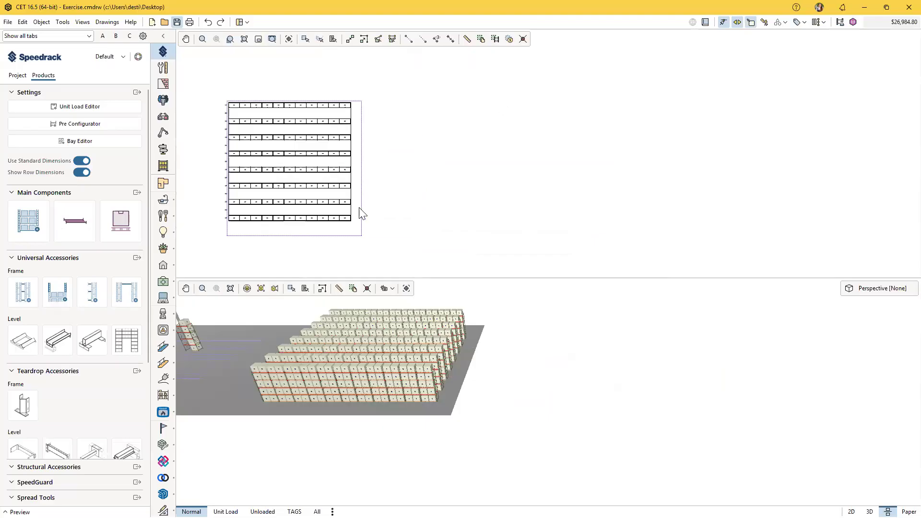
pyautogui.scroll(2, 288, 216)
pyautogui.scroll(6, 374, 403)
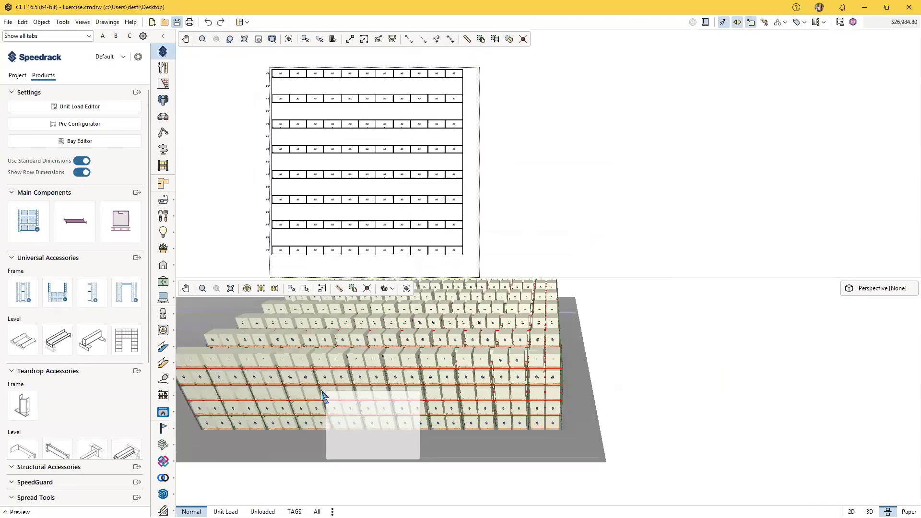
# Select the aisle between the two lowest rows and extend the selection to the whole rack system, clearing it between selections
pyautogui.scroll(-3, 499, 437)
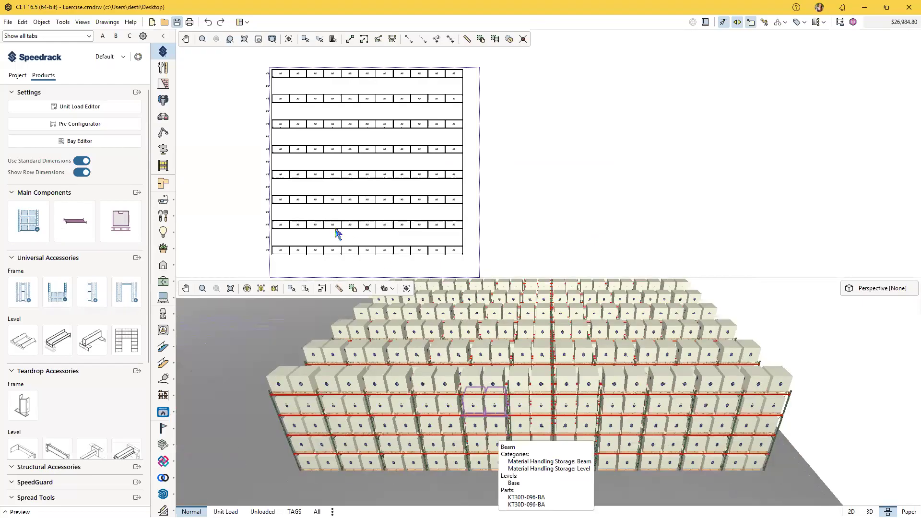
pyautogui.scroll(2, 336, 233)
pyautogui.scroll(-3, 365, 255)
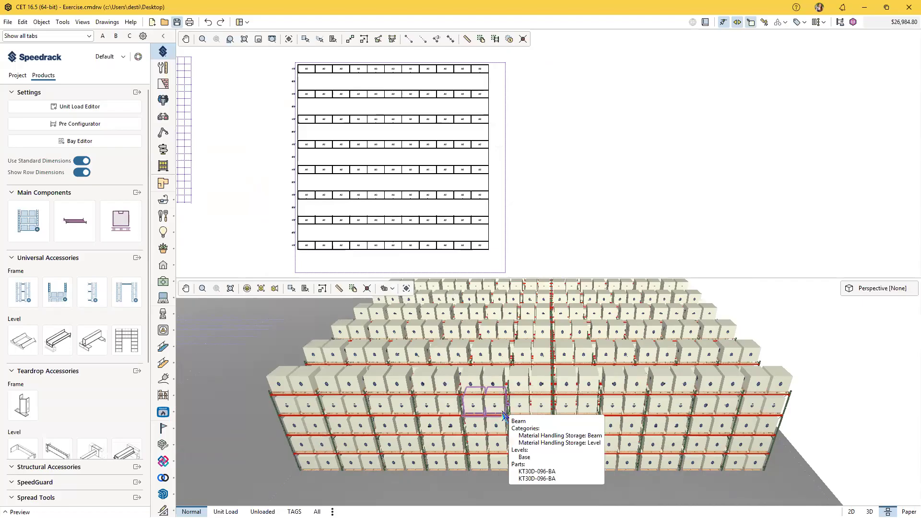
pyautogui.click(486, 248)
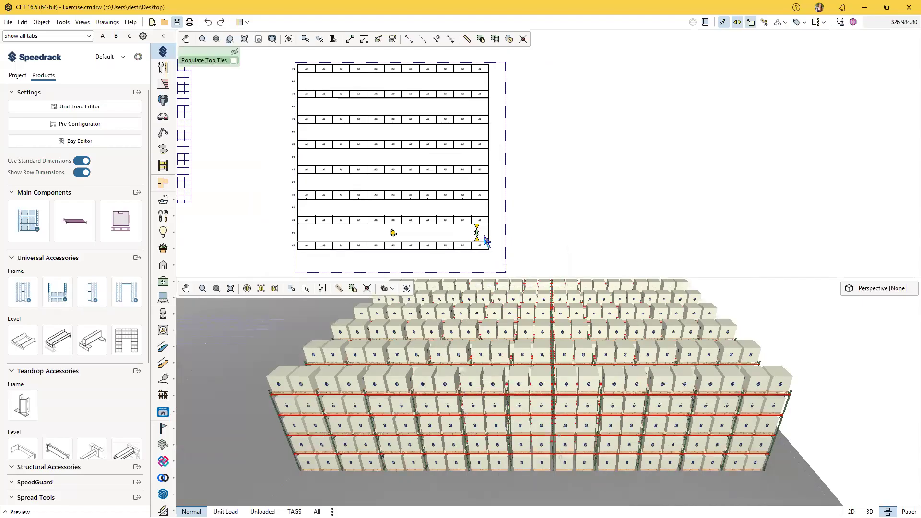
pyautogui.click(543, 231)
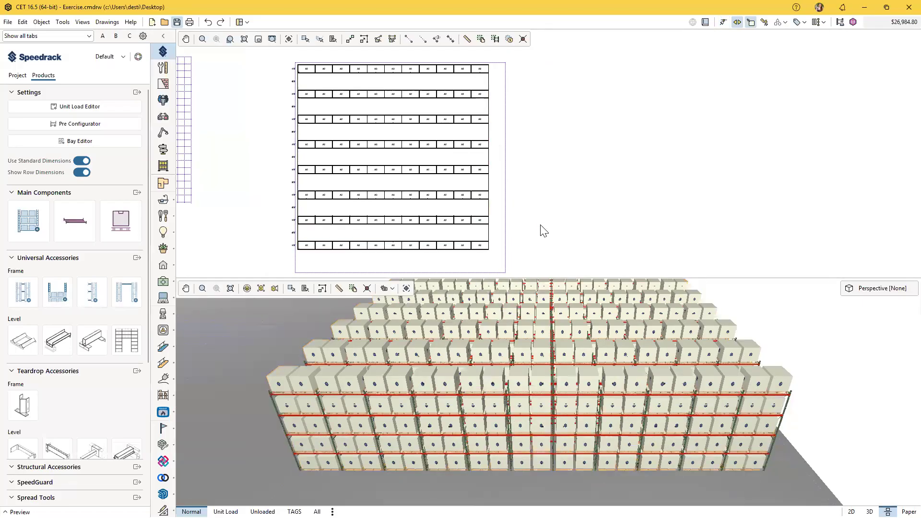
pyautogui.click(477, 242)
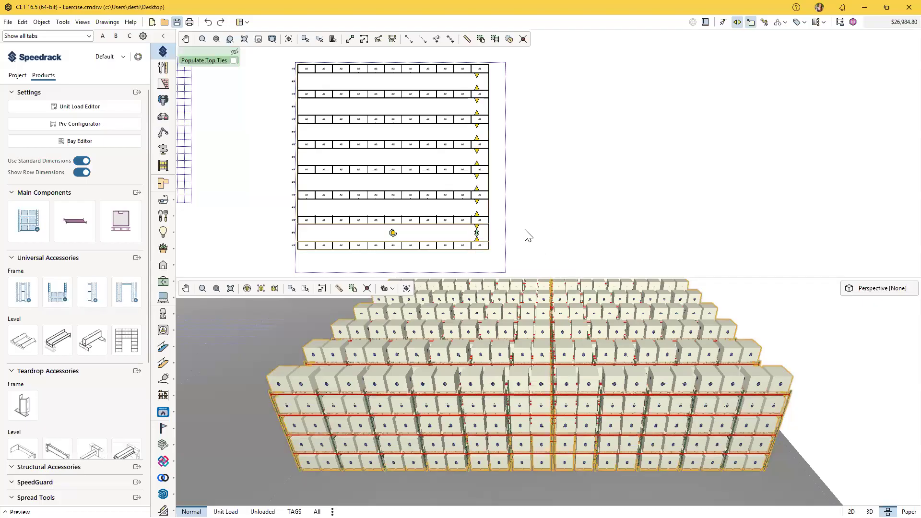
pyautogui.click(528, 235)
pyautogui.click(481, 236)
pyautogui.scroll(3, 480, 235)
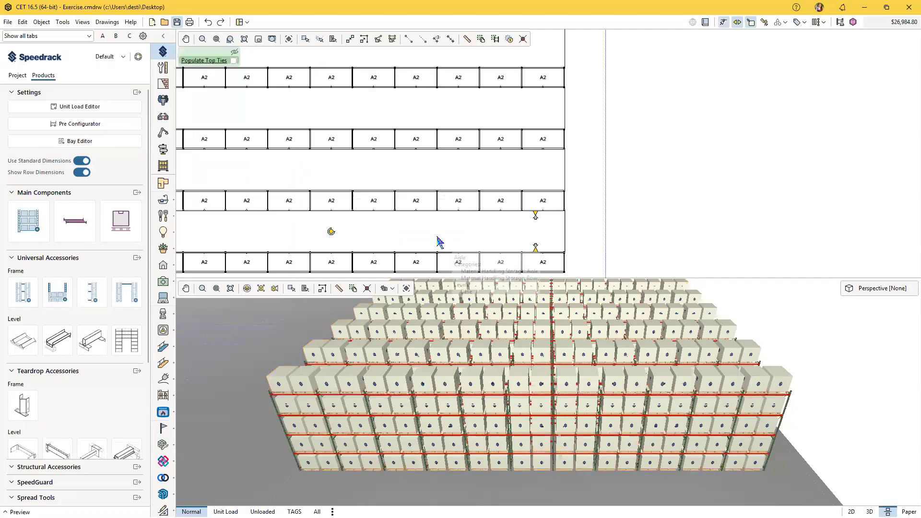
# Examine how individual parts are selected by picking bays in the two lowest rows and a top-level beam in 3D
pyautogui.click(546, 160)
pyautogui.scroll(-2, 542, 142)
pyautogui.click(545, 255)
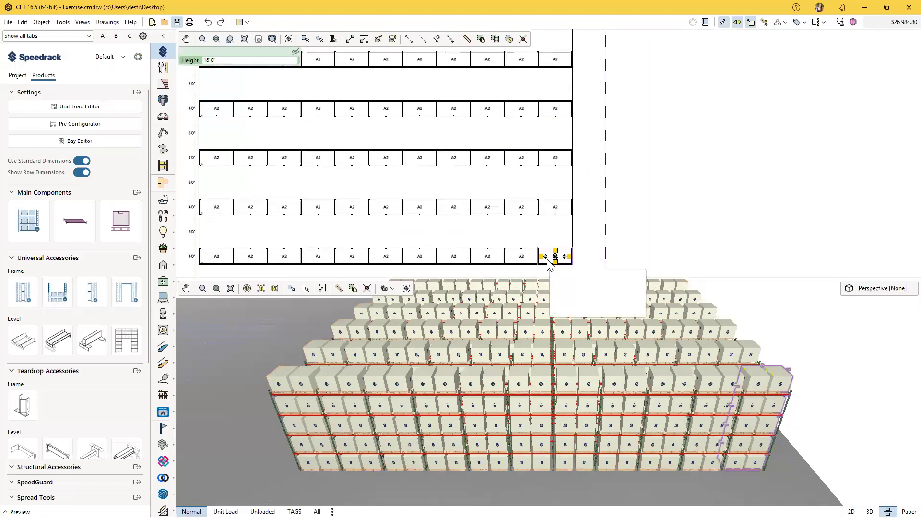
pyautogui.scroll(3, 543, 252)
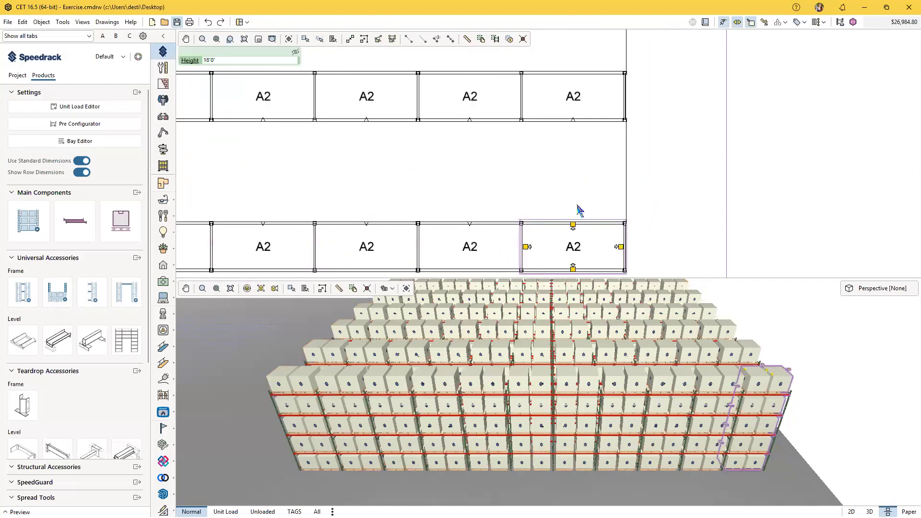
pyautogui.scroll(-2, 744, 458)
pyautogui.scroll(5, 595, 458)
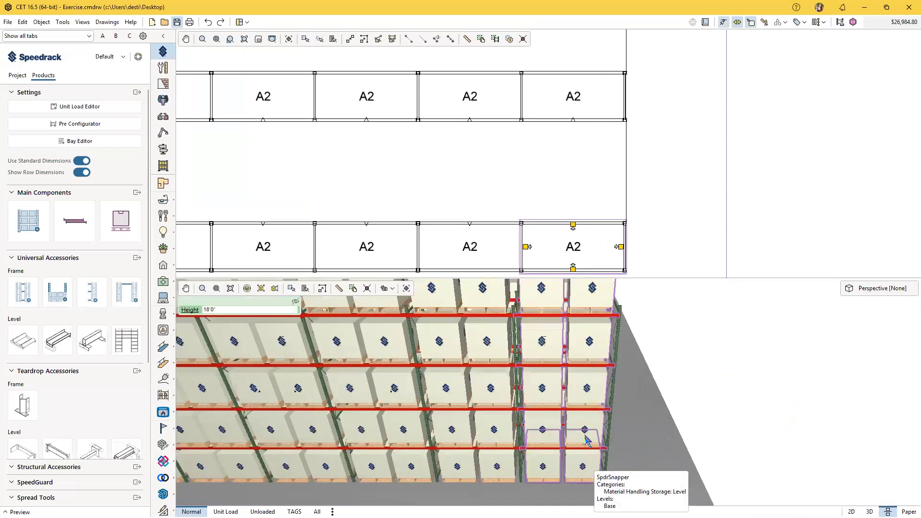
pyautogui.click(487, 371)
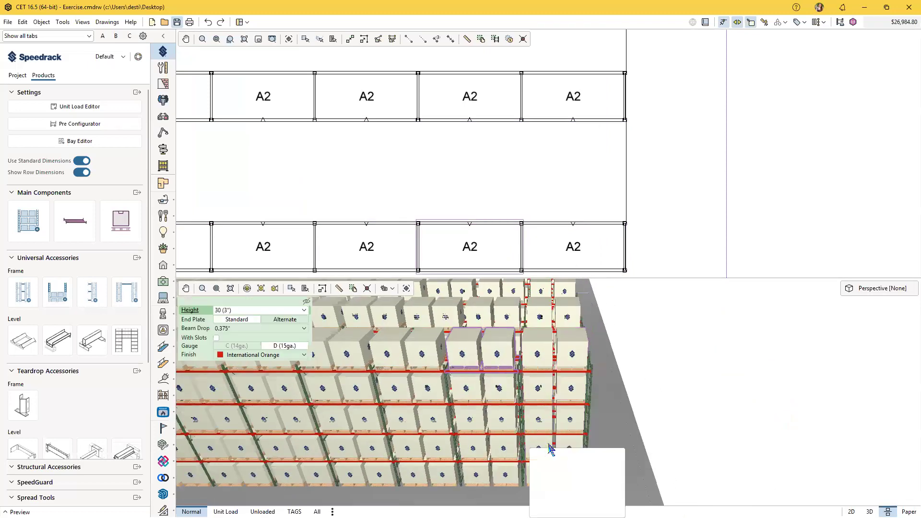
pyautogui.click(503, 258)
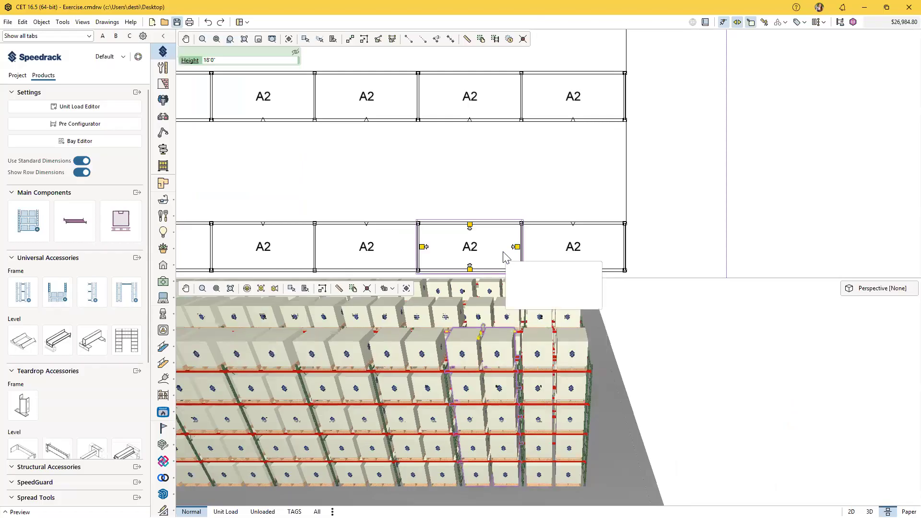
pyautogui.click(398, 112)
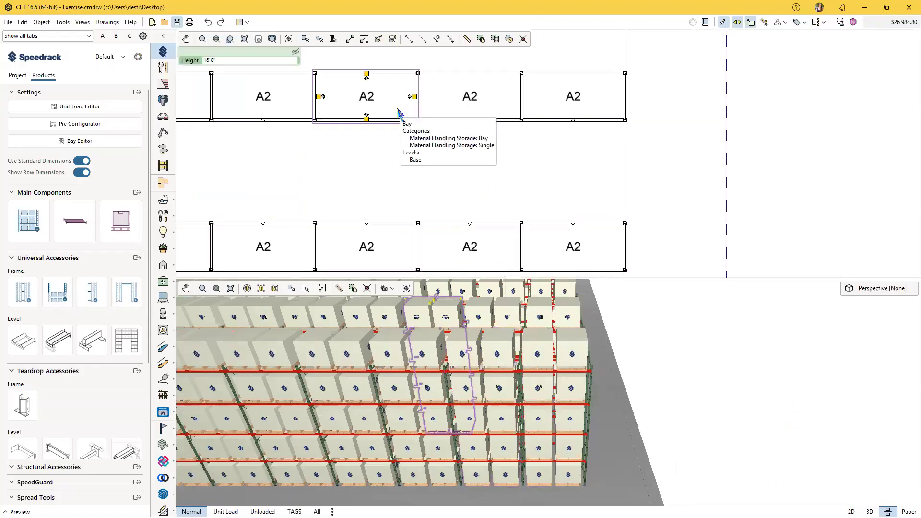
pyautogui.click(499, 251)
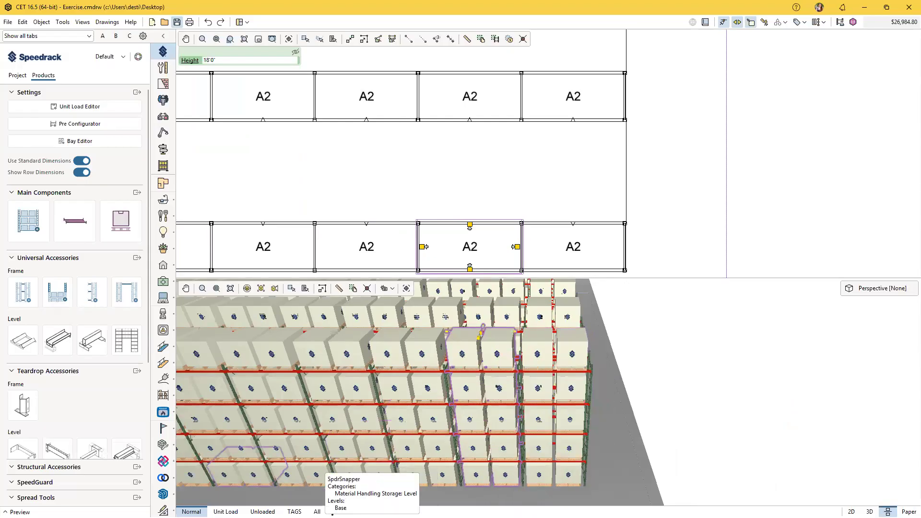
# Select single unit loads on the end bay's top level in Unit Load mode, and return to Normal mode
pyautogui.click(533, 356)
pyautogui.keyDown('ctrl'); pyautogui.click(562, 349); pyautogui.keyUp('ctrl')
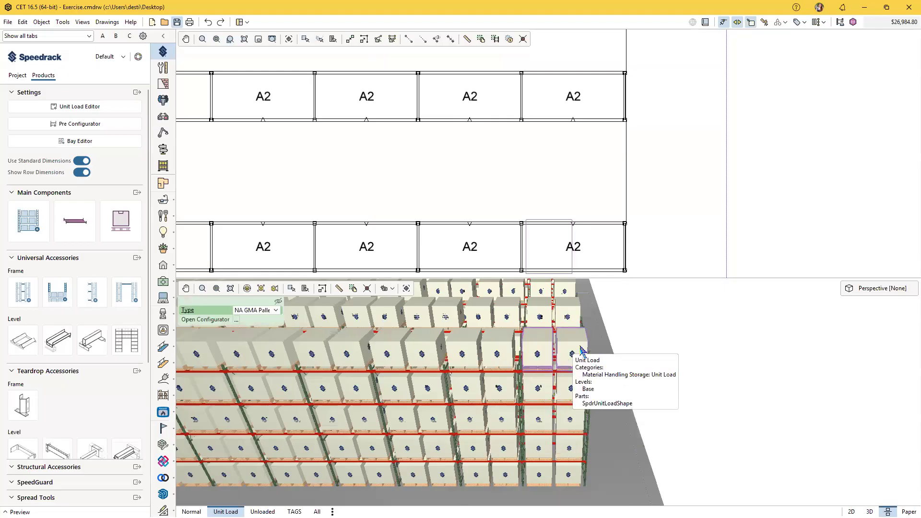
pyautogui.keyDown('ctrl'); pyautogui.click(447, 350); pyautogui.keyUp('ctrl')
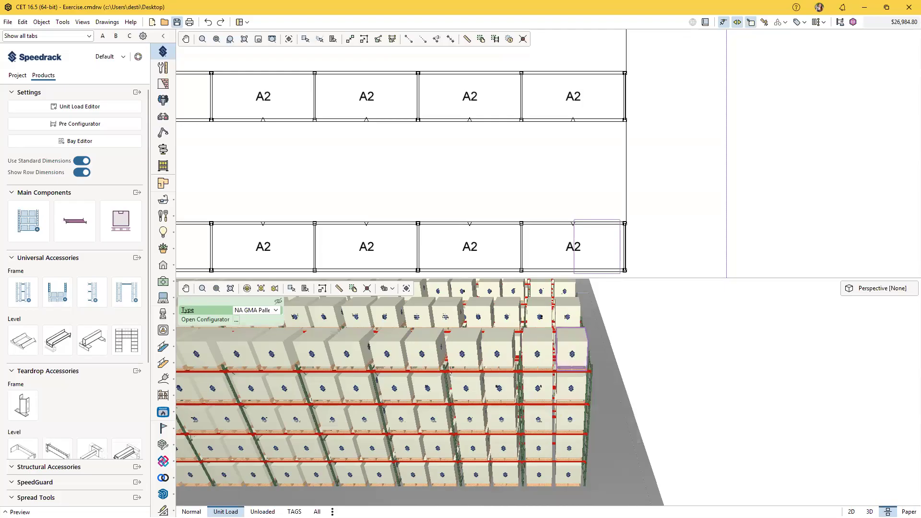
pyautogui.click(191, 511)
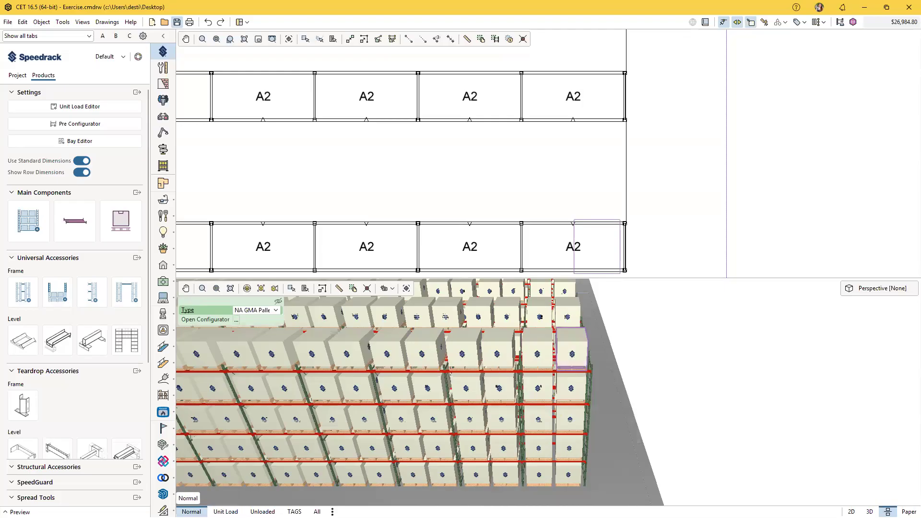
pyautogui.rightClick(501, 379)
pyautogui.press('Escape')
pyautogui.click(571, 243)
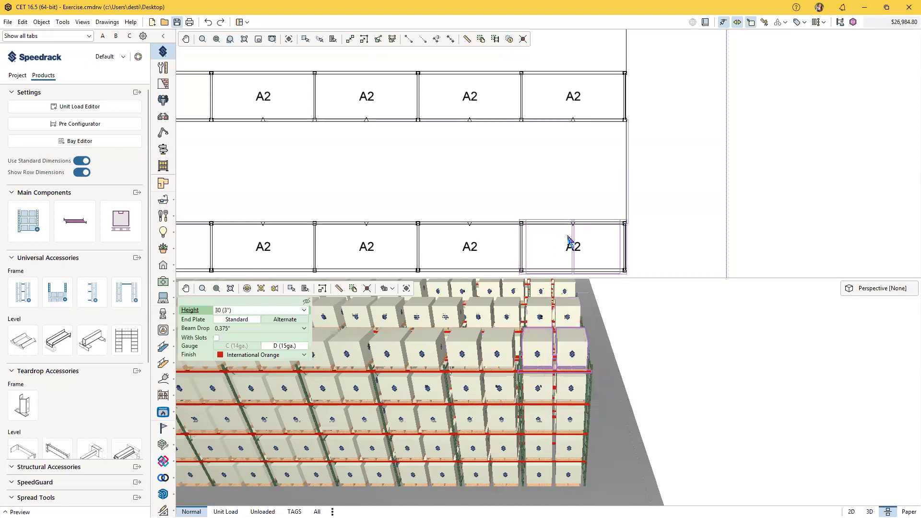
# Select a bay in the lowest row, the aisle behind it and then the entire rack system, and inspect it in plan and 3D
pyautogui.click(396, 243)
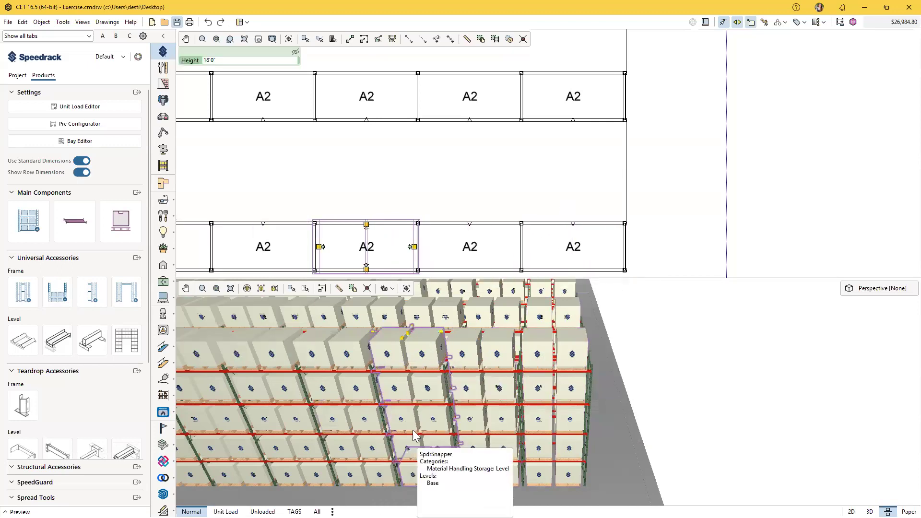
pyautogui.click(453, 162)
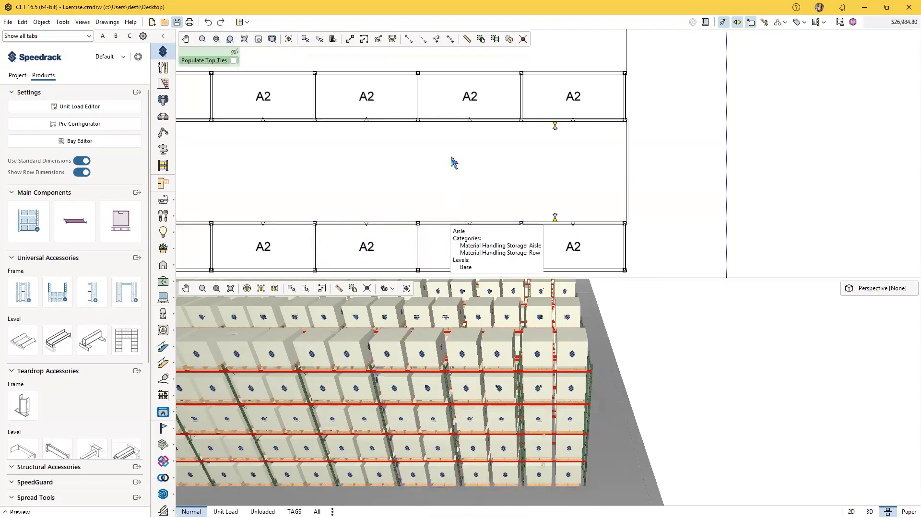
pyautogui.scroll(-2, 479, 175)
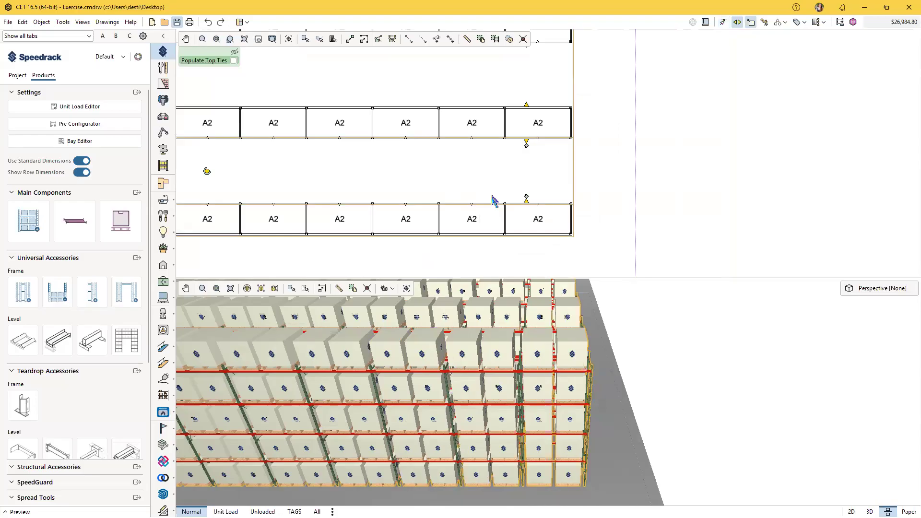
pyautogui.scroll(-3, 494, 202)
pyautogui.scroll(-5, 556, 230)
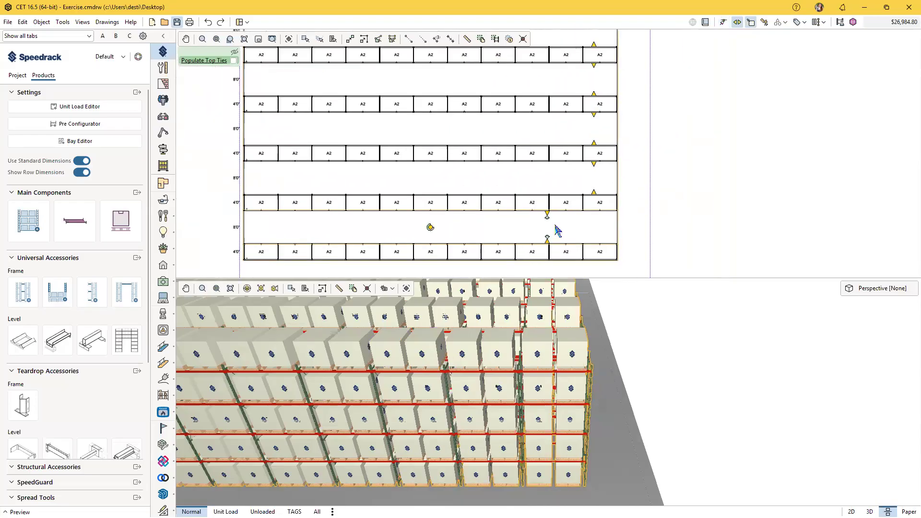
pyautogui.scroll(-1, 540, 237)
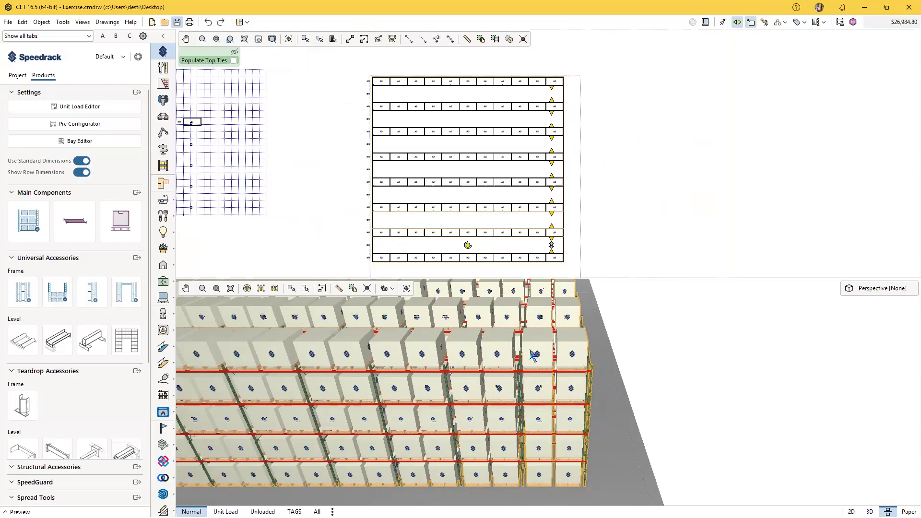
pyautogui.scroll(-4, 535, 384)
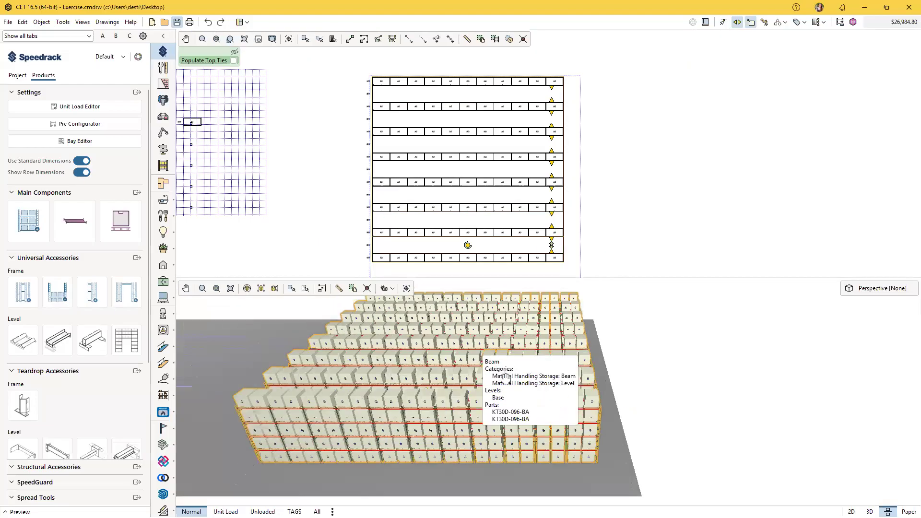
pyautogui.scroll(2, 492, 360)
pyautogui.scroll(1, 603, 218)
pyautogui.scroll(-1, 604, 219)
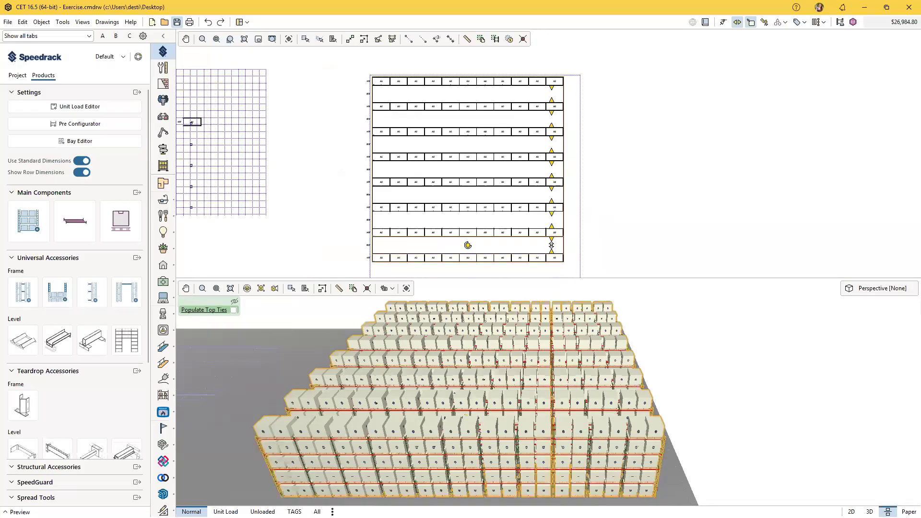
# Switch to the training PDF in Acrobat and review the Drawing Racks page and its exercise on placing a racking system
pyautogui.hotkey('alt', 'Tab')
pyautogui.scroll(-1, 439, 244)
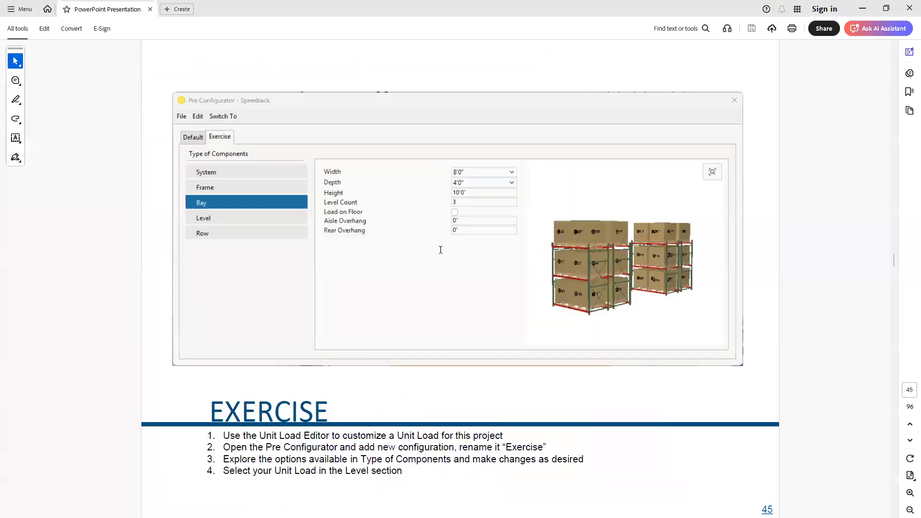
pyautogui.scroll(-1, 440, 250)
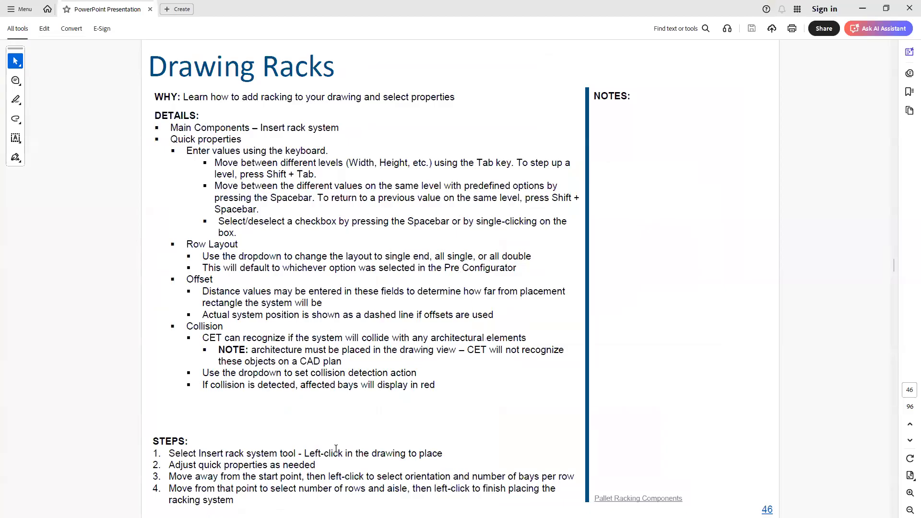
pyautogui.scroll(-2, 332, 437)
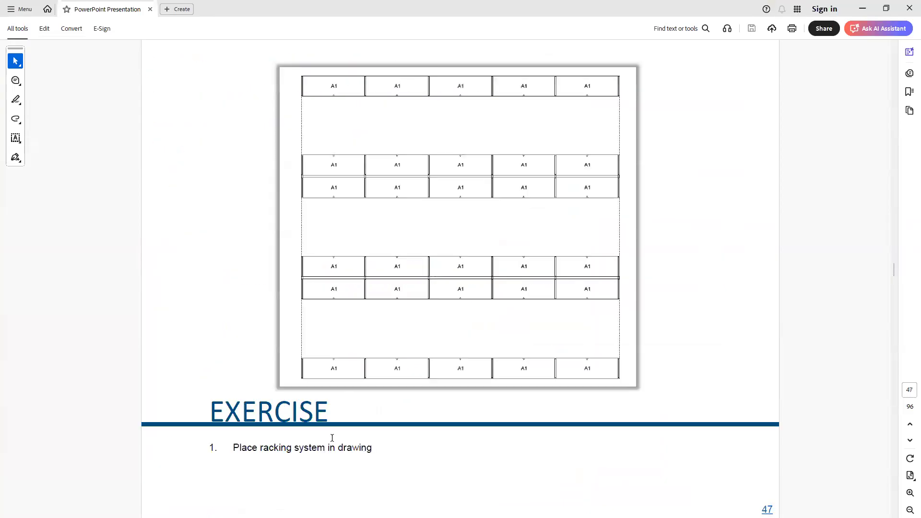
pyautogui.scroll(1, 362, 283)
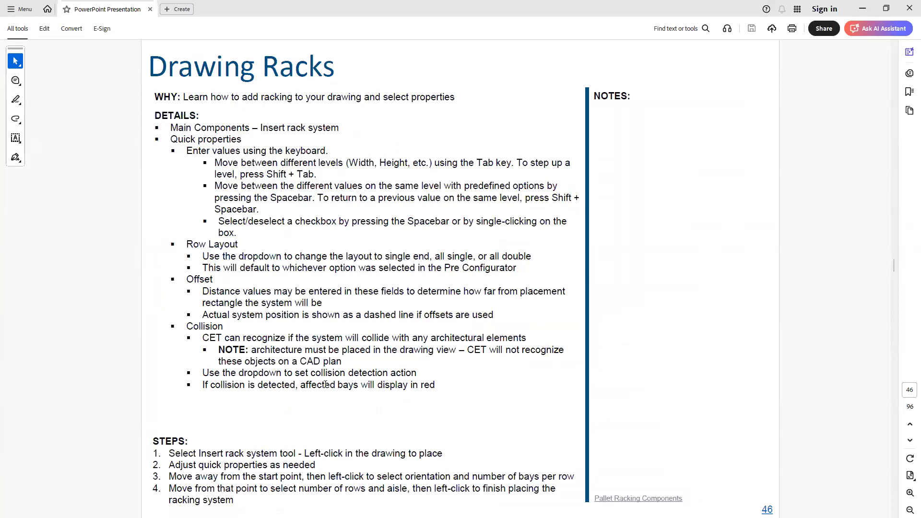
pyautogui.scroll(-1, 325, 385)
pyautogui.scroll(-1, 325, 387)
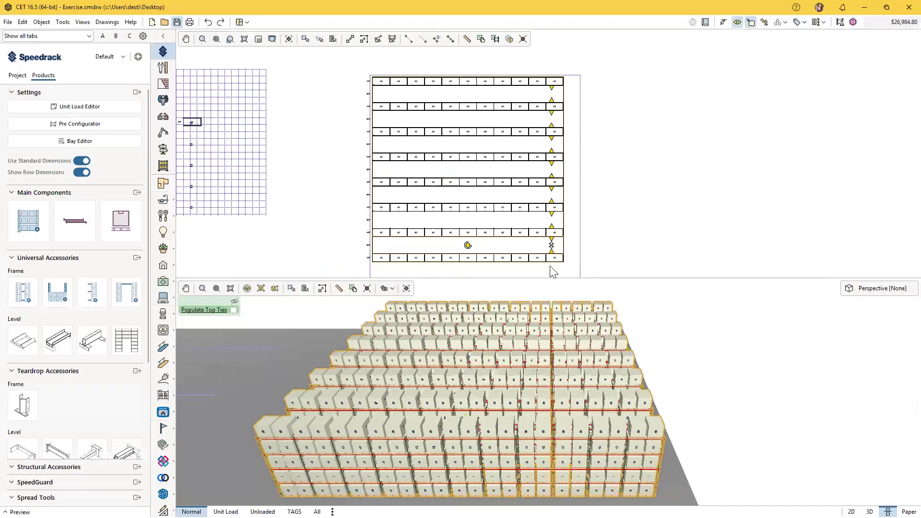
# Select a mid-row bay and then the end bay in the third-lowest row to examine their stretch handles
pyautogui.scroll(1, 554, 273)
pyautogui.scroll(-1, 552, 271)
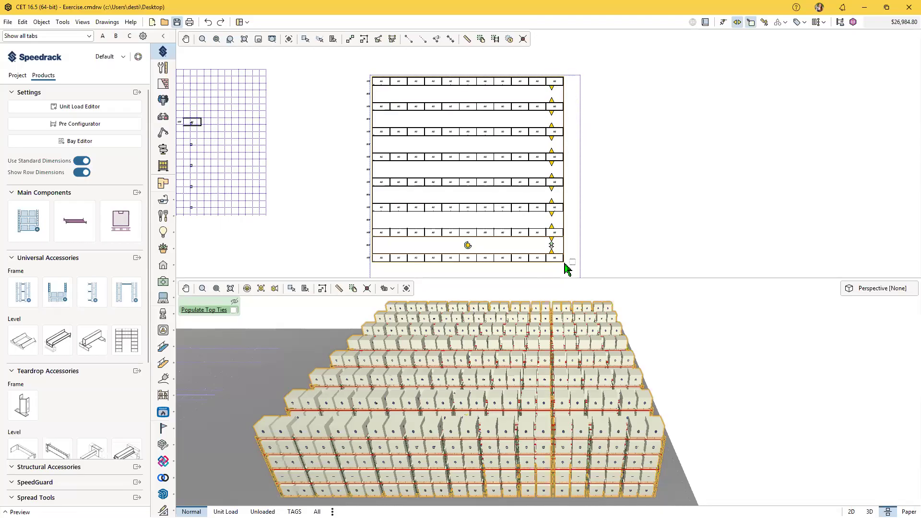
pyautogui.moveTo(570, 243)
pyautogui.mouseDown(button='middle')
pyautogui.moveTo(602, 195)
pyautogui.moveTo(595, 232)
pyautogui.mouseUp(button='middle')
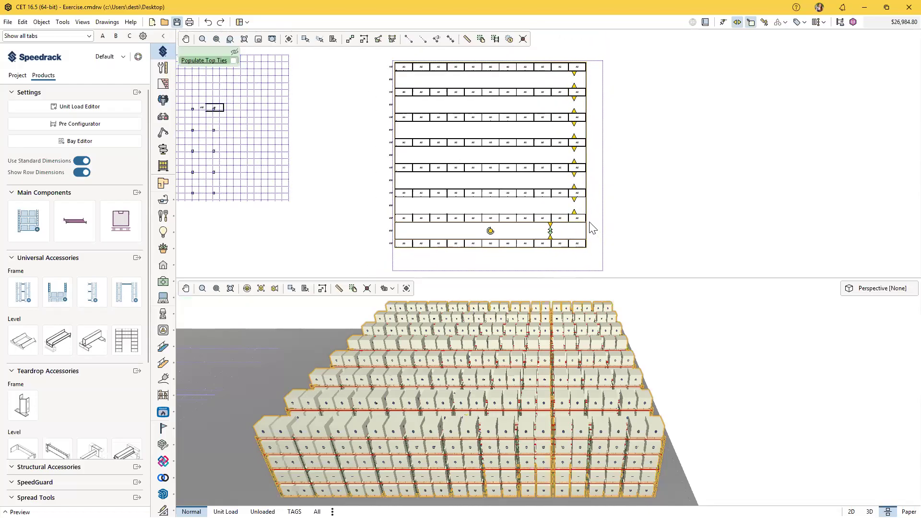
pyautogui.scroll(1, 593, 229)
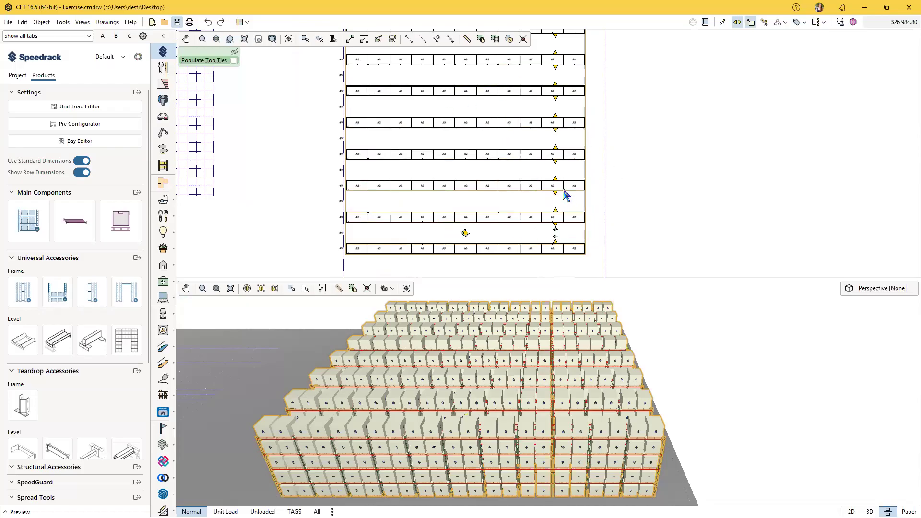
pyautogui.click(541, 190)
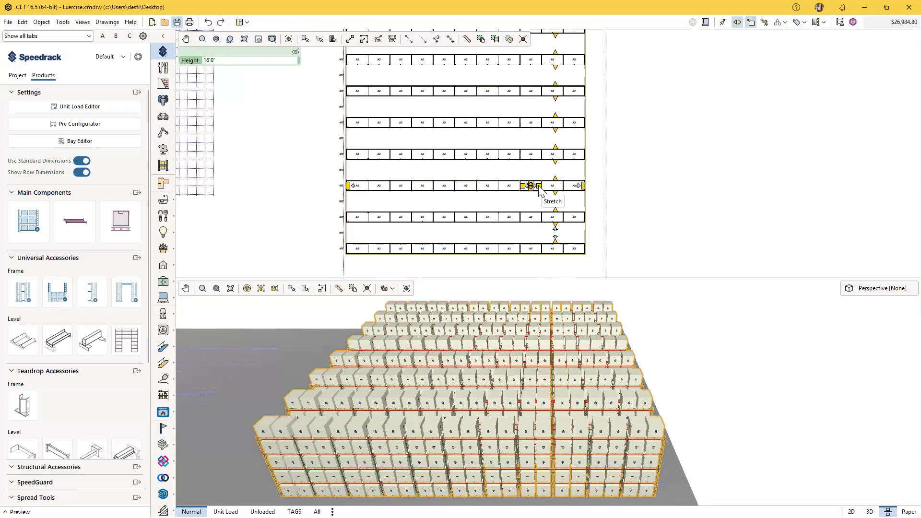
pyautogui.moveTo(541, 207); pyautogui.dragTo(528, 235, button='middle')
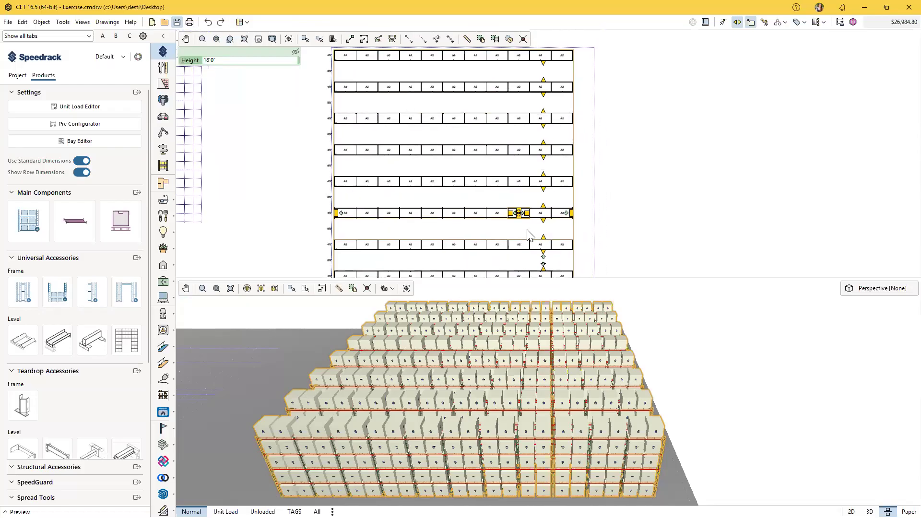
pyautogui.click(572, 214)
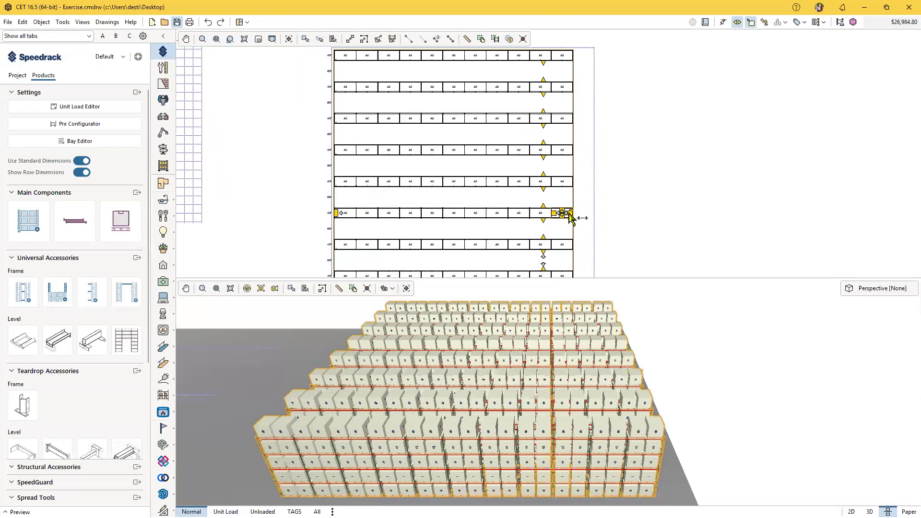
pyautogui.click(571, 215)
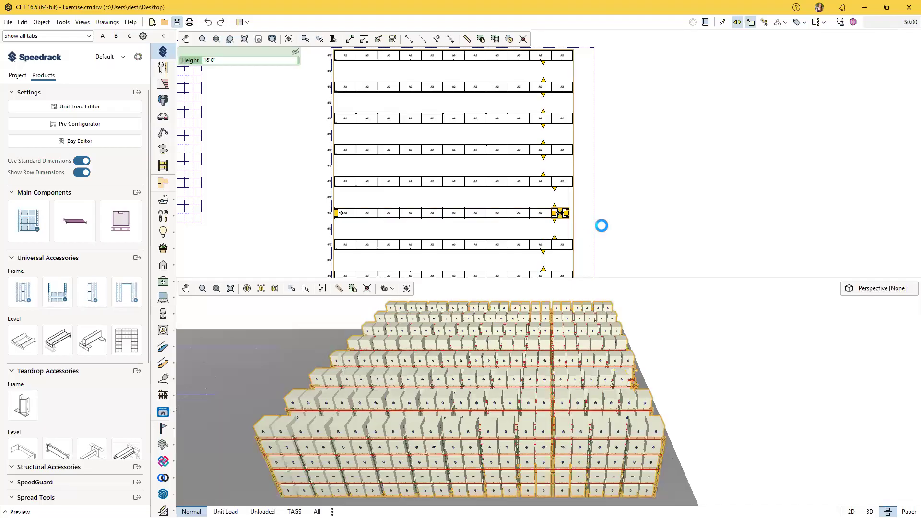
pyautogui.scroll(6, 556, 212)
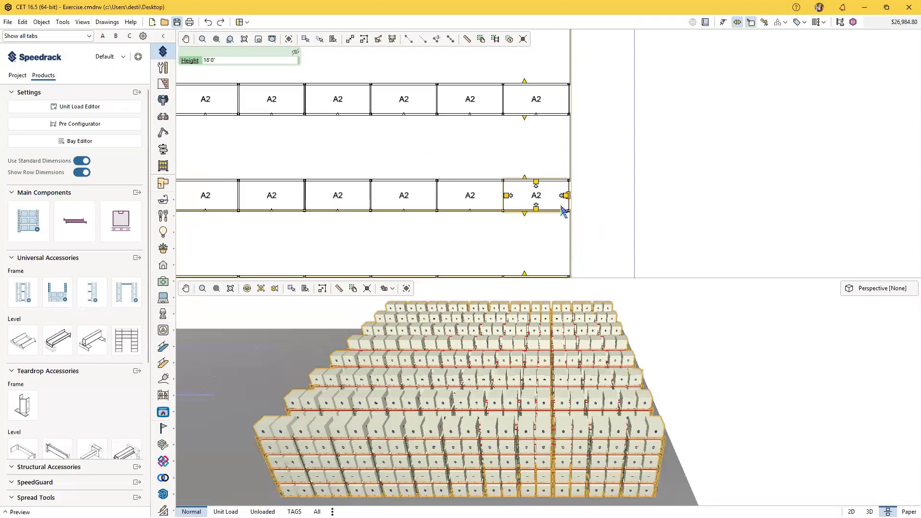
pyautogui.scroll(-3, 555, 226)
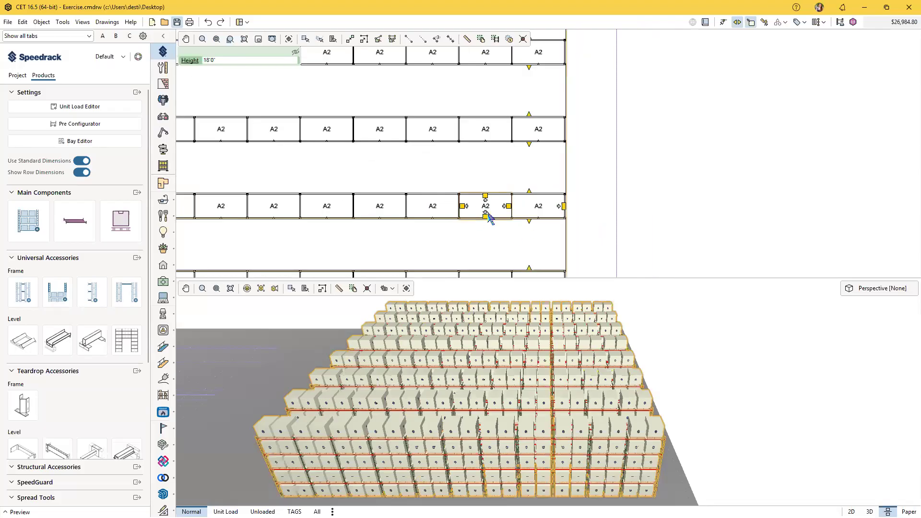
# Stretch the end of the third-lowest row inward by two bays to shorten the rack system
pyautogui.click(564, 211)
pyautogui.moveTo(564, 211); pyautogui.dragTo(459, 220)
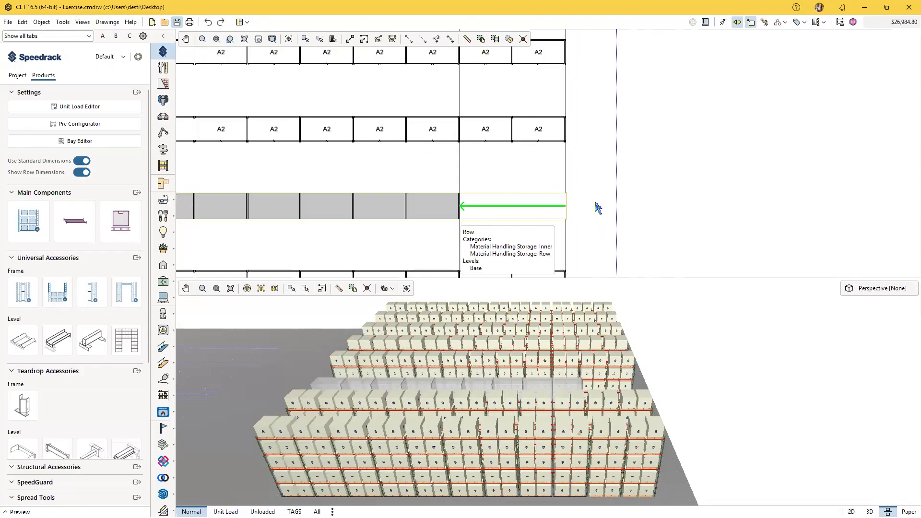
pyautogui.scroll(-3, 570, 206)
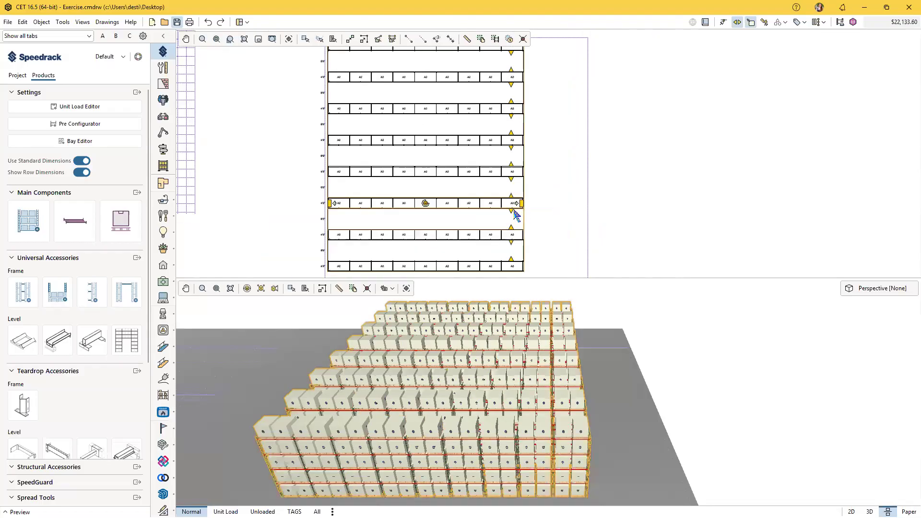
pyautogui.scroll(-2, 533, 211)
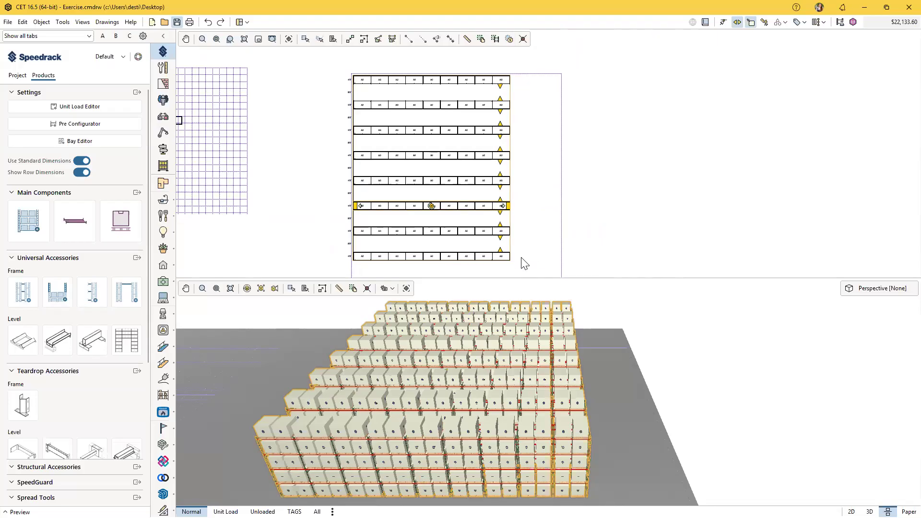
# Select bays in several of the lower rows to compare the row stretch handles available on each
pyautogui.click(473, 210)
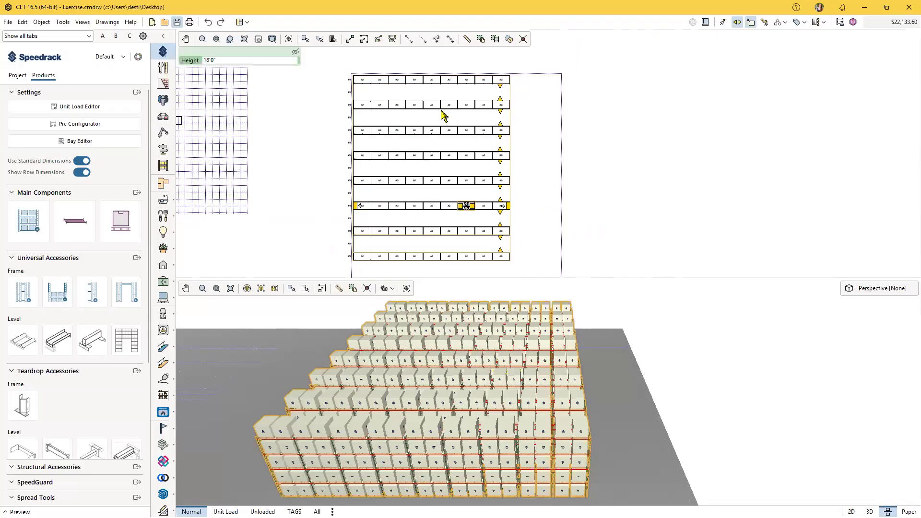
pyautogui.click(456, 188)
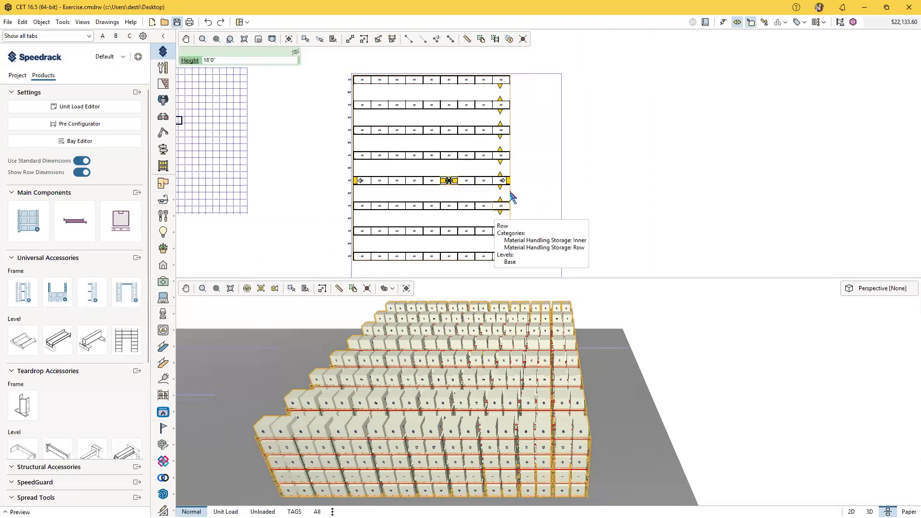
pyautogui.click(456, 236)
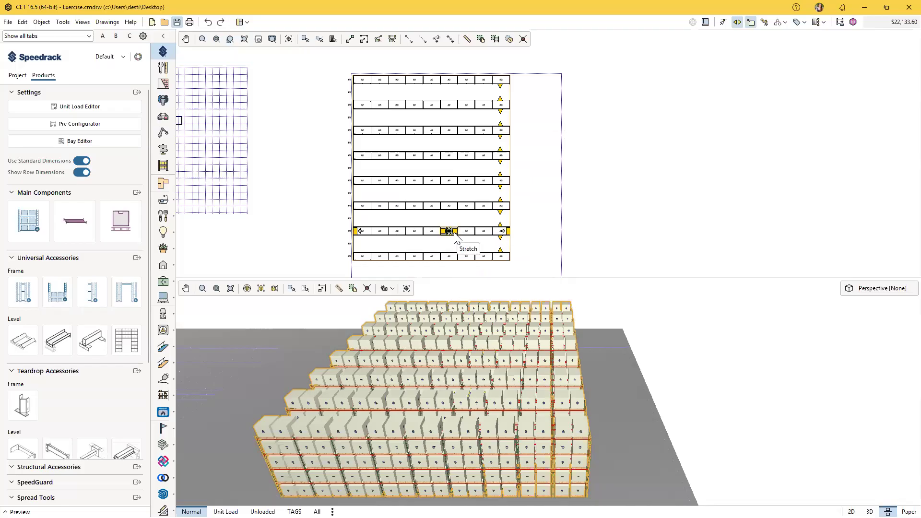
pyautogui.click(456, 255)
pyautogui.click(429, 210)
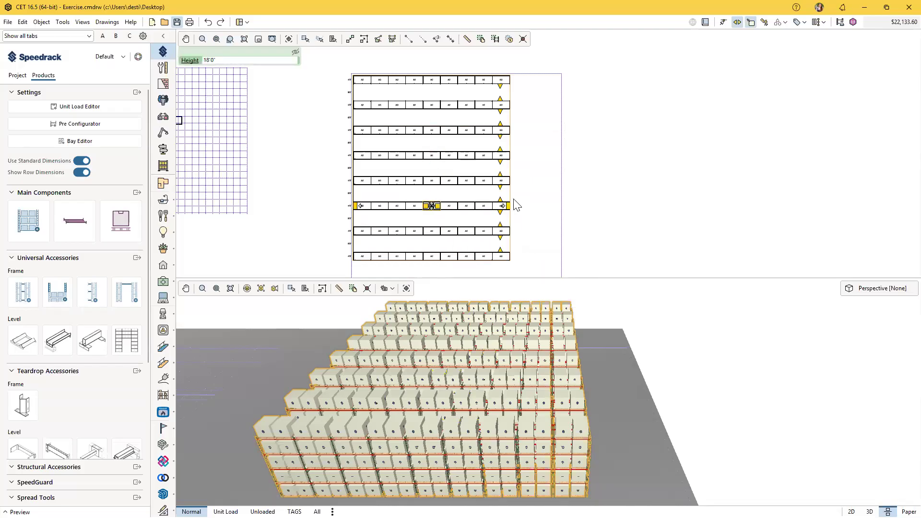
# Stretch the far end of the third-lowest row outward by three bays, and pull it back by three bays
pyautogui.scroll(5, 510, 209)
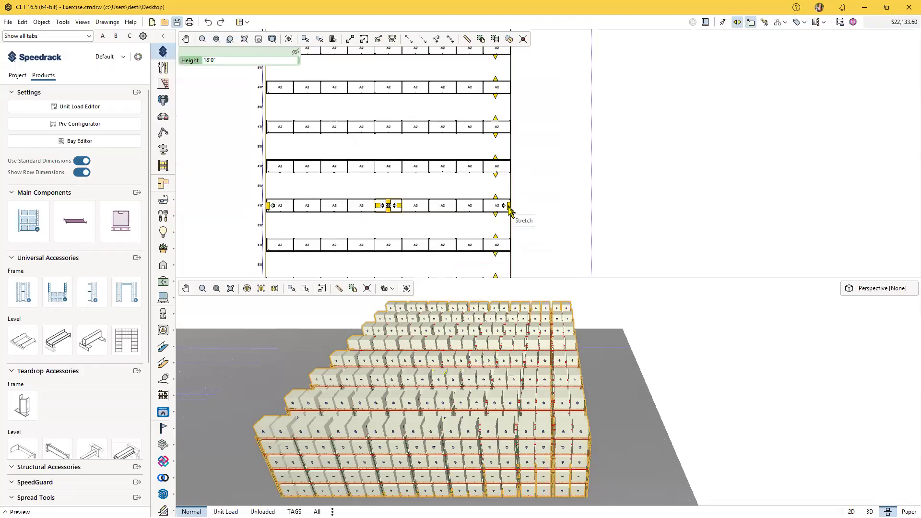
pyautogui.moveTo(512, 208); pyautogui.dragTo(642, 218)
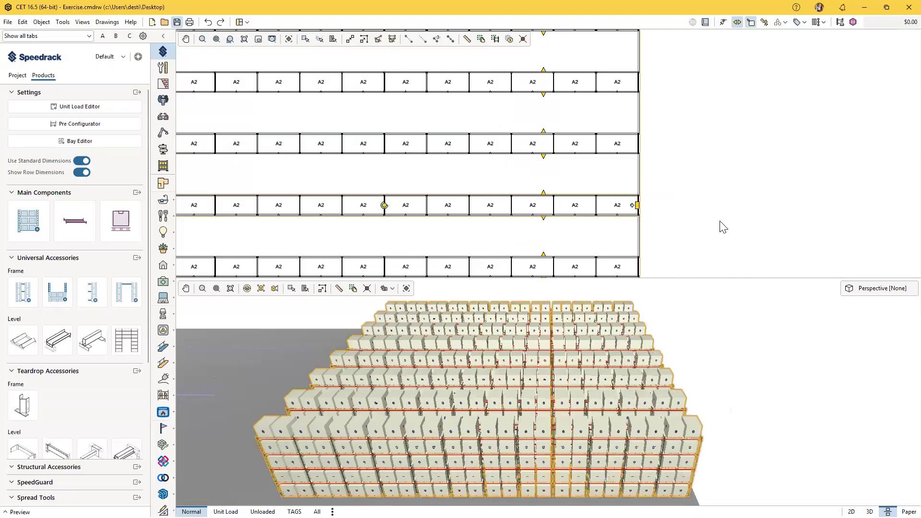
pyautogui.moveTo(638, 206); pyautogui.dragTo(551, 147)
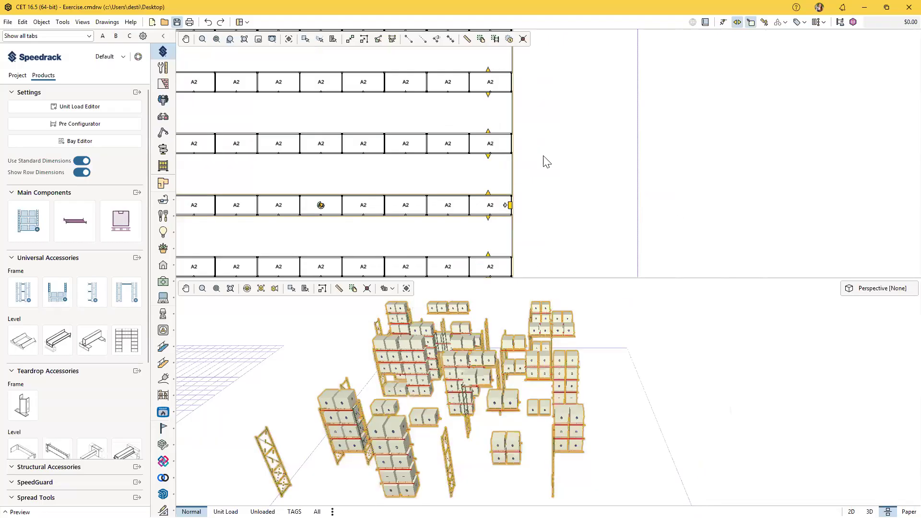
# Stretch the opposite end of the third-lowest row inward by one bay, giving a row length of 66'3"
pyautogui.scroll(-3, 547, 148)
pyautogui.moveTo(558, 172); pyautogui.dragTo(549, 202, button='middle')
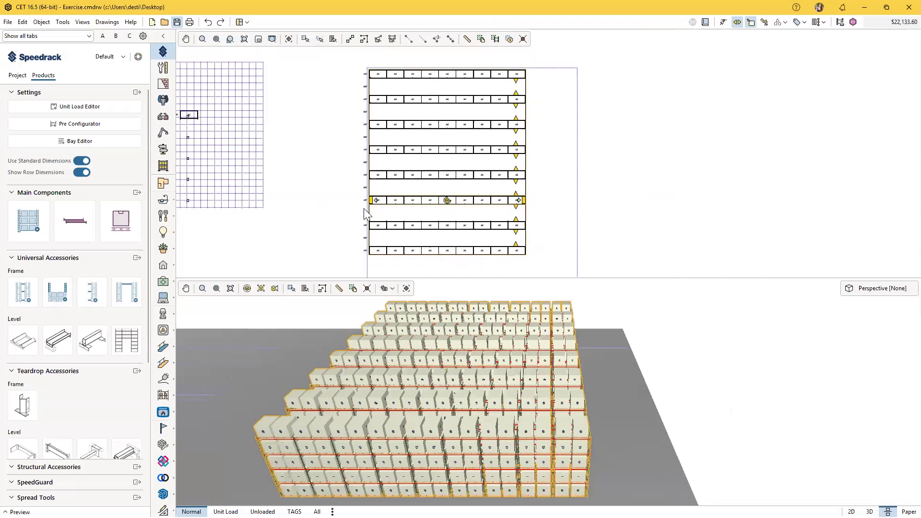
pyautogui.scroll(1, 373, 206)
pyautogui.moveTo(391, 206); pyautogui.dragTo(396, 206)
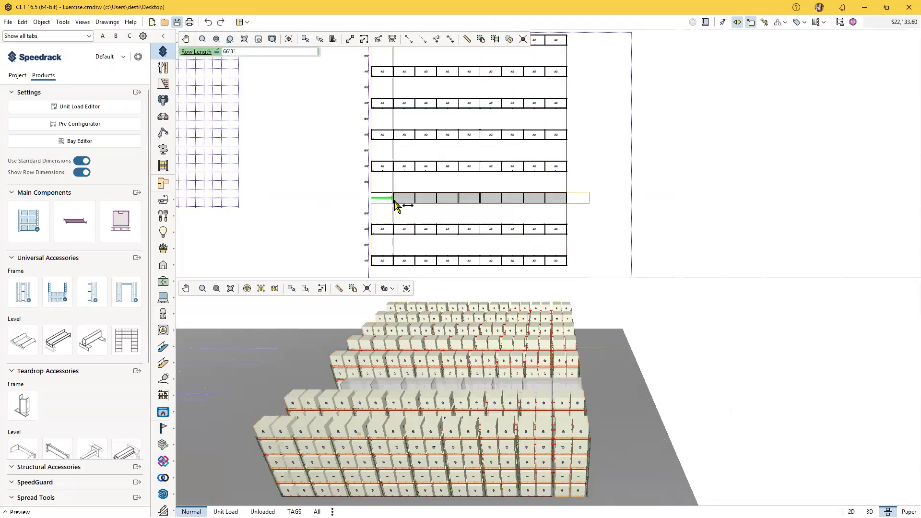
pyautogui.click(601, 197)
pyautogui.scroll(-2, 595, 192)
pyautogui.moveTo(596, 202); pyautogui.dragTo(528, 203, button='middle')
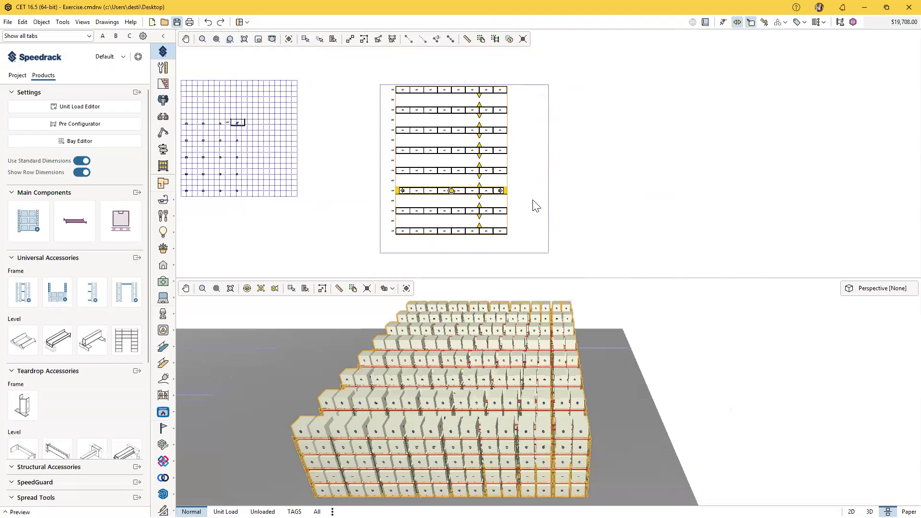
# Select the uppermost aisle in plan and narrow it from its upper edge to about 6'
pyautogui.scroll(1, 539, 210)
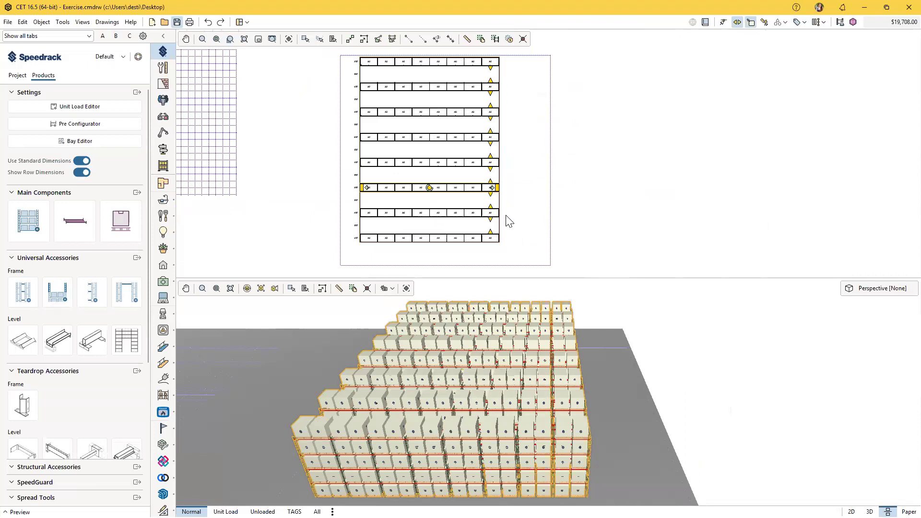
pyautogui.scroll(3, 550, 206)
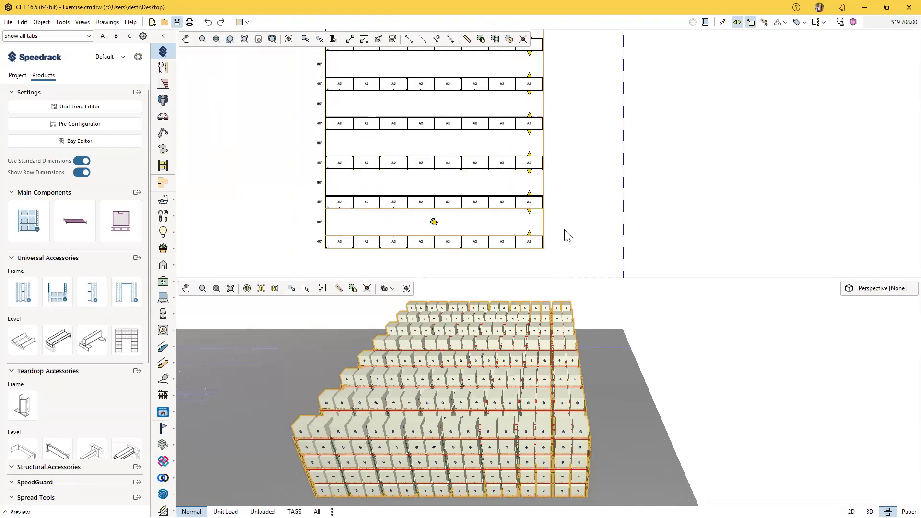
pyautogui.scroll(-3, 566, 231)
pyautogui.scroll(3, 510, 158)
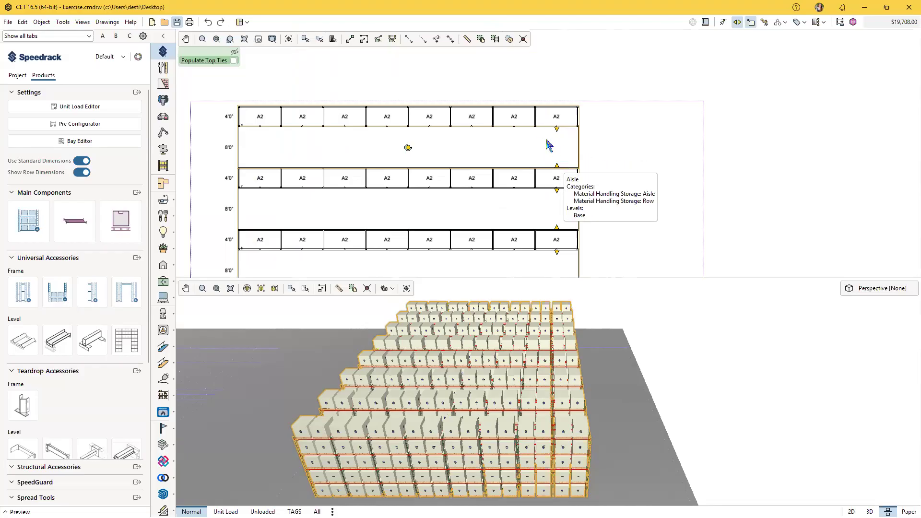
pyautogui.scroll(2, 527, 150)
pyautogui.moveTo(520, 154); pyautogui.dragTo(602, 150, button='middle')
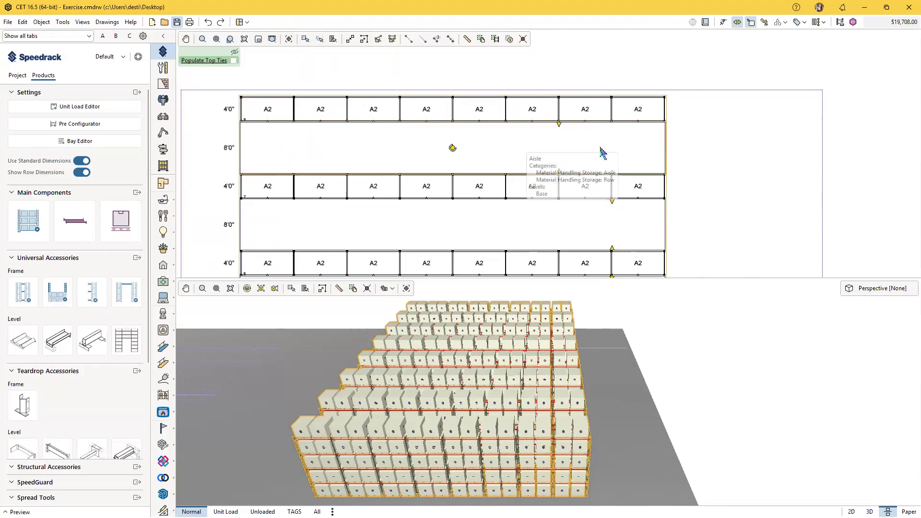
pyautogui.moveTo(536, 127)
pyautogui.mouseDown()
pyautogui.moveTo(539, 158)
pyautogui.moveTo(543, 139)
pyautogui.mouseUp()
pyautogui.click(539, 188)
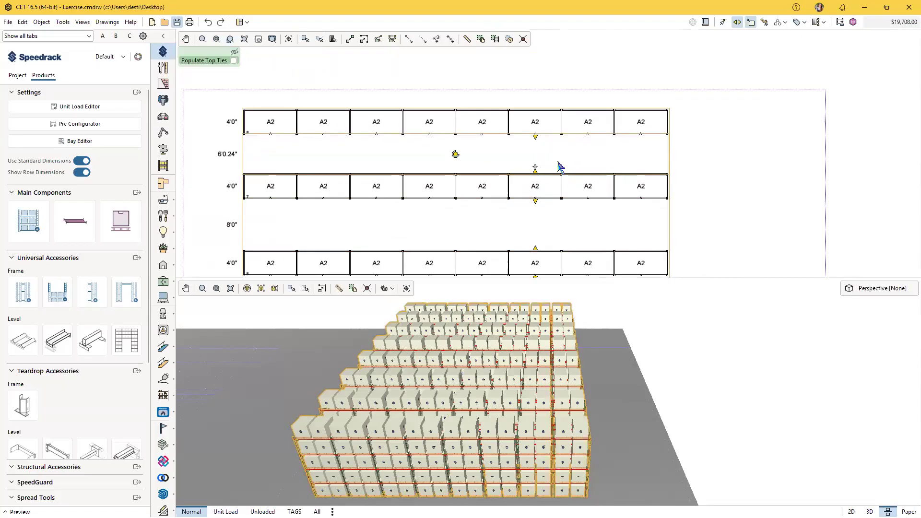
# Stretch the uppermost aisle from its lower edge and set its row width to 10'
pyautogui.moveTo(535, 173); pyautogui.dragTo(416, 206)
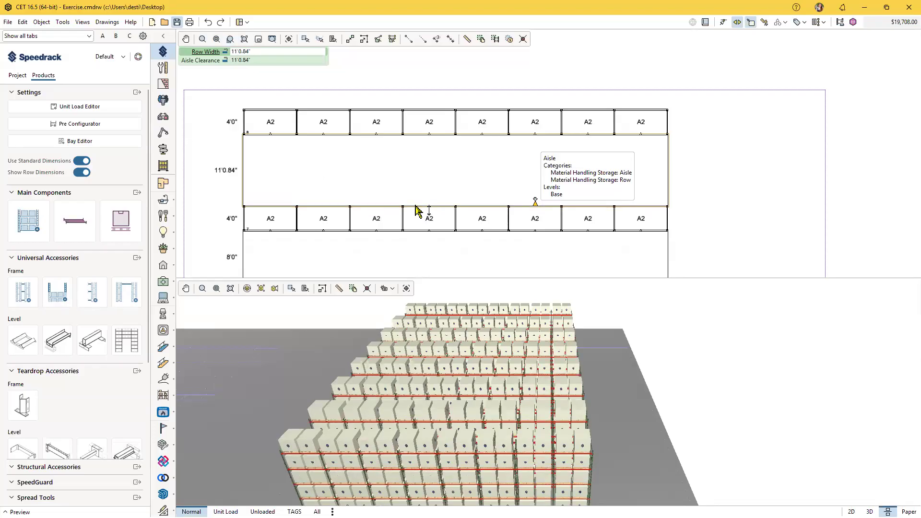
pyautogui.press('Tab')
pyautogui.press('Tab')
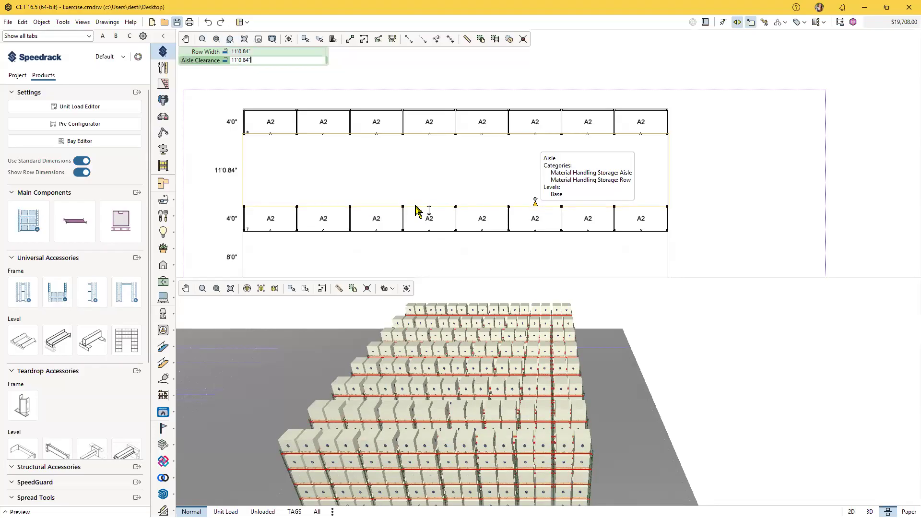
pyautogui.write('10')
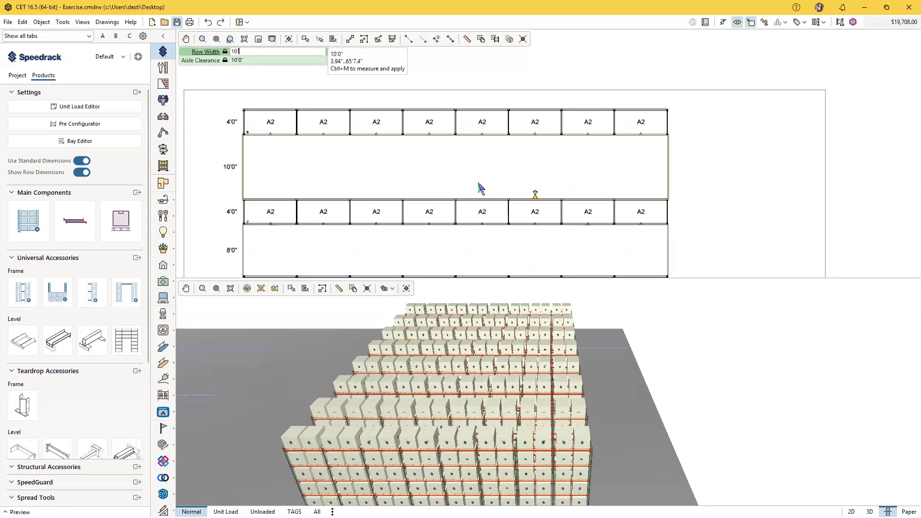
pyautogui.press('Return')
pyautogui.scroll(-5, 471, 148)
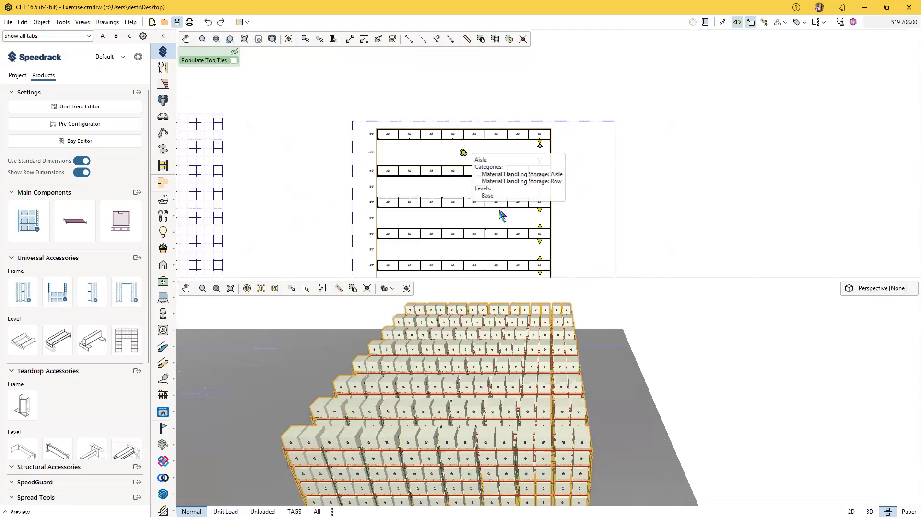
# Deselect the rack system, select the second aisle from the top, and inspect its width and stretch handles
pyautogui.moveTo(559, 238); pyautogui.dragTo(566, 150, button='middle')
pyautogui.click(578, 119)
pyautogui.moveTo(578, 119); pyautogui.dragTo(588, 154, button='middle')
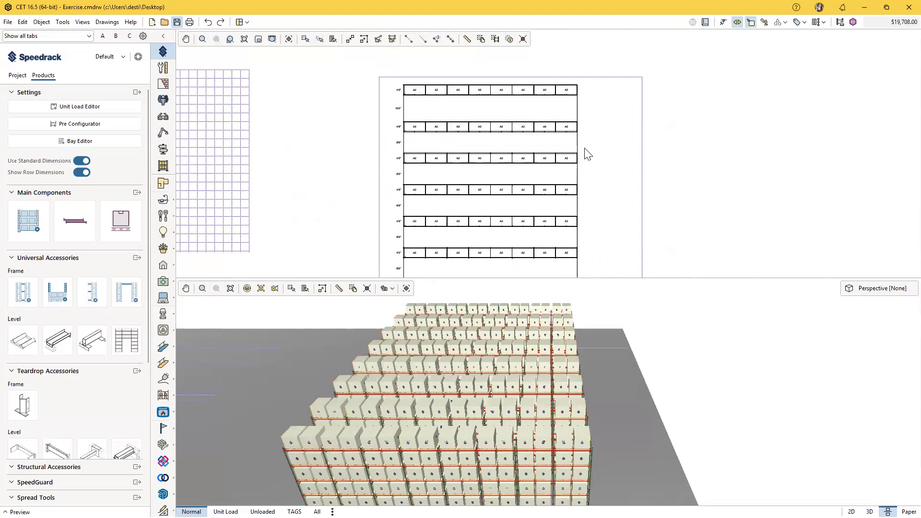
pyautogui.click(570, 148)
pyautogui.scroll(3, 569, 150)
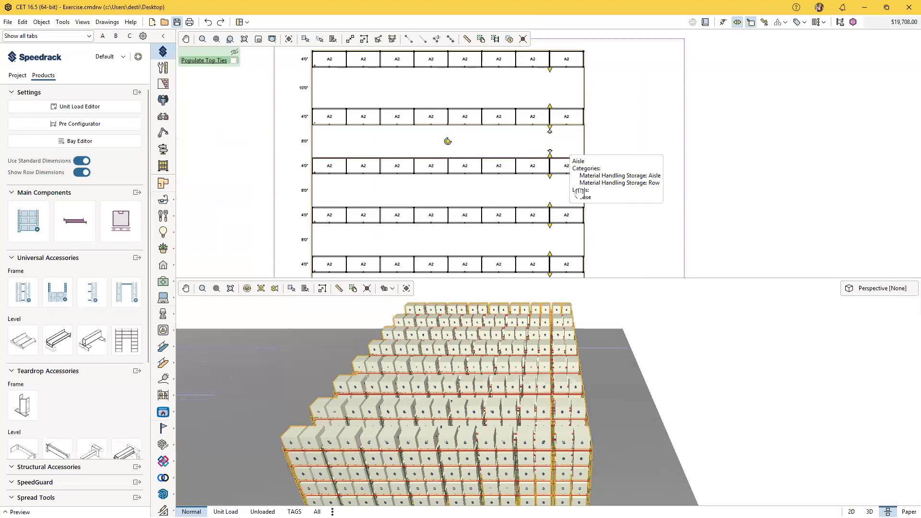
pyautogui.scroll(2, 576, 178)
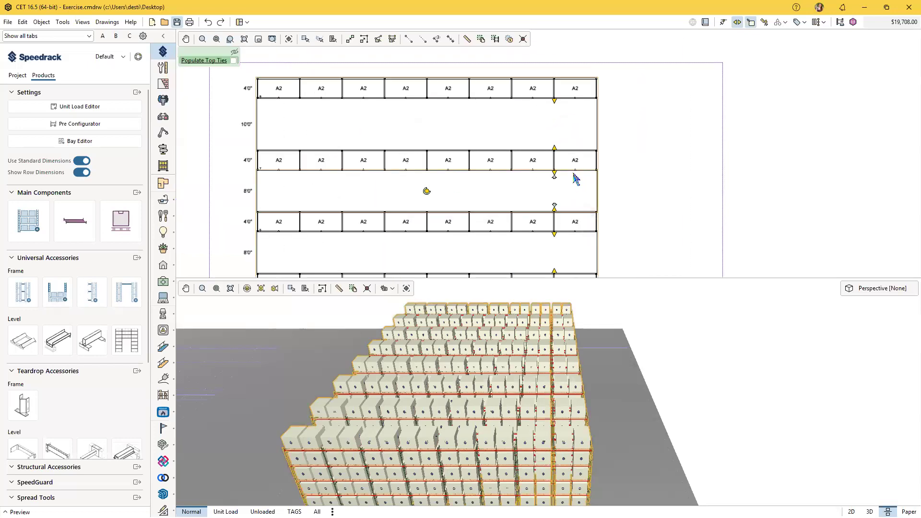
pyautogui.scroll(-2, 461, 197)
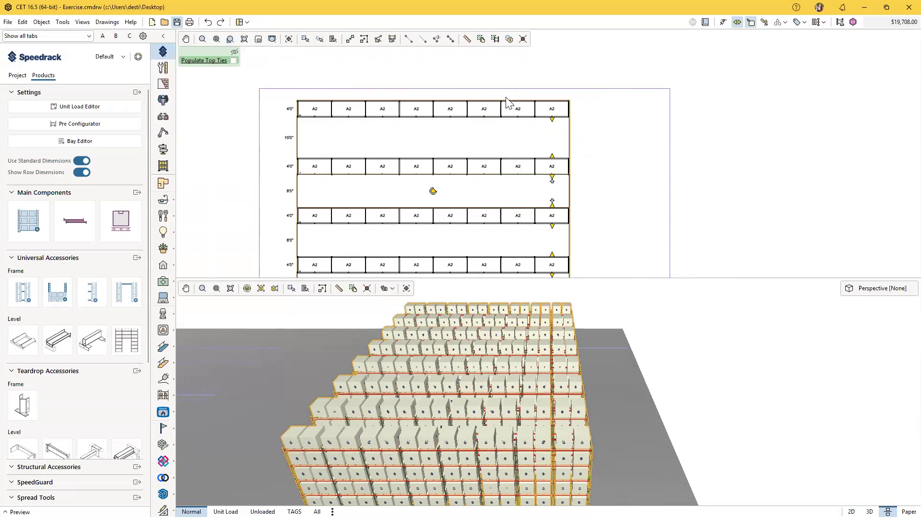
# Examine the second aisle's stretch handles and its spacing relative to the neighbouring rows across the plan
pyautogui.scroll(-2, 509, 102)
pyautogui.moveTo(502, 227); pyautogui.dragTo(479, 155, button='middle')
pyautogui.scroll(1, 481, 144)
pyautogui.moveTo(495, 185); pyautogui.dragTo(509, 217, button='middle')
pyautogui.scroll(2, 506, 174)
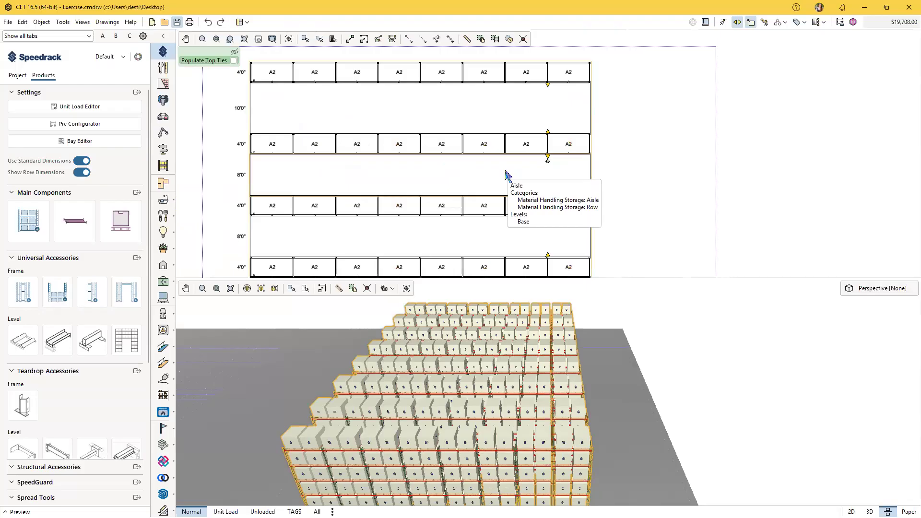
pyautogui.scroll(-2, 506, 174)
pyautogui.moveTo(455, 125)
pyautogui.mouseDown(button='middle')
pyautogui.moveTo(451, 100)
pyautogui.moveTo(455, 202)
pyautogui.moveTo(443, 126)
pyautogui.mouseUp(button='middle')
pyautogui.scroll(-2, 447, 166)
pyautogui.scroll(1, 460, 211)
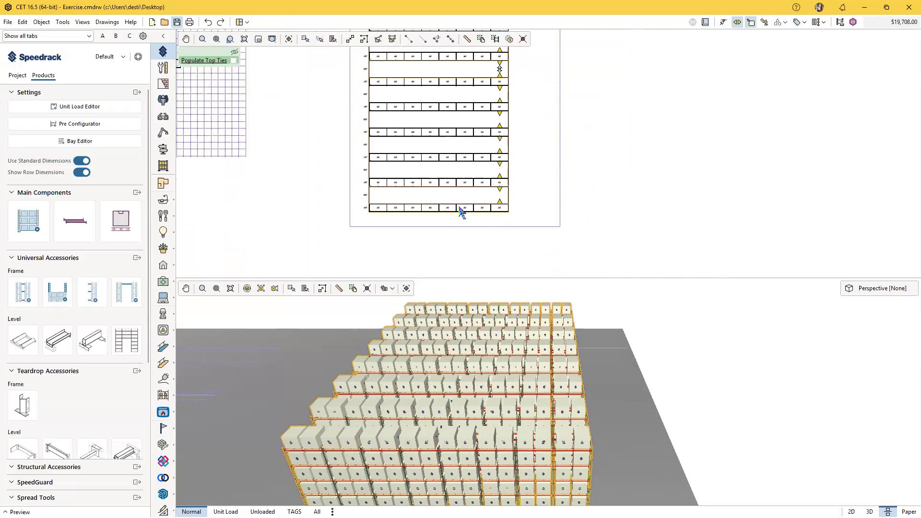
pyautogui.scroll(1, 458, 221)
pyautogui.moveTo(479, 149); pyautogui.dragTo(506, 288, button='middle')
pyautogui.moveTo(500, 168); pyautogui.dragTo(473, 191, button='middle')
pyautogui.scroll(2, 490, 182)
pyautogui.moveTo(477, 144); pyautogui.dragTo(536, 207, button='middle')
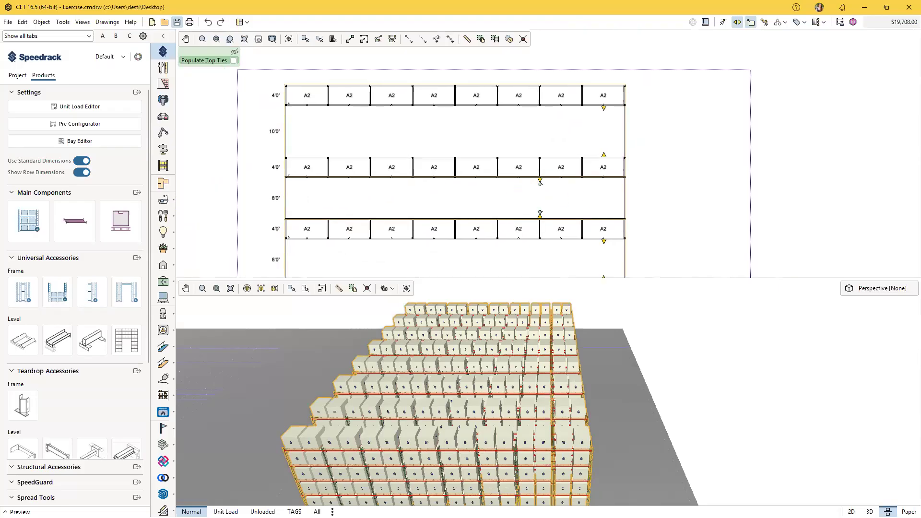
pyautogui.scroll(-1, 387, 191)
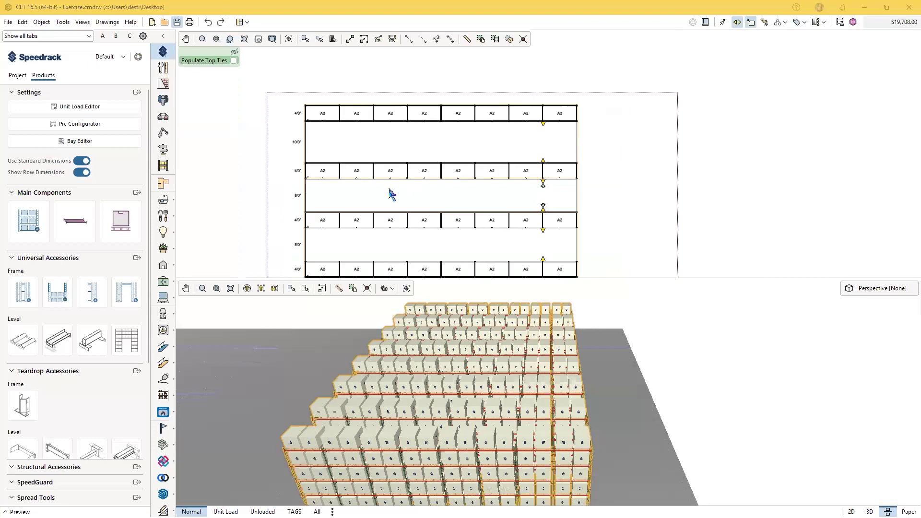
pyautogui.scroll(1, 391, 193)
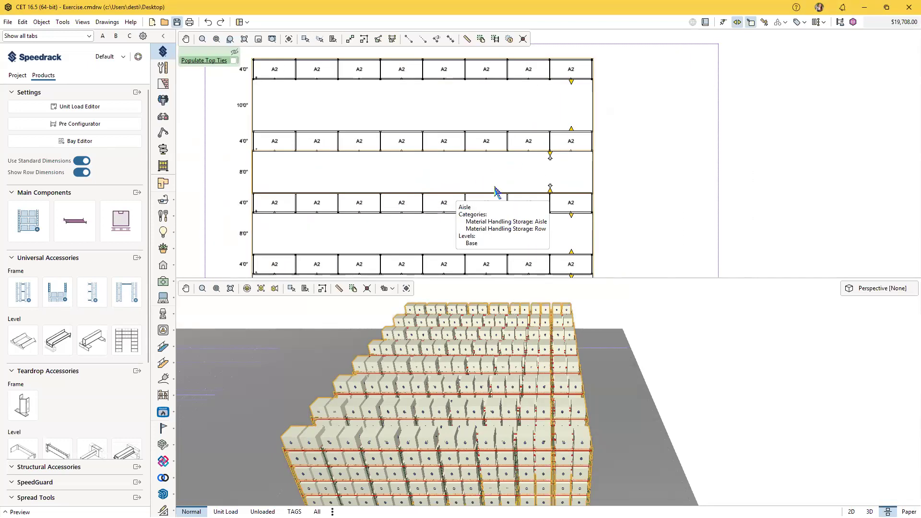
# Stretch the second aisle from the top by its lower edge to about 9' wide and clear the selection
pyautogui.moveTo(496, 184); pyautogui.dragTo(530, 136, button='middle')
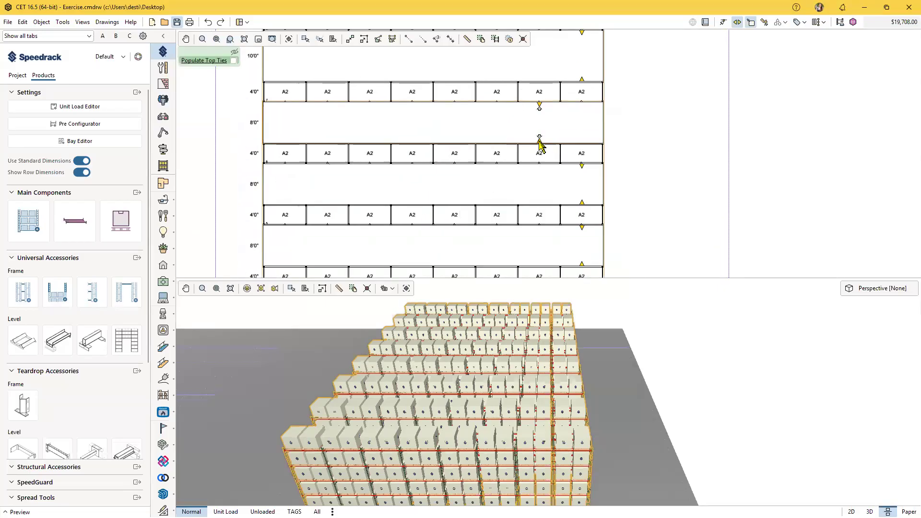
pyautogui.moveTo(541, 161)
pyautogui.mouseDown()
pyautogui.moveTo(541, 170)
pyautogui.moveTo(546, 162)
pyautogui.mouseUp()
pyautogui.press('Return')
pyautogui.scroll(-2, 628, 154)
pyautogui.moveTo(590, 159); pyautogui.dragTo(528, 101, button='middle')
pyautogui.scroll(-2, 571, 146)
pyautogui.click(568, 139)
pyautogui.click(529, 84)
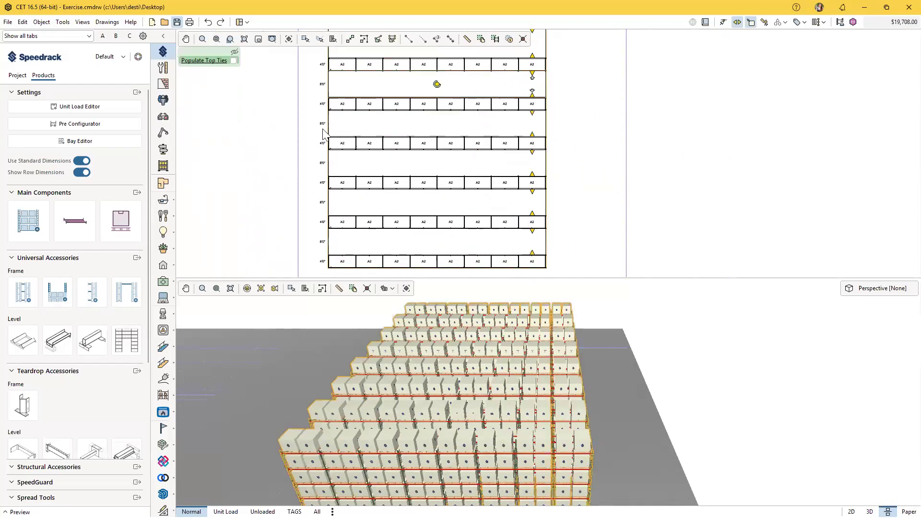
pyautogui.rightClick(341, 258)
pyautogui.press('Escape')
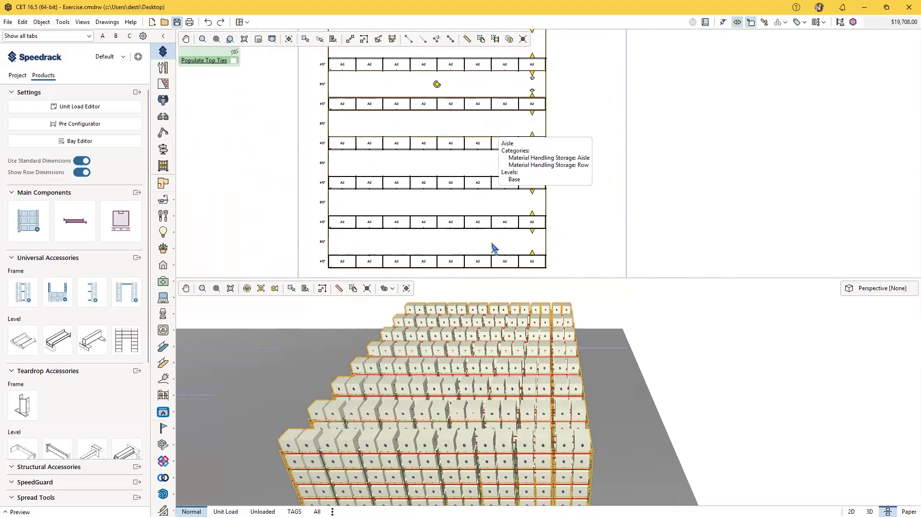
pyautogui.click(486, 200)
# Select the complete lowest row of the rack system in plan and delete it
pyautogui.scroll(-3, 482, 187)
pyautogui.moveTo(490, 161)
pyautogui.mouseDown(button='middle')
pyautogui.moveTo(479, 231)
pyautogui.moveTo(479, 160)
pyautogui.moveTo(483, 175)
pyautogui.mouseUp(button='middle')
pyautogui.scroll(3, 461, 239)
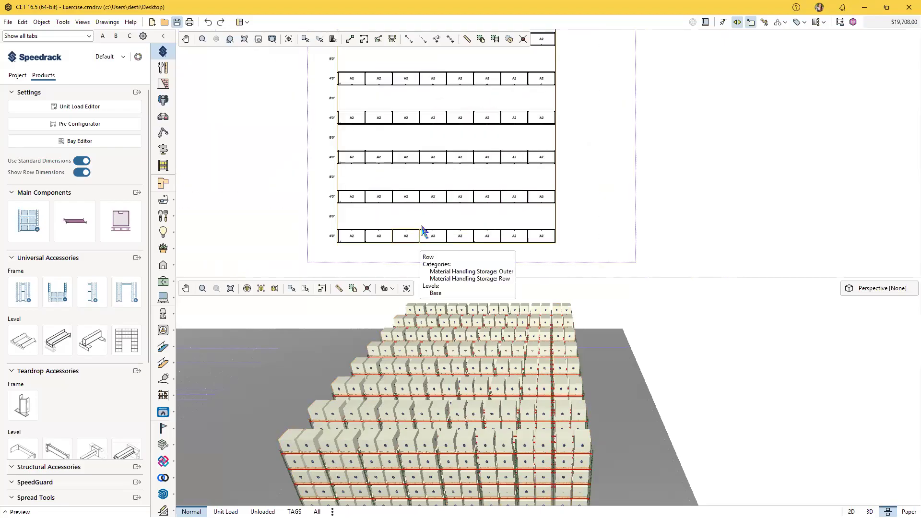
pyautogui.moveTo(487, 238); pyautogui.dragTo(525, 246, button='middle')
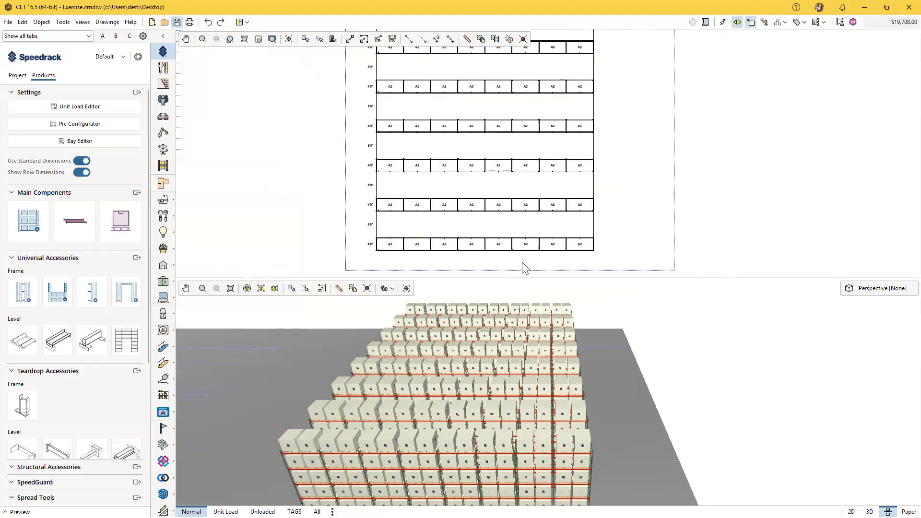
pyautogui.scroll(3, 523, 268)
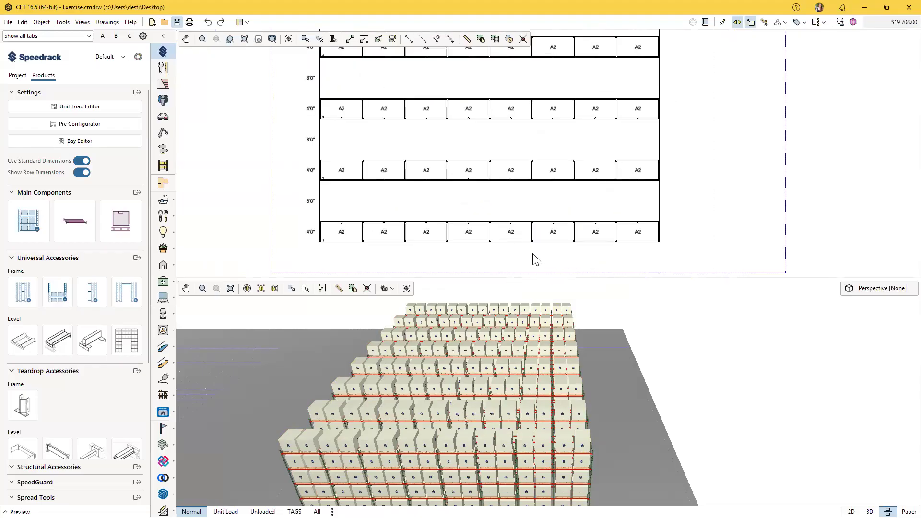
pyautogui.scroll(-3, 533, 252)
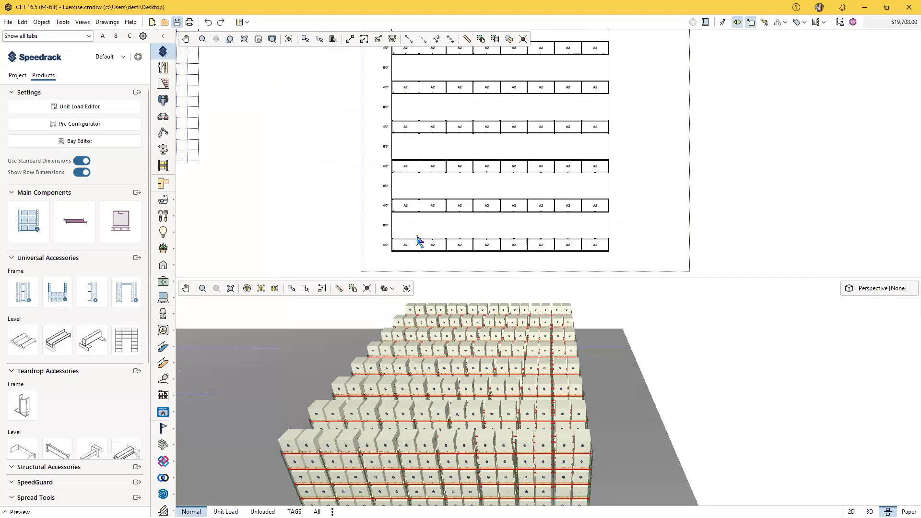
pyautogui.moveTo(579, 258); pyautogui.dragTo(528, 245, button='middle')
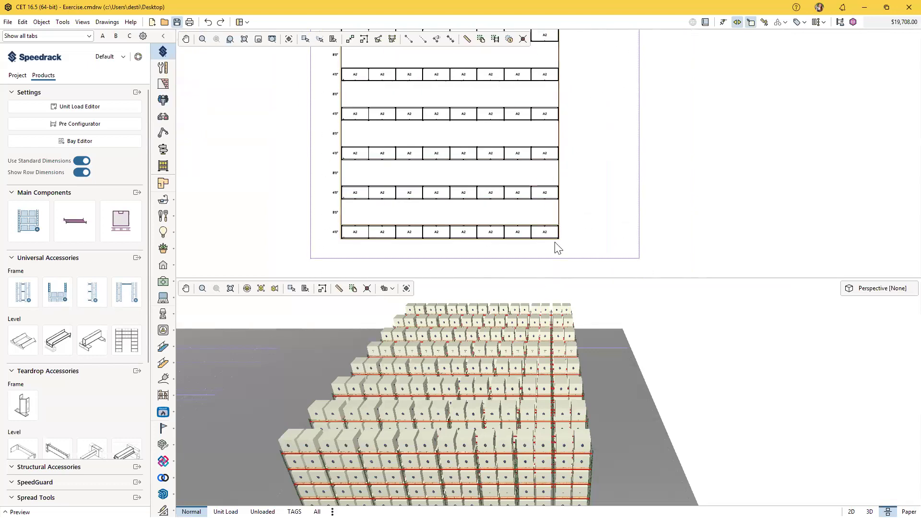
pyautogui.moveTo(580, 263); pyautogui.dragTo(591, 245, button='middle')
pyautogui.scroll(1, 590, 246)
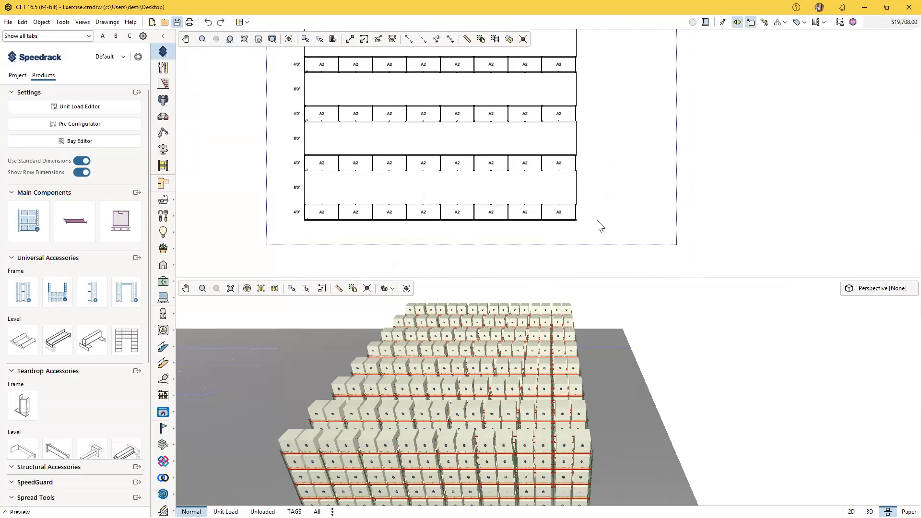
pyautogui.moveTo(600, 226); pyautogui.dragTo(638, 231, button='middle')
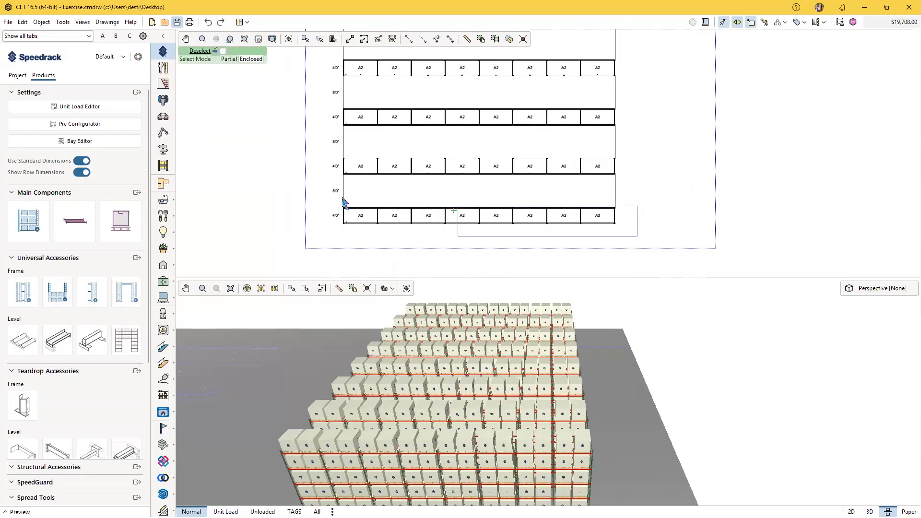
pyautogui.click(349, 215)
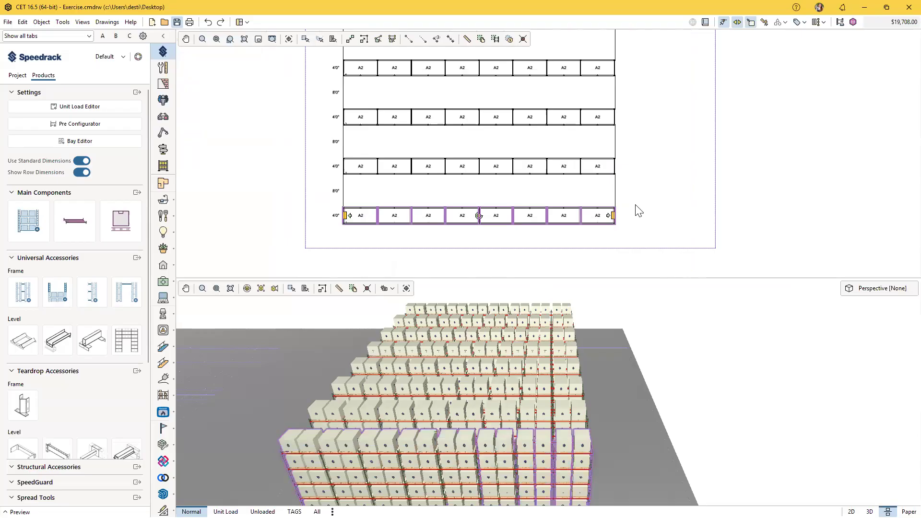
pyautogui.press('Delete')
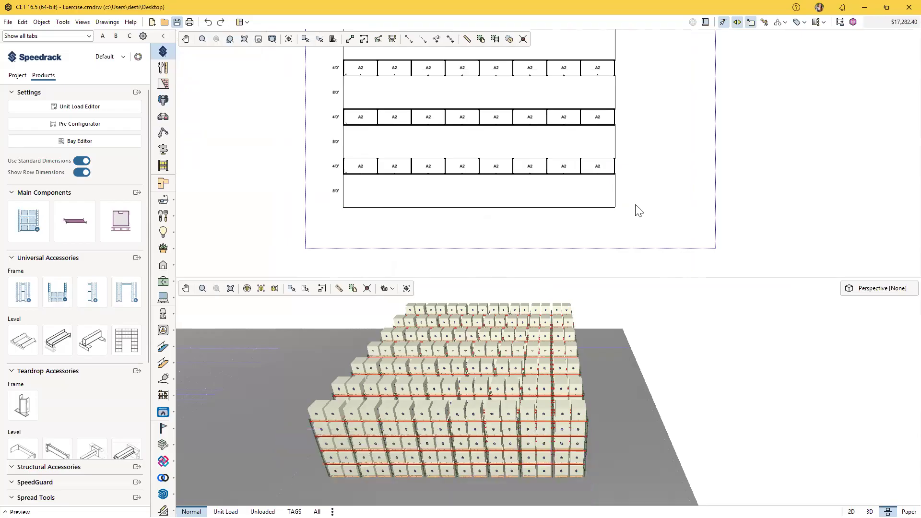
# Delete the leftover 8' aisle below the last remaining row
pyautogui.click(578, 199)
pyautogui.press('Delete')
pyautogui.moveTo(570, 466); pyautogui.dragTo(597, 388, button='middle')
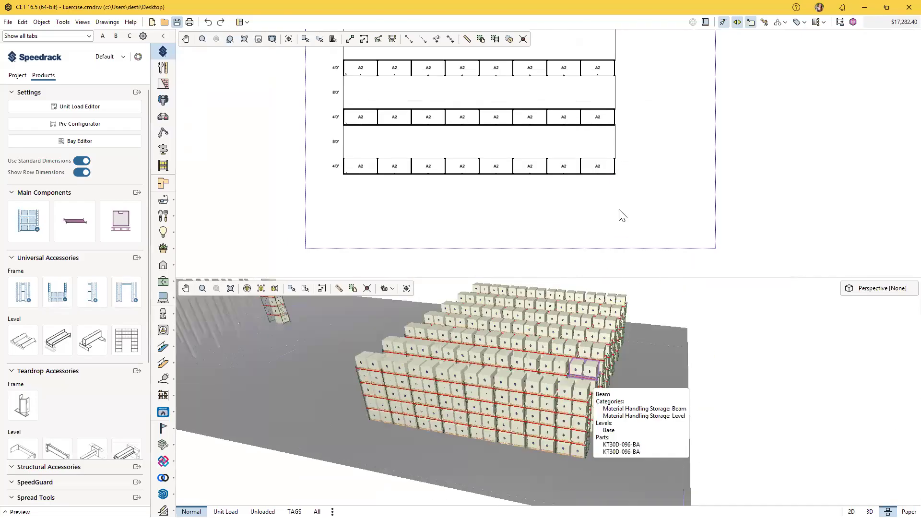
pyautogui.scroll(-4, 619, 212)
pyautogui.moveTo(629, 189); pyautogui.dragTo(603, 246, button='middle')
pyautogui.scroll(2, 585, 243)
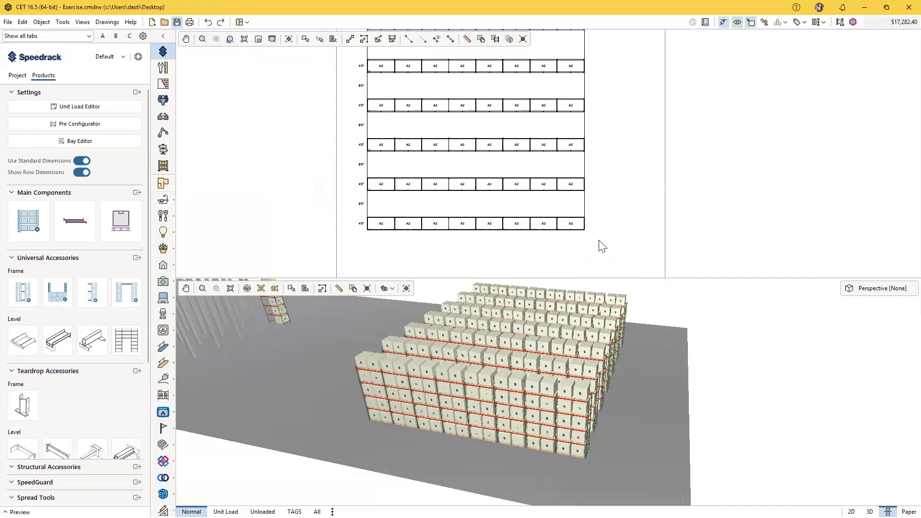
pyautogui.click(43, 224)
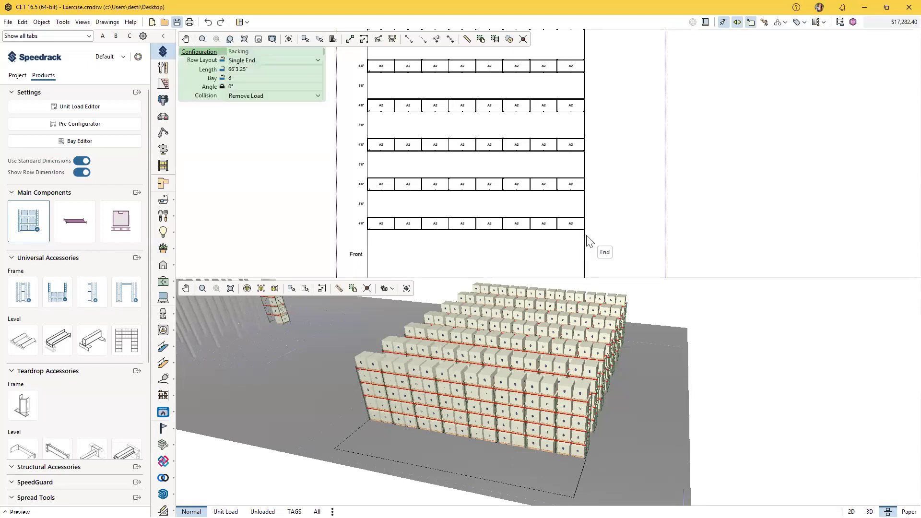
pyautogui.scroll(-3, 591, 243)
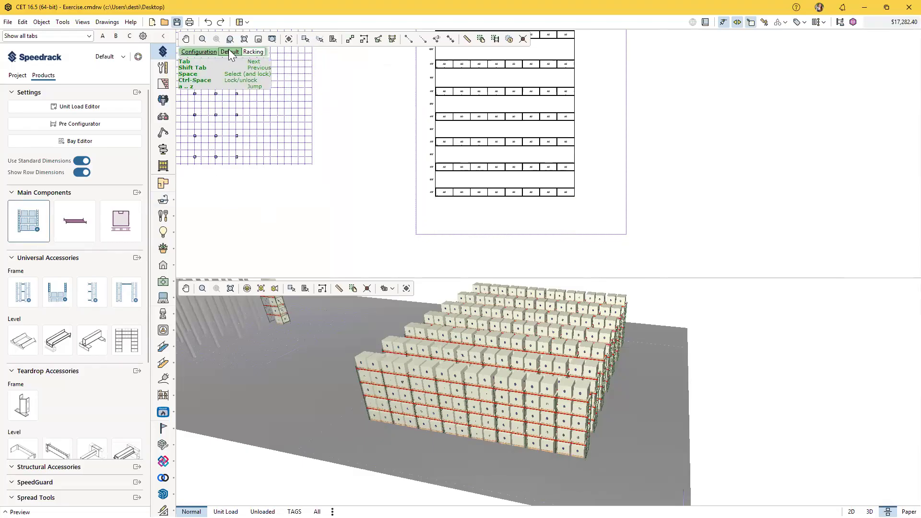
# Examine the open floor below the last row and the remaining rows and aisles in plan and 3D
pyautogui.scroll(2, 434, 204)
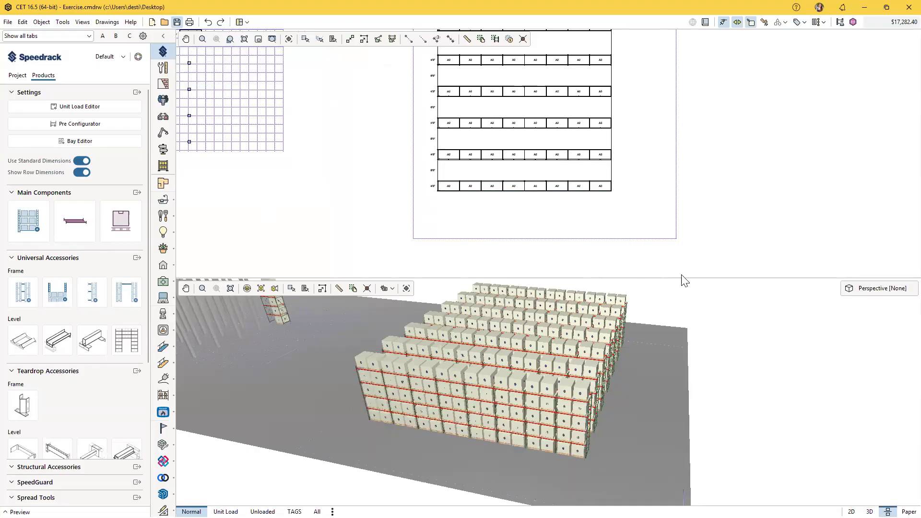
pyautogui.scroll(5, 588, 212)
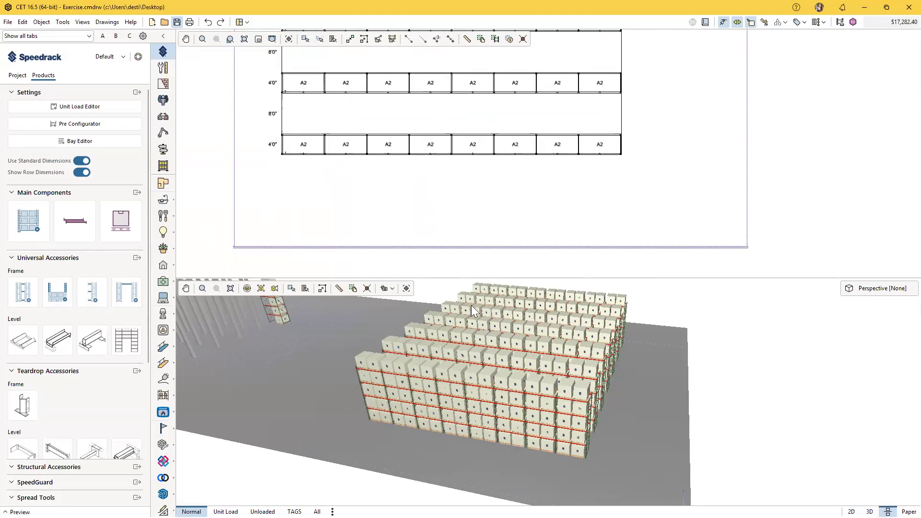
pyautogui.scroll(5, 401, 463)
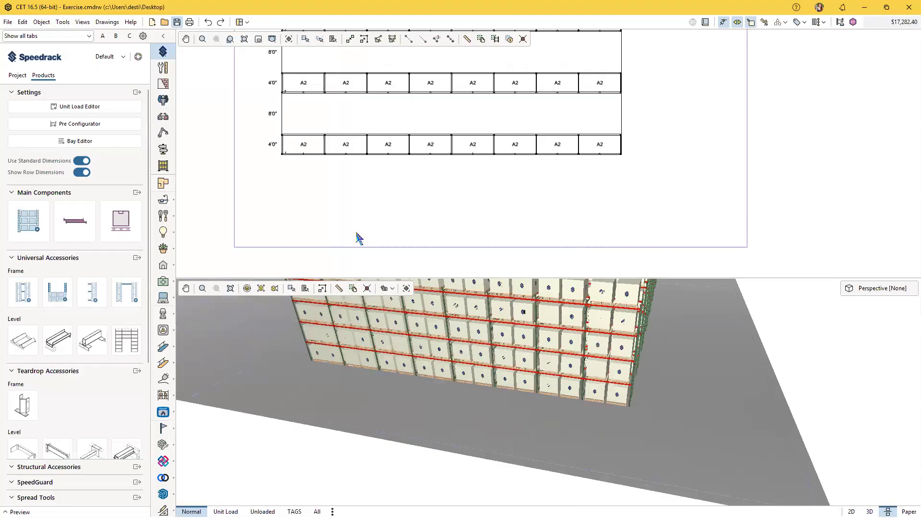
pyautogui.scroll(-5, 451, 216)
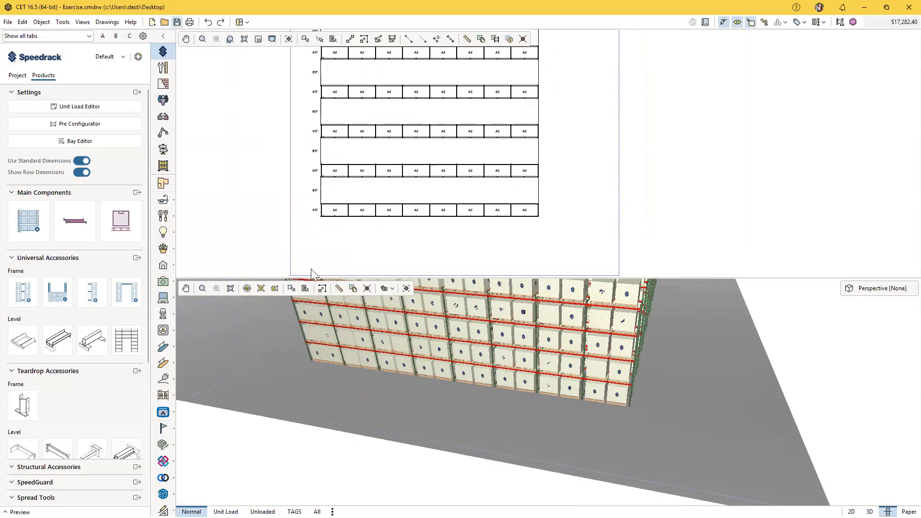
pyautogui.scroll(-2, 524, 230)
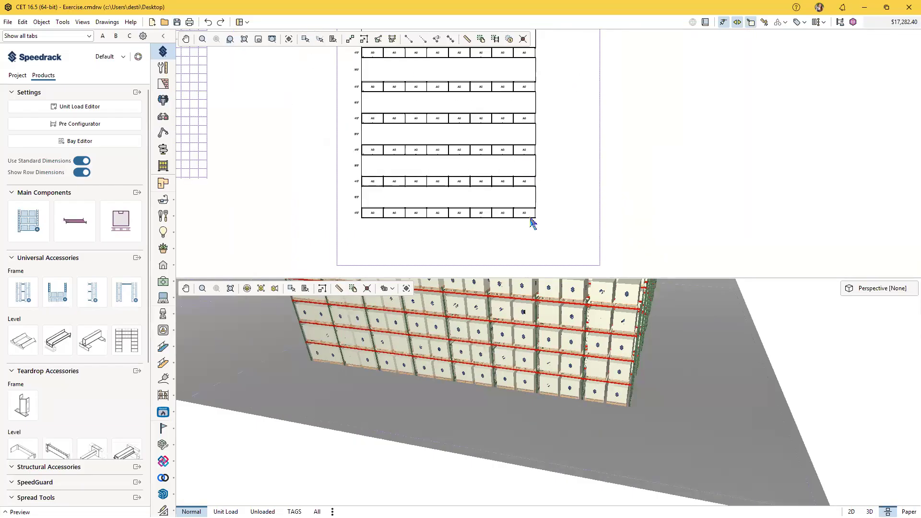
pyautogui.moveTo(500, 233); pyautogui.dragTo(484, 229, button='middle')
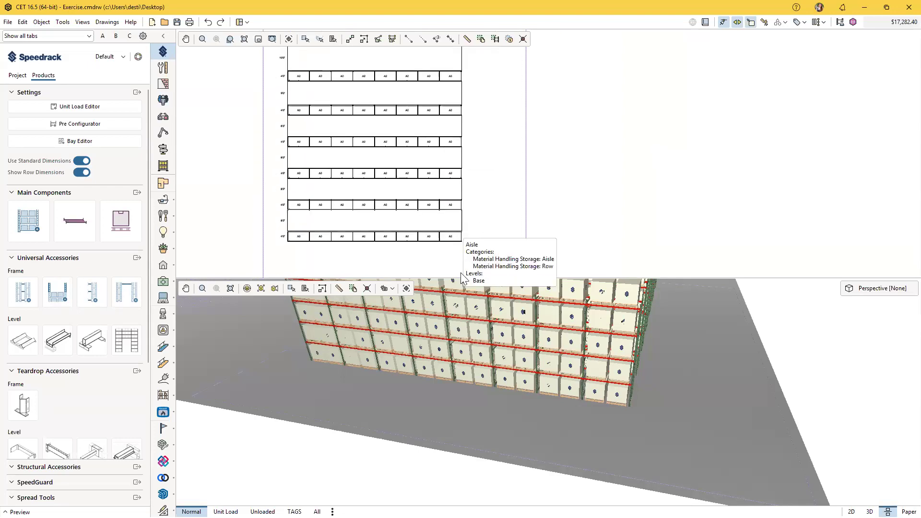
pyautogui.scroll(2, 425, 254)
pyautogui.moveTo(471, 254); pyautogui.dragTo(520, 250, button='middle')
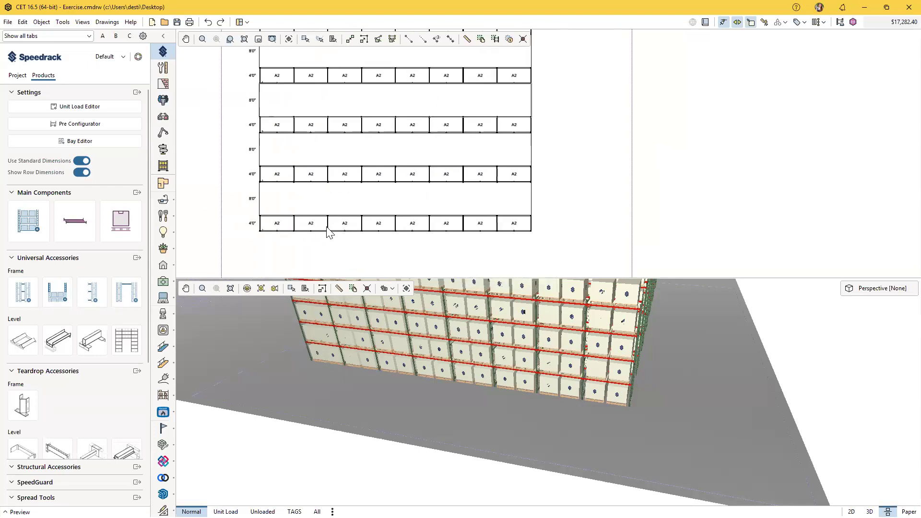
pyautogui.scroll(-3, 526, 391)
pyautogui.moveTo(542, 407); pyautogui.dragTo(527, 476, button='middle')
pyautogui.scroll(2, 552, 433)
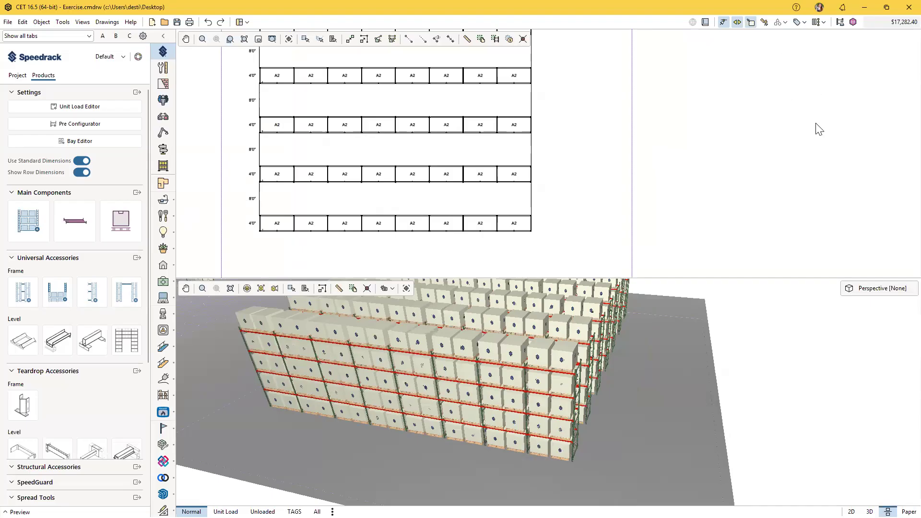
pyautogui.scroll(-3, 699, 381)
pyautogui.scroll(3, 691, 384)
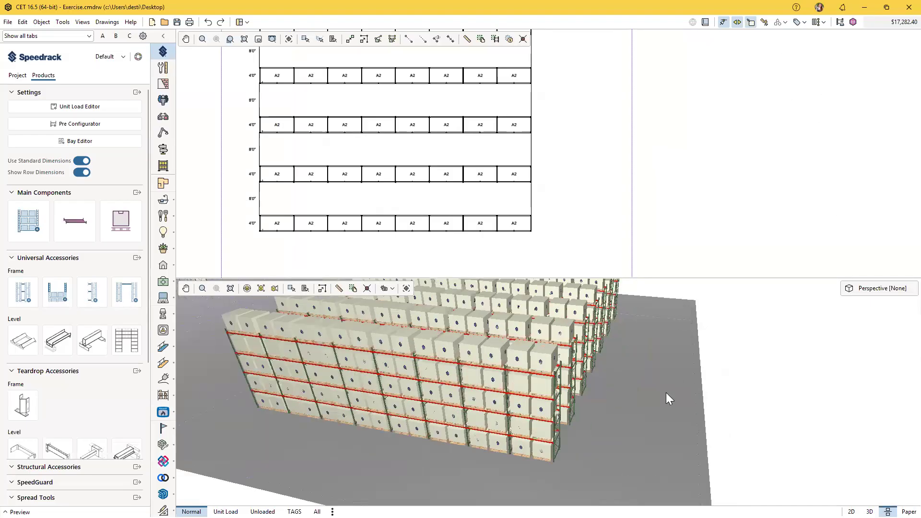
pyautogui.moveTo(677, 387); pyautogui.dragTo(659, 414, button='middle')
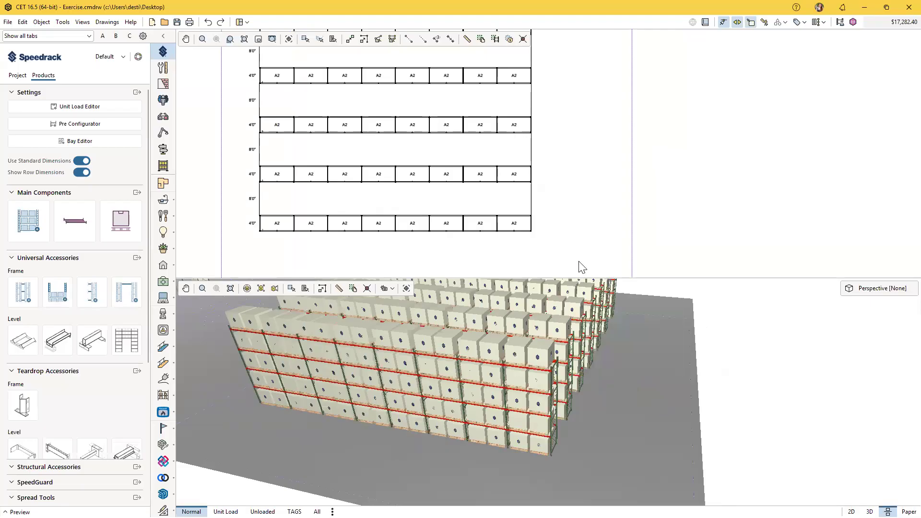
pyautogui.scroll(-1, 565, 248)
pyautogui.scroll(3, 565, 248)
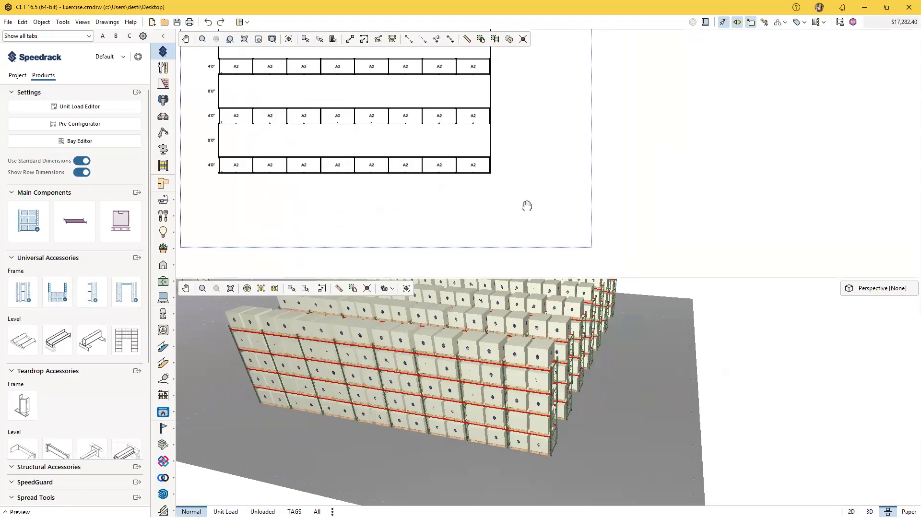
pyautogui.moveTo(588, 211); pyautogui.dragTo(597, 222, button='middle')
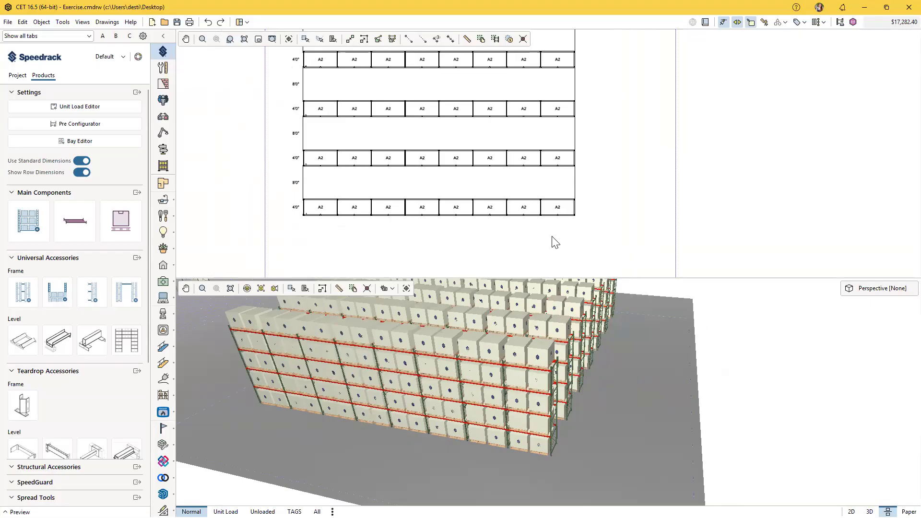
pyautogui.moveTo(555, 247); pyautogui.dragTo(539, 221, button='middle')
pyautogui.scroll(-3, 542, 240)
pyautogui.moveTo(522, 250); pyautogui.dragTo(523, 250, button='middle')
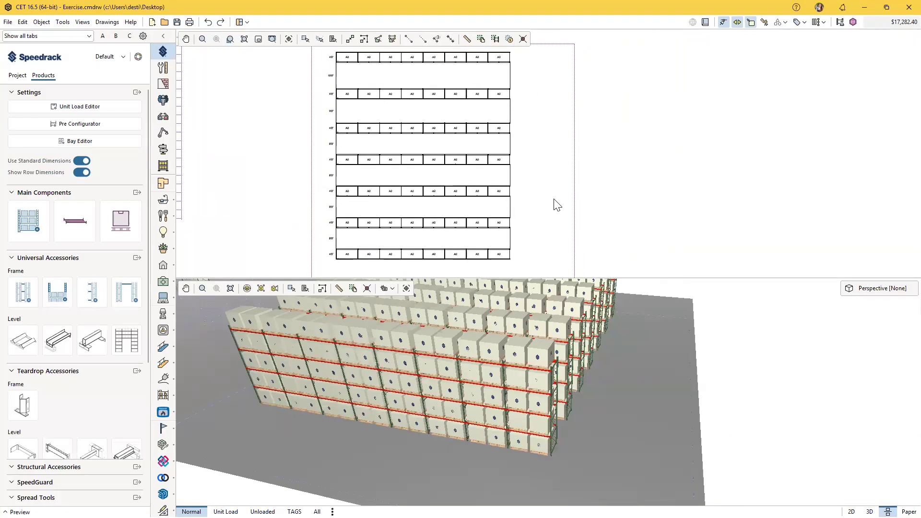
pyautogui.moveTo(507, 147); pyautogui.dragTo(492, 143, button='middle')
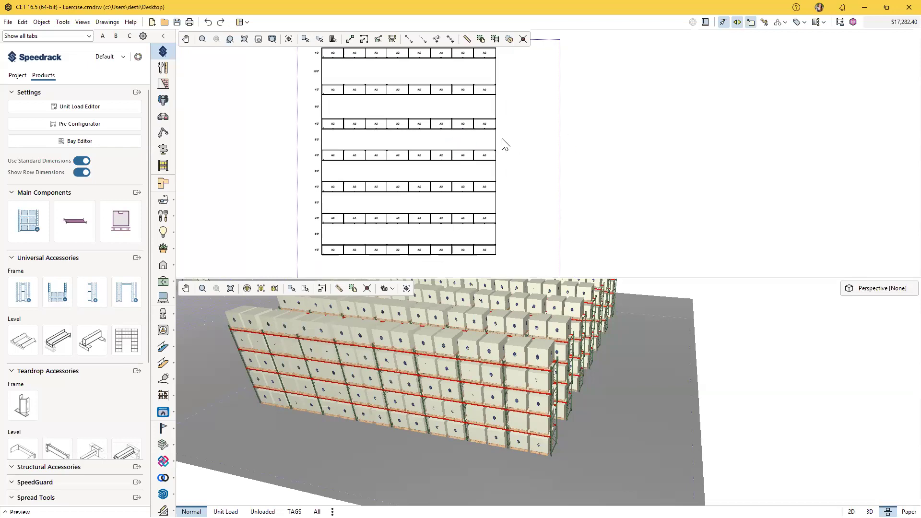
pyautogui.moveTo(543, 242); pyautogui.dragTo(547, 206, button='middle')
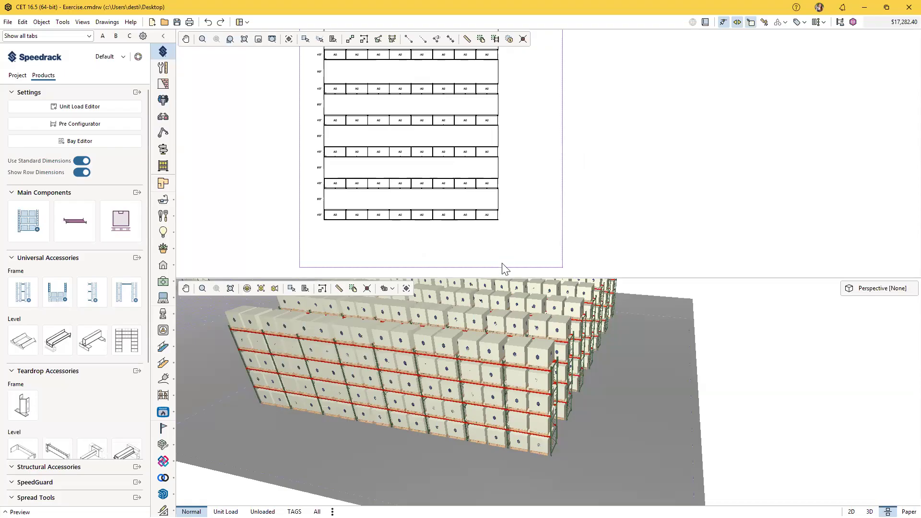
pyautogui.scroll(2, 494, 248)
pyautogui.click(491, 195)
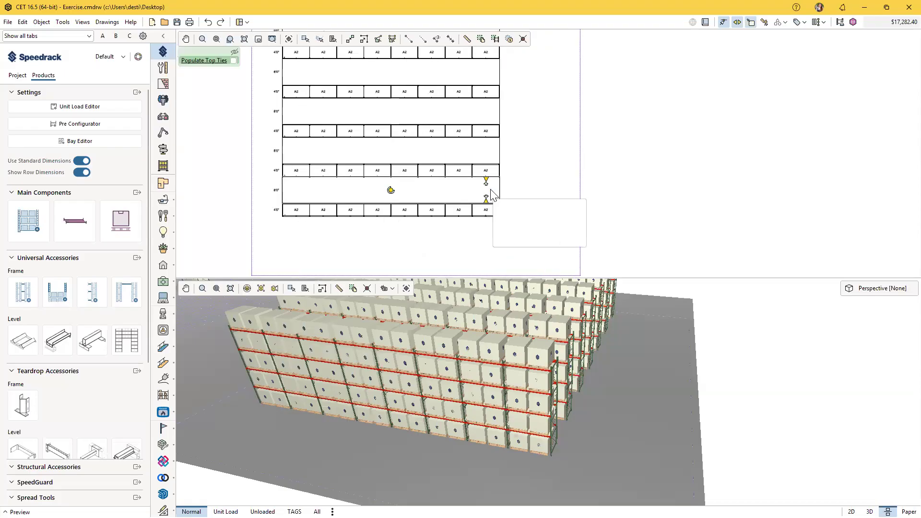
pyautogui.moveTo(528, 228); pyautogui.dragTo(545, 242, button='middle')
pyautogui.click(548, 244)
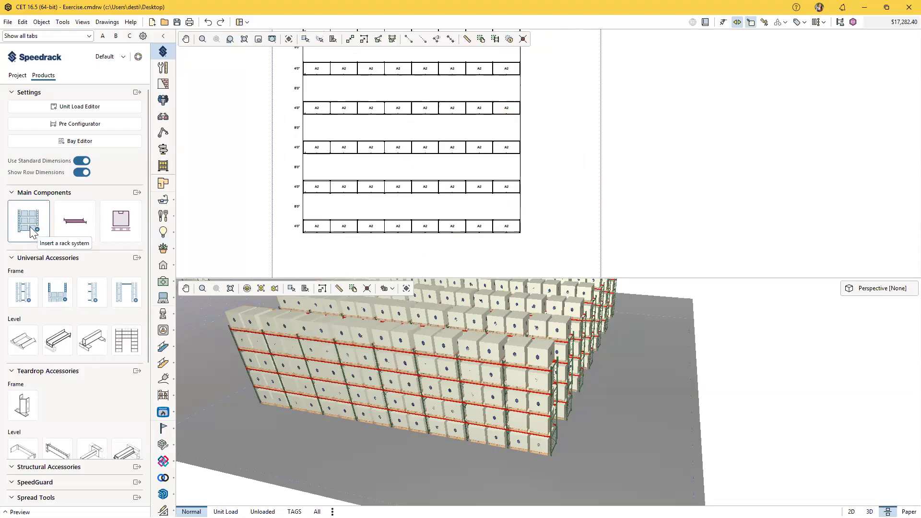
pyautogui.moveTo(558, 242)
pyautogui.mouseDown(button='middle')
pyautogui.moveTo(569, 210)
pyautogui.moveTo(560, 225)
pyautogui.mouseUp(button='middle')
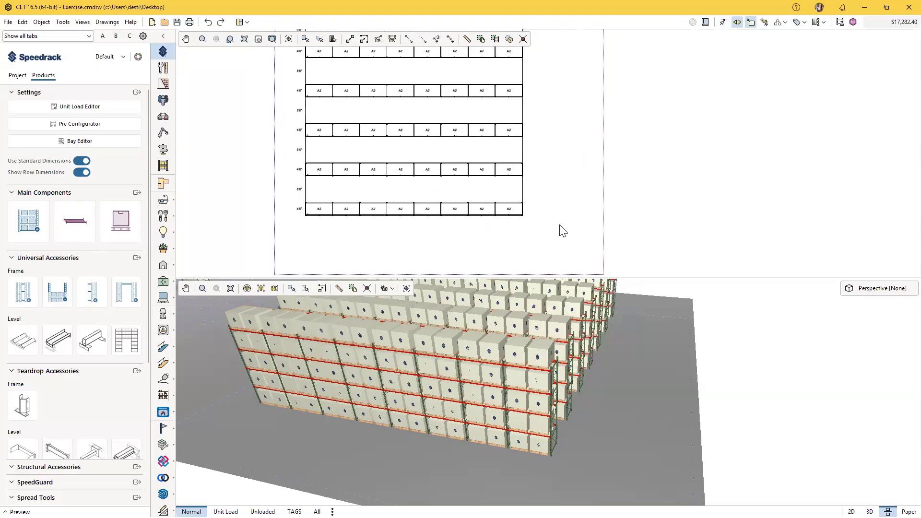
pyautogui.moveTo(553, 227); pyautogui.dragTo(549, 249, button='middle')
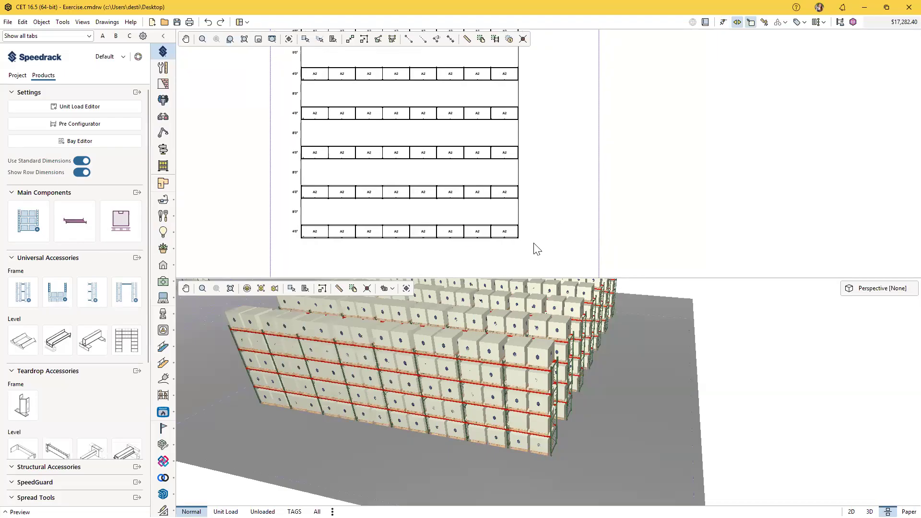
# Select the right-end bay of the lowest row and stretch its height down to 15' in 3D
pyautogui.scroll(2, 536, 249)
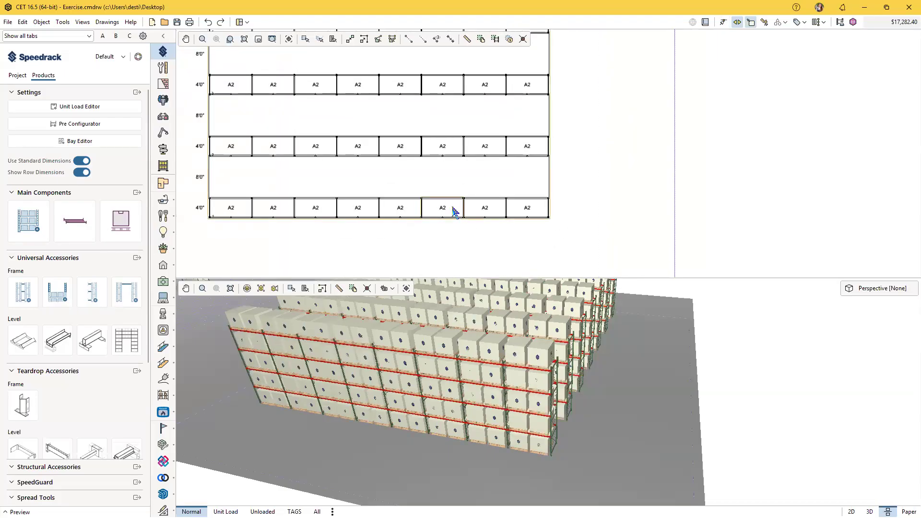
pyautogui.press('ctrl')
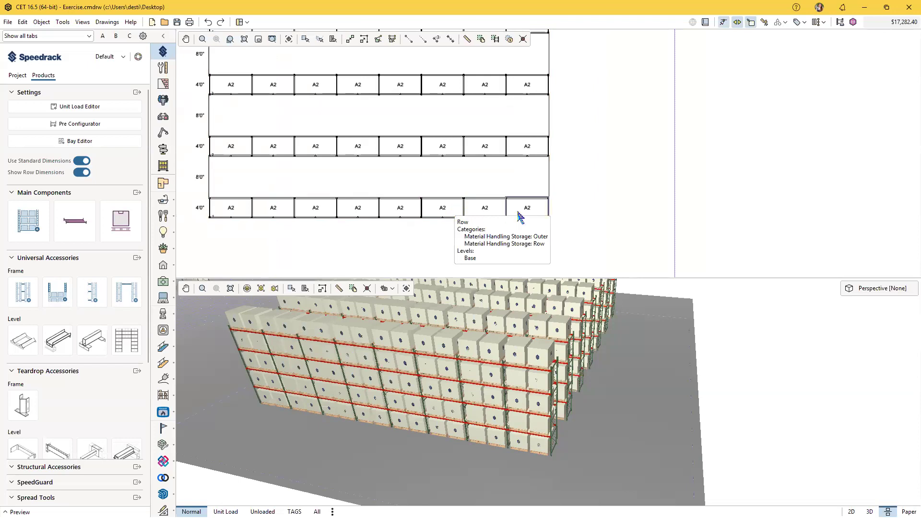
pyautogui.click(522, 213)
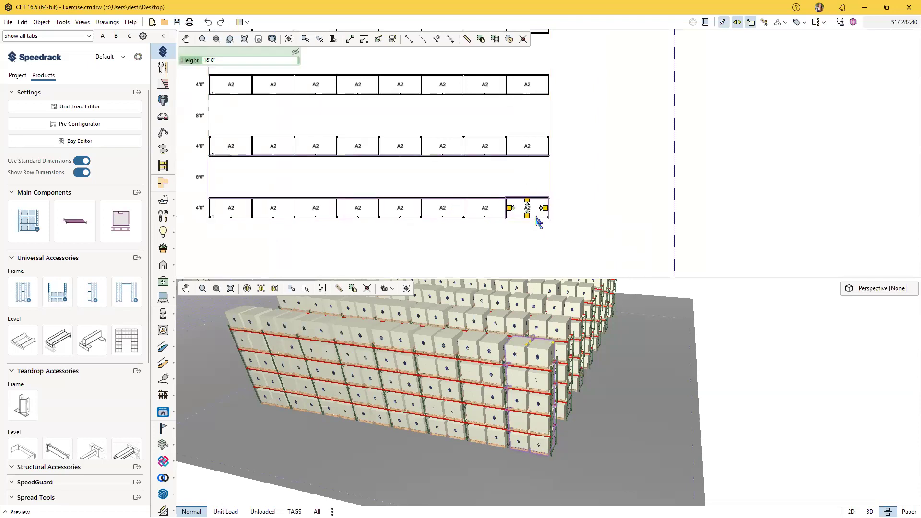
pyautogui.scroll(2, 537, 220)
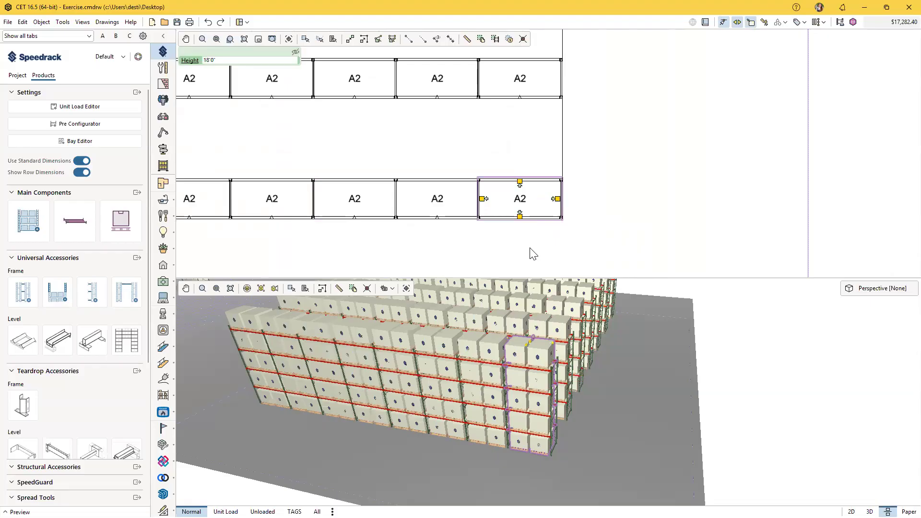
pyautogui.scroll(2, 525, 381)
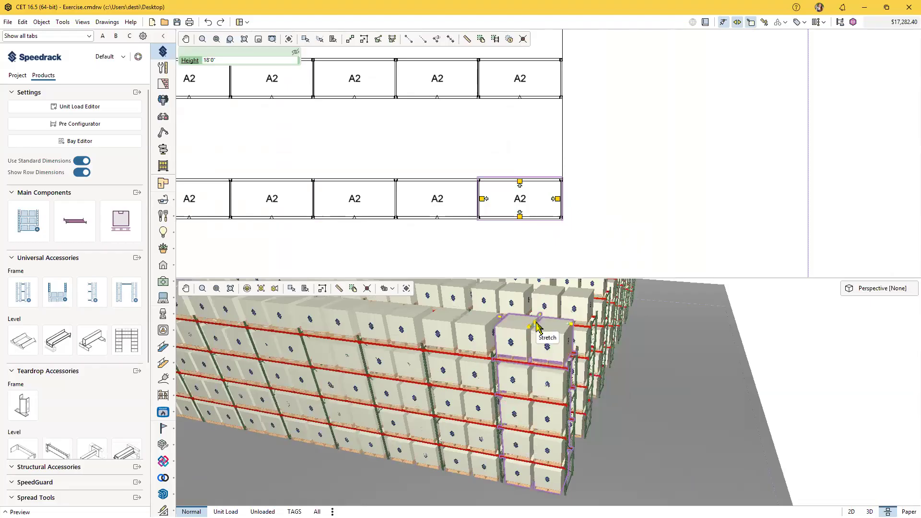
pyautogui.scroll(2, 536, 326)
pyautogui.scroll(1, 511, 319)
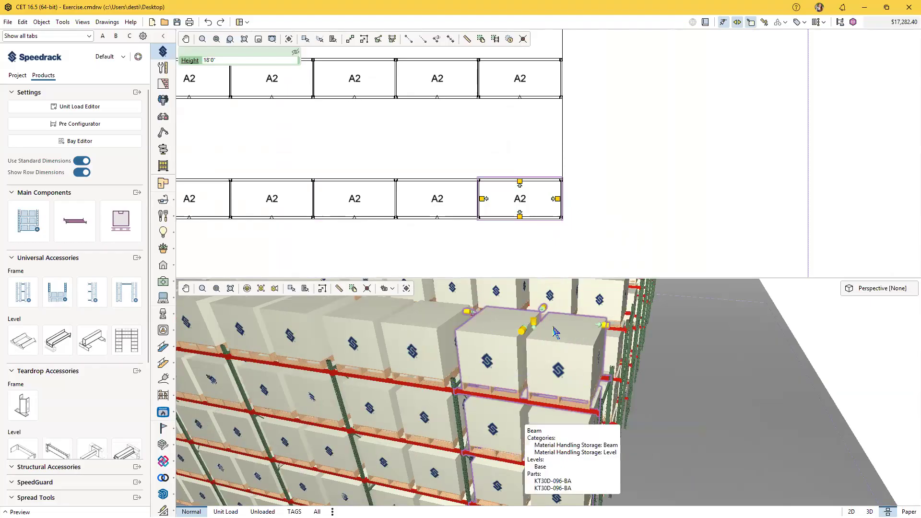
pyautogui.moveTo(533, 322)
pyautogui.mouseDown(button='middle')
pyautogui.moveTo(489, 325)
pyautogui.moveTo(530, 323)
pyautogui.mouseUp(button='middle')
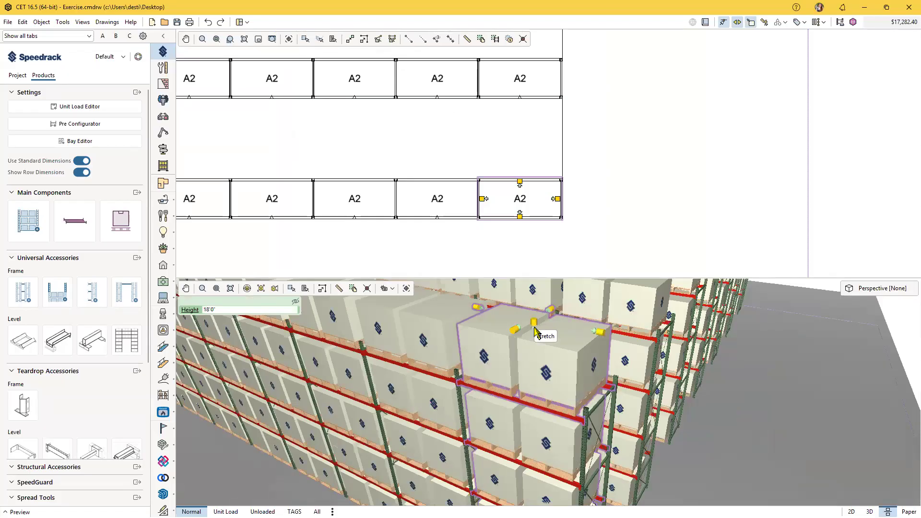
pyautogui.click(535, 328)
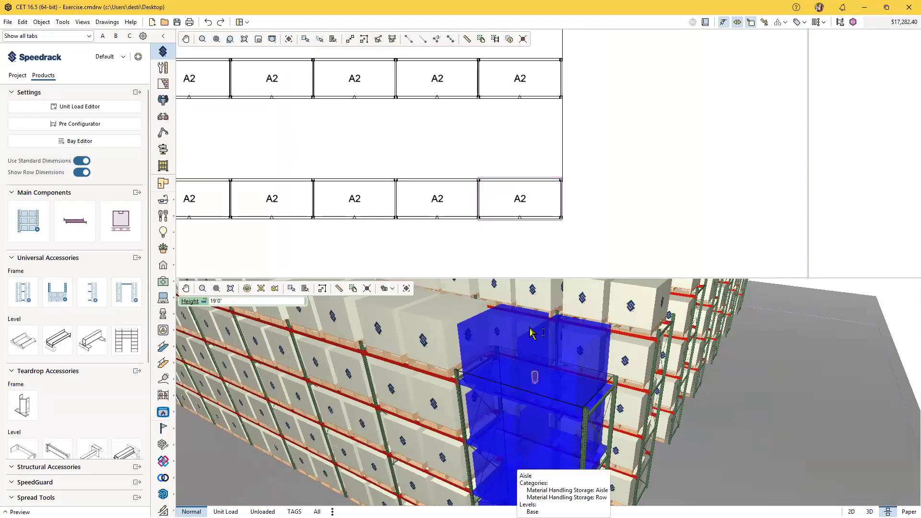
pyautogui.click(515, 386)
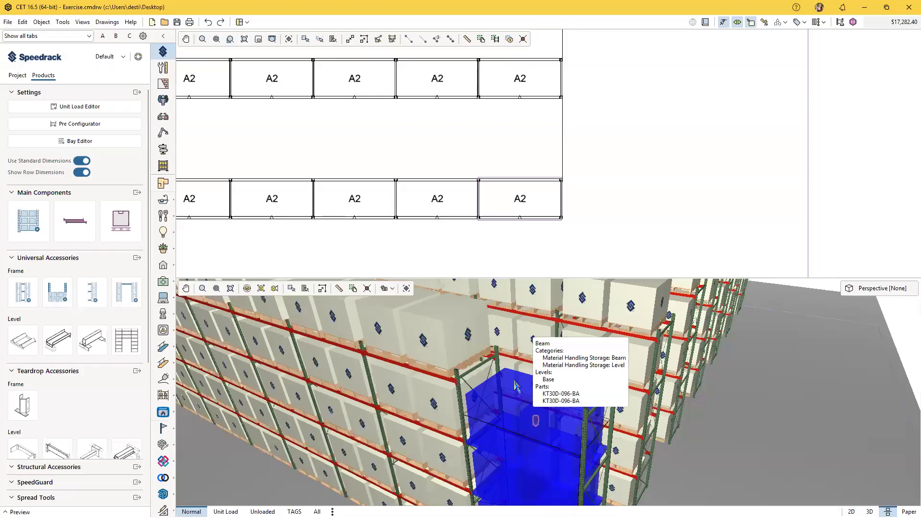
pyautogui.click(515, 385)
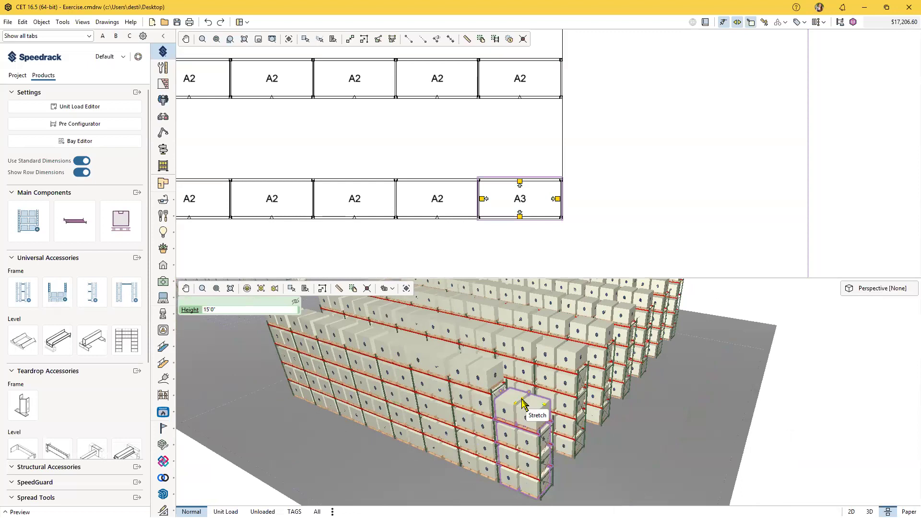
# Stretch the lowest row's right-end bay upward in 3D above its neighbouring bays and clear the selection
pyautogui.click(523, 403)
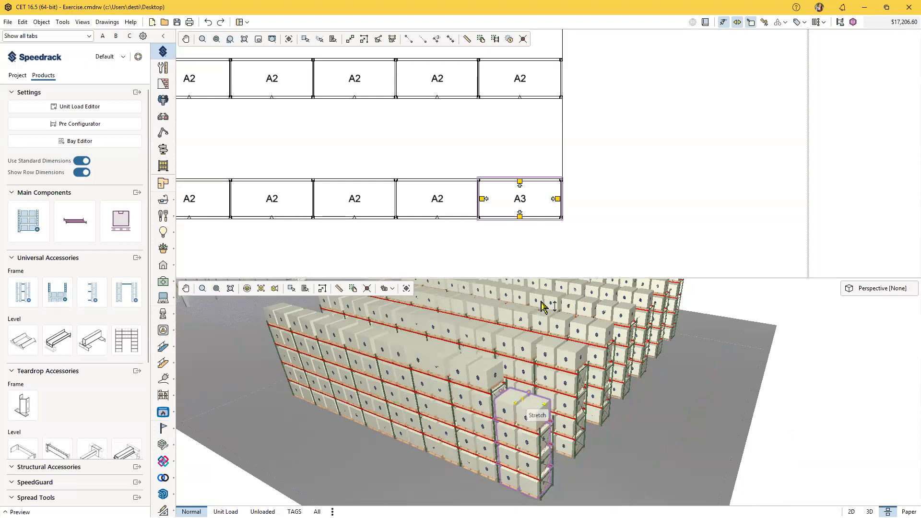
pyautogui.click(593, 454)
pyautogui.moveTo(522, 465); pyautogui.dragTo(527, 401, button='middle')
pyautogui.click(530, 343)
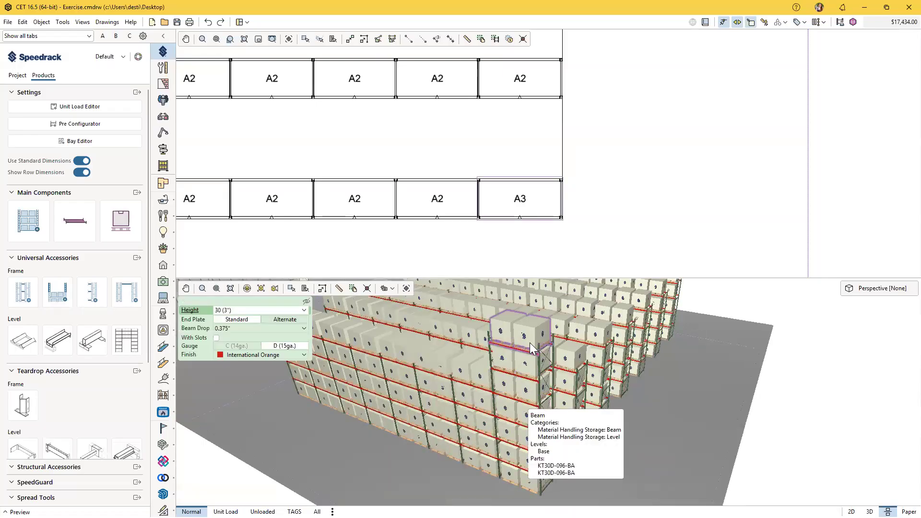
pyautogui.click(518, 244)
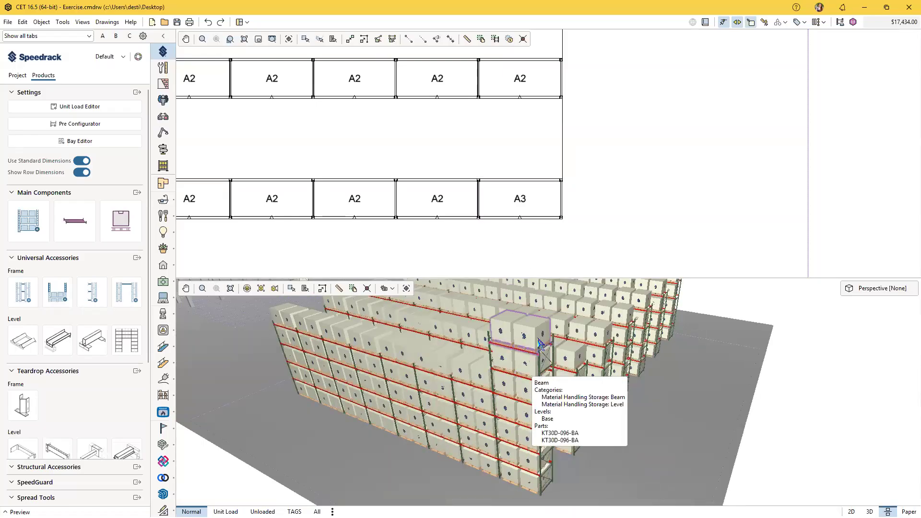
# Stretch the second bay from the right end of the lowest row down by one load level in 3D
pyautogui.scroll(-2, 516, 262)
pyautogui.scroll(2, 515, 261)
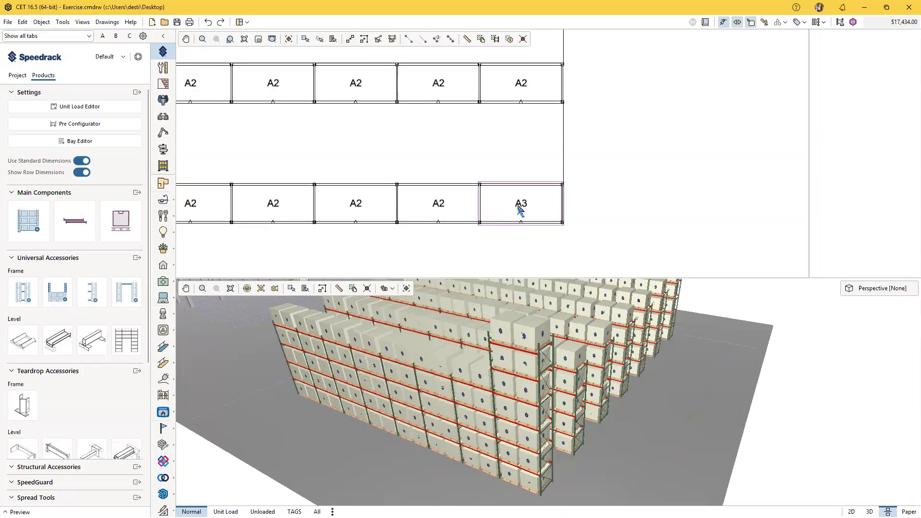
pyautogui.scroll(2, 531, 384)
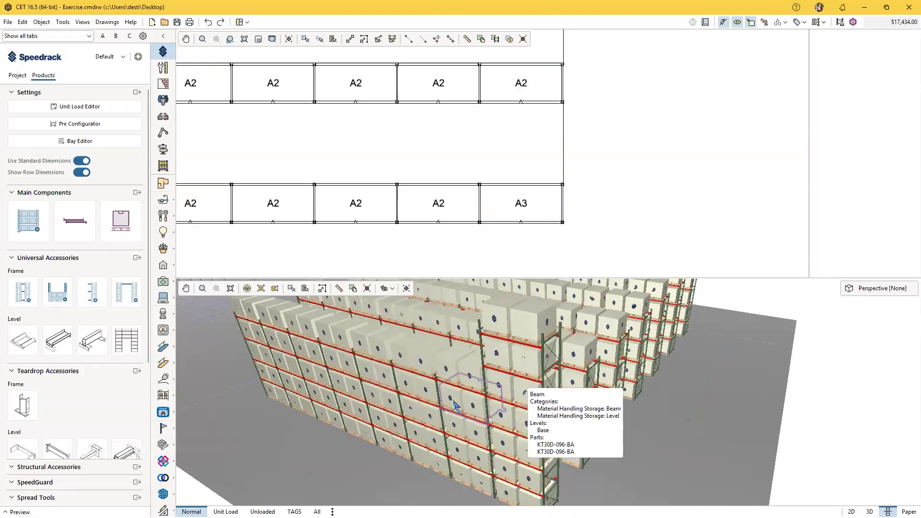
pyautogui.click(456, 380)
pyautogui.scroll(2, 455, 380)
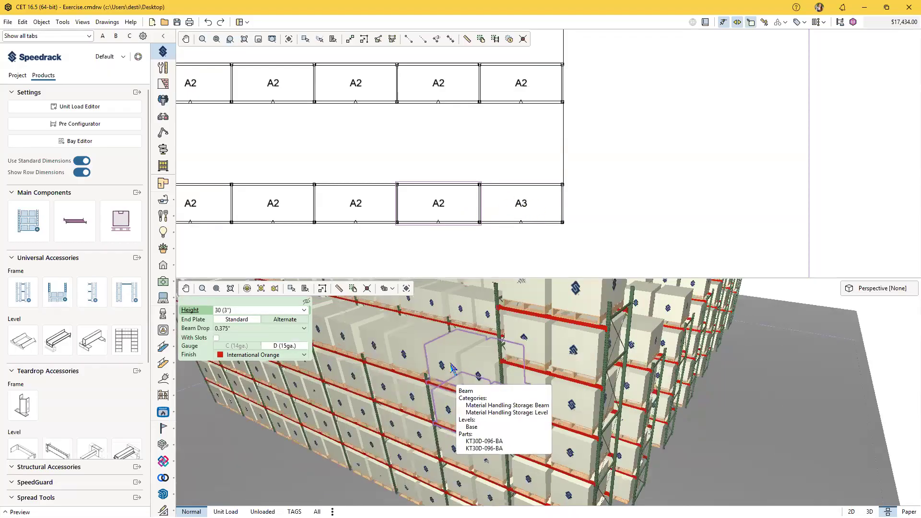
pyautogui.click(450, 221)
pyautogui.moveTo(475, 344); pyautogui.dragTo(478, 388)
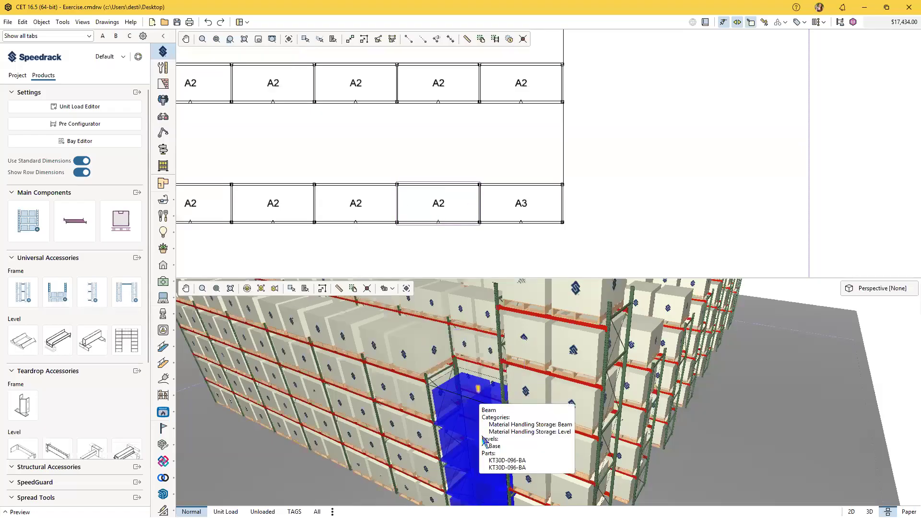
pyautogui.moveTo(483, 440); pyautogui.dragTo(486, 438)
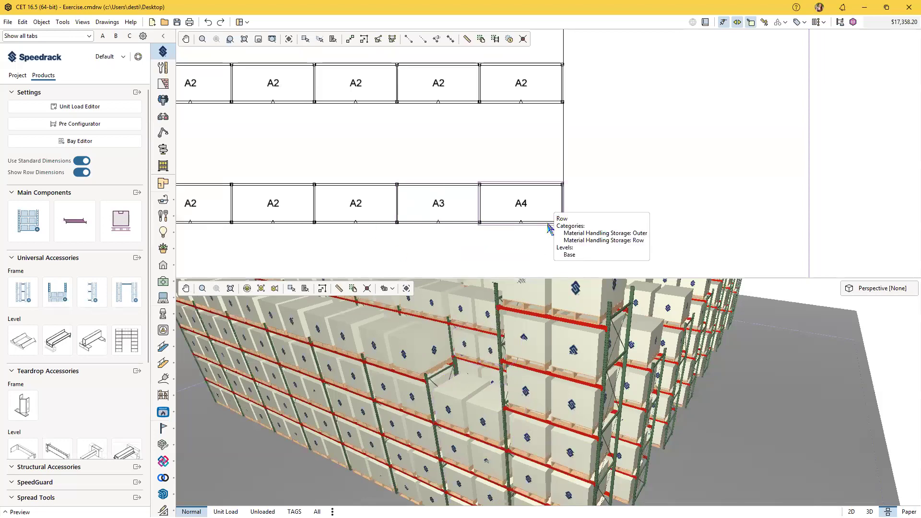
# Select the third bay from the right in the top row and stretch its lower edge to a depth of 3'0"
pyautogui.scroll(-2, 538, 429)
pyautogui.scroll(3, 467, 447)
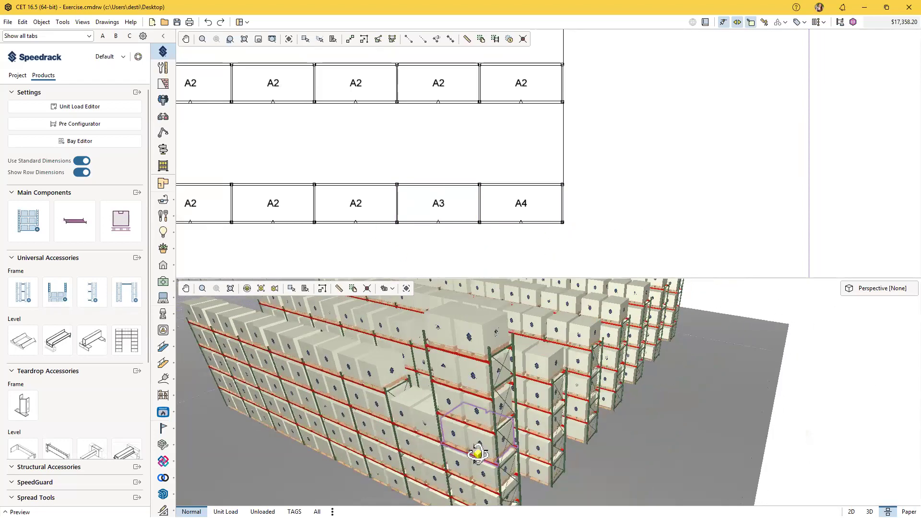
pyautogui.moveTo(482, 444); pyautogui.dragTo(561, 413, button='middle')
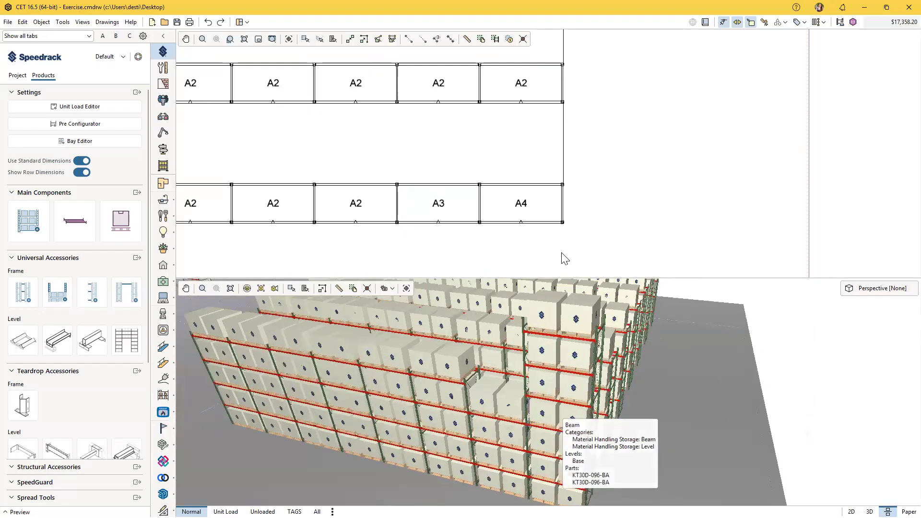
pyautogui.scroll(-5, 523, 170)
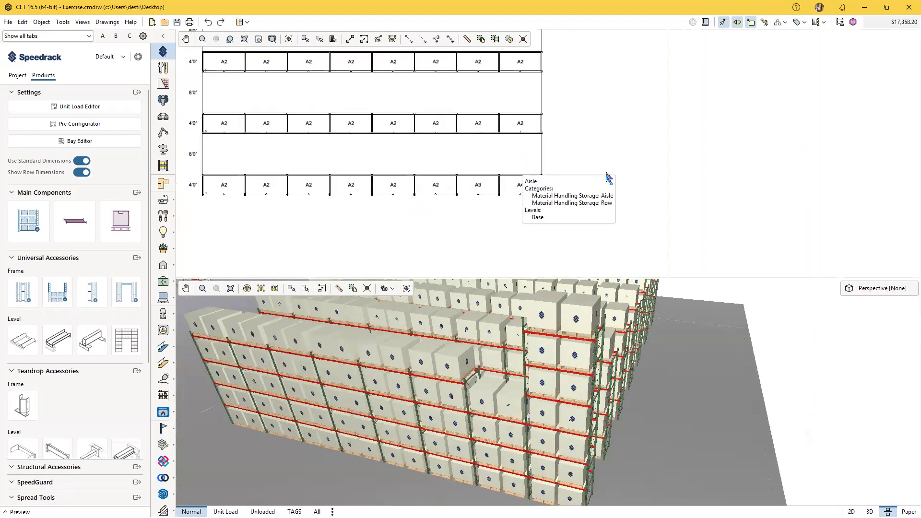
pyautogui.scroll(-5, 542, 196)
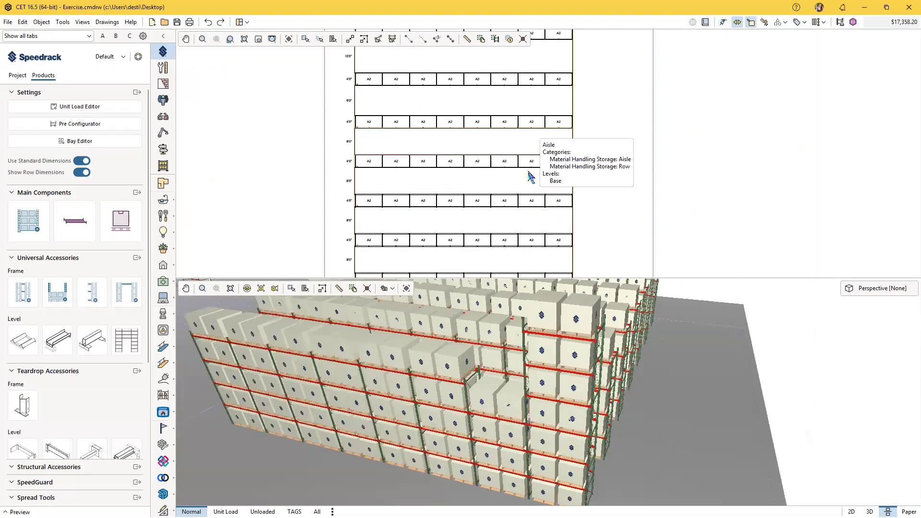
pyautogui.scroll(5, 501, 141)
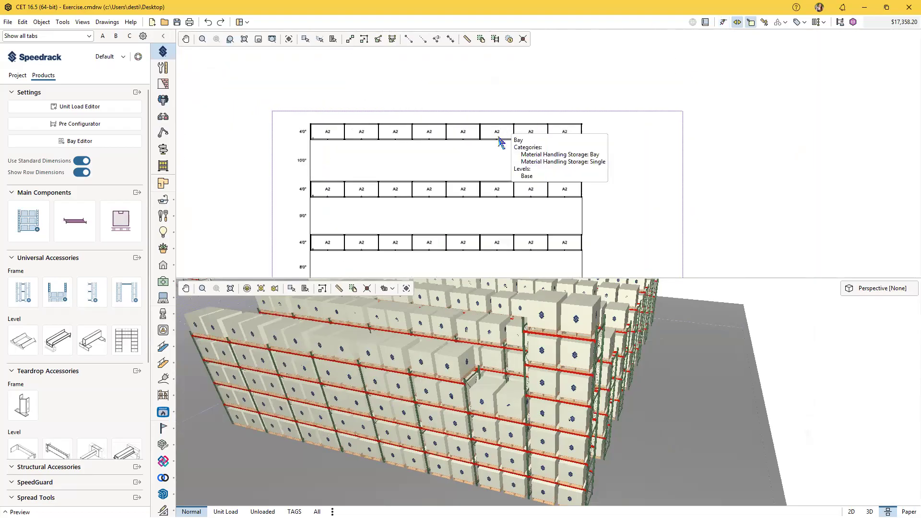
pyautogui.click(509, 141)
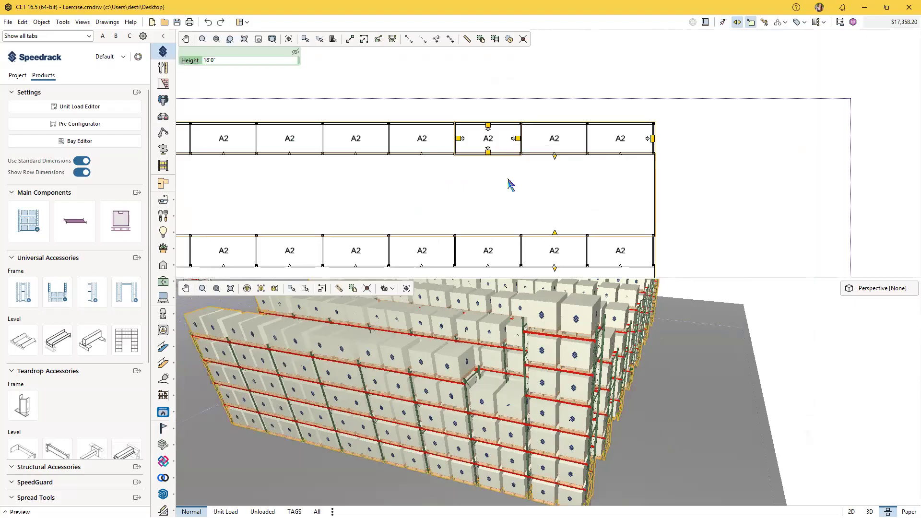
pyautogui.scroll(-2, 508, 185)
pyautogui.scroll(1, 571, 178)
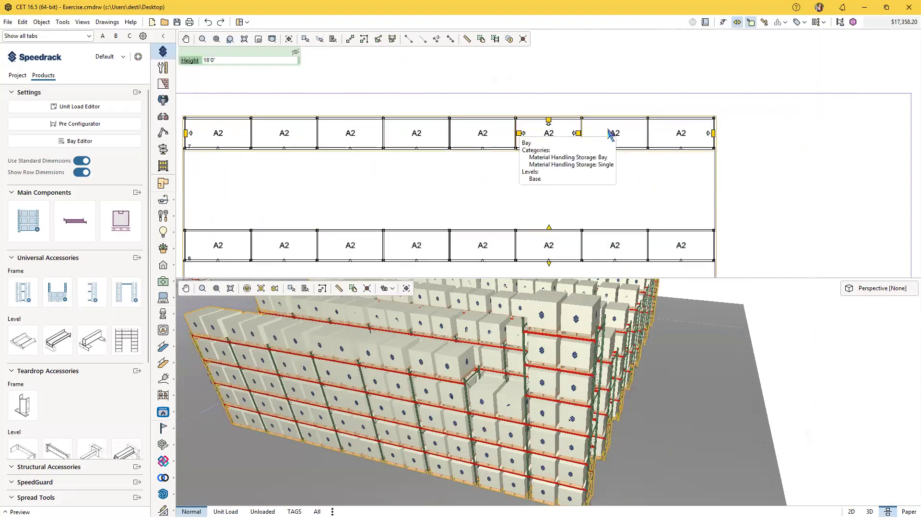
pyautogui.scroll(-1, 617, 306)
pyautogui.scroll(4, 557, 413)
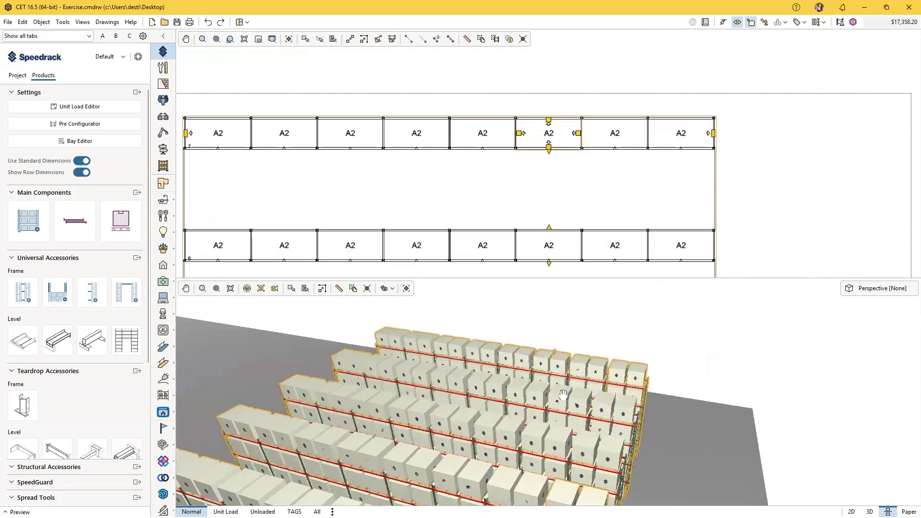
pyautogui.scroll(-1, 508, 180)
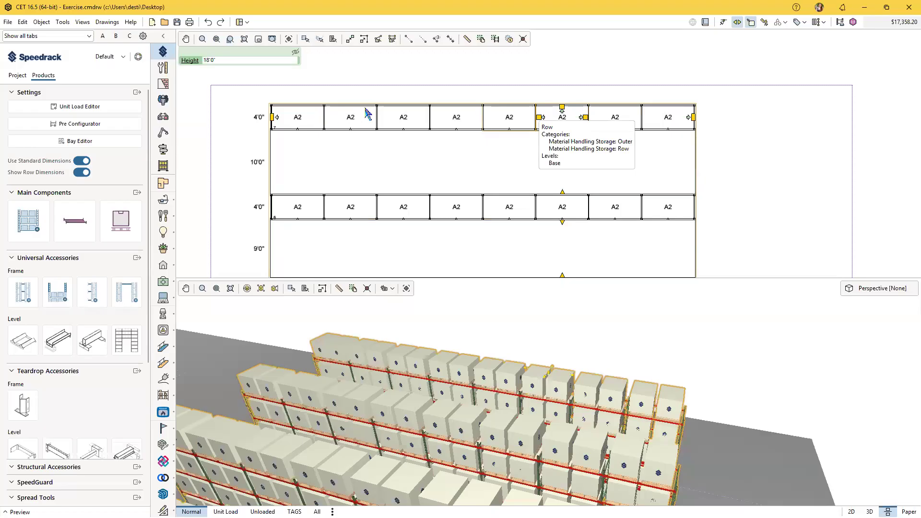
pyautogui.scroll(1, 563, 120)
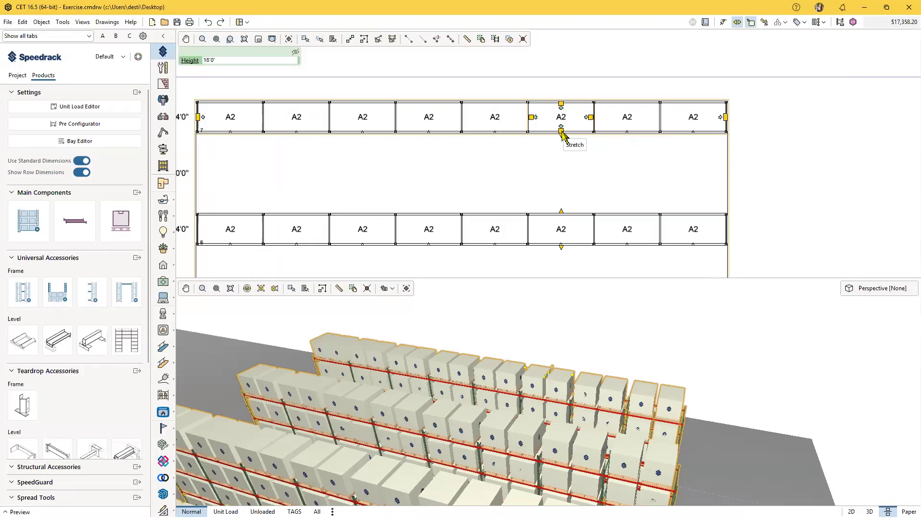
pyautogui.click(560, 124)
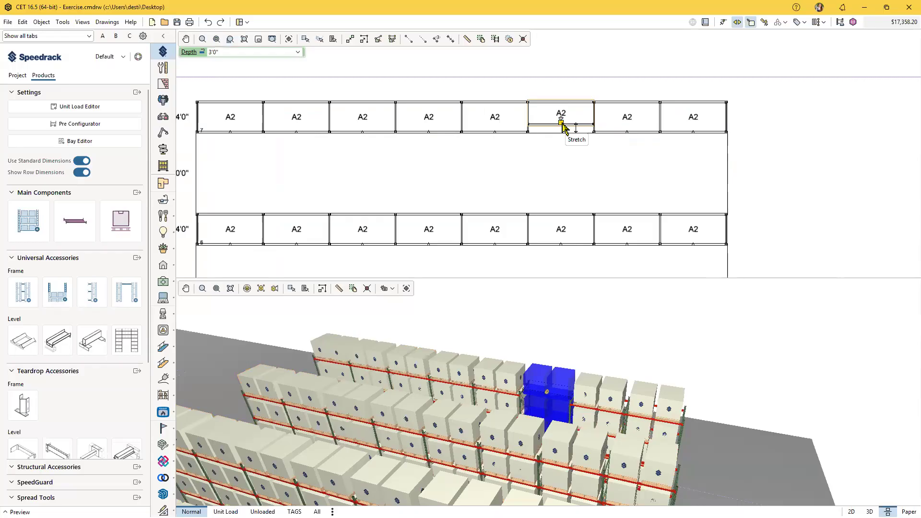
pyautogui.click(562, 123)
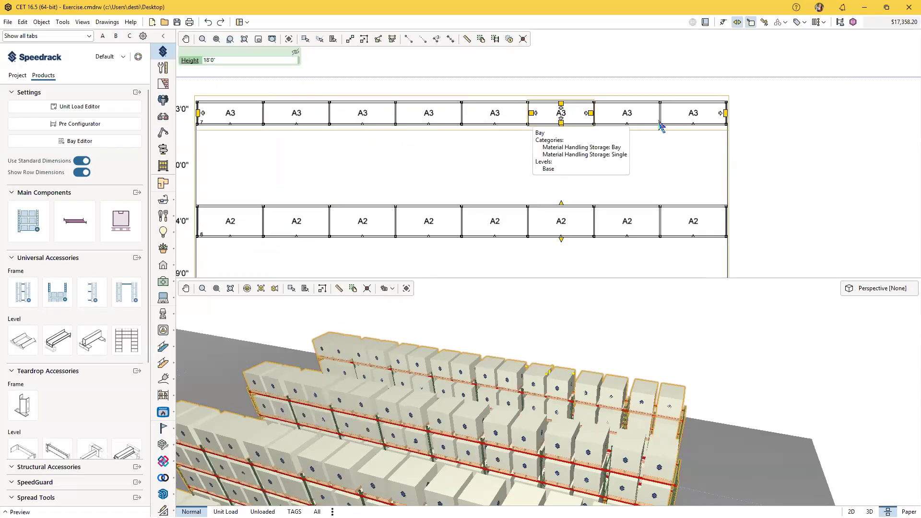
# Examine the stretched bays of the lowest row and the reduced-depth top row in 3D and plan
pyautogui.moveTo(684, 367); pyautogui.dragTo(545, 372, button='middle')
pyautogui.scroll(5, 544, 373)
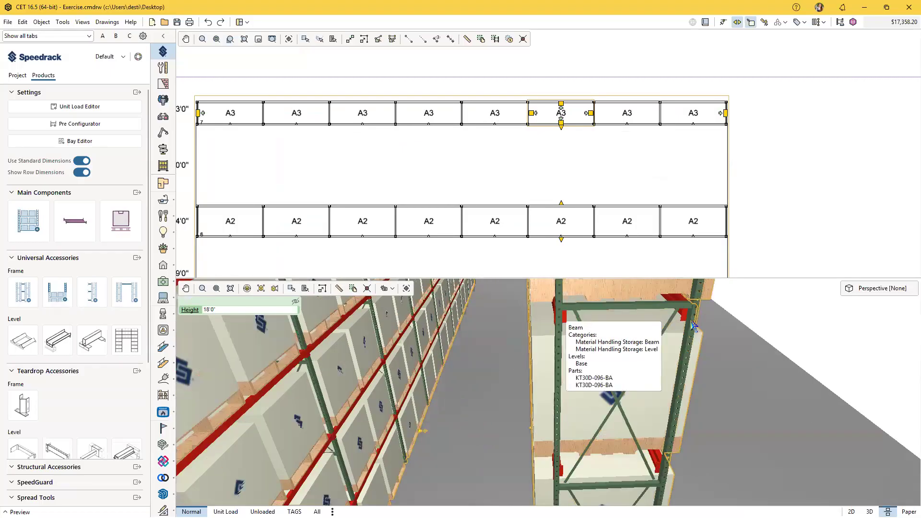
pyautogui.moveTo(576, 310); pyautogui.dragTo(607, 378, button='middle')
pyautogui.scroll(-4, 607, 376)
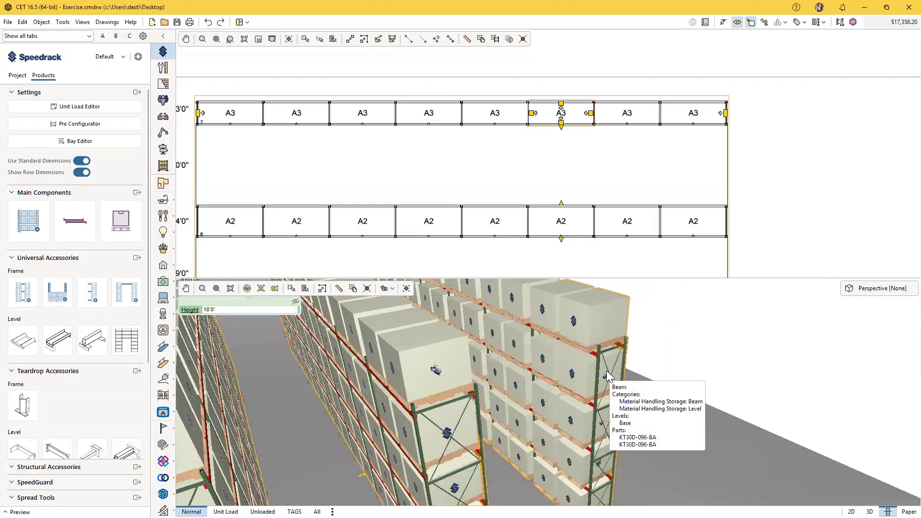
pyautogui.scroll(-3, 490, 145)
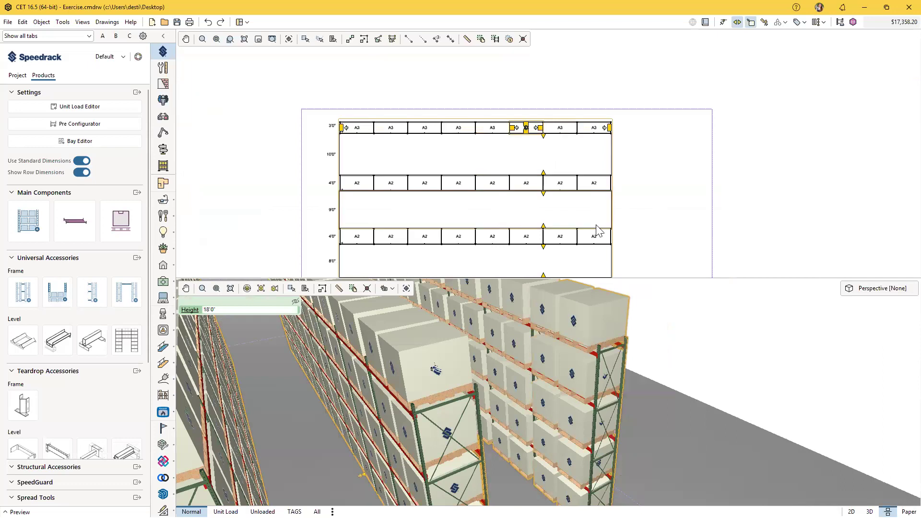
pyautogui.scroll(-3, 596, 157)
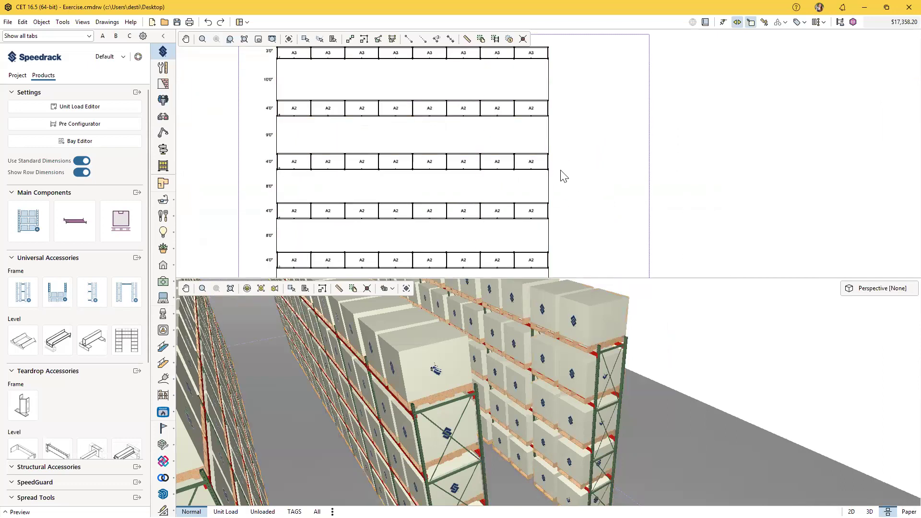
pyautogui.scroll(-2, 562, 175)
pyautogui.scroll(4, 551, 244)
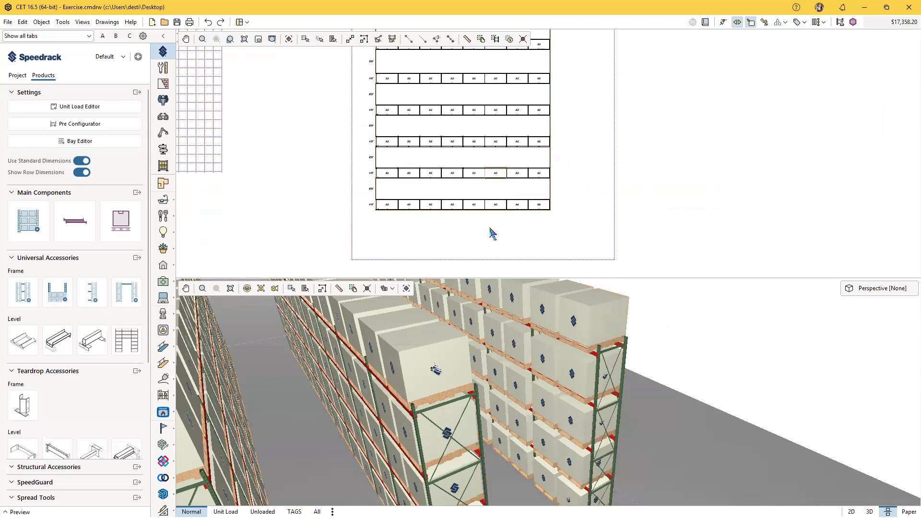
pyautogui.scroll(2, 492, 232)
pyautogui.moveTo(413, 451); pyautogui.dragTo(590, 439, button='middle')
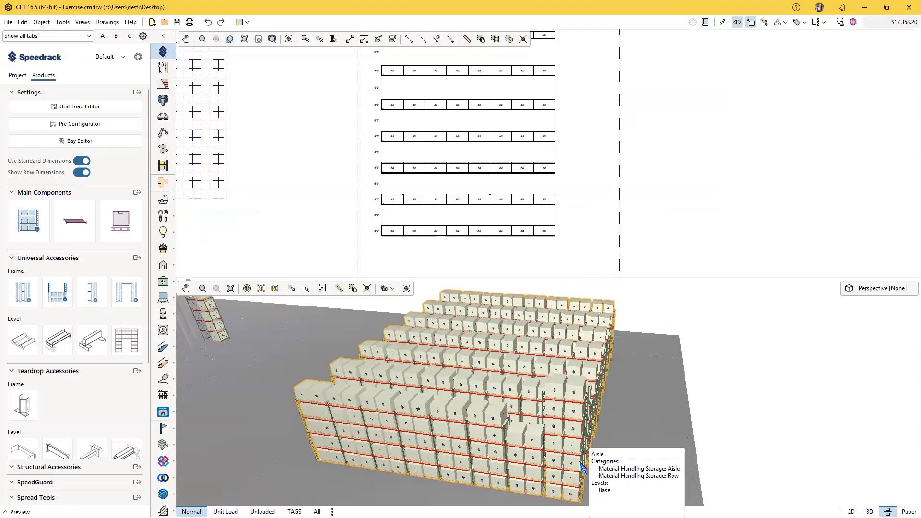
pyautogui.scroll(3, 589, 440)
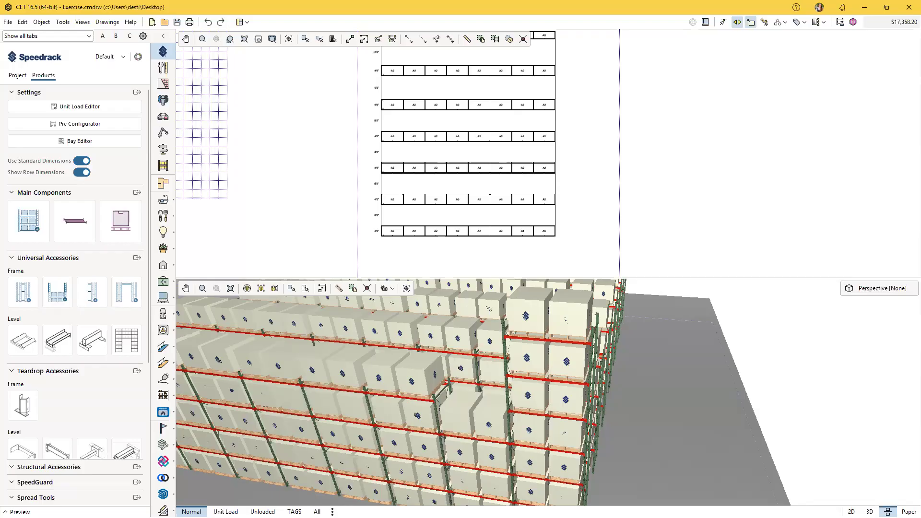
pyautogui.moveTo(518, 221); pyautogui.dragTo(469, 159, button='middle')
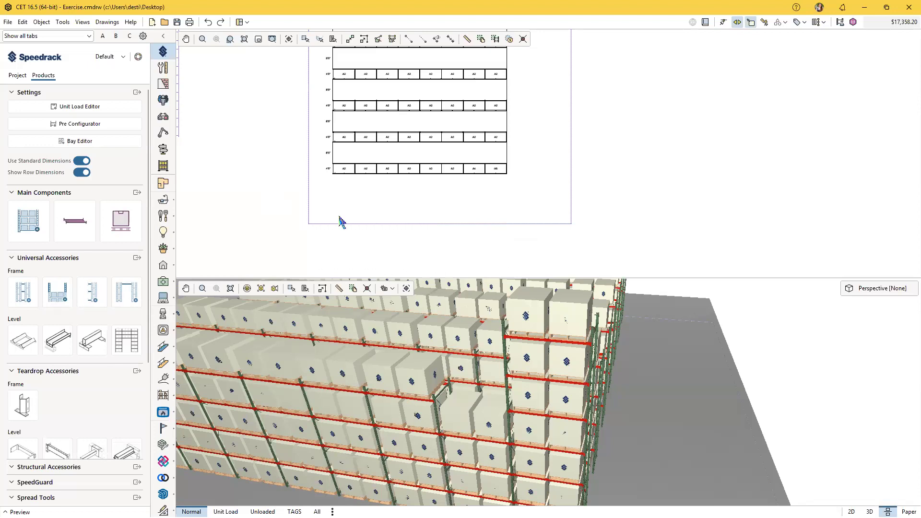
pyautogui.scroll(-5, 404, 405)
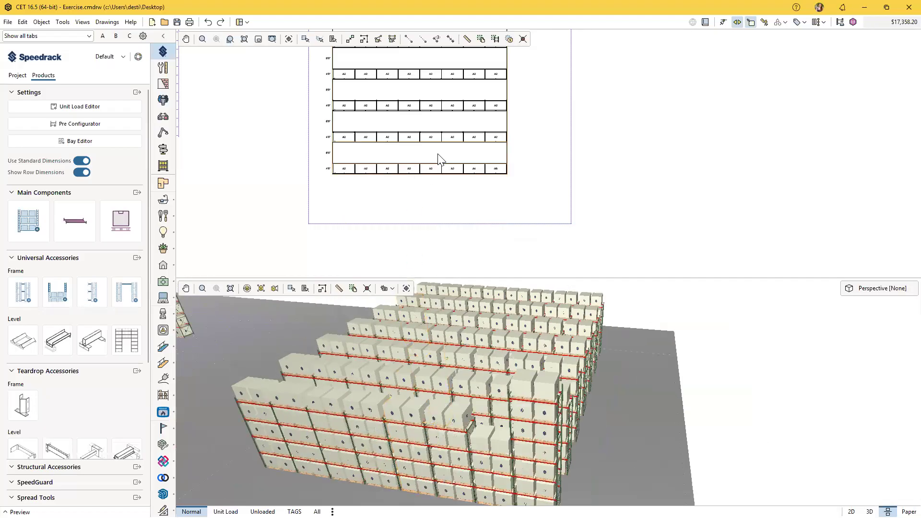
pyautogui.scroll(3, 438, 160)
pyautogui.click(438, 160)
pyautogui.scroll(3, 438, 165)
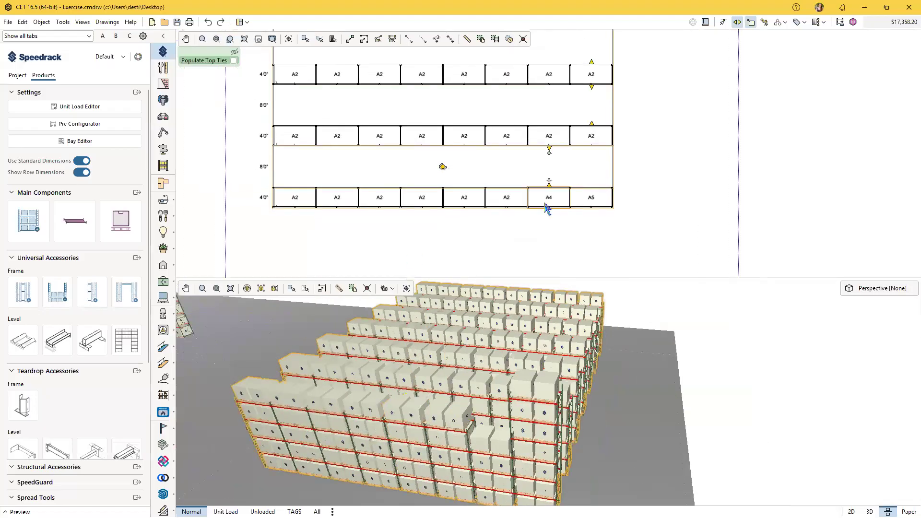
pyautogui.scroll(2, 535, 211)
pyautogui.scroll(-4, 516, 242)
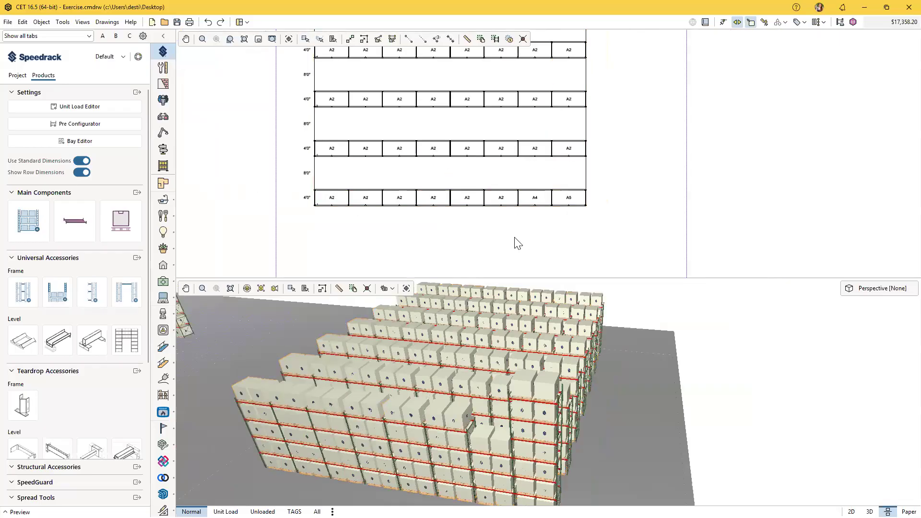
# Window-select the two lowest rows and shorten both together by two bays at their right end
pyautogui.scroll(-1, 518, 245)
pyautogui.moveTo(526, 244); pyautogui.dragTo(553, 253, button='middle')
pyautogui.scroll(1, 554, 249)
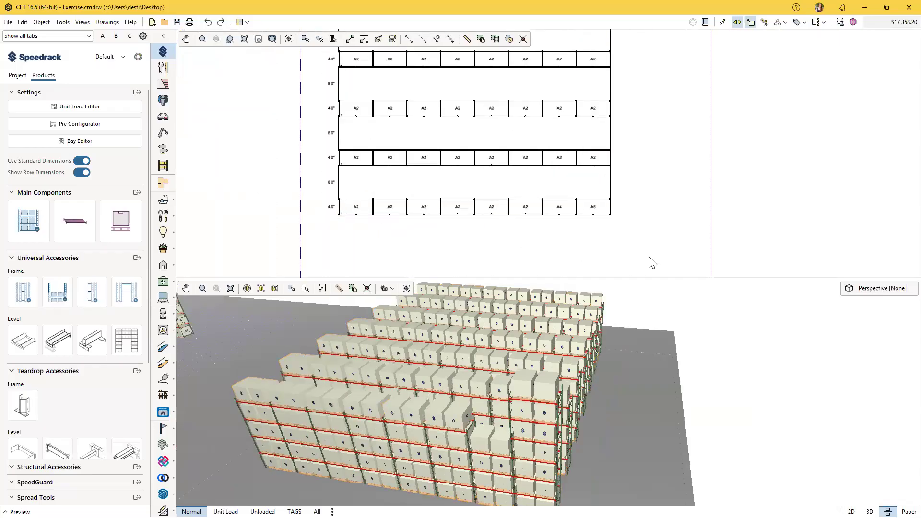
pyautogui.moveTo(658, 260); pyautogui.dragTo(316, 132)
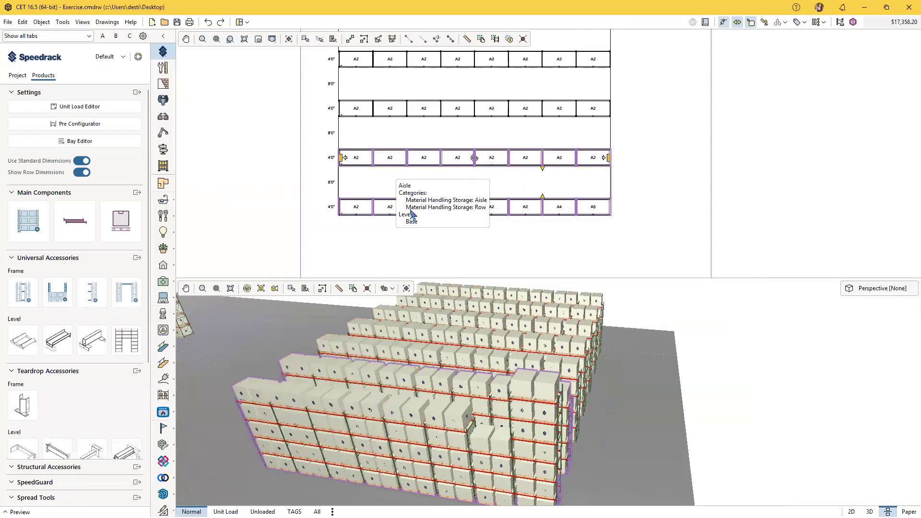
pyautogui.scroll(1, 559, 202)
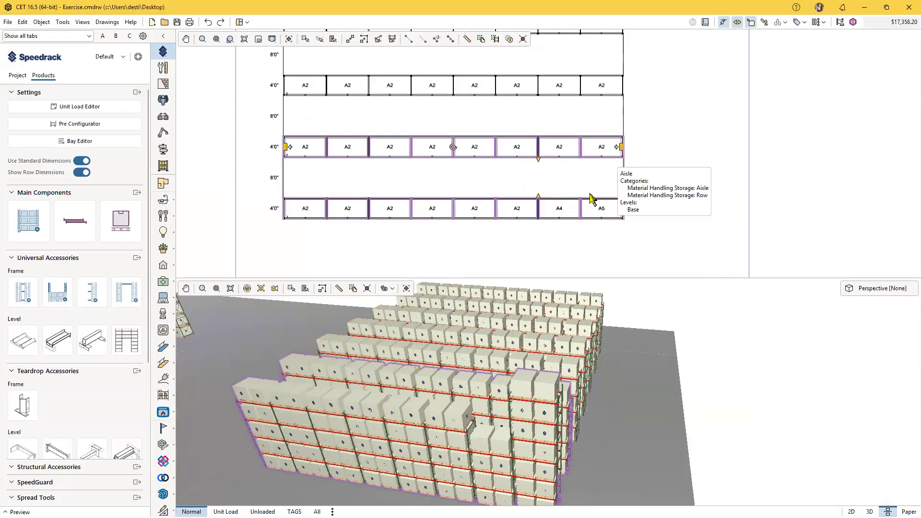
pyautogui.click(567, 208)
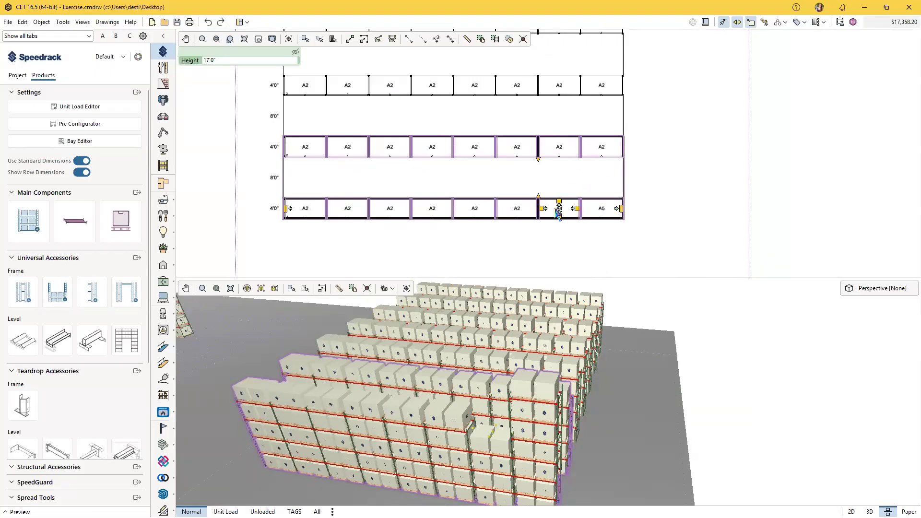
pyautogui.moveTo(622, 212); pyautogui.dragTo(546, 211)
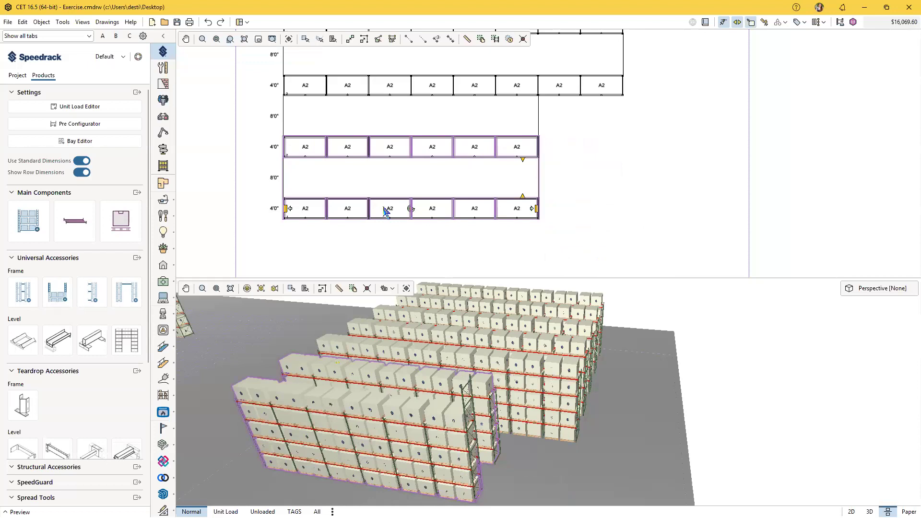
# Undo the shortening of the two lowest rows and clear the row selection
pyautogui.scroll(2, 512, 456)
pyautogui.moveTo(515, 462); pyautogui.dragTo(521, 426, button='middle')
pyautogui.scroll(1, 521, 426)
pyautogui.scroll(-2, 579, 235)
pyautogui.moveTo(612, 99); pyautogui.dragTo(589, 124, button='middle')
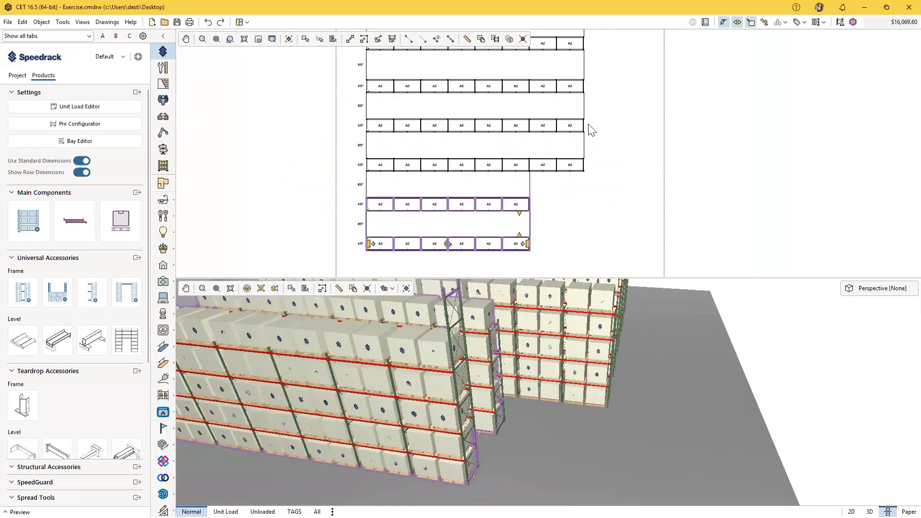
pyautogui.scroll(2, 580, 182)
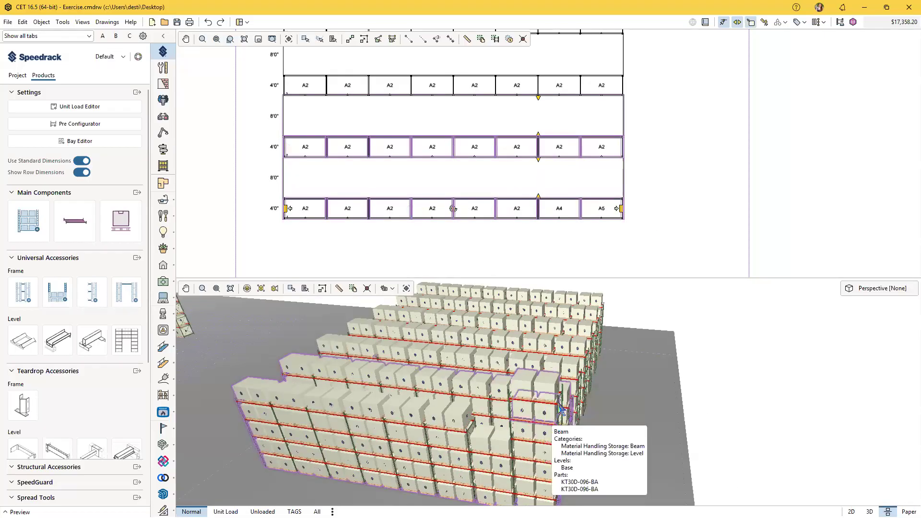
pyautogui.click(629, 185)
# Select the second and third rows from the bottom, shorten both to six bays from the right end, and clear the selection
pyautogui.moveTo(643, 167); pyautogui.dragTo(629, 234, button='middle')
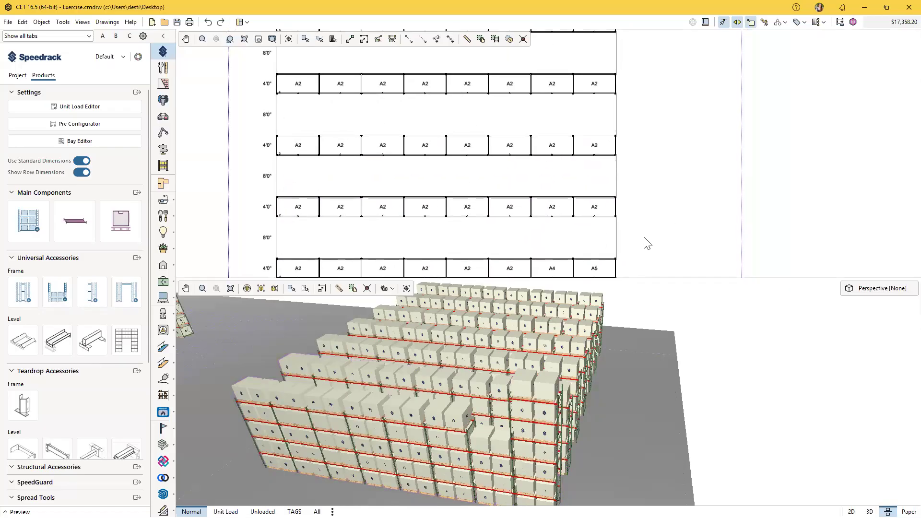
pyautogui.click(603, 166)
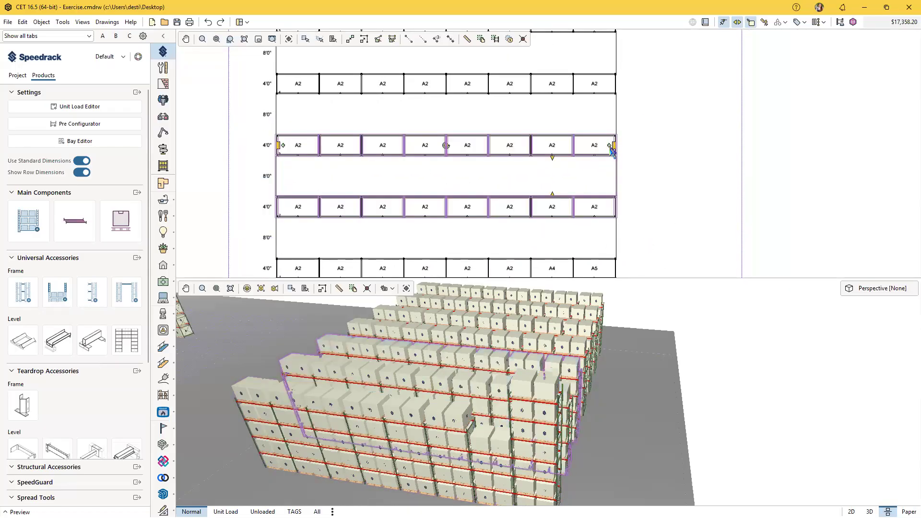
pyautogui.moveTo(614, 146); pyautogui.dragTo(655, 190)
pyautogui.click(599, 203)
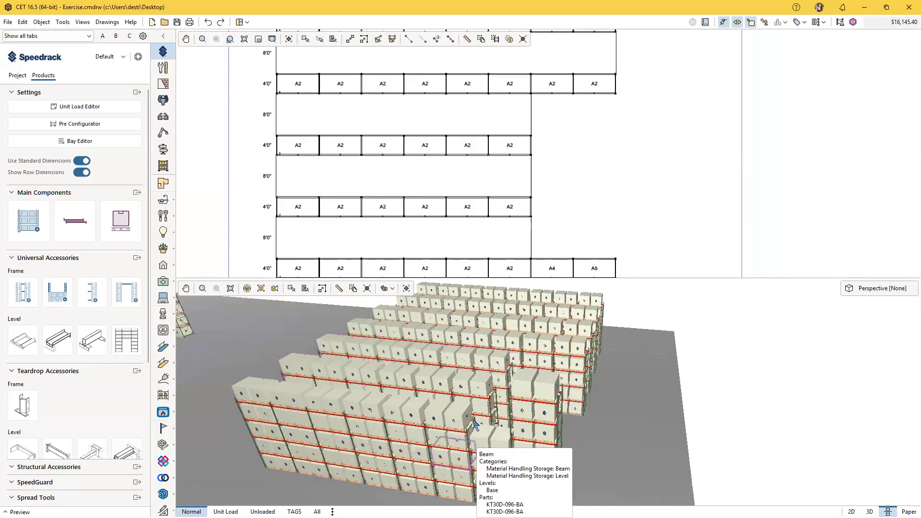
# Examine the two shortened rows against their longer neighbouring rows in 3D and plan
pyautogui.scroll(2, 475, 439)
pyautogui.moveTo(495, 425); pyautogui.dragTo(471, 364, button='middle')
pyautogui.scroll(-5, 470, 384)
pyautogui.scroll(4, 465, 430)
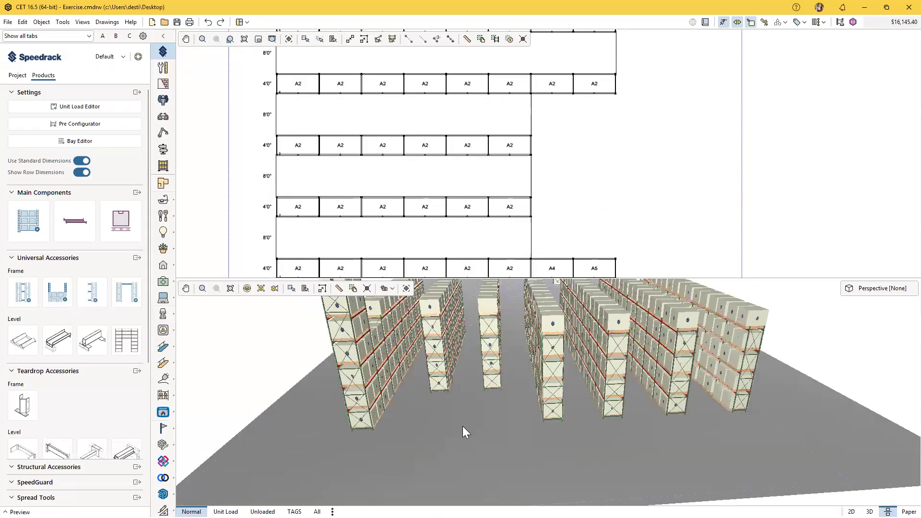
pyautogui.scroll(-2, 544, 192)
pyautogui.moveTo(560, 210); pyautogui.dragTo(438, 149, button='middle')
pyautogui.scroll(1, 487, 209)
pyautogui.moveTo(459, 198); pyautogui.dragTo(497, 209, button='middle')
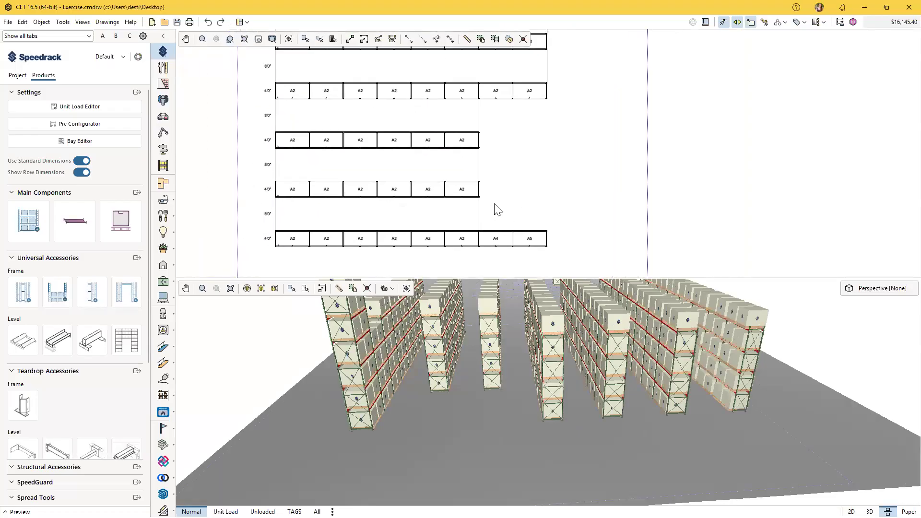
# Window-select the top row, extend it by two bays beyond its right end, and clear the selection
pyautogui.scroll(-2, 499, 194)
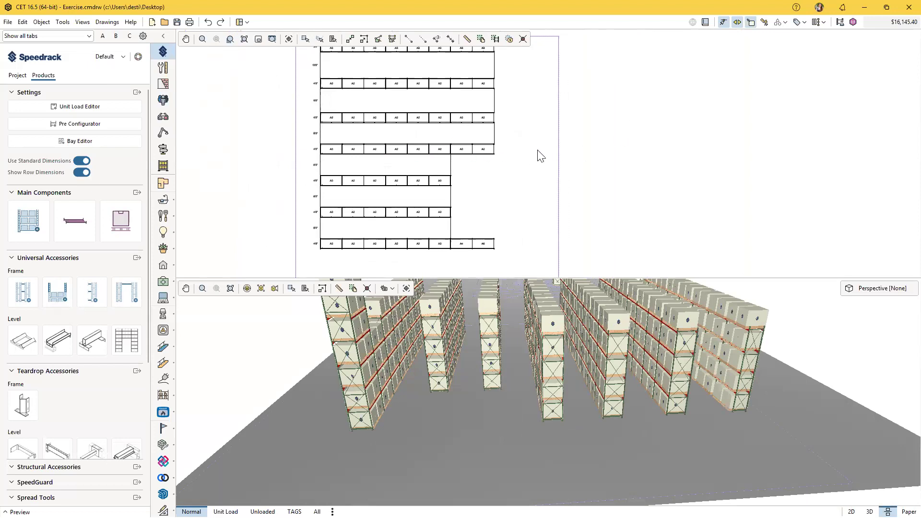
pyautogui.moveTo(520, 140); pyautogui.dragTo(530, 193, button='middle')
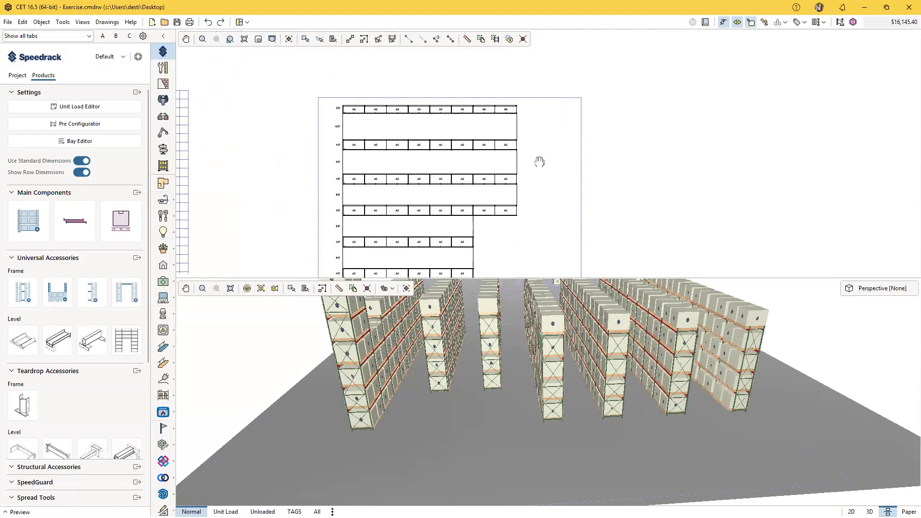
pyautogui.moveTo(555, 169); pyautogui.dragTo(387, 131)
pyautogui.moveTo(499, 148); pyautogui.dragTo(337, 104)
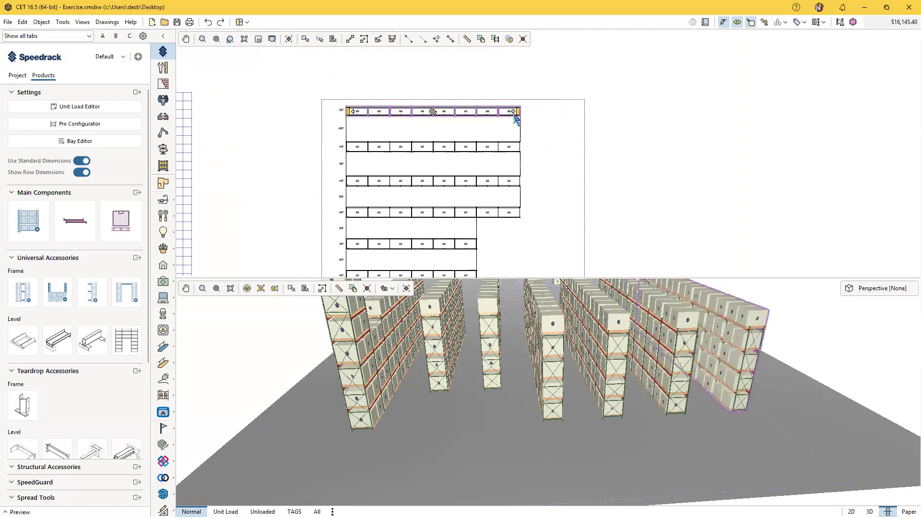
pyautogui.scroll(3, 519, 113)
pyautogui.moveTo(522, 111); pyautogui.dragTo(607, 163)
pyautogui.scroll(-2, 550, 156)
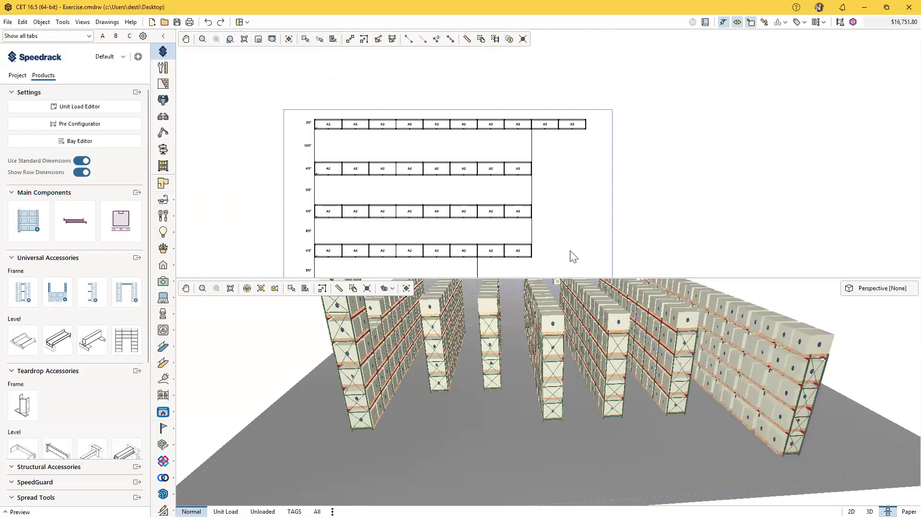
# Examine the differing row lengths and bay heights of the whole rack system in 3D and plan
pyautogui.moveTo(650, 417); pyautogui.dragTo(650, 417, button='middle')
pyautogui.moveTo(488, 168); pyautogui.dragTo(463, 176, button='middle')
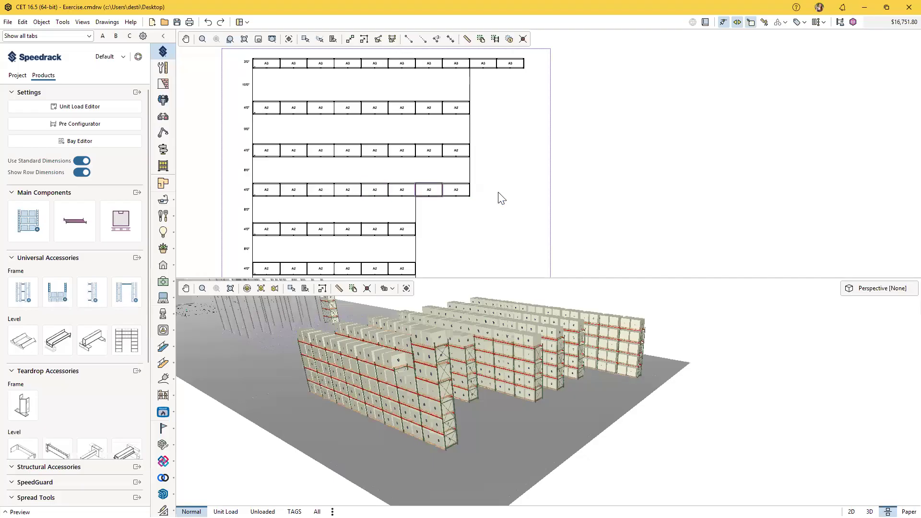
pyautogui.scroll(-3, 496, 172)
pyautogui.scroll(2, 505, 174)
pyautogui.moveTo(504, 175); pyautogui.dragTo(509, 156, button='middle')
pyautogui.scroll(3, 482, 433)
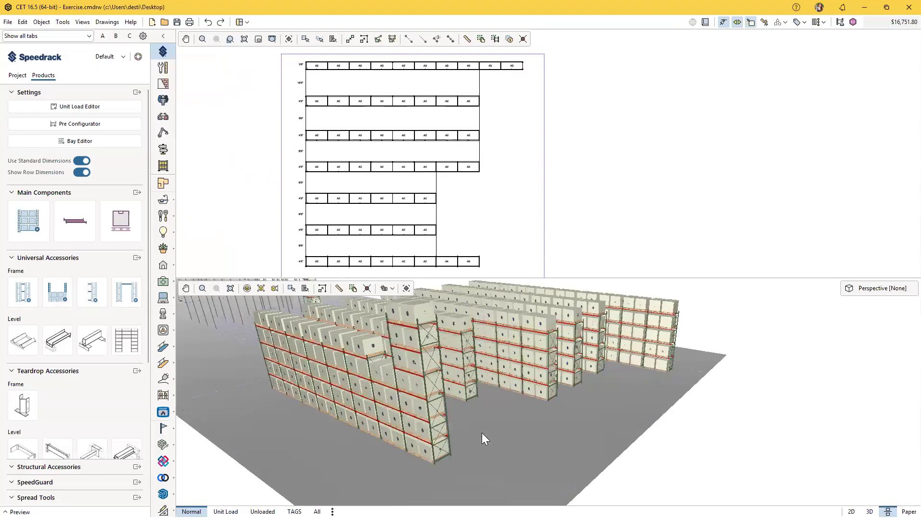
pyautogui.moveTo(572, 434); pyautogui.dragTo(593, 443, button='middle')
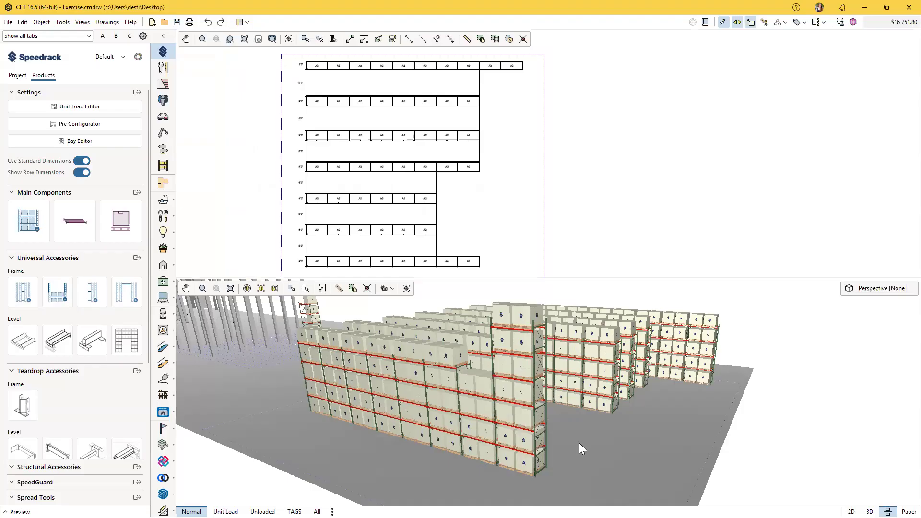
pyautogui.moveTo(573, 446); pyautogui.dragTo(534, 463, button='middle')
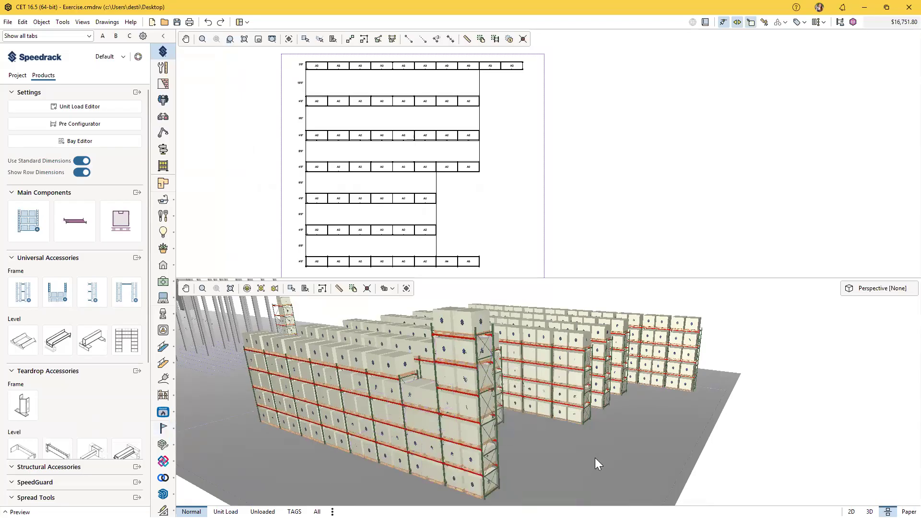
pyautogui.scroll(2, 500, 240)
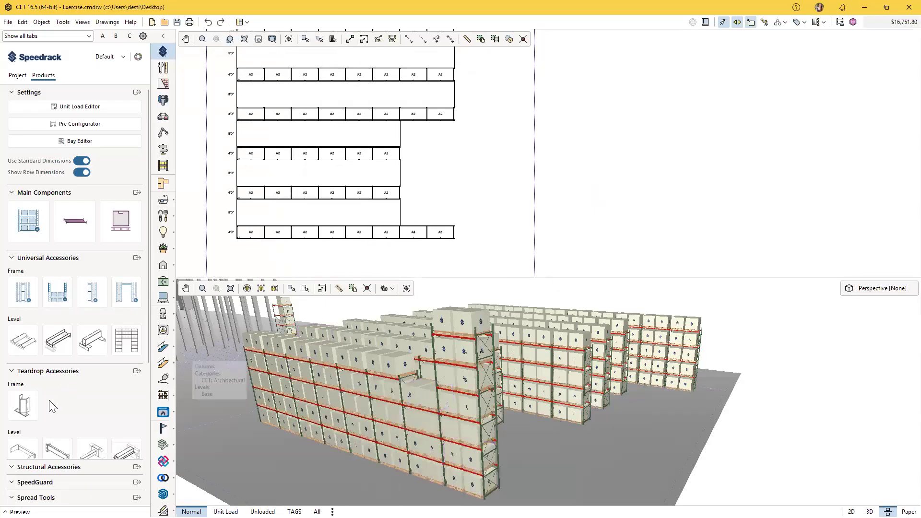
pyautogui.scroll(-5, 49, 400)
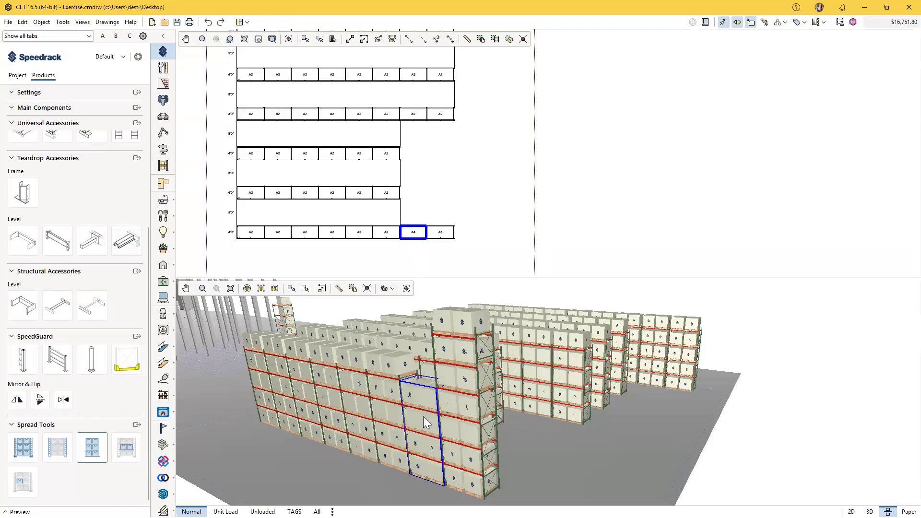
pyautogui.scroll(1, 418, 420)
pyautogui.moveTo(442, 420); pyautogui.dragTo(451, 439, button='middle')
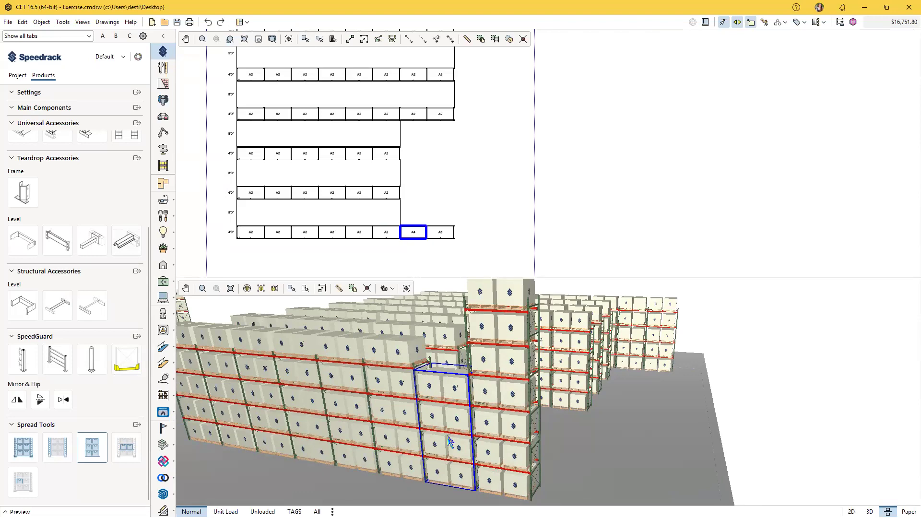
pyautogui.press('Escape')
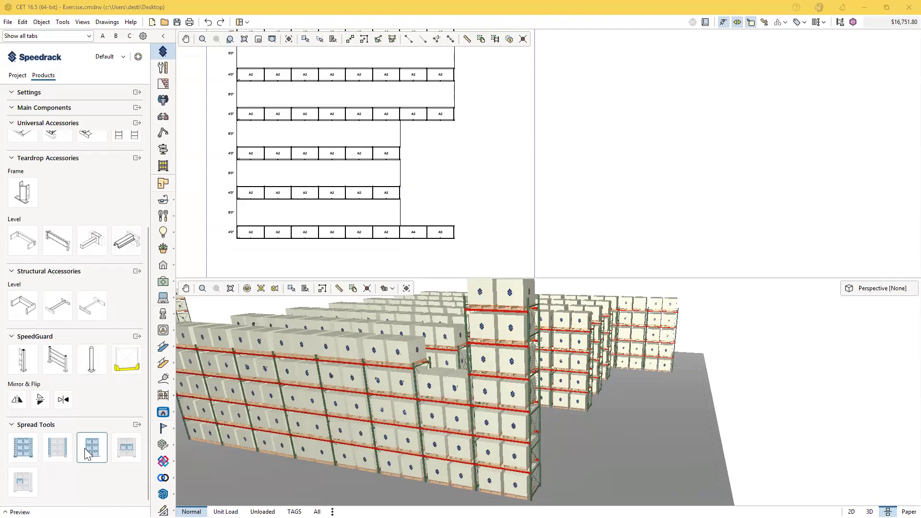
# Pick up the seventh bay's configuration in the bottom row and apply it to the fifth bay of that row
pyautogui.click(437, 431)
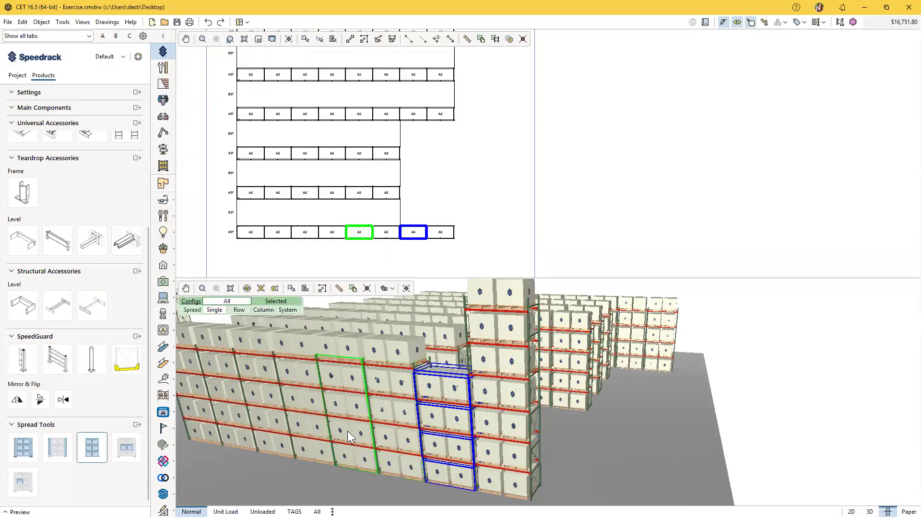
pyautogui.click(351, 473)
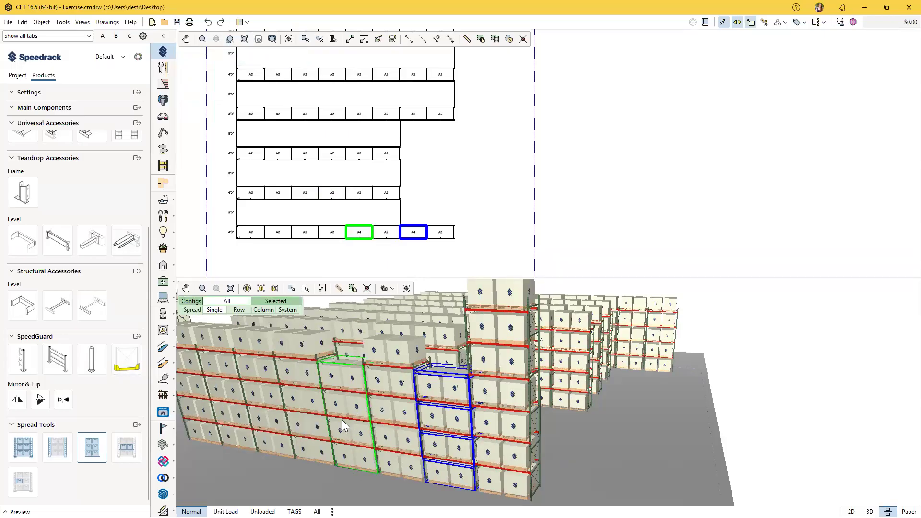
# Try spreading the picked-up A4 bay along the whole bottom row, and undo that spread
pyautogui.click(236, 60)
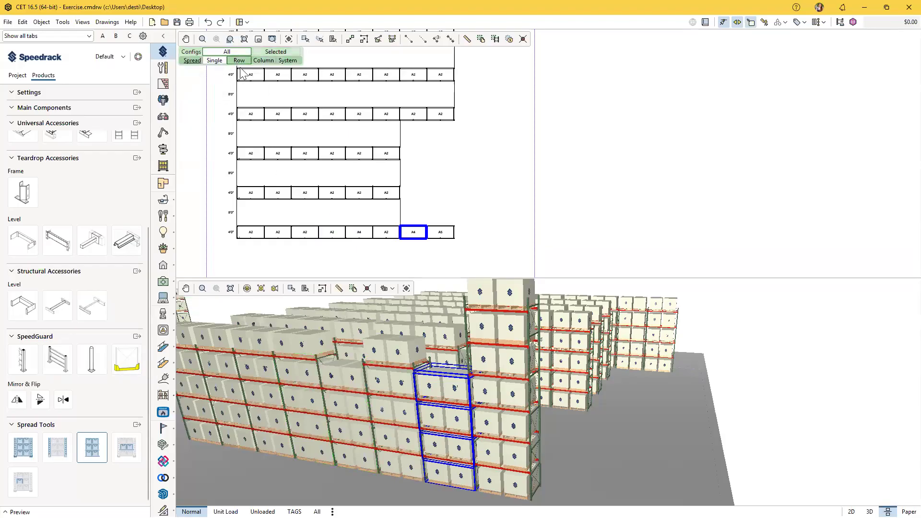
pyautogui.click(384, 238)
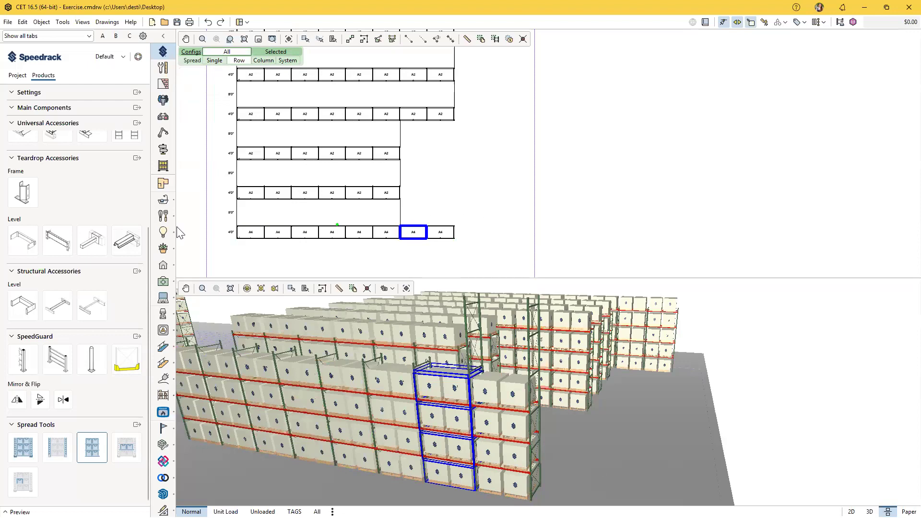
pyautogui.press('Escape')
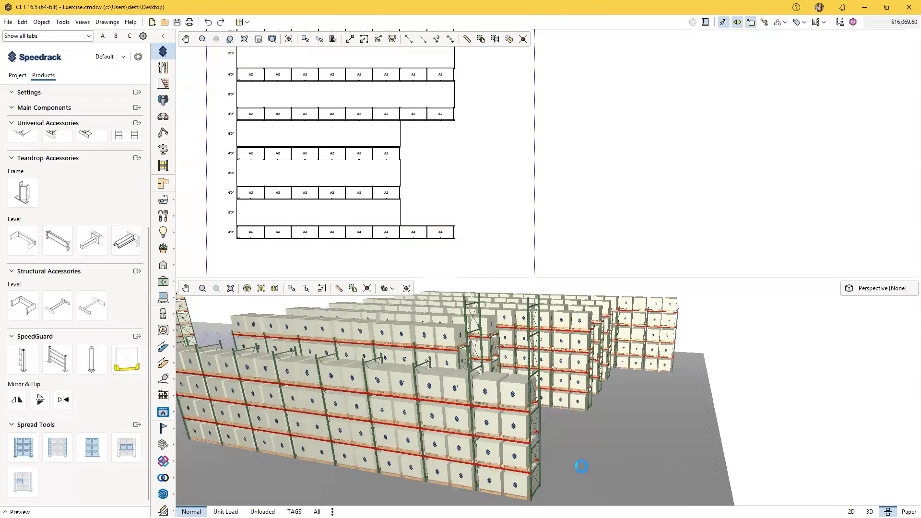
pyautogui.hotkey('ctrl', 'z')
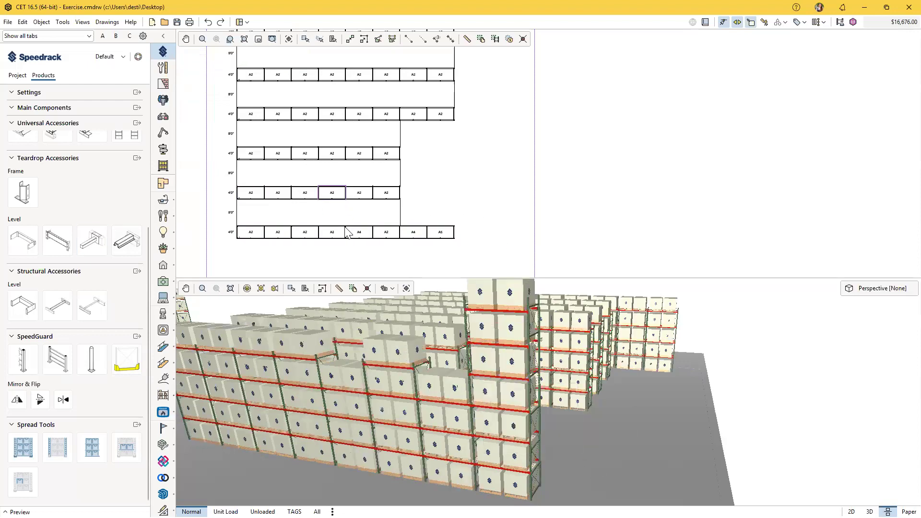
# Pick up the A4 bay in the bottom row and spread it along the whole second row from the bottom
pyautogui.click(92, 447)
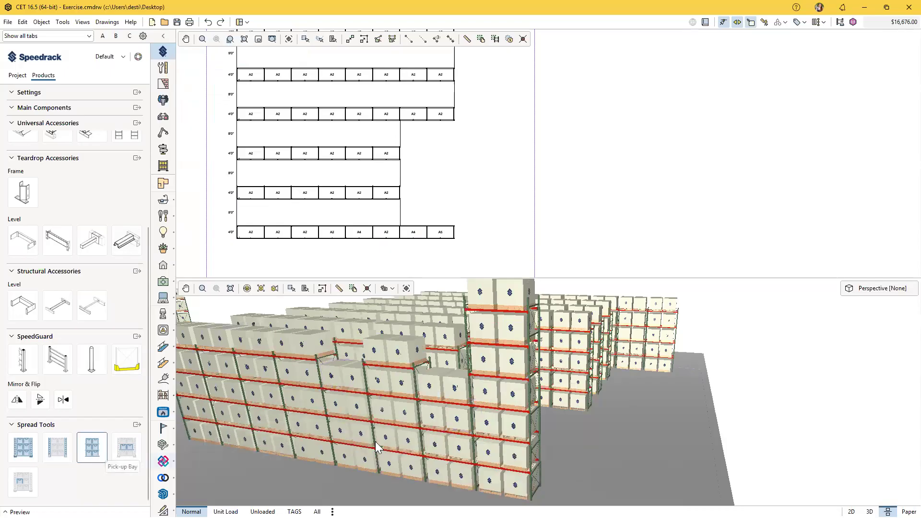
pyautogui.click(377, 192)
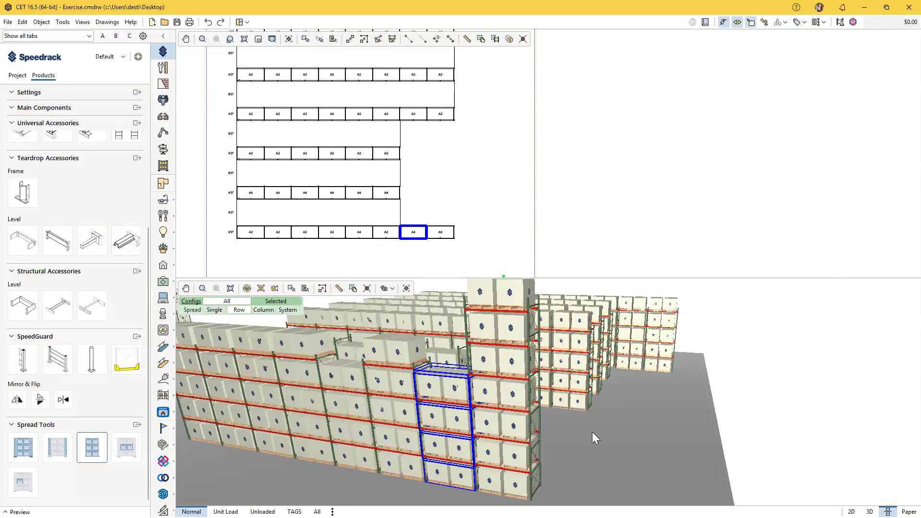
pyautogui.moveTo(613, 453); pyautogui.dragTo(393, 468, button='middle')
pyautogui.scroll(-3, 490, 466)
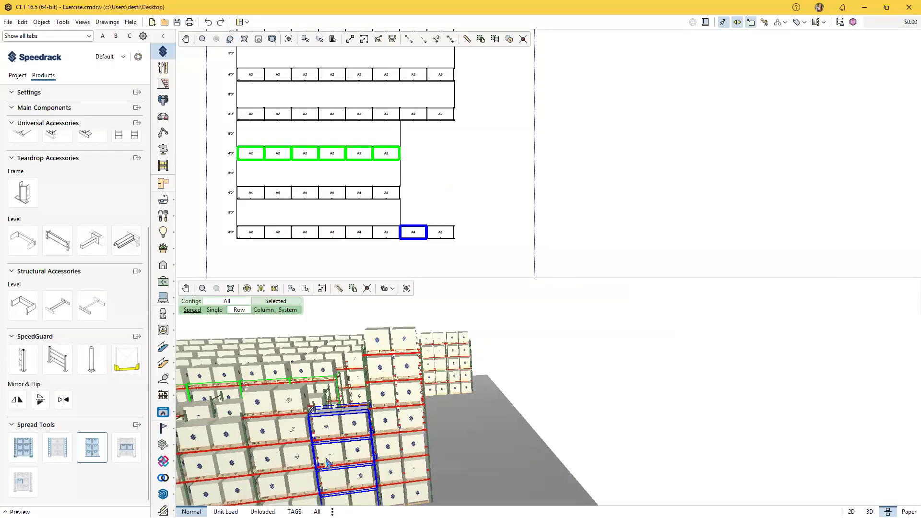
pyautogui.press('Escape')
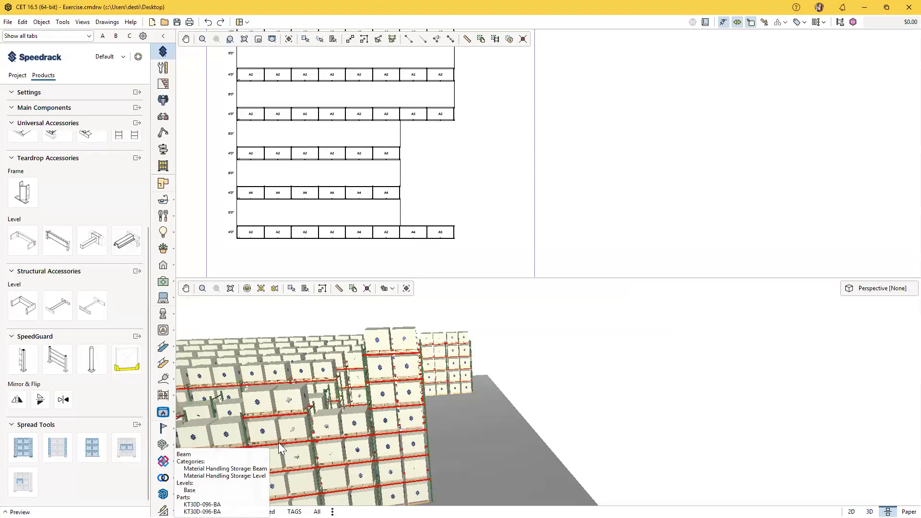
# Pick up the tall A5 end bay of the bottom row and spread it along the bottom two rows
pyautogui.moveTo(510, 461)
pyautogui.mouseDown(button='middle')
pyautogui.moveTo(482, 464)
pyautogui.moveTo(507, 457)
pyautogui.mouseUp(button='middle')
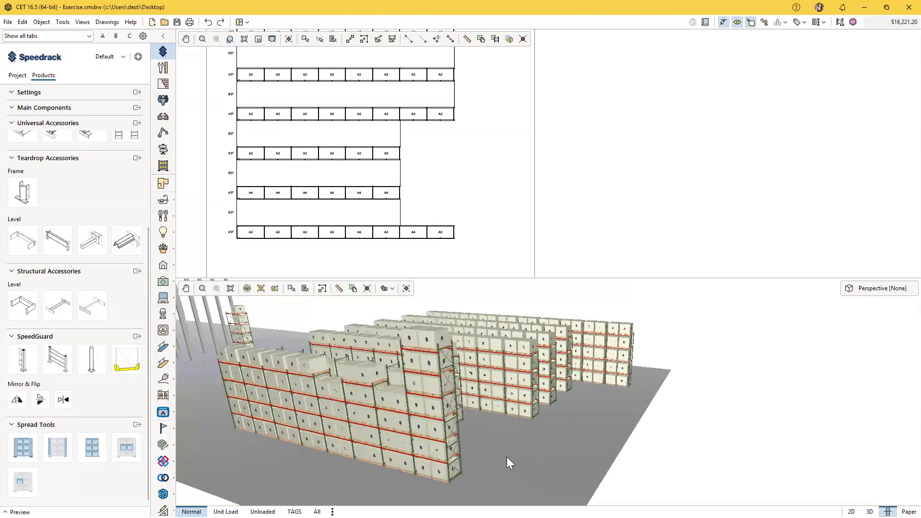
pyautogui.click(429, 458)
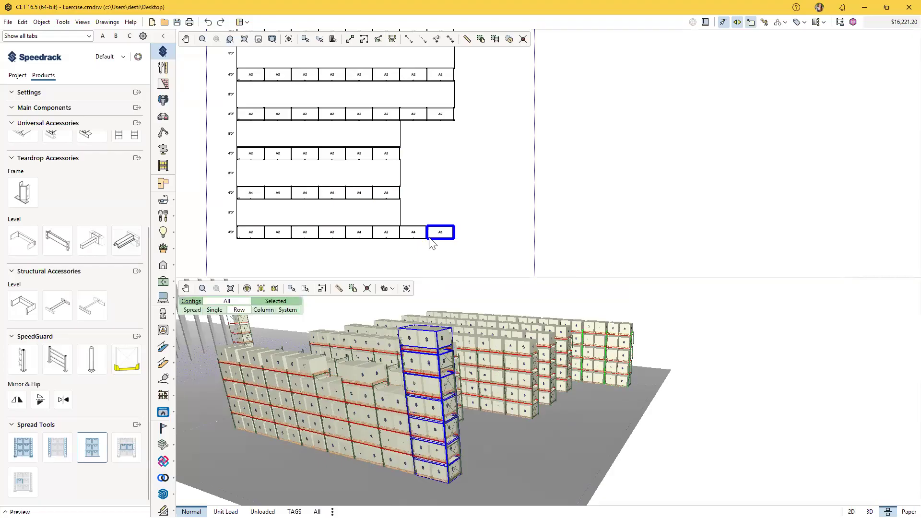
pyautogui.click(416, 240)
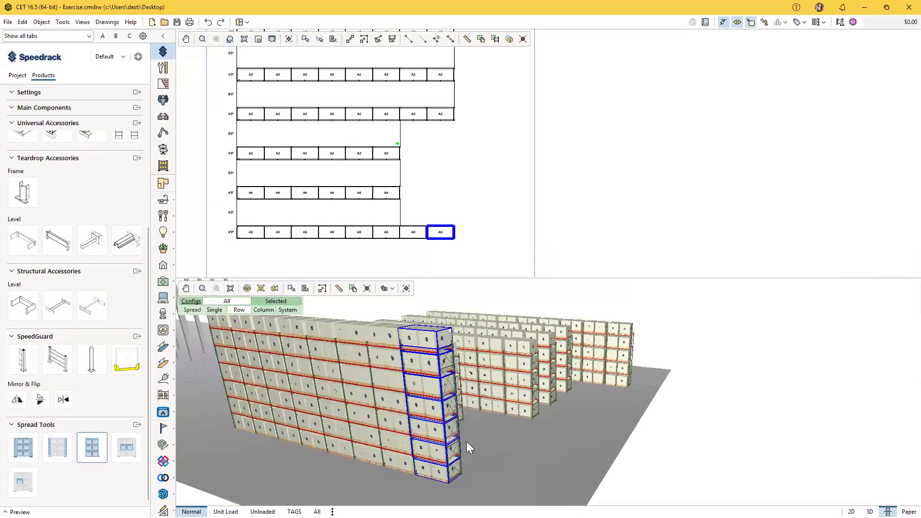
pyautogui.moveTo(488, 467); pyautogui.dragTo(492, 423, button='middle')
pyautogui.click(490, 420)
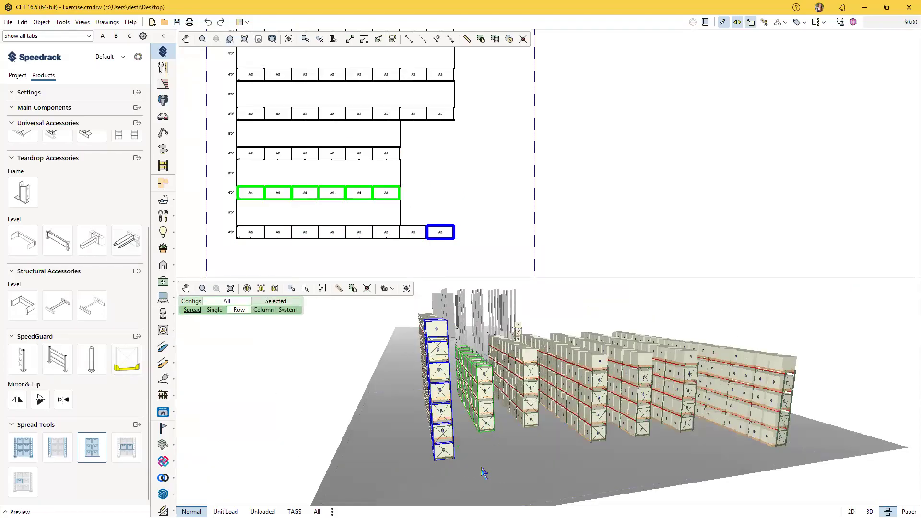
pyautogui.moveTo(525, 473); pyautogui.dragTo(507, 429, button='middle')
pyautogui.press('Escape')
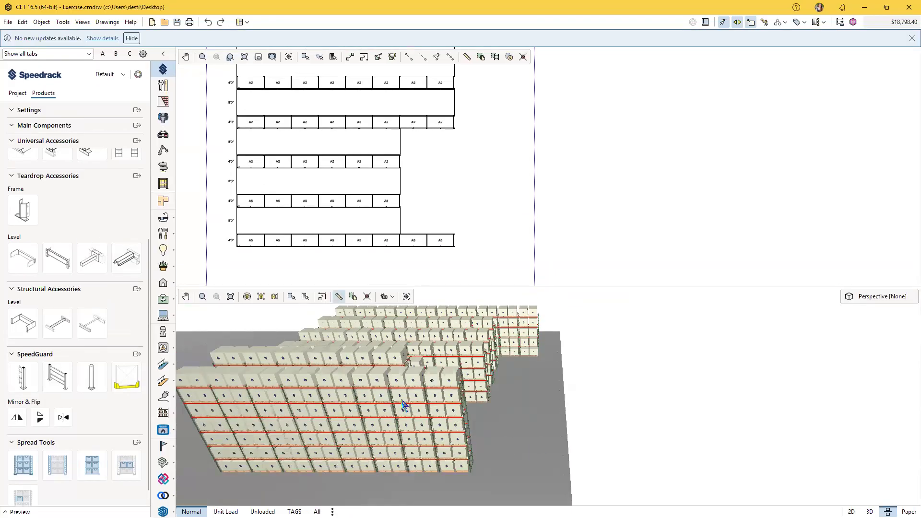
# Pick up the entire bottom row and apply its configuration to the back row of the system
pyautogui.scroll(2, 416, 475)
pyautogui.scroll(-3, 485, 475)
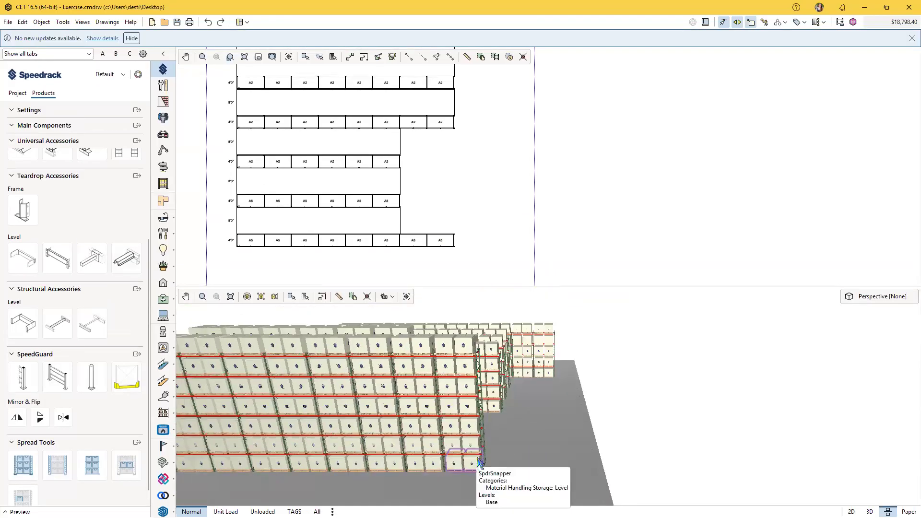
pyautogui.click(25, 466)
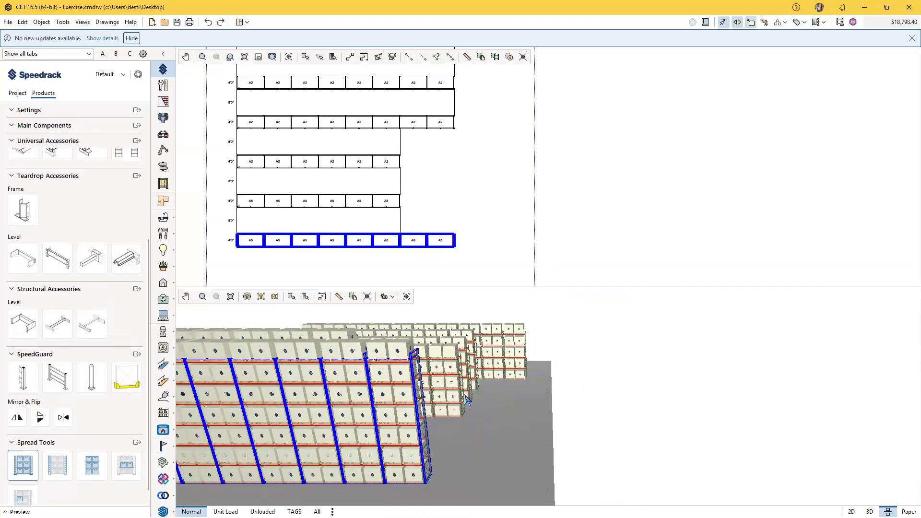
pyautogui.click(508, 360)
pyautogui.press('Escape')
# Examine the spread rows in 3D, including the upper beams and their settings in the bottom row's end bay
pyautogui.moveTo(516, 408); pyautogui.dragTo(231, 457, button='middle')
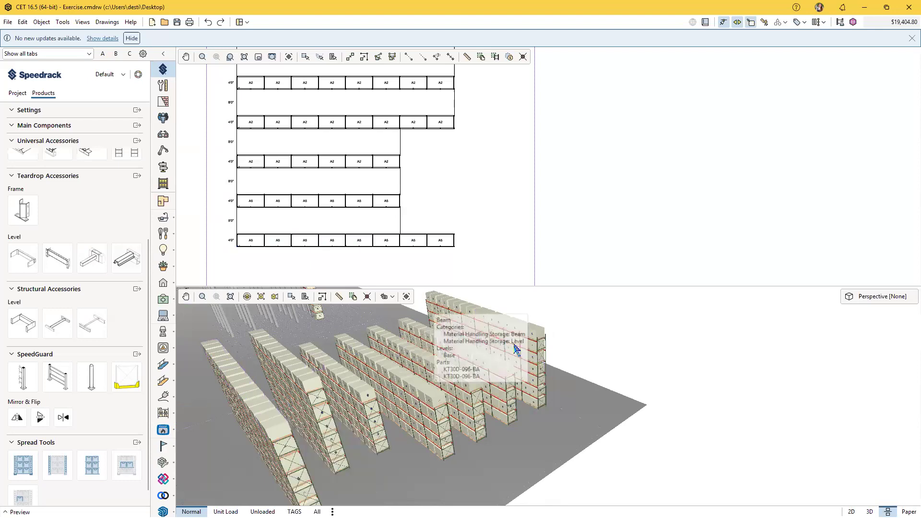
pyautogui.moveTo(570, 451); pyautogui.dragTo(569, 425, button='middle')
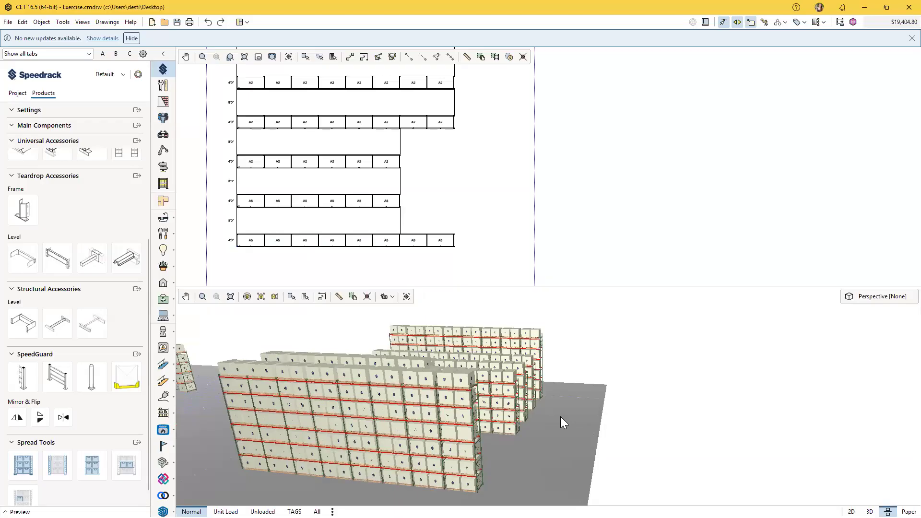
pyautogui.scroll(4, 446, 403)
pyautogui.scroll(3, 444, 391)
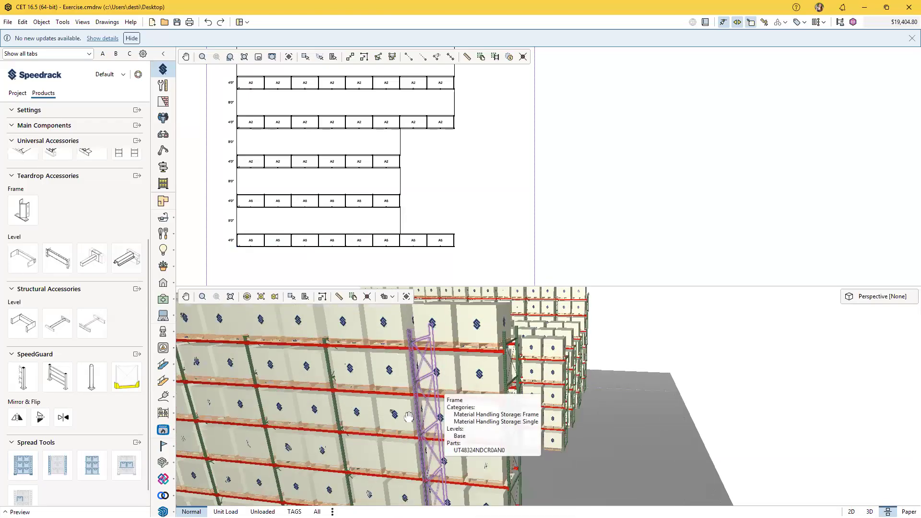
pyautogui.click(412, 349)
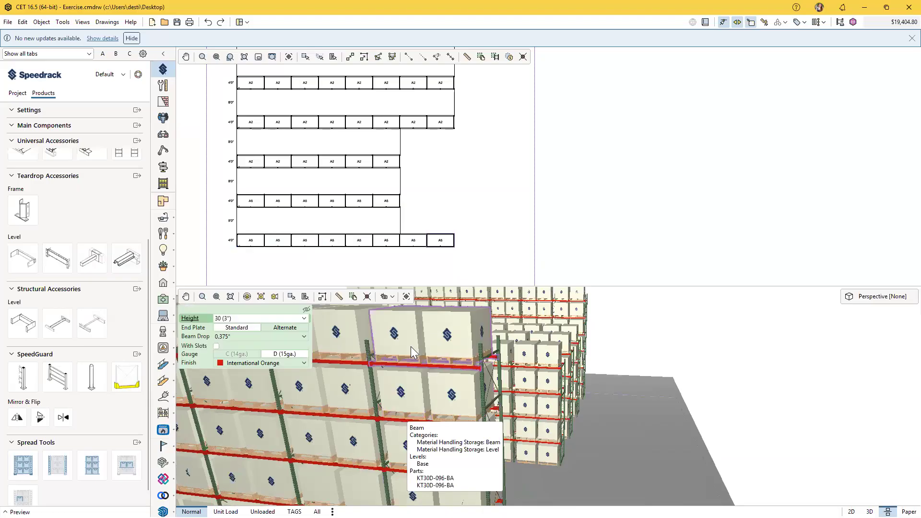
pyautogui.scroll(-1, 411, 347)
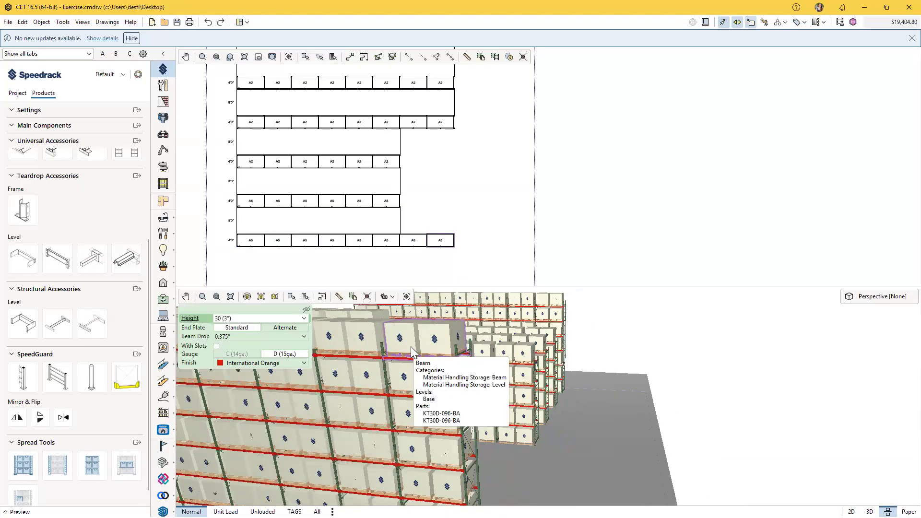
pyautogui.click(412, 384)
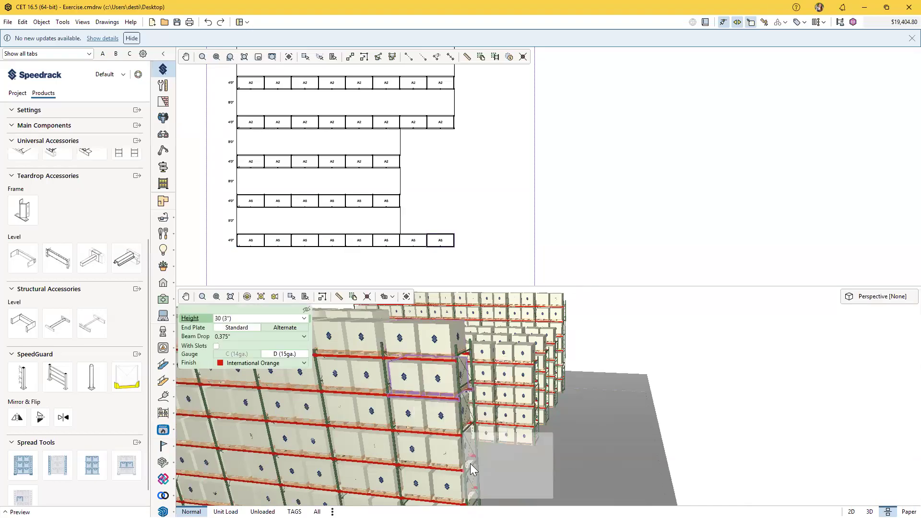
pyautogui.click(604, 457)
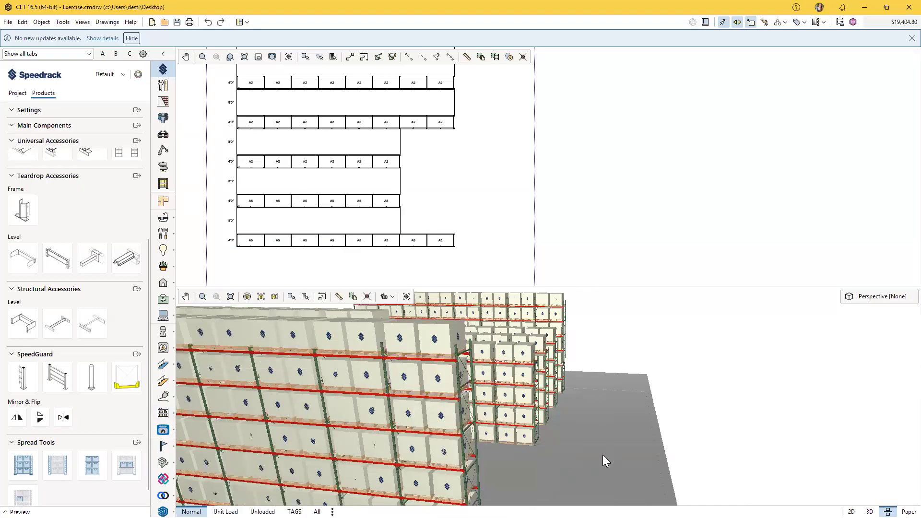
pyautogui.scroll(-1, 602, 455)
pyautogui.scroll(1, 597, 459)
pyautogui.moveTo(594, 459); pyautogui.dragTo(552, 437)
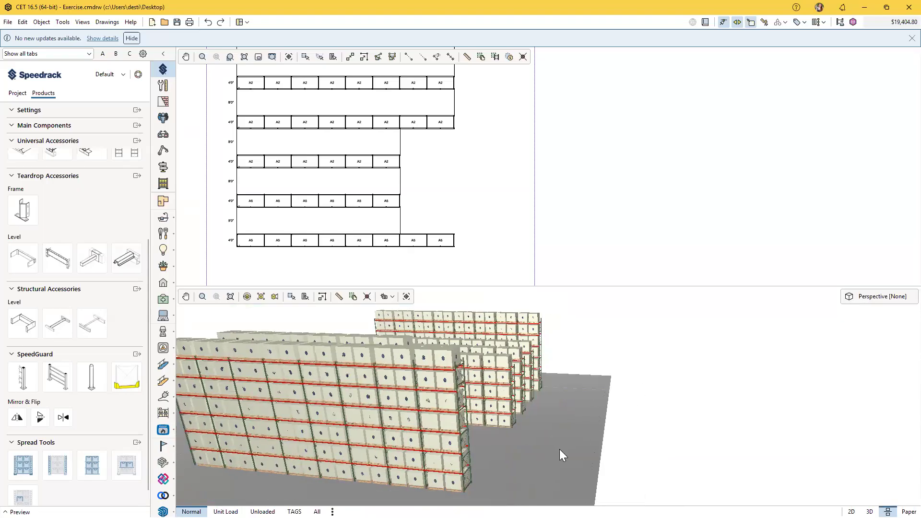
# Open the Bay Editor beside the product library and select bay type A5
pyautogui.scroll(5, 101, 344)
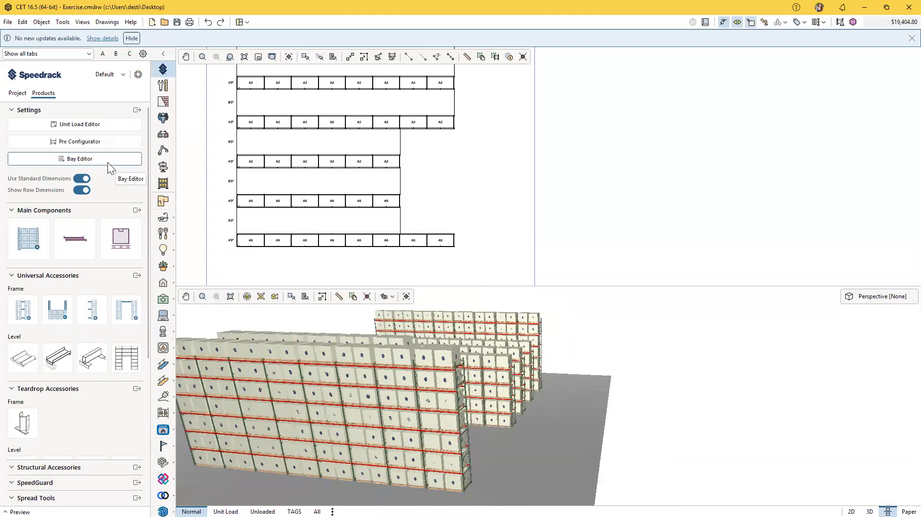
pyautogui.click(111, 160)
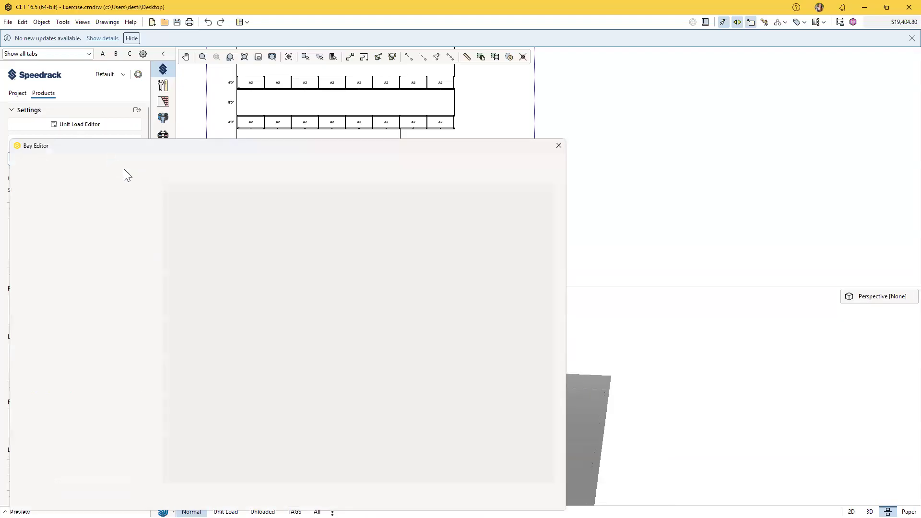
pyautogui.moveTo(238, 140); pyautogui.dragTo(421, 156)
pyautogui.doubleClick(420, 156)
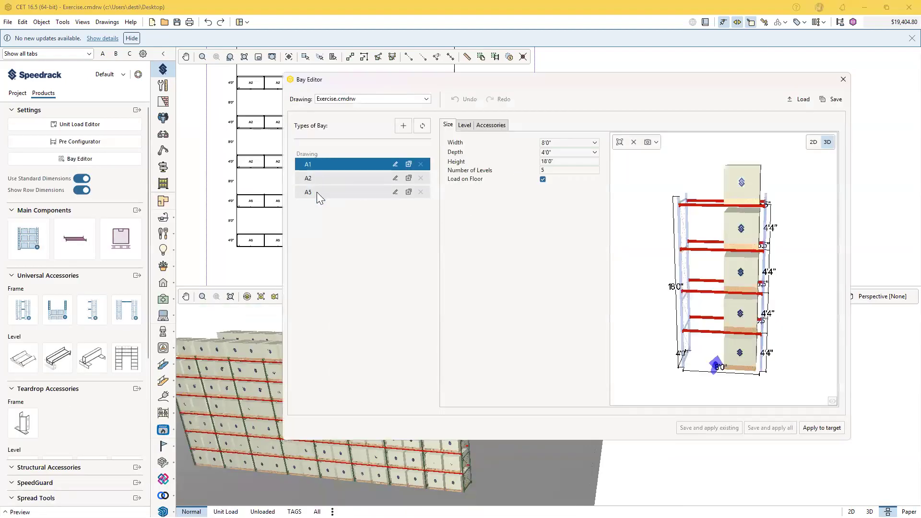
pyautogui.press('Down')
pyautogui.press('Down')
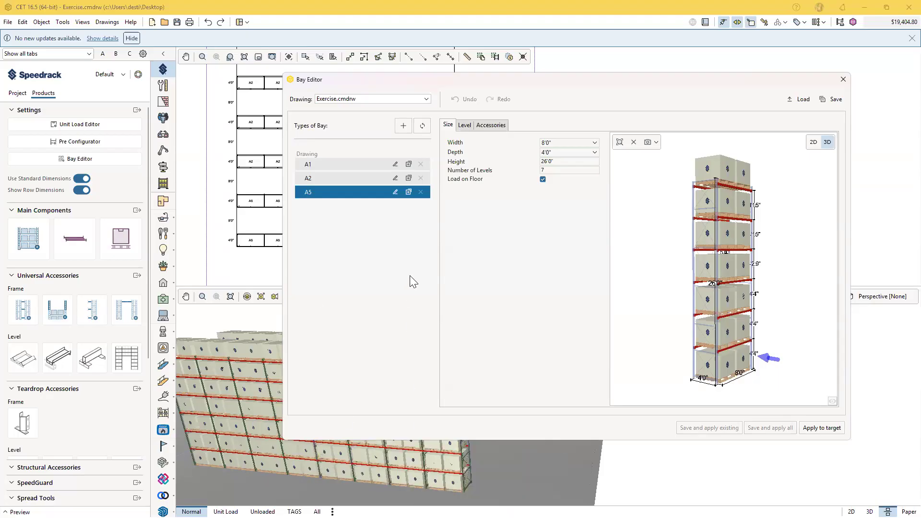
# Set bay type A5 to 6 levels and turn off Load on Floor
pyautogui.moveTo(666, 279); pyautogui.dragTo(775, 278)
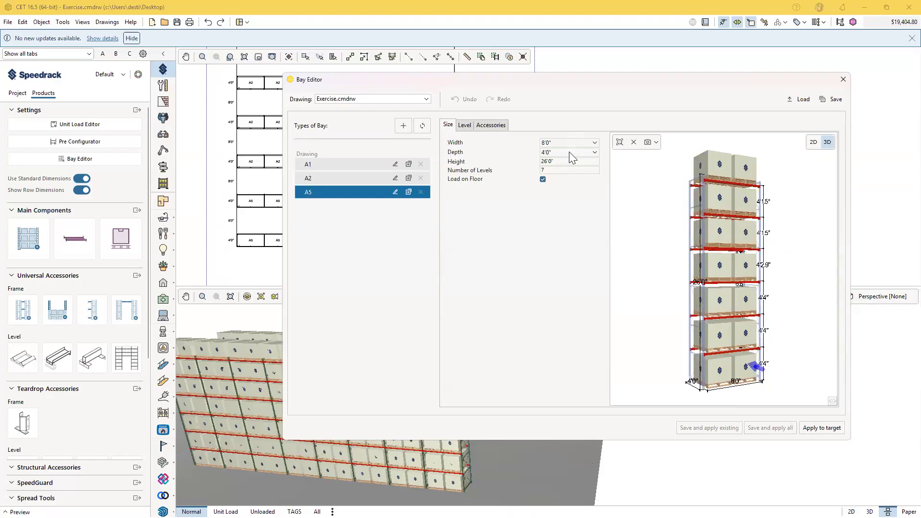
pyautogui.click(565, 170)
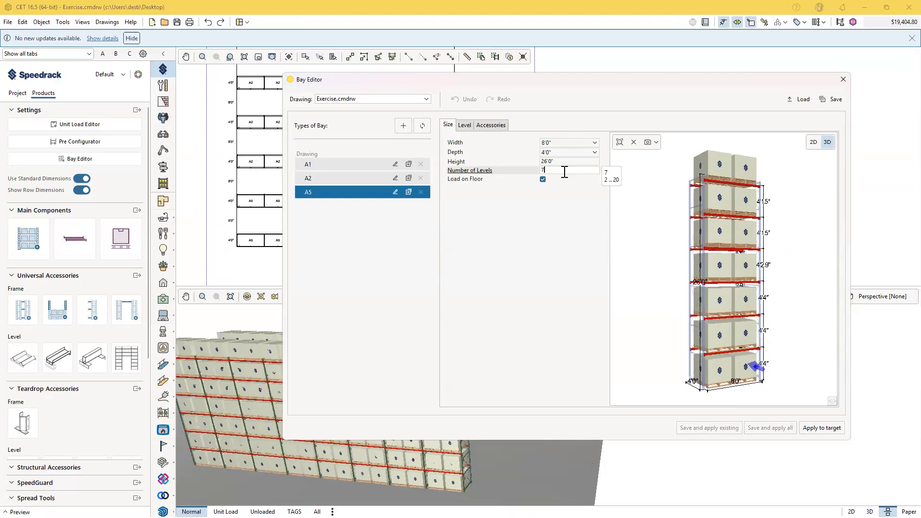
pyautogui.doubleClick(562, 170)
pyautogui.write('6')
pyautogui.press('Return')
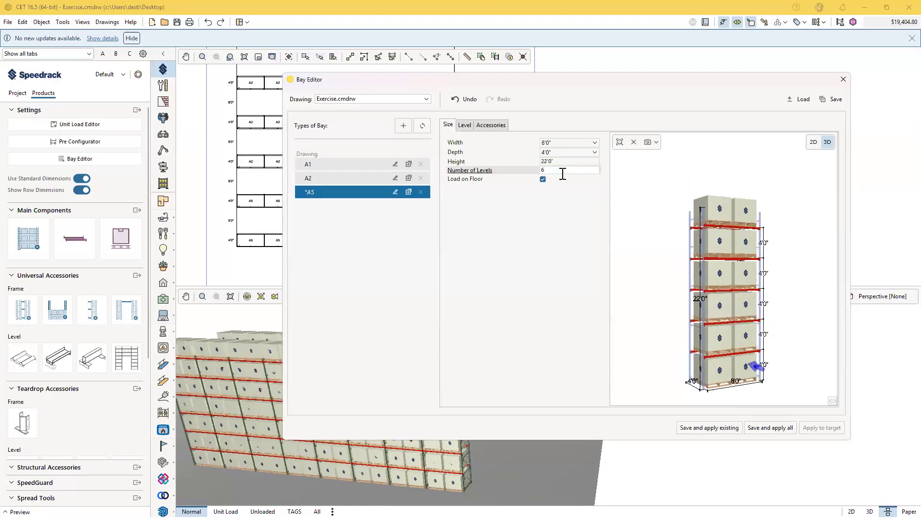
pyautogui.click(543, 179)
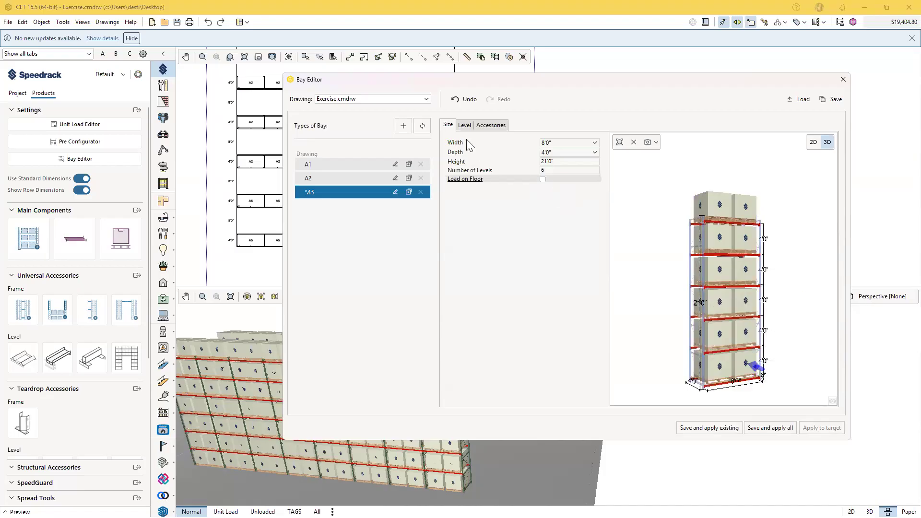
# Set the Level 1 unit load of bay type A5 to the NA 55 Gal. Drums Pallet
pyautogui.click(464, 125)
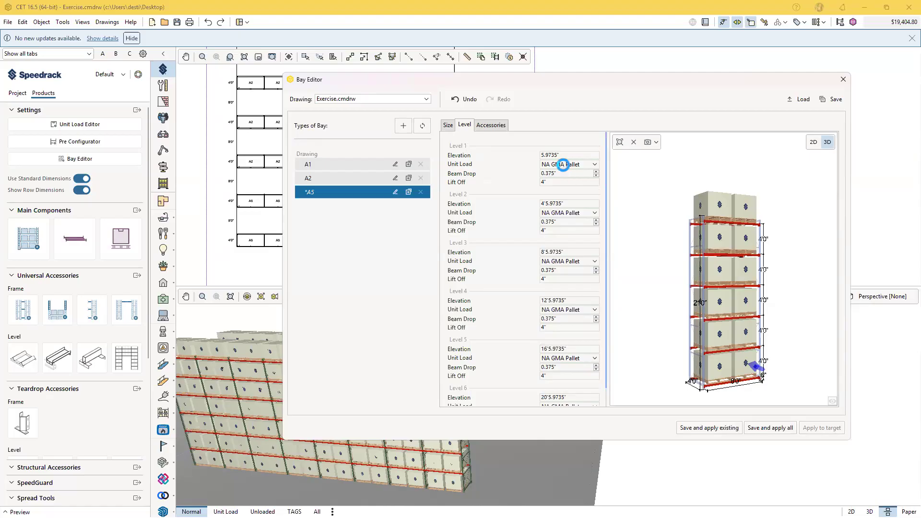
pyautogui.moveTo(720, 374)
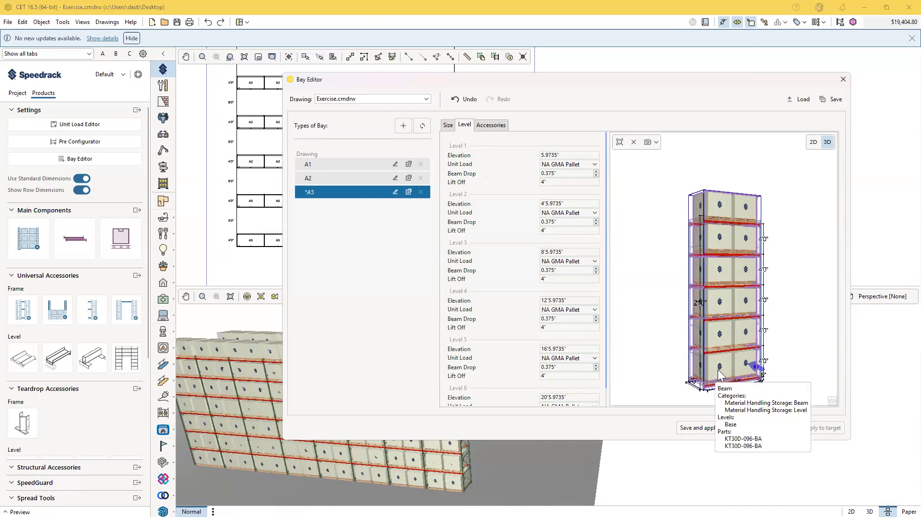
pyautogui.click(557, 165)
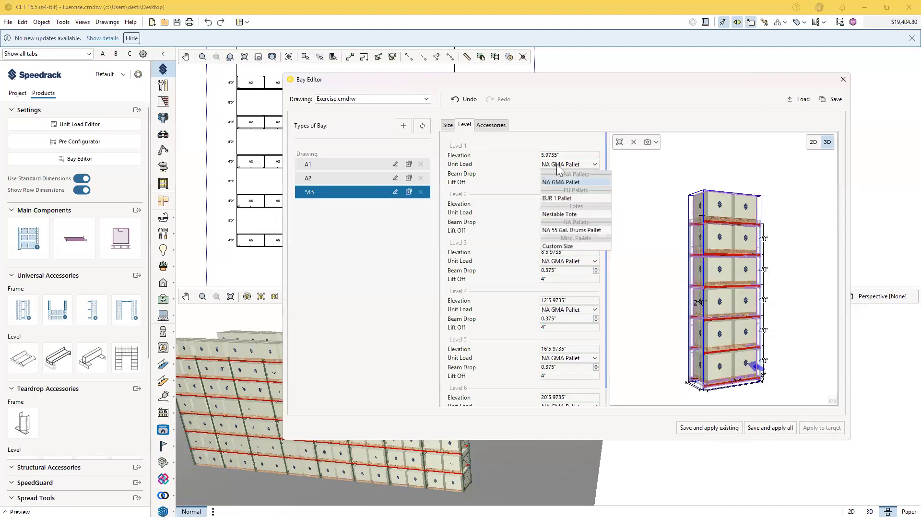
pyautogui.click(562, 231)
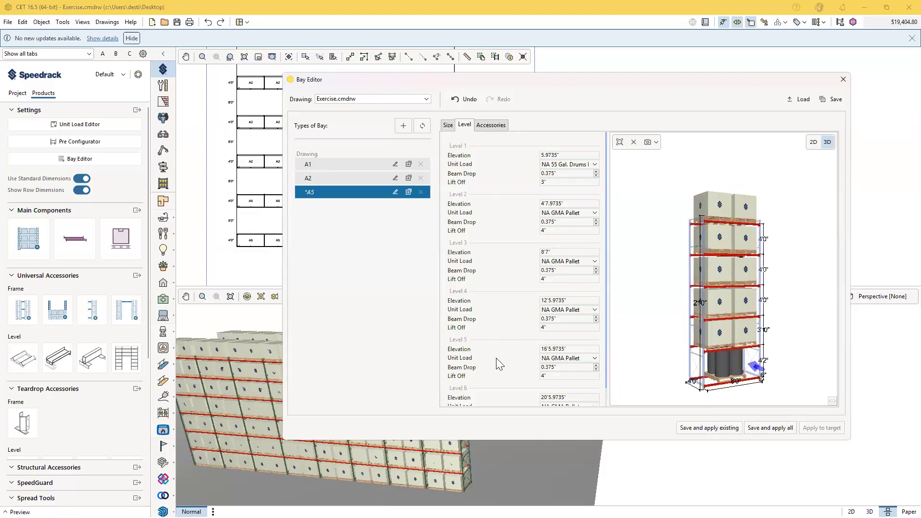
# Try to add the Skid Channels accessory to the bottom level of bay type A5
pyautogui.click(489, 125)
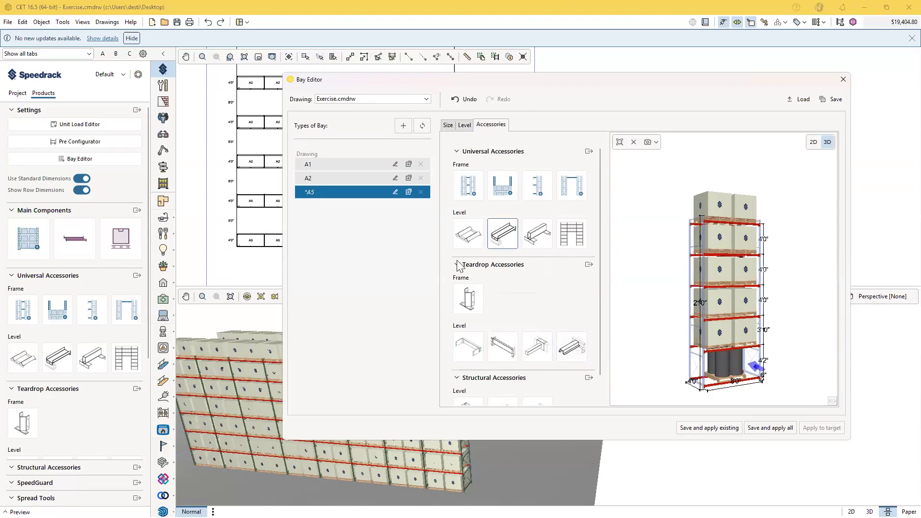
pyautogui.scroll(-1, 458, 264)
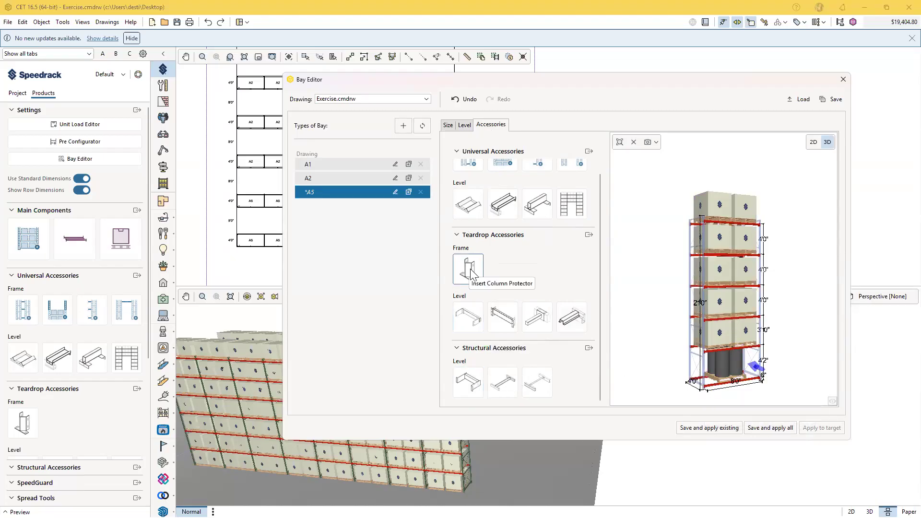
pyautogui.scroll(1, 464, 274)
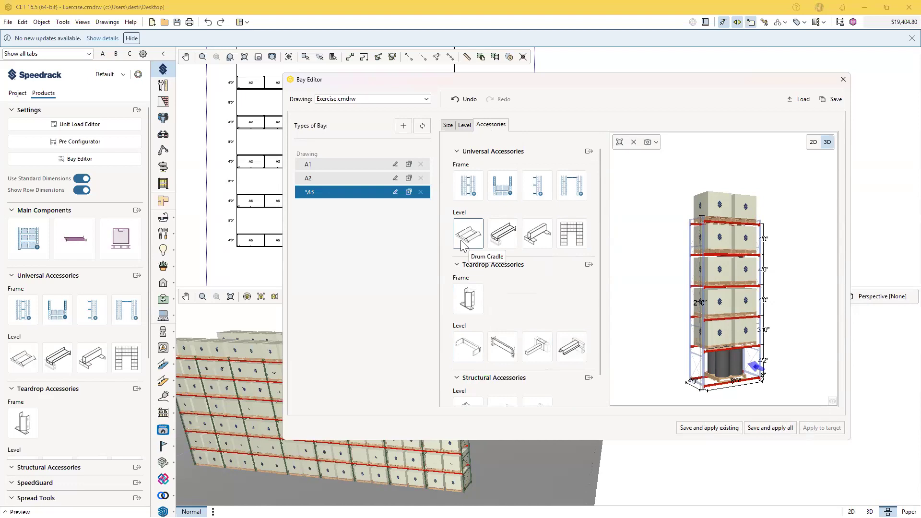
pyautogui.click(503, 234)
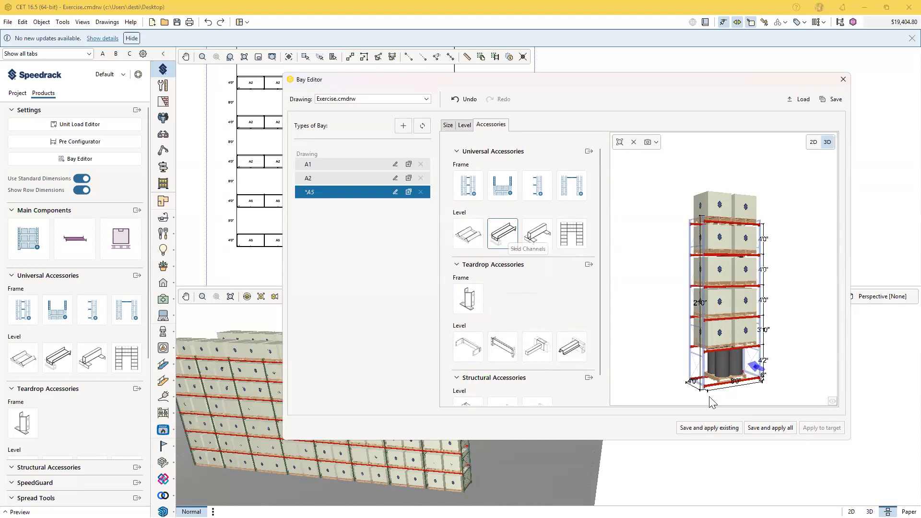
pyautogui.click(711, 386)
pyautogui.press('Escape')
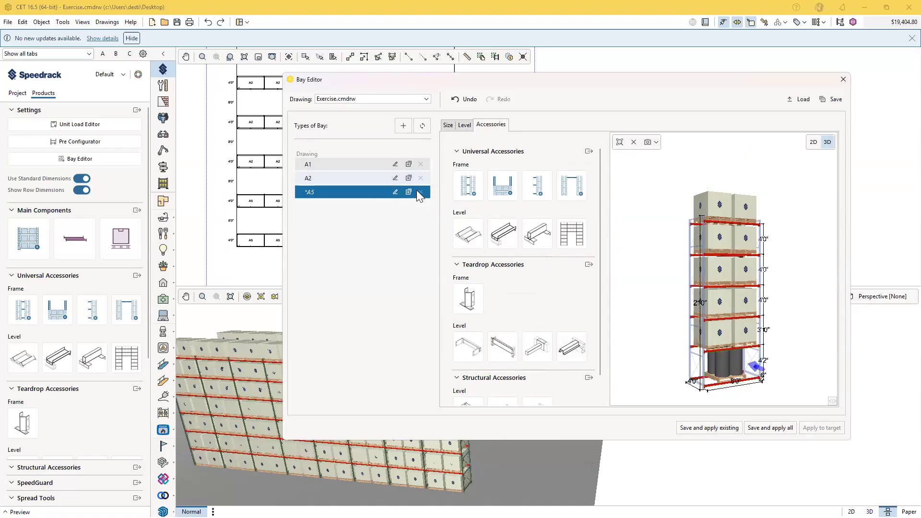
pyautogui.click(503, 233)
pyautogui.click(712, 379)
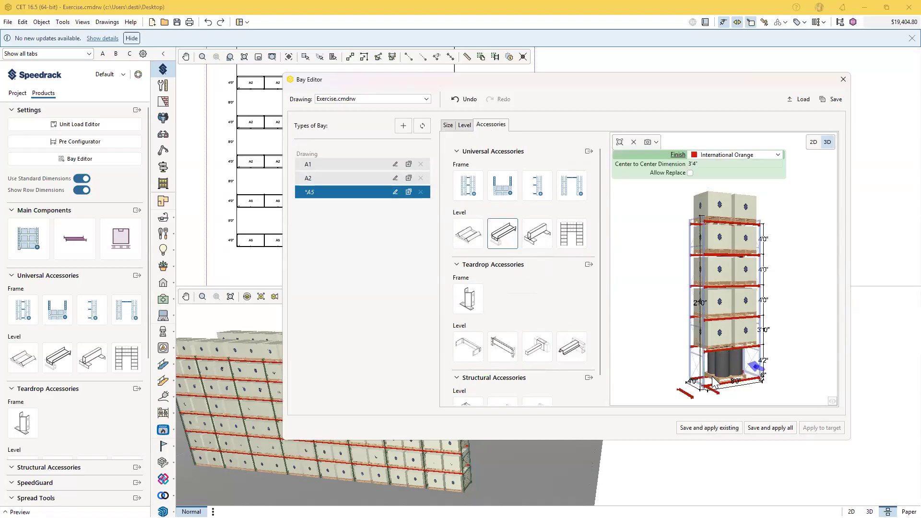
pyautogui.press('Escape')
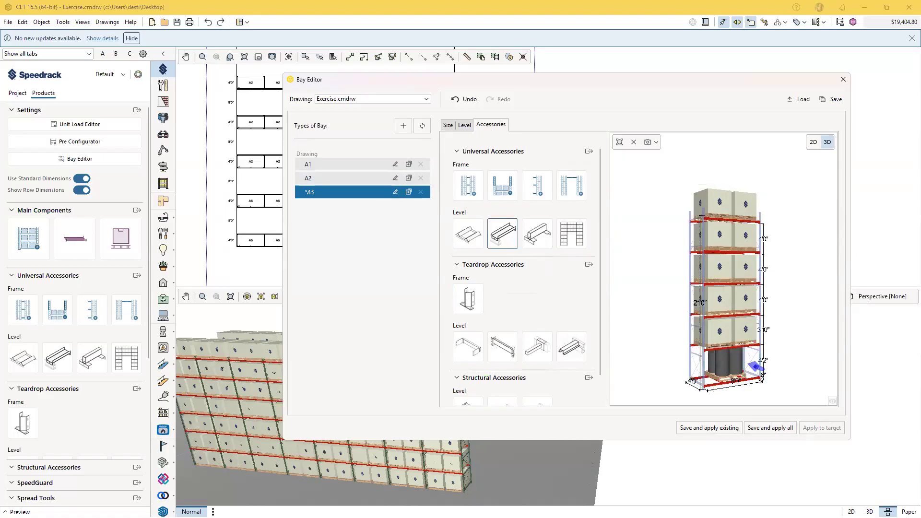
pyautogui.scroll(5, 763, 398)
pyautogui.scroll(-4, 766, 401)
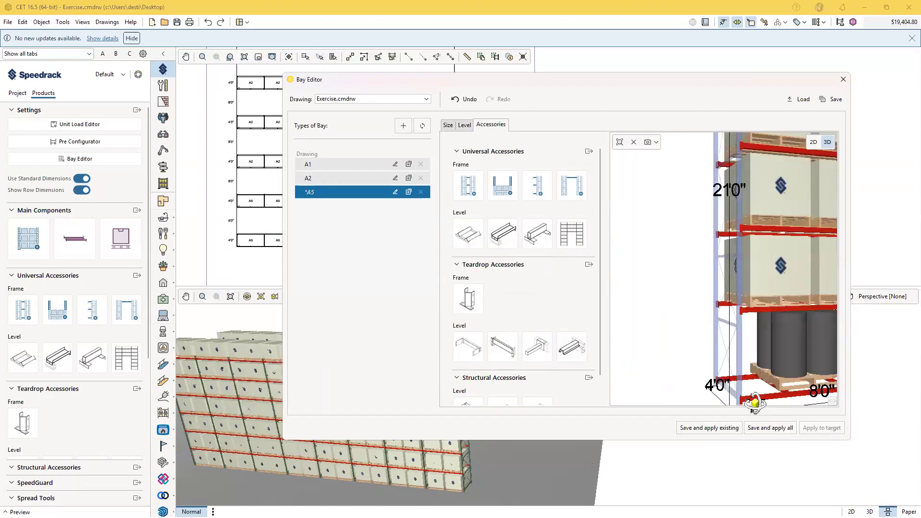
pyautogui.scroll(2, 674, 363)
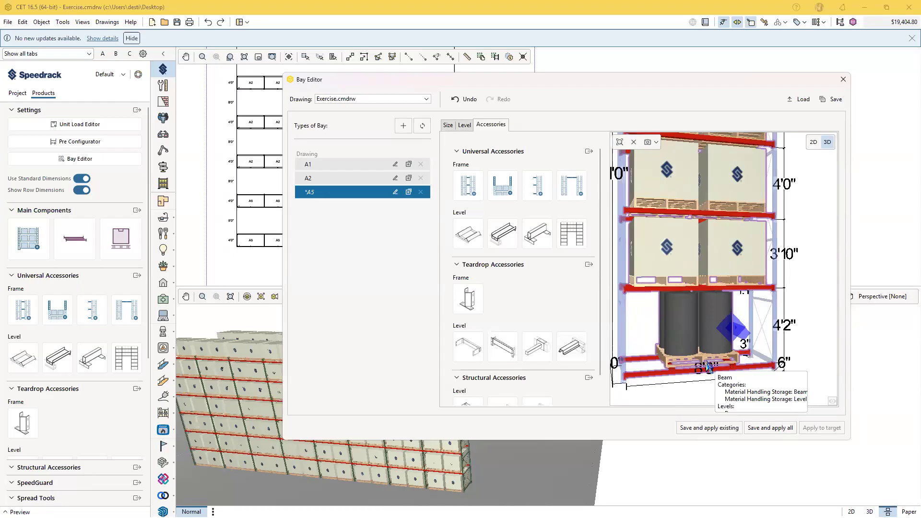
pyautogui.scroll(-5, 739, 375)
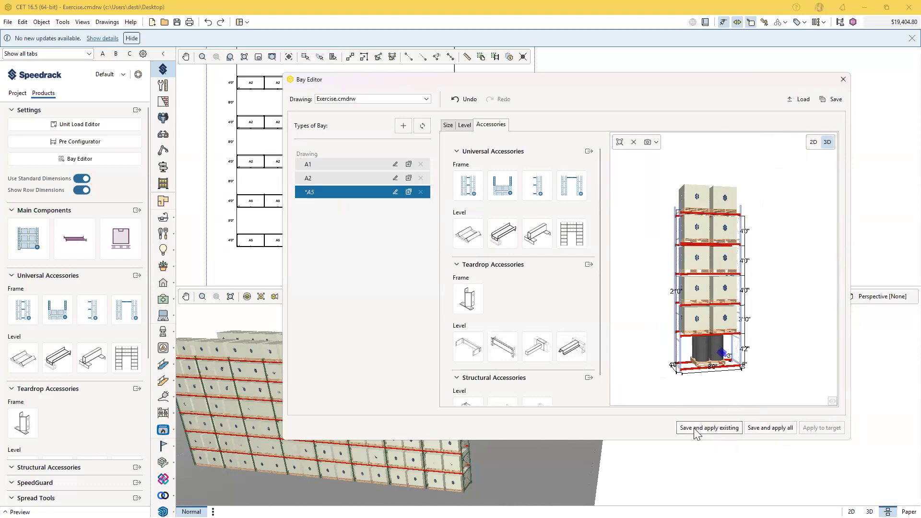
# Save the edited A5 bay type, apply it to the existing bays in the drawing, and close the Bay Editor
pyautogui.click(717, 430)
pyautogui.click(746, 428)
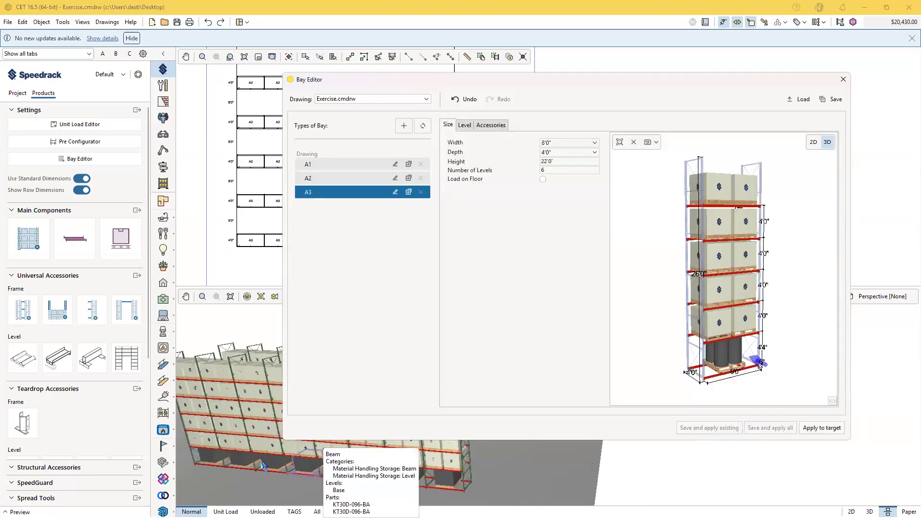
pyautogui.moveTo(422, 478); pyautogui.dragTo(509, 486, button='middle')
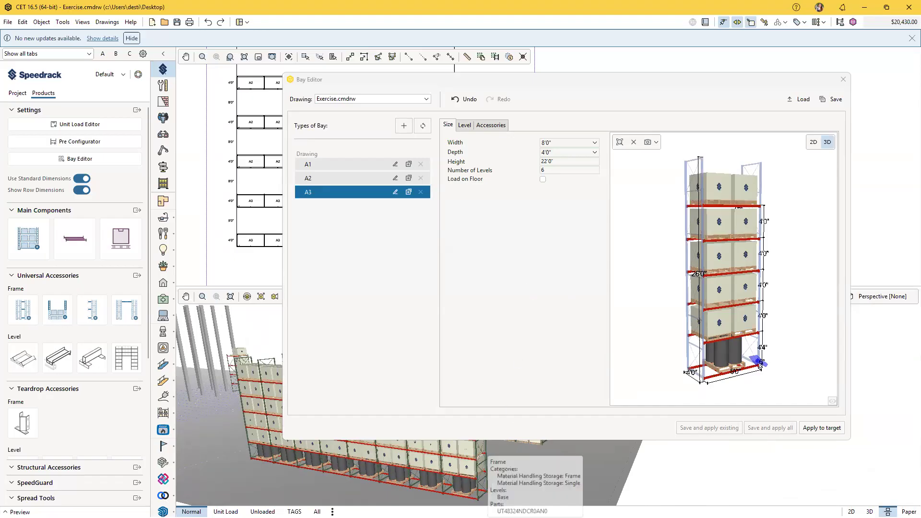
pyautogui.click(843, 80)
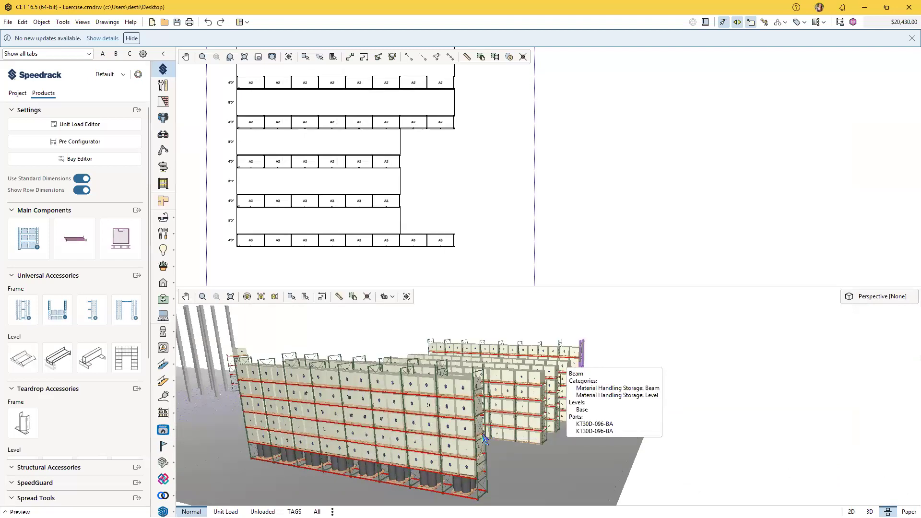
# Reopen the Bay Editor and duplicate bay type A3
pyautogui.scroll(3, 494, 256)
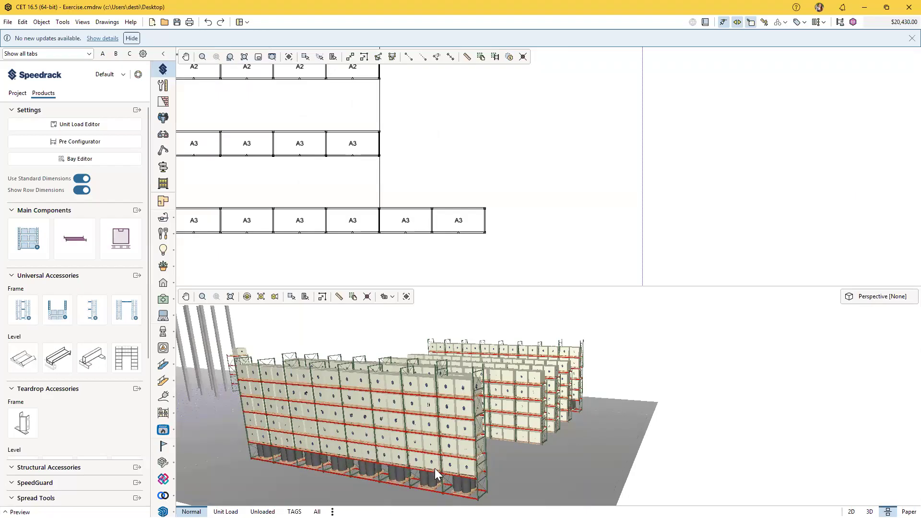
pyautogui.scroll(3, 434, 470)
pyautogui.moveTo(437, 470); pyautogui.dragTo(430, 480, button='middle')
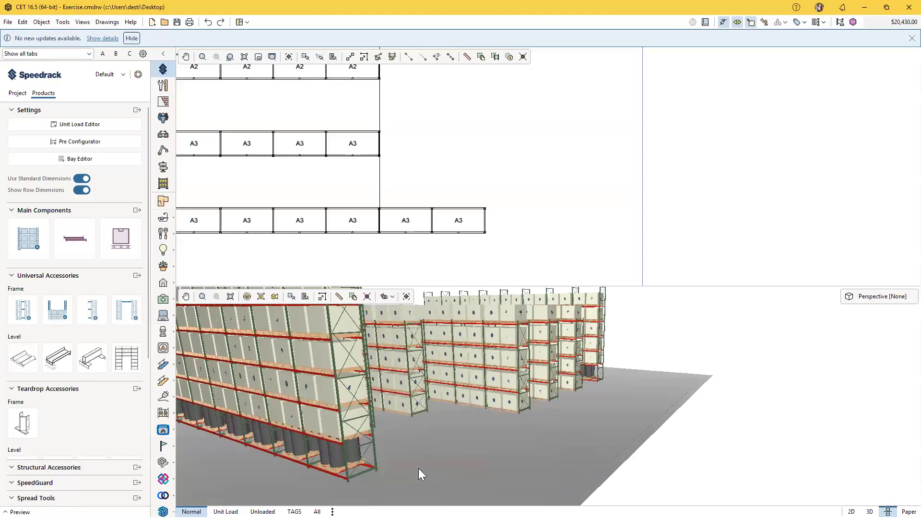
pyautogui.click(110, 159)
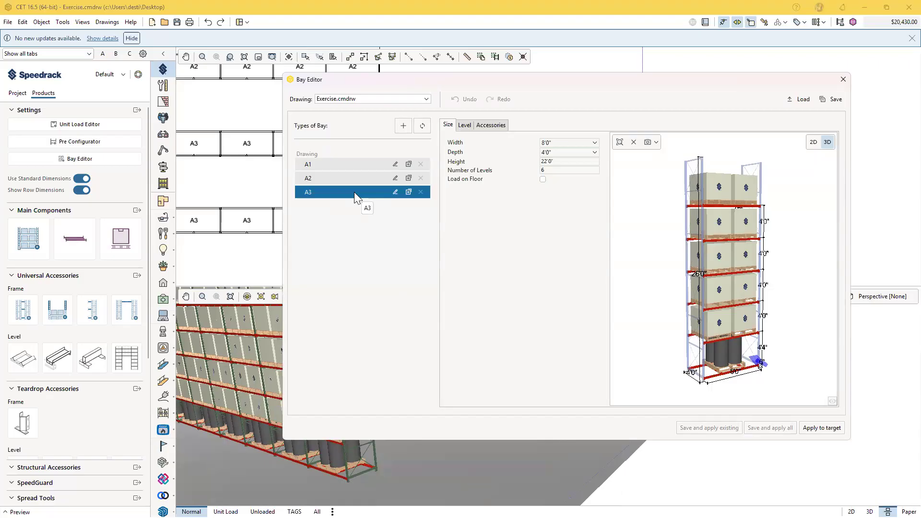
pyautogui.click(409, 192)
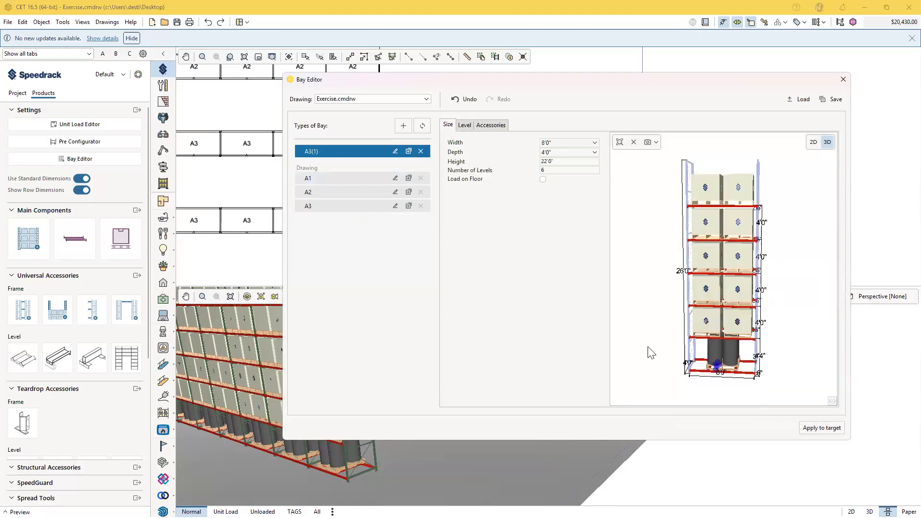
# Set the width of the duplicated A3 bay type to 10'0" and remove its top level
pyautogui.click(575, 142)
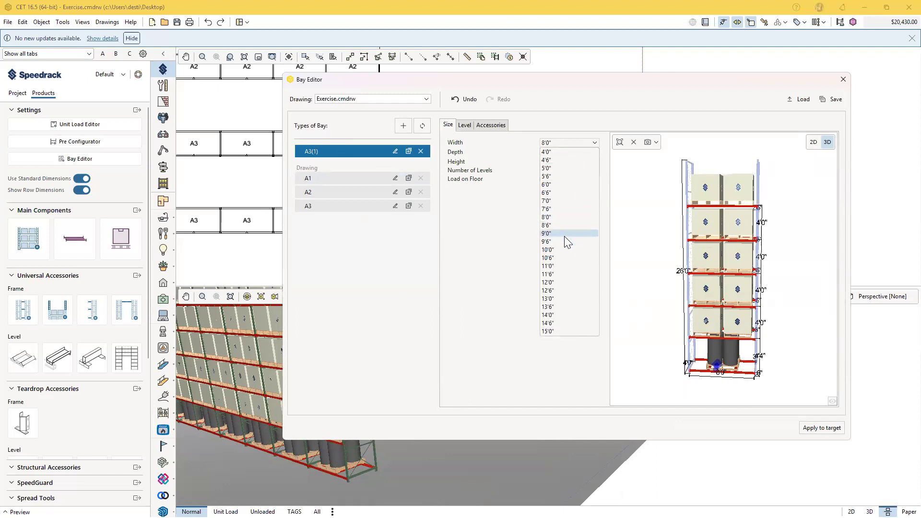
pyautogui.click(565, 235)
pyautogui.click(557, 143)
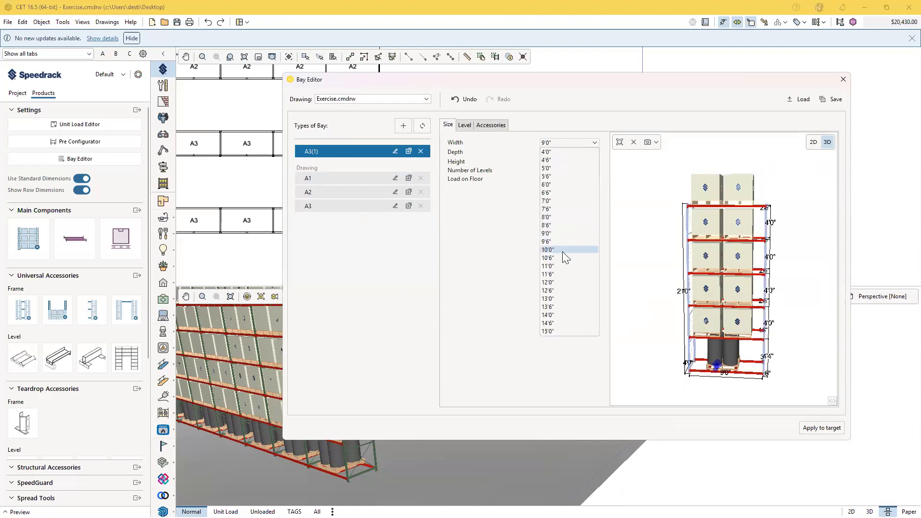
pyautogui.click(562, 251)
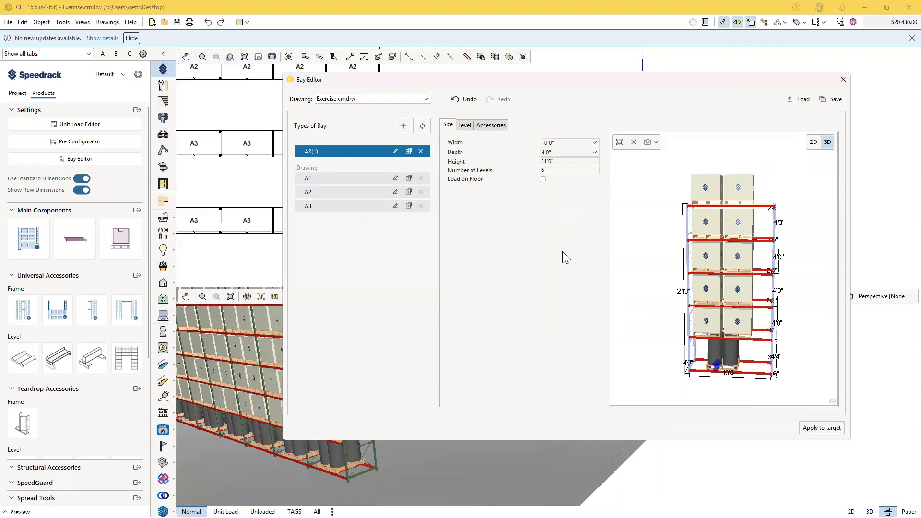
pyautogui.click(728, 359)
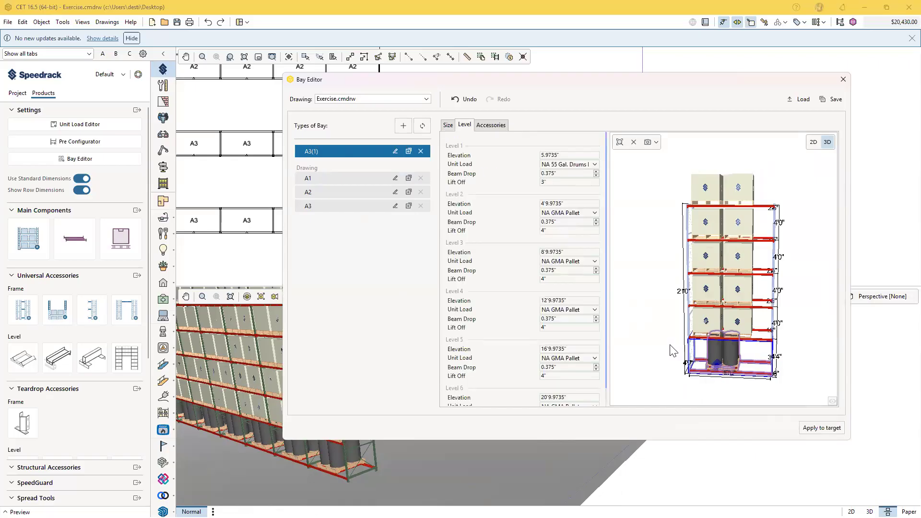
pyautogui.moveTo(708, 354); pyautogui.dragTo(719, 360)
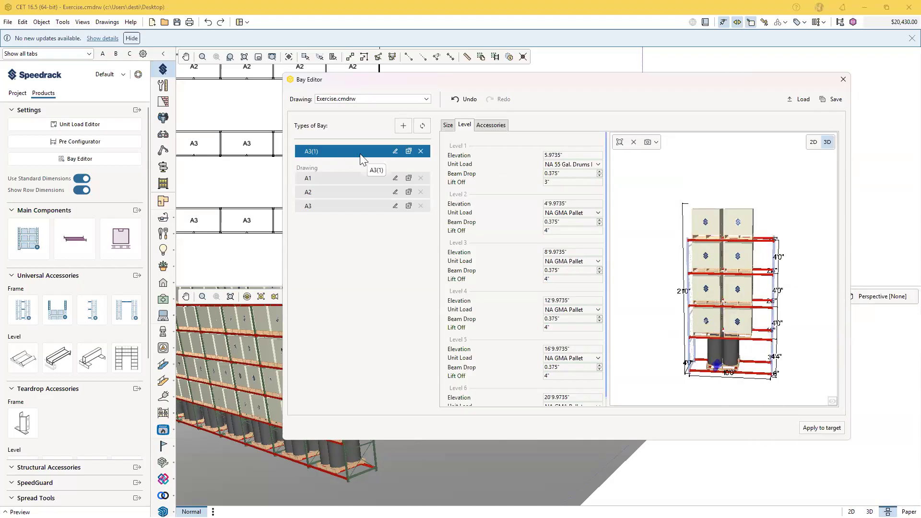
# Apply bay type A3(1) to the last two bays at the open end of the bottom row
pyautogui.click(821, 428)
pyautogui.click(330, 469)
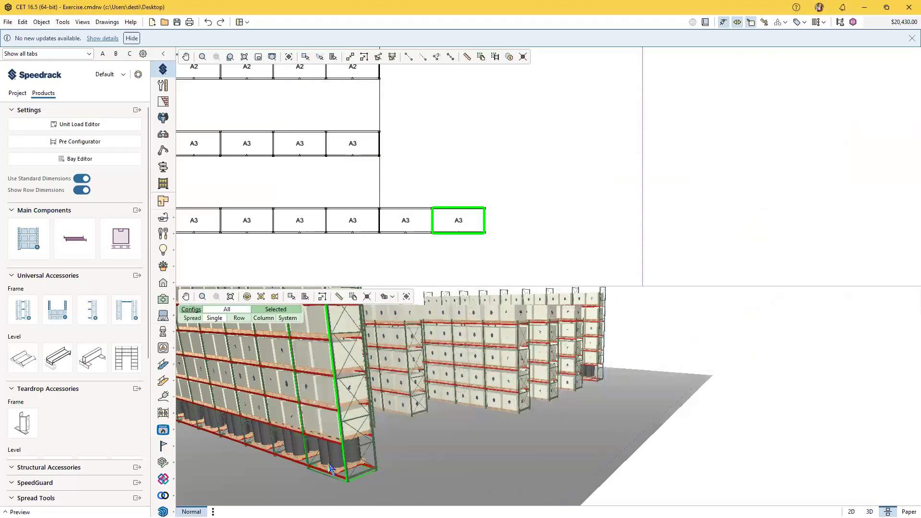
pyautogui.click(429, 482)
pyautogui.moveTo(429, 481); pyautogui.dragTo(438, 424, button='middle')
pyautogui.click(301, 480)
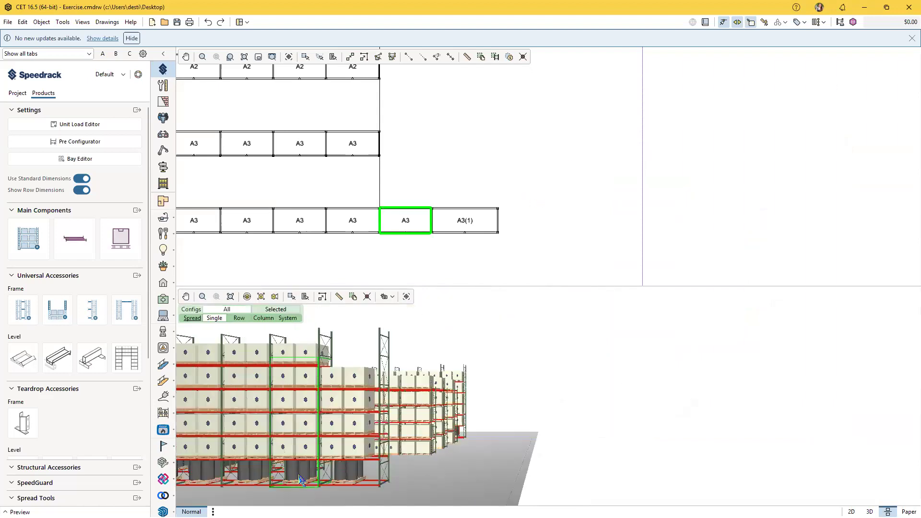
pyautogui.click(334, 498)
pyautogui.scroll(3, 317, 496)
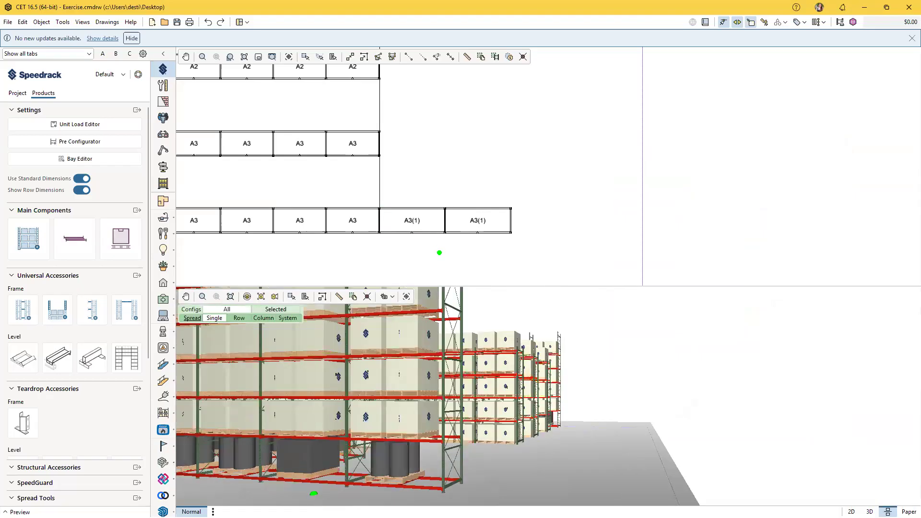
pyautogui.scroll(5, 314, 493)
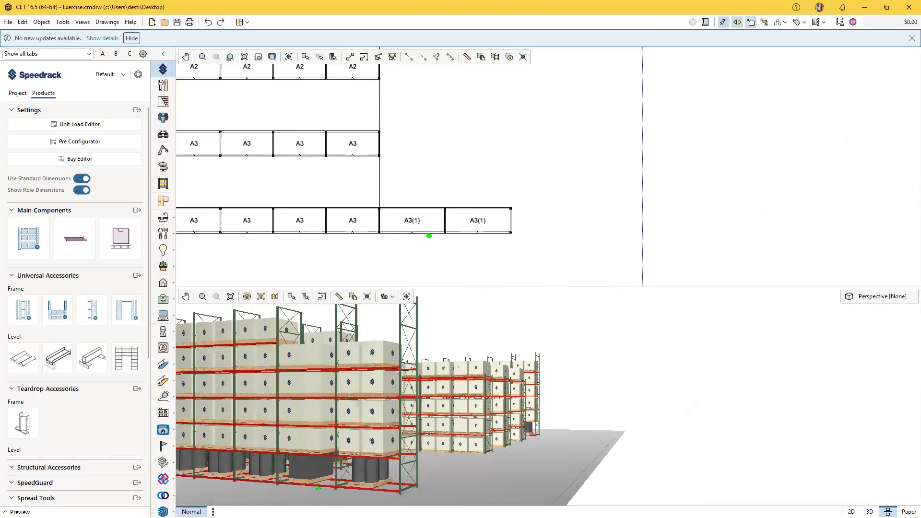
pyautogui.doubleClick(327, 479)
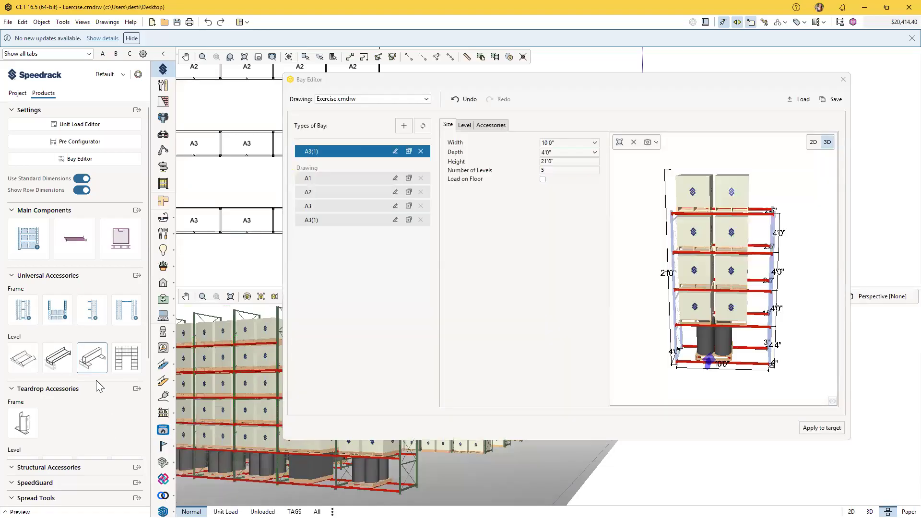
# Bring the Spread Tools into view in the product library and close the Bay Editor
pyautogui.click(112, 437)
pyautogui.click(112, 437)
pyautogui.click(111, 435)
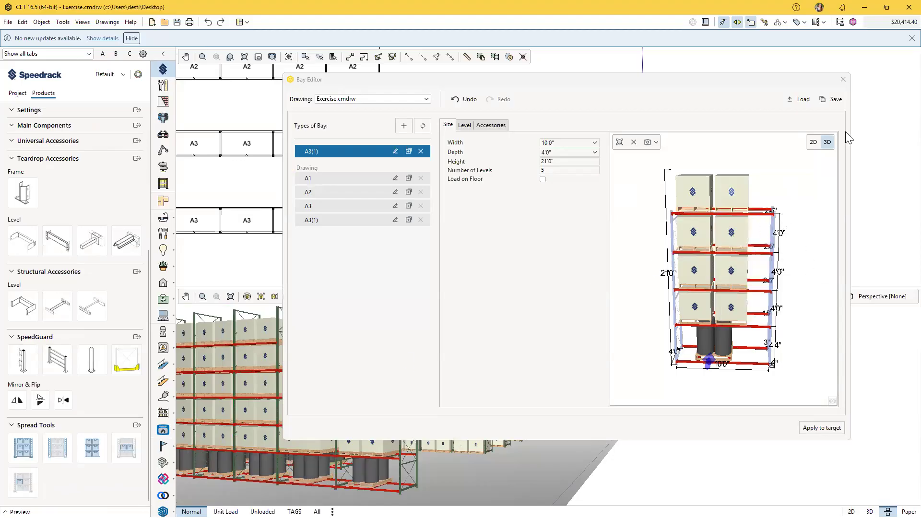
pyautogui.click(843, 80)
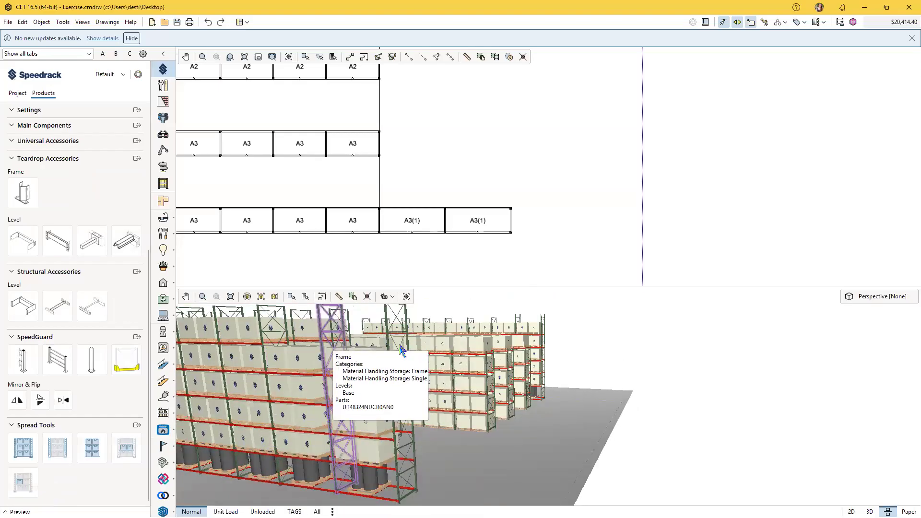
# Examine the bottom row's A3(1) end bays in 3D and their labels in plan beside the A3 bays
pyautogui.moveTo(489, 462); pyautogui.dragTo(581, 469, button='middle')
pyautogui.scroll(2, 580, 468)
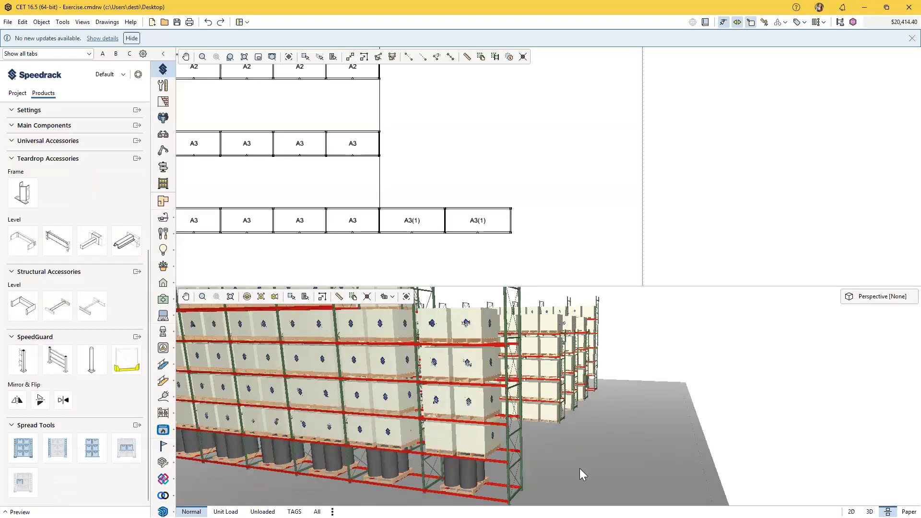
pyautogui.scroll(-2, 579, 460)
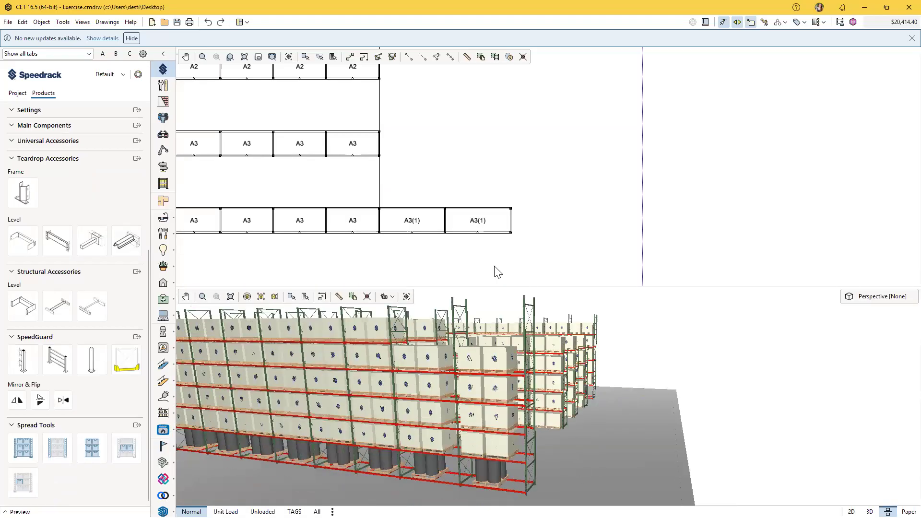
pyautogui.scroll(3, 583, 247)
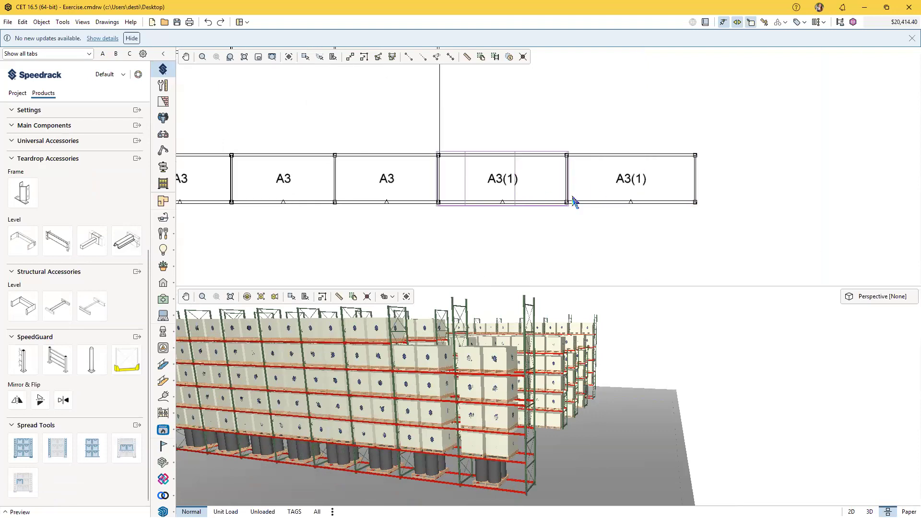
pyautogui.scroll(-1, 578, 249)
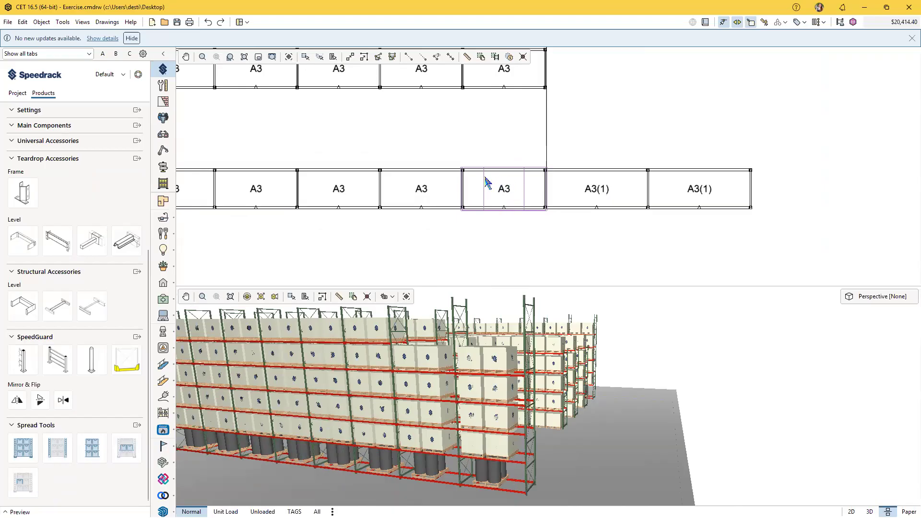
pyautogui.moveTo(503, 211)
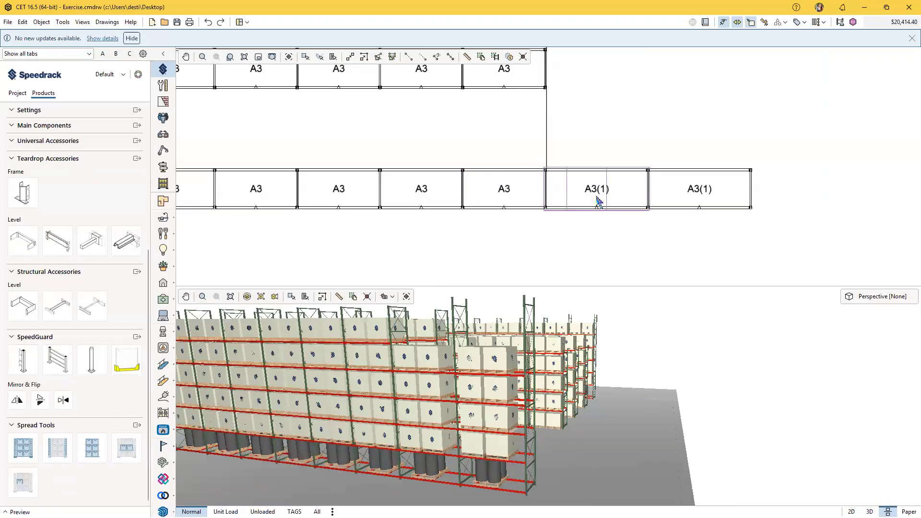
pyautogui.hscroll(3, 648, 246)
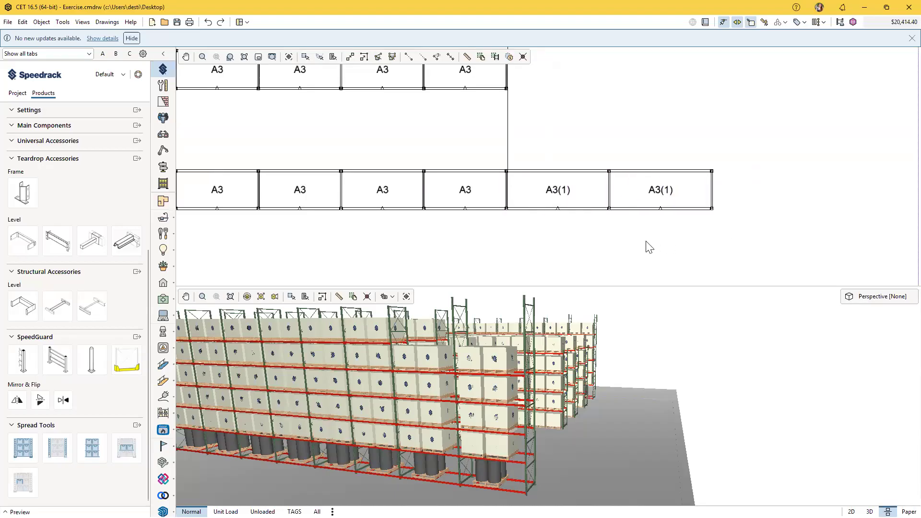
pyautogui.scroll(2, 98, 196)
pyautogui.scroll(5, 96, 193)
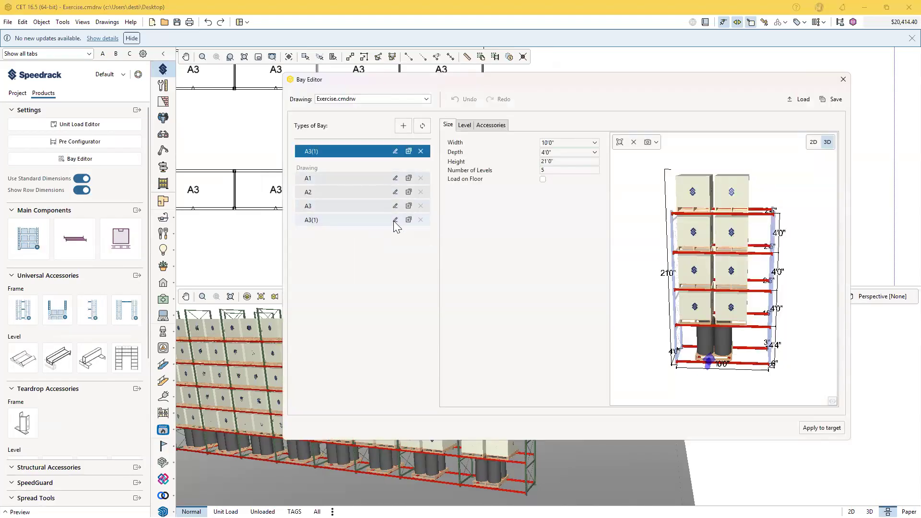
# Close the Bay Editor
pyautogui.click(395, 220)
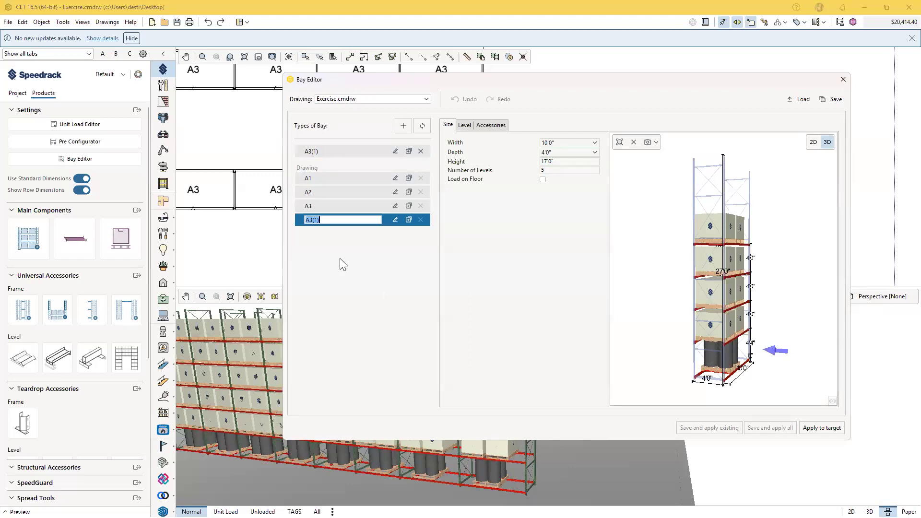
pyautogui.click(844, 79)
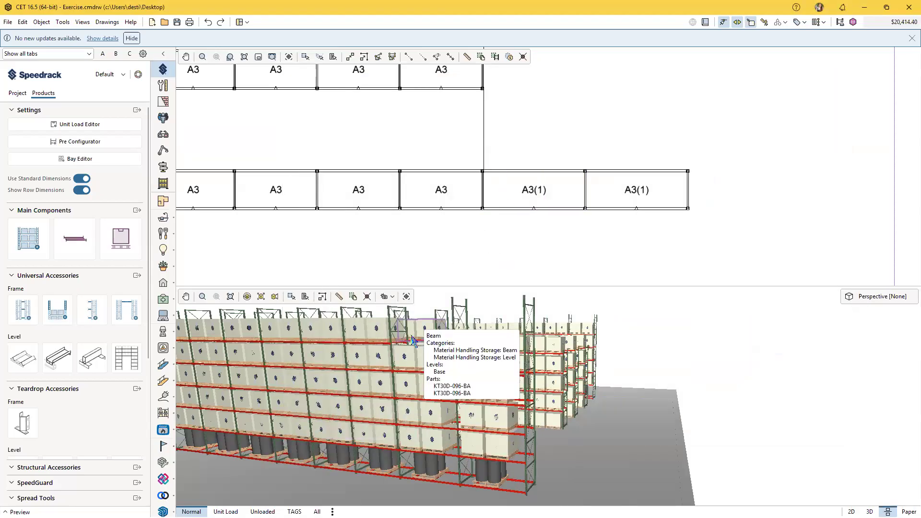
# Insert a single level with 3" high beams at the top of each of the two A3(1) end bays
pyautogui.click(75, 251)
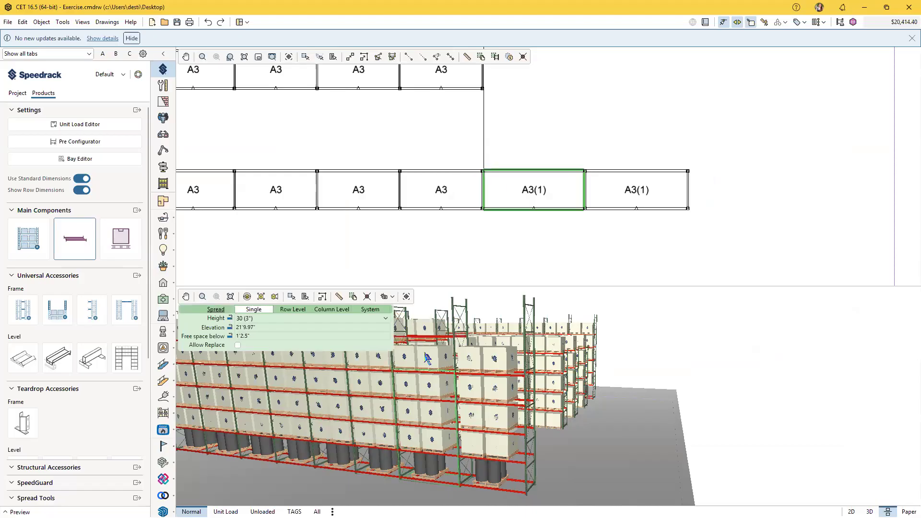
pyautogui.scroll(5, 427, 359)
pyautogui.scroll(-1, 424, 358)
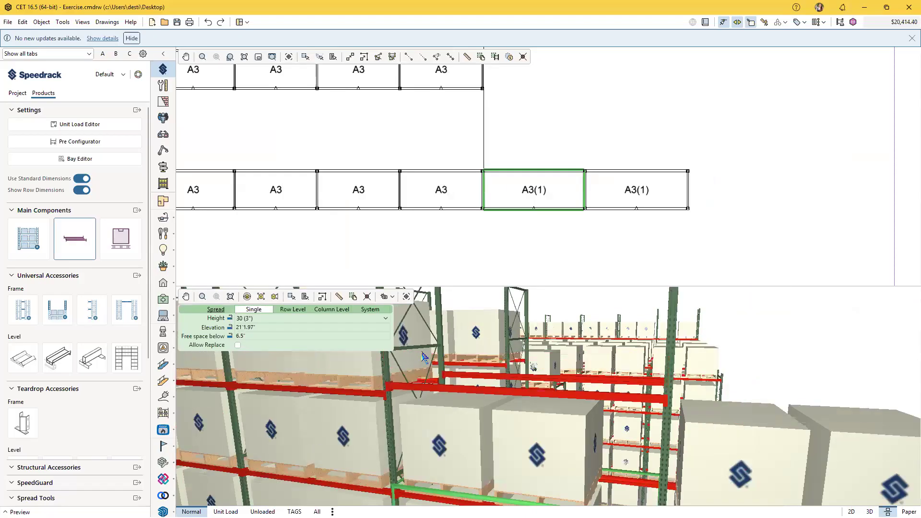
pyautogui.click(483, 355)
pyautogui.scroll(-3, 483, 356)
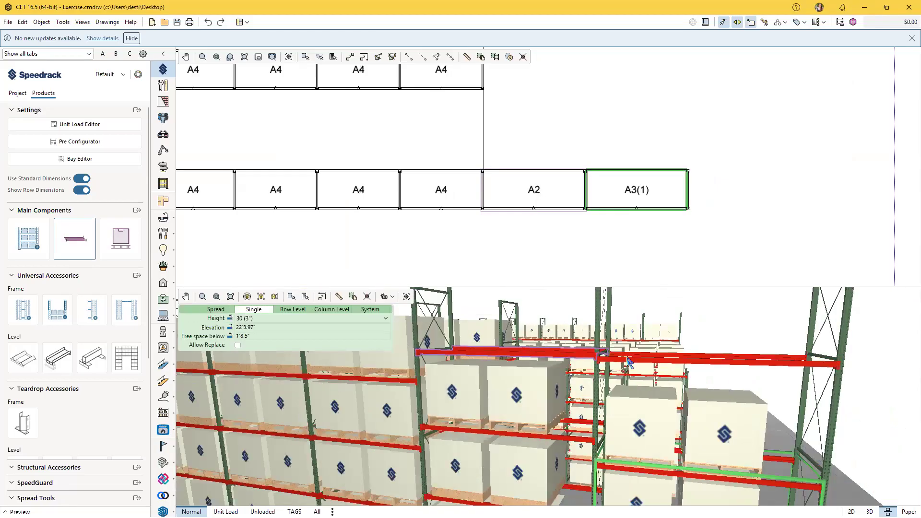
pyautogui.click(624, 360)
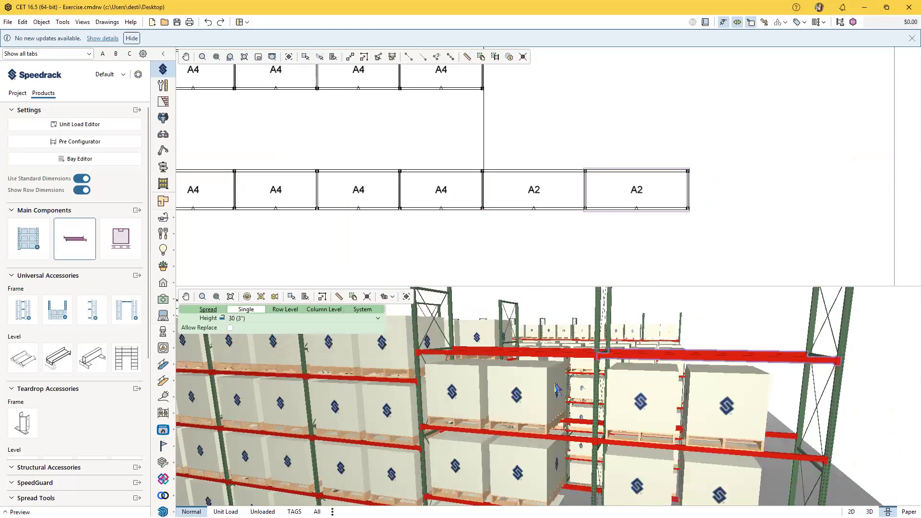
pyautogui.scroll(-2, 556, 388)
pyautogui.scroll(-1, 524, 379)
pyautogui.press('Escape')
pyautogui.scroll(-3, 497, 364)
pyautogui.scroll(1, 495, 363)
pyautogui.scroll(2, 496, 364)
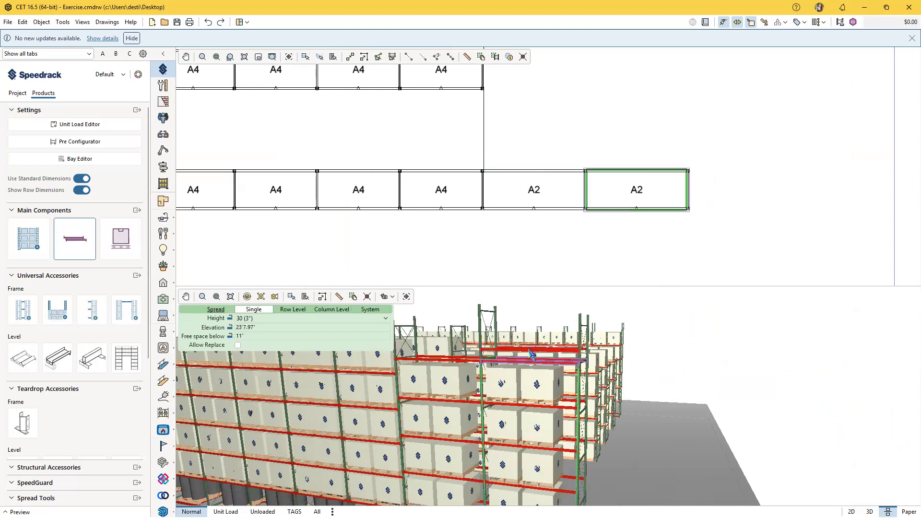
pyautogui.press('Escape')
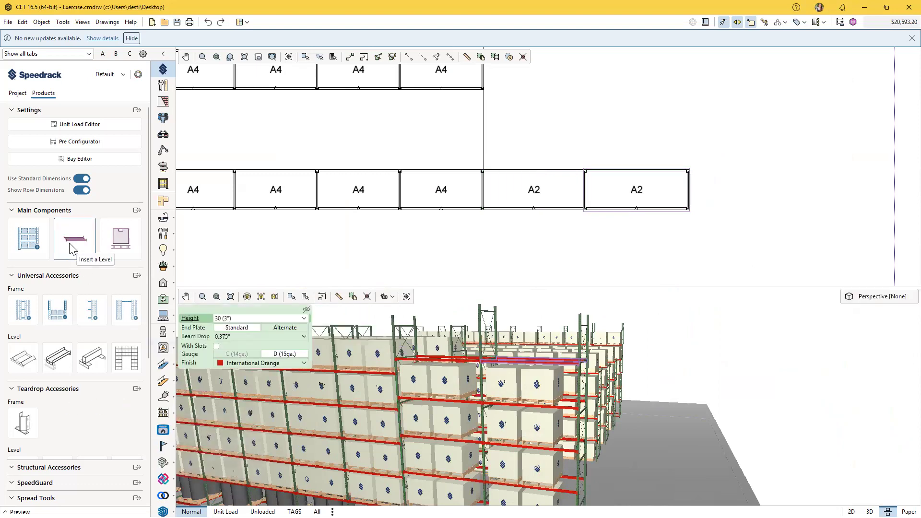
# With Allow Replace enabled, insert a single 3" beam level in each A2 end bay, replacing the second-from-top pallet loads
pyautogui.click(121, 239)
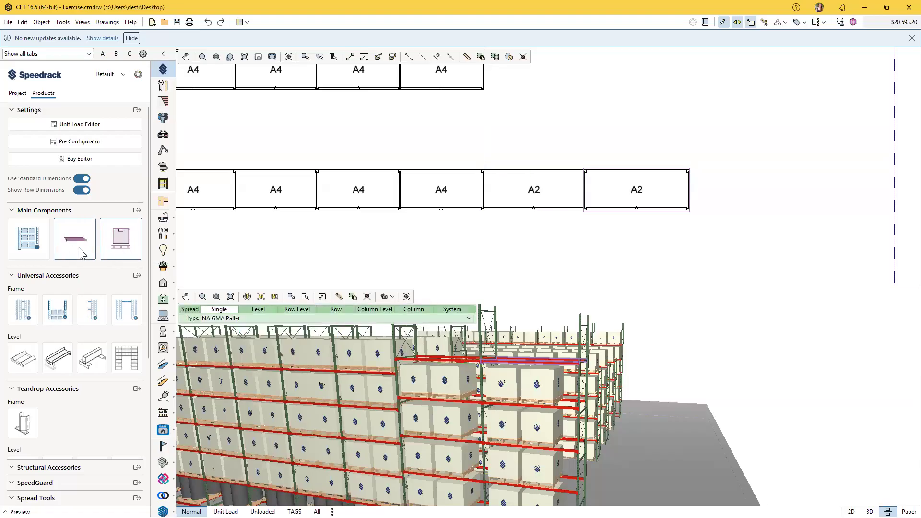
pyautogui.press('Escape')
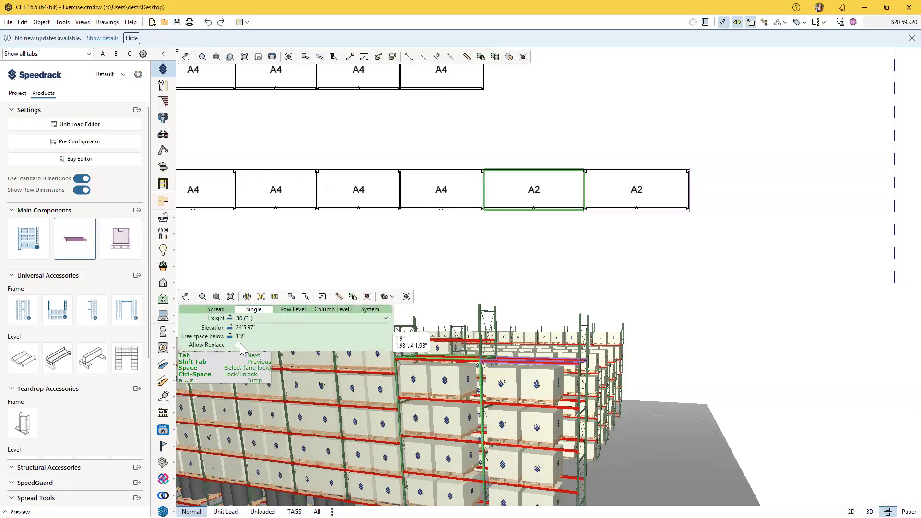
pyautogui.click(238, 345)
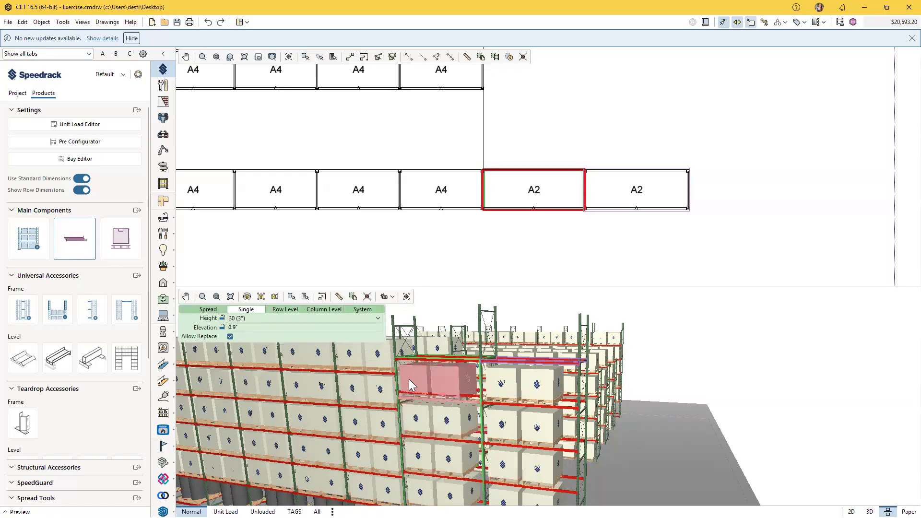
pyautogui.click(410, 428)
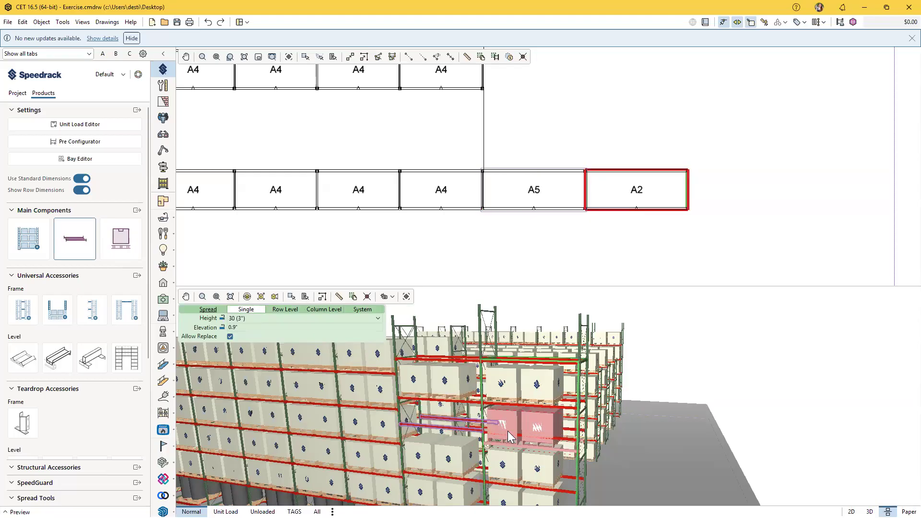
pyautogui.click(537, 451)
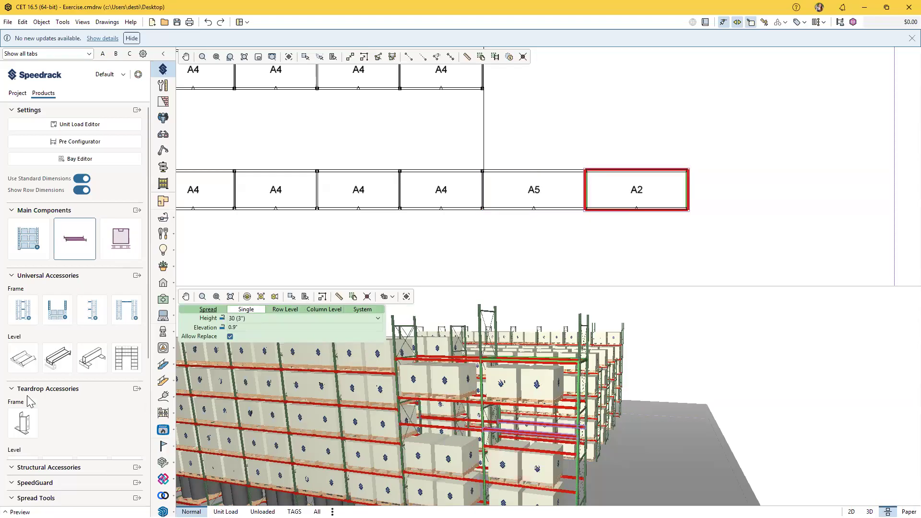
# Turn off the Allow Replace option for inserting levels
pyautogui.click(75, 239)
pyautogui.click(230, 336)
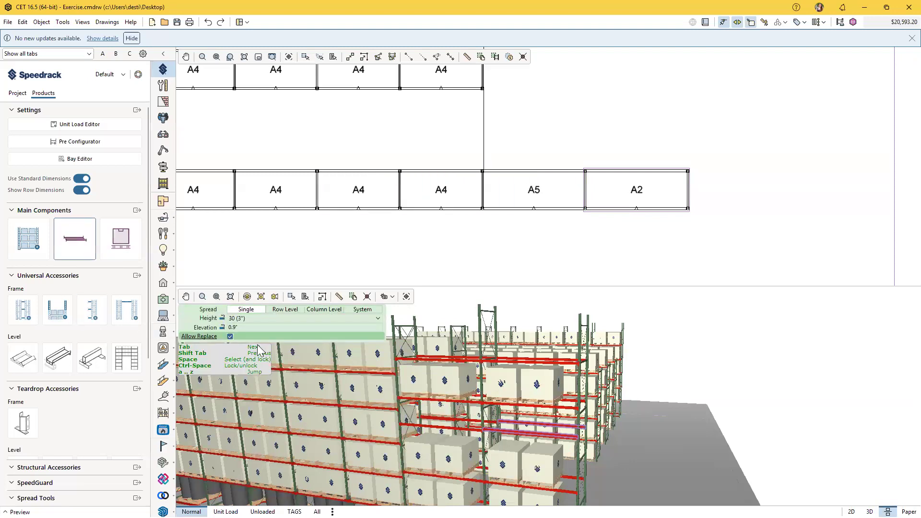
pyautogui.click(510, 352)
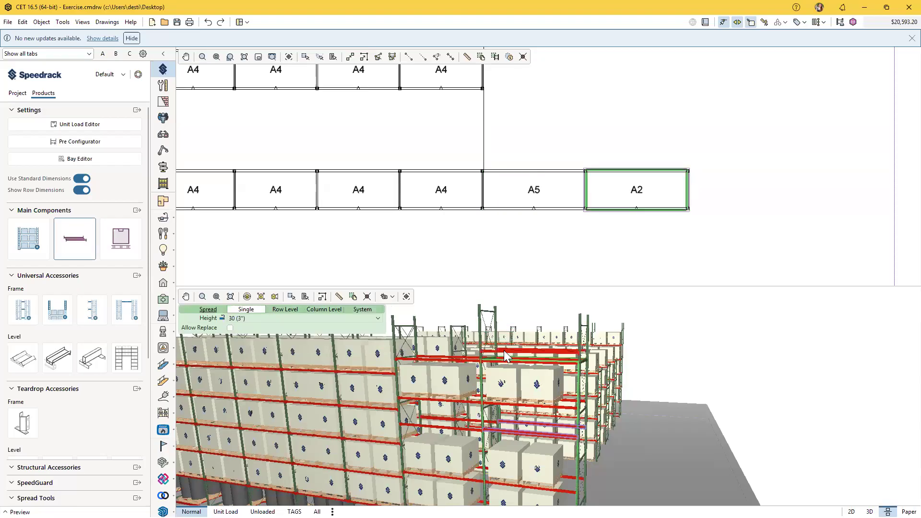
pyautogui.click(121, 245)
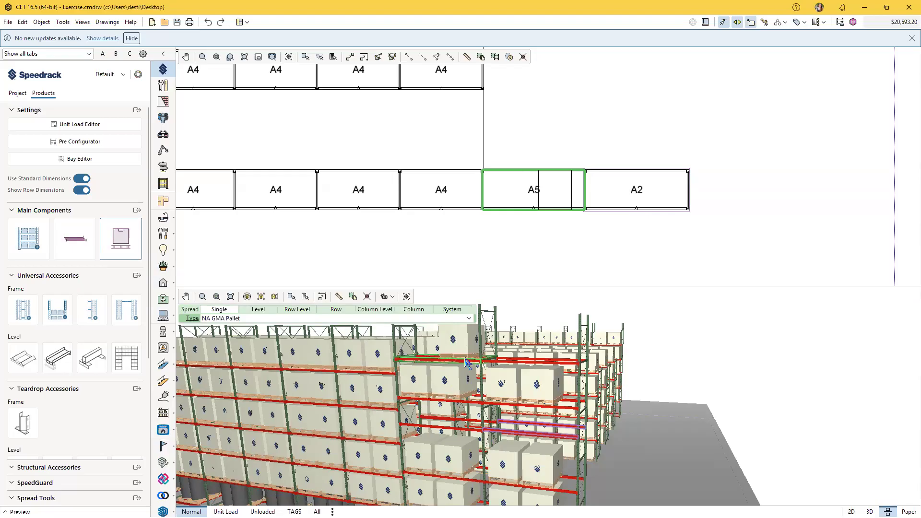
pyautogui.scroll(-3, 468, 362)
pyautogui.scroll(2, 473, 457)
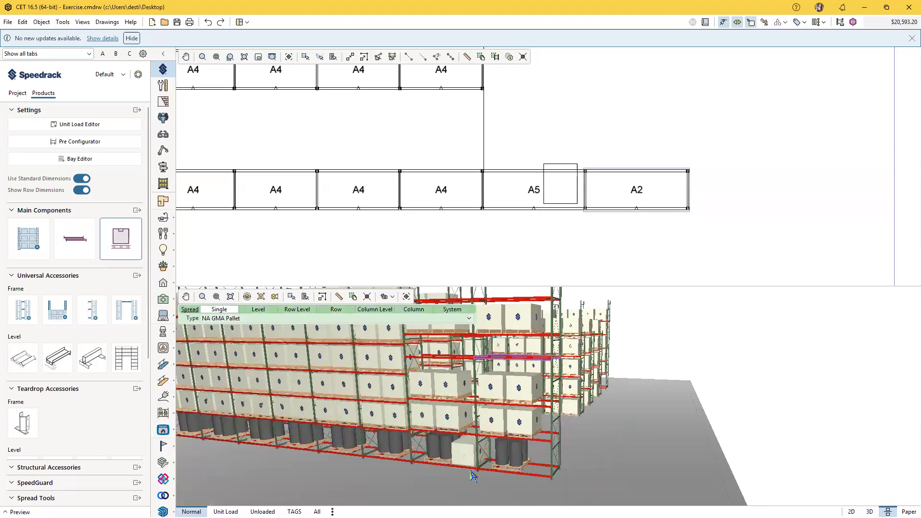
pyautogui.press('Escape')
# In the Unit Load view, shift the base-level drum pallet in bay A5 aside and delete the exposed skid channels
pyautogui.scroll(2, 451, 458)
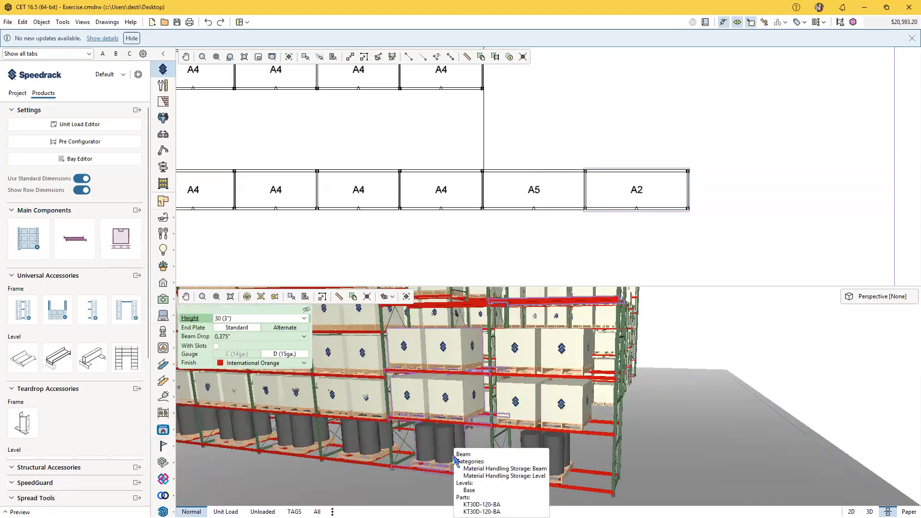
pyautogui.scroll(-2, 452, 459)
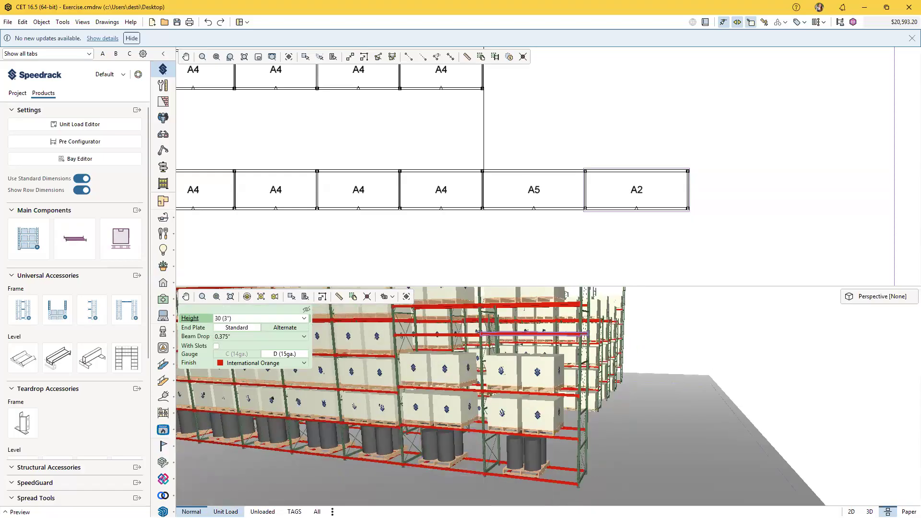
pyautogui.click(225, 512)
pyautogui.moveTo(447, 455)
pyautogui.mouseDown()
pyautogui.moveTo(418, 451)
pyautogui.moveTo(446, 467)
pyautogui.moveTo(425, 465)
pyautogui.moveTo(456, 470)
pyautogui.mouseUp()
pyautogui.click(454, 468)
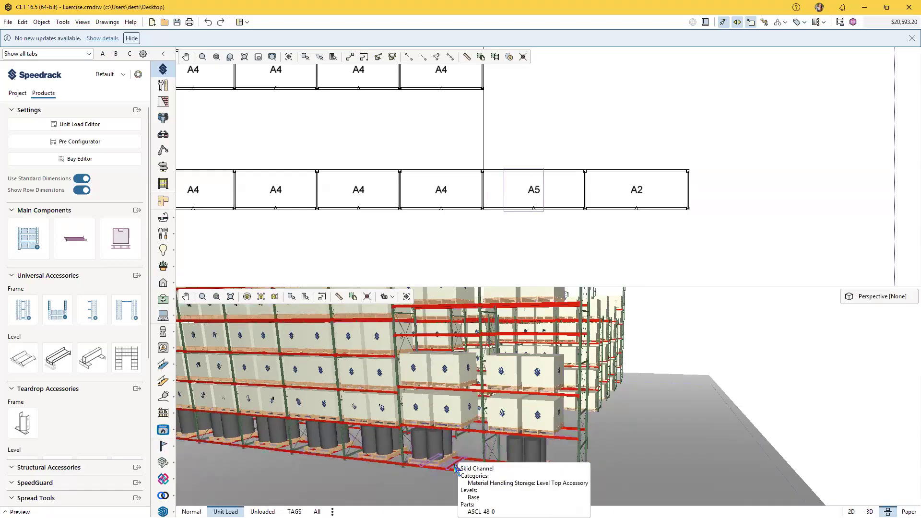
pyautogui.click(454, 473)
pyautogui.press('Delete')
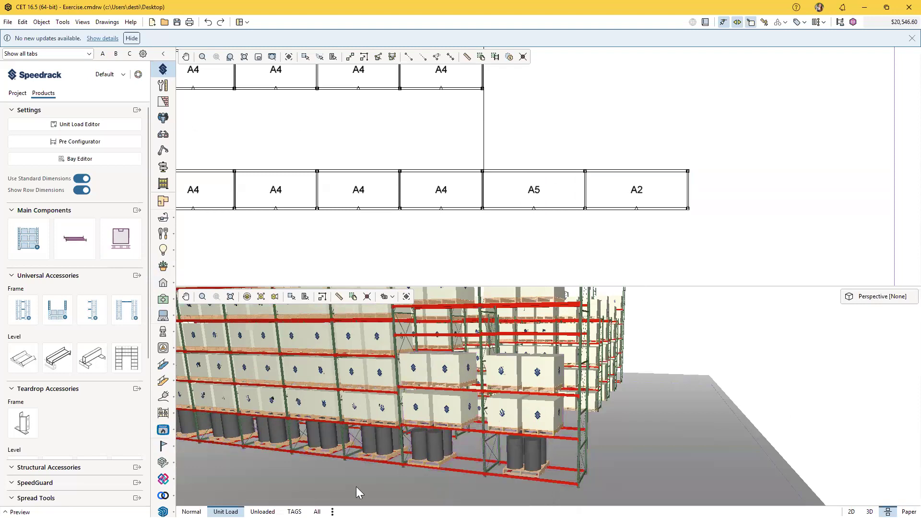
# Shift the base-level drum pallet in end bay A2 toward the inner frame and delete the exposed skid channels
pyautogui.scroll(2, 356, 487)
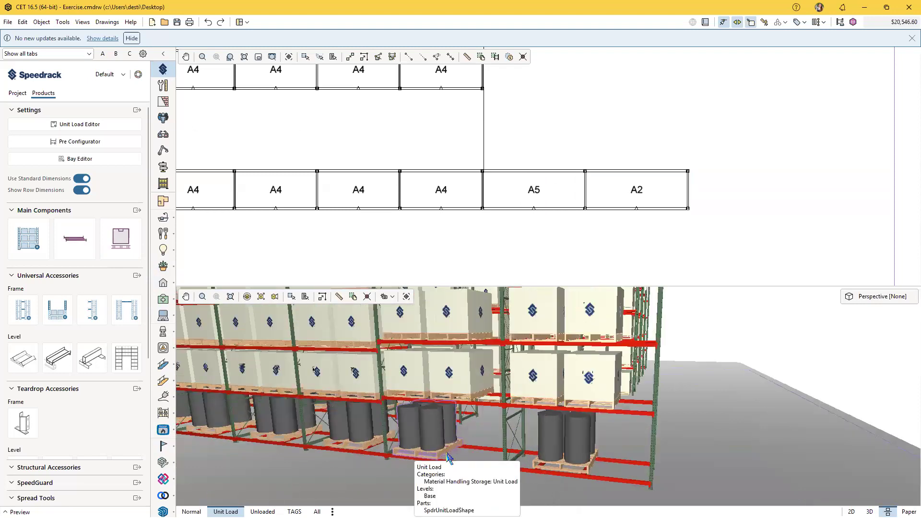
pyautogui.moveTo(416, 452); pyautogui.dragTo(436, 459)
pyautogui.moveTo(542, 453)
pyautogui.mouseDown()
pyautogui.moveTo(518, 452)
pyautogui.moveTo(527, 455)
pyautogui.mouseUp()
pyautogui.click(583, 469)
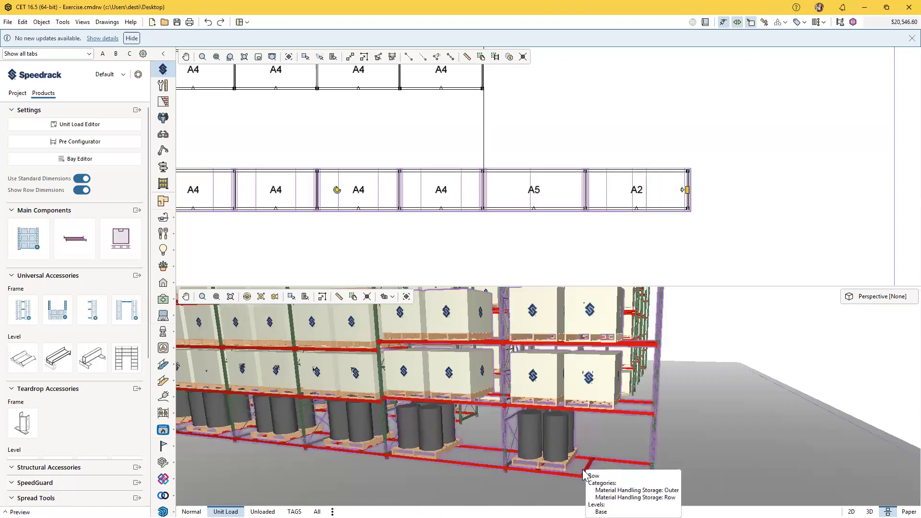
pyautogui.click(588, 472)
pyautogui.click(588, 473)
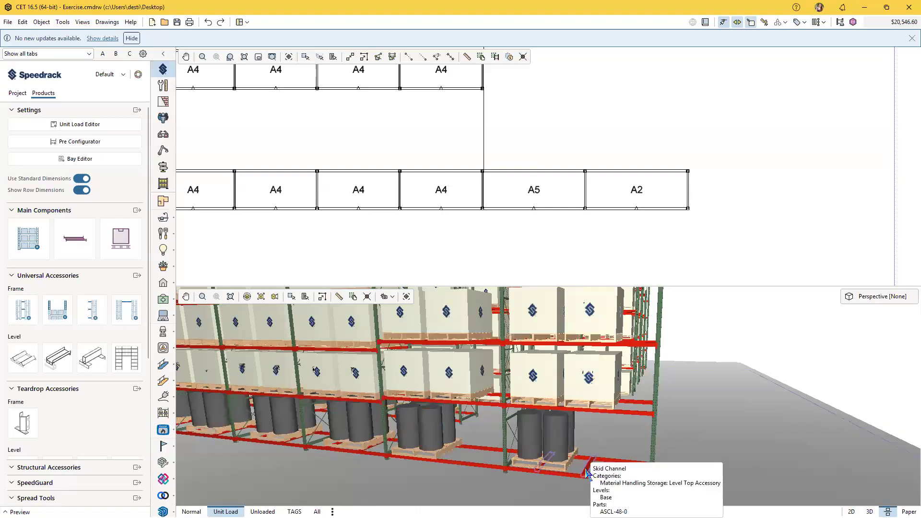
pyautogui.click(587, 473)
pyautogui.press('Delete')
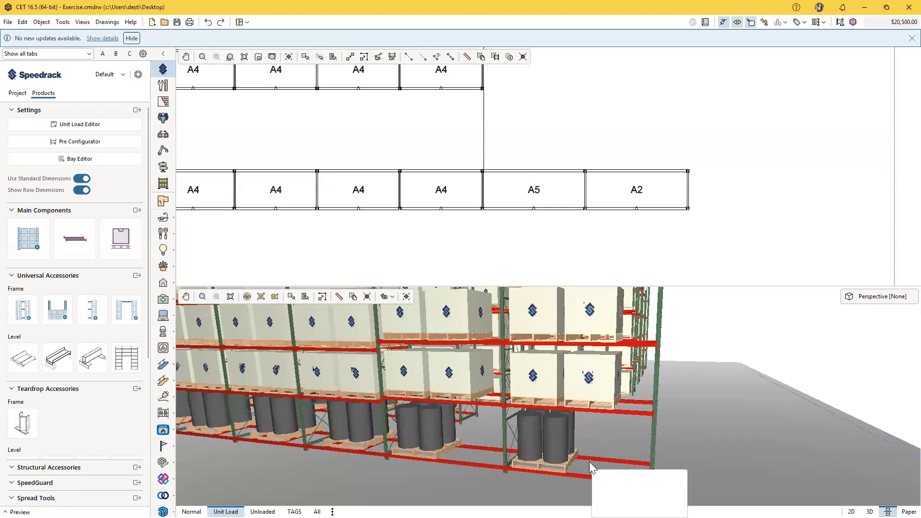
# Insert a single NA GMA Pallet beside the drum pallet on the base level of bays A5 and A2
pyautogui.click(121, 238)
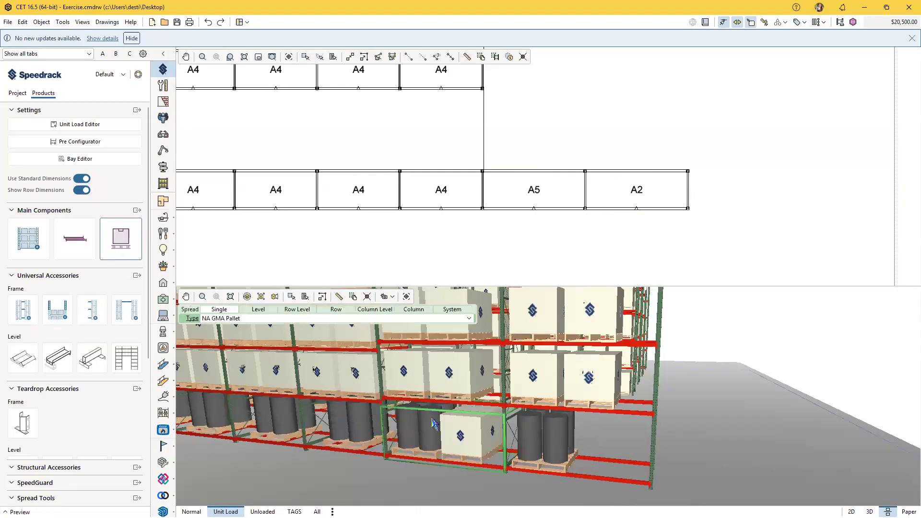
pyautogui.click(481, 457)
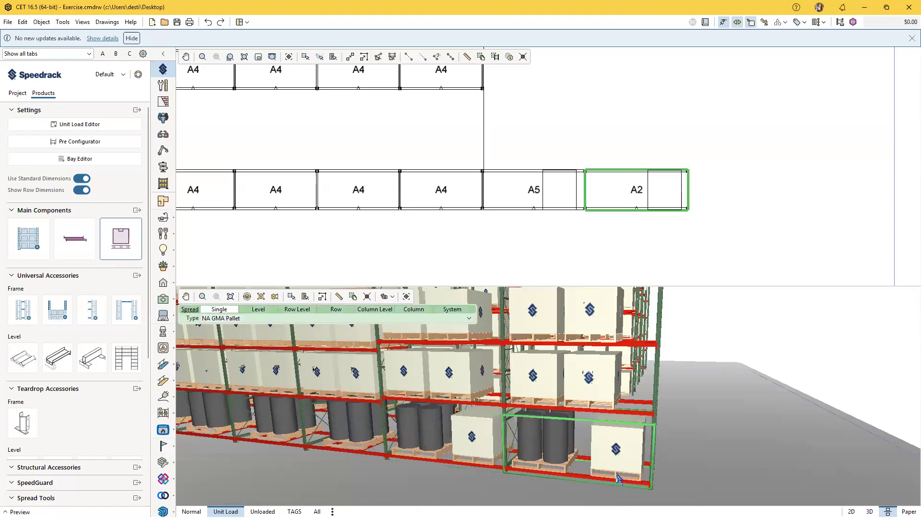
pyautogui.click(628, 485)
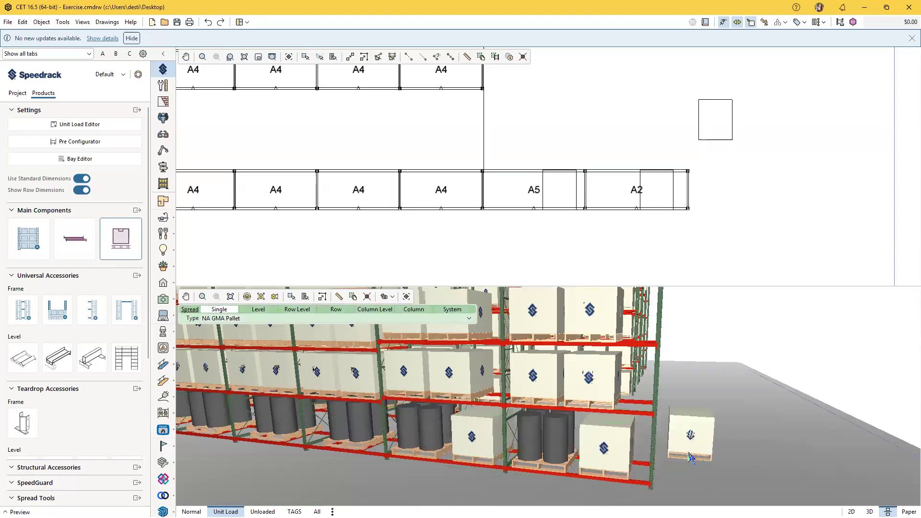
pyautogui.click(339, 318)
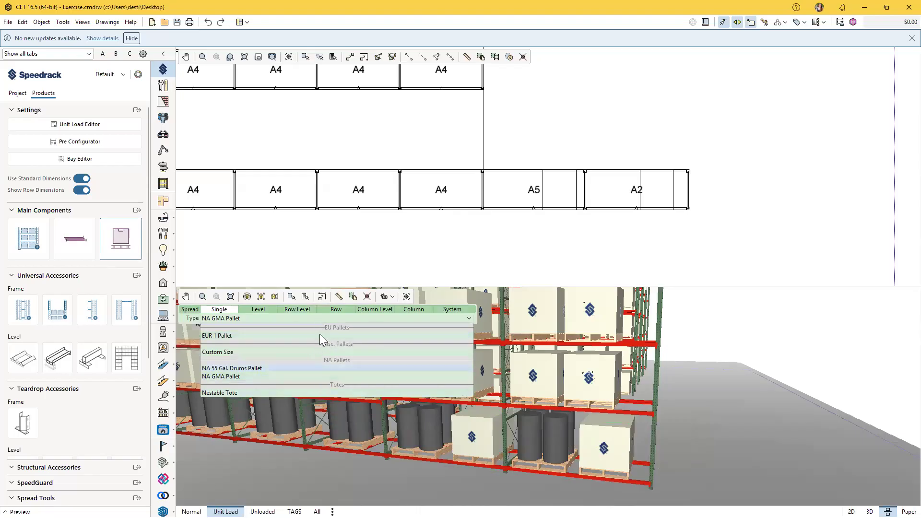
pyautogui.click(726, 467)
pyautogui.press('Escape')
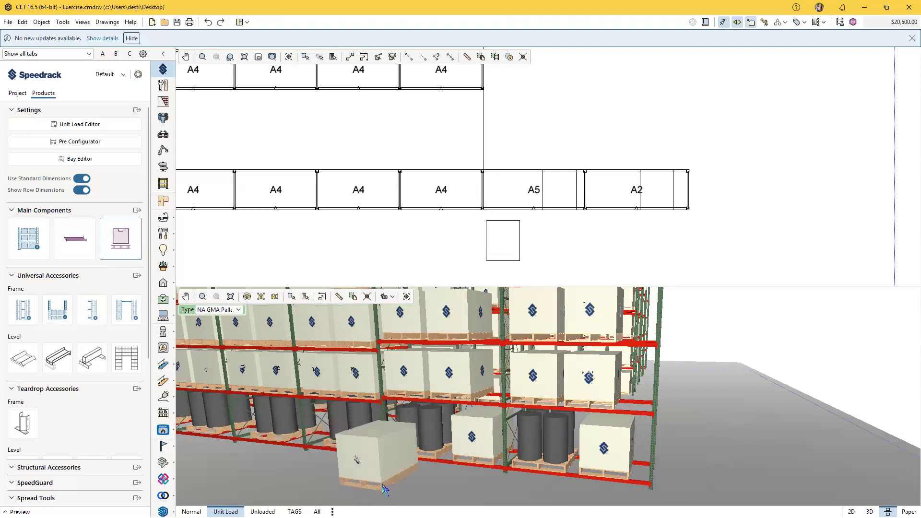
# Insert two EUR 1 Pallets side by side on the top level of both end bays, A5 and A2
pyautogui.scroll(-5, 431, 426)
pyautogui.scroll(2, 419, 429)
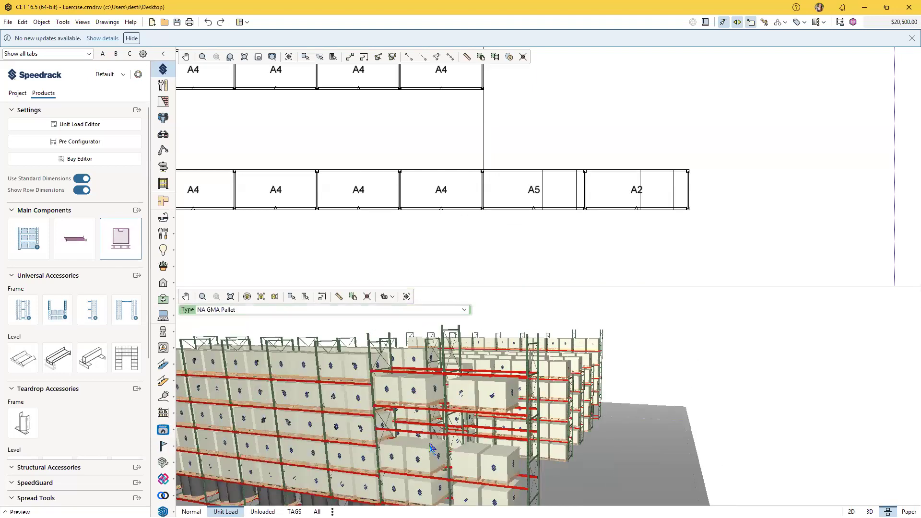
pyautogui.scroll(3, 480, 436)
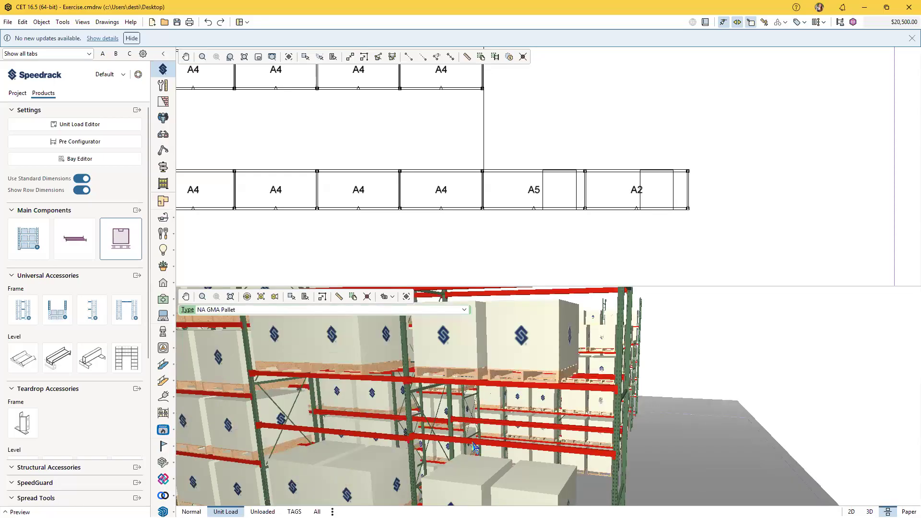
pyautogui.scroll(-1, 474, 446)
pyautogui.scroll(-2, 460, 450)
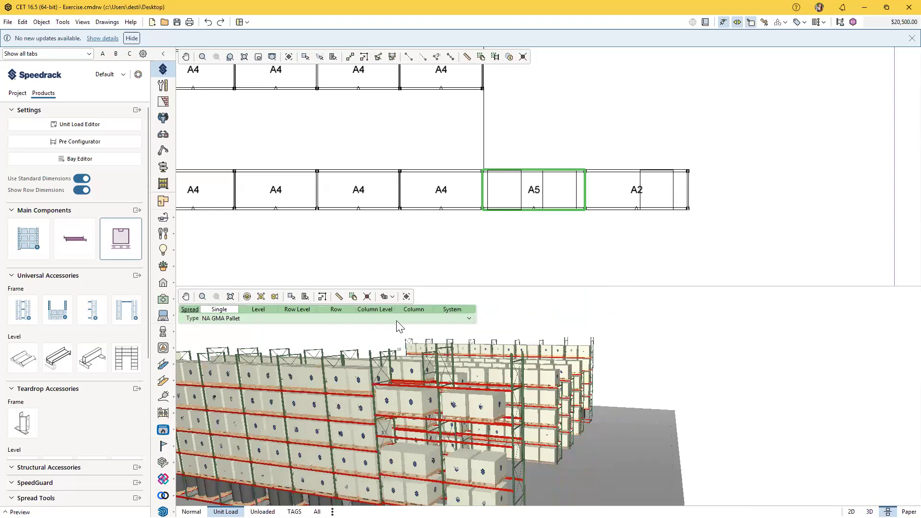
pyautogui.click(397, 319)
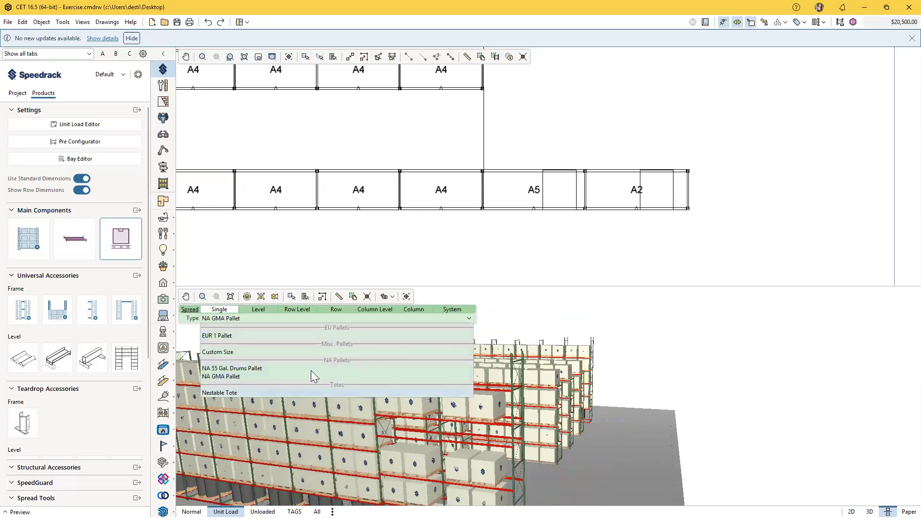
pyautogui.click(305, 338)
pyautogui.click(419, 409)
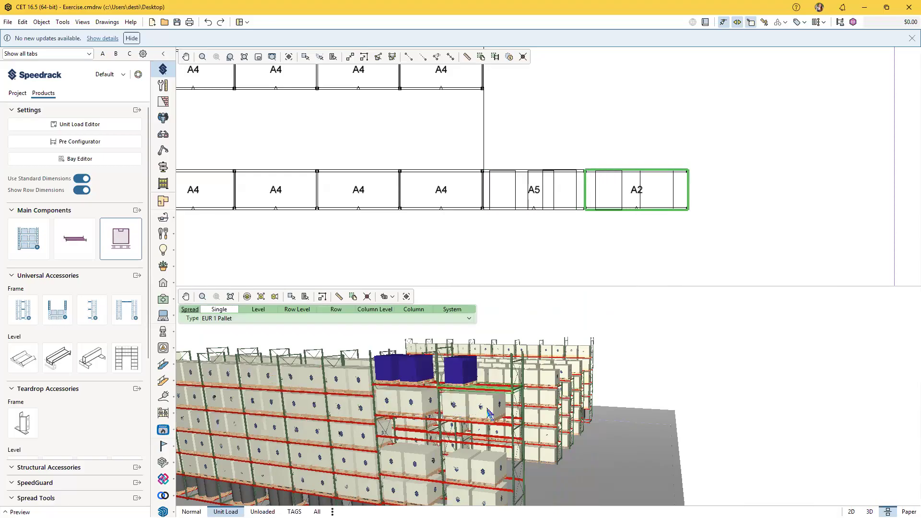
pyautogui.click(458, 411)
pyautogui.press('Escape')
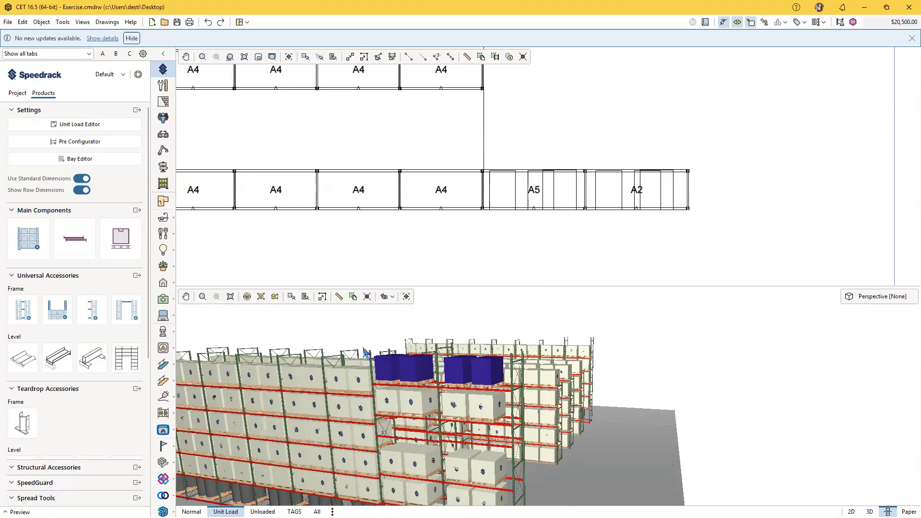
# Delete the two NA GMA Pallets on the level directly above the base in bay A2
pyautogui.scroll(-5, 365, 352)
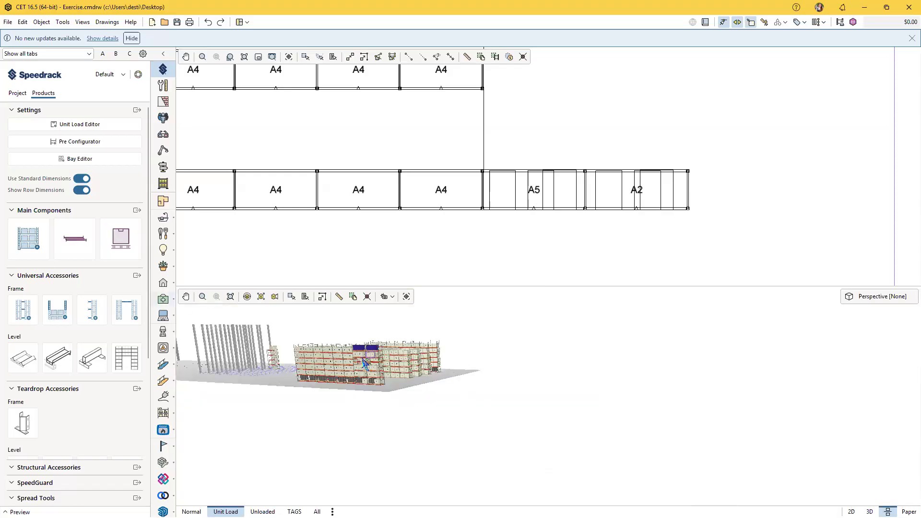
pyautogui.scroll(5, 363, 364)
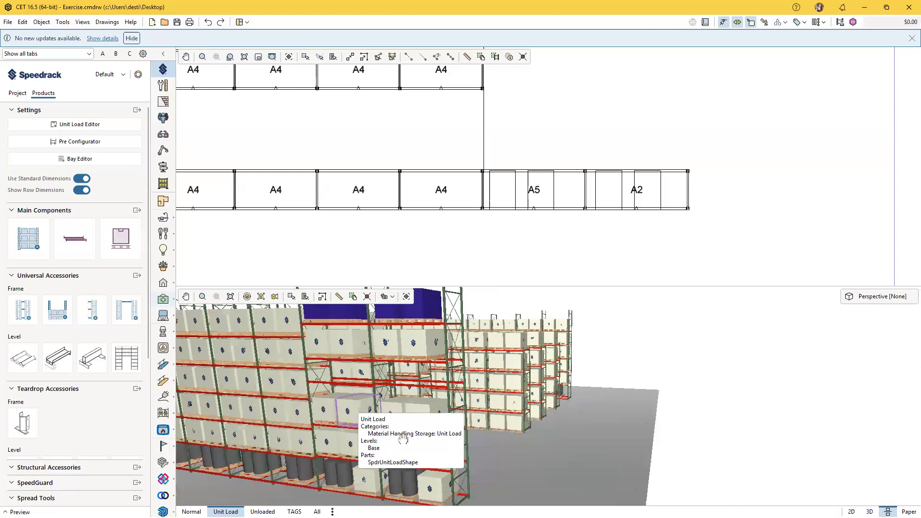
pyautogui.scroll(2, 407, 438)
pyautogui.scroll(-2, 407, 436)
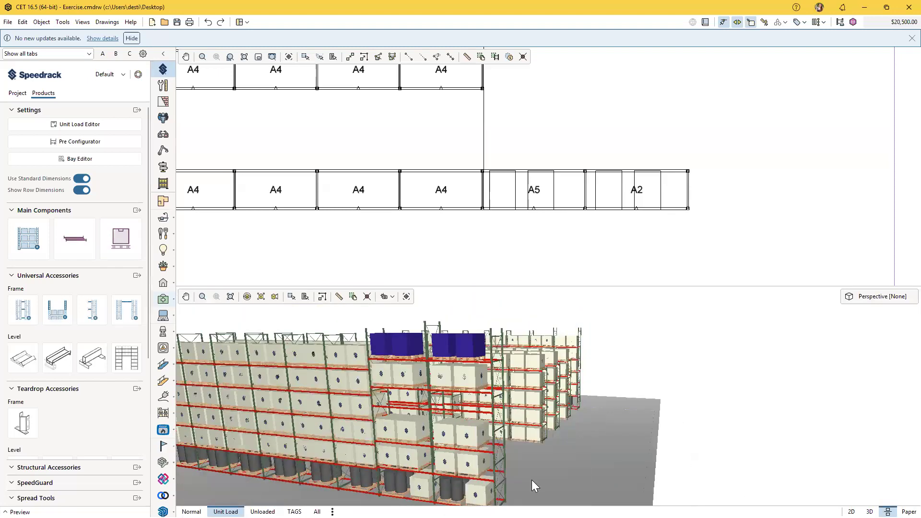
pyautogui.moveTo(531, 480); pyautogui.dragTo(233, 495, button='middle')
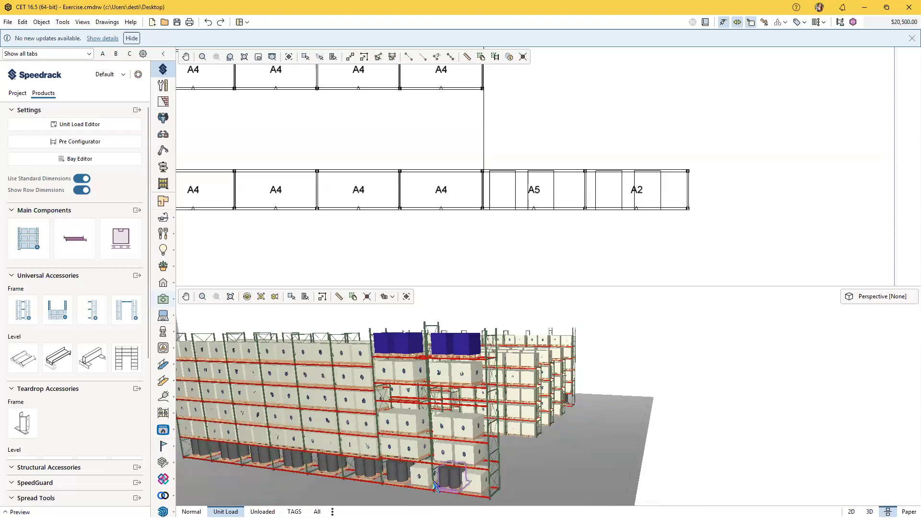
pyautogui.scroll(2, 444, 482)
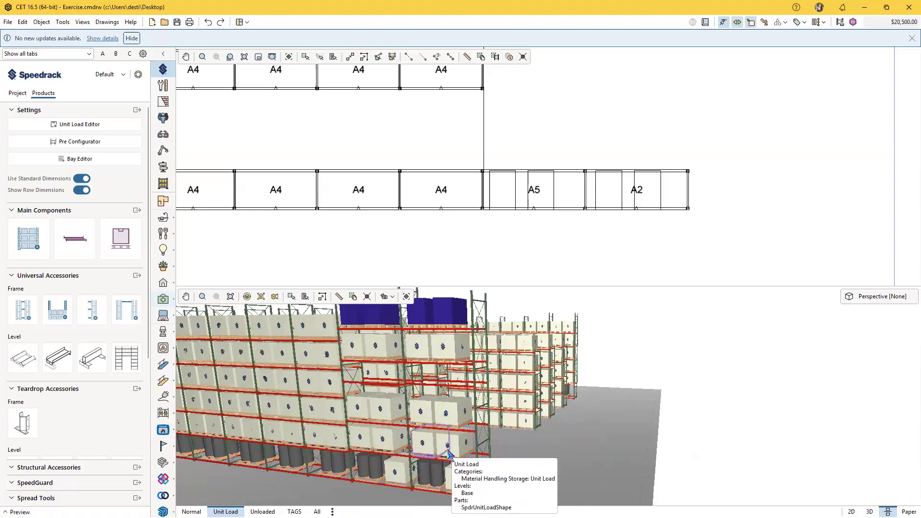
pyautogui.scroll(1, 451, 455)
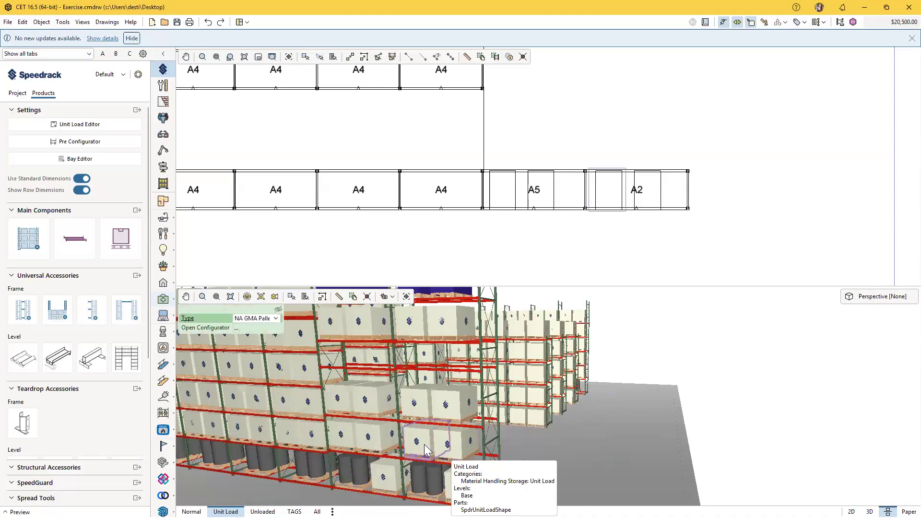
pyautogui.click(458, 448)
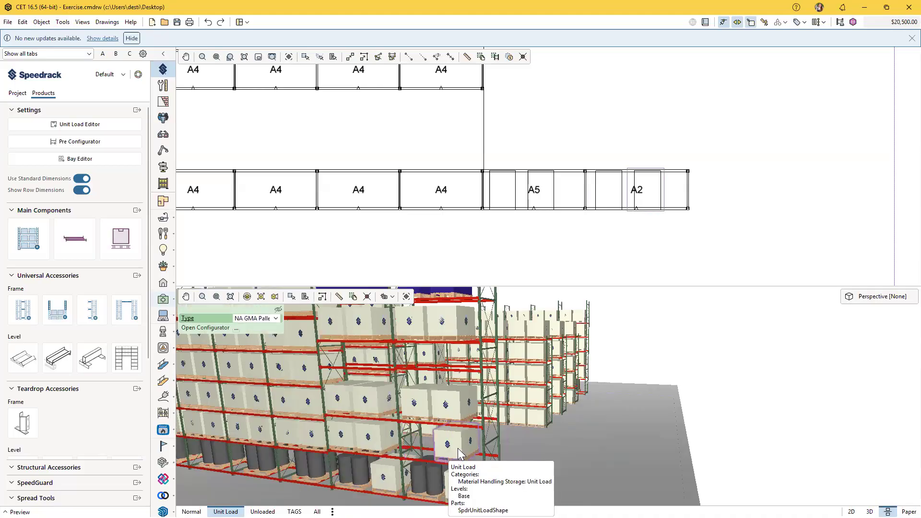
pyautogui.press('Delete')
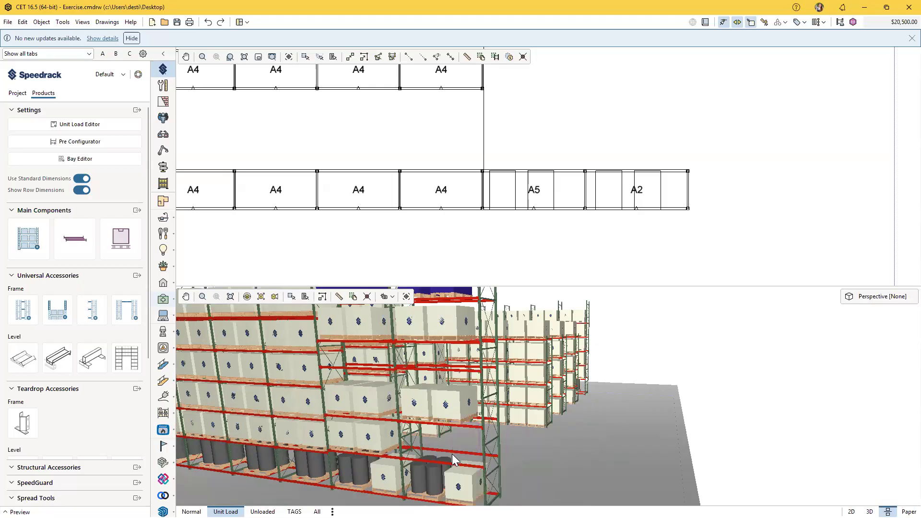
pyautogui.click(124, 248)
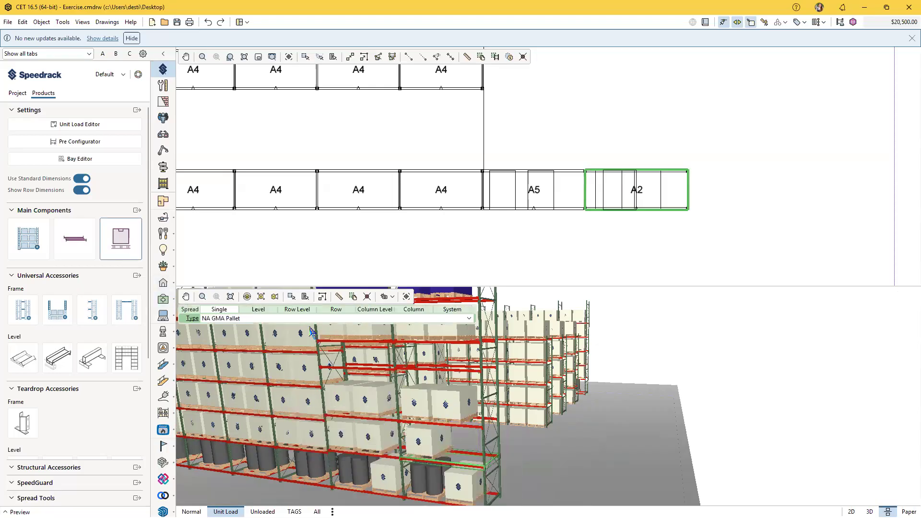
pyautogui.click(297, 318)
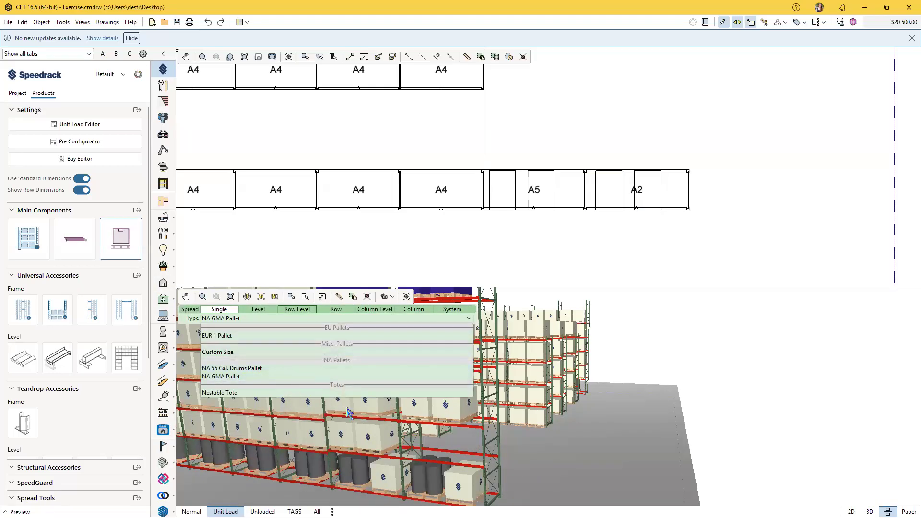
pyautogui.click(280, 368)
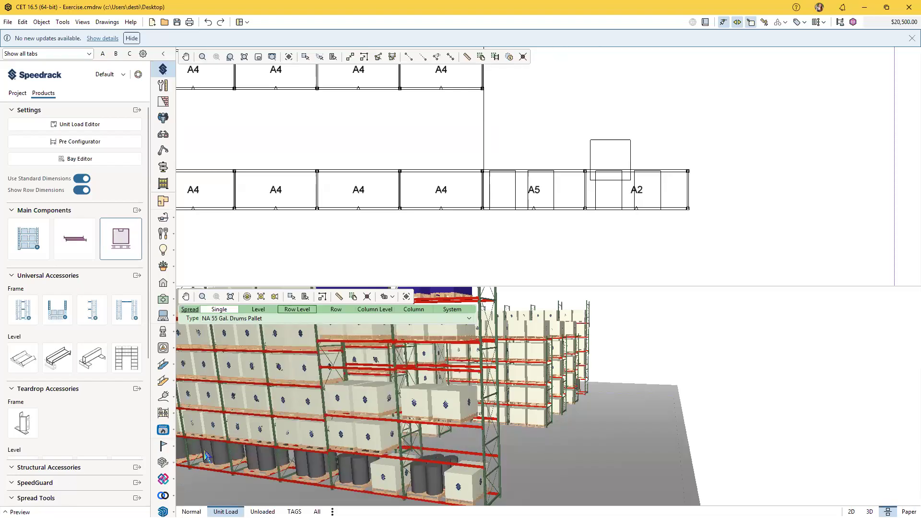
pyautogui.press('Escape')
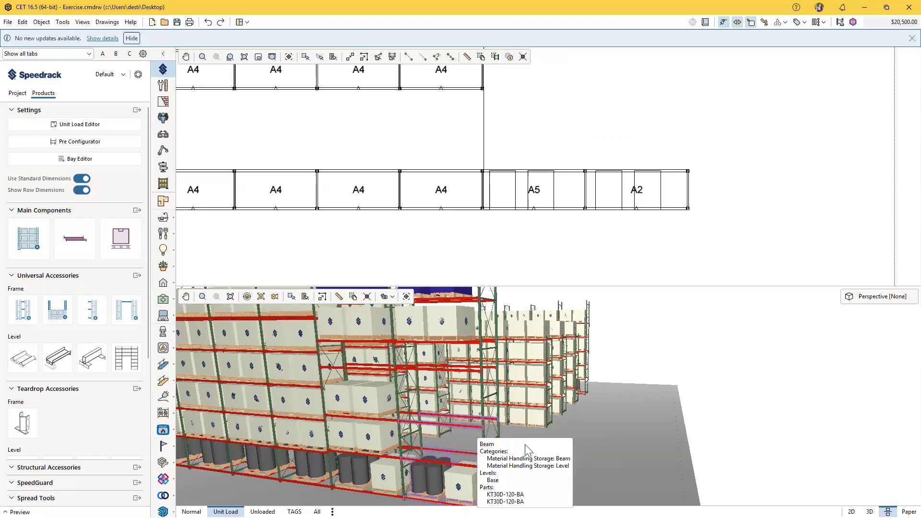
# Try to move the second beam level above the base in bay A2 while in the Unit Load view
pyautogui.click(473, 416)
pyautogui.moveTo(472, 413); pyautogui.dragTo(476, 426)
pyautogui.click(569, 467)
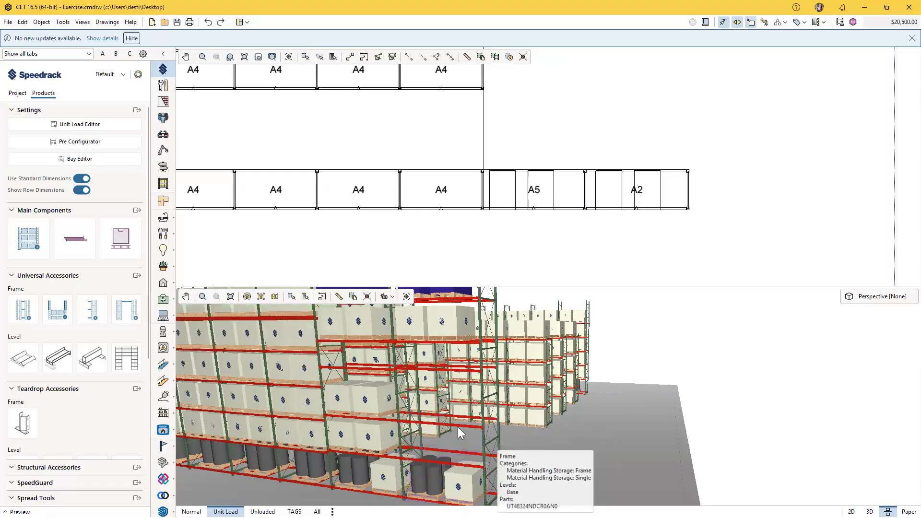
# Switch to the Normal view and raise the empty beam level beneath the upper pallets in bay A2
pyautogui.click(191, 511)
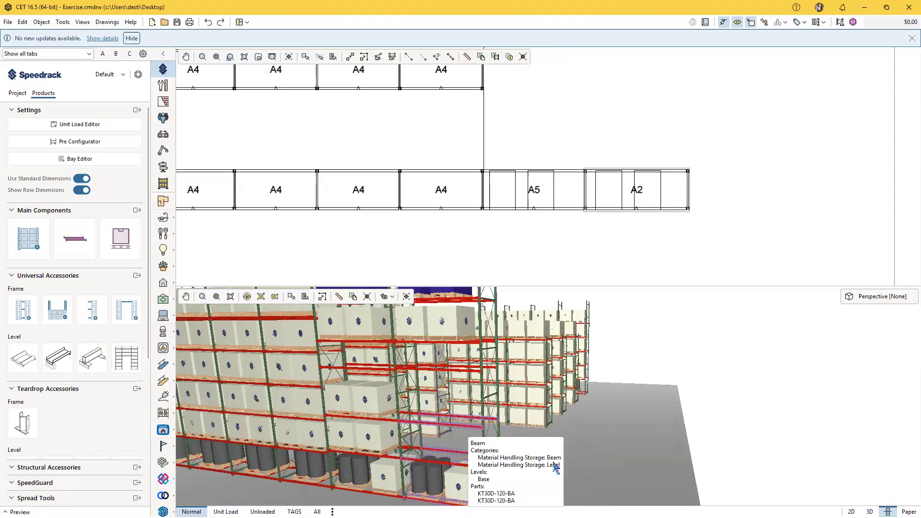
pyautogui.click(555, 468)
pyautogui.scroll(2, 519, 470)
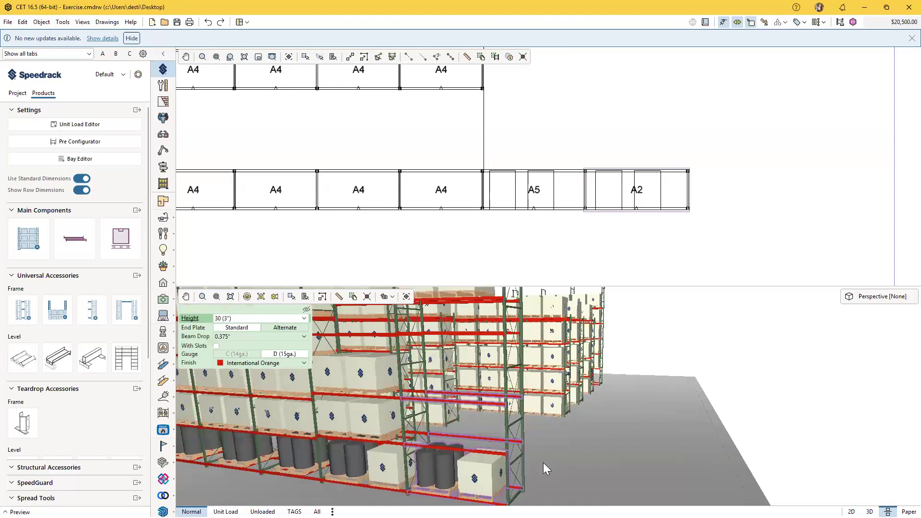
pyautogui.click(546, 463)
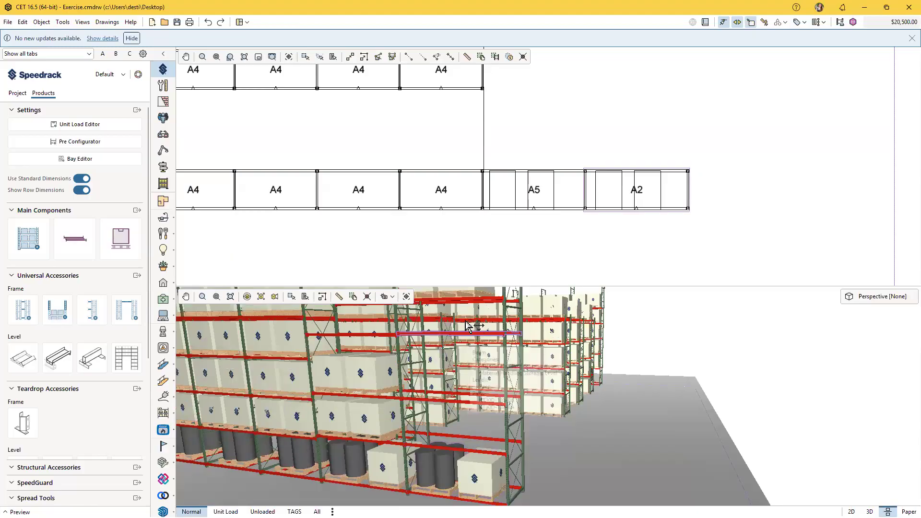
pyautogui.click(468, 326)
pyautogui.moveTo(465, 316); pyautogui.dragTo(469, 320)
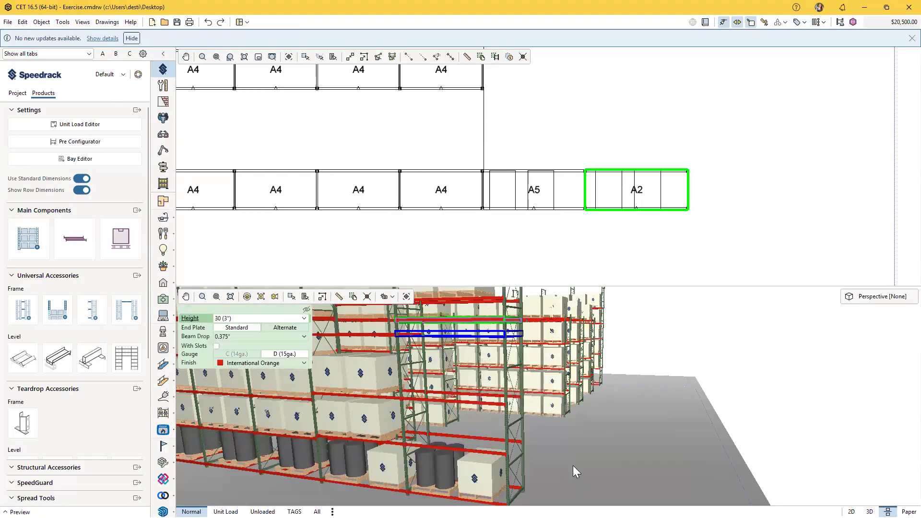
pyautogui.click(571, 461)
# Insert two single NA 55 Gal. Drums Pallets side by side on the second level above the base in bay A2
pyautogui.click(121, 239)
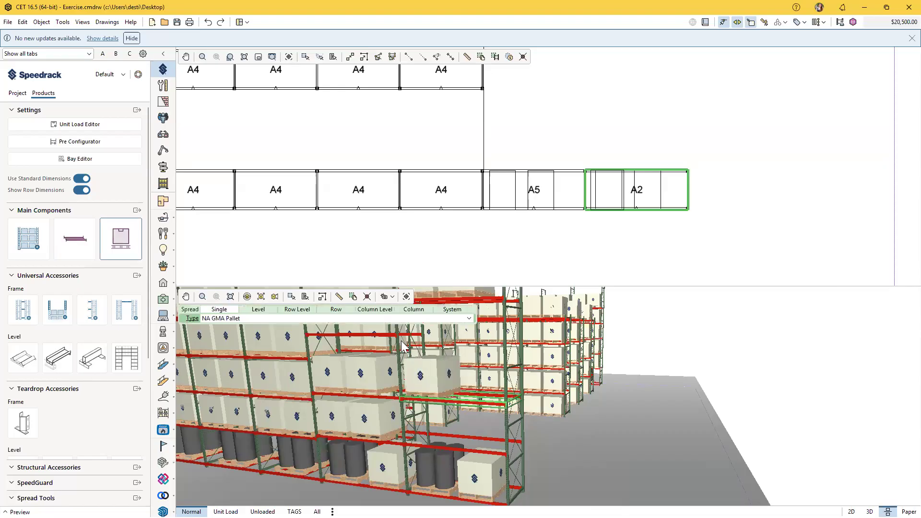
pyautogui.click(387, 319)
pyautogui.click(316, 368)
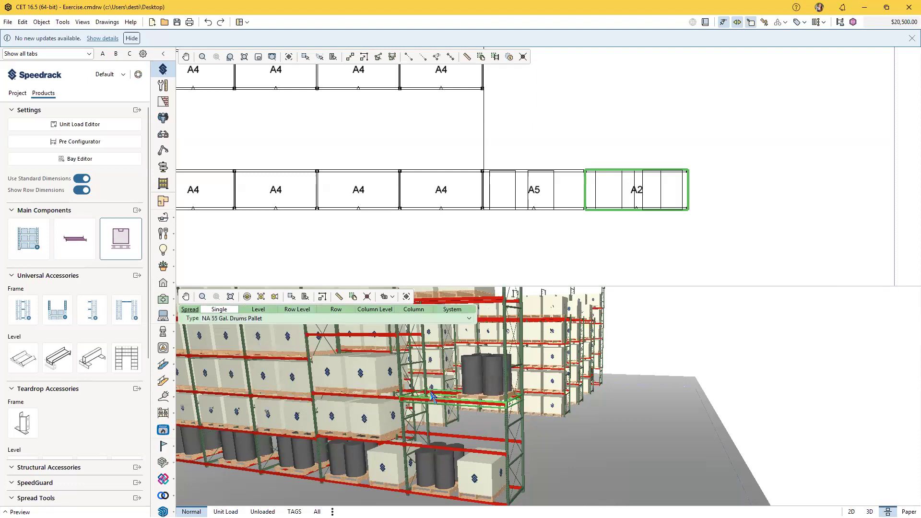
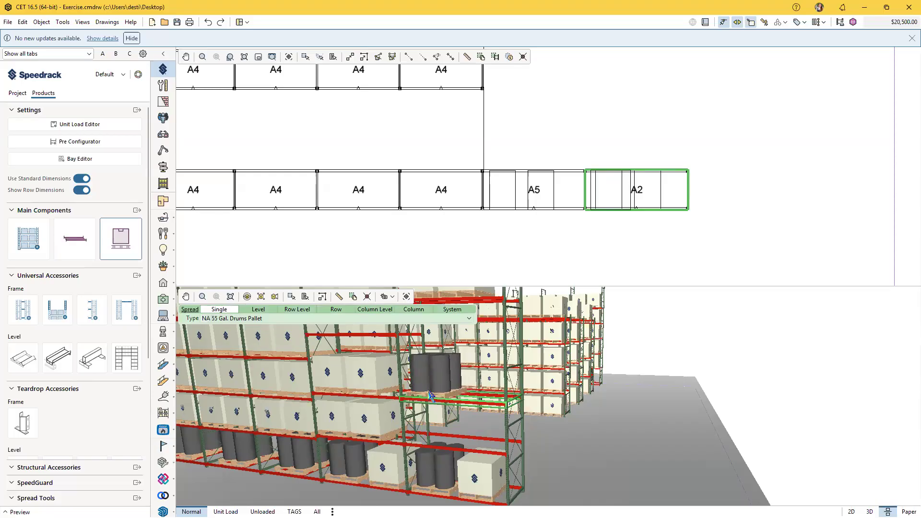
pyautogui.click(465, 402)
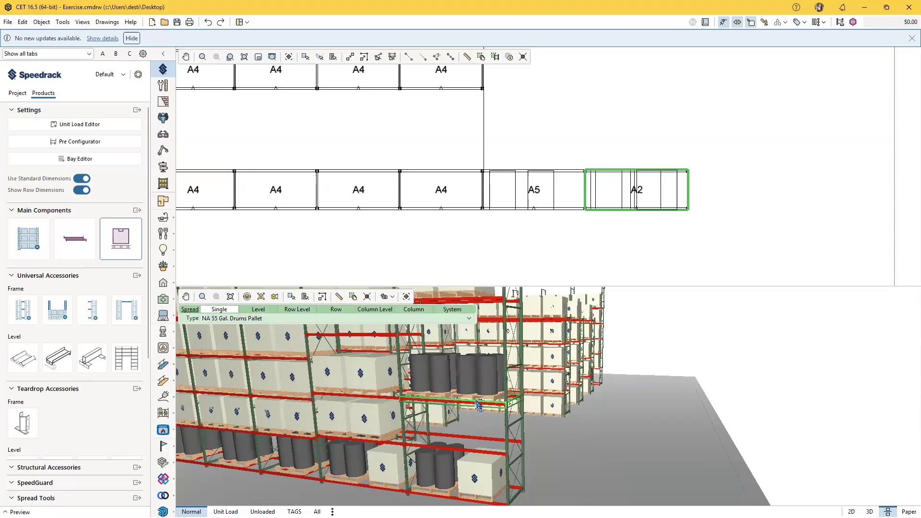
pyautogui.click(479, 407)
pyautogui.press('Escape')
pyautogui.moveTo(564, 479); pyautogui.dragTo(565, 477)
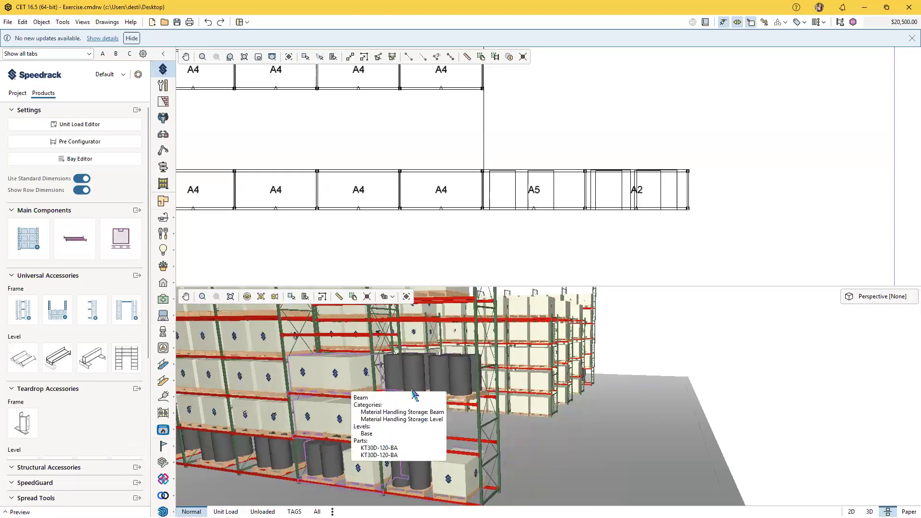
pyautogui.scroll(-5, 67, 408)
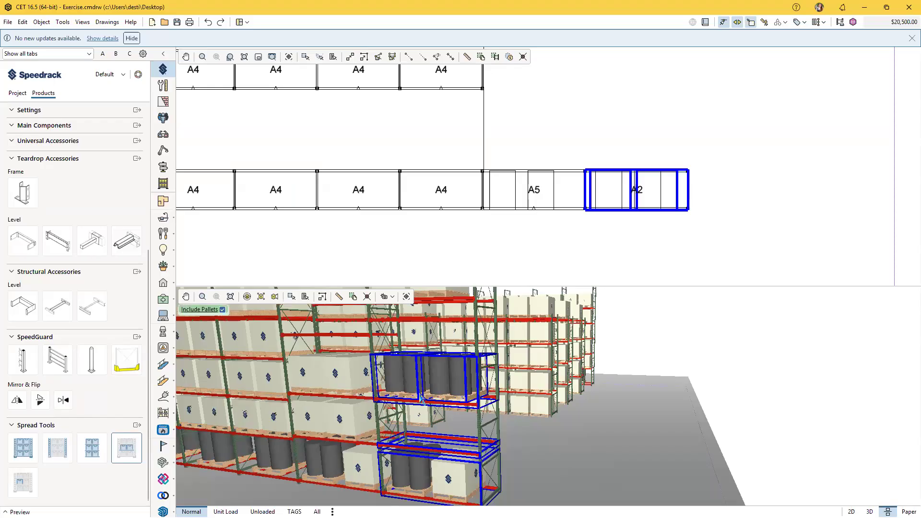
pyautogui.scroll(-2, 420, 397)
pyautogui.moveTo(444, 409); pyautogui.dragTo(434, 392, button='middle')
pyautogui.scroll(-1, 466, 436)
pyautogui.scroll(1, 454, 388)
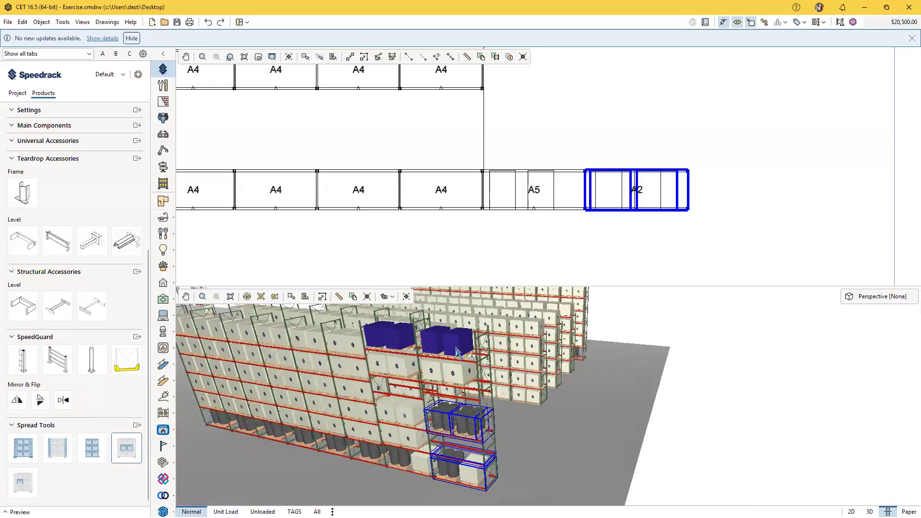
pyautogui.scroll(1, 457, 351)
pyautogui.scroll(1, 474, 440)
pyautogui.scroll(-1, 464, 441)
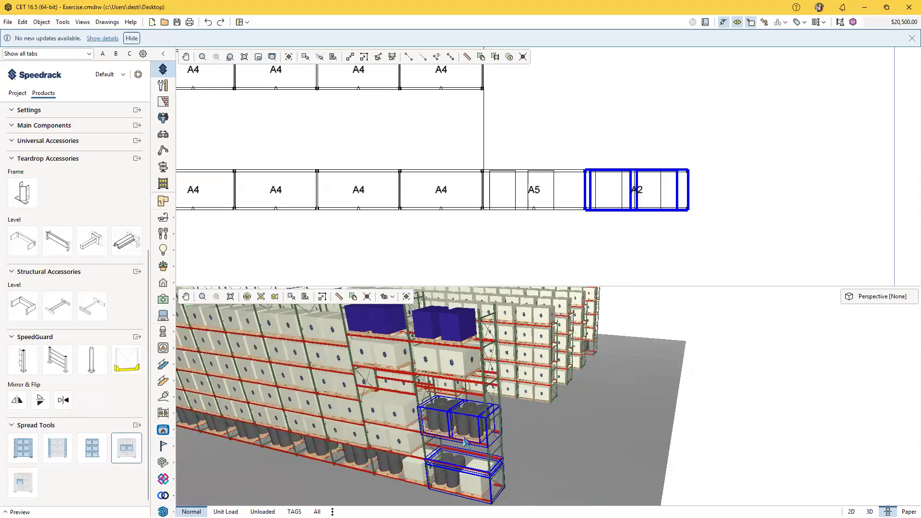
pyautogui.scroll(1, 480, 473)
pyautogui.rightClick(563, 457)
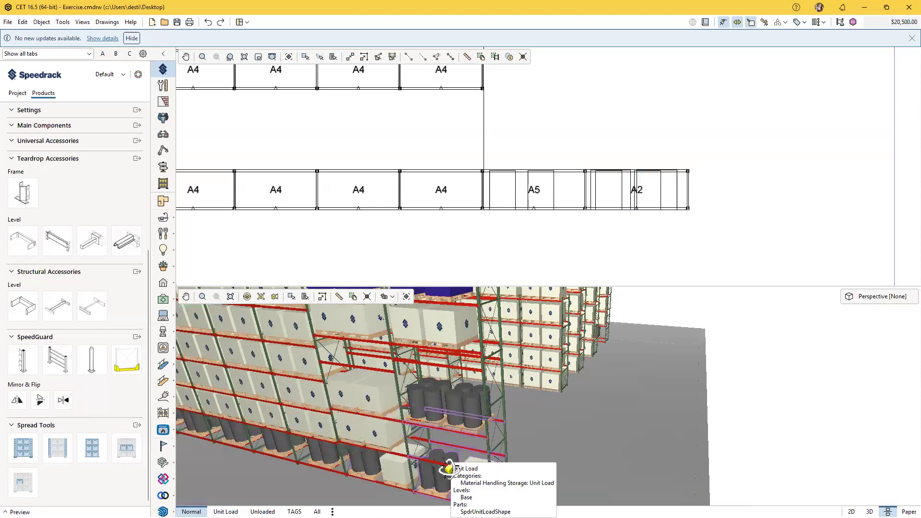
# Spread the base drum level of the A4 bay beside A5 to the second level above the base in that bay, as Single without the floor
pyautogui.scroll(-2, 449, 468)
pyautogui.moveTo(376, 448); pyautogui.dragTo(422, 422, button='middle')
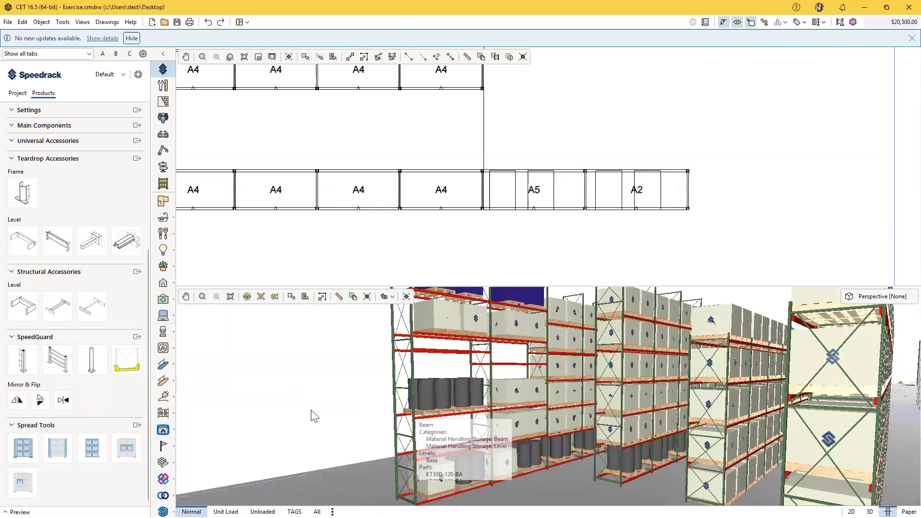
pyautogui.moveTo(318, 417); pyautogui.dragTo(263, 416, button='middle')
pyautogui.scroll(1, 115, 209)
pyautogui.scroll(-1, 111, 213)
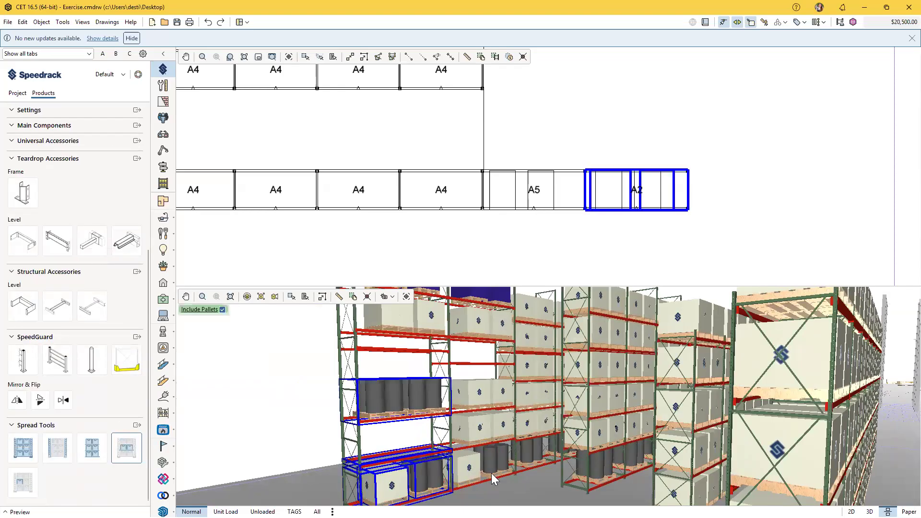
pyautogui.click(541, 462)
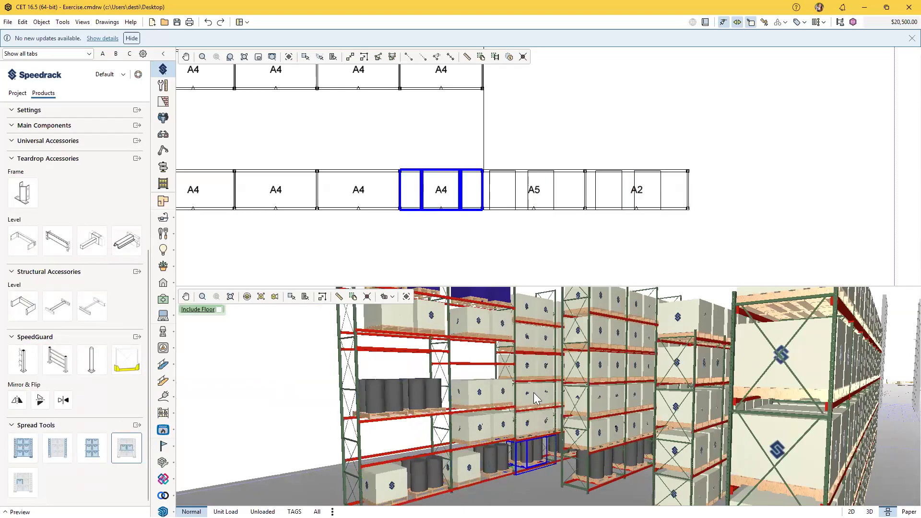
pyautogui.click(539, 421)
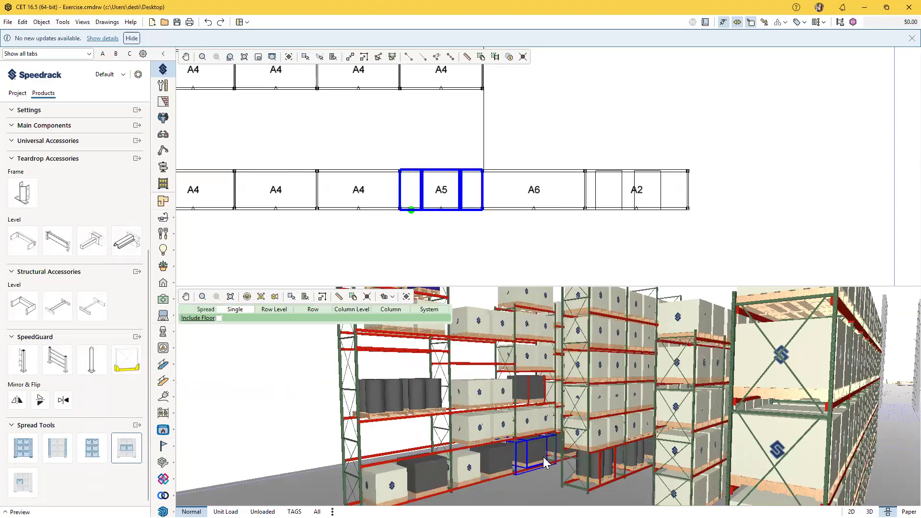
pyautogui.moveTo(542, 434); pyautogui.dragTo(681, 451, button='middle')
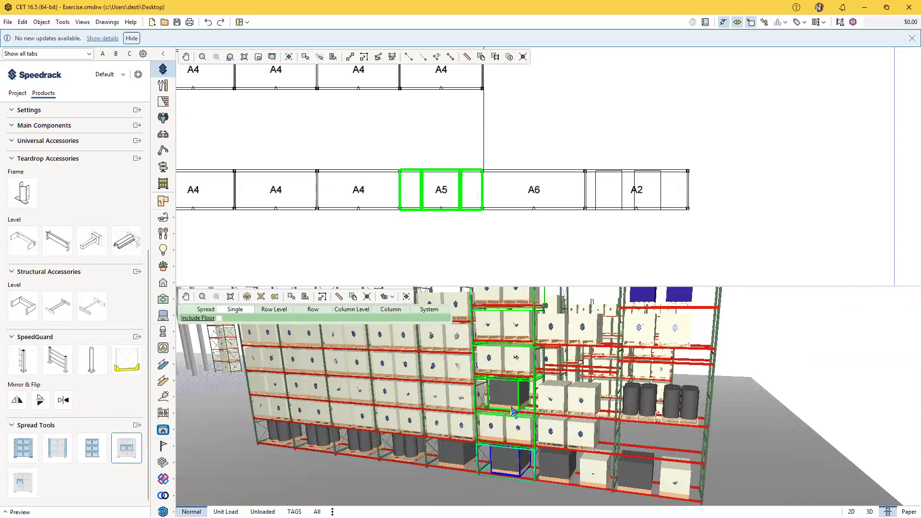
pyautogui.click(512, 409)
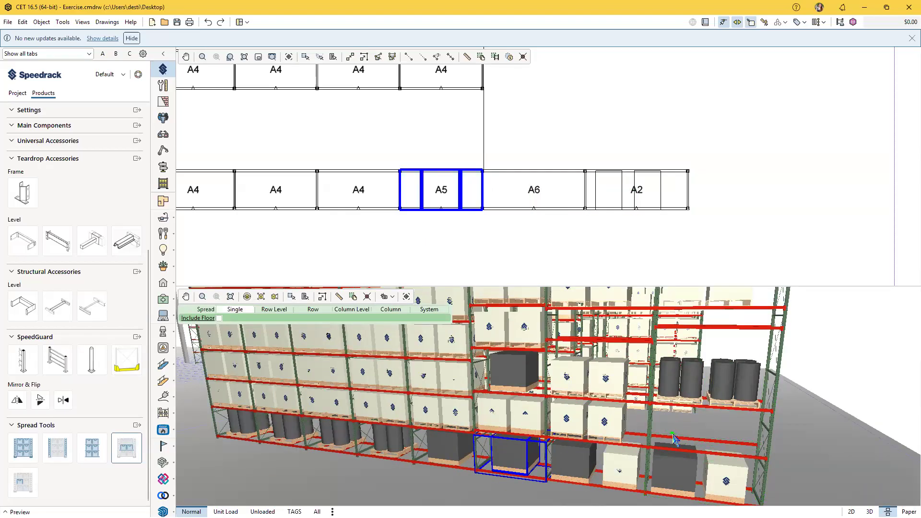
pyautogui.click(57, 448)
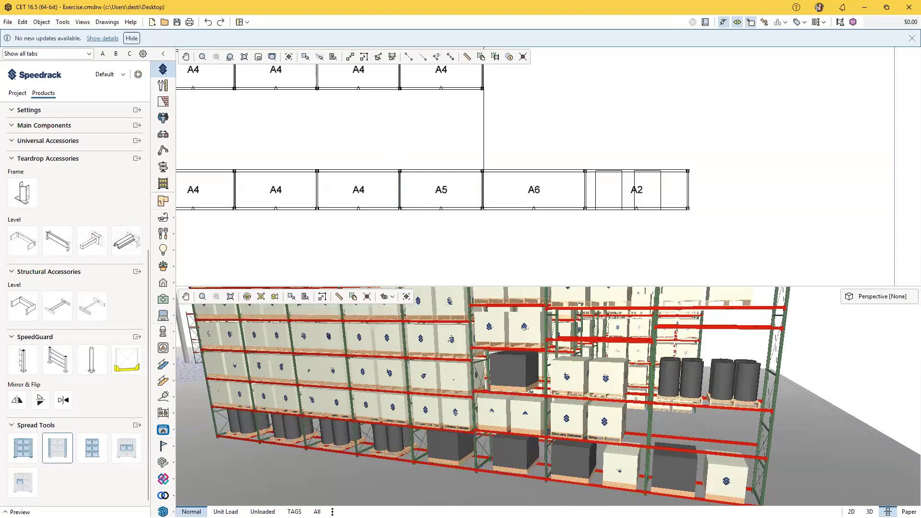
pyautogui.click(126, 448)
pyautogui.click(521, 459)
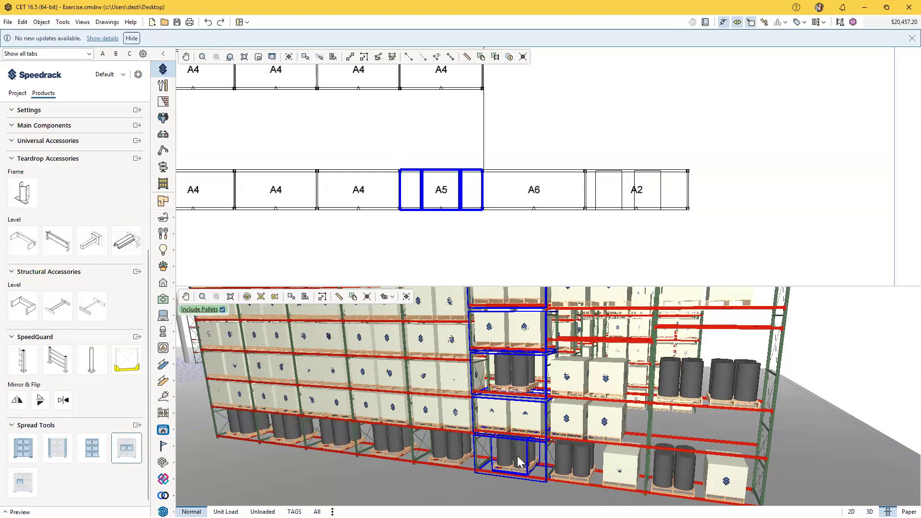
pyautogui.press('Escape')
# Restart the level spread and pick the base drum level of the A4 bay beside bay A5 as its source
pyautogui.click(137, 459)
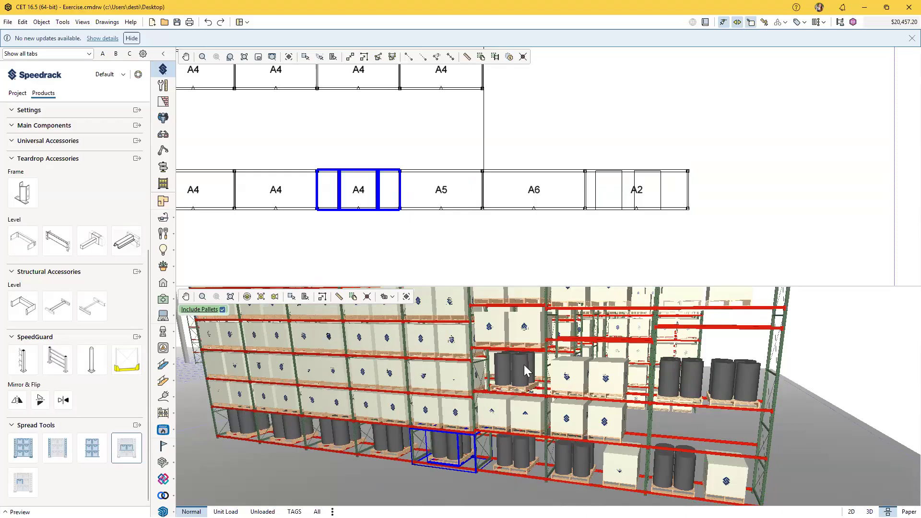
pyautogui.click(417, 463)
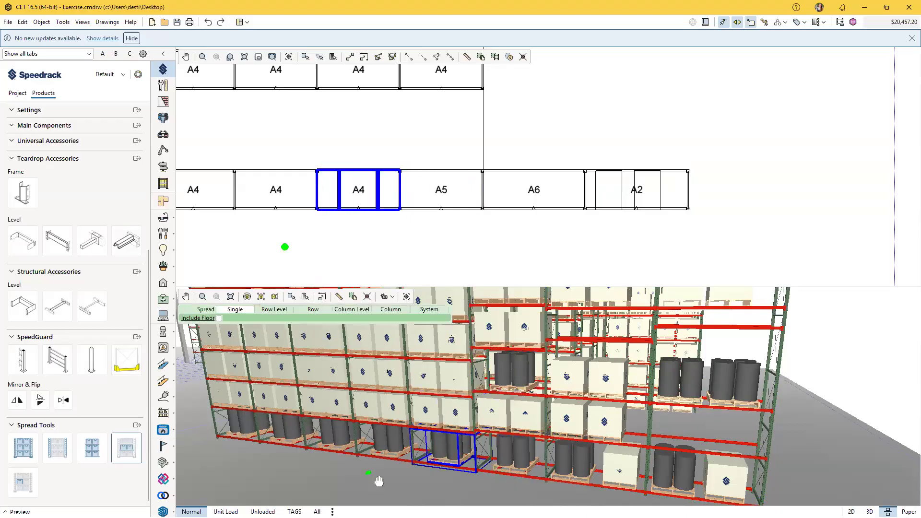
pyautogui.scroll(3, 383, 490)
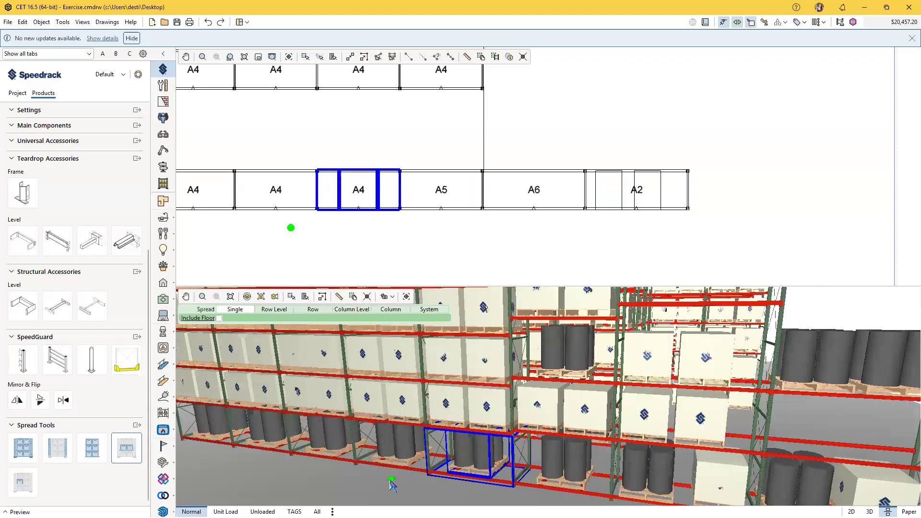
pyautogui.scroll(-5, 391, 486)
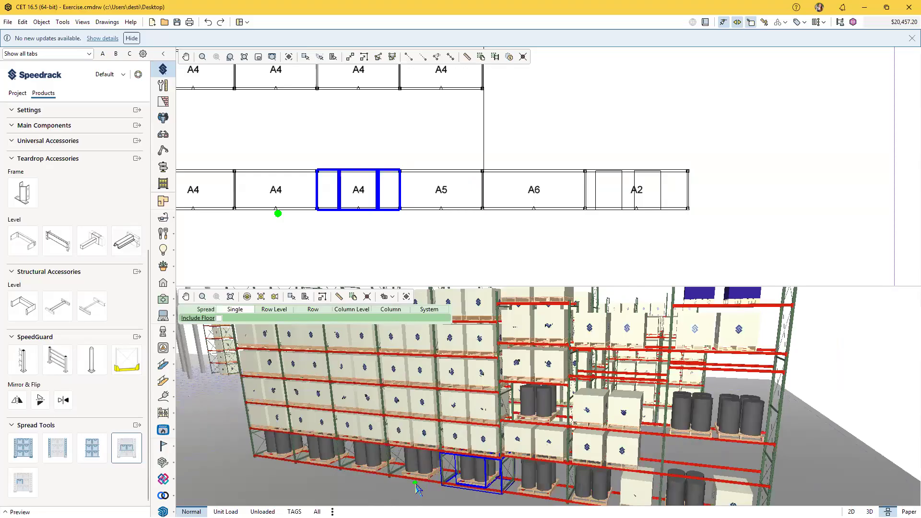
pyautogui.scroll(2, 437, 487)
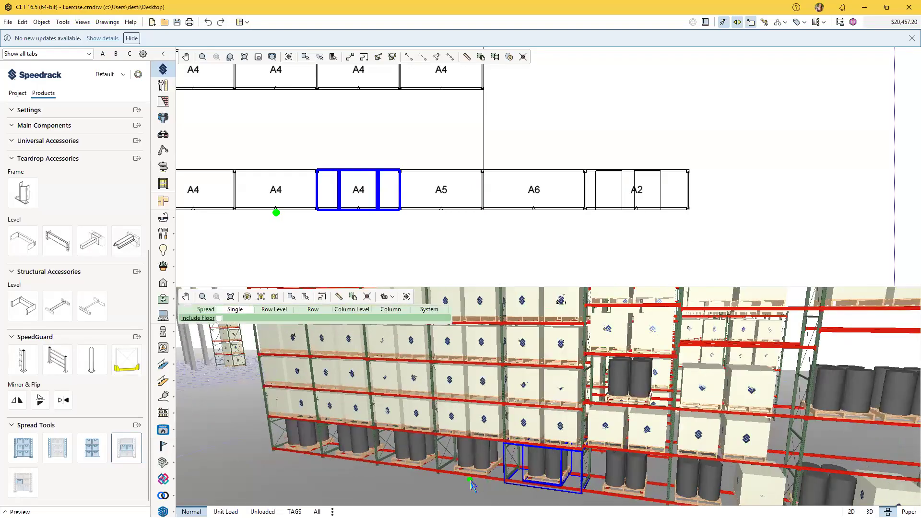
pyautogui.scroll(-3, 475, 434)
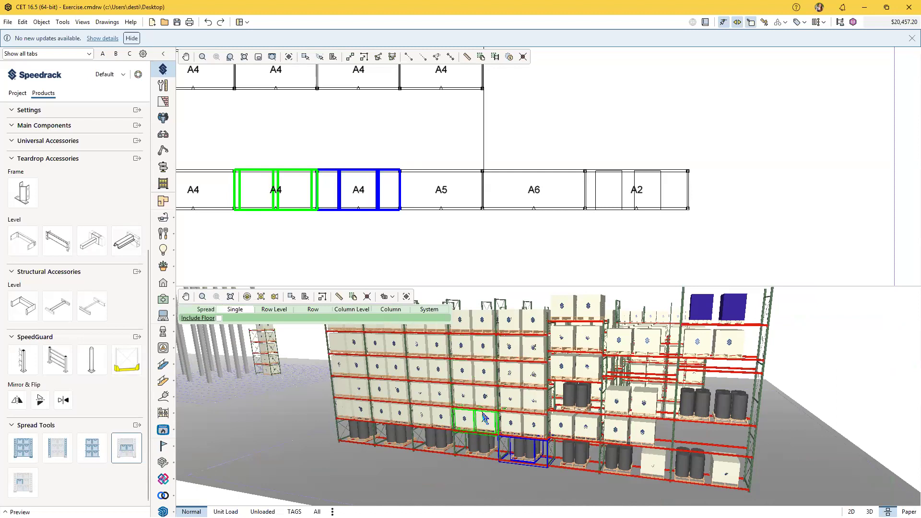
# Preview the Column and Column Level spread options on the first level above the base in the neighbouring A4 bay
pyautogui.click(392, 310)
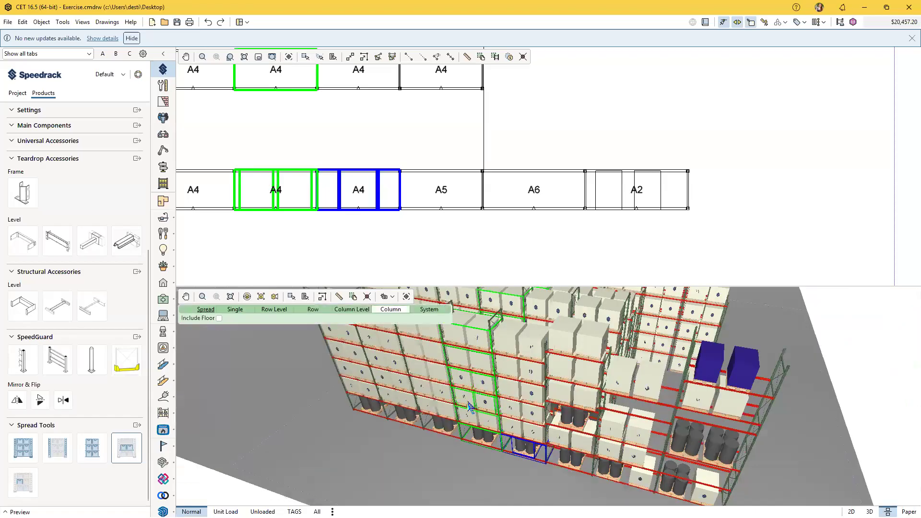
pyautogui.moveTo(477, 393); pyautogui.dragTo(480, 344, button='middle')
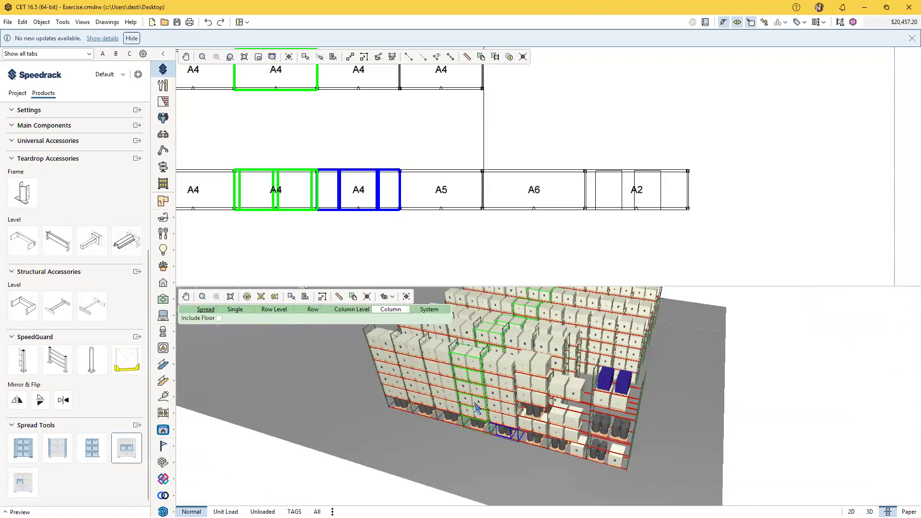
pyautogui.scroll(3, 477, 412)
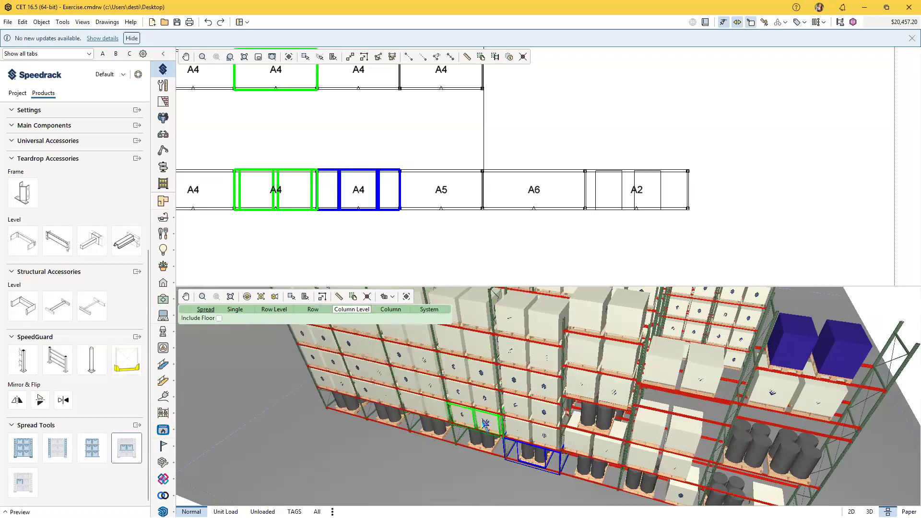
pyautogui.scroll(-5, 484, 423)
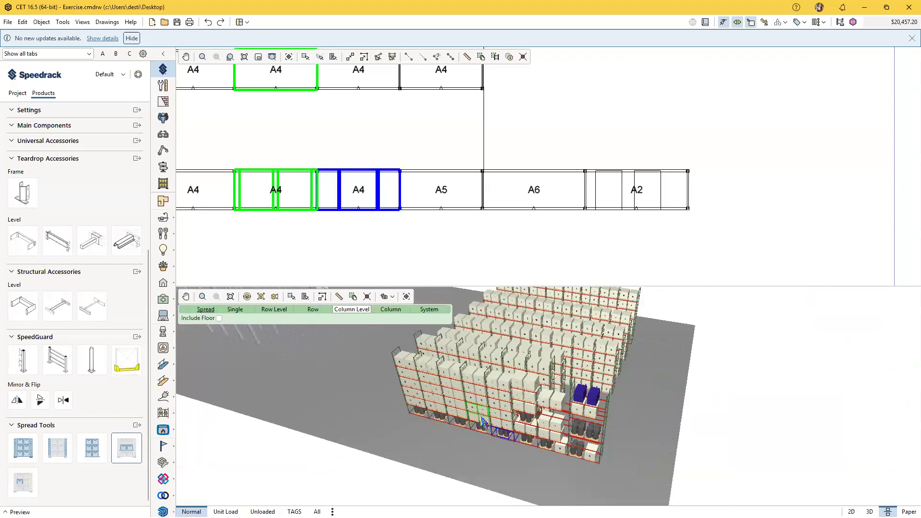
pyautogui.moveTo(477, 432); pyautogui.dragTo(479, 408, button='middle')
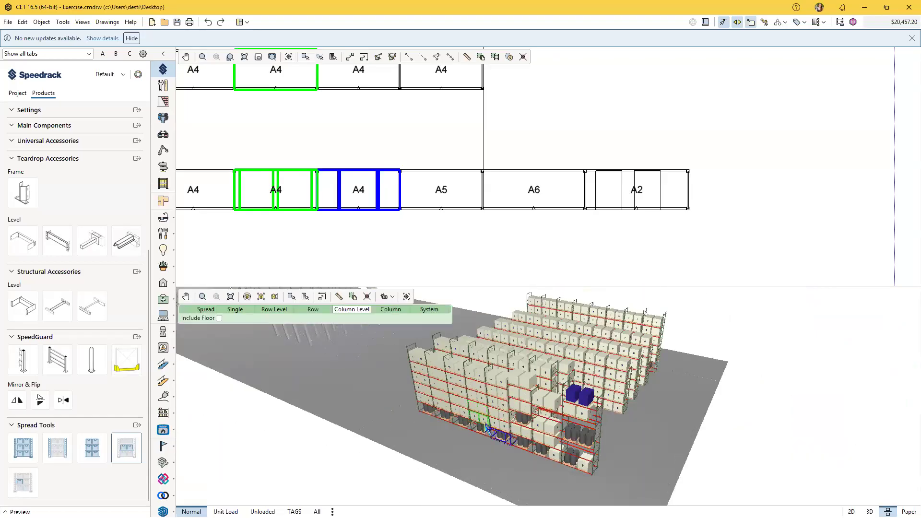
pyautogui.scroll(4, 482, 422)
# Set the spread to Single, apply the drum level directly above the base in the source bay, and end the level spread
pyautogui.click(235, 310)
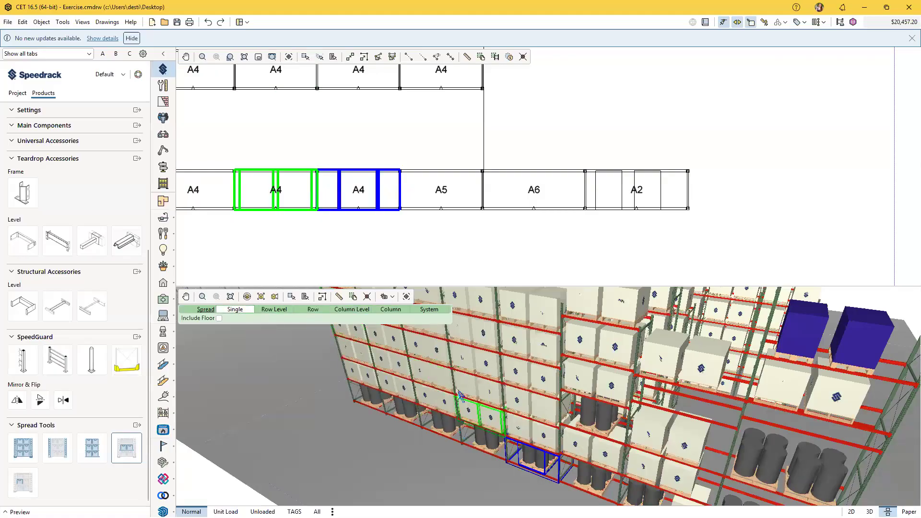
pyautogui.click(531, 441)
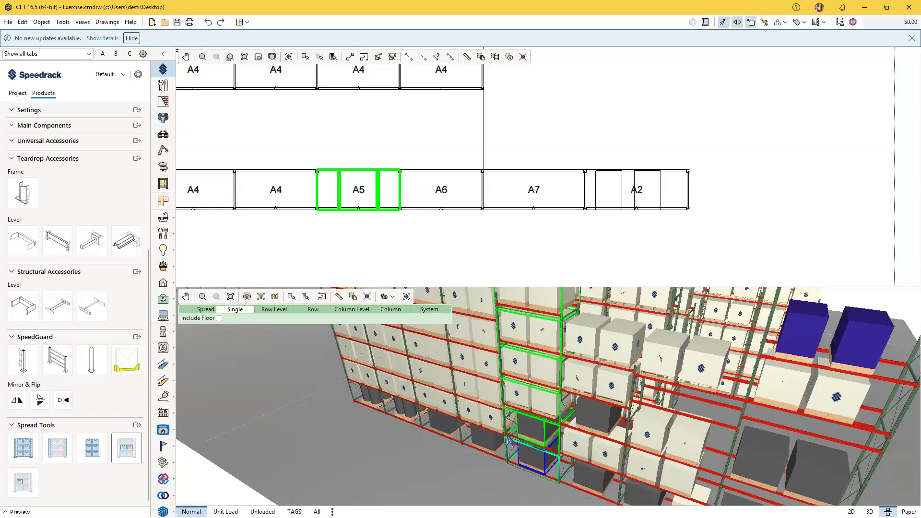
pyautogui.scroll(-2, 530, 415)
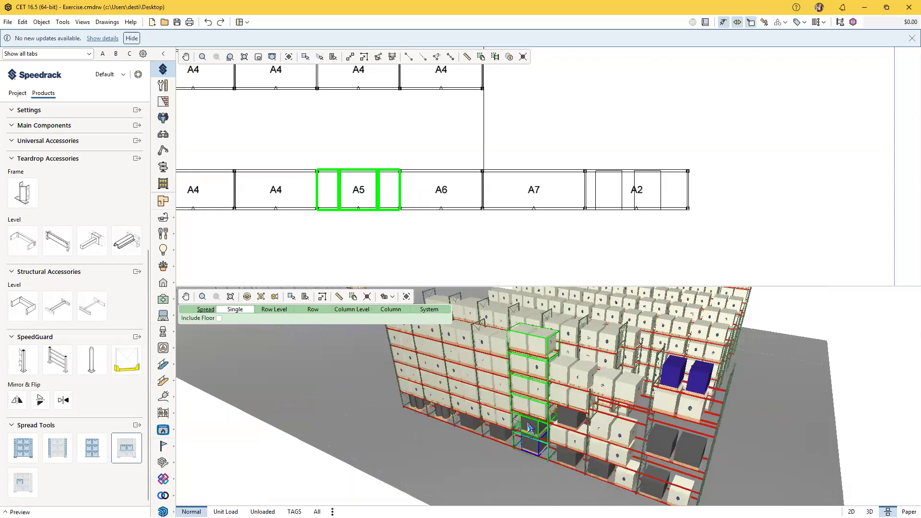
pyautogui.scroll(1, 530, 414)
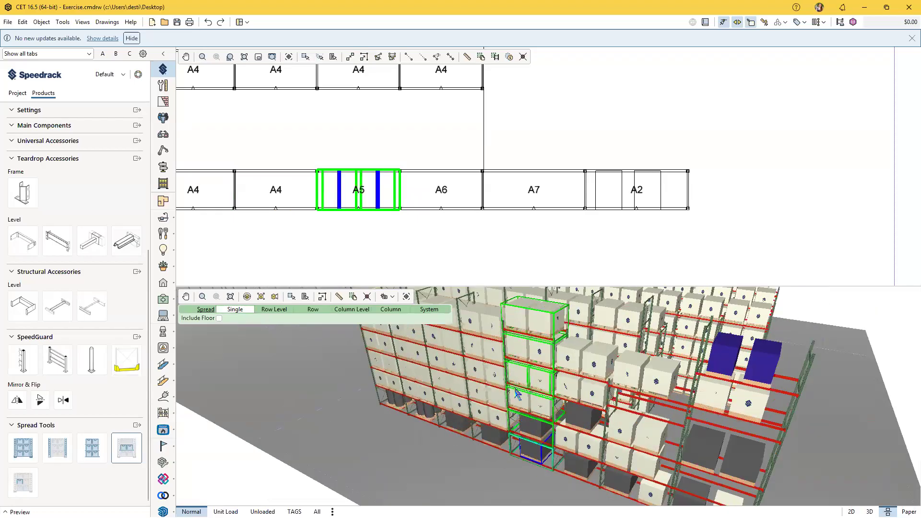
pyautogui.press('Escape')
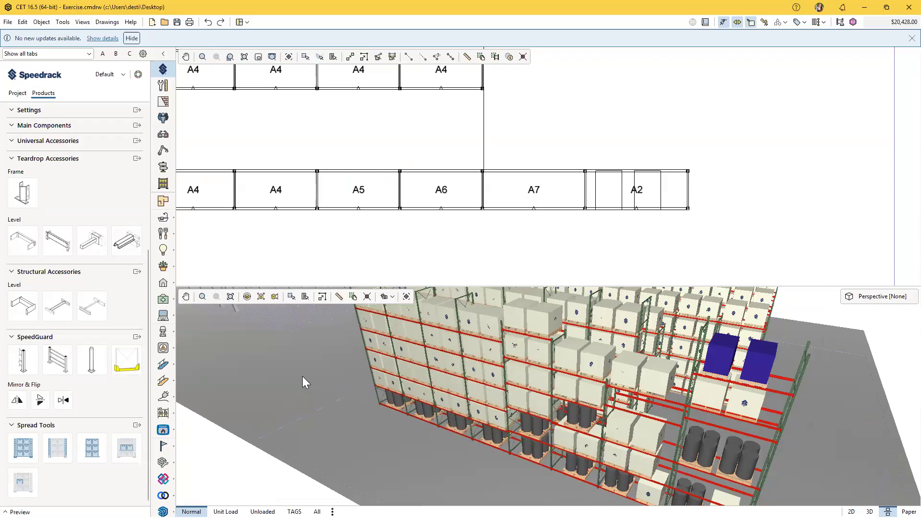
# Start the universal level accessory that clears a tunnel opening through a rack bay
pyautogui.moveTo(343, 409); pyautogui.dragTo(321, 445, button='middle')
pyautogui.scroll(2, 309, 425)
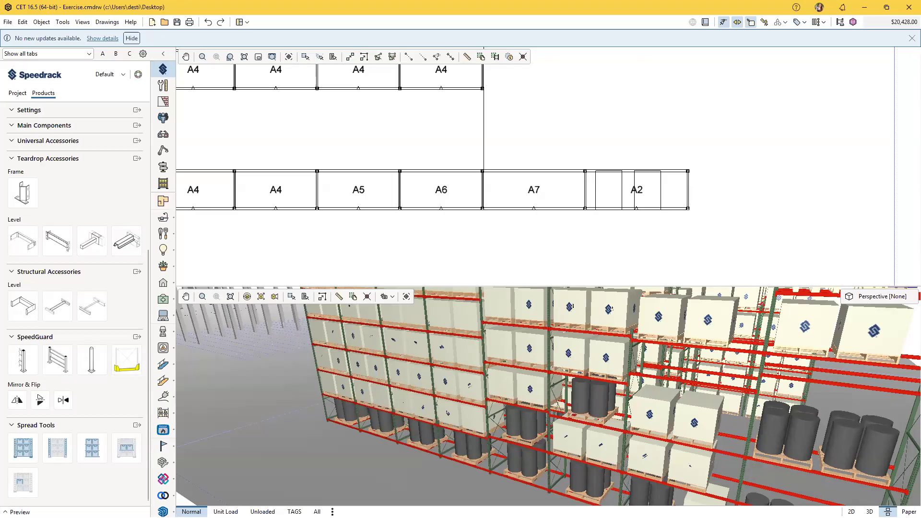
pyautogui.scroll(1, 85, 284)
pyautogui.scroll(5, 85, 283)
pyautogui.scroll(-2, 87, 286)
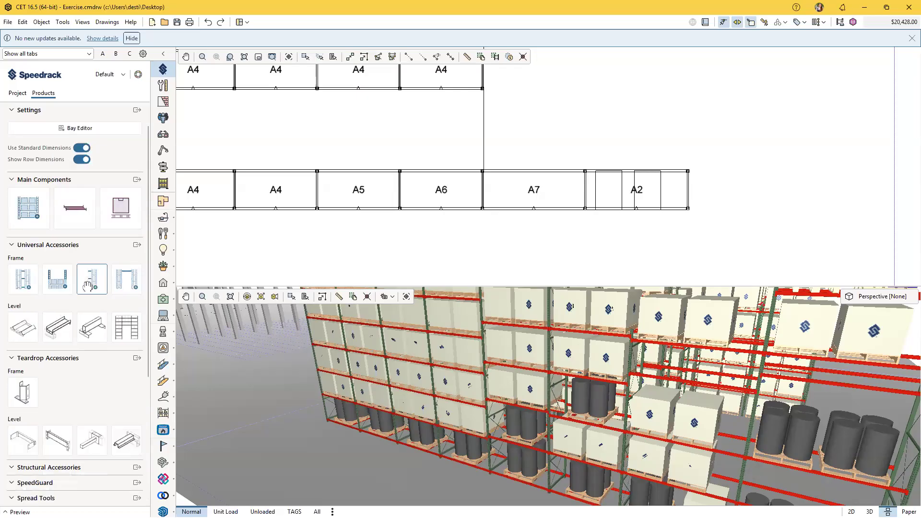
pyautogui.click(128, 327)
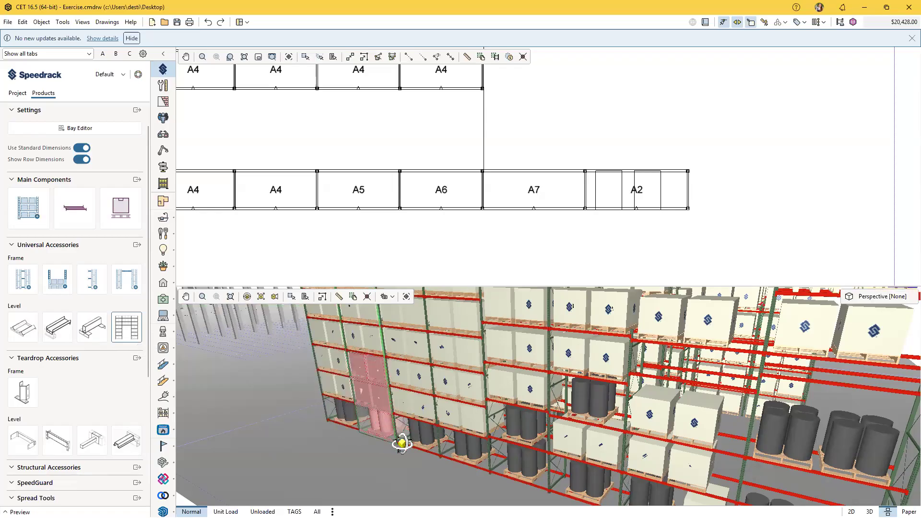
# Set the tunnel opening's spread to Column and preview it across the third bay of every rack row
pyautogui.moveTo(402, 443); pyautogui.dragTo(396, 430, button='middle')
pyautogui.scroll(-5, 394, 425)
pyautogui.scroll(3, 387, 413)
pyautogui.moveTo(480, 356); pyautogui.dragTo(399, 444, button='middle')
pyautogui.scroll(-6, 409, 216)
pyautogui.moveTo(405, 208); pyautogui.dragTo(425, 271, button='middle')
pyautogui.scroll(4, 403, 223)
pyautogui.click(291, 71)
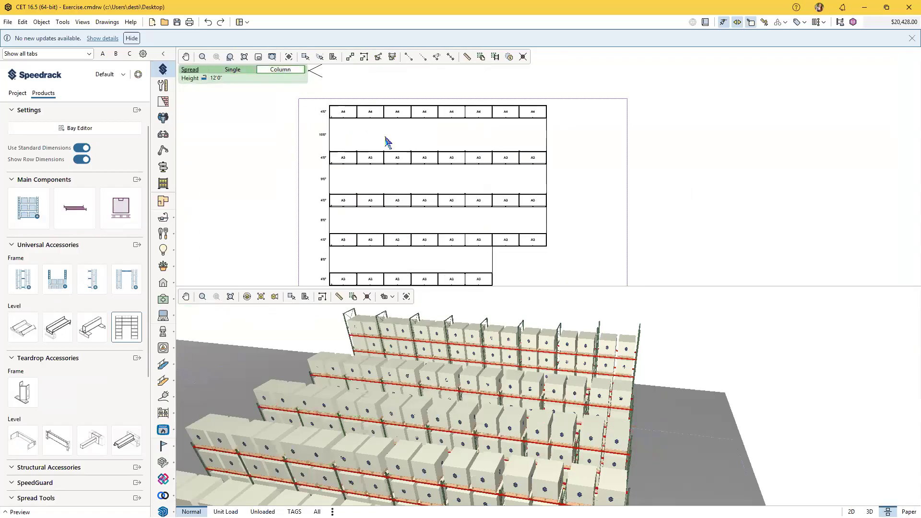
pyautogui.scroll(-3, 388, 154)
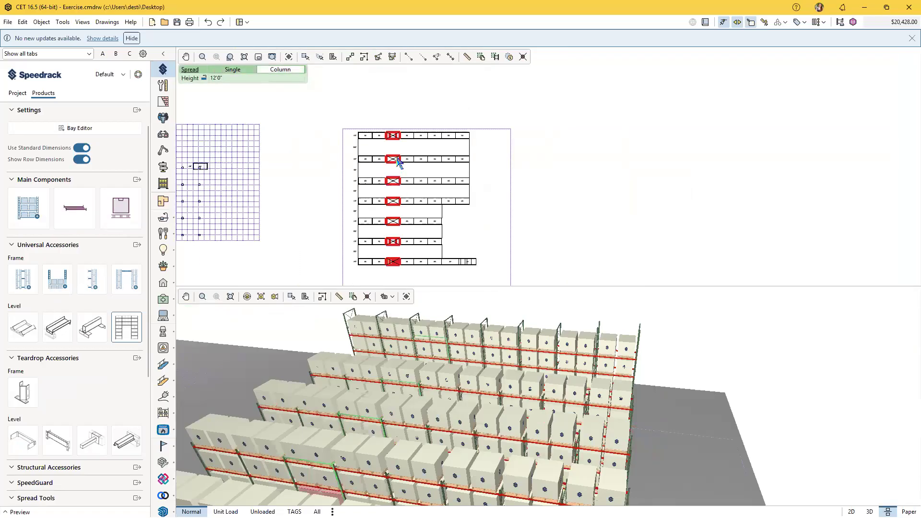
pyautogui.moveTo(398, 157); pyautogui.dragTo(398, 124, button='middle')
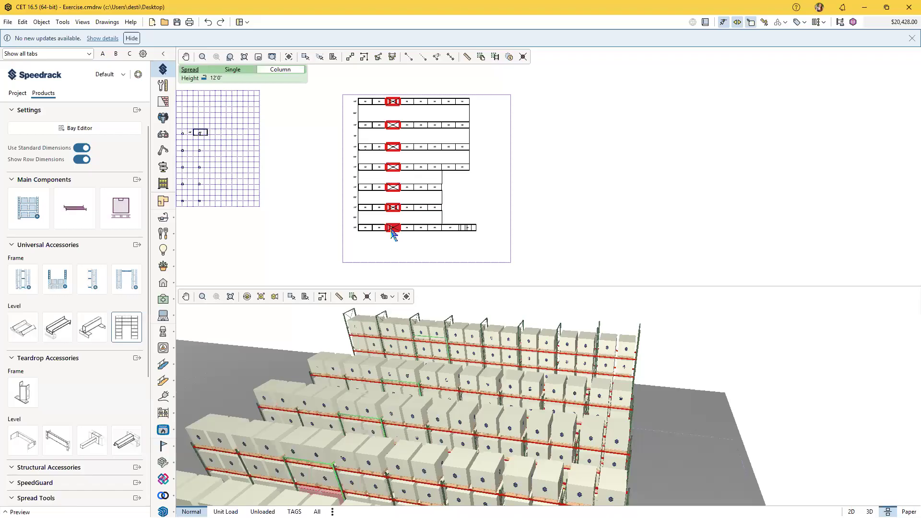
pyautogui.moveTo(423, 421); pyautogui.dragTo(522, 335, button='middle')
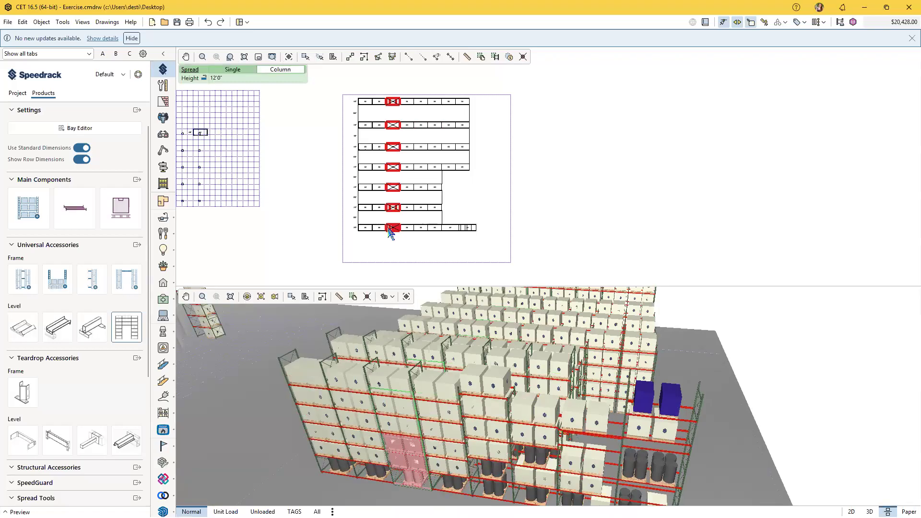
# Compare Single with Column spread for the tunnel opening, keep Column, and set its height to 13'
pyautogui.press('Tab')
pyautogui.press('Tab')
pyautogui.press('Left')
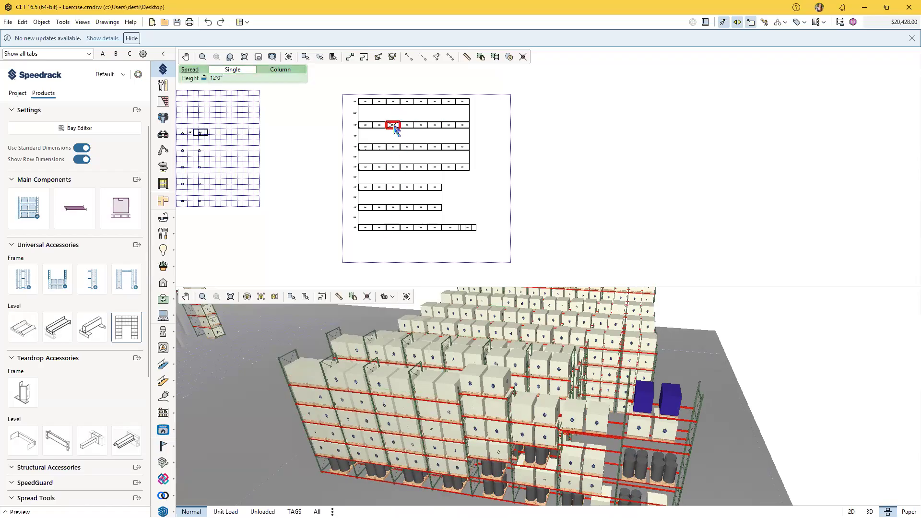
pyautogui.press('Right')
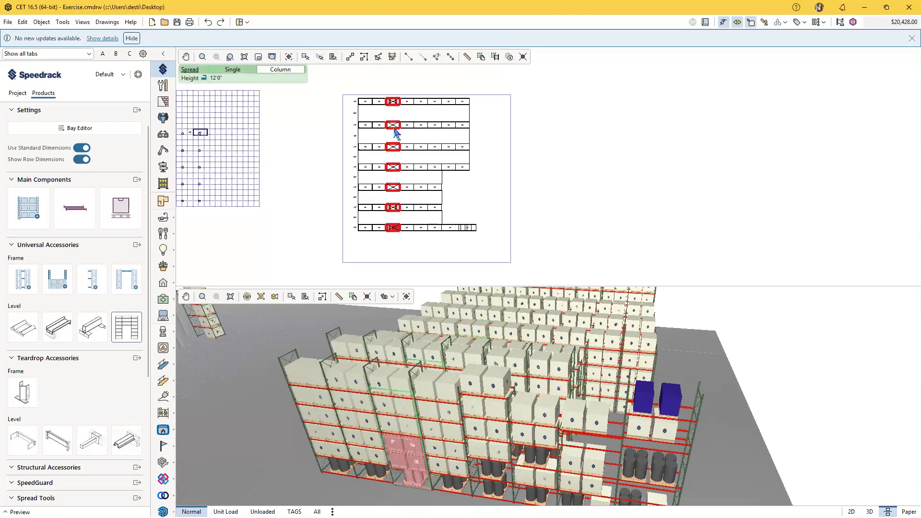
pyautogui.press('Tab')
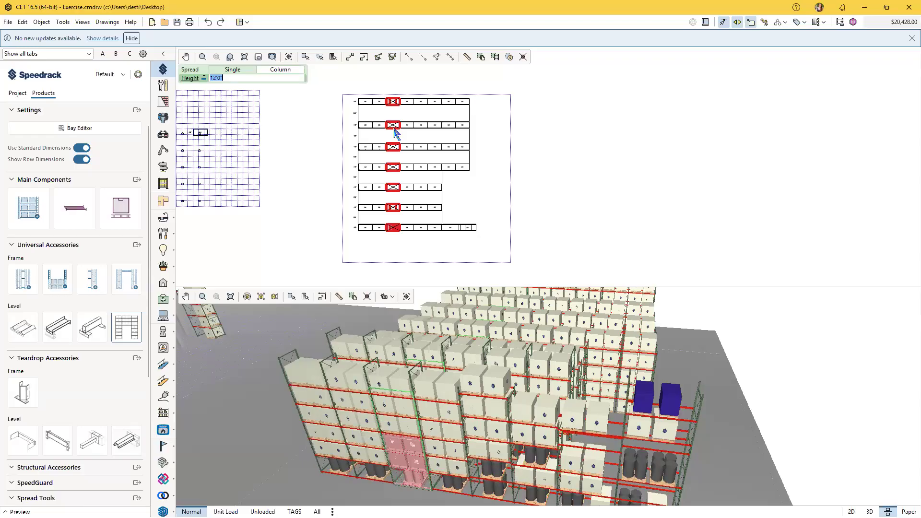
pyautogui.write("13'")
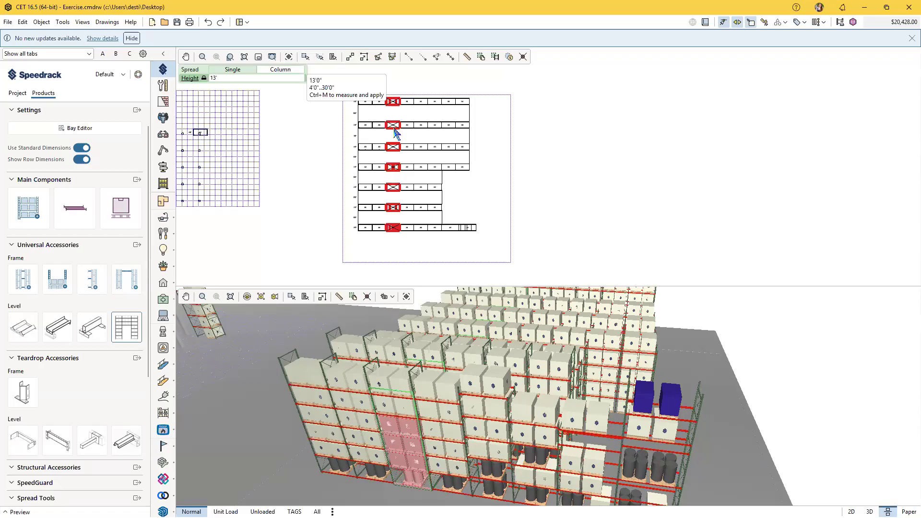
# Set the tunnel opening's height to 10' and apply it through the third bay of every rack row
pyautogui.press('BackSpace')
pyautogui.write("1'")
pyautogui.press('BackSpace')
pyautogui.press('BackSpace')
pyautogui.write('0')
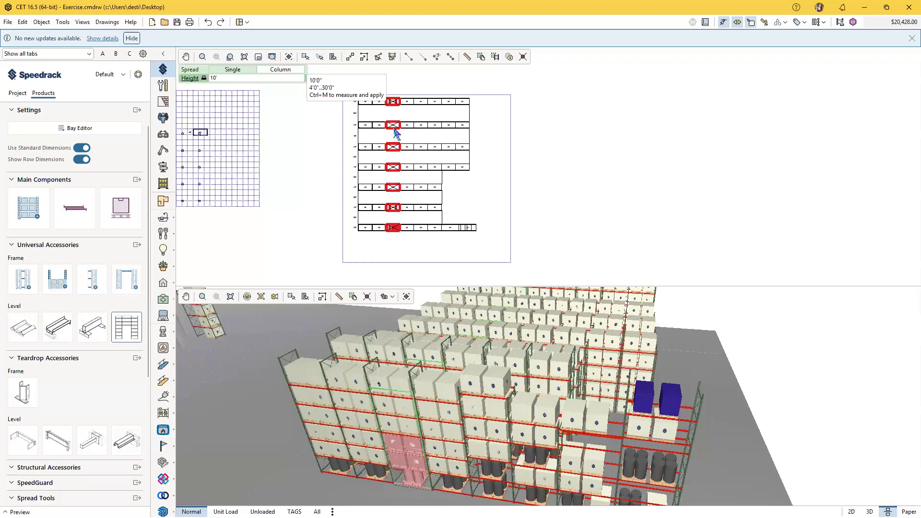
pyautogui.press('BackSpace')
pyautogui.click(394, 129)
pyautogui.press('Escape')
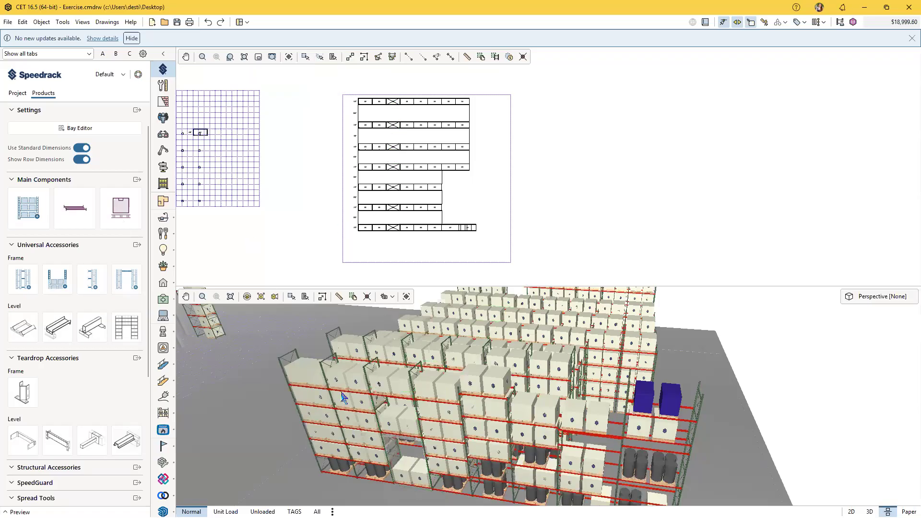
# Draw a new pallet rack system of seven twelve-bay rows in the empty area beside the existing rack layout
pyautogui.scroll(5, 351, 449)
pyautogui.moveTo(350, 449)
pyautogui.mouseDown(button='middle')
pyautogui.moveTo(352, 432)
pyautogui.moveTo(365, 449)
pyautogui.mouseUp(button='middle')
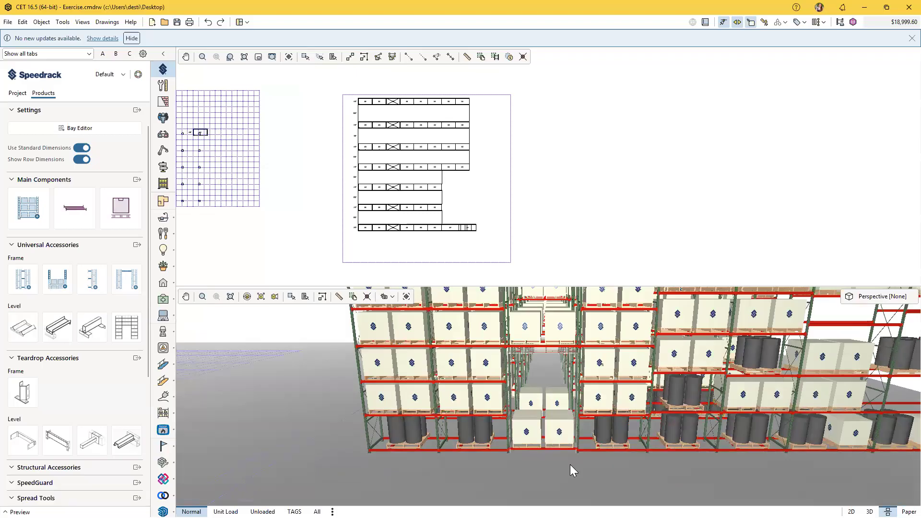
pyautogui.scroll(-8, 538, 485)
pyautogui.scroll(-3, 423, 228)
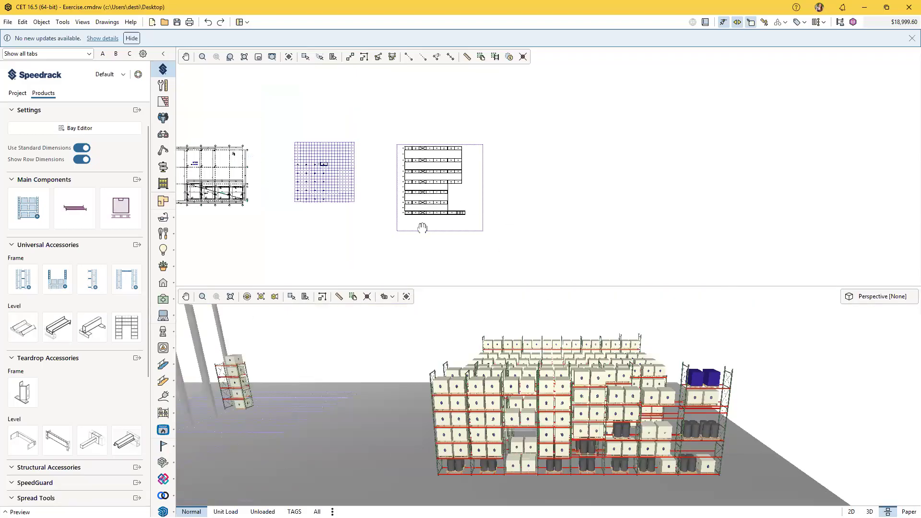
pyautogui.moveTo(422, 228); pyautogui.dragTo(323, 238, button='middle')
pyautogui.click(29, 208)
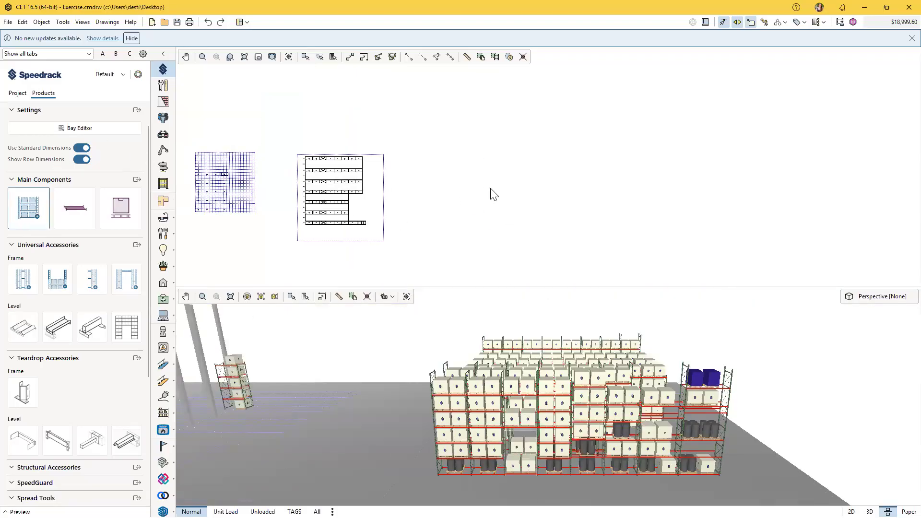
pyautogui.click(435, 156)
pyautogui.click(520, 158)
pyautogui.click(508, 239)
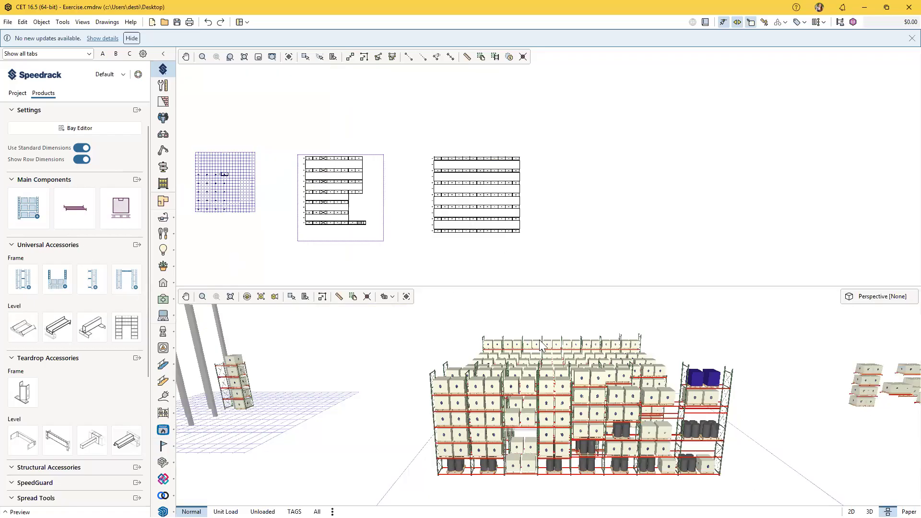
# Add a 12' high tunnel opening with Column spread through the fifth bay of every row in the new rack system
pyautogui.scroll(-3, 829, 433)
pyautogui.moveTo(829, 433); pyautogui.dragTo(422, 434, button='middle')
pyautogui.scroll(5, 453, 442)
pyautogui.scroll(-4, 453, 443)
pyautogui.click(127, 332)
pyautogui.scroll(3, 535, 423)
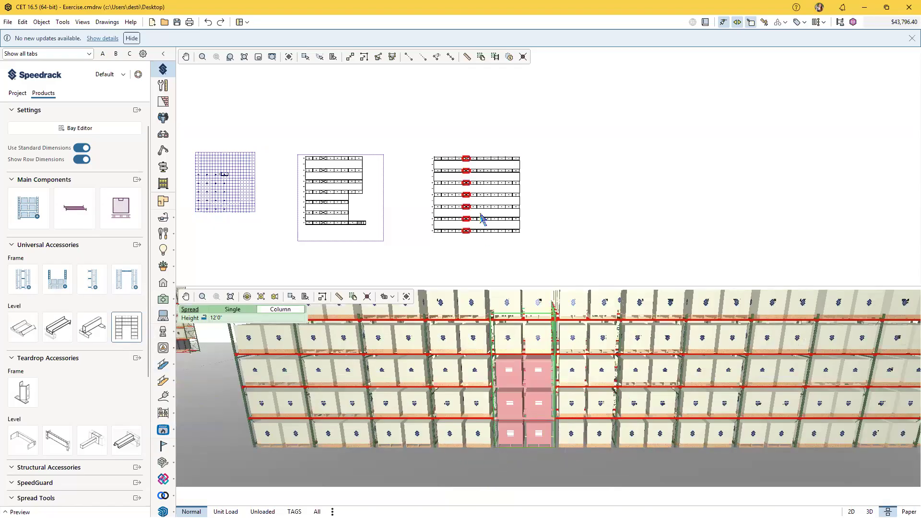
pyautogui.scroll(3, 474, 230)
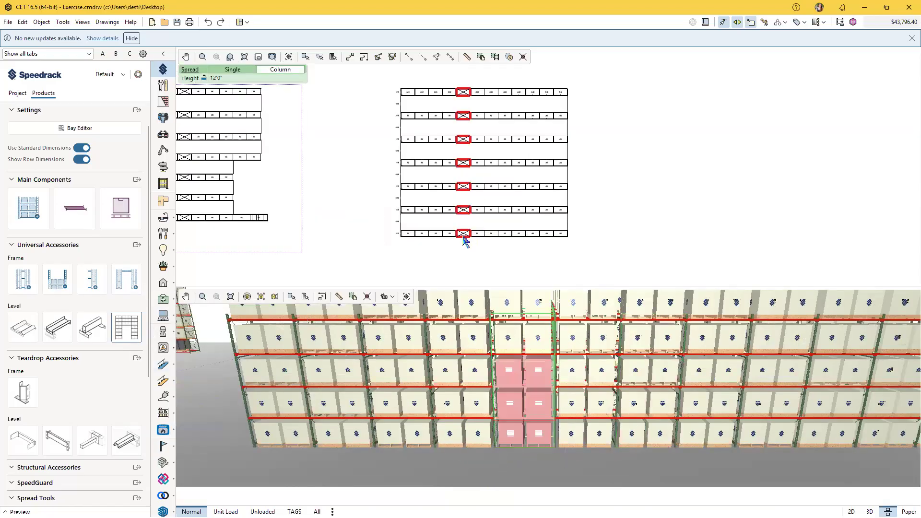
pyautogui.click(467, 241)
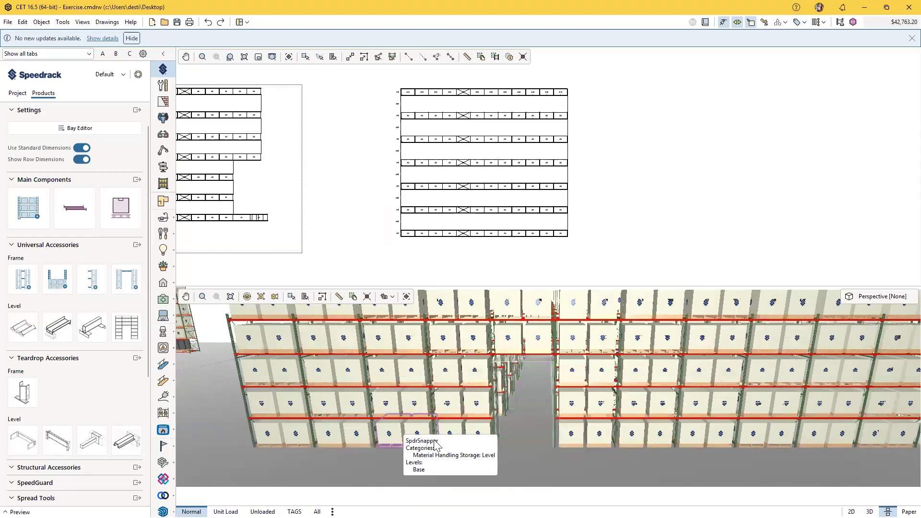
# Add a second 12' high tunnel opening with Column spread through the ninth bay of the new system's rows
pyautogui.scroll(-5, 530, 444)
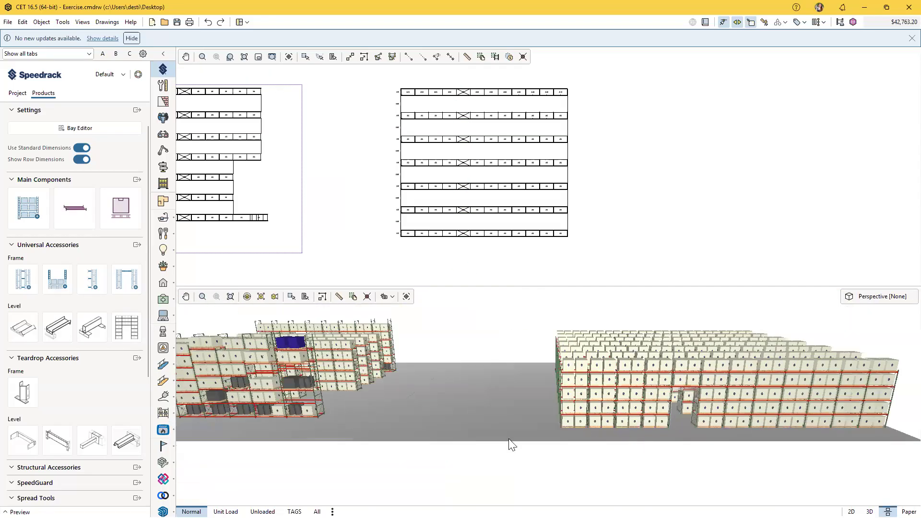
pyautogui.moveTo(528, 445); pyautogui.dragTo(536, 427, button='middle')
pyautogui.scroll(8, 527, 417)
pyautogui.scroll(5, 545, 428)
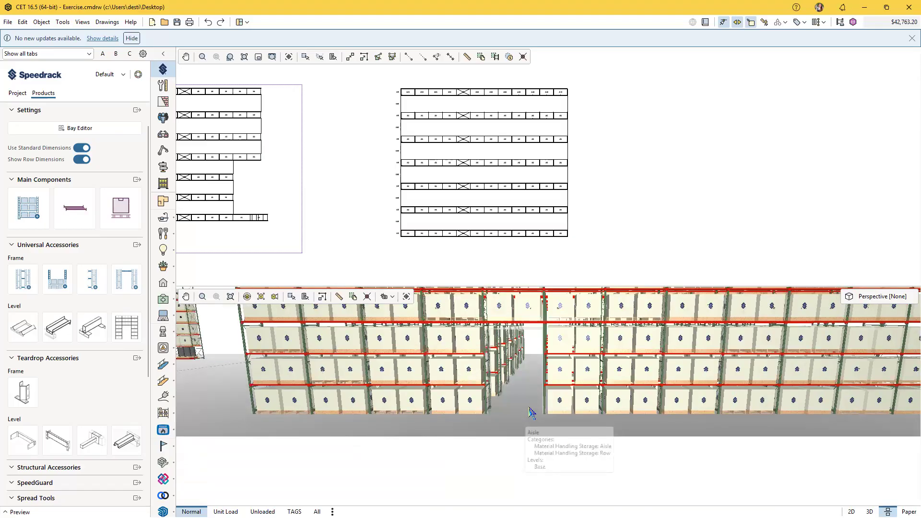
pyautogui.moveTo(544, 441); pyautogui.dragTo(543, 442, button='middle')
pyautogui.scroll(-3, 536, 435)
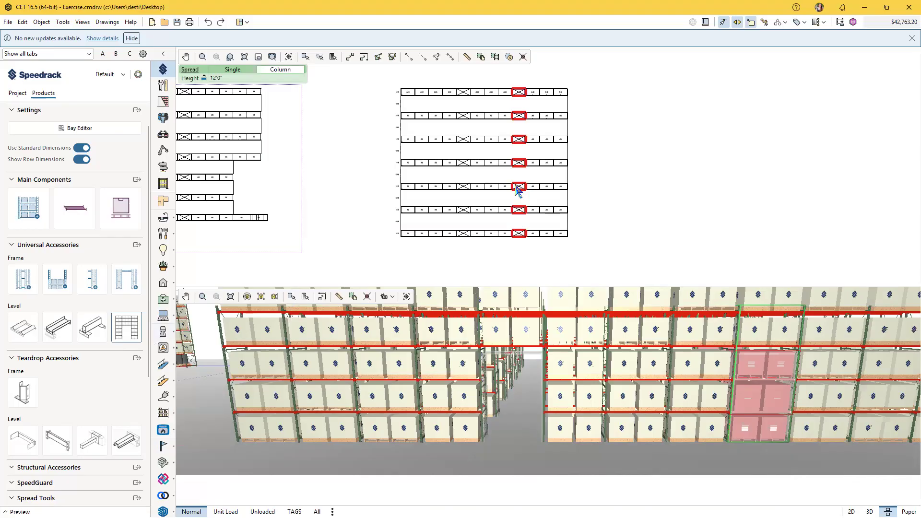
pyautogui.click(518, 188)
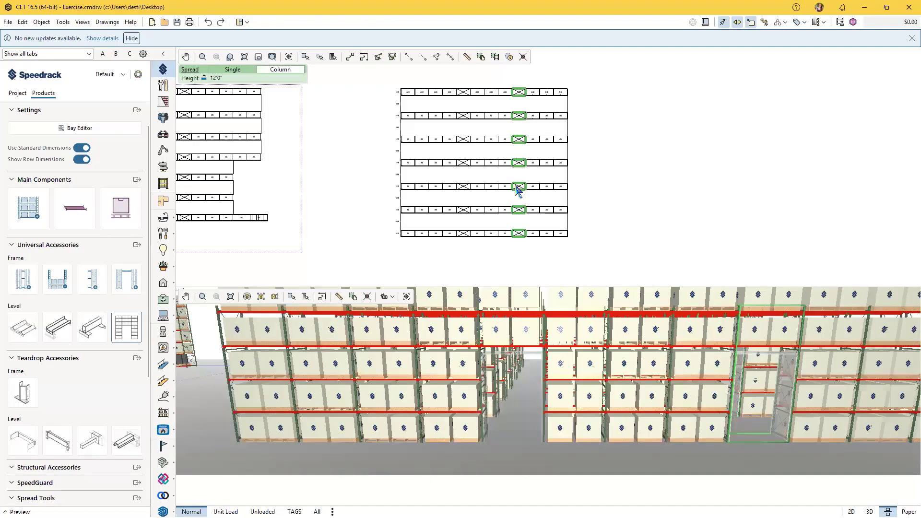
pyautogui.moveTo(572, 459); pyautogui.dragTo(450, 452, button='middle')
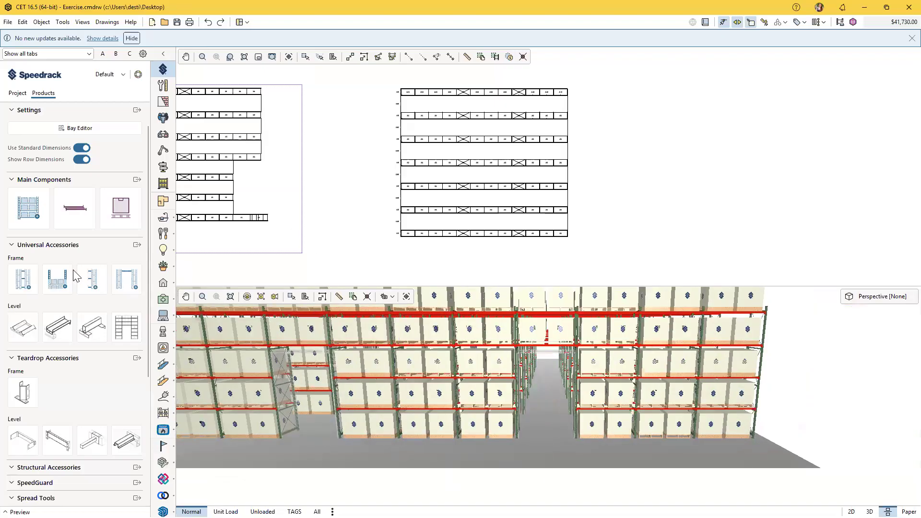
# Place double-entry End of Row Guards in L5X3X1/4 with Column spread along one end of the new system's rows
pyautogui.scroll(-2, 79, 254)
pyautogui.scroll(-3, 80, 254)
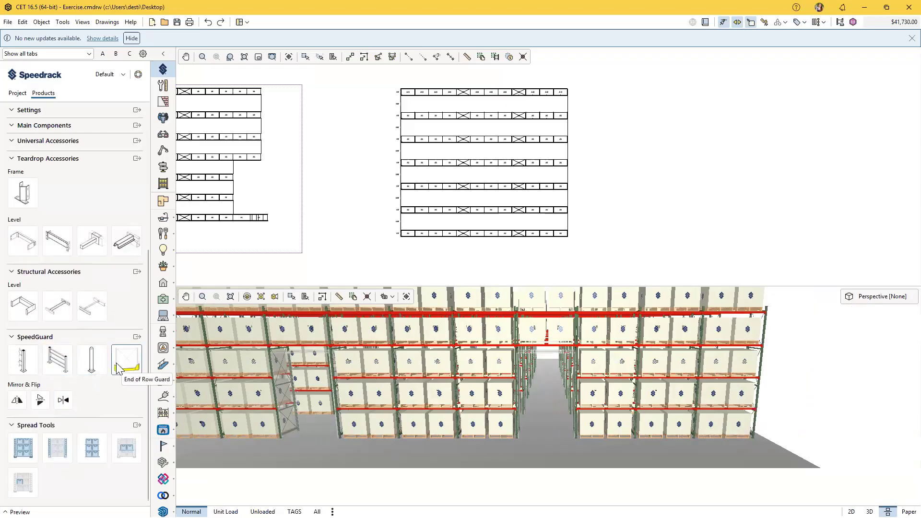
pyautogui.click(117, 363)
pyautogui.moveTo(737, 449); pyautogui.dragTo(467, 448, button='middle')
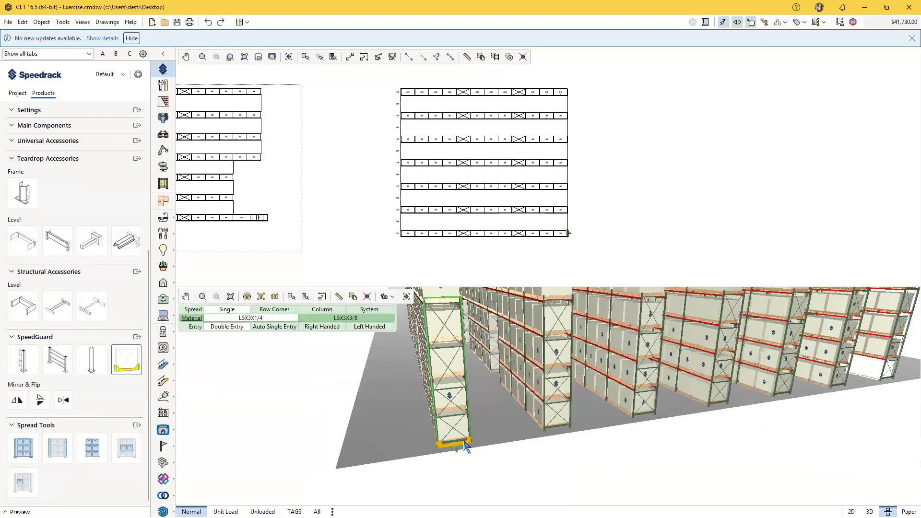
pyautogui.press('Down')
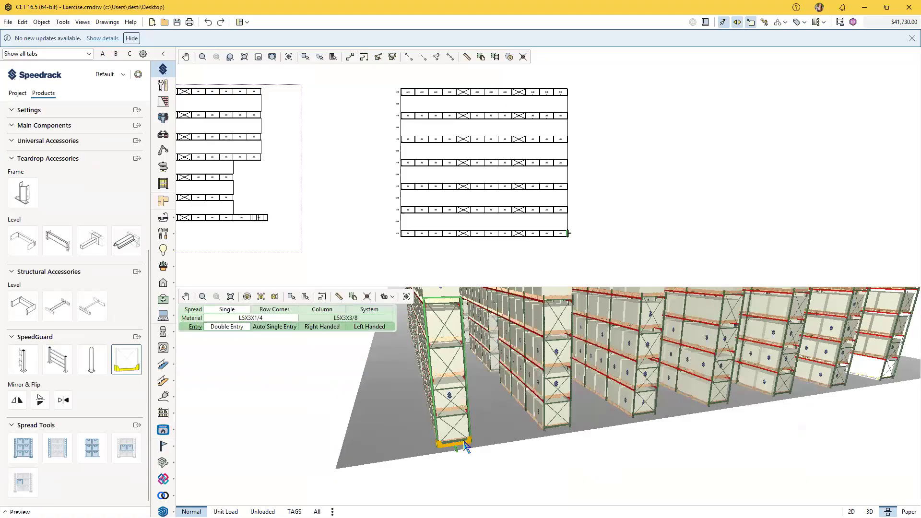
pyautogui.press('Down')
pyautogui.press('Right')
pyautogui.press('Right')
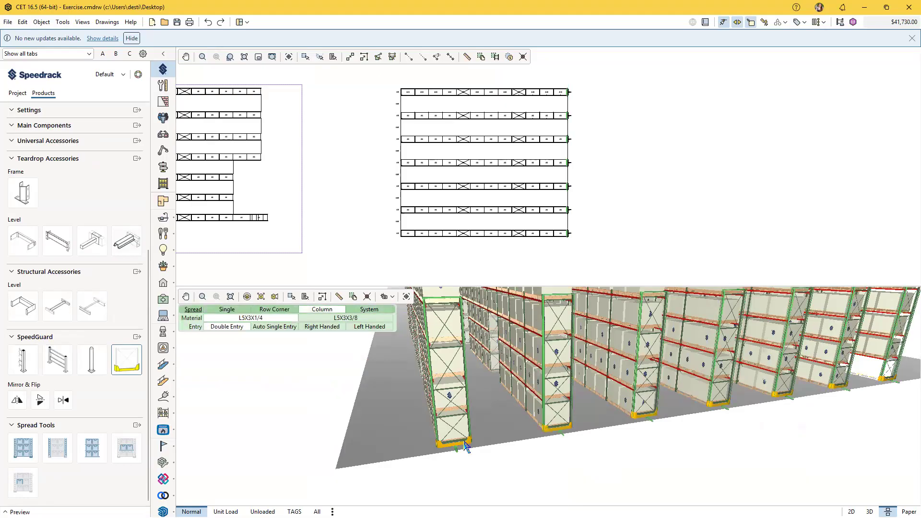
pyautogui.moveTo(479, 448); pyautogui.dragTo(490, 448, button='middle')
pyautogui.click(453, 482)
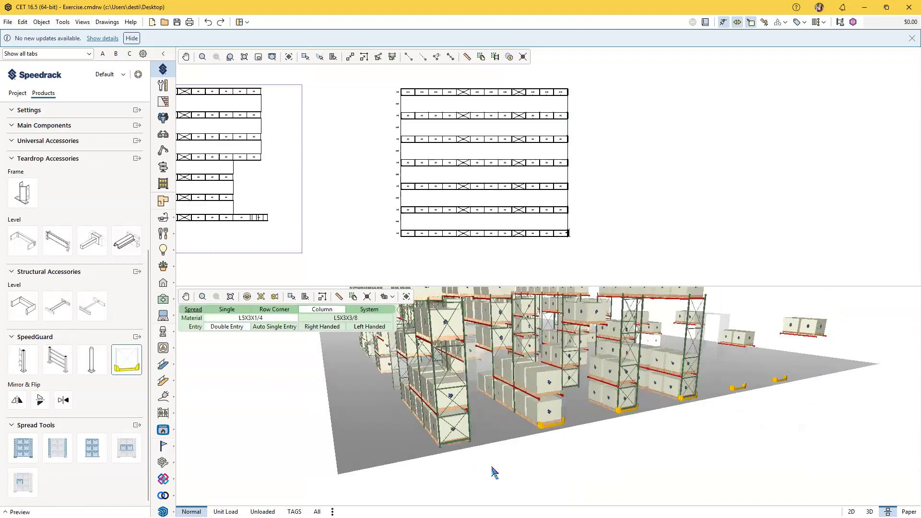
# Place the End of Row Guards with Column spread on the opposite row ends, and show the Speedrack project settings
pyautogui.moveTo(422, 448); pyautogui.dragTo(415, 476, button='middle')
pyautogui.moveTo(739, 379); pyautogui.dragTo(607, 476, button='middle')
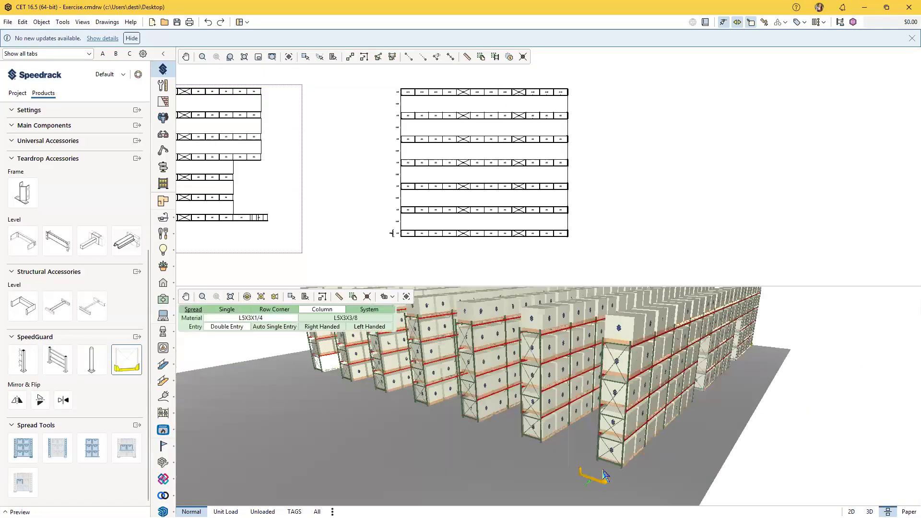
pyautogui.click(722, 475)
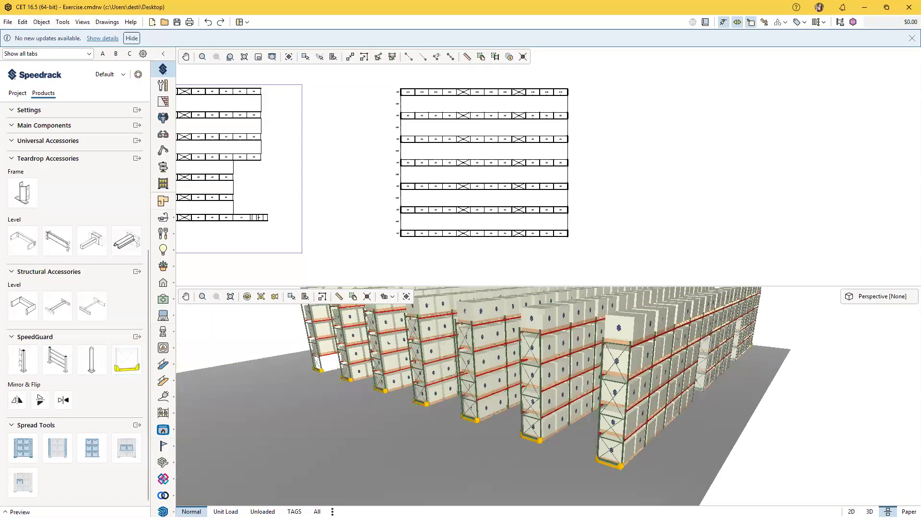
pyautogui.moveTo(660, 460); pyautogui.dragTo(492, 456, button='middle')
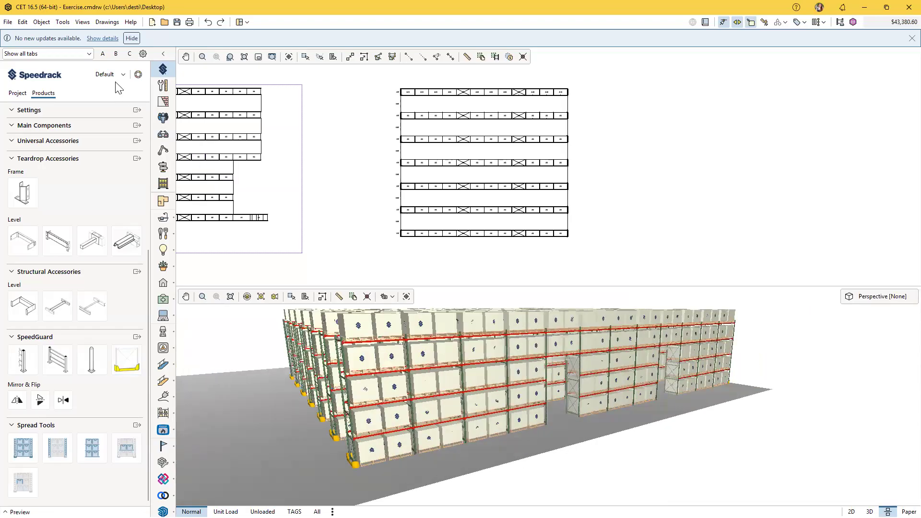
pyautogui.click(18, 96)
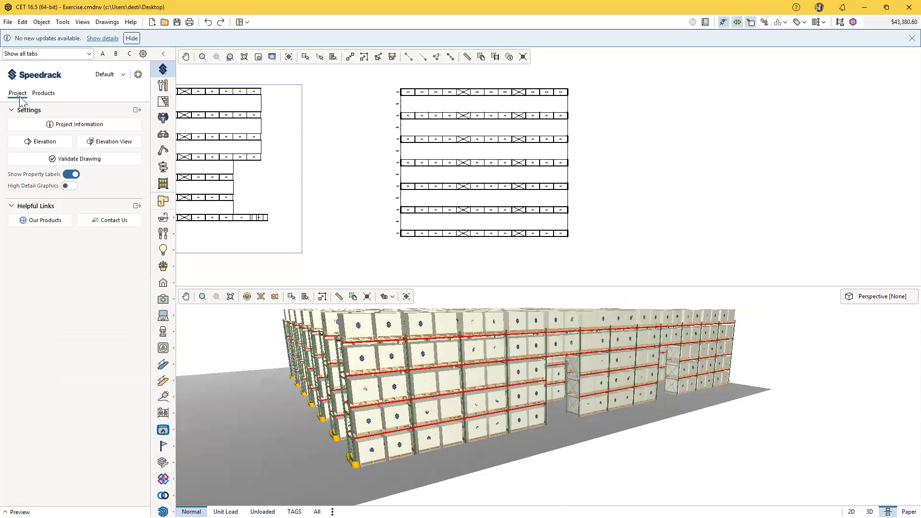
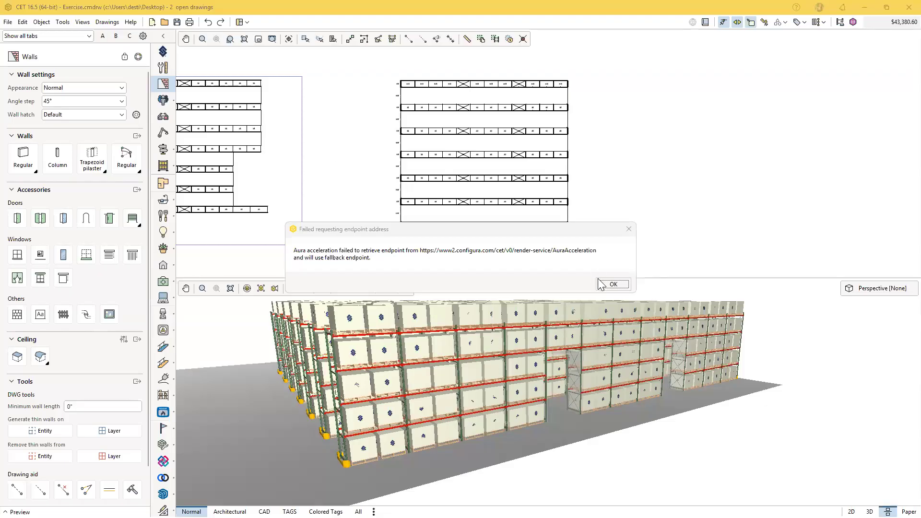
# Dismiss the Aura acceleration notice and examine the tunnels and rack rows of both layouts in plan and perspective
pyautogui.click(616, 284)
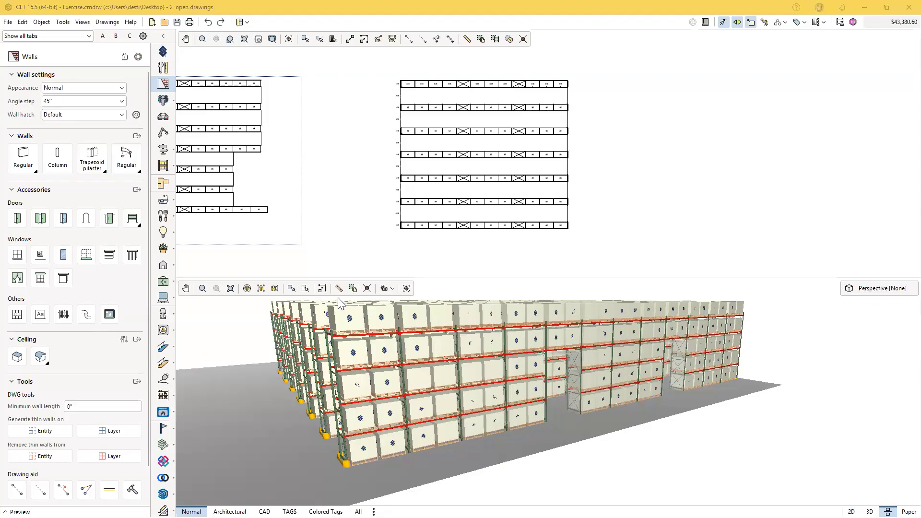
pyautogui.click(525, 265)
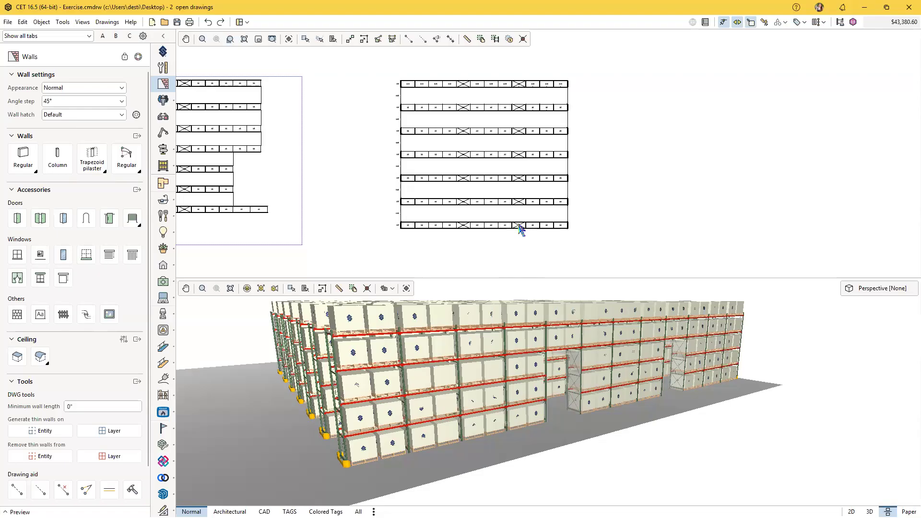
pyautogui.scroll(-3, 533, 242)
pyautogui.scroll(3, 541, 245)
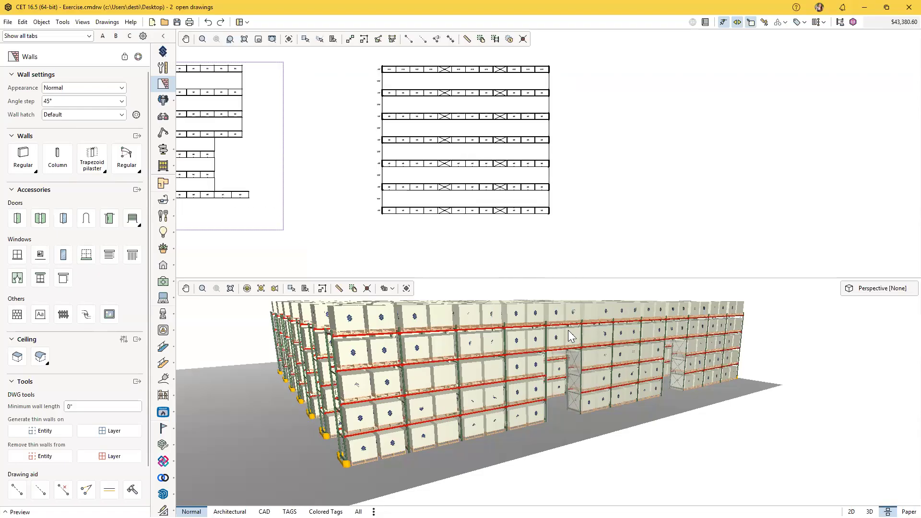
pyautogui.scroll(-5, 587, 438)
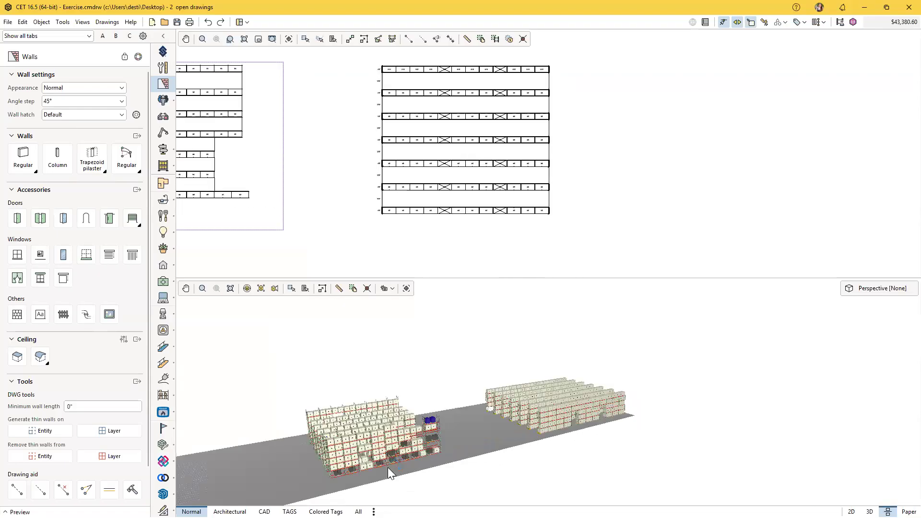
pyautogui.scroll(2, 388, 467)
pyautogui.scroll(3, 391, 467)
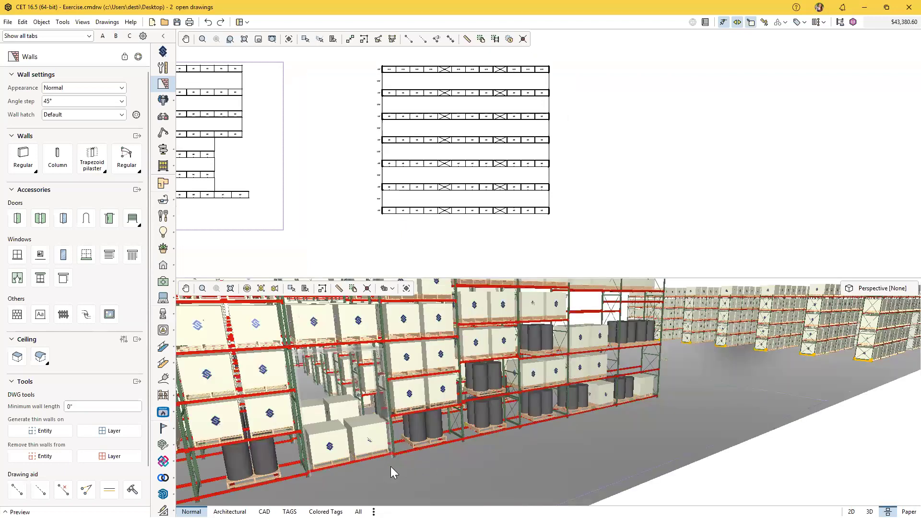
pyautogui.scroll(-5, 445, 447)
pyautogui.scroll(4, 512, 440)
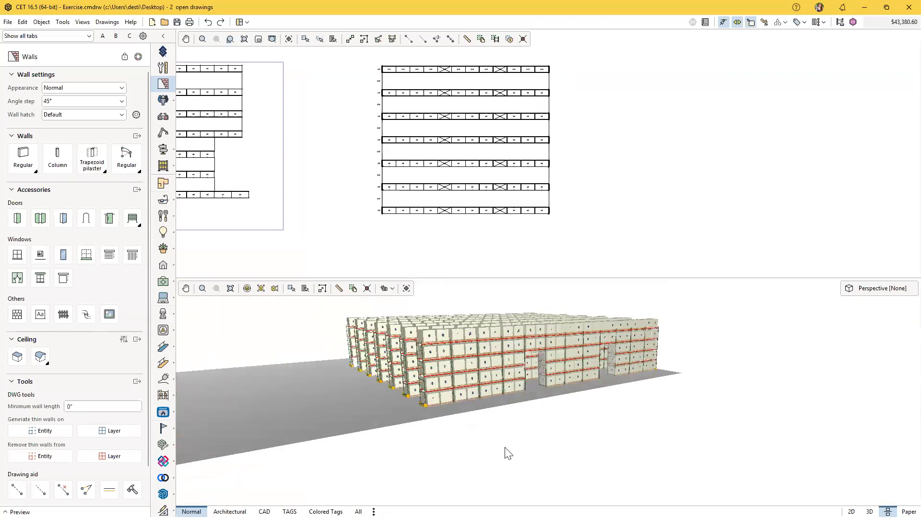
pyautogui.scroll(-3, 237, 197)
pyautogui.scroll(5, 229, 205)
pyautogui.scroll(-2, 363, 203)
pyautogui.moveTo(402, 246); pyautogui.dragTo(294, 270, button='middle')
pyautogui.scroll(2, 498, 269)
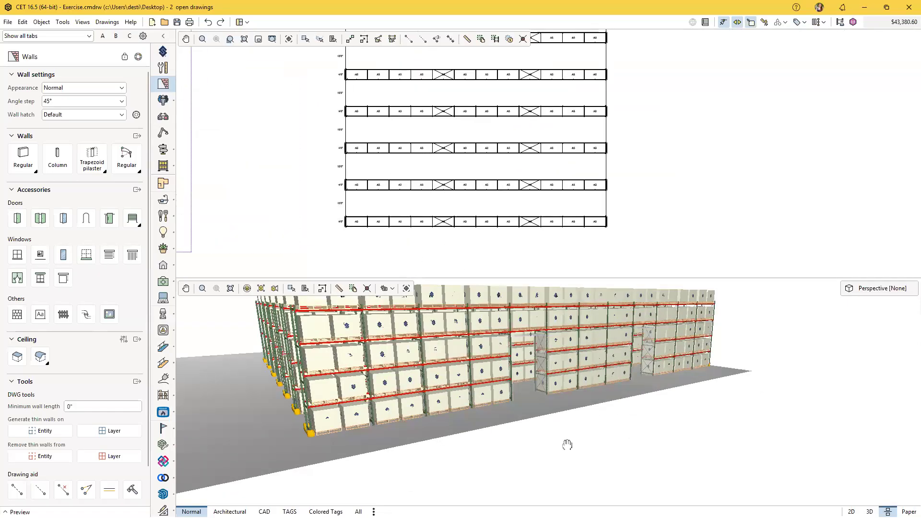
pyautogui.moveTo(510, 477); pyautogui.dragTo(484, 459, button='middle')
pyautogui.scroll(-3, 492, 446)
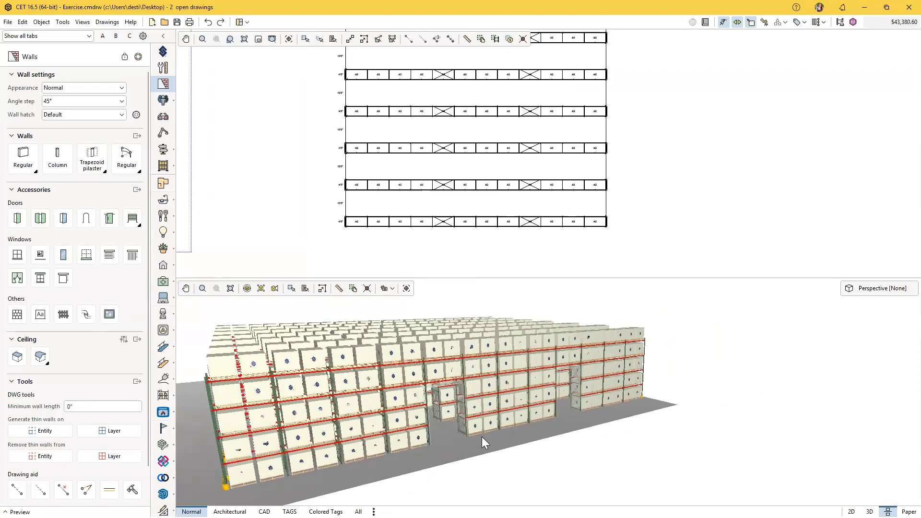
# Place elevation markers on the bottom row of the new system, one facing the first tunnel bay and one facing the row's end frame
pyautogui.click(164, 51)
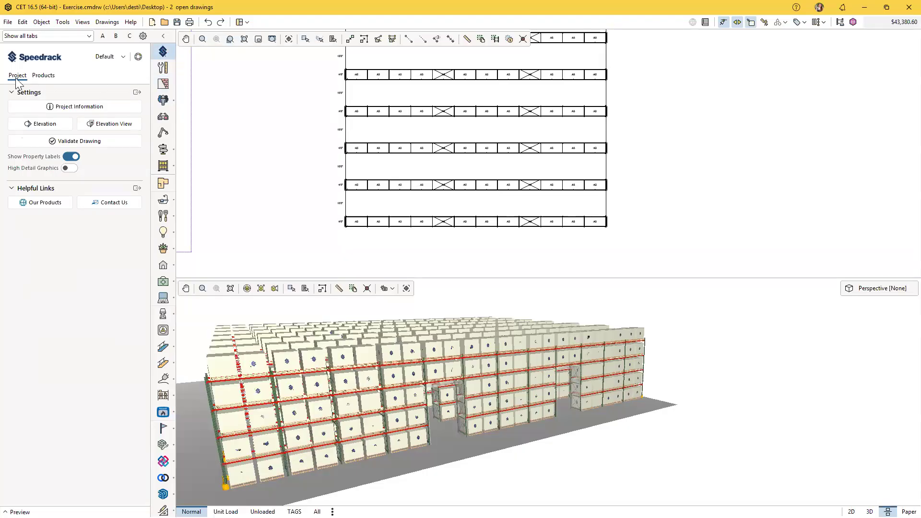
pyautogui.click(42, 128)
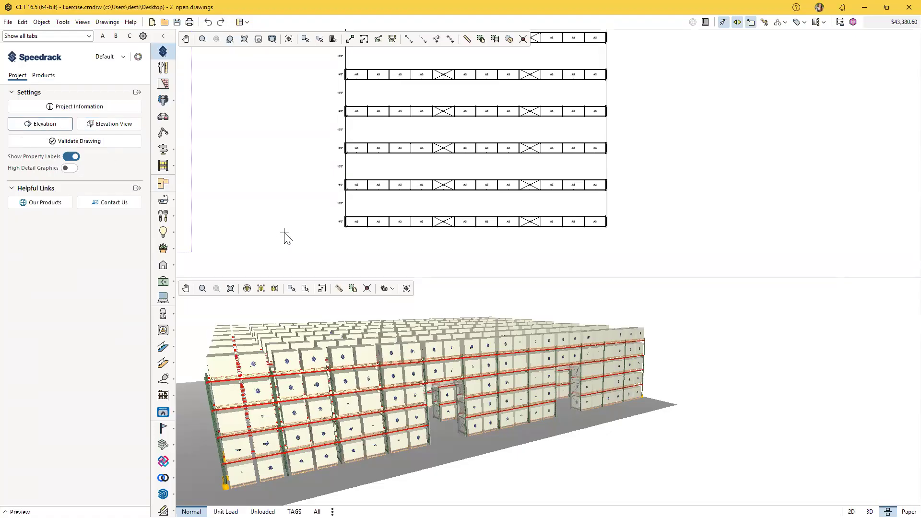
pyautogui.scroll(3, 323, 236)
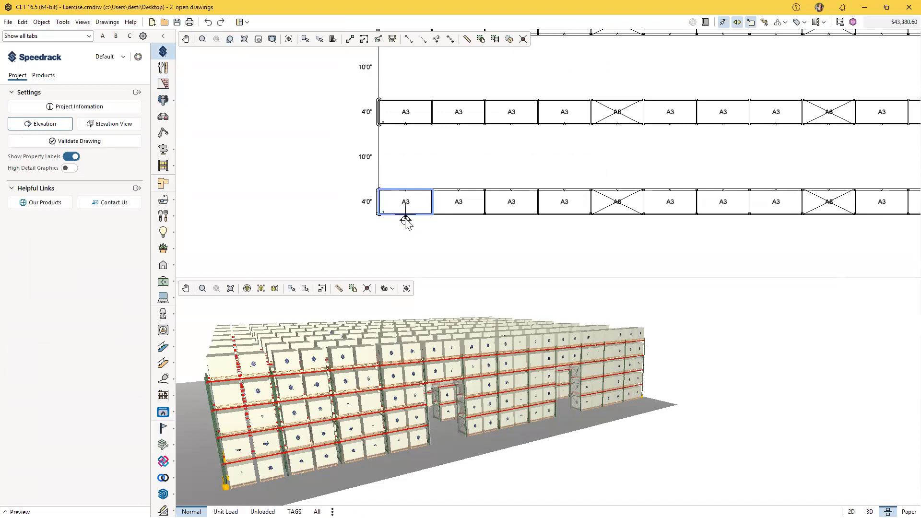
pyautogui.scroll(-2, 406, 217)
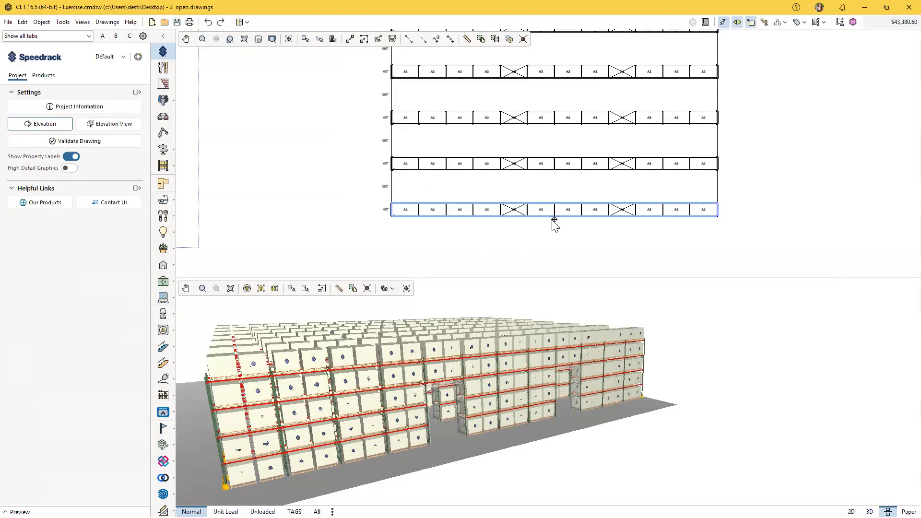
pyautogui.scroll(1, 553, 222)
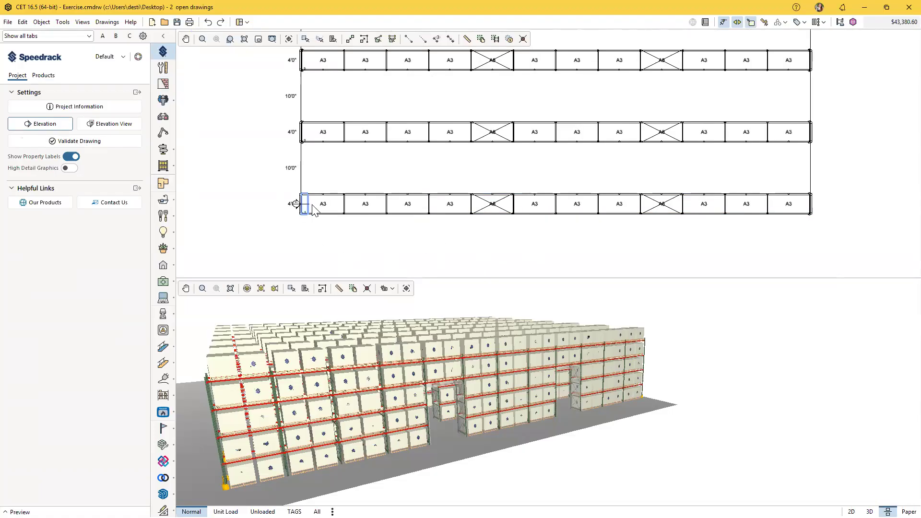
pyautogui.scroll(2, 304, 206)
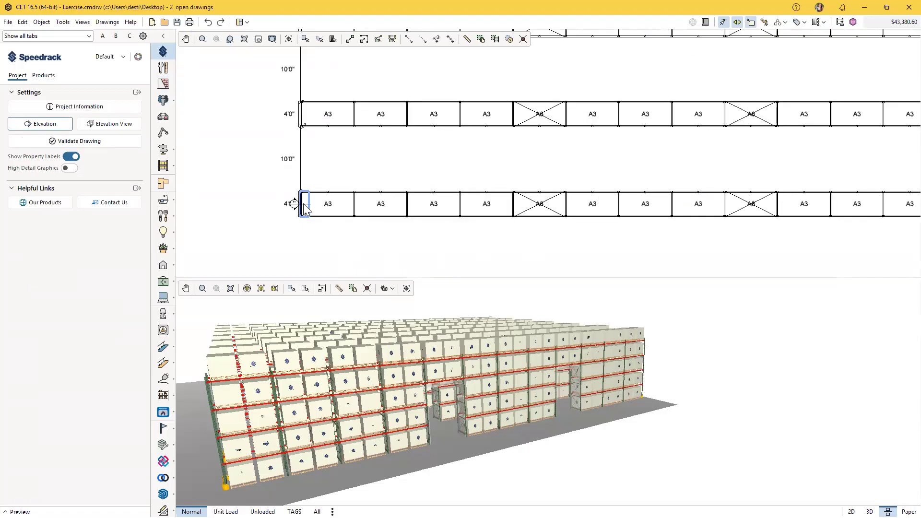
pyautogui.scroll(-2, 305, 205)
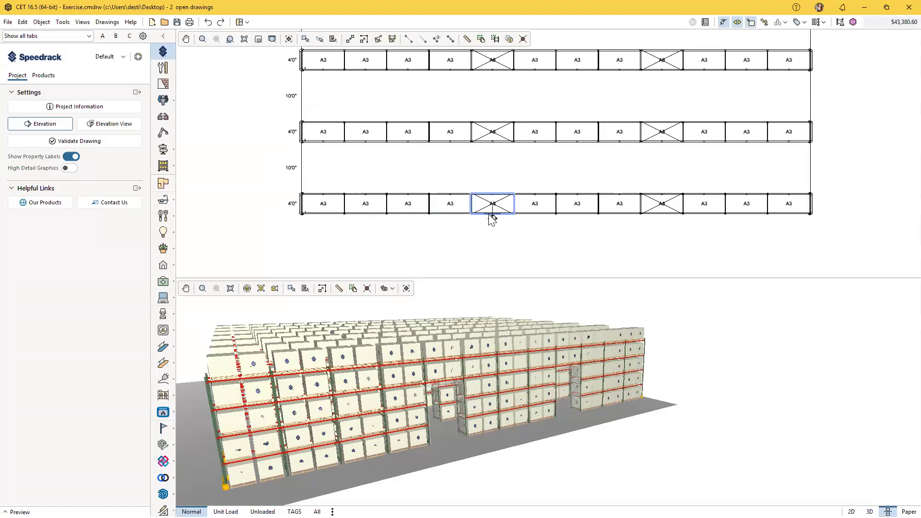
pyautogui.scroll(1, 432, 219)
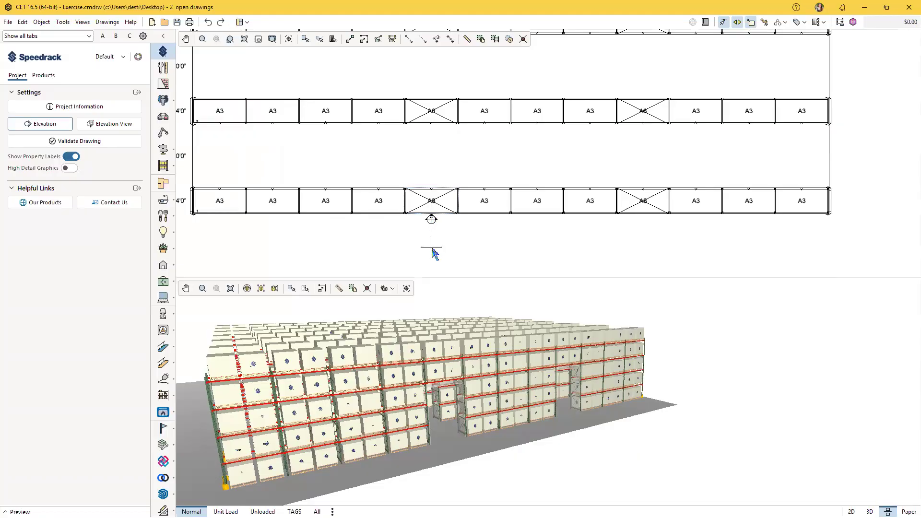
pyautogui.scroll(-1, 433, 253)
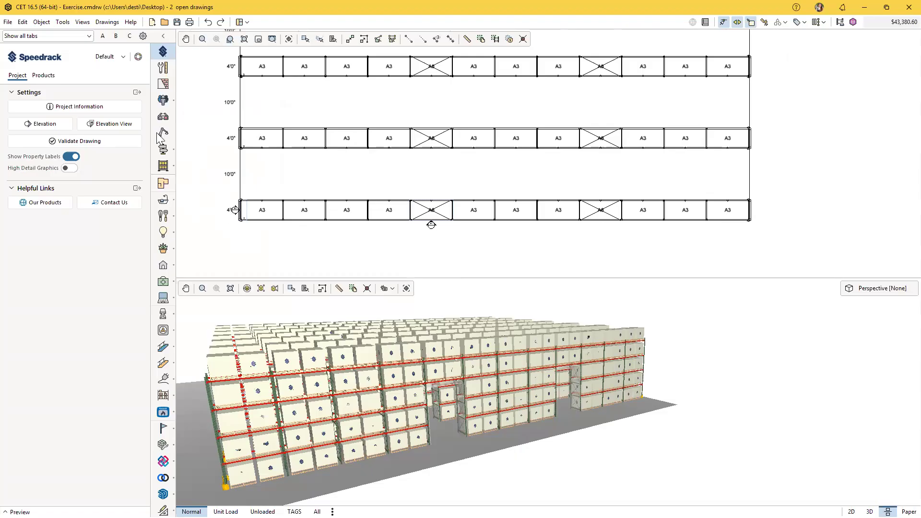
# Show the elevation views and examine the tunnel bay elevation E1 against its bay in the plan
pyautogui.click(107, 128)
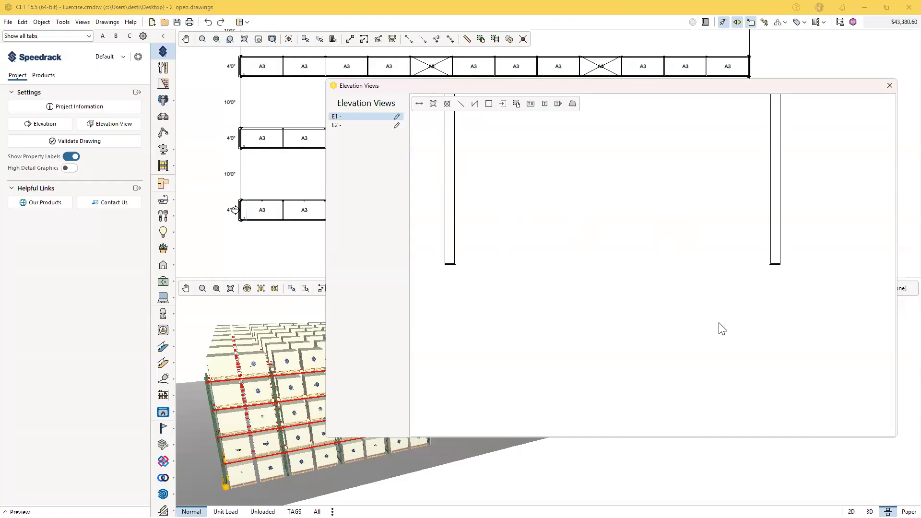
pyautogui.scroll(-5, 605, 266)
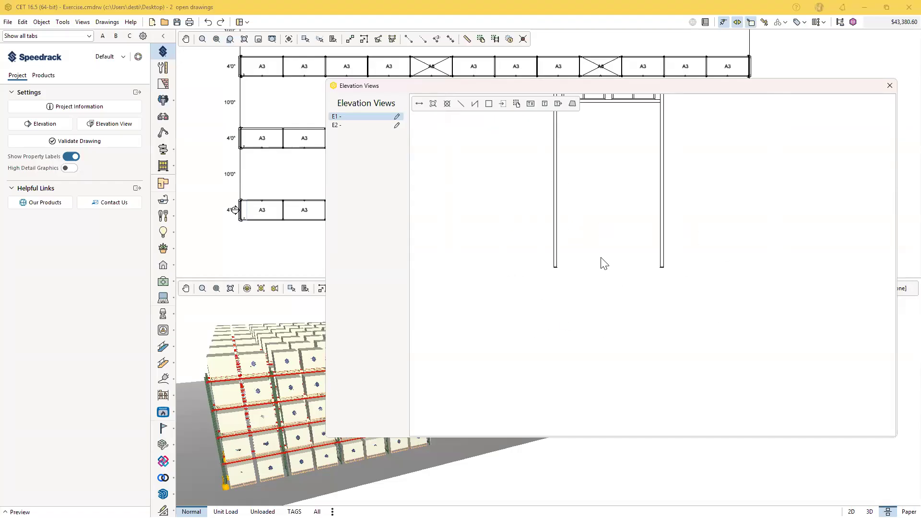
pyautogui.moveTo(596, 247); pyautogui.dragTo(618, 291, button='middle')
pyautogui.scroll(2, 555, 276)
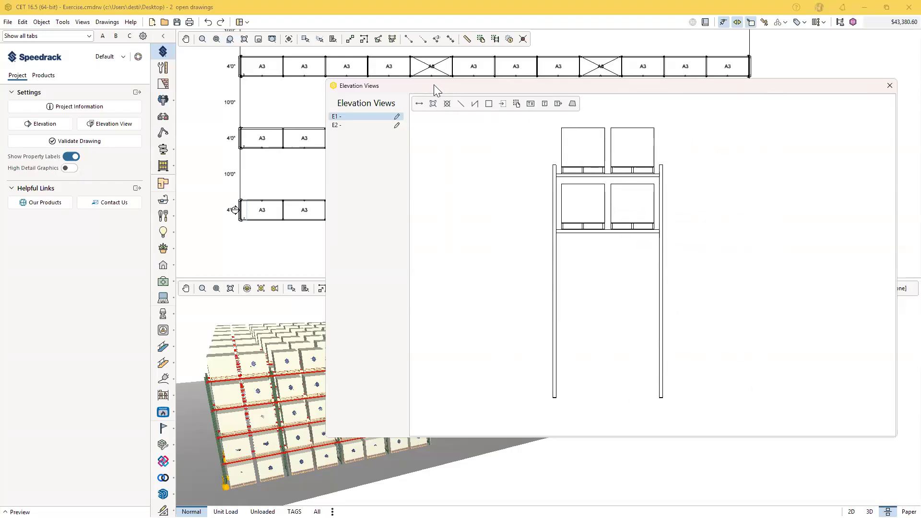
pyautogui.moveTo(434, 84); pyautogui.dragTo(599, 91)
pyautogui.click(432, 214)
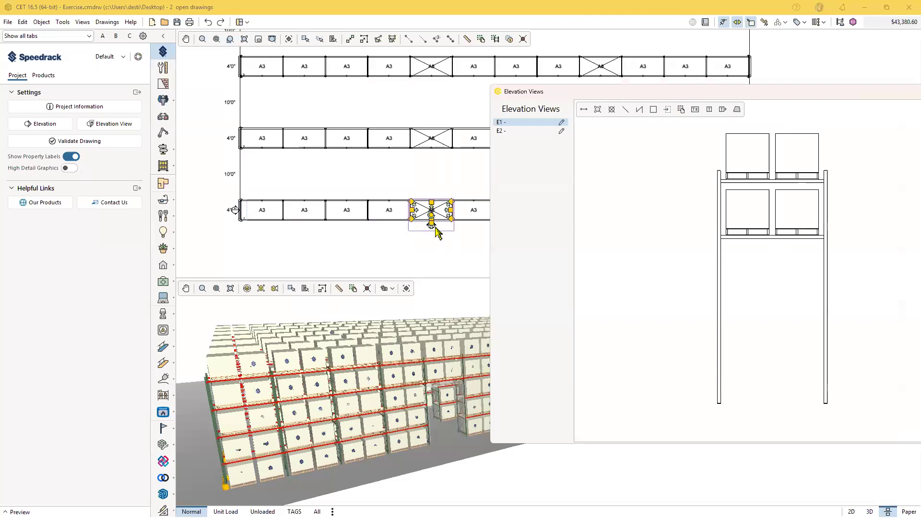
# Examine the end frame elevation E2, and return to the tunnel bay elevation E1
pyautogui.click(511, 131)
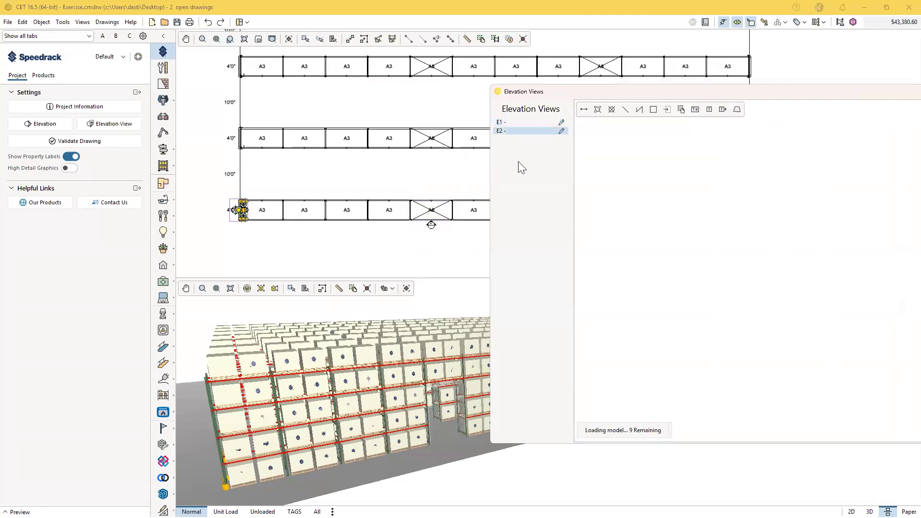
pyautogui.scroll(-5, 651, 288)
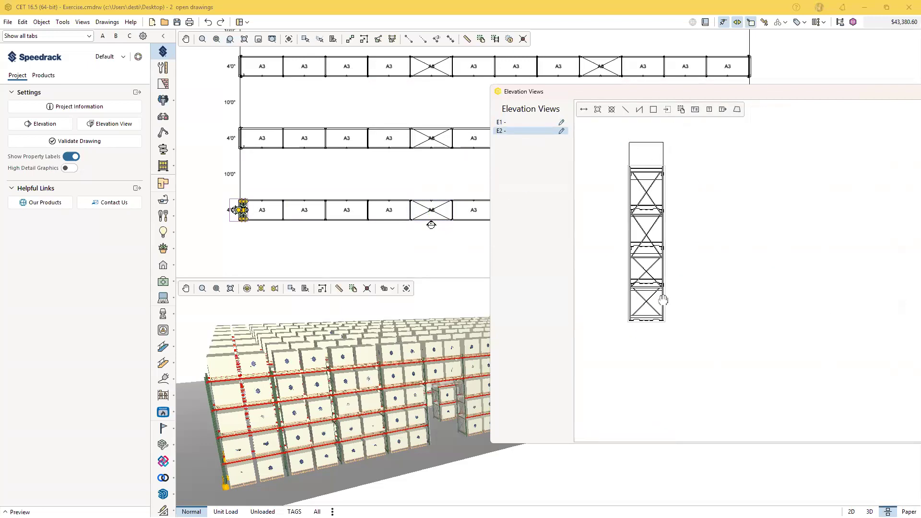
pyautogui.scroll(3, 661, 291)
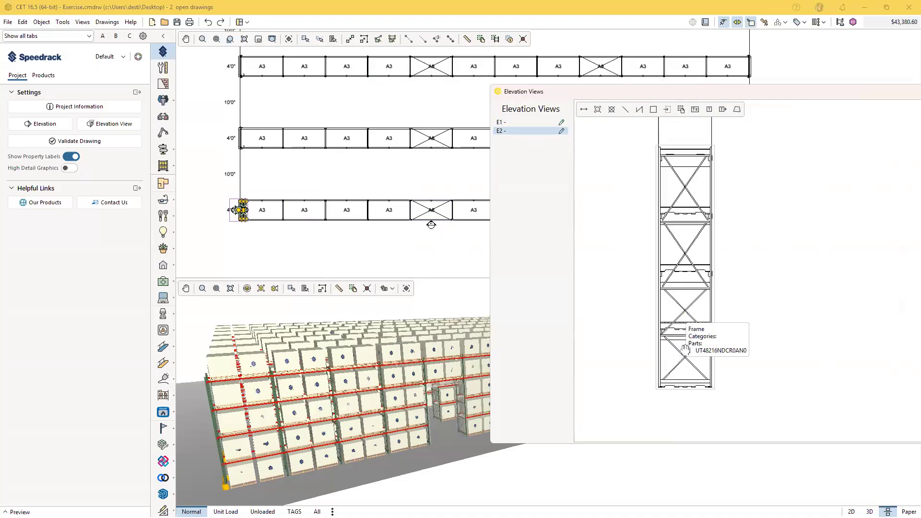
pyautogui.click(522, 120)
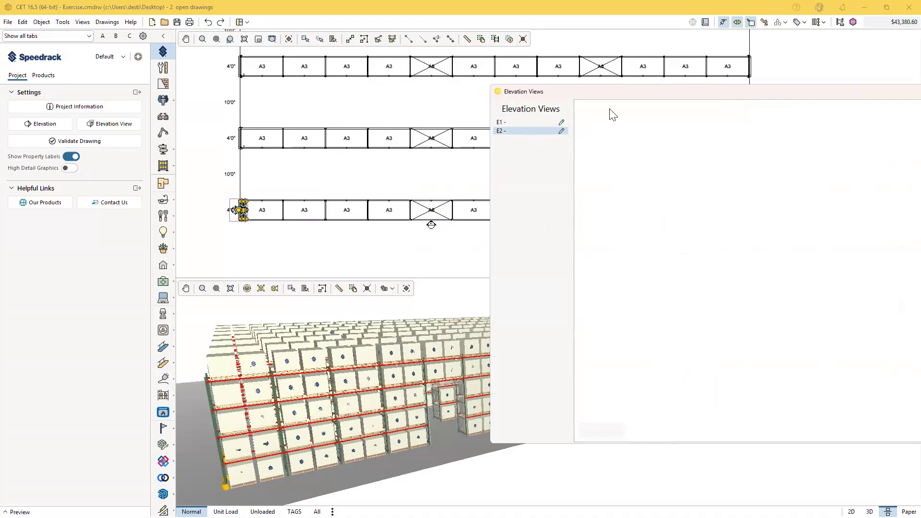
pyautogui.moveTo(619, 93); pyautogui.dragTo(438, 81)
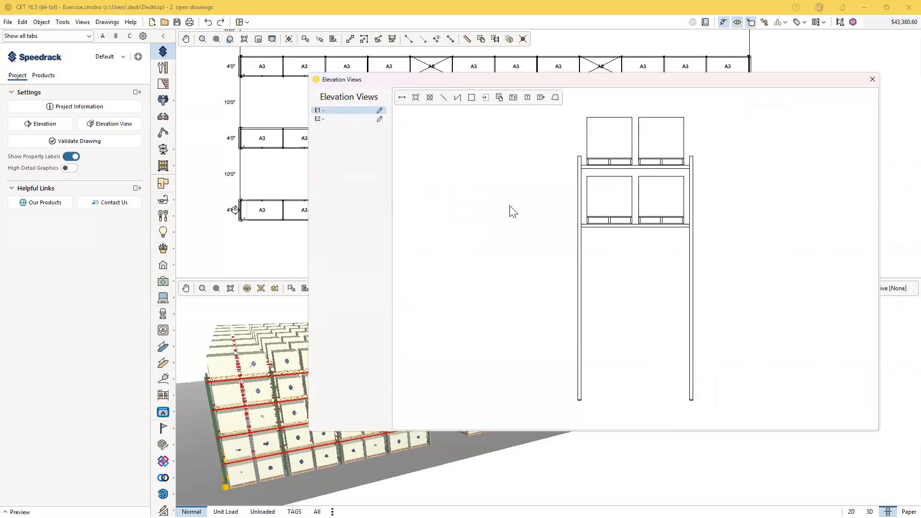
# Dimension the overall loaded height on one side of the E1 tunnel bay and the upright height on the other
pyautogui.click(402, 98)
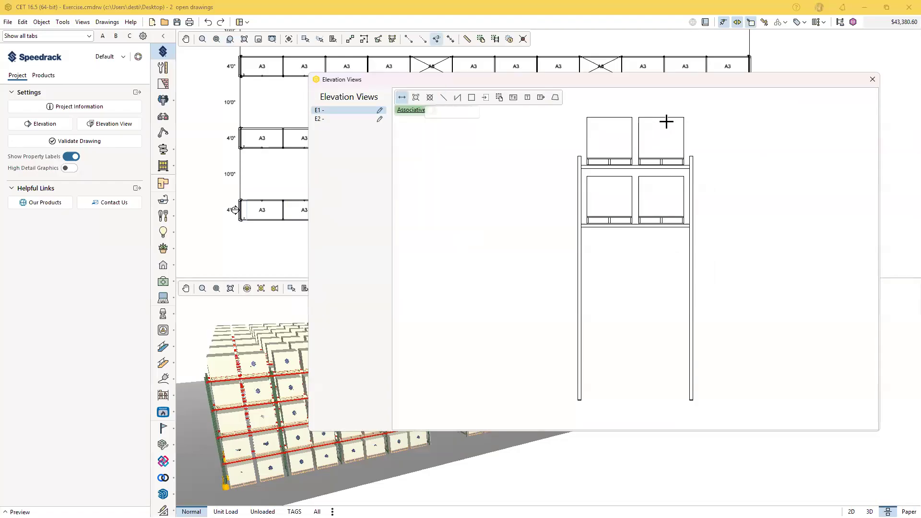
pyautogui.click(683, 117)
pyautogui.click(692, 400)
pyautogui.click(724, 394)
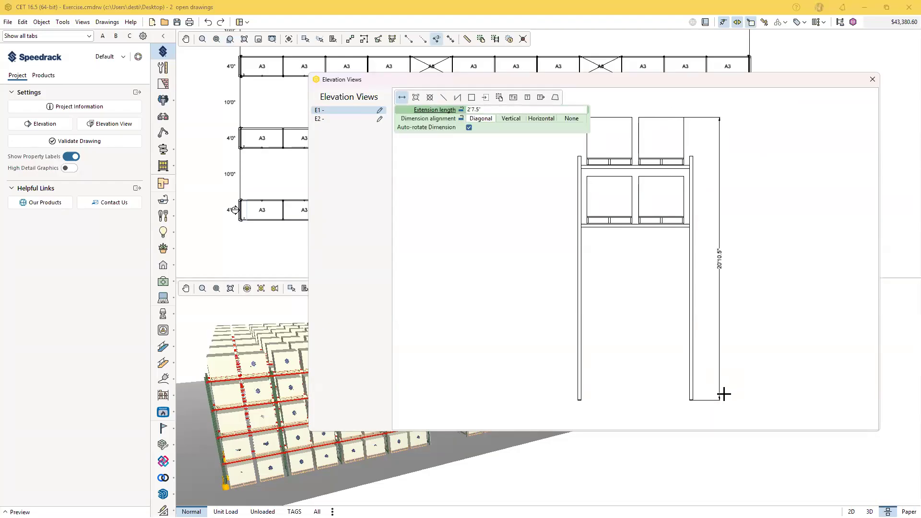
pyautogui.click(578, 156)
pyautogui.click(561, 390)
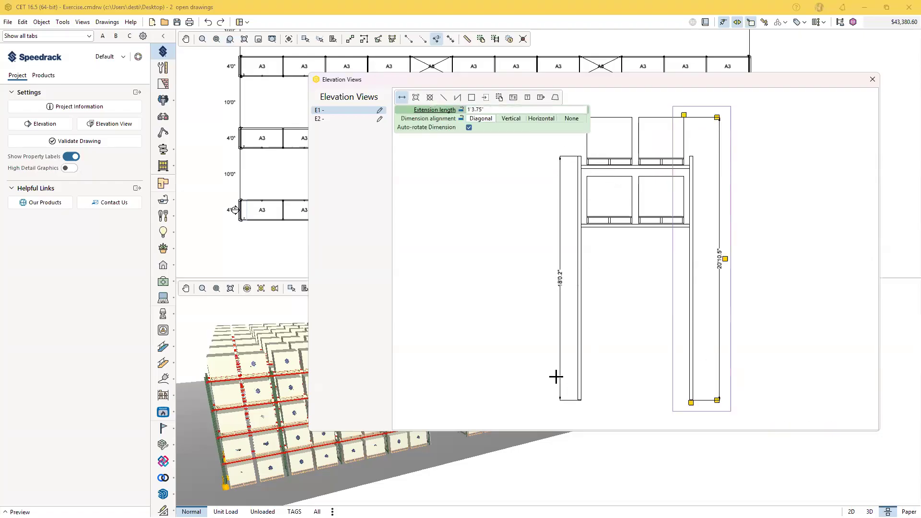
pyautogui.click(558, 379)
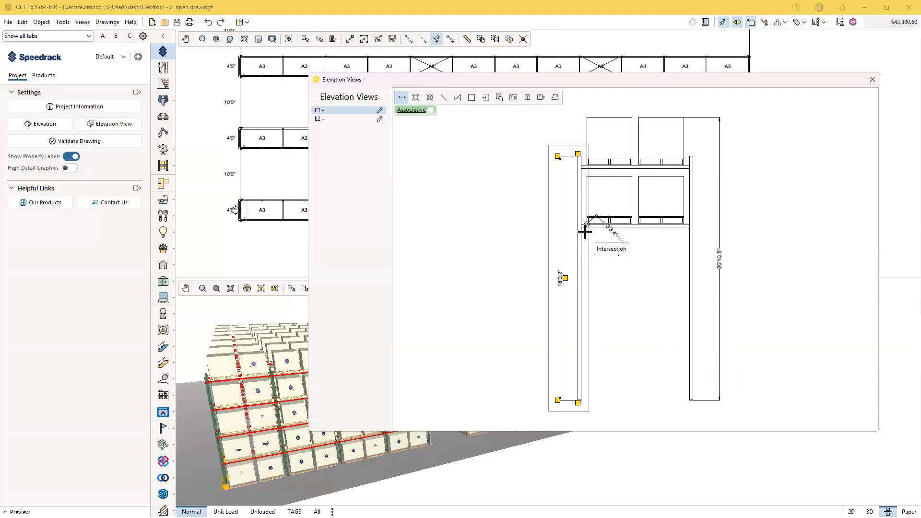
# Dimension the tunnel opening's clearance from the lowest beam to the floor, inside the E1 bay
pyautogui.click(581, 229)
pyautogui.press('Escape')
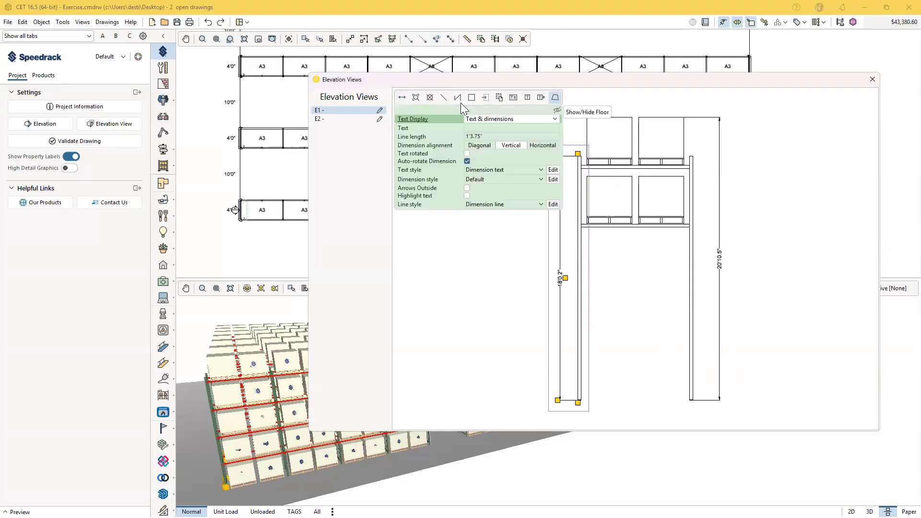
pyautogui.click(404, 99)
pyautogui.scroll(2, 633, 249)
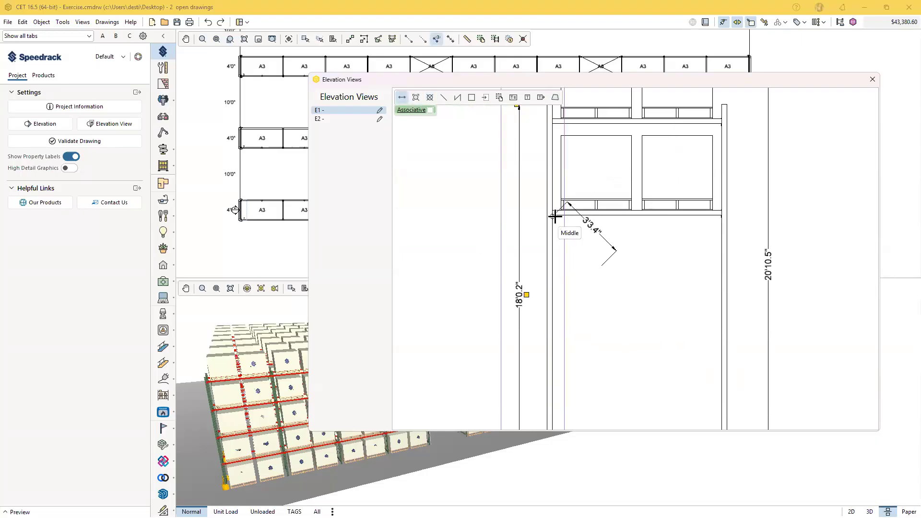
pyautogui.click(555, 210)
pyautogui.scroll(-2, 554, 214)
pyautogui.click(571, 342)
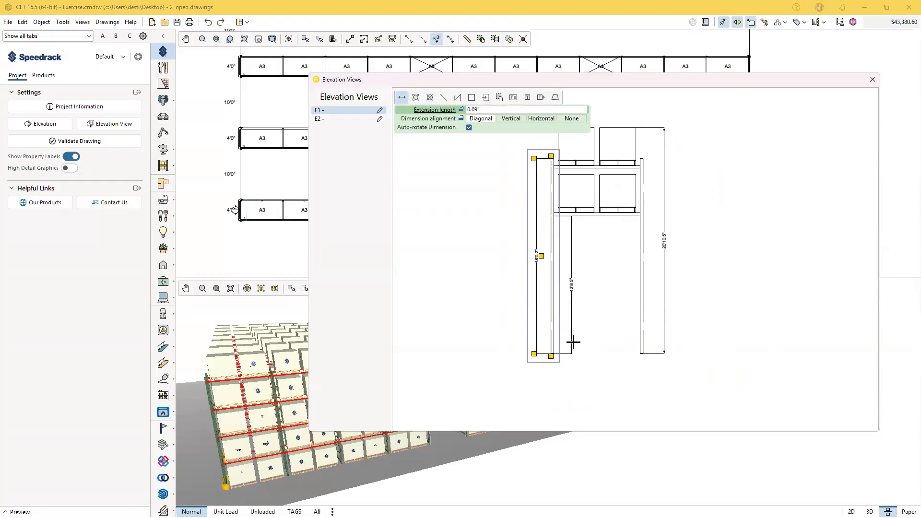
pyautogui.click(550, 334)
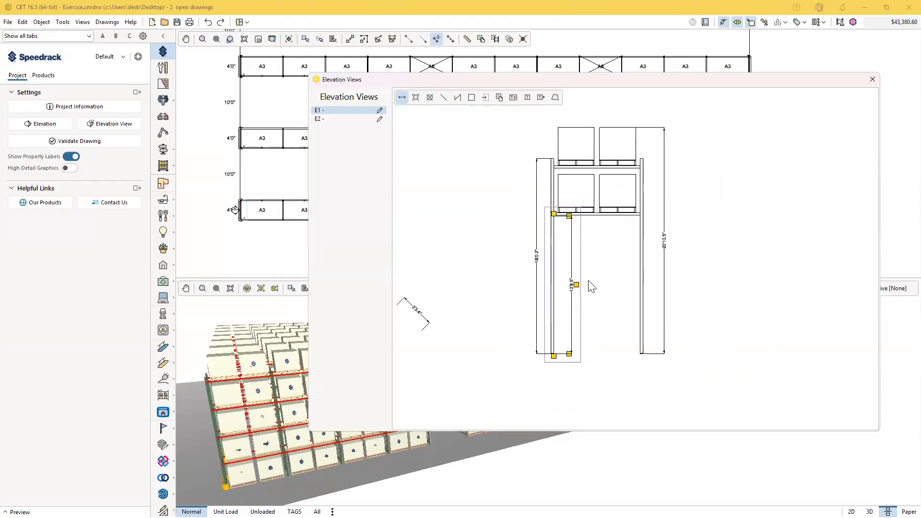
# Move the upper end point of the tunnel clearance dimension onto the underside of the lowest beam
pyautogui.scroll(2, 591, 277)
pyautogui.scroll(2, 586, 269)
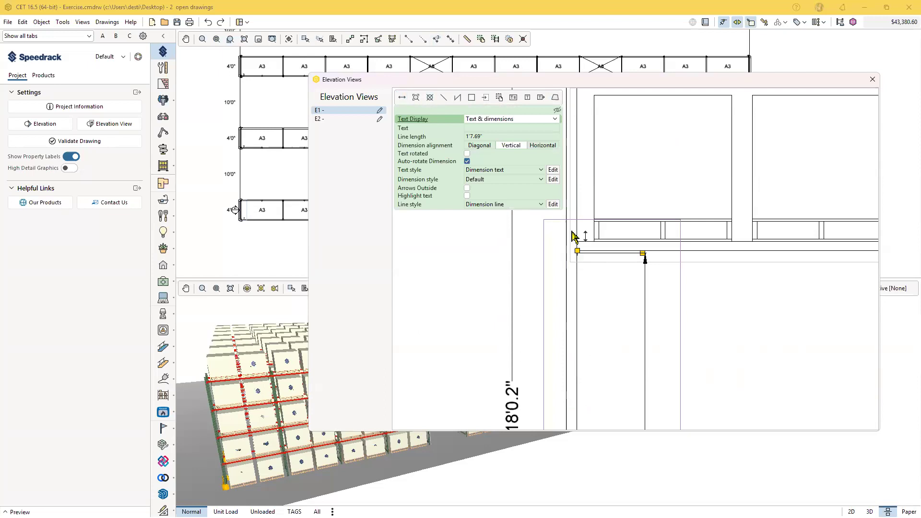
pyautogui.click(580, 253)
pyautogui.click(578, 251)
pyautogui.scroll(-6, 583, 250)
pyautogui.moveTo(644, 334)
pyautogui.mouseDown(button='middle')
pyautogui.moveTo(616, 307)
pyautogui.moveTo(576, 311)
pyautogui.mouseUp(button='middle')
pyautogui.scroll(2, 623, 313)
pyautogui.click(623, 312)
pyautogui.scroll(-3, 624, 314)
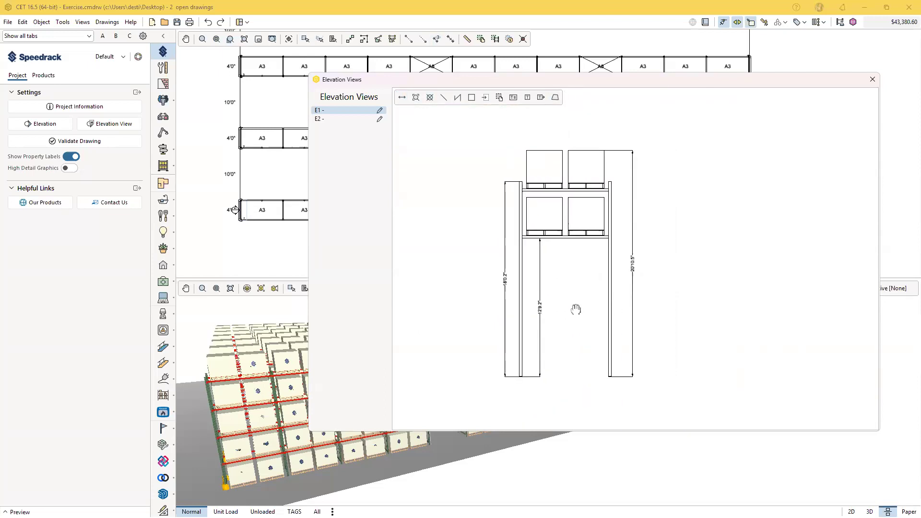
pyautogui.scroll(2, 575, 309)
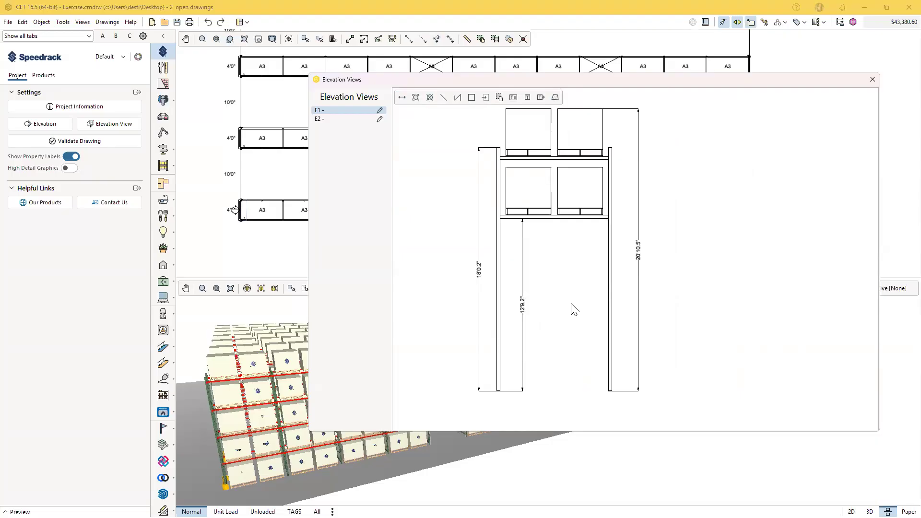
# Move the tunnel clearance dimension line outside the bay, between the upright and the upright height dimension
pyautogui.click(523, 303)
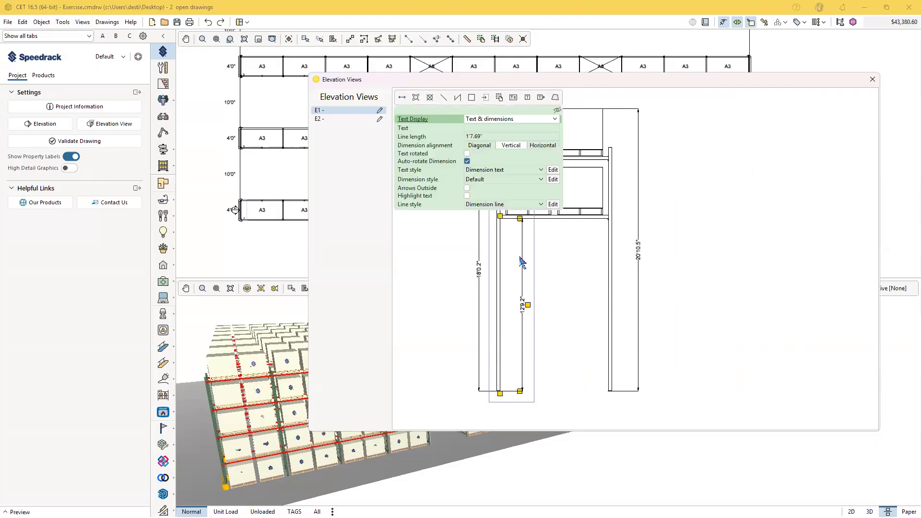
pyautogui.moveTo(525, 221)
pyautogui.mouseDown()
pyautogui.moveTo(486, 223)
pyautogui.moveTo(499, 233)
pyautogui.mouseUp()
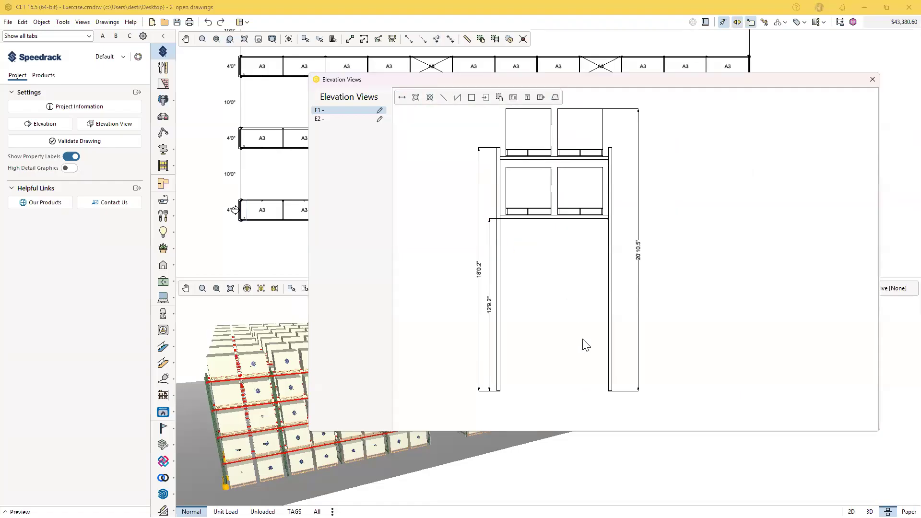
pyautogui.scroll(-1, 583, 341)
pyautogui.moveTo(573, 340); pyautogui.dragTo(558, 343, button='middle')
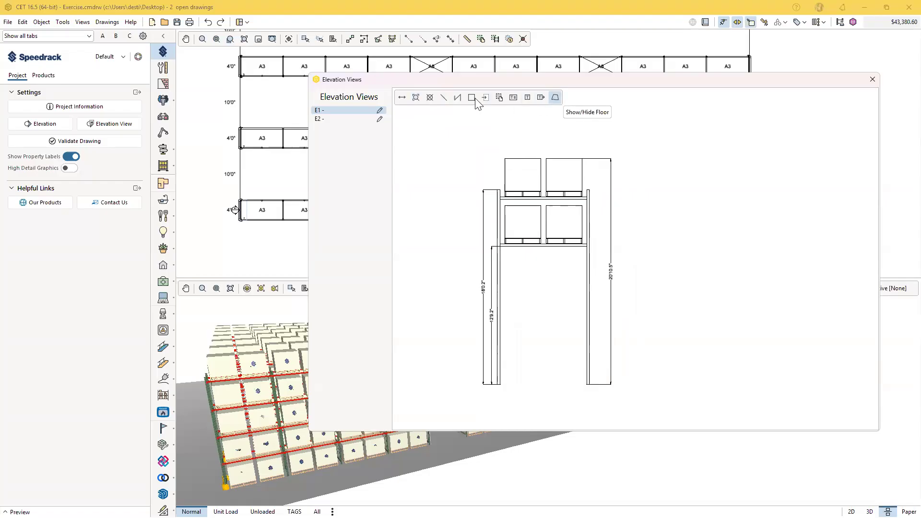
# Fit the whole E1 elevation in the view, and move the upright height dimension away from the bay with the Position tool
pyautogui.click(416, 97)
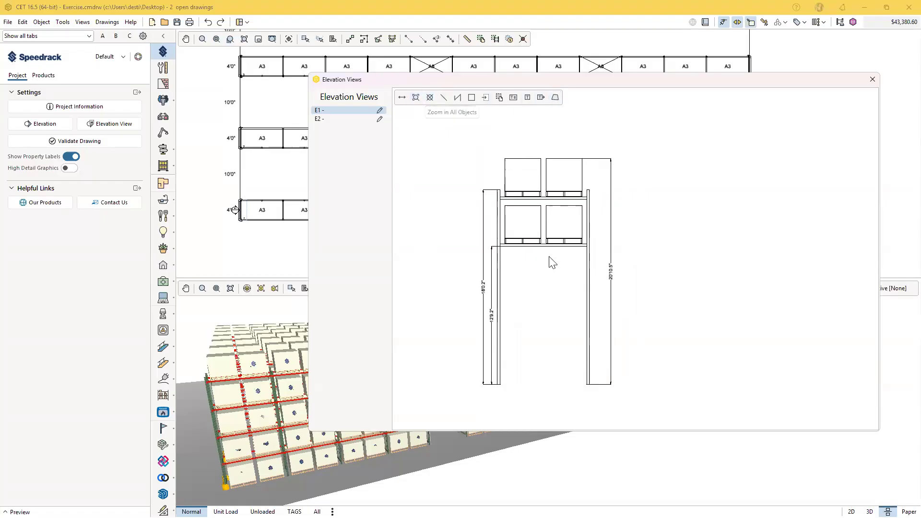
pyautogui.click(416, 98)
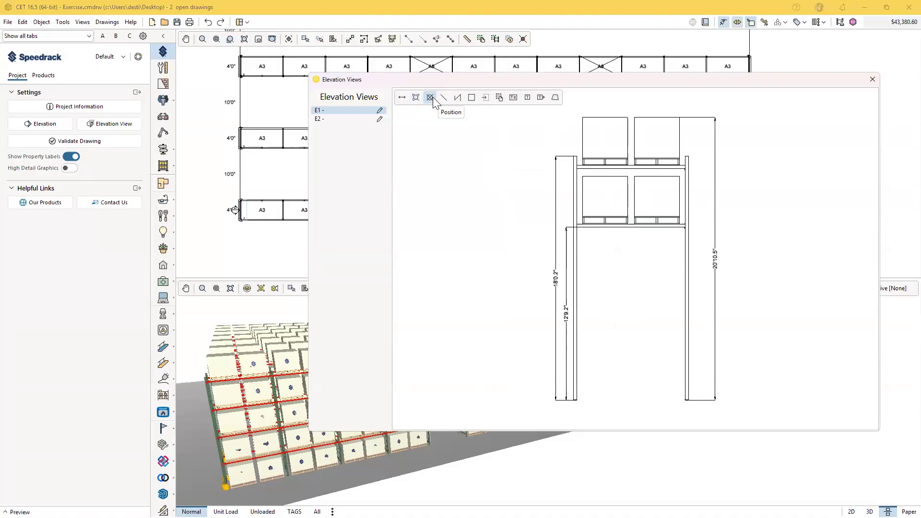
pyautogui.click(433, 97)
pyautogui.click(556, 156)
pyautogui.click(499, 214)
pyautogui.press('Escape')
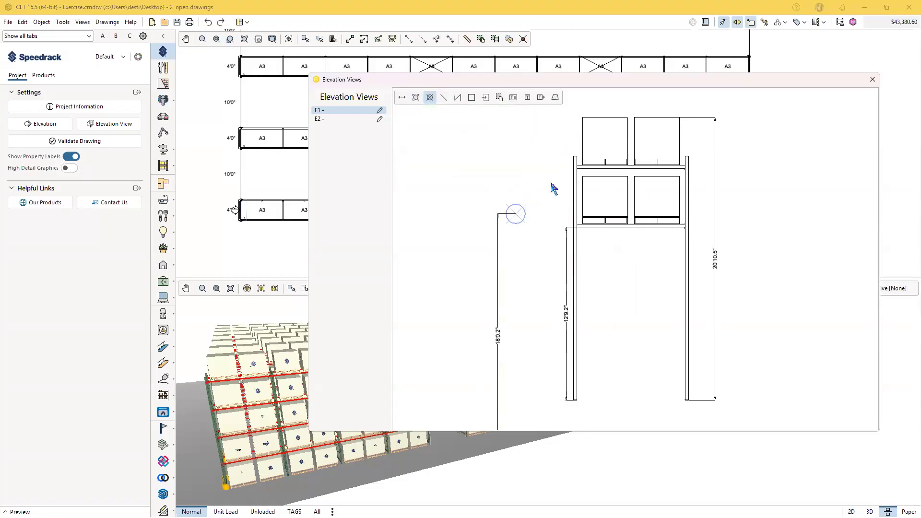
# Snap the upright height dimension to the top of the E1 bay's outer upright, with its line outside the tunnel clearance dimension
pyautogui.click(573, 156)
pyautogui.press('Escape')
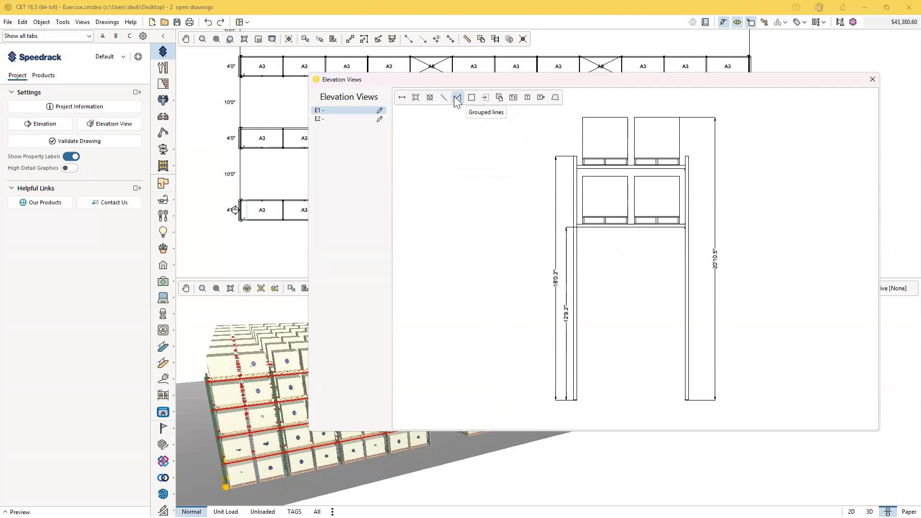
pyautogui.moveTo(631, 339); pyautogui.dragTo(597, 345, button='middle')
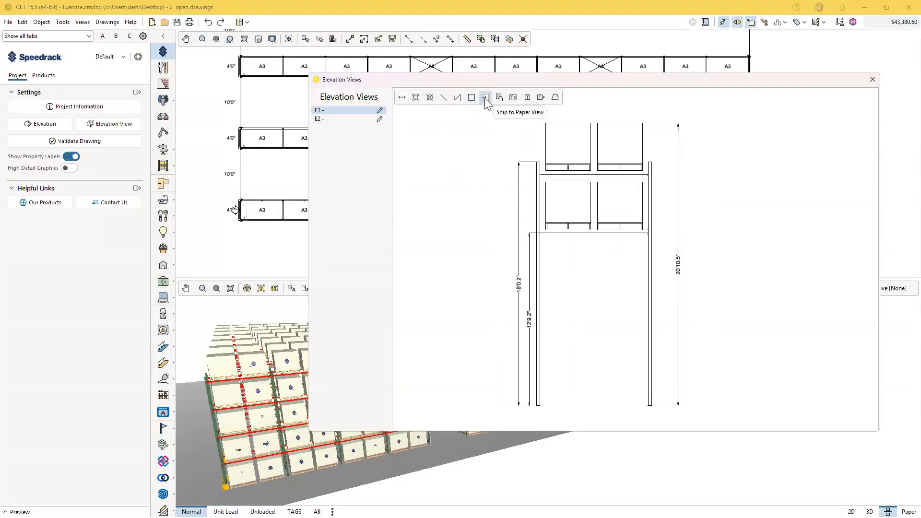
# Show the floor line beneath the bay in the E1 elevation
pyautogui.click(513, 98)
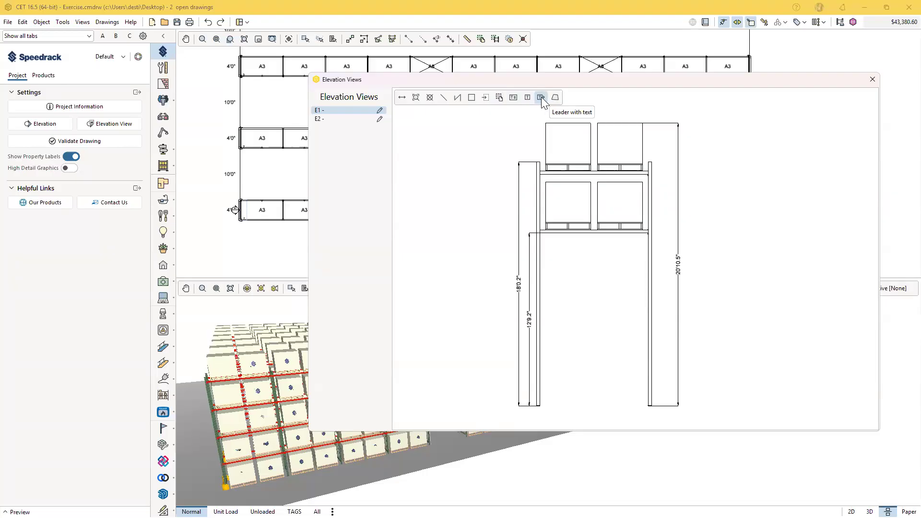
pyautogui.click(556, 98)
pyautogui.click(555, 99)
pyautogui.click(555, 99)
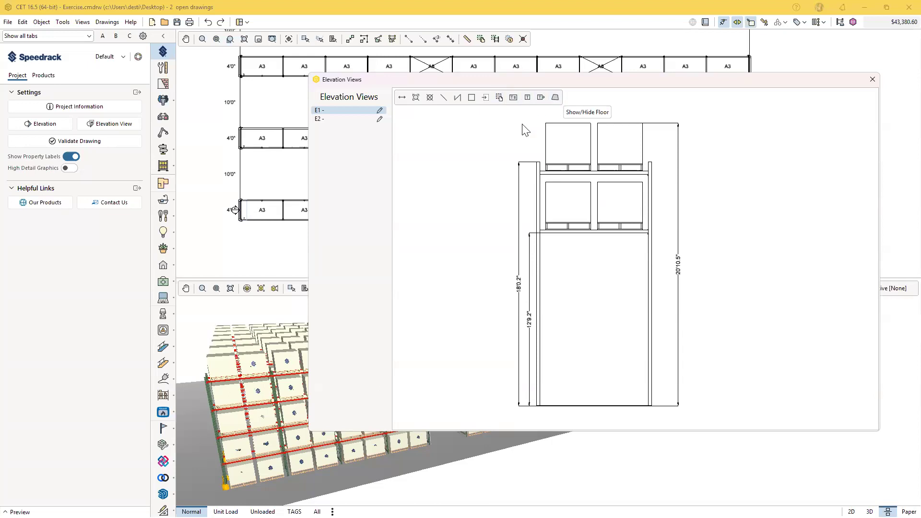
# Place a copy of the dimensioned E1 elevation in the 2D plan, just below the lowest rack row
pyautogui.click(501, 102)
pyautogui.scroll(-3, 238, 204)
pyautogui.scroll(-2, 239, 198)
pyautogui.moveTo(259, 230); pyautogui.dragTo(214, 210, button='middle')
pyautogui.scroll(4, 226, 216)
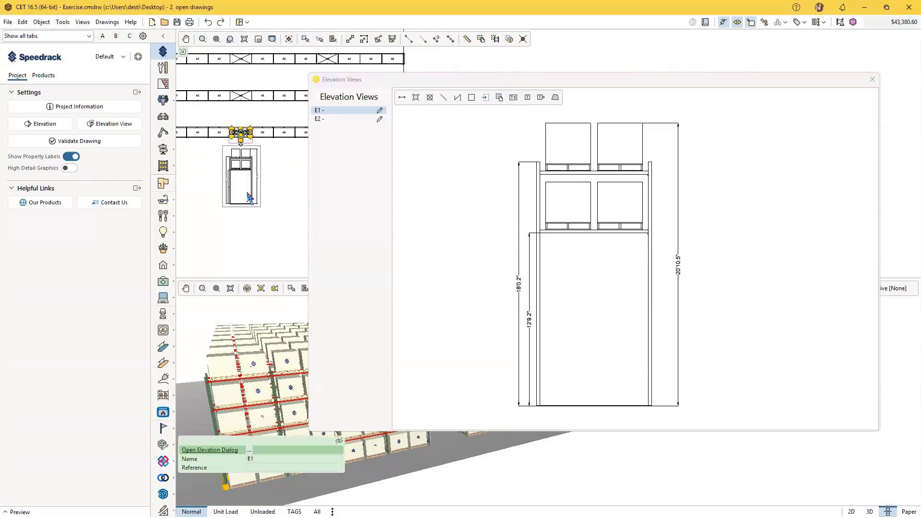
# Move the placed E1 elevation further below the rack rows into the empty area of the 2D plan
pyautogui.moveTo(257, 167); pyautogui.dragTo(248, 242)
pyautogui.scroll(-2, 267, 210)
pyautogui.moveTo(262, 207); pyautogui.dragTo(214, 164, button='middle')
pyautogui.moveTo(216, 170)
pyautogui.mouseDown()
pyautogui.moveTo(290, 199)
pyautogui.moveTo(288, 192)
pyautogui.mouseUp()
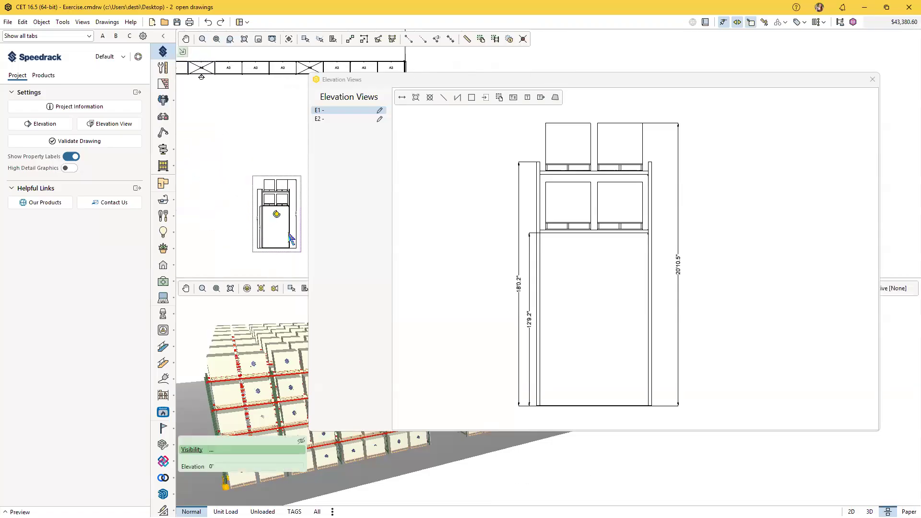
pyautogui.scroll(-2, 240, 203)
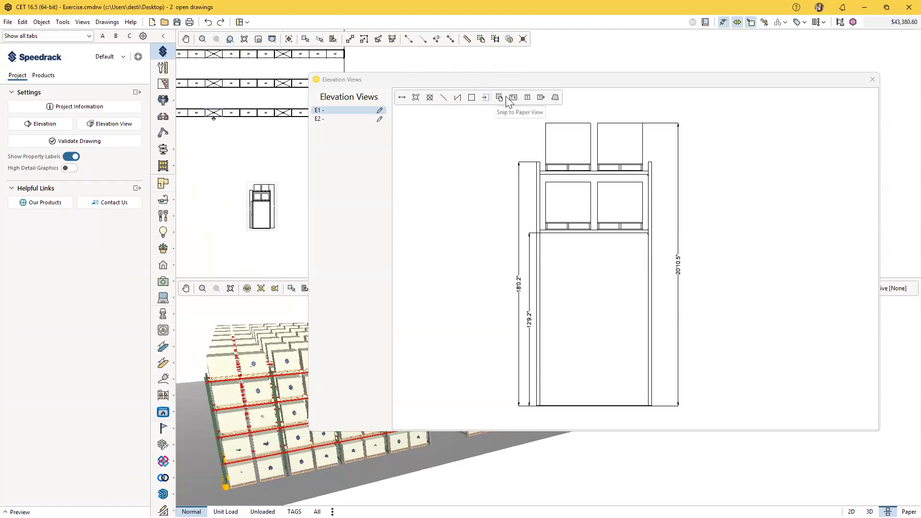
pyautogui.scroll(2, 270, 223)
pyautogui.click(262, 187)
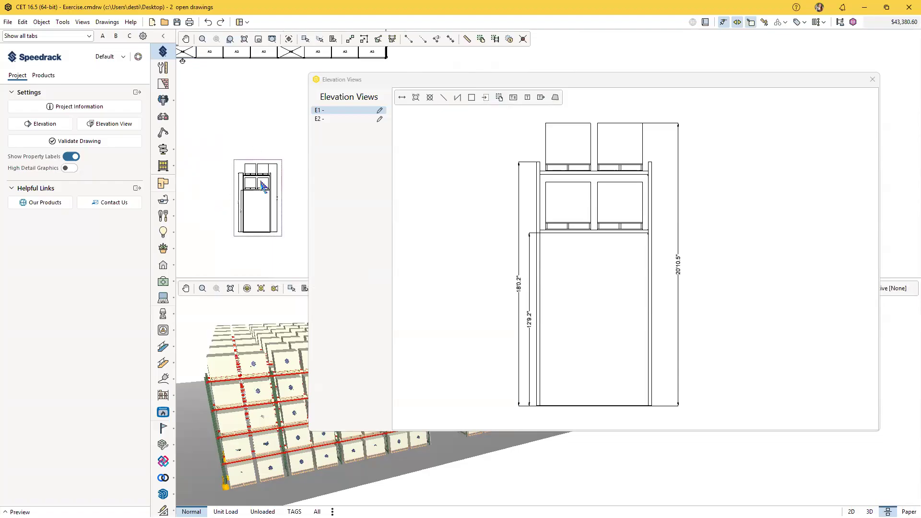
# Snip the whole E1 elevation with its dimensions to the paper view using a Rectangle shape, and return to the Elevation Views window
pyautogui.click(486, 99)
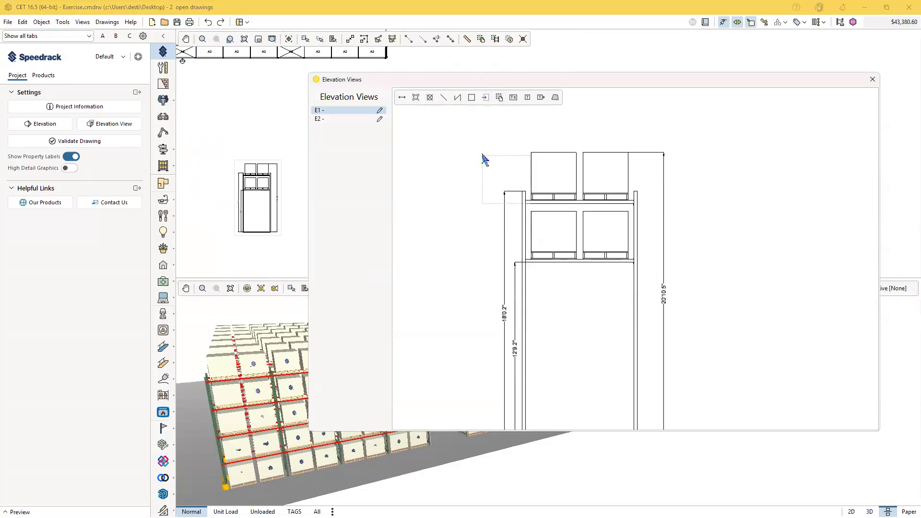
pyautogui.scroll(-1, 469, 141)
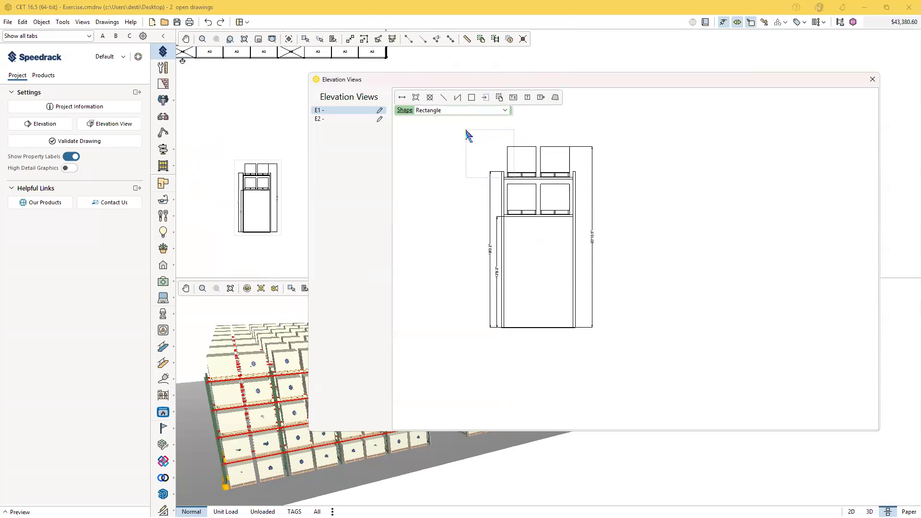
pyautogui.moveTo(465, 131); pyautogui.dragTo(616, 346)
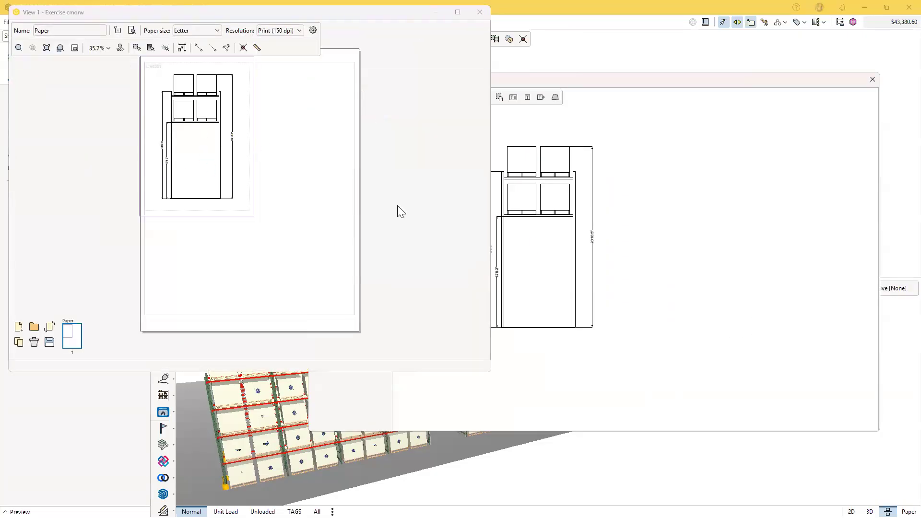
pyautogui.click(588, 83)
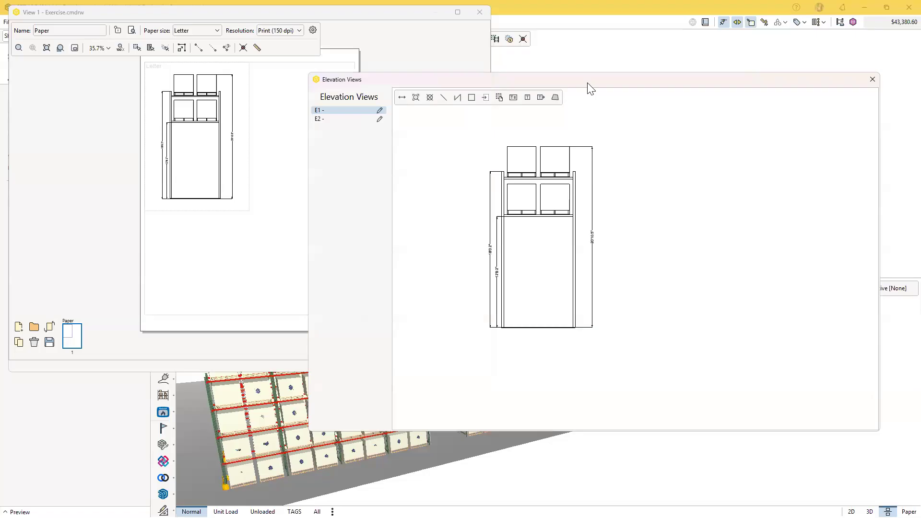
# View the name and reference fields of elevation E1 without changing them, and close the Elevation Views and paper view windows
pyautogui.click(380, 111)
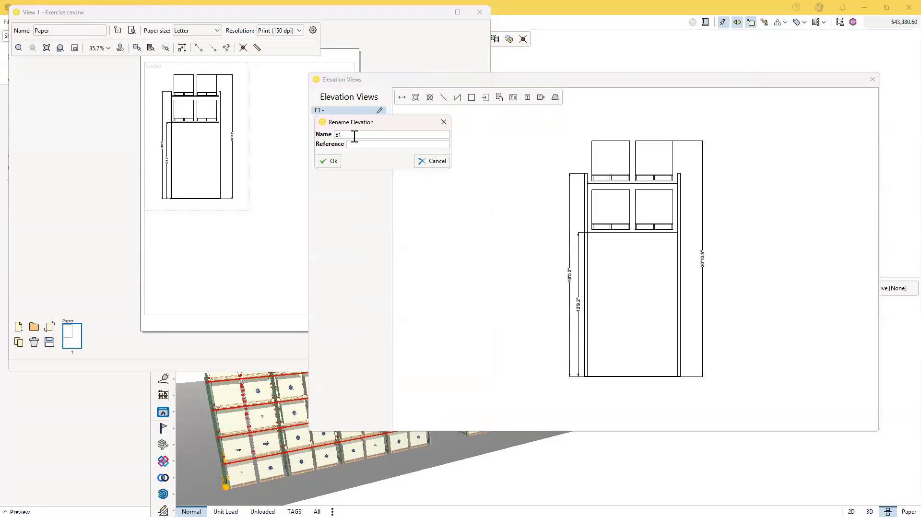
pyautogui.click(429, 161)
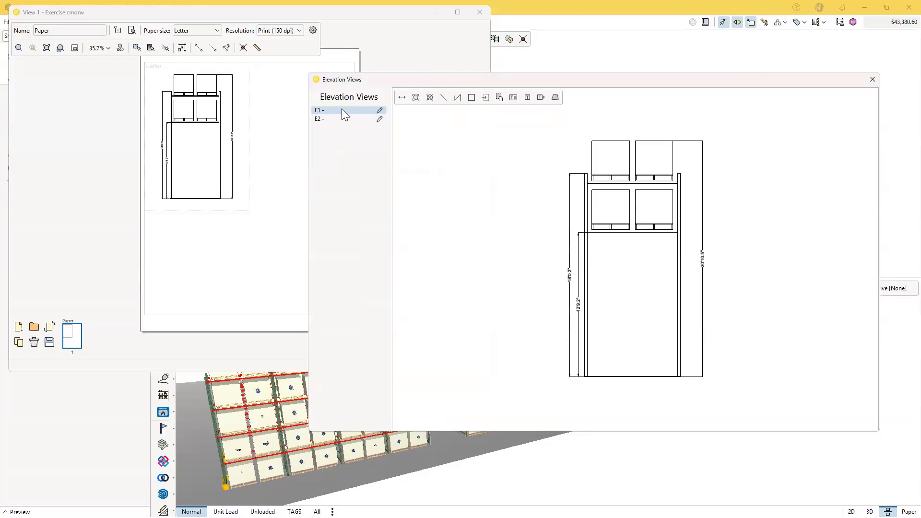
pyautogui.click(871, 84)
pyautogui.moveTo(371, 14); pyautogui.dragTo(595, 71)
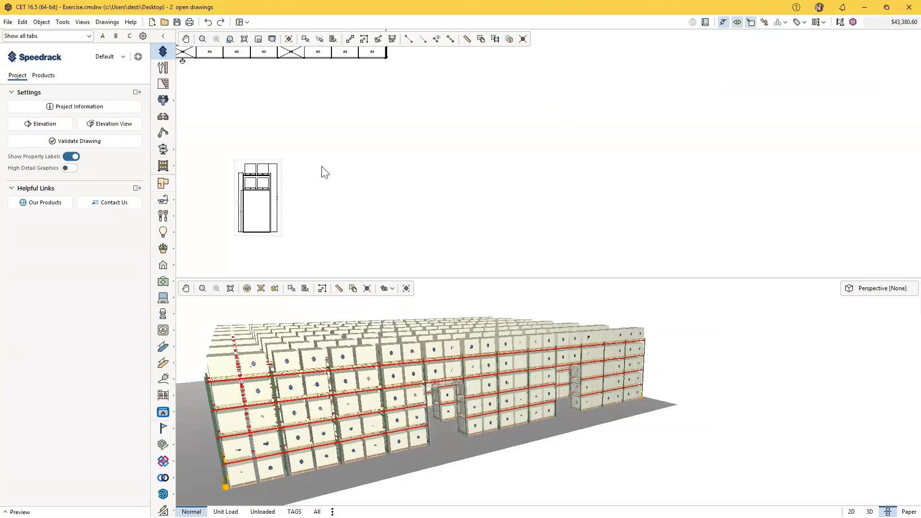
# Validate the drawing and move the System Validation window clear of the 3D view so both rack systems can be seen
pyautogui.click(107, 144)
pyautogui.scroll(-6, 353, 435)
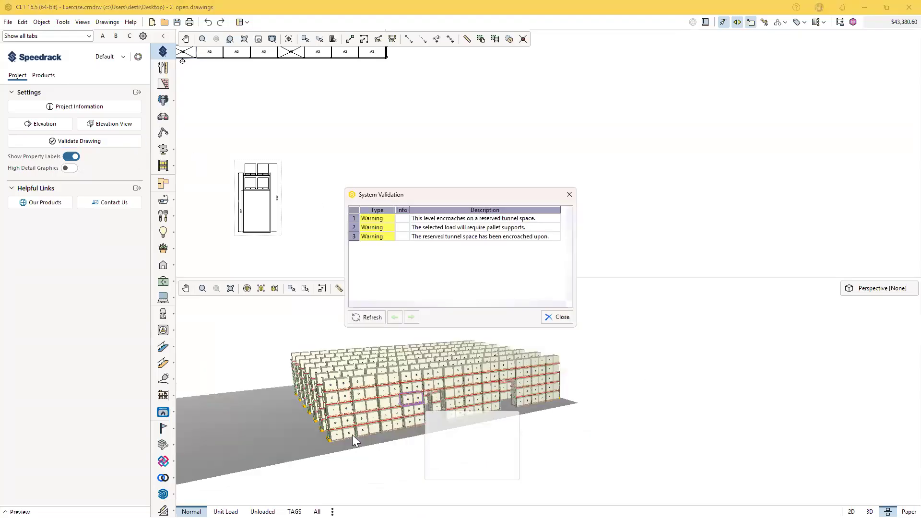
pyautogui.moveTo(352, 434); pyautogui.dragTo(489, 402, button='middle')
pyautogui.scroll(4, 483, 401)
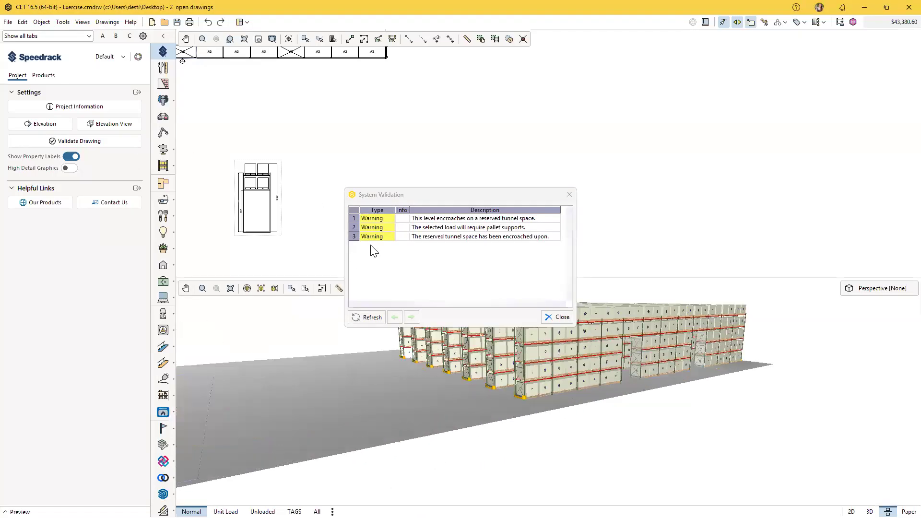
pyautogui.click(427, 190)
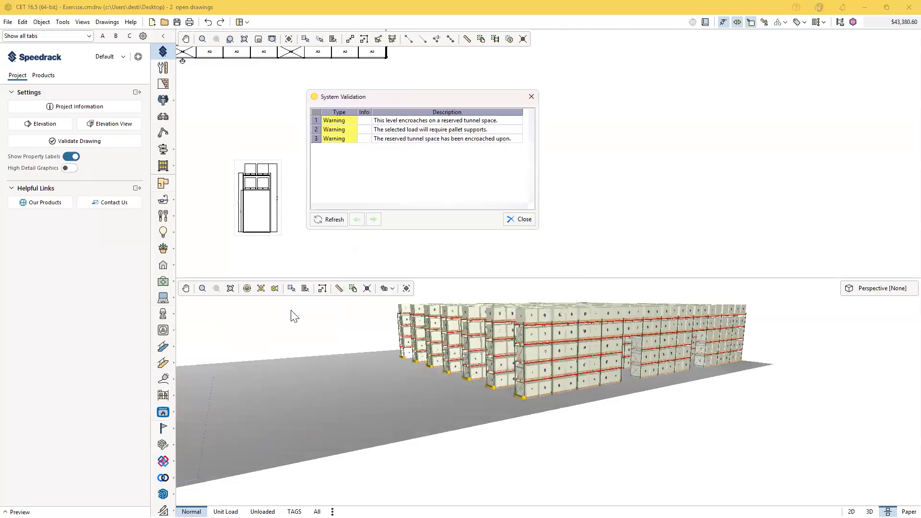
pyautogui.scroll(-2, 380, 418)
pyautogui.moveTo(380, 419); pyautogui.dragTo(422, 398, button='middle')
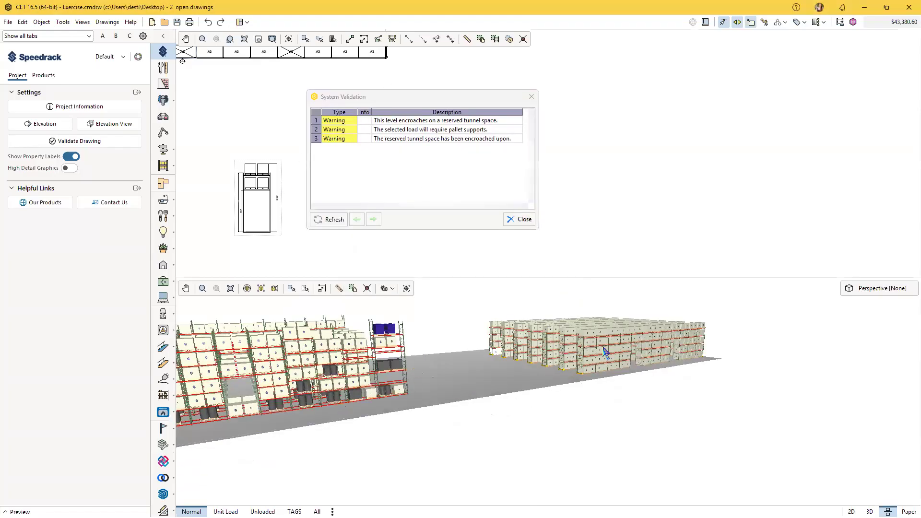
pyautogui.scroll(2, 515, 377)
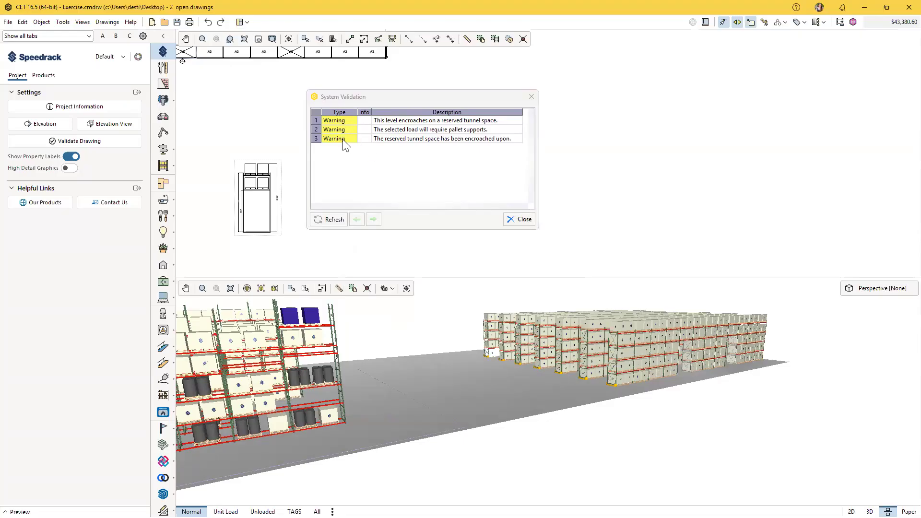
# Locate the level that encroaches on a reserved tunnel space and examine its tunnel bay up close in the 3D view
pyautogui.click(393, 122)
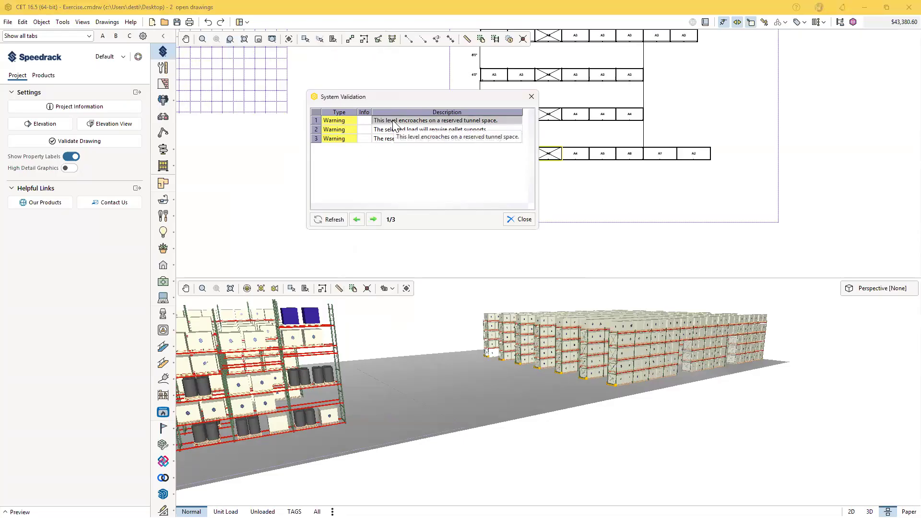
pyautogui.scroll(3, 810, 370)
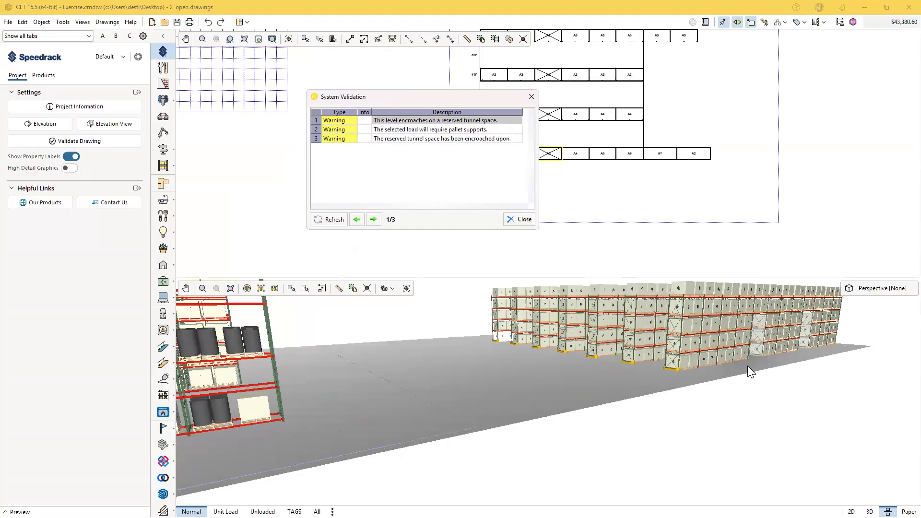
pyautogui.scroll(-3, 747, 365)
pyautogui.moveTo(657, 392); pyautogui.dragTo(577, 434)
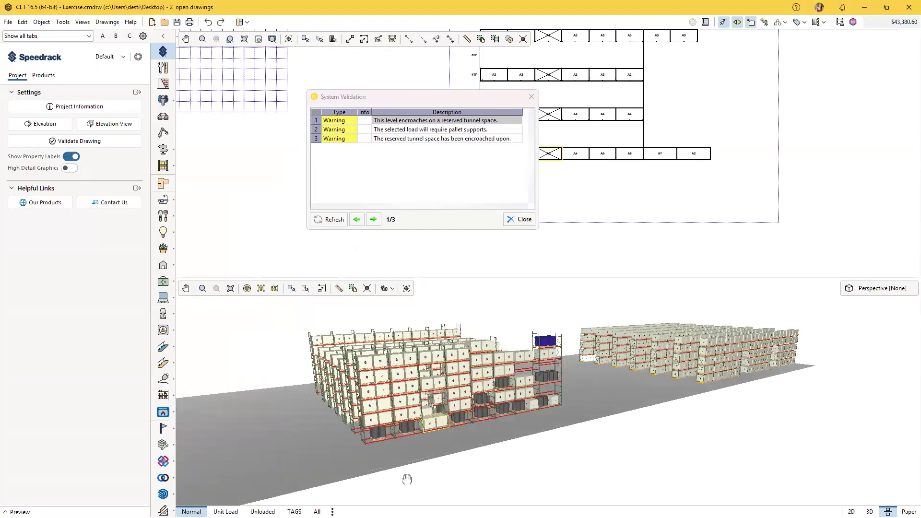
pyautogui.scroll(5, 407, 480)
pyautogui.moveTo(465, 483)
pyautogui.mouseDown()
pyautogui.moveTo(434, 486)
pyautogui.moveTo(450, 485)
pyautogui.mouseUp()
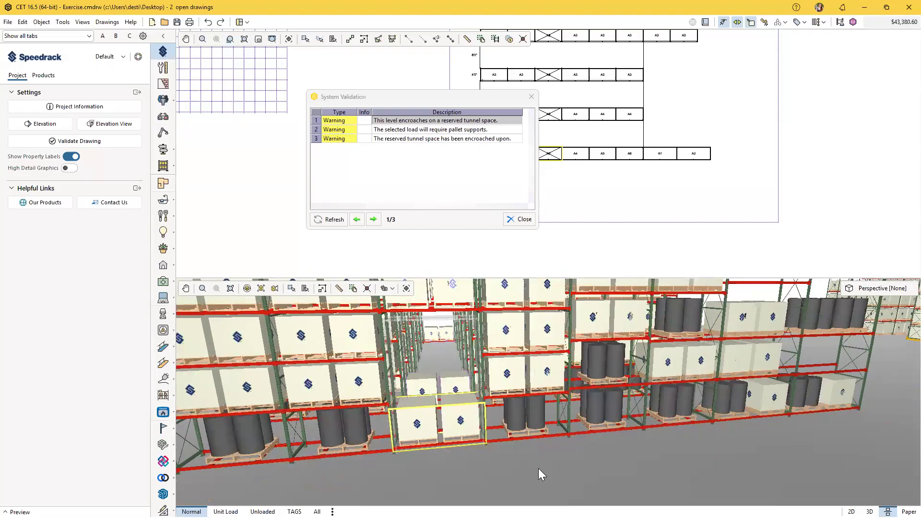
pyautogui.scroll(2, 437, 464)
pyautogui.moveTo(442, 468); pyautogui.dragTo(453, 463, button='right')
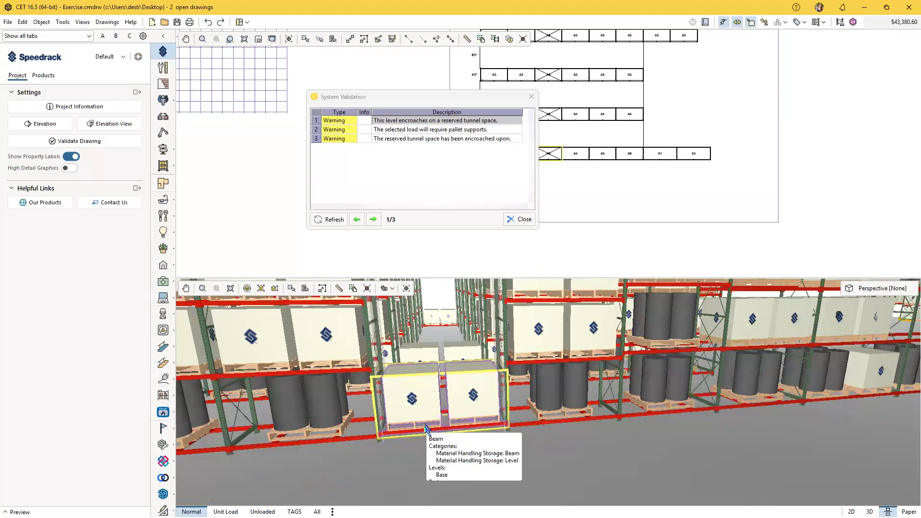
pyautogui.moveTo(423, 410)
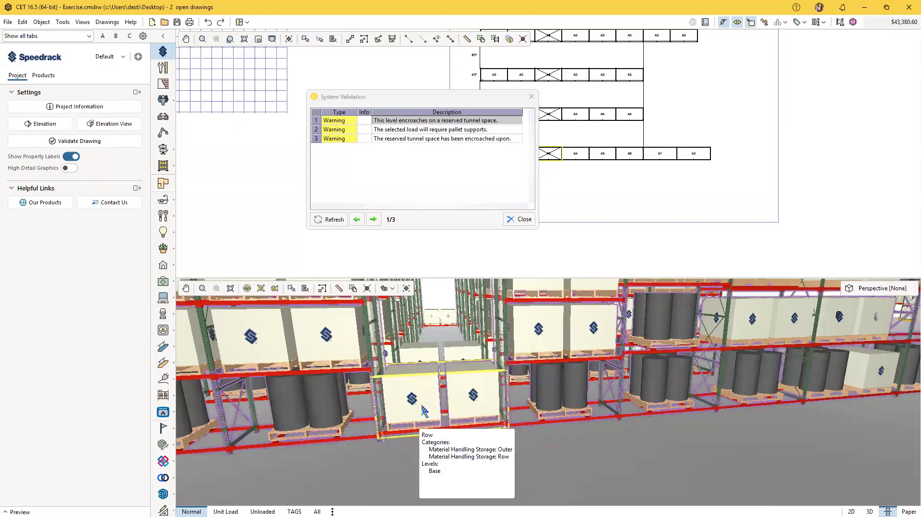
pyautogui.moveTo(460, 478); pyautogui.dragTo(465, 452, button='middle')
pyautogui.scroll(-1, 462, 446)
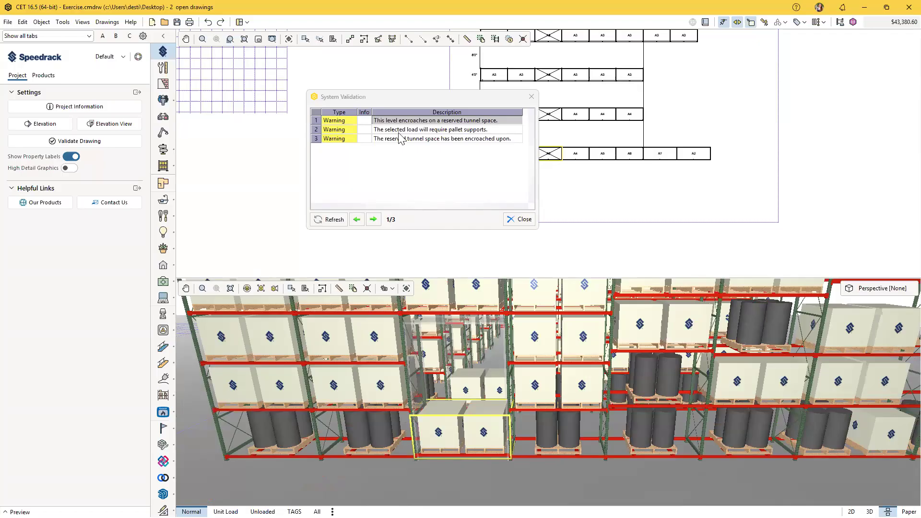
# Cycle through every occurrence of the level encroachment warning, ending back on the first one
pyautogui.click(373, 220)
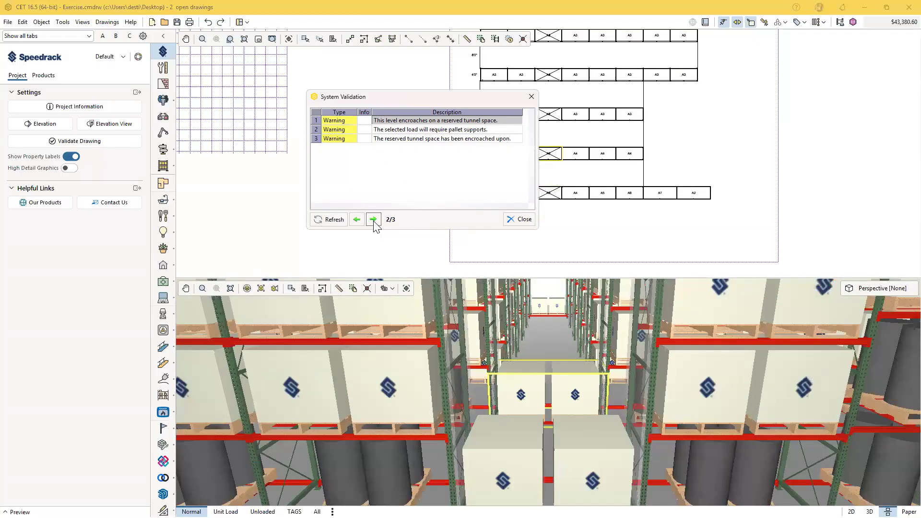
pyautogui.click(373, 219)
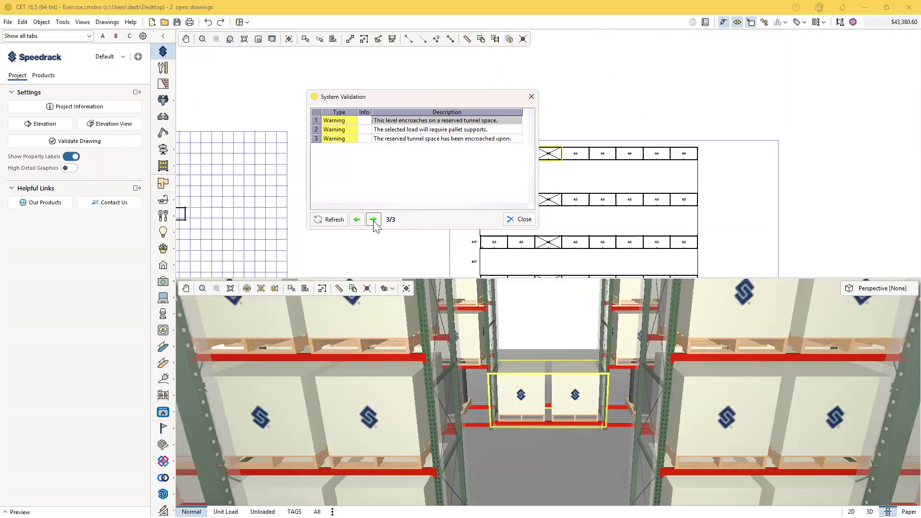
pyautogui.click(373, 220)
pyautogui.click(373, 219)
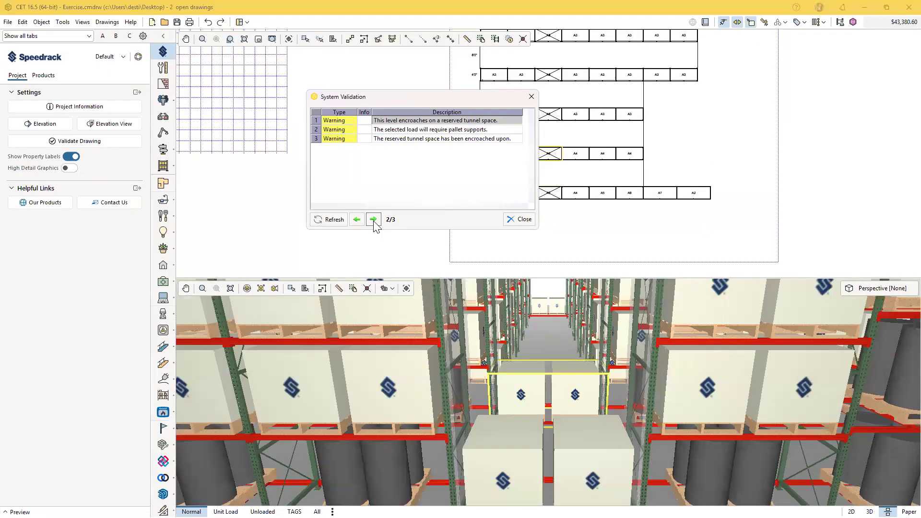
pyautogui.click(374, 220)
pyautogui.click(373, 220)
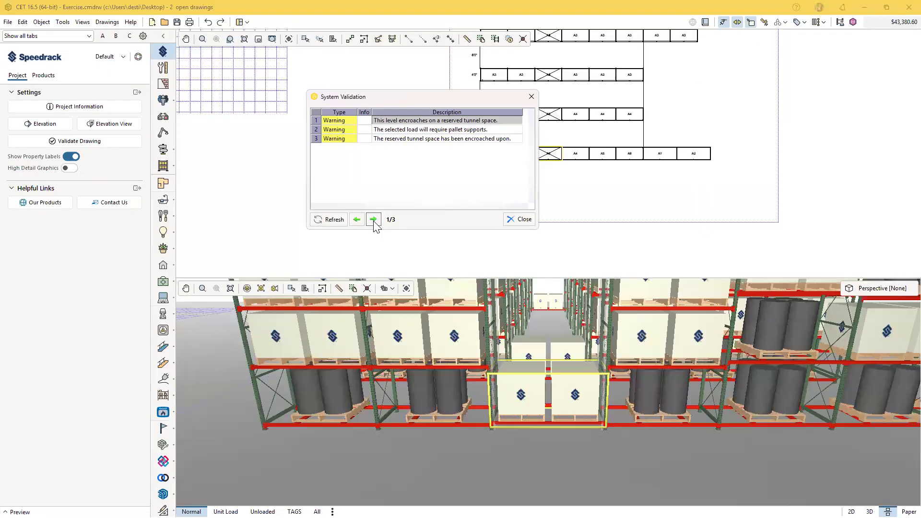
# Locate the first occurrences of the pallet supports warning and of the reserved tunnel space warning in the racks
pyautogui.click(401, 132)
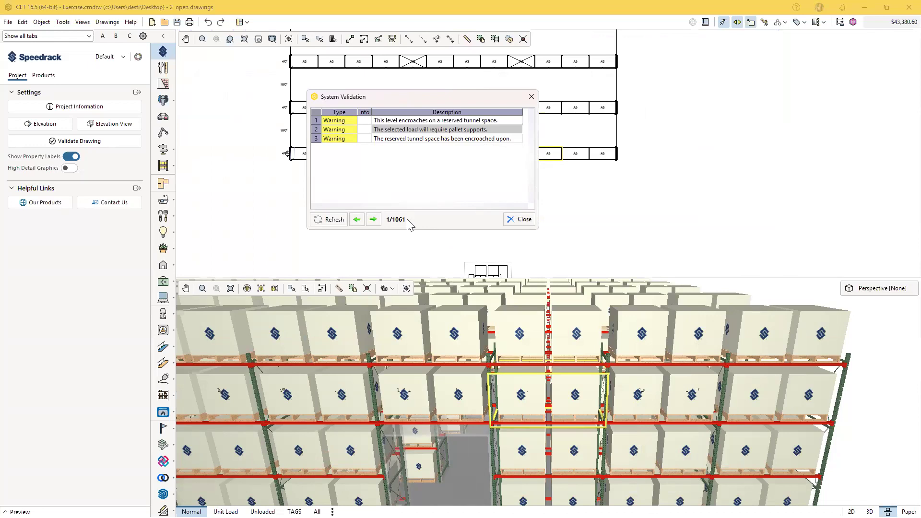
pyautogui.click(447, 140)
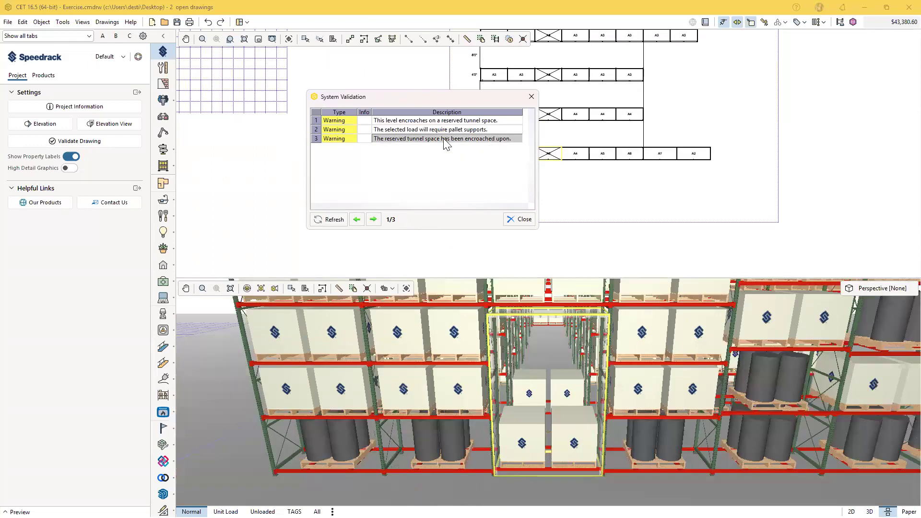
pyautogui.moveTo(519, 325)
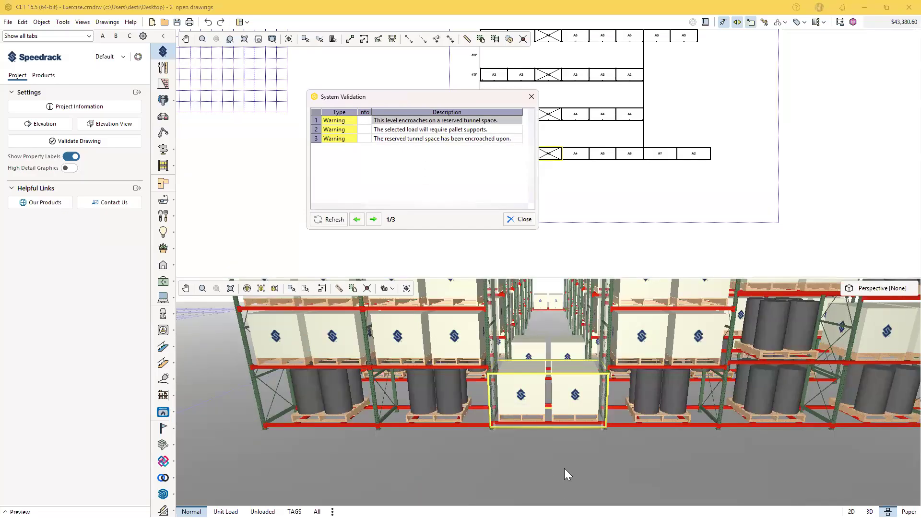
# Examine the other rack system with its two tunnels in the 3D view, from close range out to the full layout
pyautogui.scroll(-3, 619, 456)
pyautogui.scroll(-2, 620, 451)
pyautogui.moveTo(582, 474); pyautogui.dragTo(344, 452, button='middle')
pyautogui.moveTo(651, 443); pyautogui.dragTo(187, 417, button='middle')
pyautogui.moveTo(522, 425); pyautogui.dragTo(482, 443, button='middle')
pyautogui.scroll(3, 483, 443)
pyautogui.scroll(-1, 479, 445)
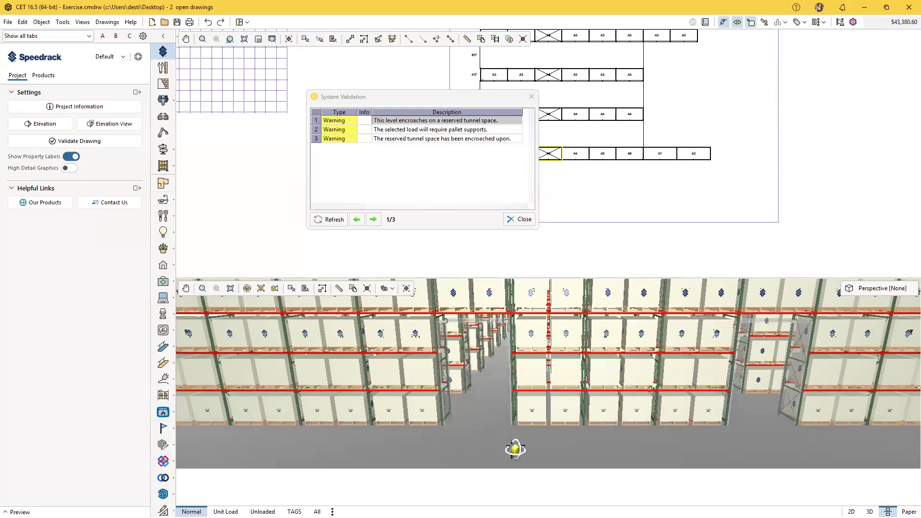
pyautogui.scroll(-5, 481, 447)
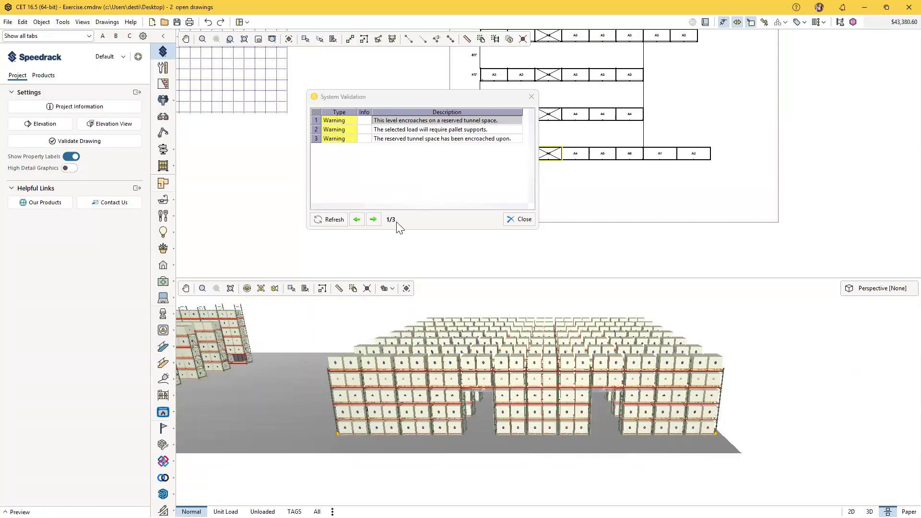
# Close the System Validation window and switch to the paper view of the drawing
pyautogui.click(399, 100)
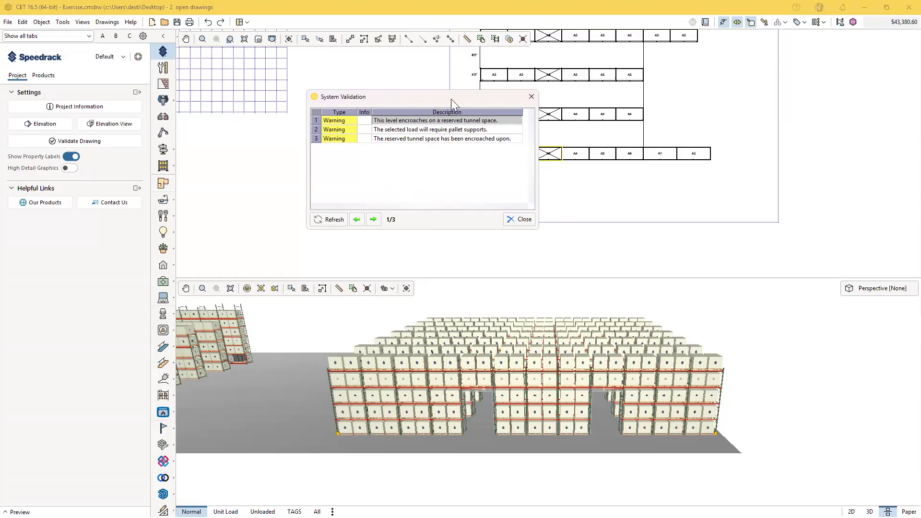
pyautogui.click(531, 97)
pyautogui.moveTo(558, 174); pyautogui.dragTo(494, 233, button='middle')
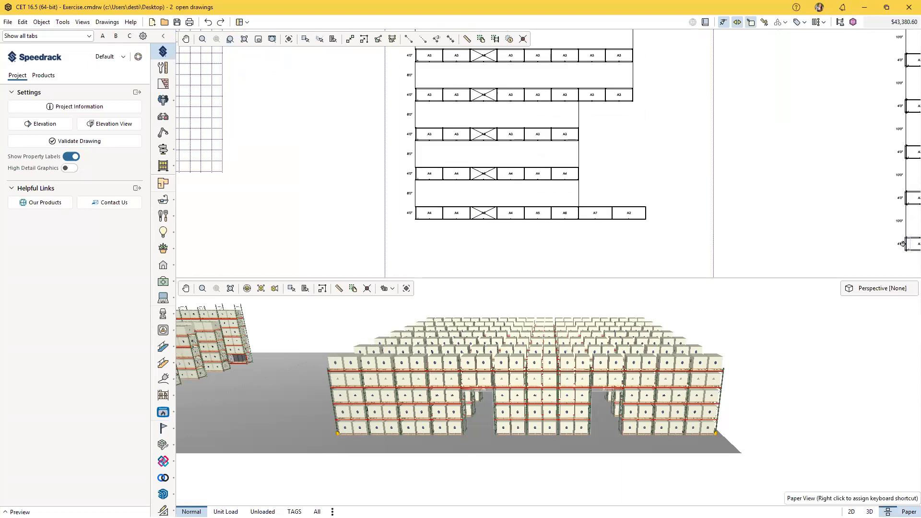
pyautogui.click(909, 511)
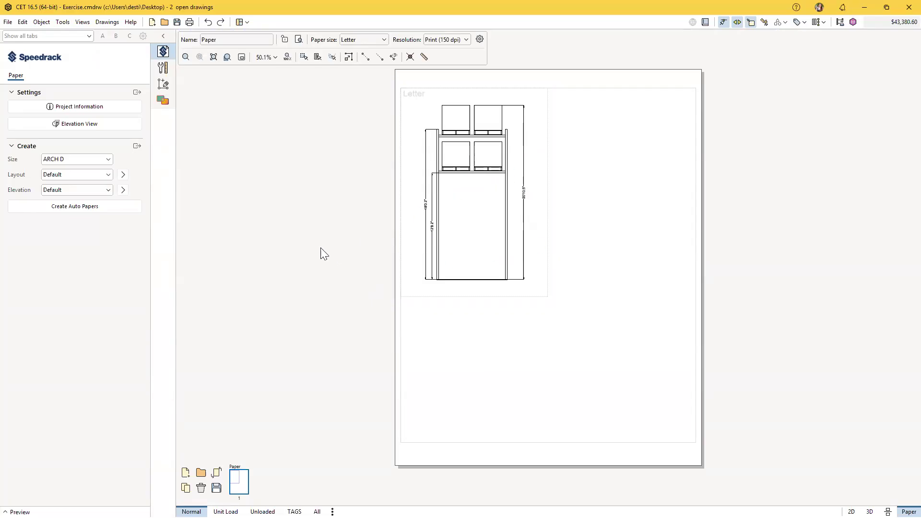
pyautogui.moveTo(284, 279); pyautogui.dragTo(282, 289, button='middle')
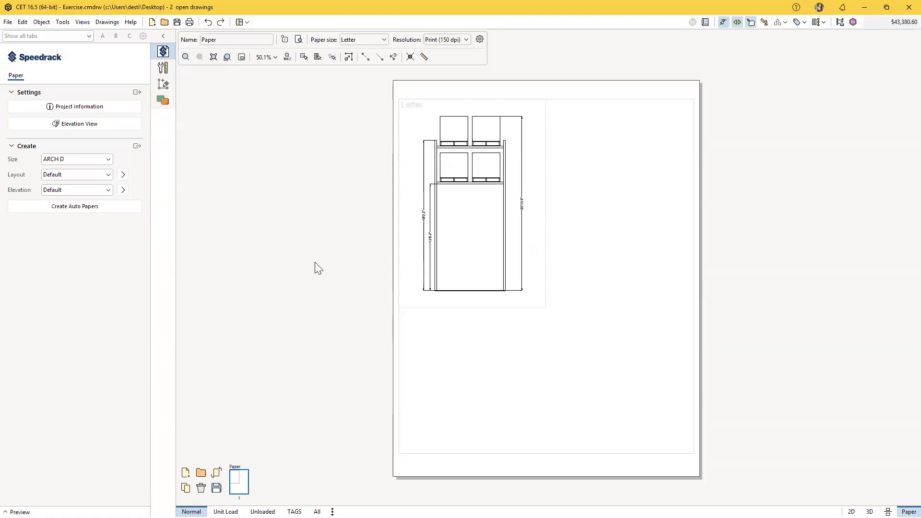
# Review the project's order information and the E1 elevation view from the paper view, closing both windows without changes
pyautogui.moveTo(163, 52)
pyautogui.click(93, 107)
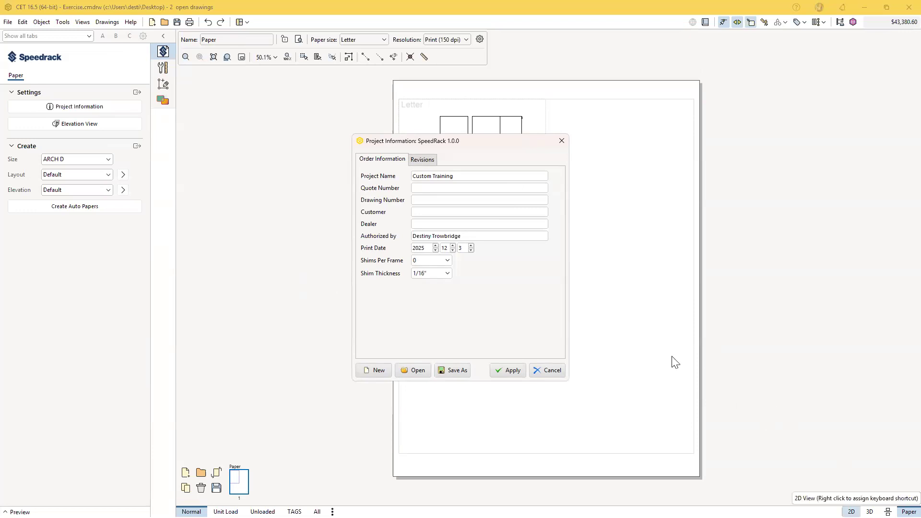
pyautogui.click(562, 141)
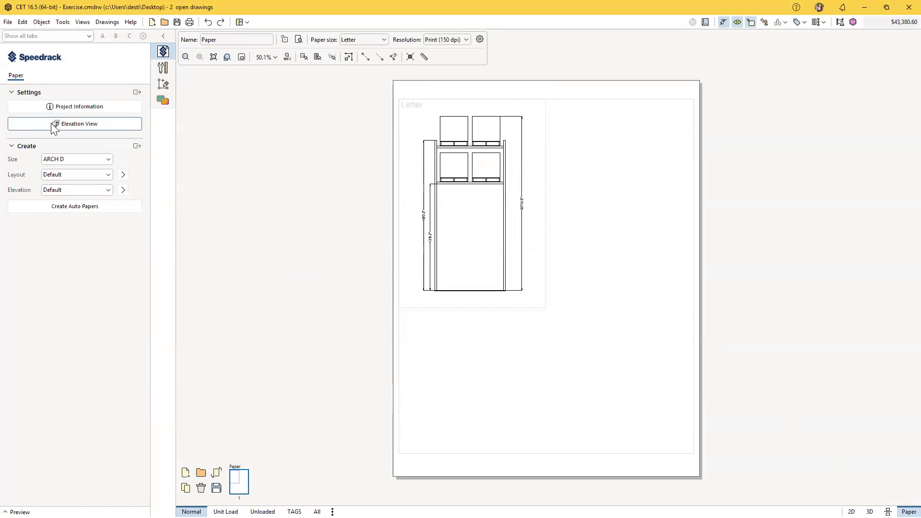
pyautogui.click(55, 125)
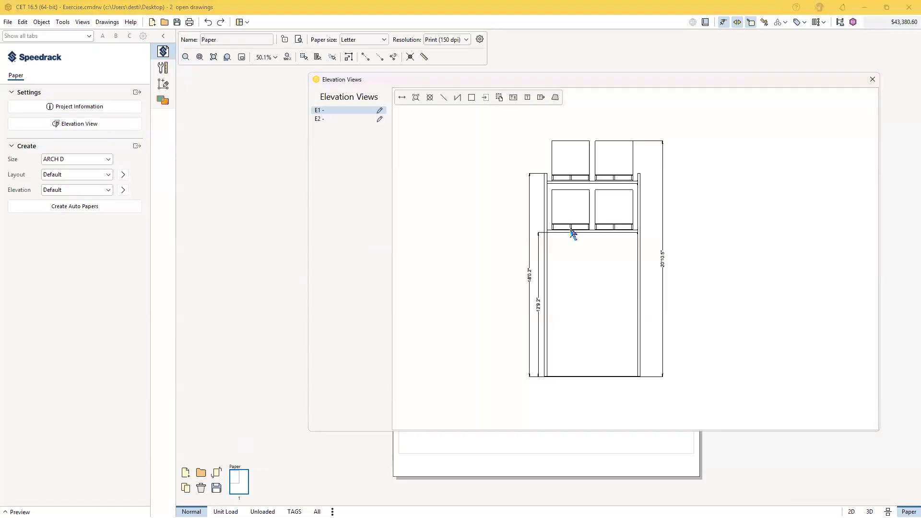
pyautogui.click(873, 79)
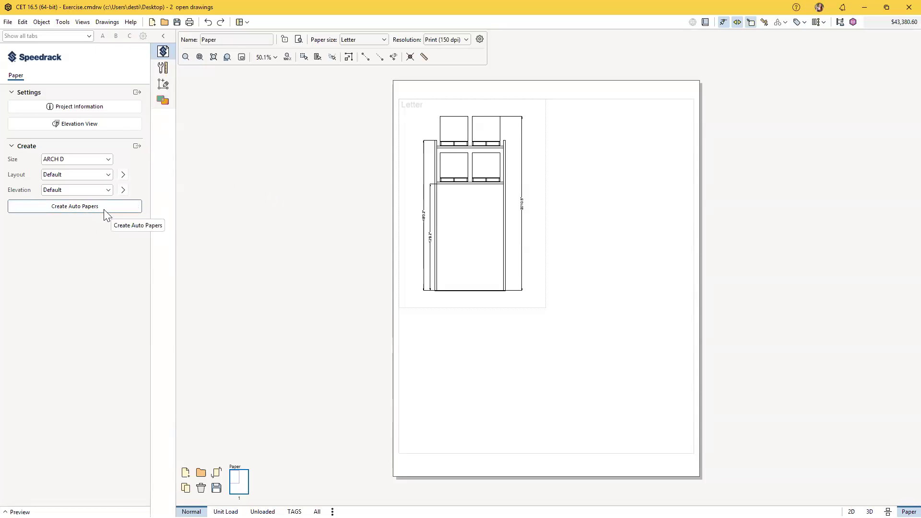
# Review the paper size and layout choices, and create an ARCH D sheet from the Default layout
pyautogui.click(97, 160)
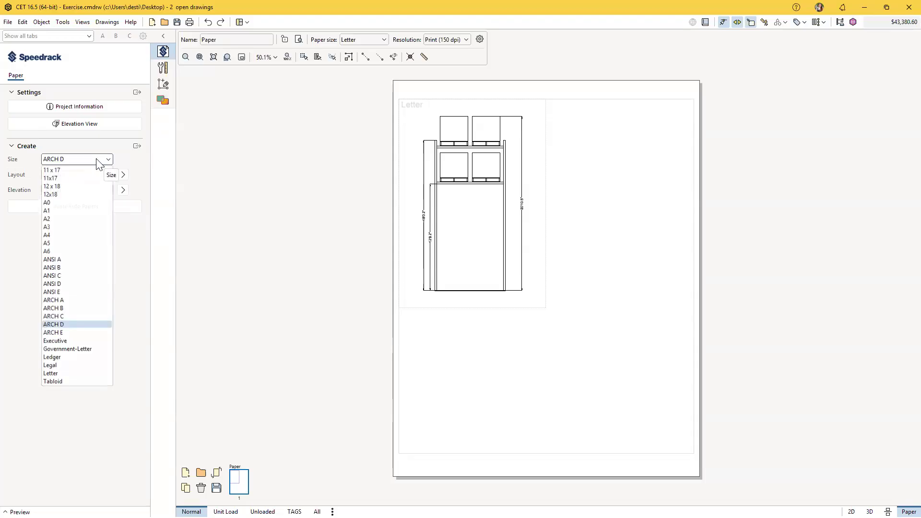
pyautogui.click(97, 162)
pyautogui.click(85, 176)
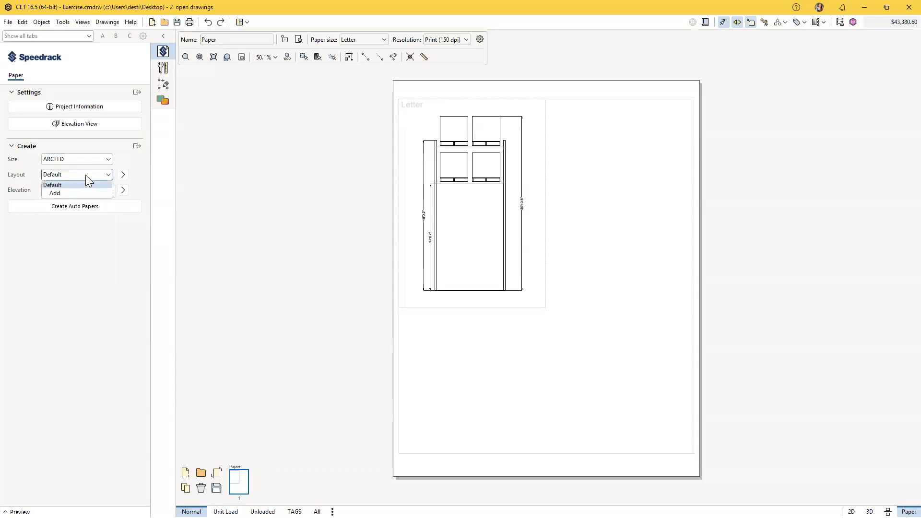
pyautogui.click(120, 176)
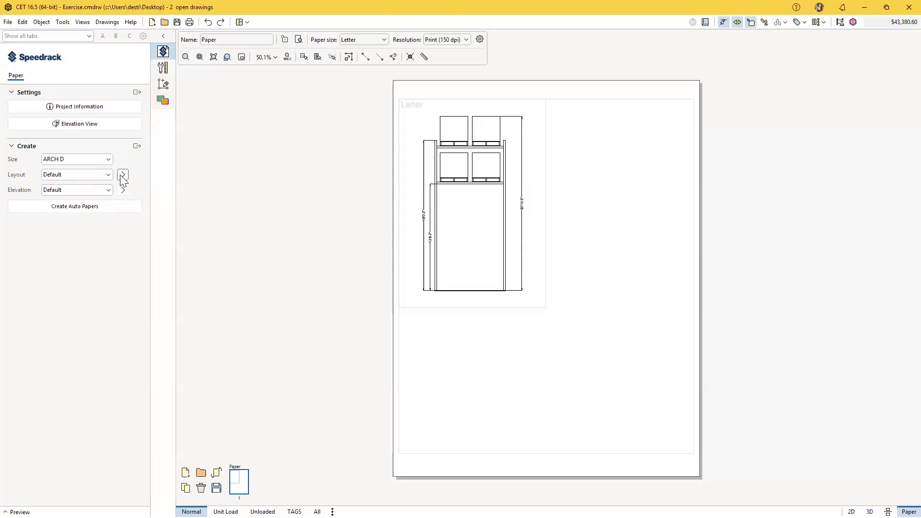
pyautogui.click(122, 176)
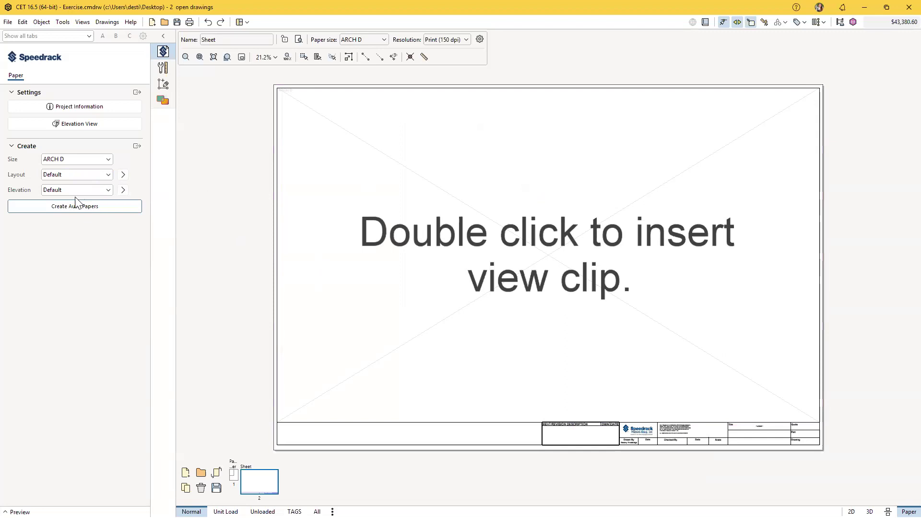
pyautogui.click(108, 174)
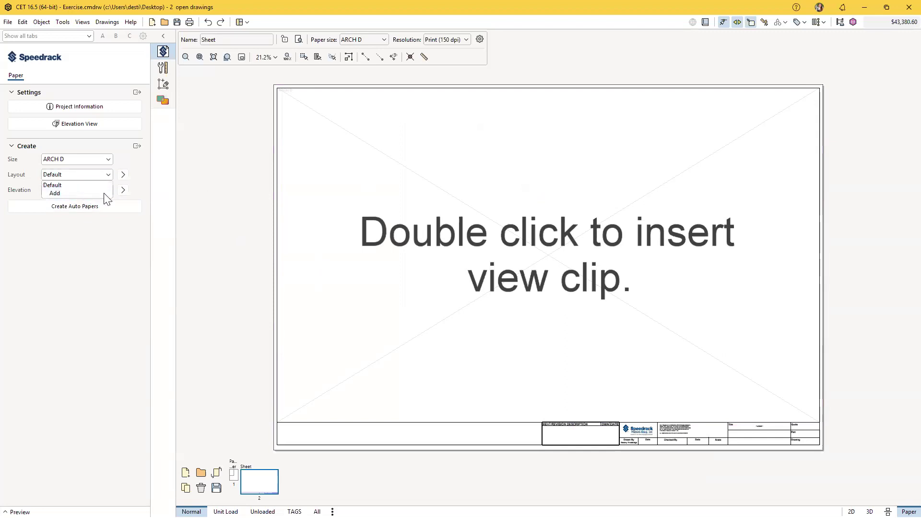
pyautogui.click(87, 193)
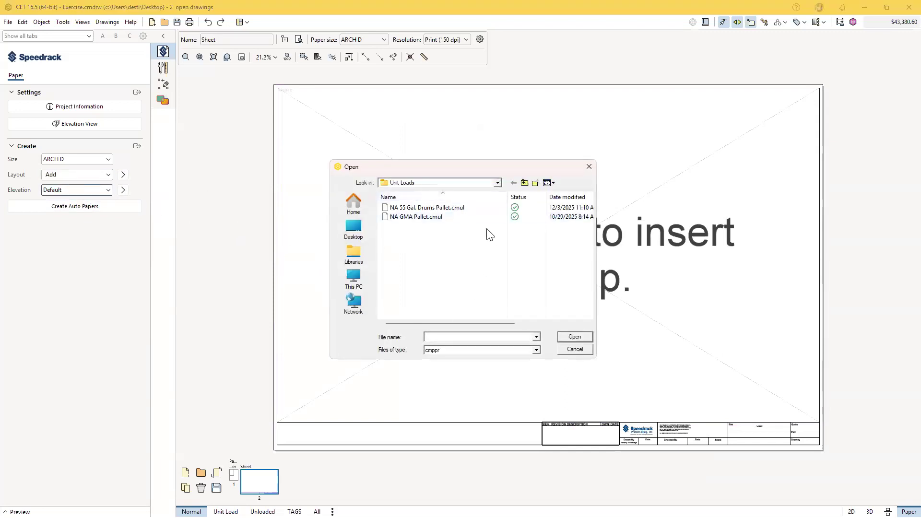
pyautogui.click(590, 167)
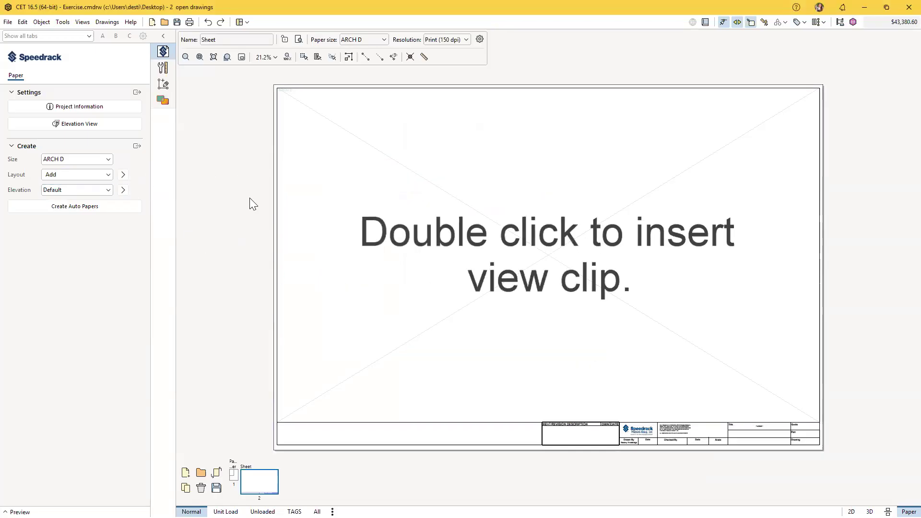
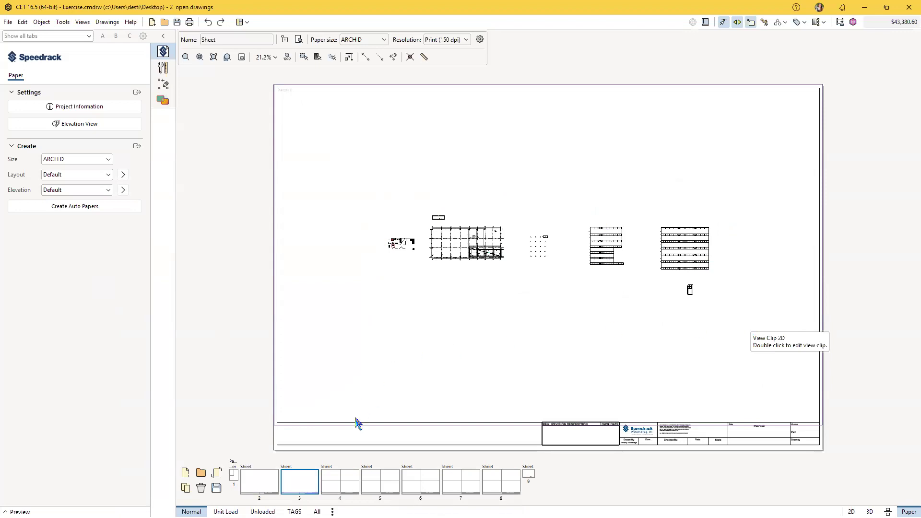
# Look through the front and side elevation sheets in order, from sheet 4 to sheet 8
pyautogui.click(349, 481)
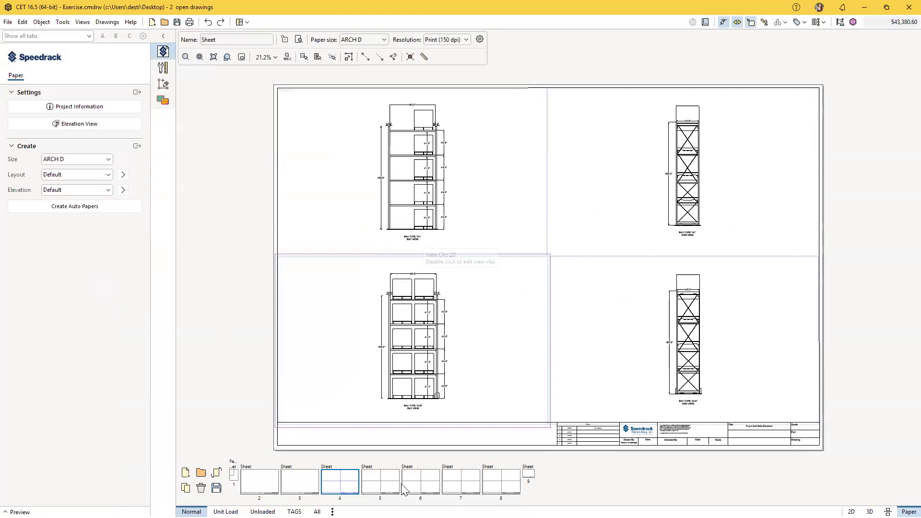
pyautogui.press('Right')
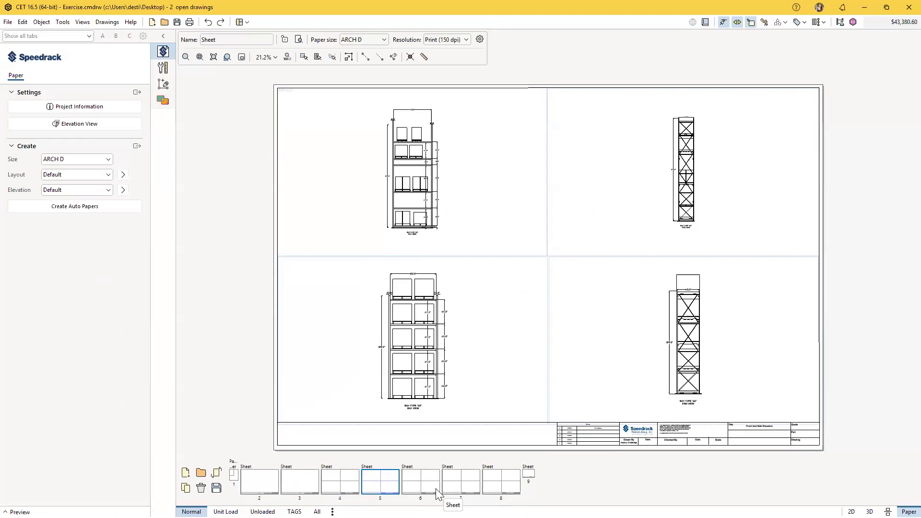
pyautogui.click(438, 489)
pyautogui.click(468, 489)
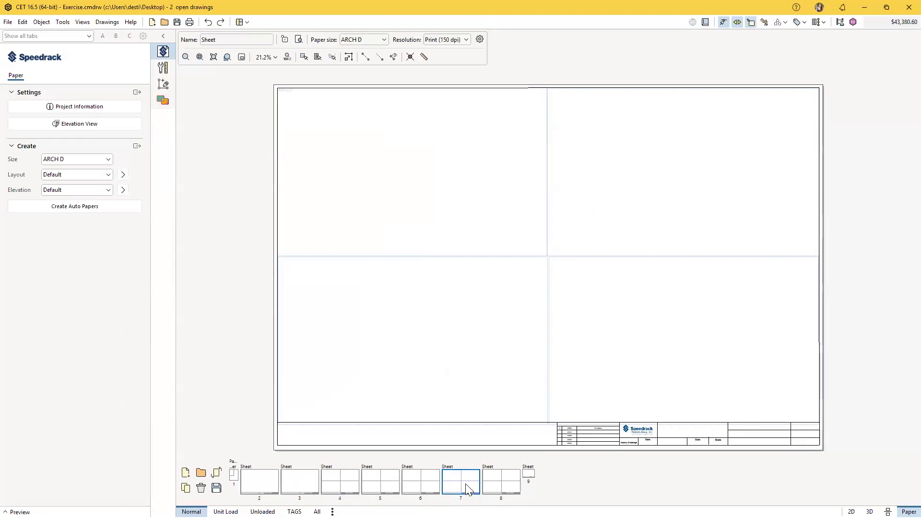
pyautogui.click(499, 487)
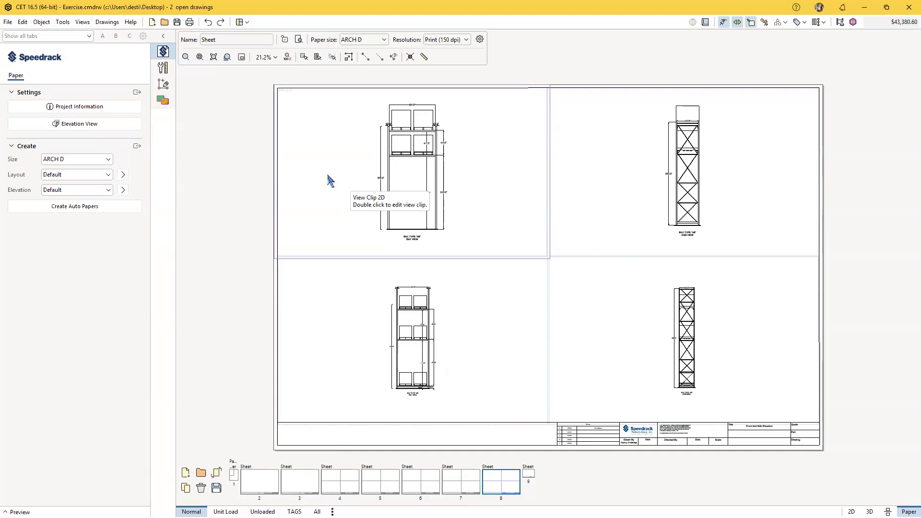
# Examine the bay view and end view of bay type A8 with their dimensions and labels on sheet 8
pyautogui.scroll(5, 419, 283)
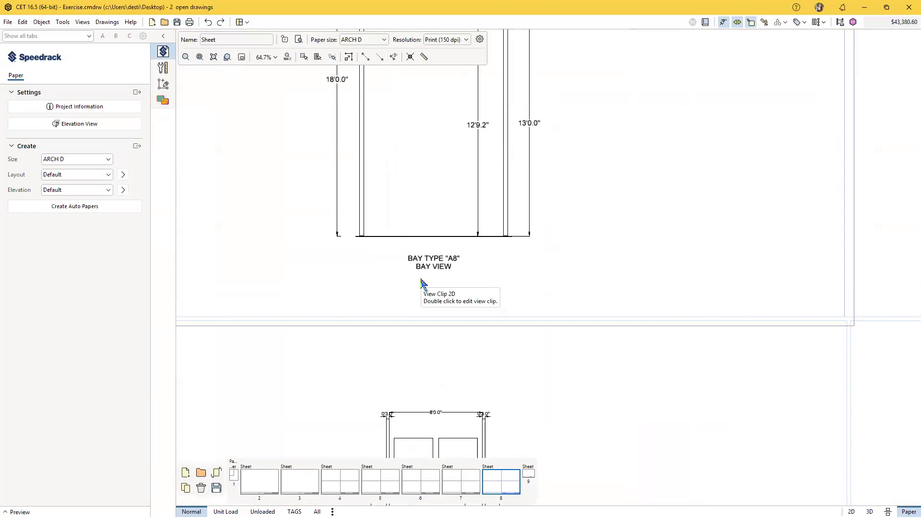
pyautogui.scroll(-1, 420, 284)
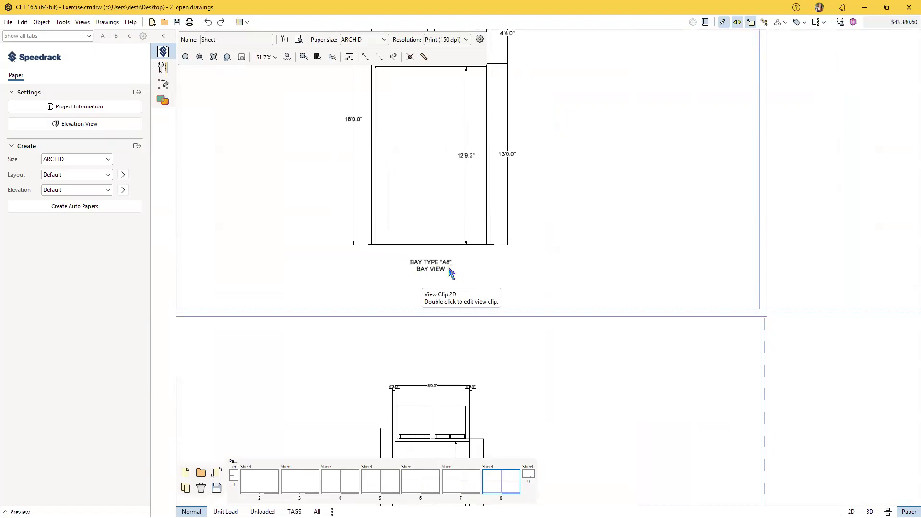
pyautogui.scroll(-3, 450, 273)
pyautogui.scroll(3, 442, 273)
pyautogui.scroll(-3, 442, 273)
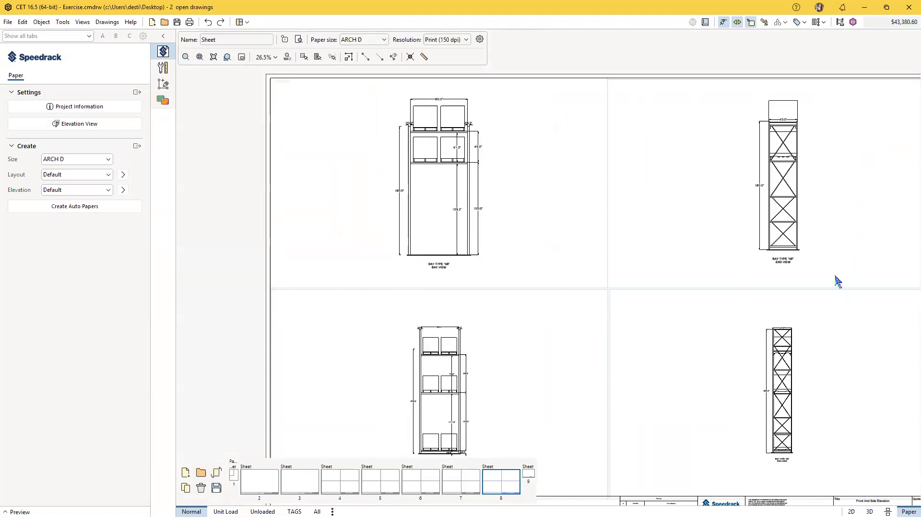
pyautogui.scroll(5, 728, 288)
pyautogui.scroll(-4, 619, 123)
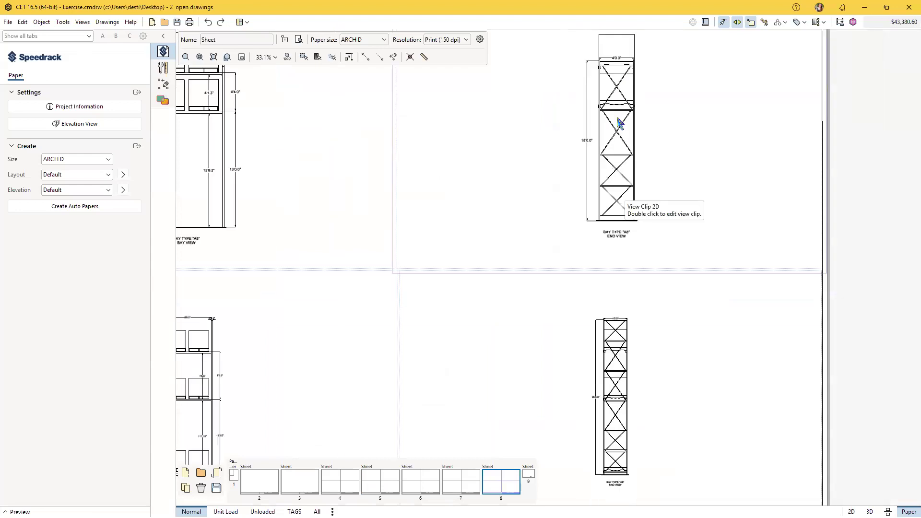
pyautogui.scroll(2, 623, 264)
pyautogui.scroll(-3, 626, 232)
pyautogui.scroll(2, 373, 244)
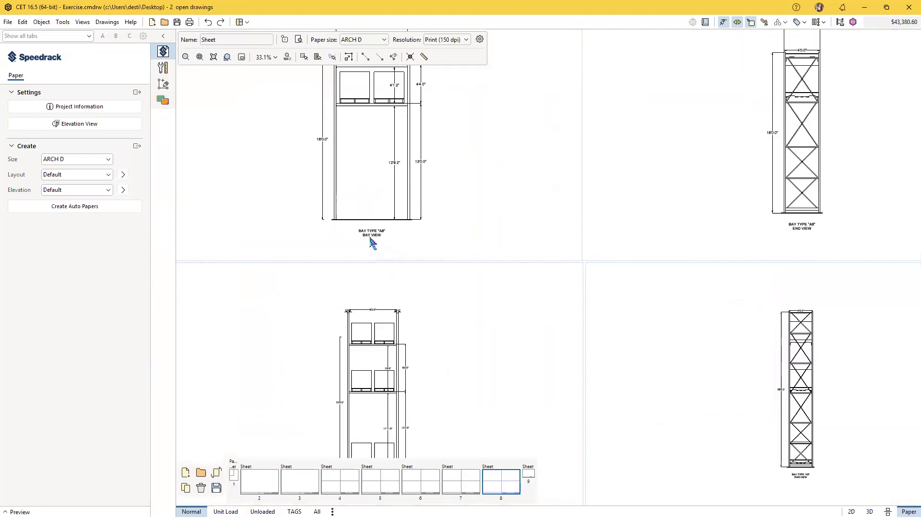
pyautogui.scroll(-1, 373, 244)
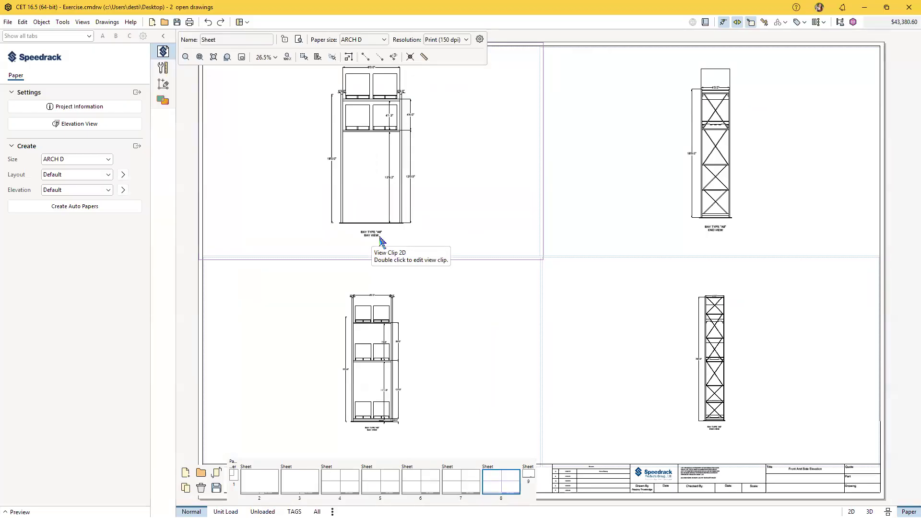
pyautogui.scroll(2, 379, 240)
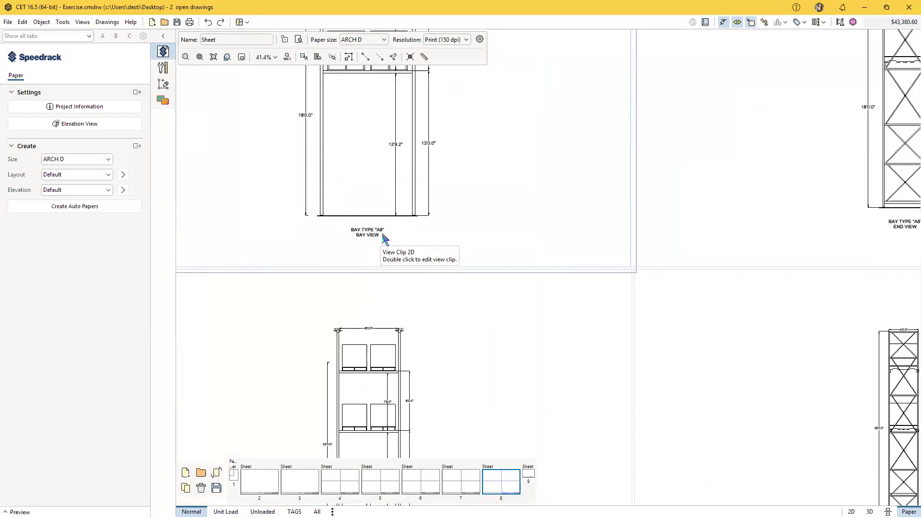
pyautogui.scroll(-2, 386, 235)
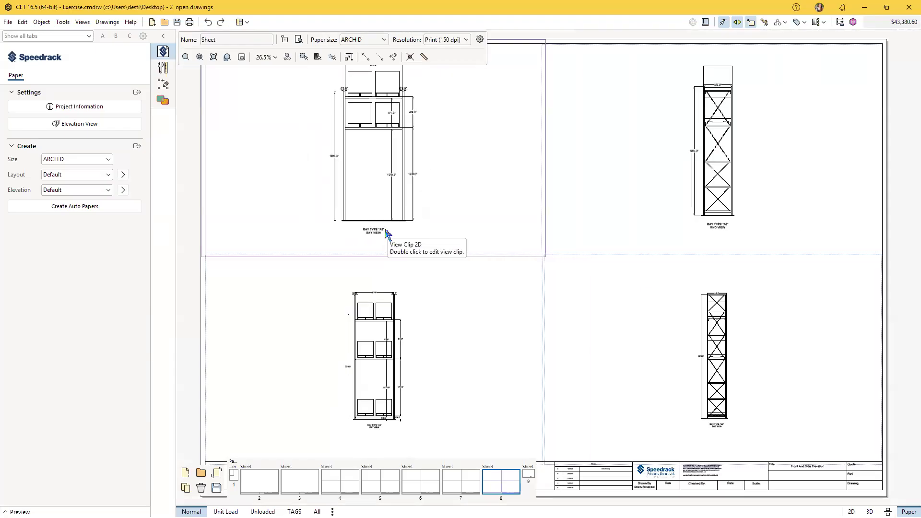
# Examine the bay type A9 elevations on sheet 8, selecting the A9 - Front view clip, and return to sheet 3
pyautogui.scroll(3, 349, 362)
pyautogui.scroll(2, 359, 356)
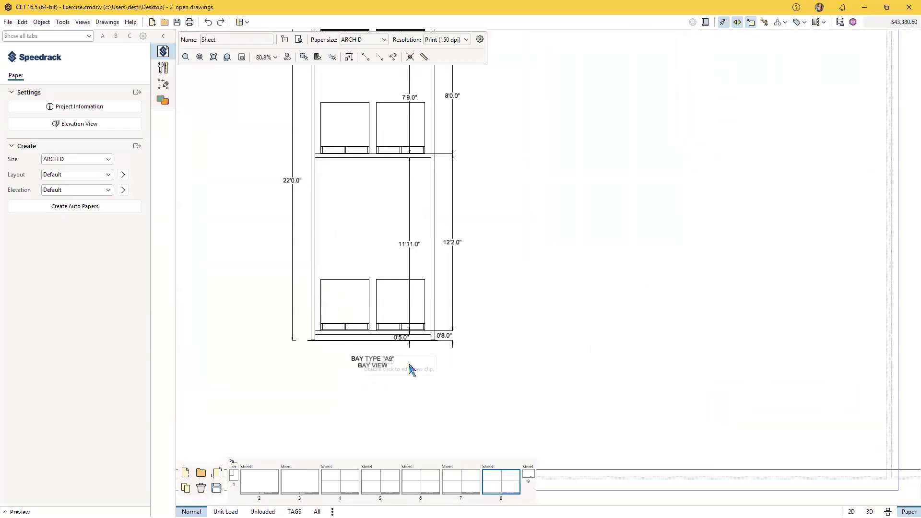
pyautogui.scroll(-4, 392, 364)
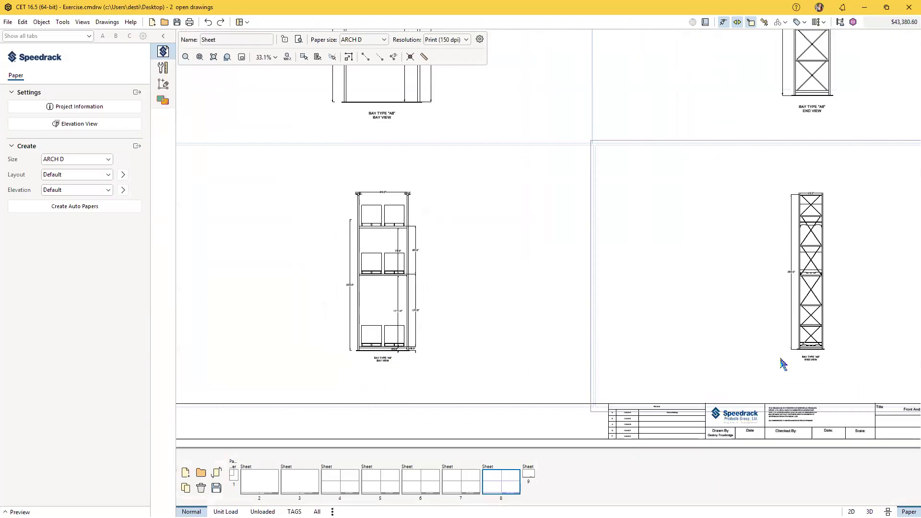
pyautogui.click(357, 300)
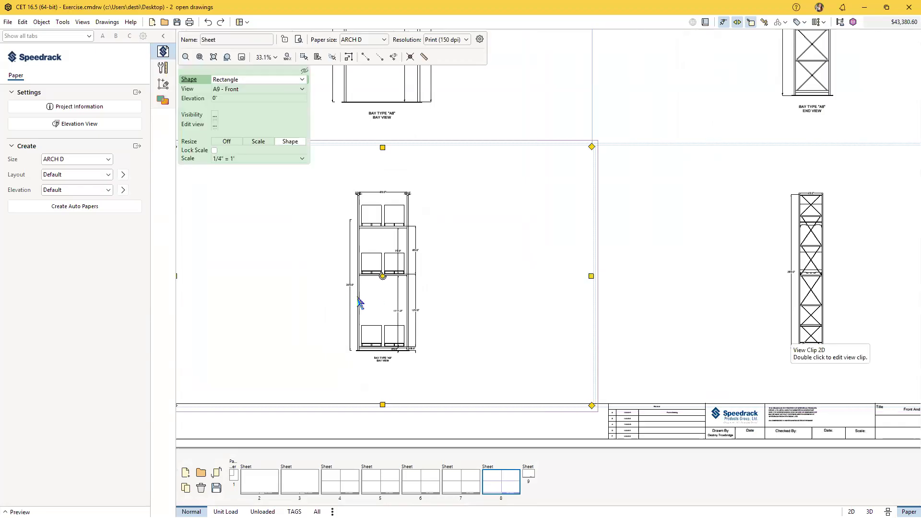
pyautogui.scroll(2, 358, 293)
pyautogui.scroll(-4, 453, 308)
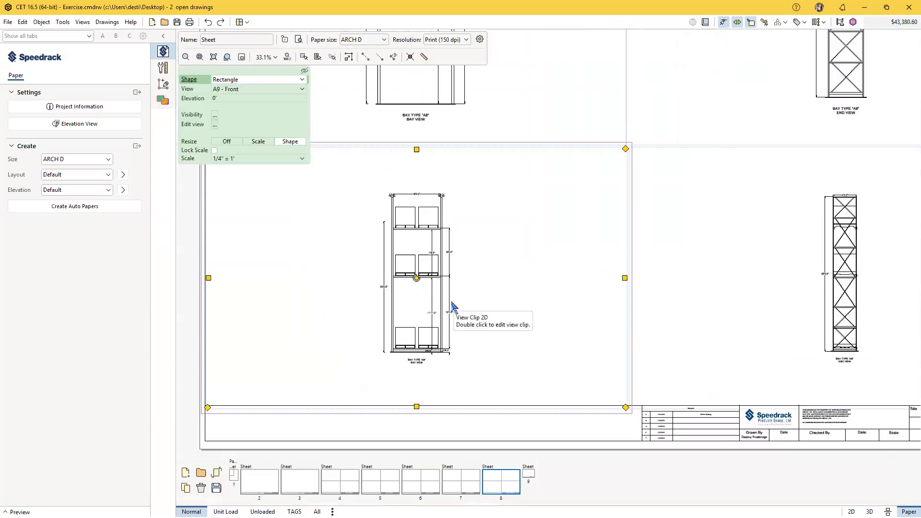
pyautogui.click(308, 487)
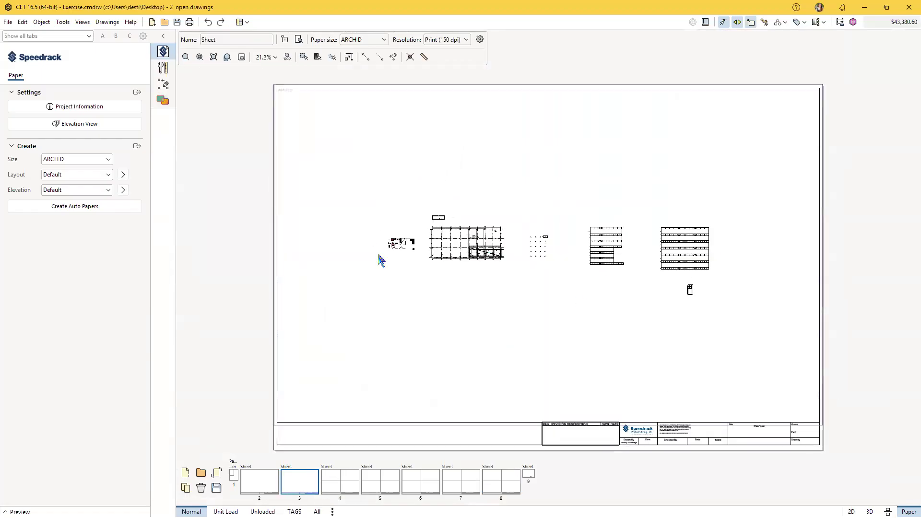
# Set the scale of the full-page view clip on sheet 3 to Custom and leave the clip editor
pyautogui.click(569, 280)
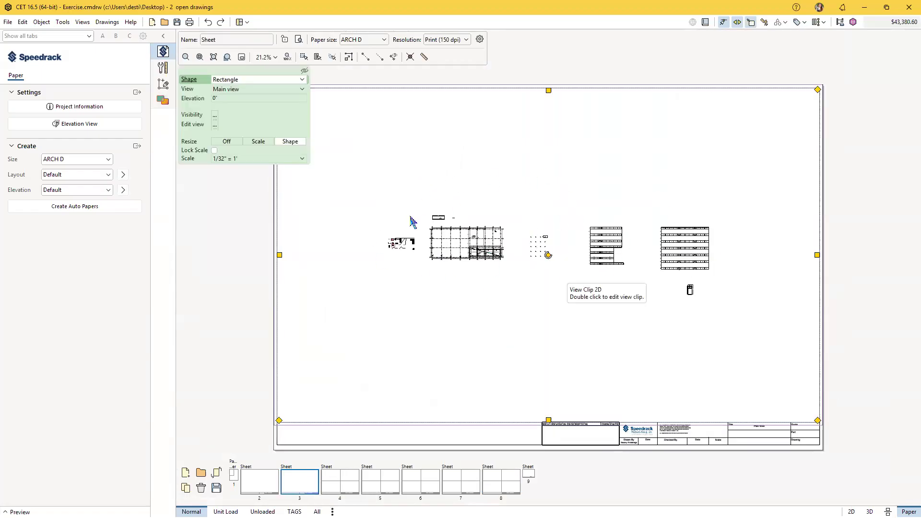
pyautogui.doubleClick(576, 214)
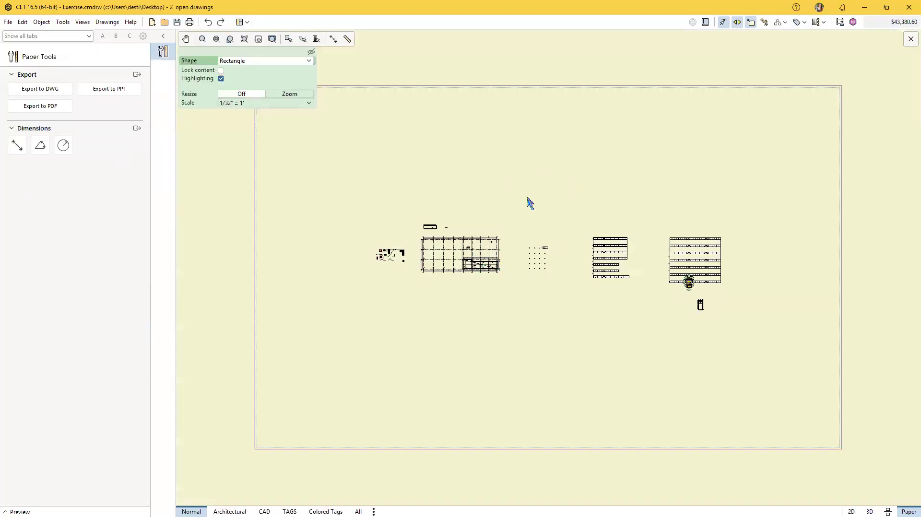
pyautogui.scroll(-1, 530, 203)
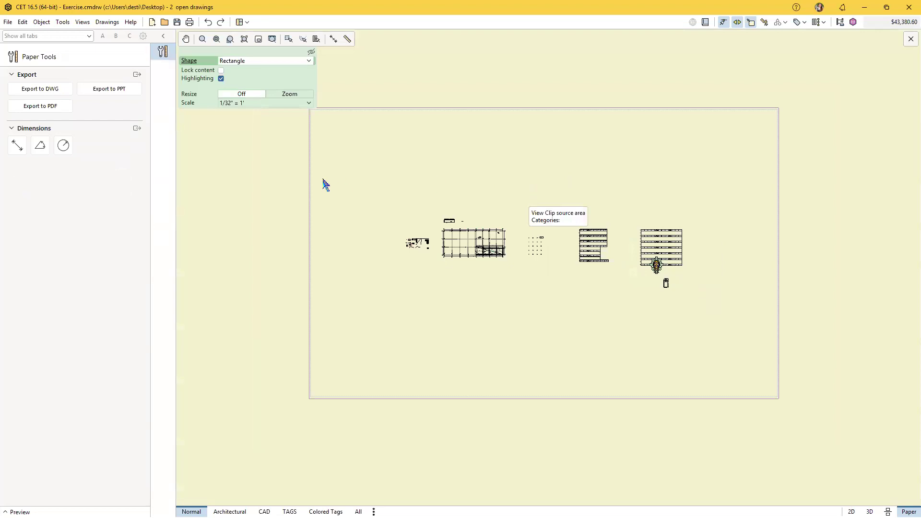
pyautogui.click(259, 104)
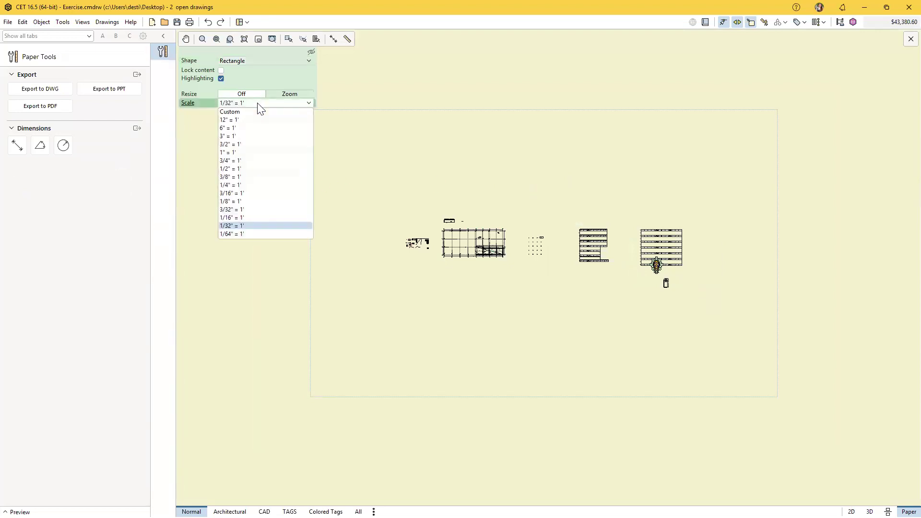
pyautogui.click(262, 111)
pyautogui.click(430, 197)
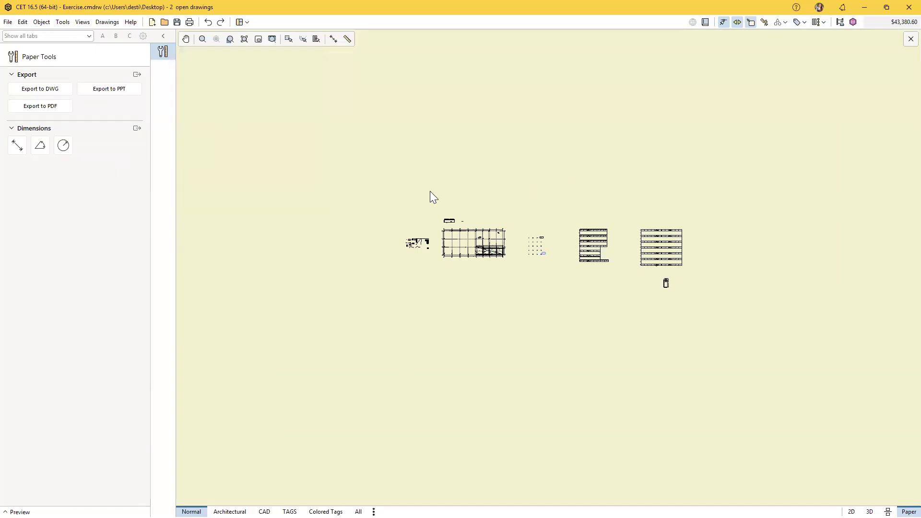
pyautogui.moveTo(462, 226); pyautogui.dragTo(419, 204, button='middle')
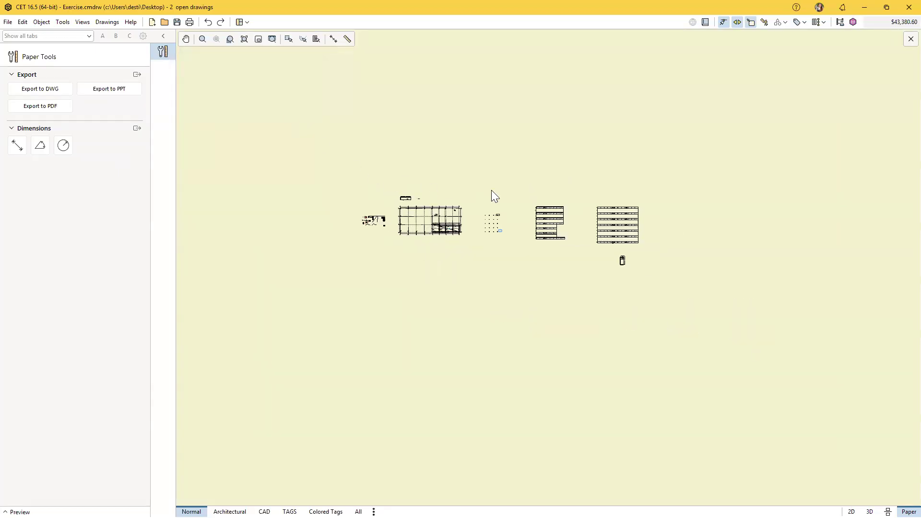
pyautogui.rightClick(309, 155)
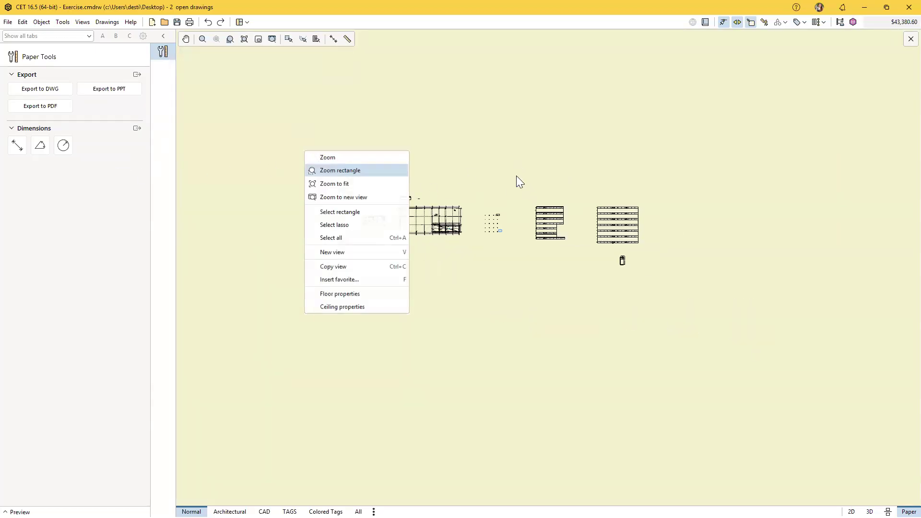
pyautogui.click(516, 176)
pyautogui.moveTo(528, 216); pyautogui.dragTo(550, 264, button='middle')
pyautogui.click(909, 40)
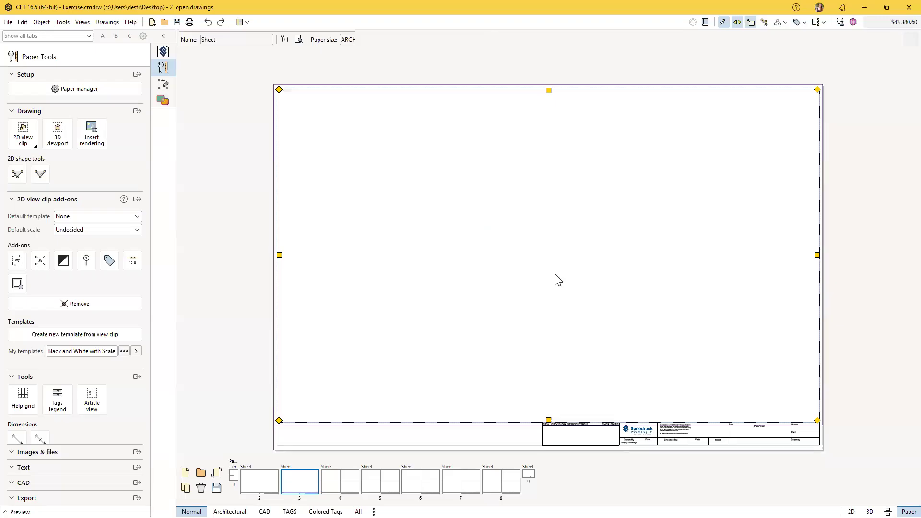
# Reopen the view clip on sheet 3, find its small source area beside the column grid, and set Resize to Zoom
pyautogui.doubleClick(556, 279)
pyautogui.scroll(-5, 523, 247)
pyautogui.scroll(-8, 496, 269)
pyautogui.scroll(2, 496, 270)
pyautogui.click(277, 95)
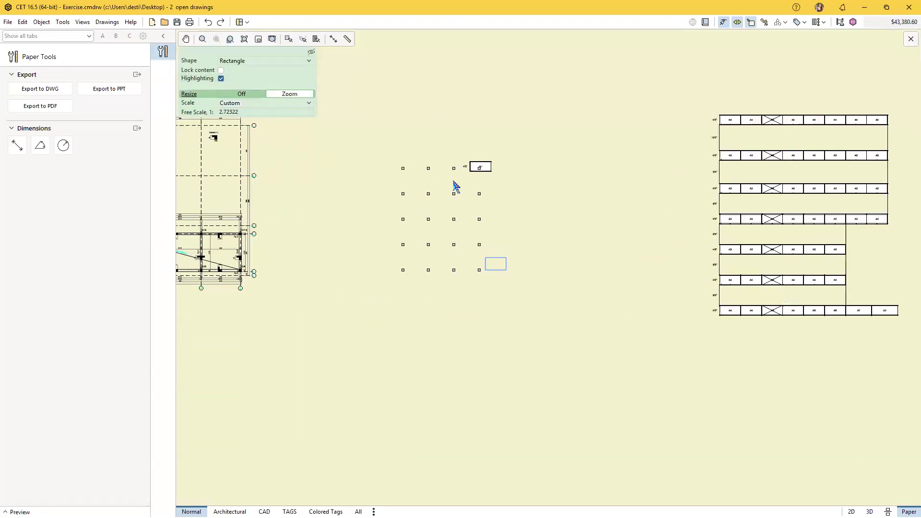
# Move the clip's source area beside the smaller rack layout and enlarge it to a free scale of about 1:36.4
pyautogui.moveTo(507, 264); pyautogui.dragTo(683, 202)
pyautogui.moveTo(690, 243); pyautogui.dragTo(370, 263, button='middle')
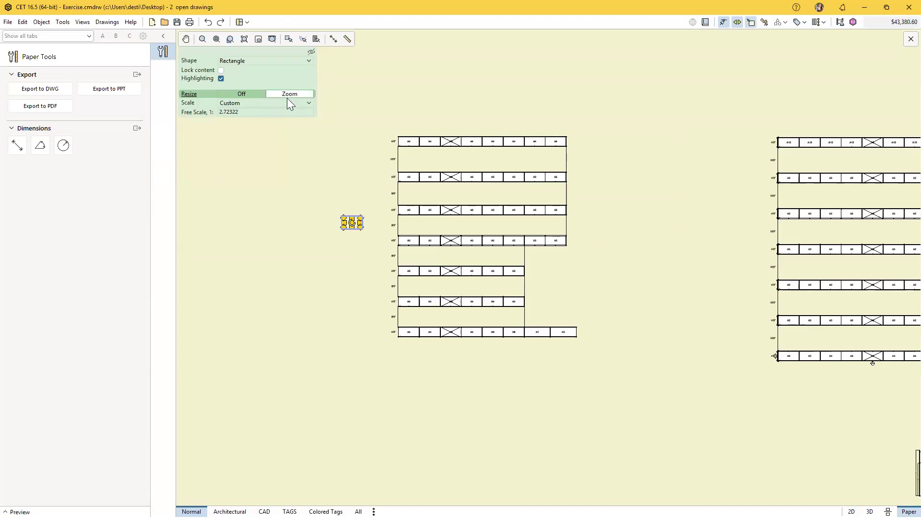
pyautogui.moveTo(353, 280); pyautogui.dragTo(277, 272, button='middle')
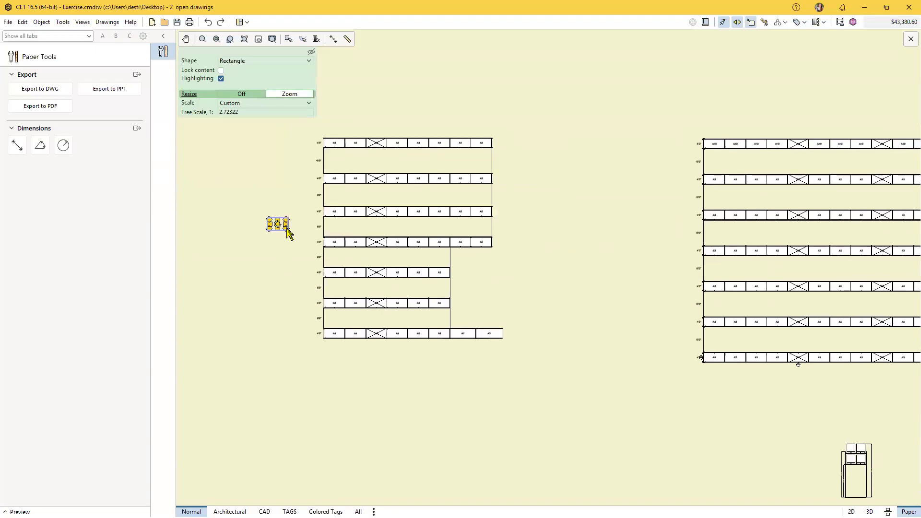
pyautogui.moveTo(286, 231); pyautogui.dragTo(545, 384)
# Reposition and enlarge the source area around both rack layouts at about 1:90.8, and return to sheet 3 with nothing selected
pyautogui.scroll(-1, 510, 341)
pyautogui.scroll(-3, 510, 339)
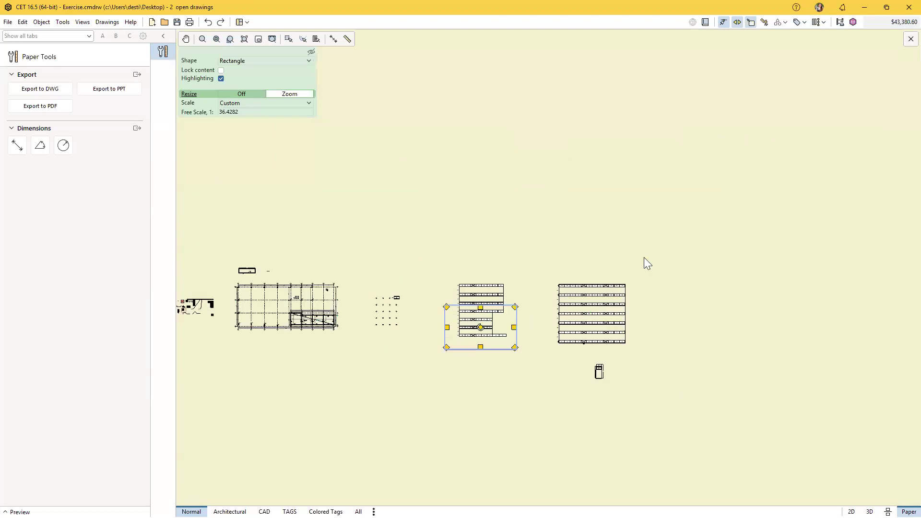
pyautogui.moveTo(514, 319); pyautogui.dragTo(437, 239, button='middle')
pyautogui.scroll(2, 449, 286)
pyautogui.moveTo(428, 202); pyautogui.dragTo(420, 139)
pyautogui.moveTo(430, 210); pyautogui.dragTo(624, 258)
pyautogui.moveTo(373, 124); pyautogui.dragTo(338, 117)
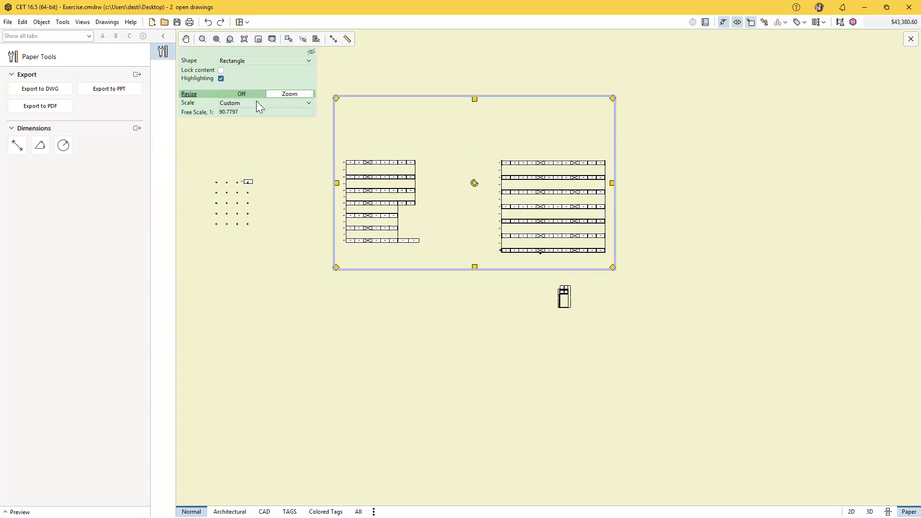
pyautogui.click(907, 41)
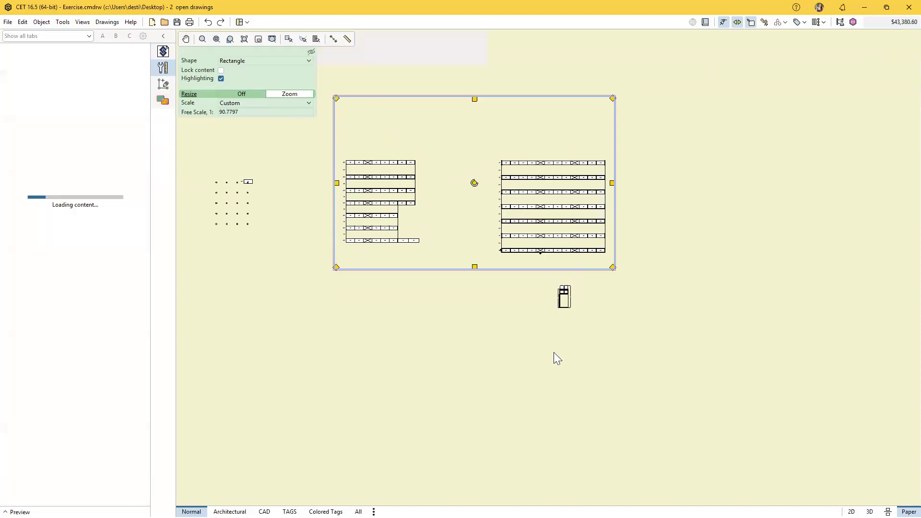
pyautogui.click(487, 351)
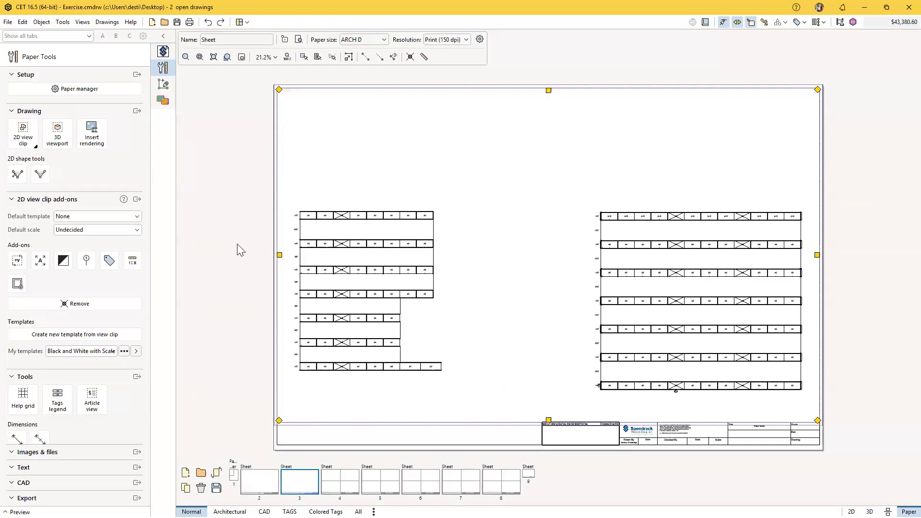
pyautogui.click(230, 310)
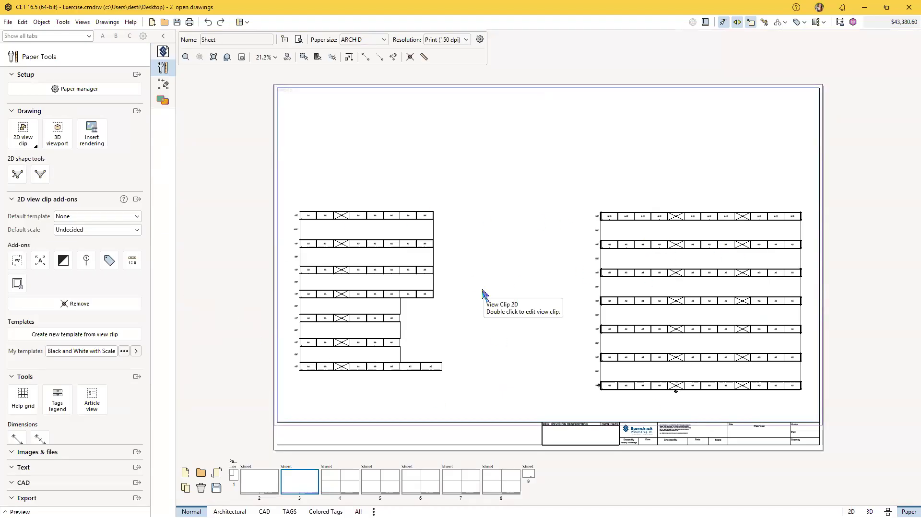
# Look back through the elevation sheets from sheet 8 to sheet 4, show the Speedrack paper tools, and view sheet 5
pyautogui.click(491, 489)
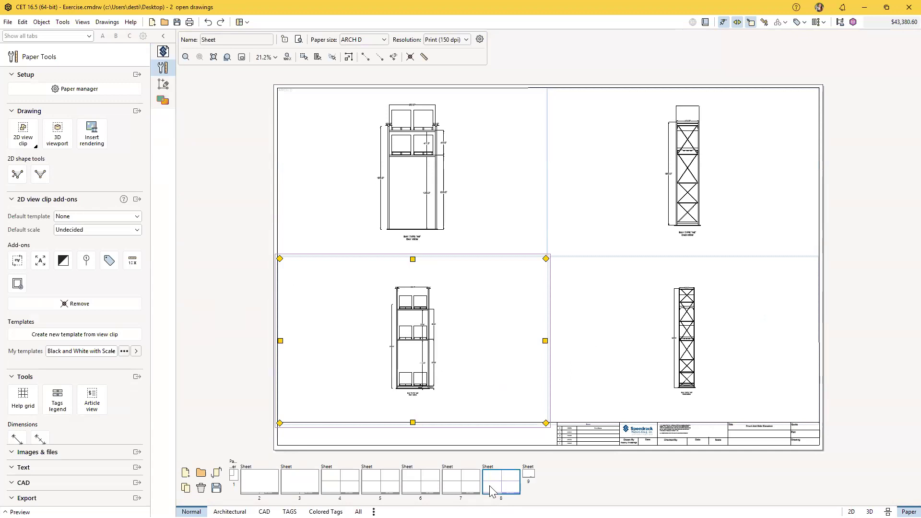
pyautogui.click(459, 485)
pyautogui.click(431, 484)
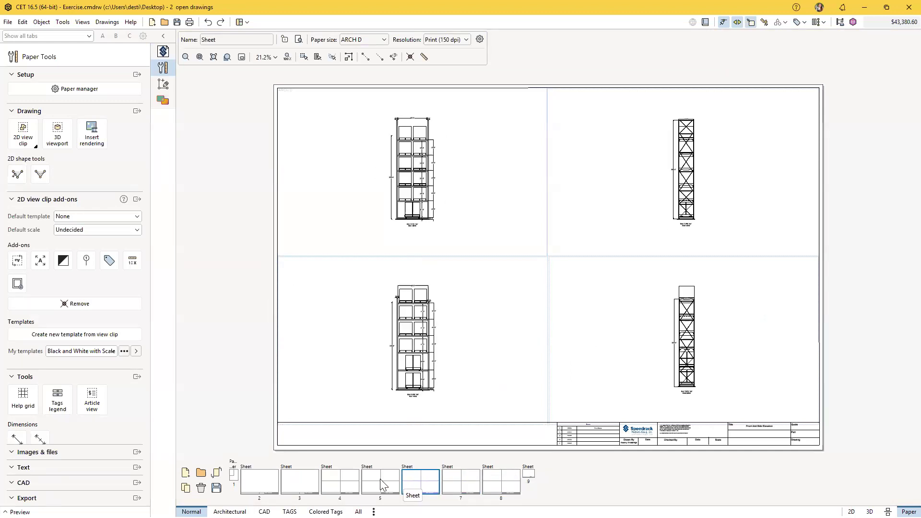
pyautogui.click(381, 479)
pyautogui.click(340, 482)
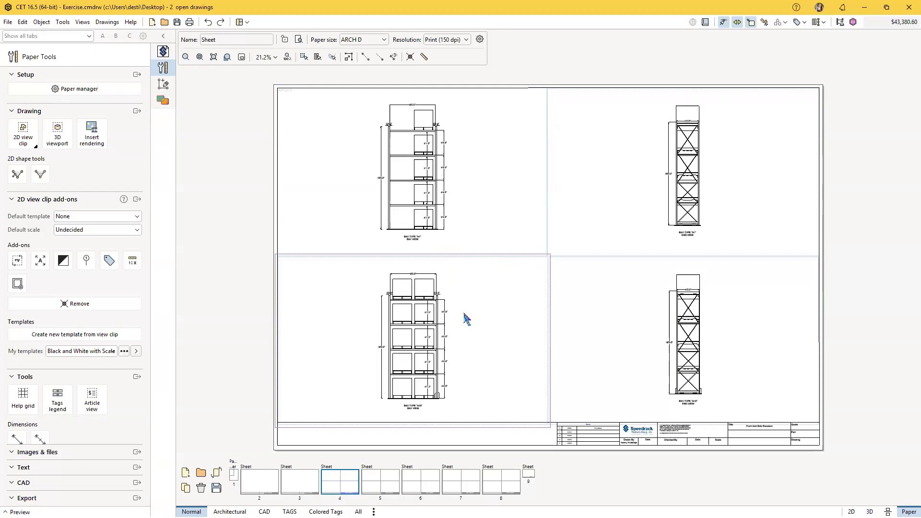
pyautogui.click(163, 51)
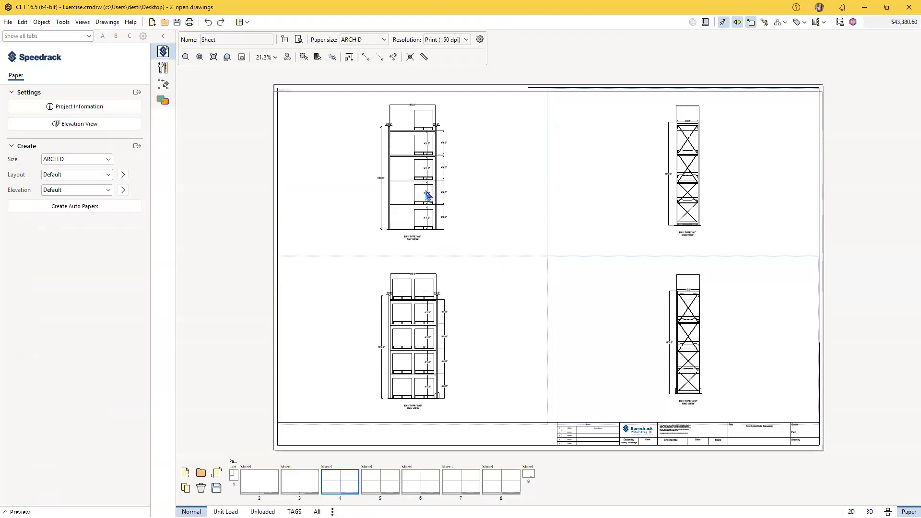
pyautogui.click(367, 489)
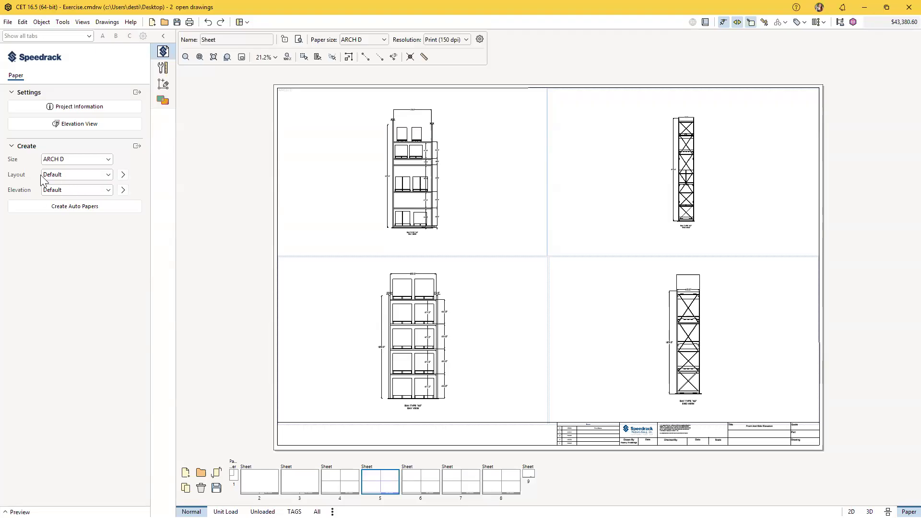
# Check the available layout templates for new papers, and return to the combined 2D and 3D view of the rack layouts
pyautogui.click(109, 176)
pyautogui.click(105, 178)
pyautogui.click(888, 512)
pyautogui.scroll(-2, 472, 400)
pyautogui.scroll(3, 472, 400)
pyautogui.scroll(-6, 523, 205)
pyautogui.scroll(2, 527, 211)
pyautogui.moveTo(567, 226); pyautogui.dragTo(427, 234, button='middle')
pyautogui.scroll(3, 493, 239)
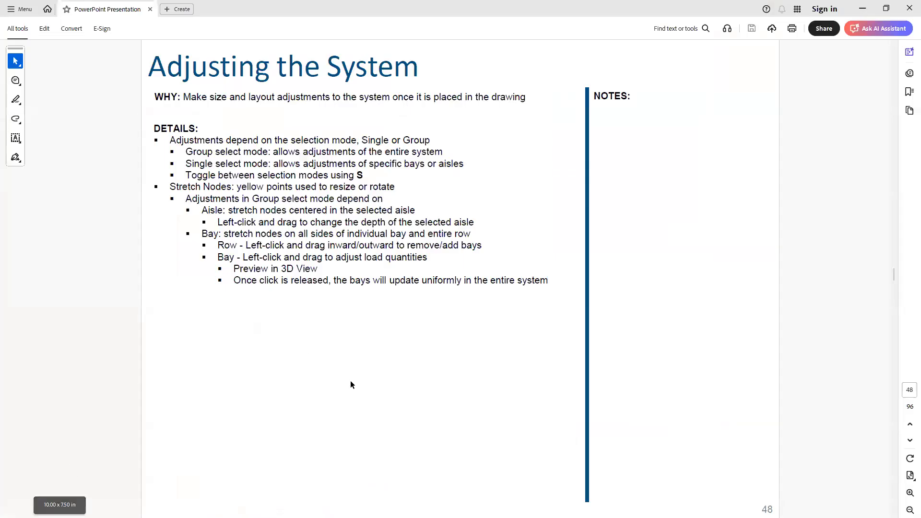
# Switch to the training PDF and review the pages on adjusting the system, Bay Editor, Main Components and Spread Tools
pyautogui.scroll(-1, 350, 381)
pyautogui.scroll(-4, 350, 382)
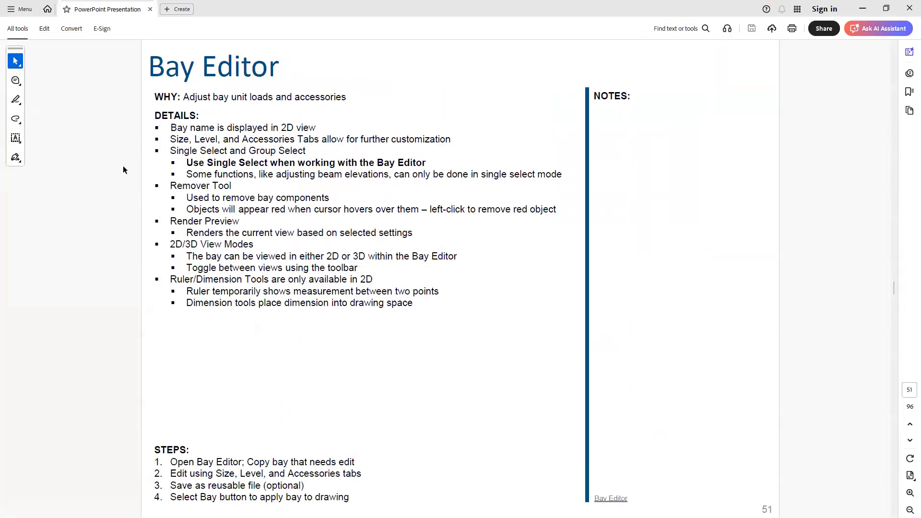
pyautogui.scroll(-2, 410, 175)
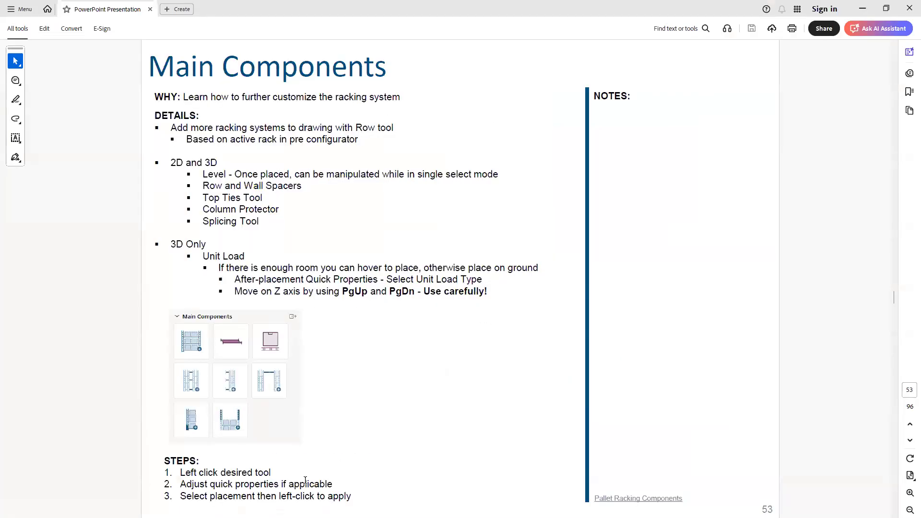
pyautogui.scroll(1, 393, 329)
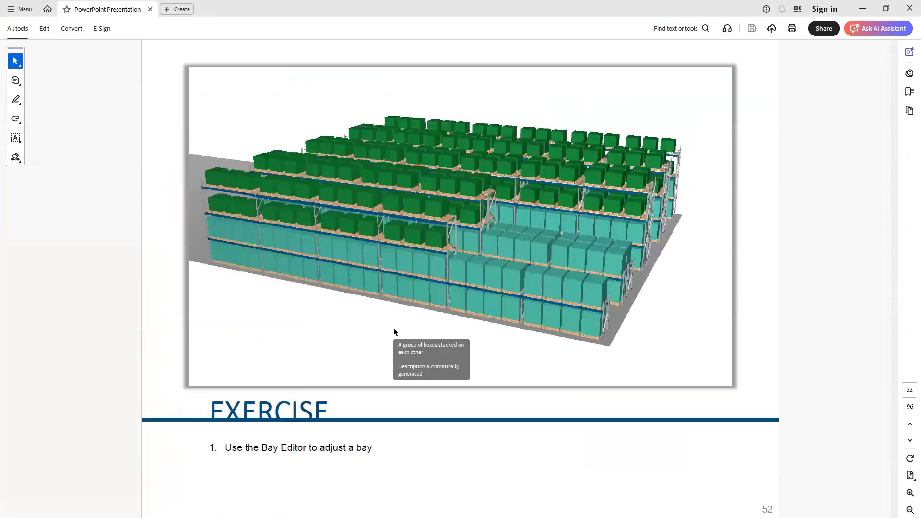
pyautogui.scroll(1, 394, 328)
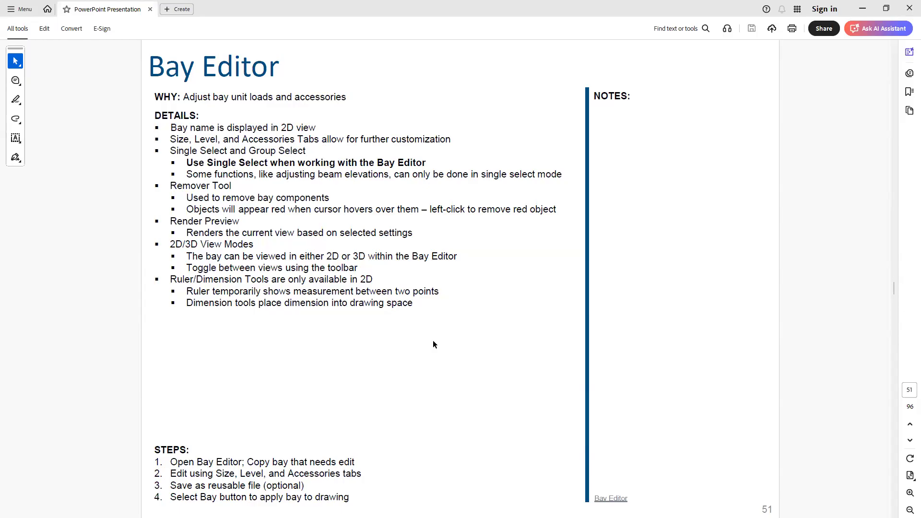
pyautogui.scroll(-1, 433, 344)
pyautogui.scroll(-1, 433, 344)
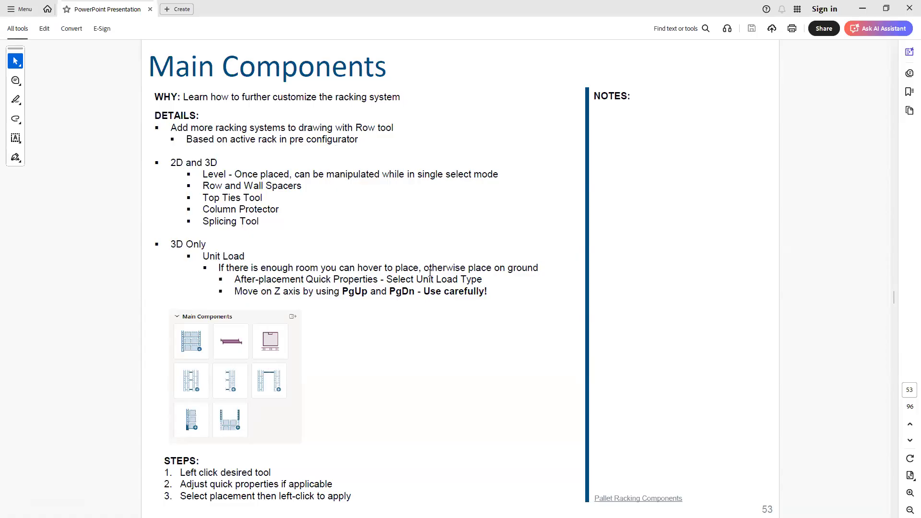
pyautogui.scroll(-1, 430, 273)
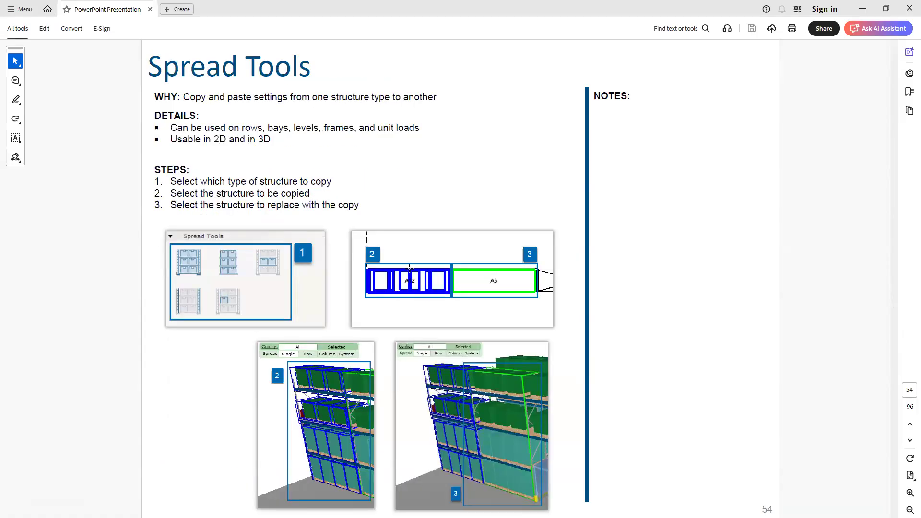
pyautogui.scroll(-2, 410, 268)
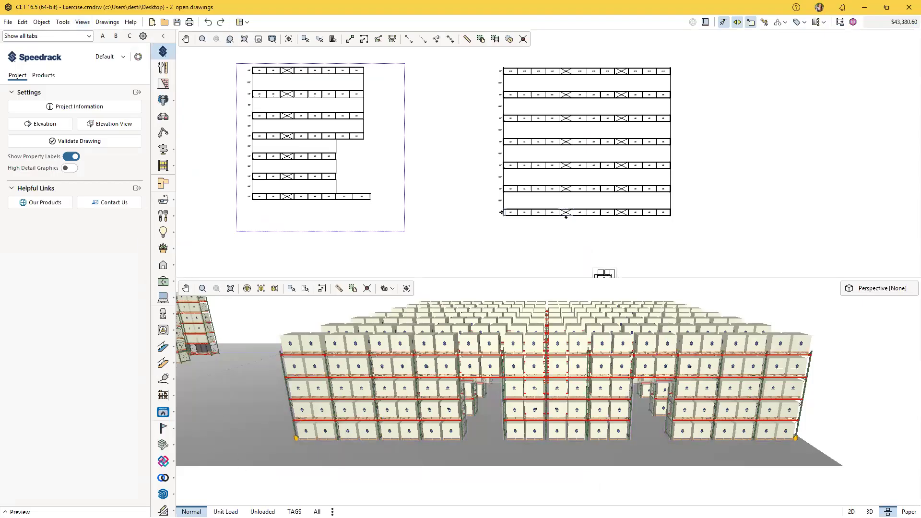
# Return to the CET drawing, preview the racks in Unloaded and Normal display, and review the parts and prices in the Calculation window
pyautogui.click(263, 512)
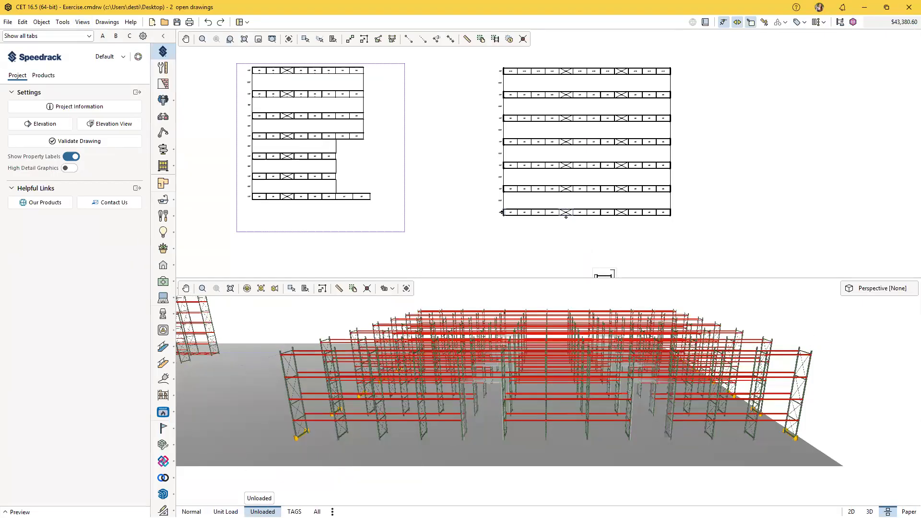
pyautogui.click(191, 512)
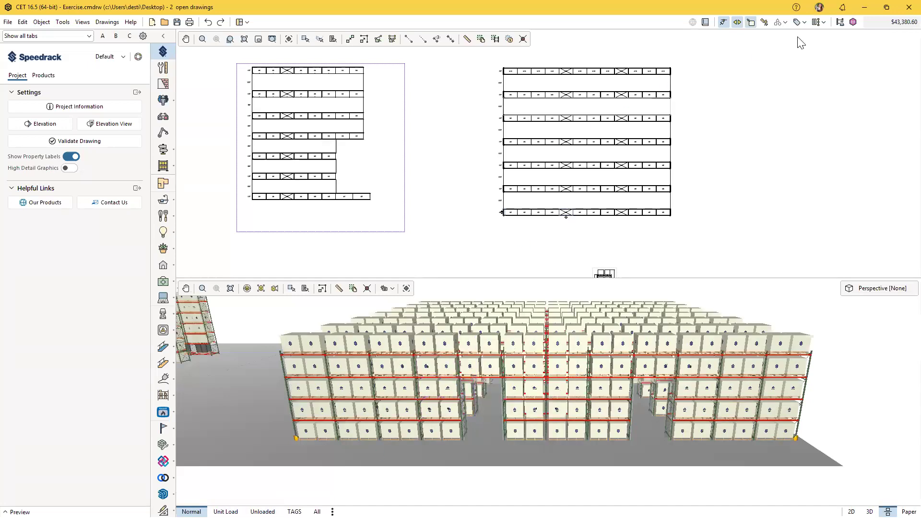
pyautogui.click(883, 22)
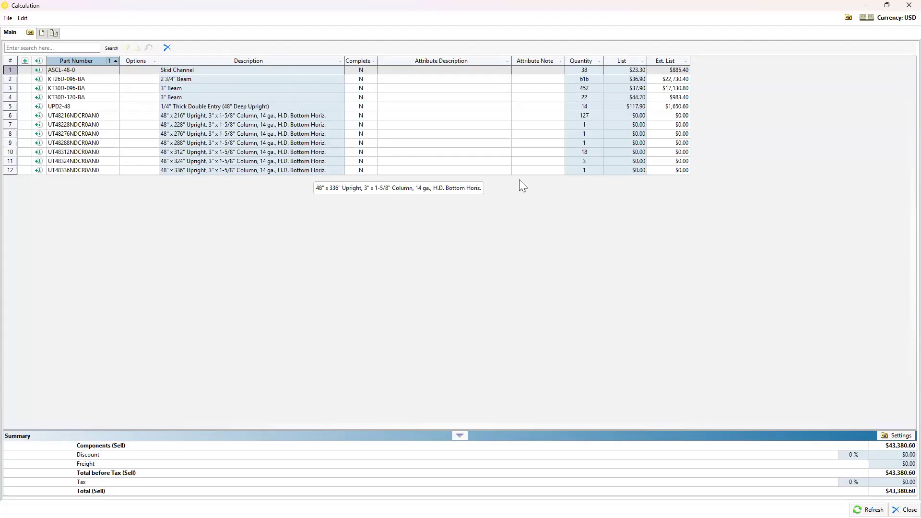
pyautogui.click(865, 6)
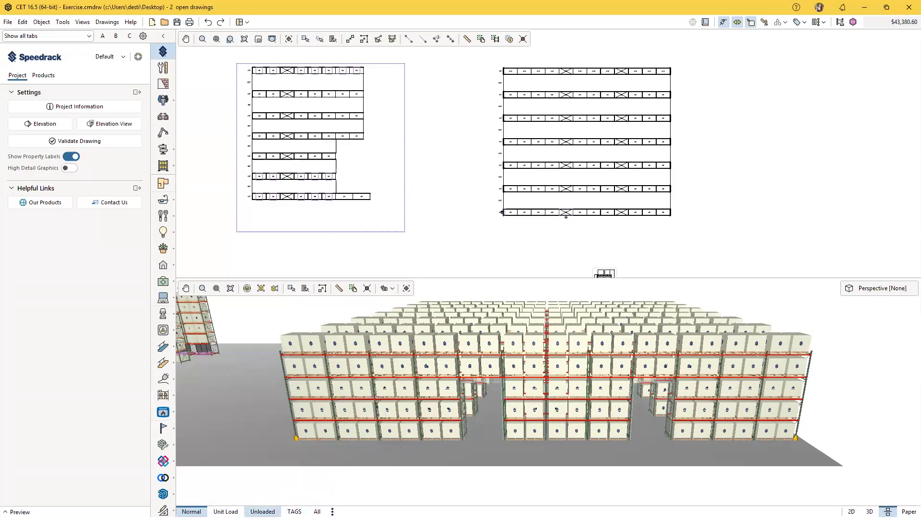
# Show the rack layouts in the Unit Load display mode
pyautogui.click(225, 512)
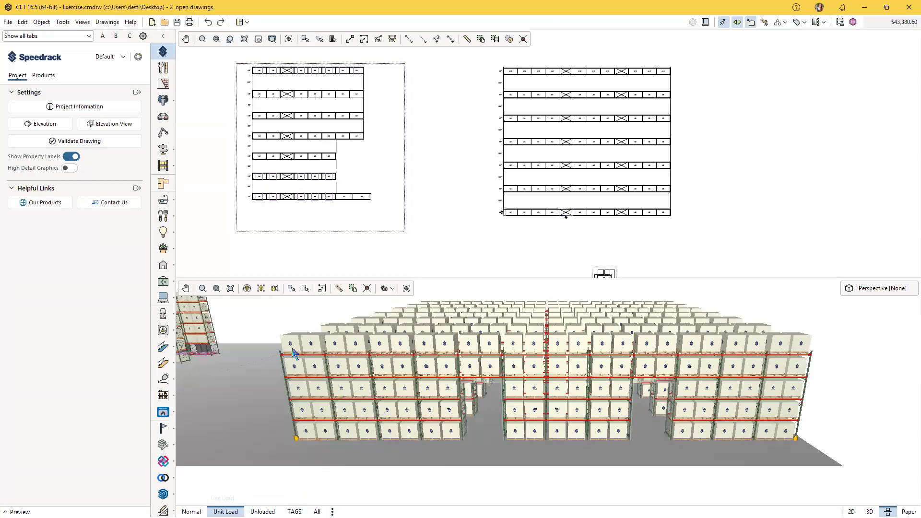
pyautogui.moveTo(295, 354)
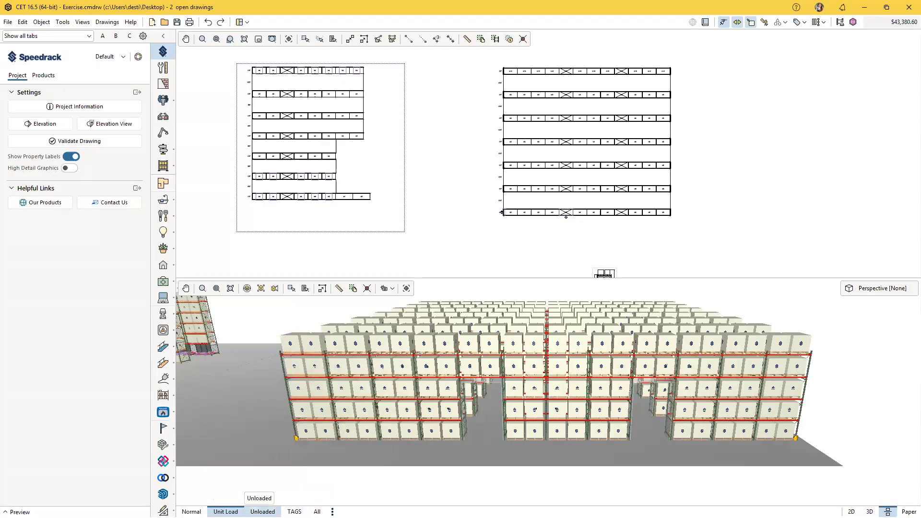
# Show the racks in Unloaded display mode, inspect the bare frames and beams in 3D, and return to Normal mode
pyautogui.click(263, 512)
pyautogui.moveTo(491, 460); pyautogui.dragTo(508, 483, button='middle')
pyautogui.moveTo(488, 419); pyautogui.dragTo(471, 477, button='right')
pyautogui.moveTo(491, 465); pyautogui.dragTo(453, 456, button='middle')
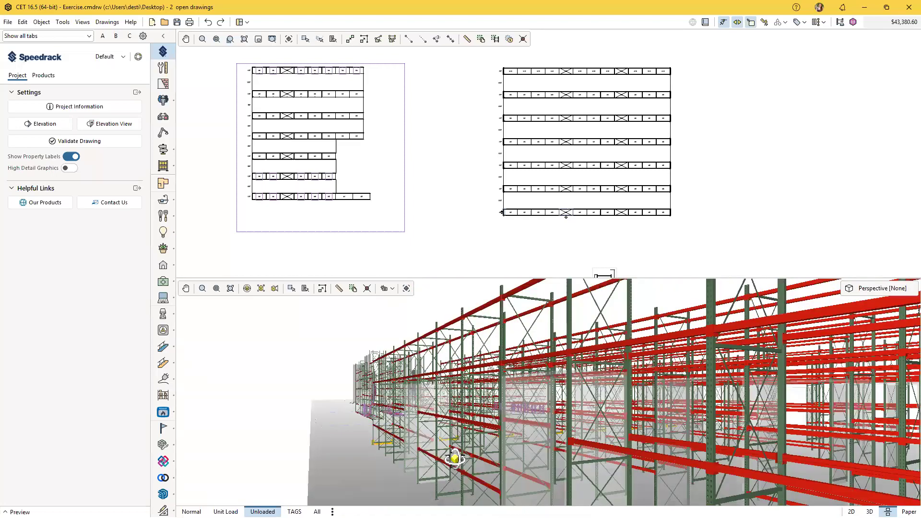
pyautogui.moveTo(546, 470); pyautogui.dragTo(490, 468, button='middle')
pyautogui.moveTo(491, 468); pyautogui.dragTo(436, 452, button='right')
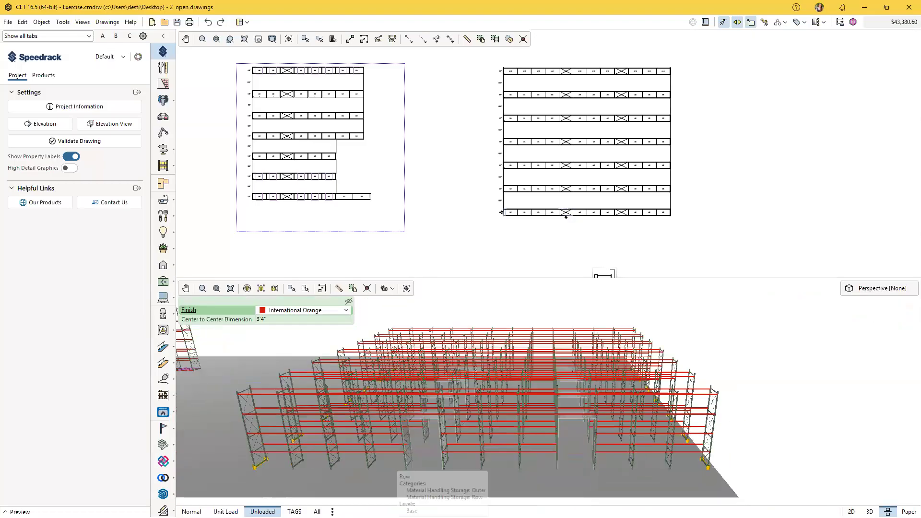
pyautogui.click(191, 511)
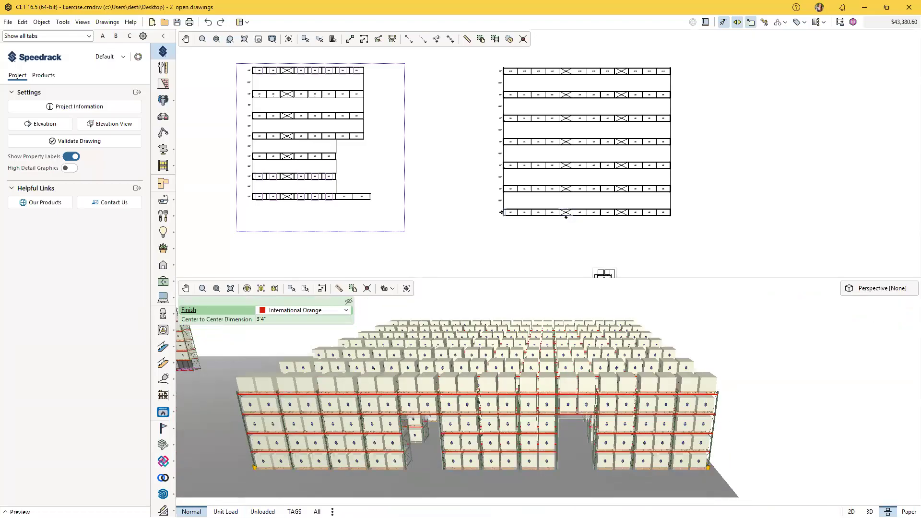
# Switch to the training PDF and review the view mode exercise and the Reusable Files page
pyautogui.hotkey('alt', 'Tab')
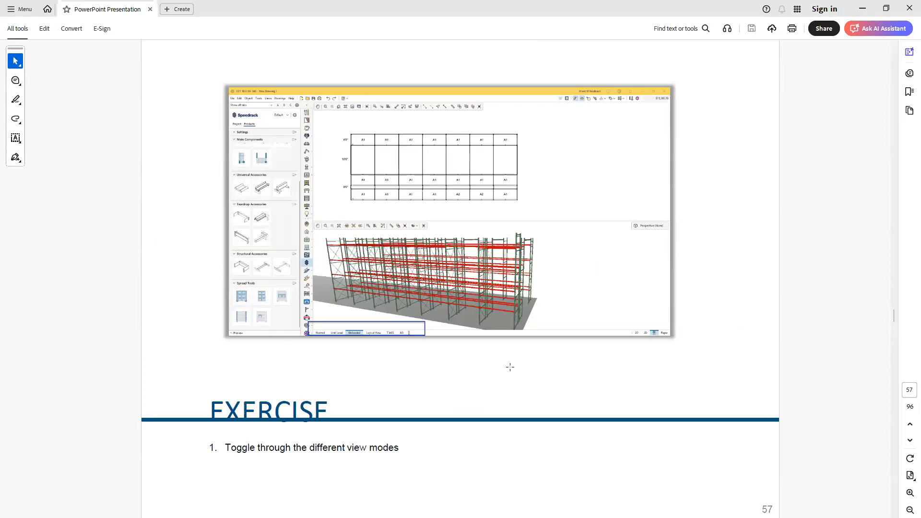
pyautogui.scroll(-1, 510, 367)
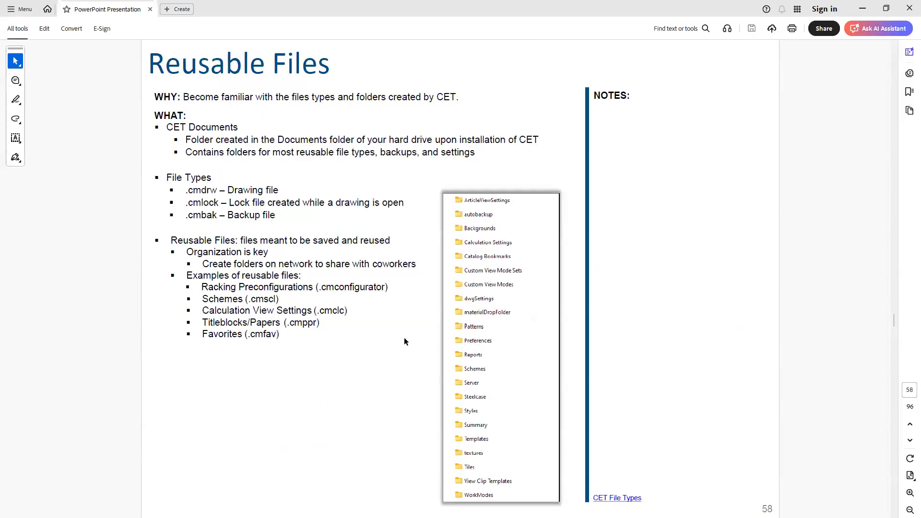
pyautogui.scroll(1, 404, 342)
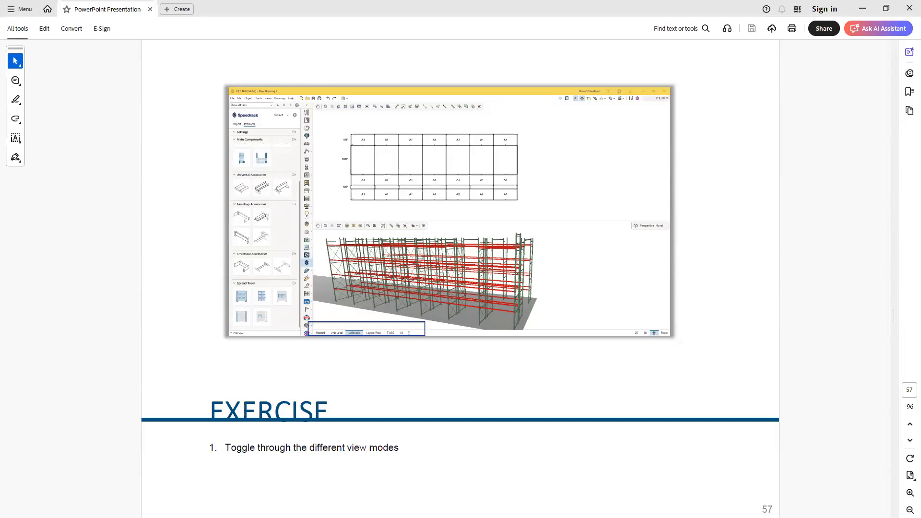
pyautogui.scroll(-2, 410, 235)
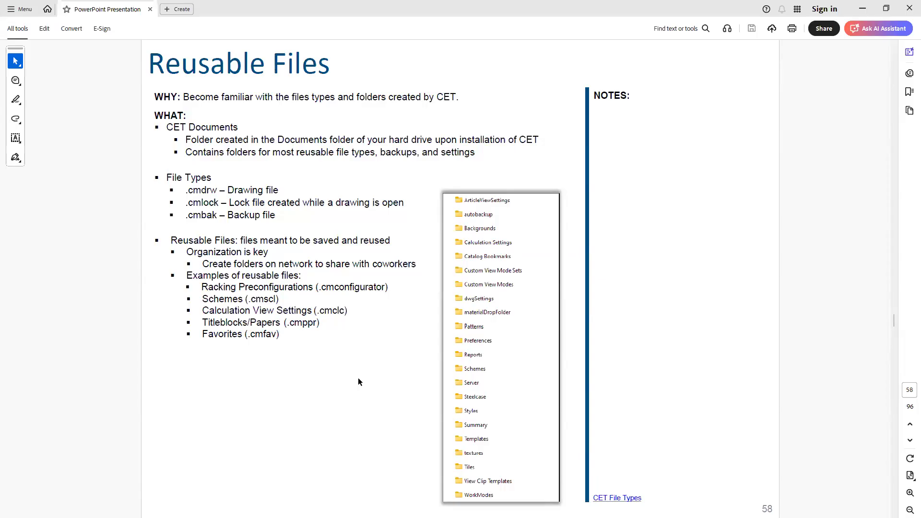
pyautogui.scroll(-1, 358, 378)
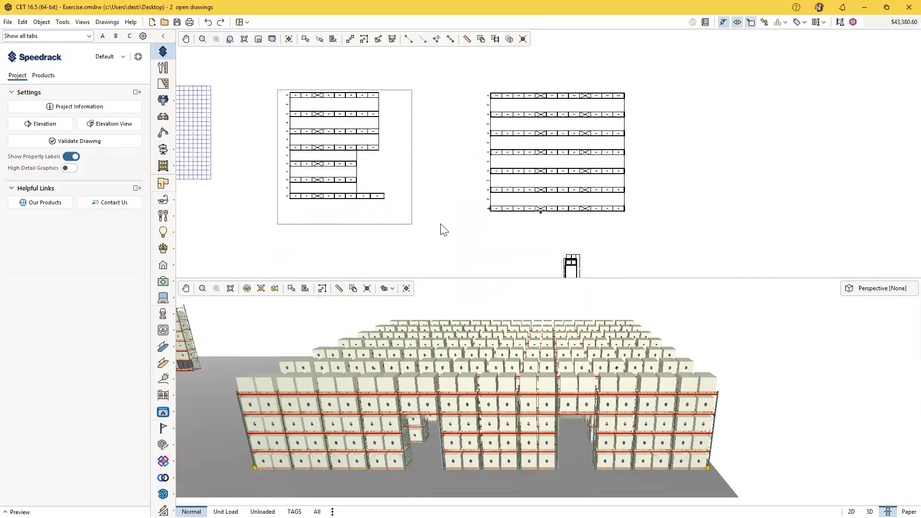
# Return to the CET drawing and examine the example area with the pallets, wall and pallet cart in 2D and 3D
pyautogui.scroll(4, 449, 228)
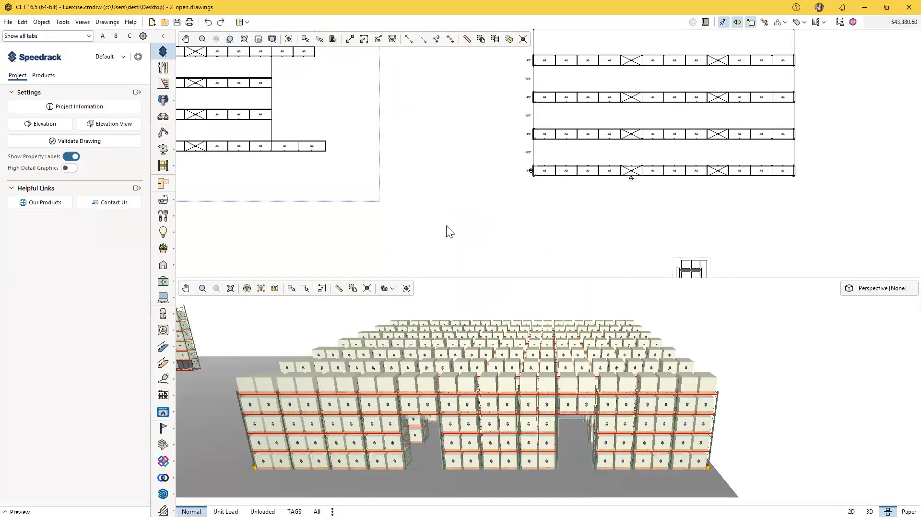
pyautogui.scroll(-1, 448, 229)
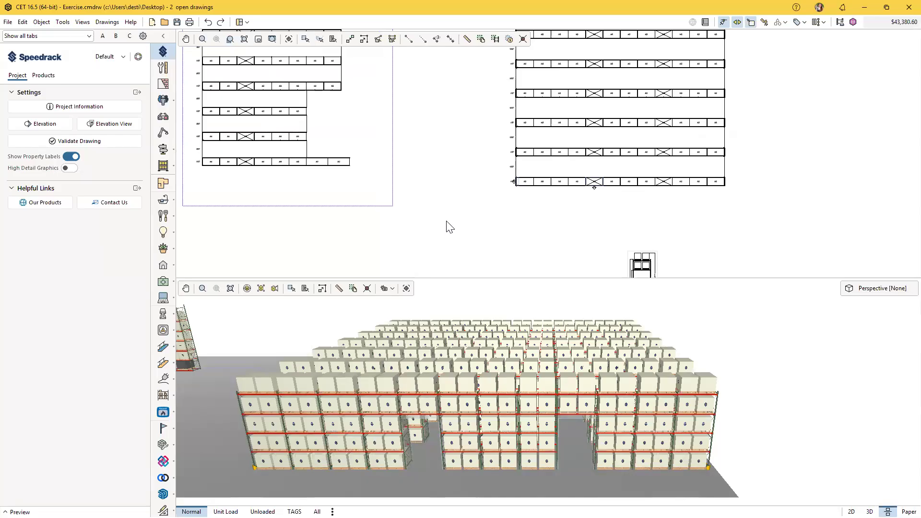
pyautogui.scroll(-3, 528, 400)
pyautogui.press('Left')
pyautogui.press('Left')
pyautogui.press('Left')
pyautogui.press('Left')
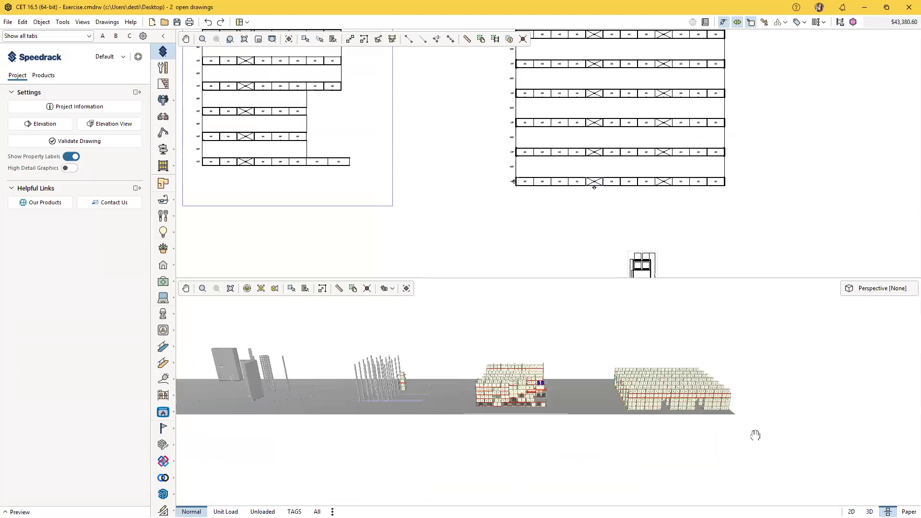
pyautogui.scroll(5, 428, 431)
pyautogui.scroll(-5, 424, 122)
pyautogui.moveTo(378, 154); pyautogui.dragTo(727, 159, button='middle')
pyautogui.scroll(5, 512, 119)
pyautogui.scroll(3, 545, 123)
pyautogui.moveTo(545, 123); pyautogui.dragTo(432, 169, button='middle')
pyautogui.scroll(-3, 456, 191)
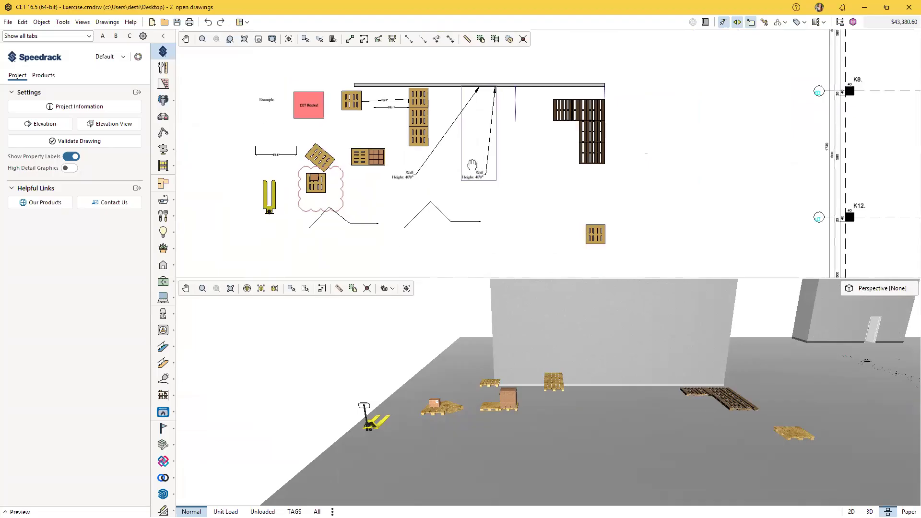
pyautogui.moveTo(504, 210); pyautogui.dragTo(475, 183, button='middle')
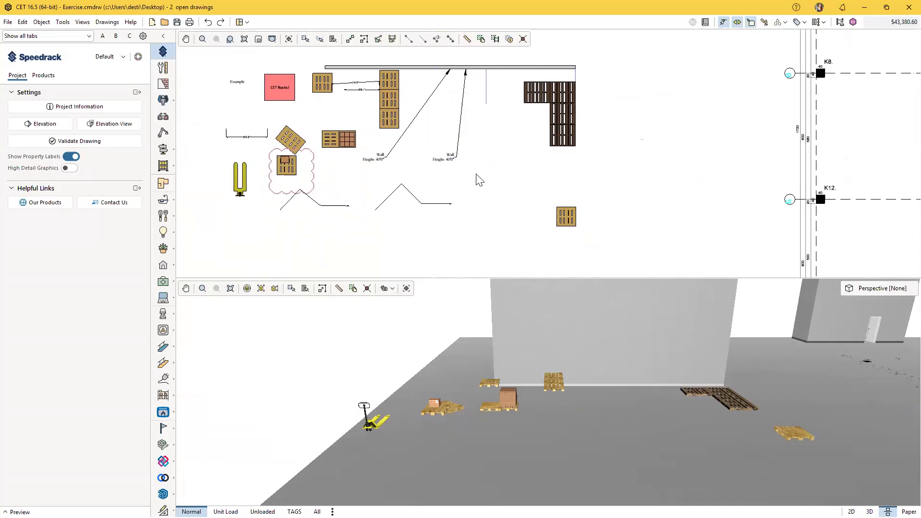
pyautogui.scroll(1, 633, 478)
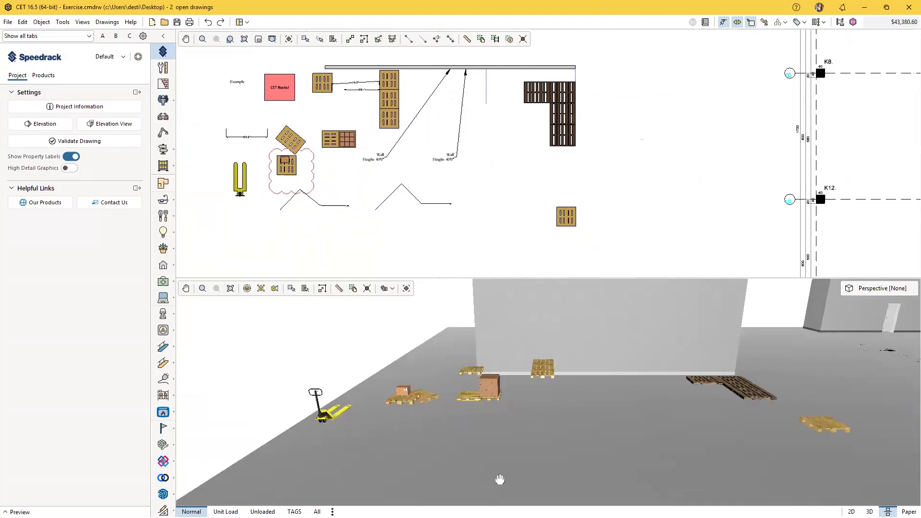
pyautogui.moveTo(500, 480); pyautogui.dragTo(500, 452, button='middle')
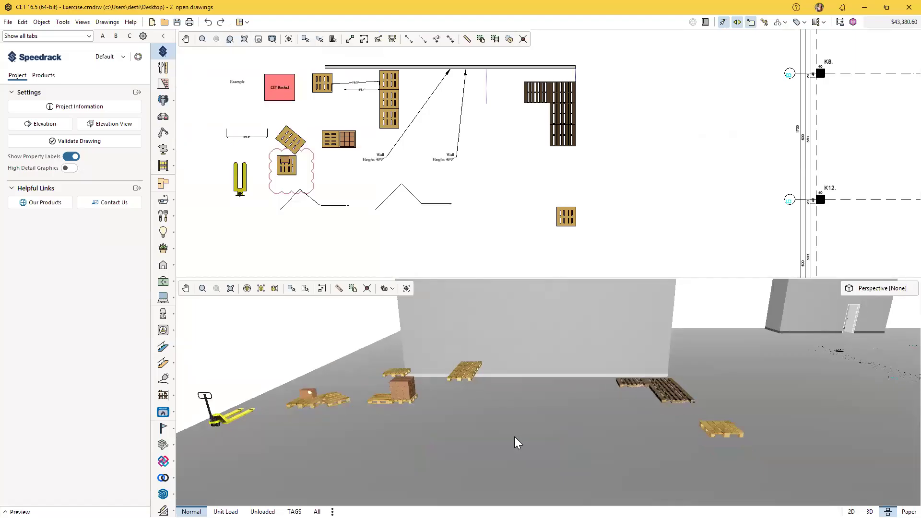
# Move the pallet cart so its forks sit under the pallet that carries the stacked boxes
pyautogui.click(245, 188)
pyautogui.scroll(2, 249, 188)
pyautogui.moveTo(323, 179); pyautogui.dragTo(391, 142)
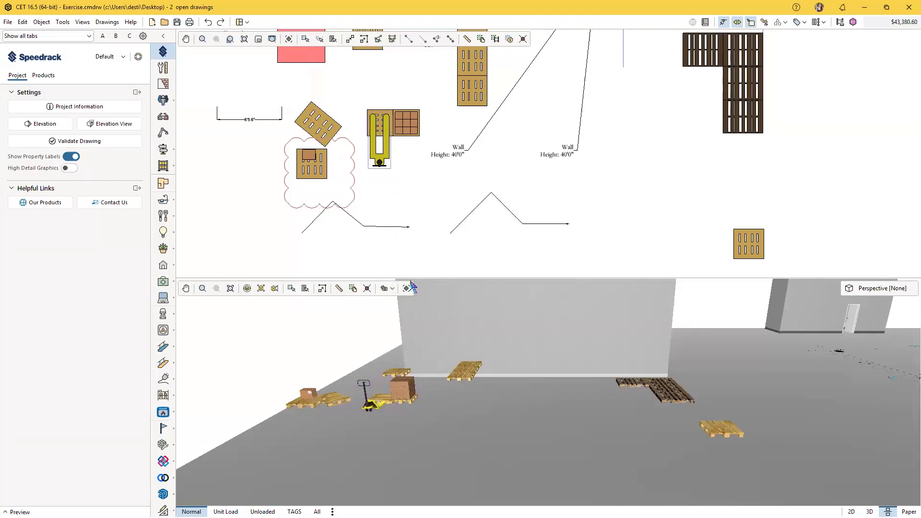
pyautogui.scroll(3, 391, 468)
pyautogui.scroll(-2, 393, 470)
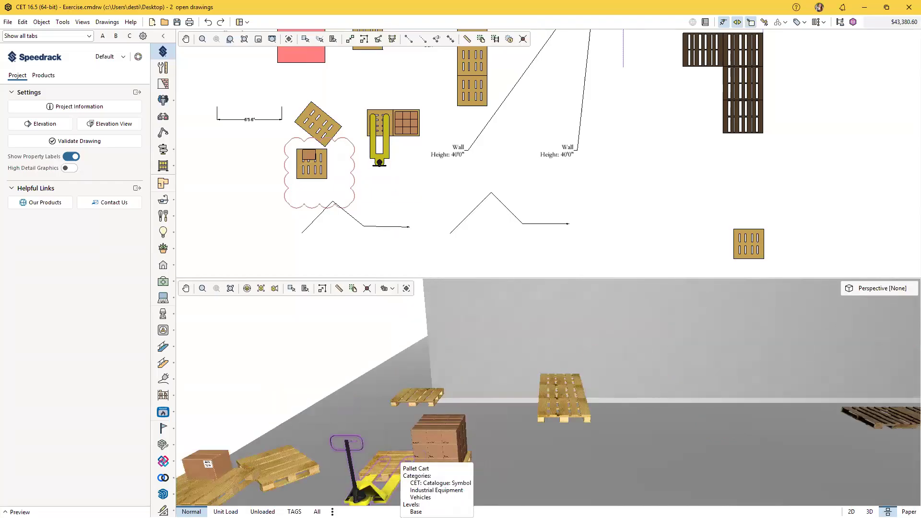
pyautogui.moveTo(501, 453); pyautogui.dragTo(461, 433, button='middle')
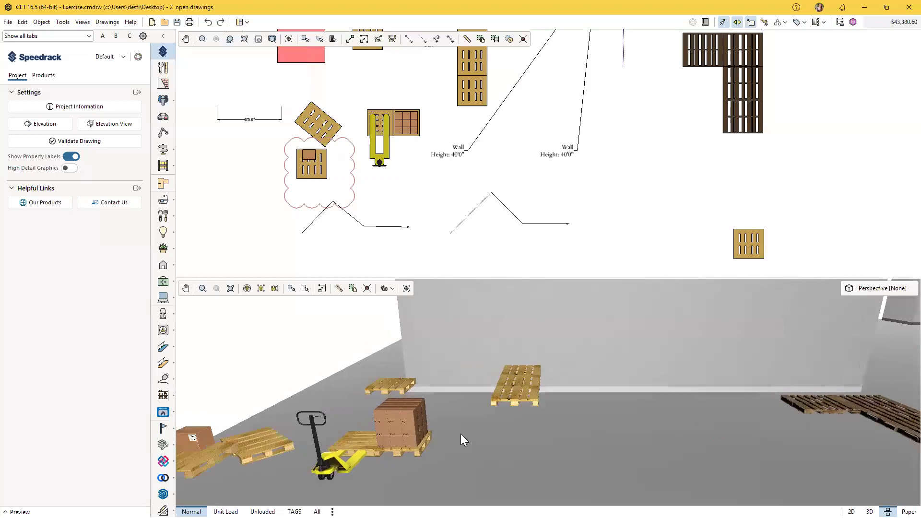
pyautogui.moveTo(379, 162); pyautogui.dragTo(406, 181)
pyautogui.click(402, 210)
pyautogui.click(438, 225)
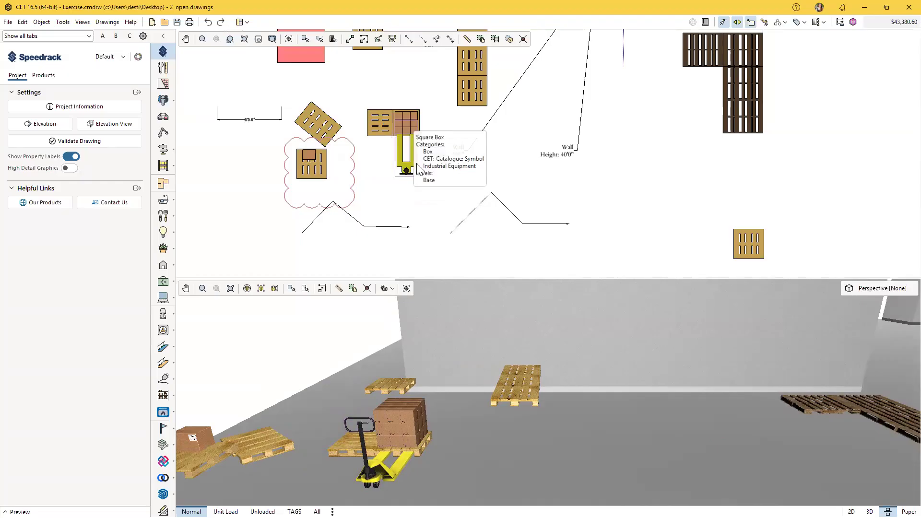
# Select the two adjoining pallets, boxes and pallet cart, and start saving them as a favorite in the CET Documents Favorites folder
pyautogui.scroll(3, 422, 194)
pyautogui.moveTo(451, 89); pyautogui.dragTo(355, 217)
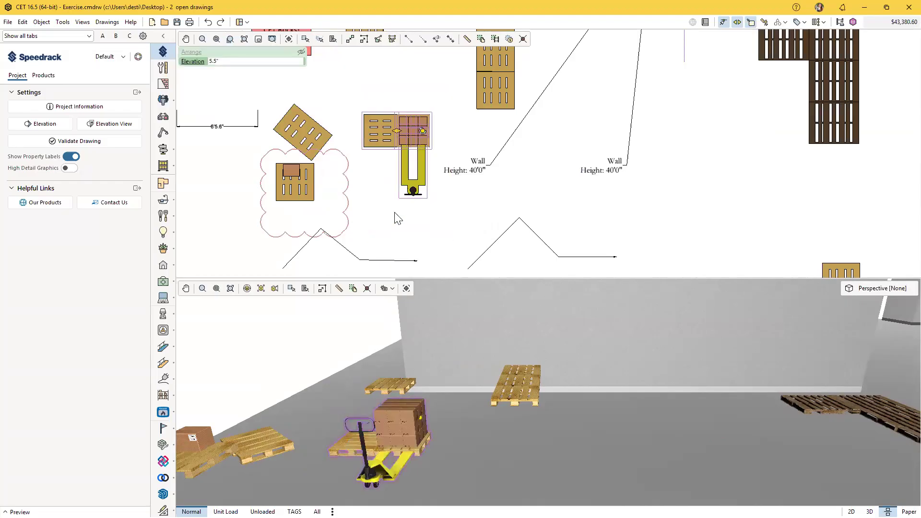
pyautogui.rightClick(385, 126)
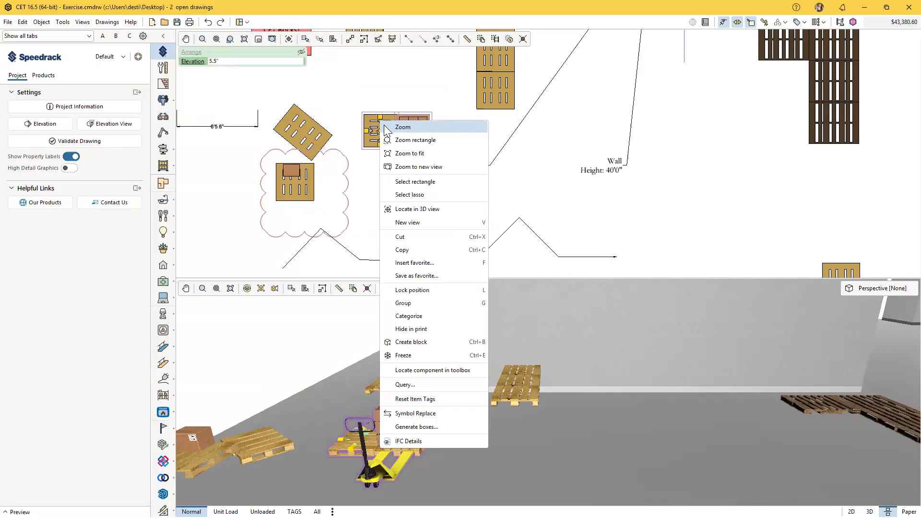
pyautogui.click(419, 277)
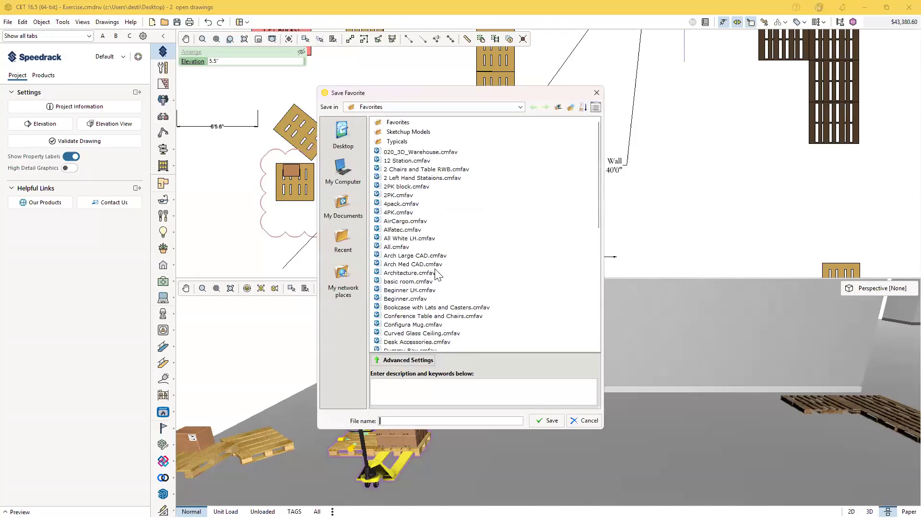
pyautogui.click(521, 108)
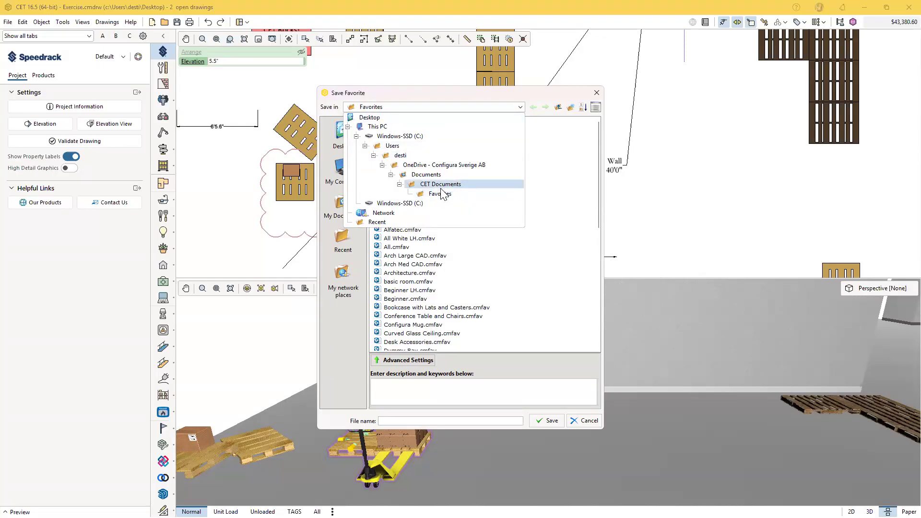
pyautogui.click(432, 174)
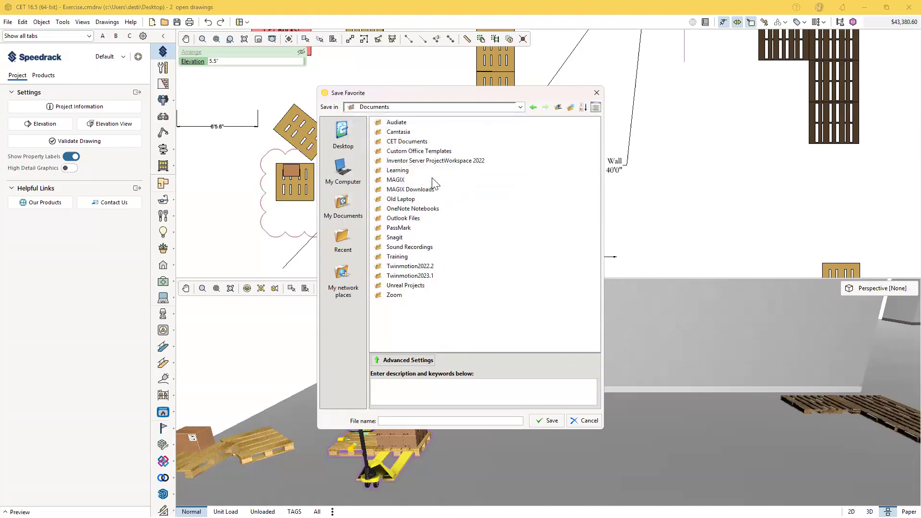
pyautogui.doubleClick(404, 142)
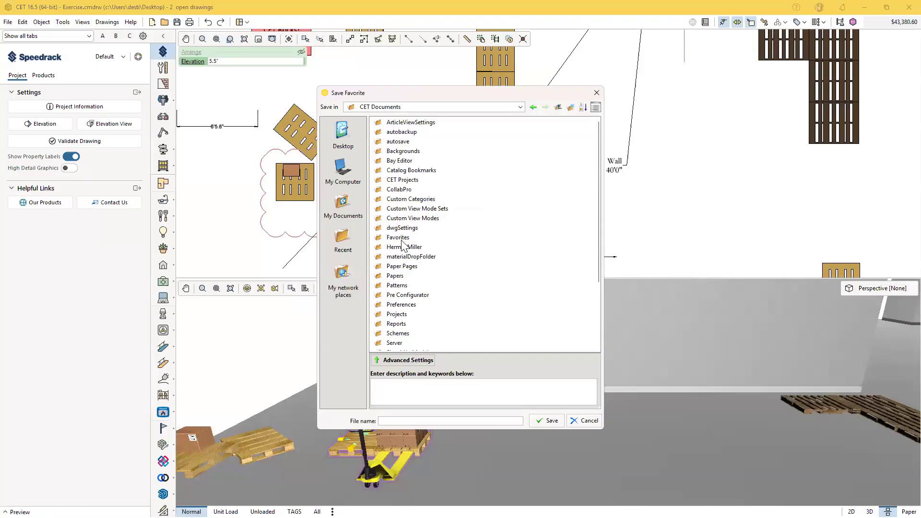
pyautogui.doubleClick(399, 238)
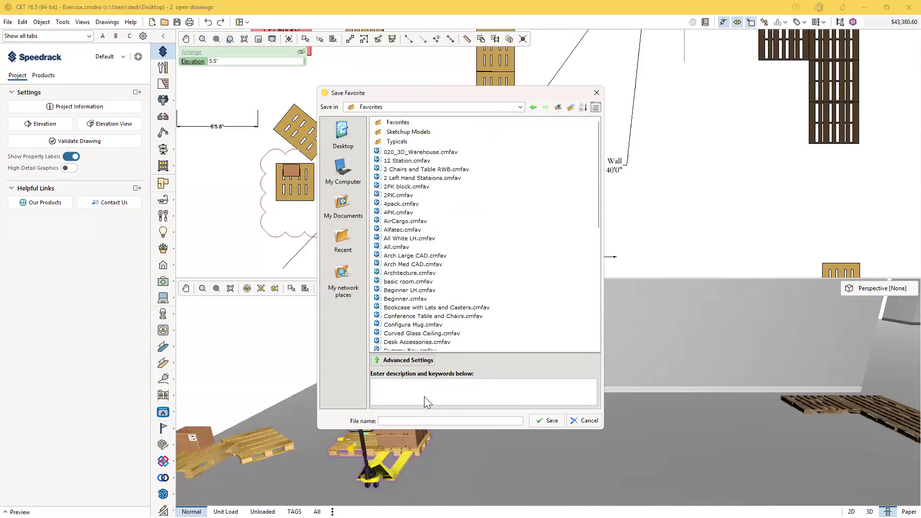
# Name the favorite Pallets, save it without a description, and clear the selection
pyautogui.click(441, 420)
pyautogui.write('Pallets a')
pyautogui.press('BackSpace')
pyautogui.write('with boxe')
pyautogui.press('BackSpace')
pyautogui.press('BackSpace')
pyautogui.press('BackSpace')
pyautogui.press('BackSpace')
pyautogui.press('BackSpace')
pyautogui.press('BackSpace')
pyautogui.press('BackSpace')
pyautogui.press('BackSpace')
pyautogui.press('BackSpace')
pyautogui.click(494, 395)
pyautogui.click(548, 421)
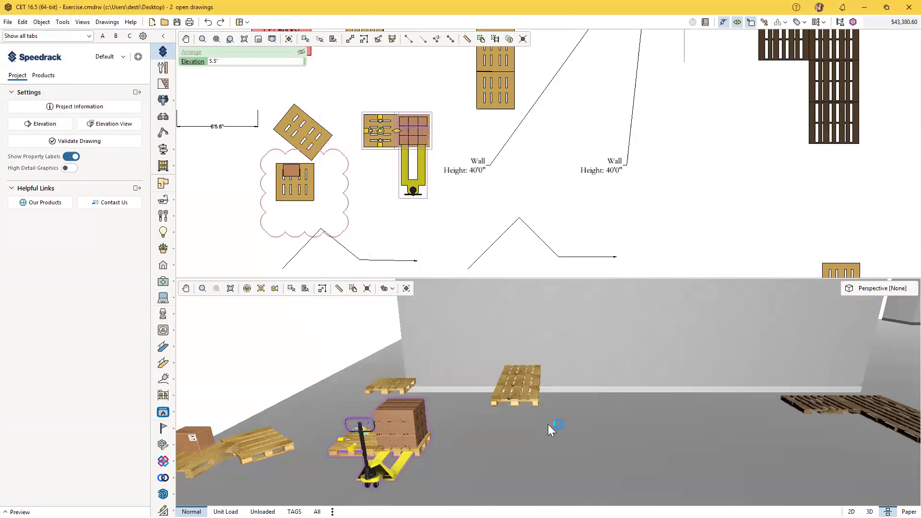
pyautogui.click(465, 448)
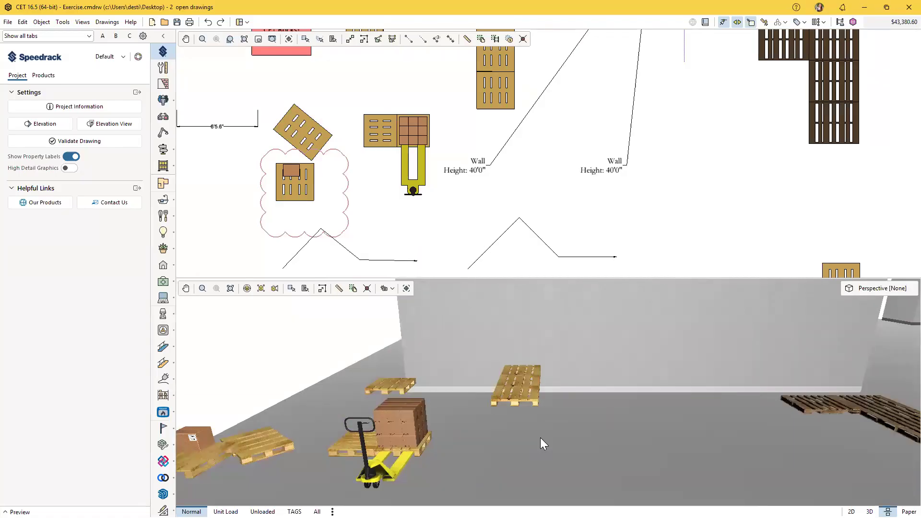
# Insert the saved favorite Pallets.cmfav from the Favorites folder of CET Documents
pyautogui.hotkey('ctrl', 'f')
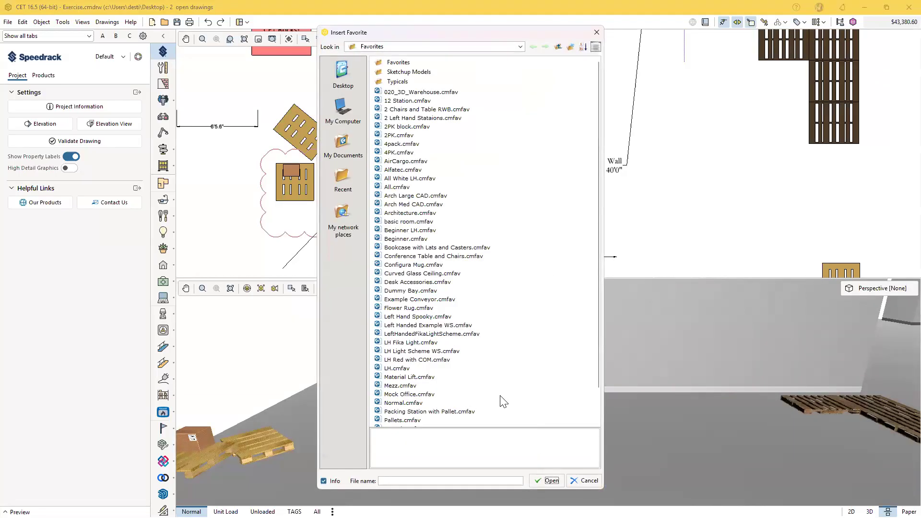
pyautogui.click(520, 46)
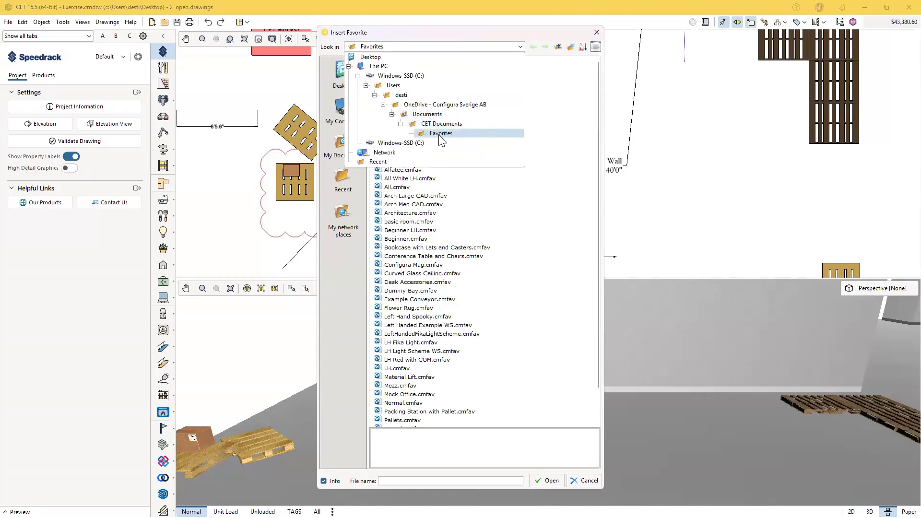
pyautogui.click(439, 134)
pyautogui.scroll(-1, 442, 242)
pyautogui.click(405, 396)
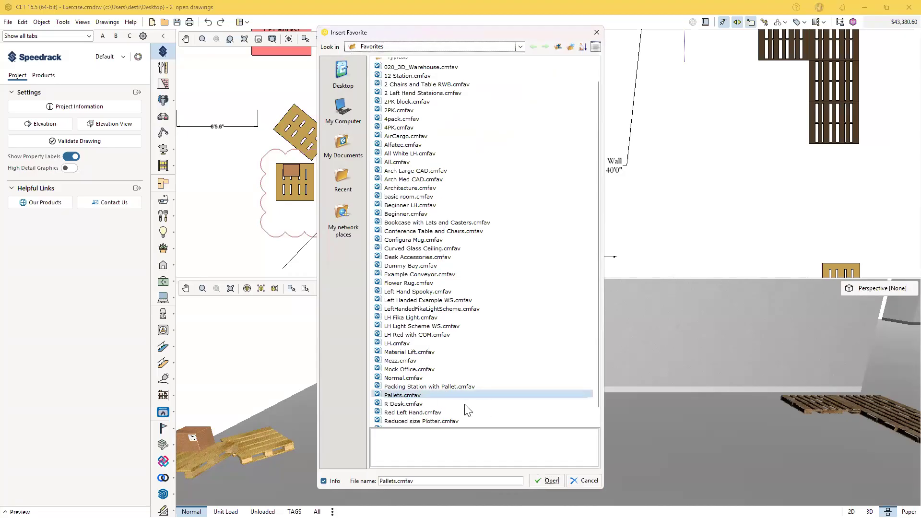
pyautogui.click(550, 481)
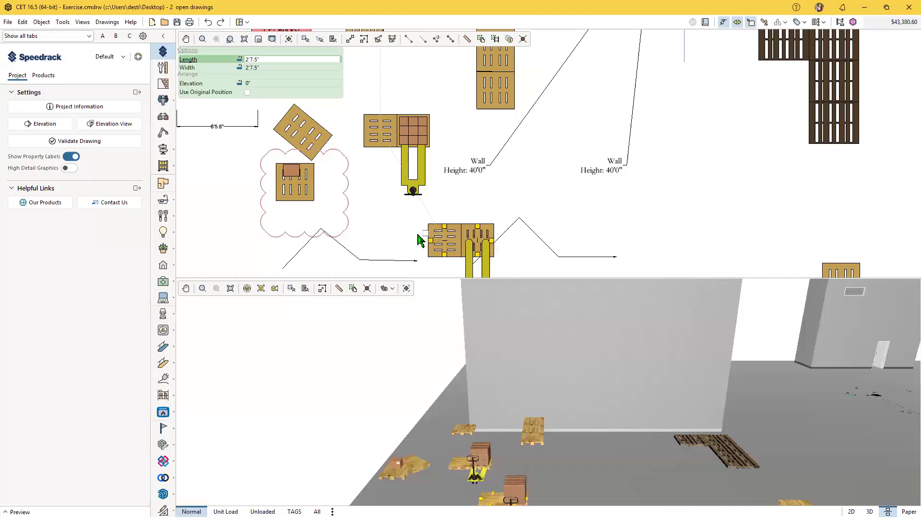
# Place one copy of the pallet and cart favorite in the open area beside the horizontal dimension line, and finish inserting
pyautogui.scroll(-4, 423, 230)
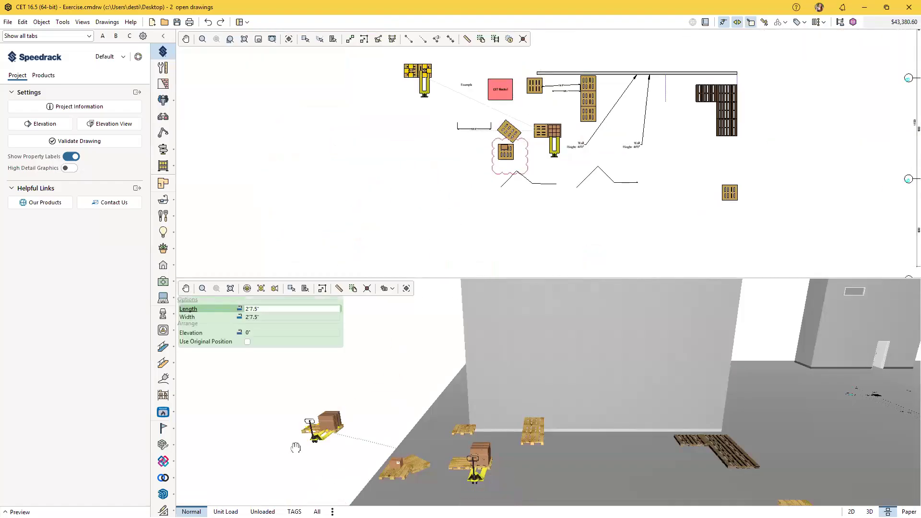
pyautogui.moveTo(277, 459); pyautogui.dragTo(415, 477, button='middle')
pyautogui.click(436, 438)
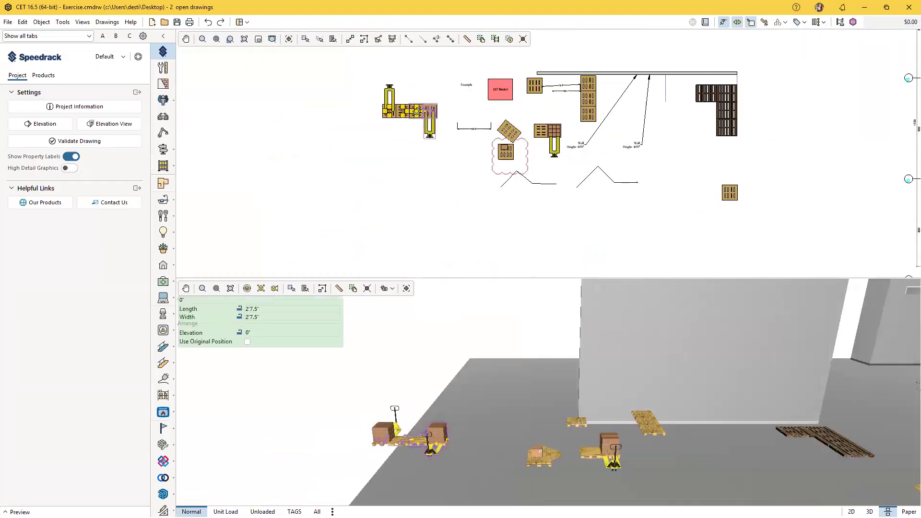
pyautogui.scroll(3, 442, 461)
pyautogui.click(522, 471)
pyautogui.moveTo(522, 471); pyautogui.dragTo(519, 476)
pyautogui.scroll(-2, 506, 436)
pyautogui.scroll(3, 506, 436)
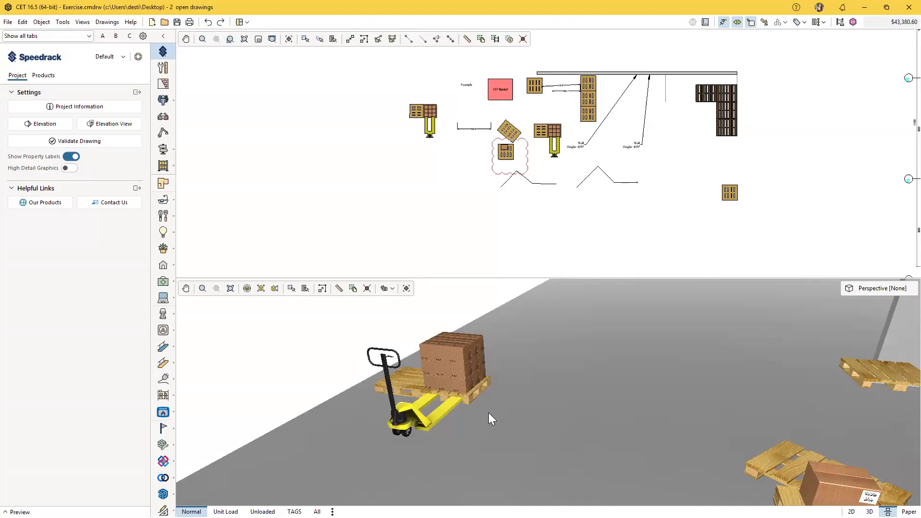
# Insert the favorite 020_3D_Warehouse.cmfav and place the building shell in the open area beside the practice pallets
pyautogui.scroll(-2, 573, 389)
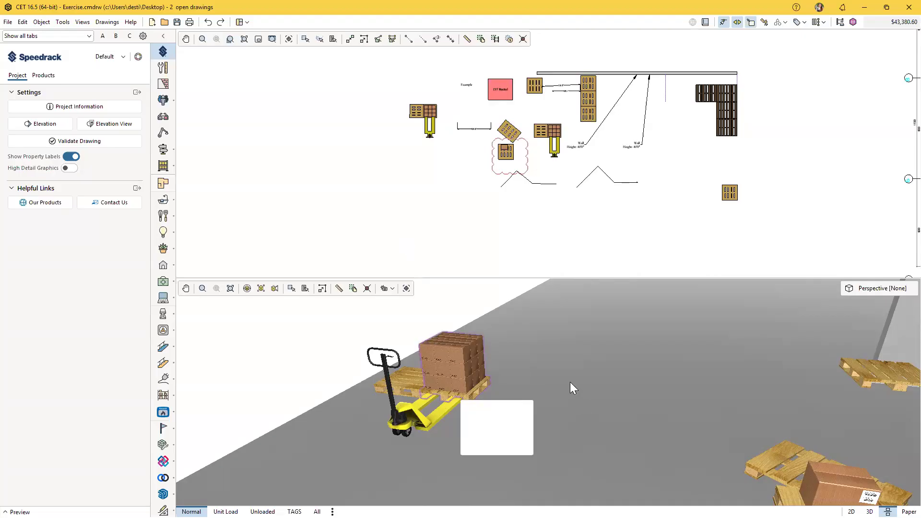
pyautogui.moveTo(578, 386); pyautogui.dragTo(555, 401, button='middle')
pyautogui.hotkey('ctrl', 'i')
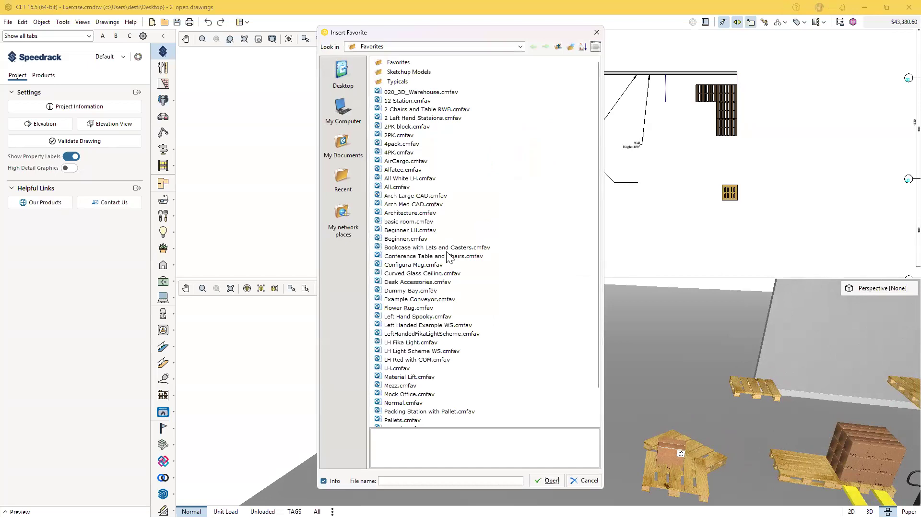
pyautogui.click(434, 94)
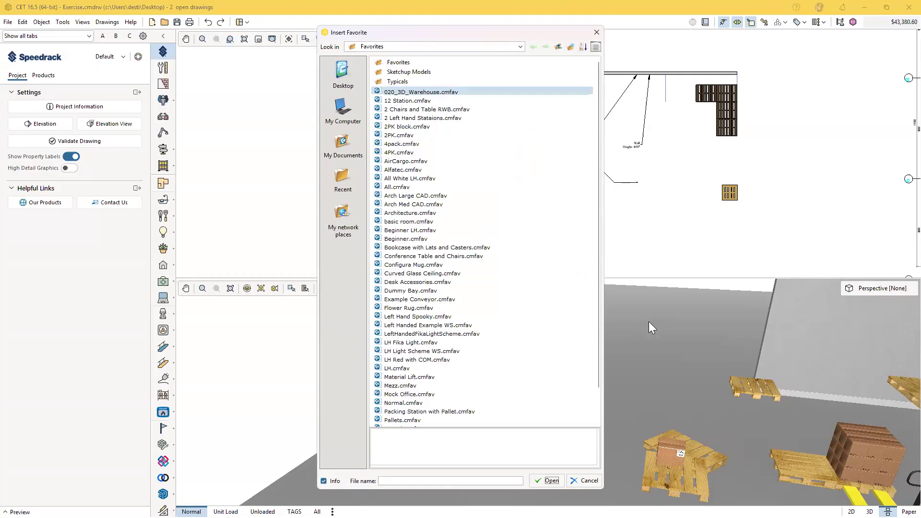
pyautogui.press('Return')
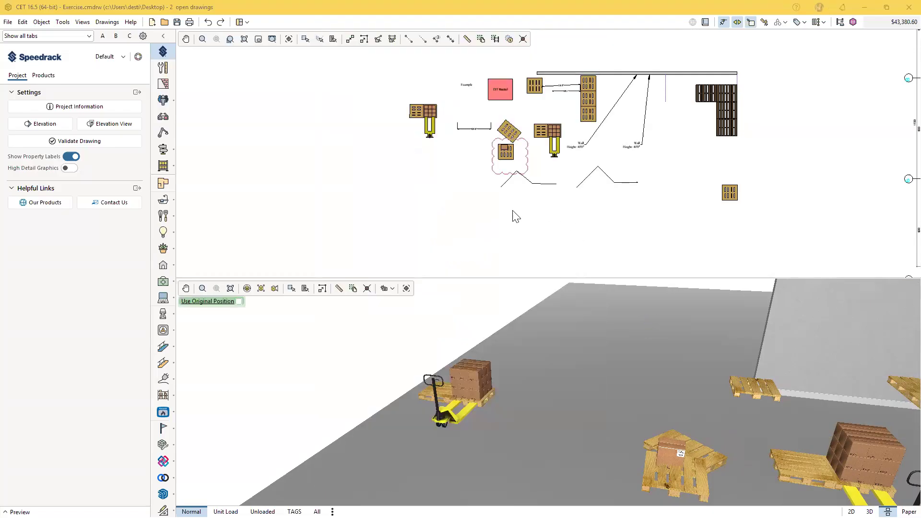
pyautogui.scroll(-5, 518, 211)
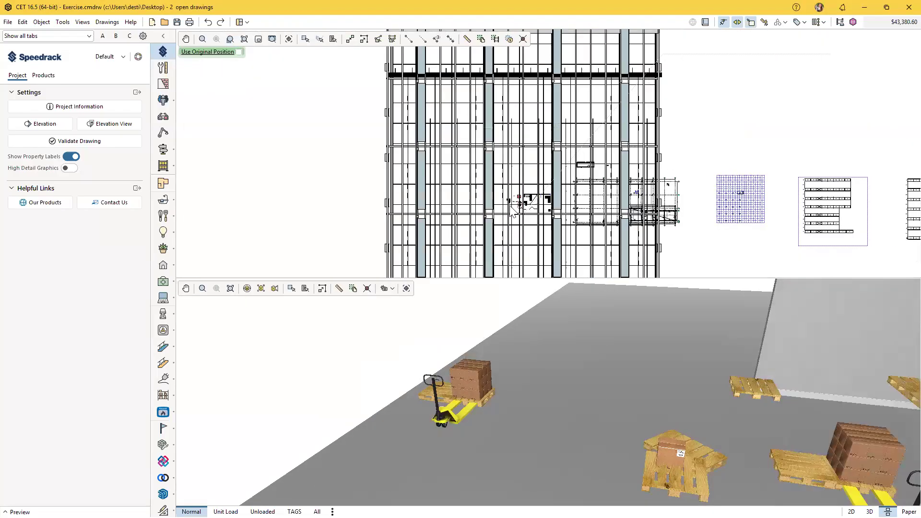
pyautogui.click(435, 204)
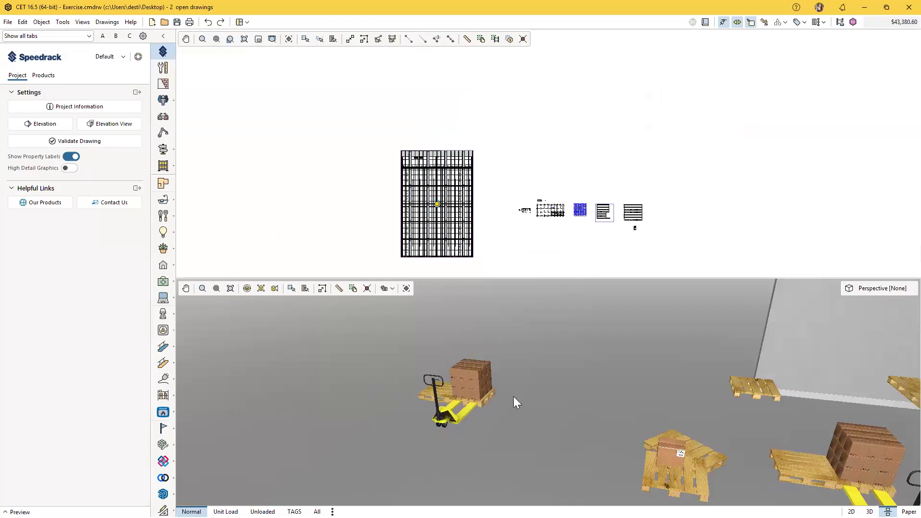
# Examine the inserted warehouse from outside and inside in 3D, including its columns and roof structure, and review its place in plan
pyautogui.scroll(-5, 558, 391)
pyautogui.scroll(-5, 558, 391)
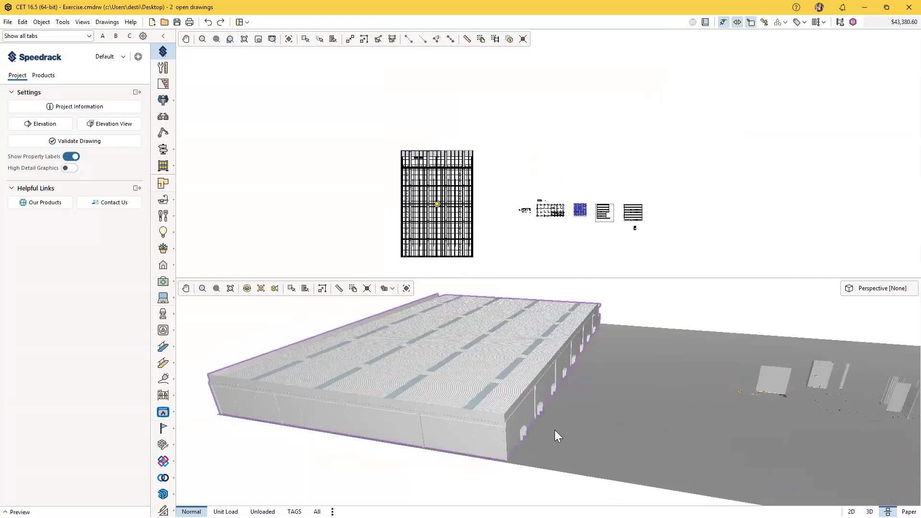
pyautogui.scroll(15, 468, 423)
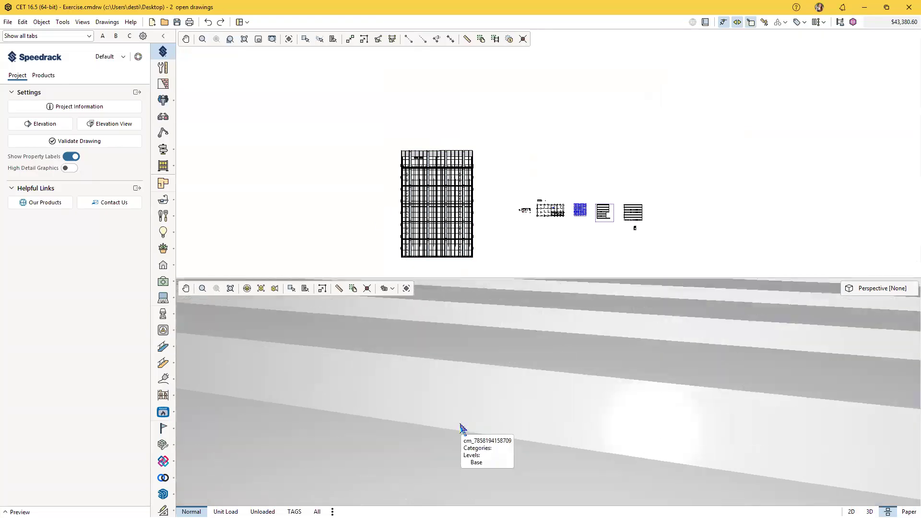
pyautogui.moveTo(579, 416)
pyautogui.mouseDown()
pyautogui.moveTo(494, 411)
pyautogui.moveTo(417, 422)
pyautogui.moveTo(440, 414)
pyautogui.moveTo(588, 419)
pyautogui.moveTo(586, 411)
pyautogui.mouseUp()
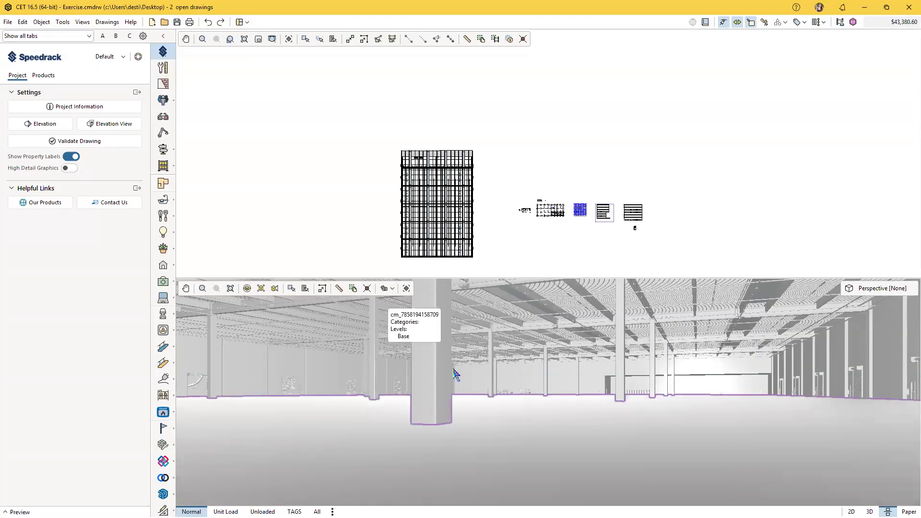
pyautogui.scroll(5, 457, 372)
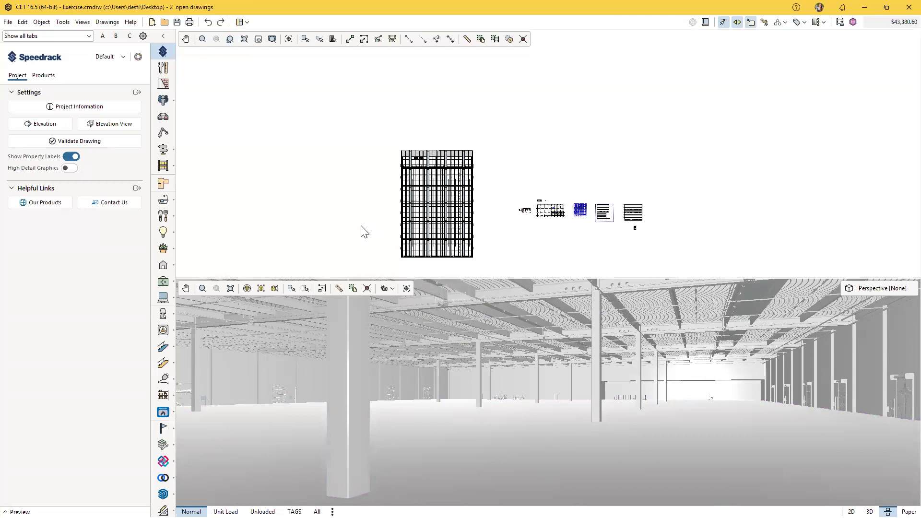
pyautogui.scroll(7, 530, 235)
pyautogui.moveTo(552, 172); pyautogui.dragTo(586, 251, button='middle')
pyautogui.scroll(5, 456, 145)
pyautogui.click(508, 84)
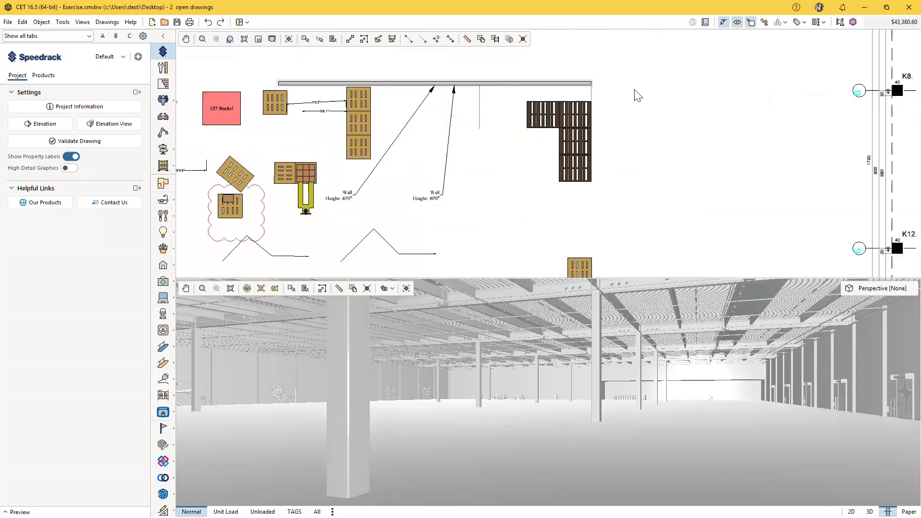
pyautogui.click(644, 120)
pyautogui.scroll(-9, 520, 196)
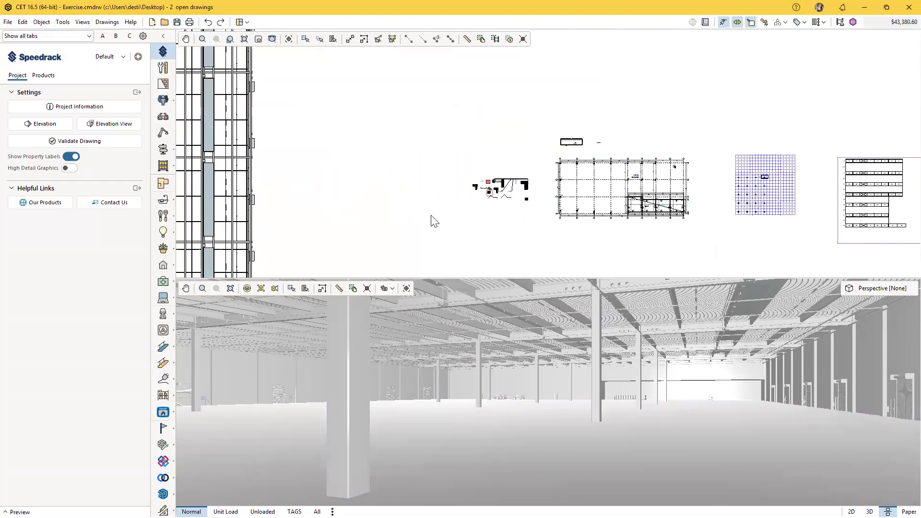
# Insert the favorite Mezz.cmfav, place one mezzanine on the open floor between the warehouse and the pallets, and finish inserting
pyautogui.scroll(2, 466, 223)
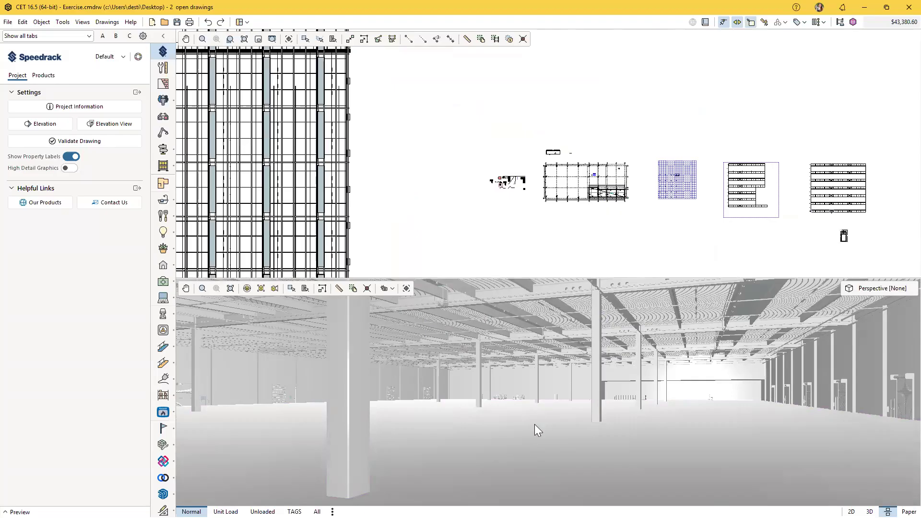
pyautogui.scroll(5, 535, 424)
pyautogui.scroll(-5, 536, 426)
pyautogui.scroll(1, 624, 408)
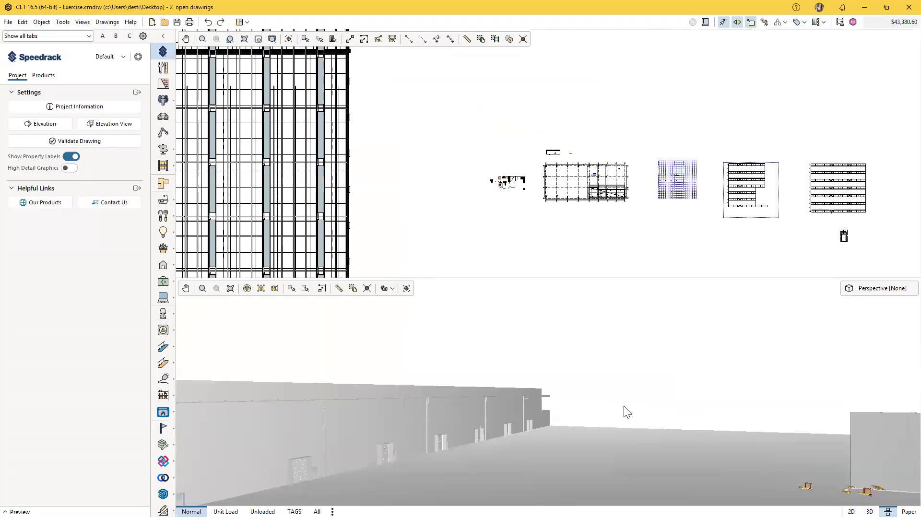
pyautogui.hotkey('ctrl', 'i')
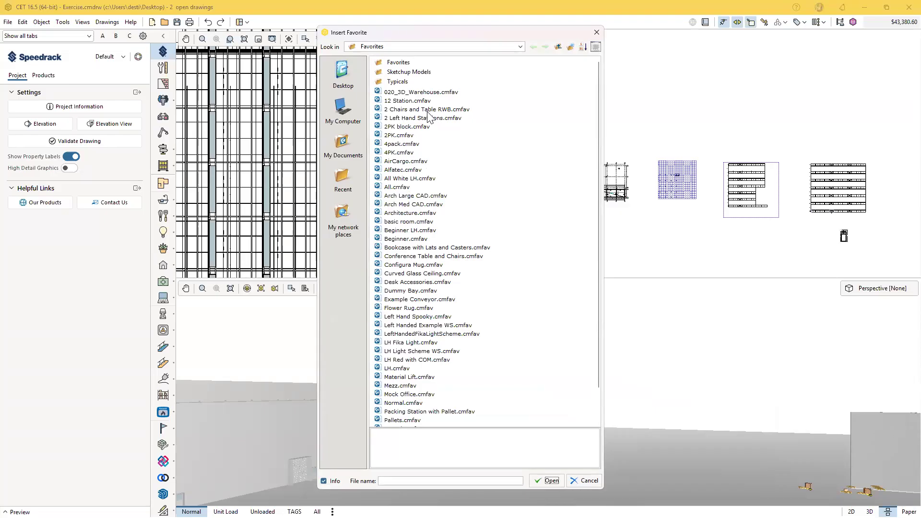
pyautogui.scroll(-2, 430, 118)
pyautogui.scroll(-2, 429, 118)
pyautogui.click(401, 310)
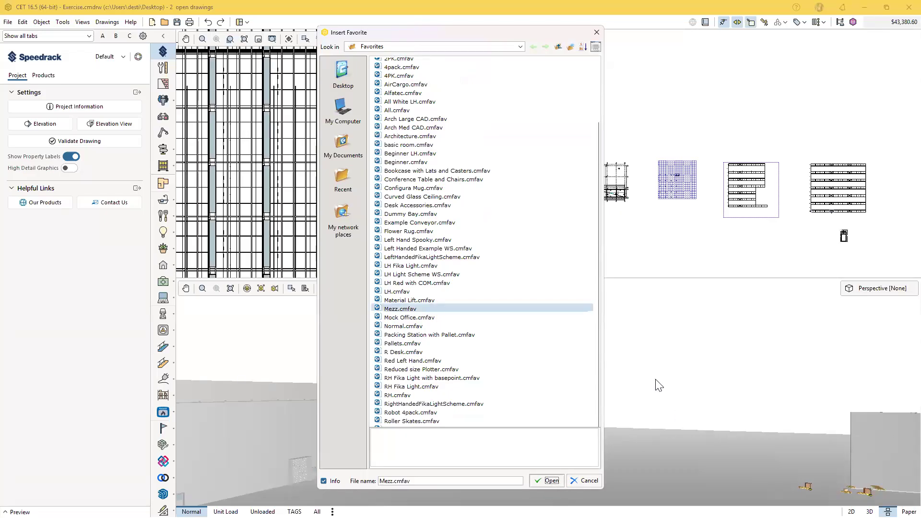
pyautogui.press('Return')
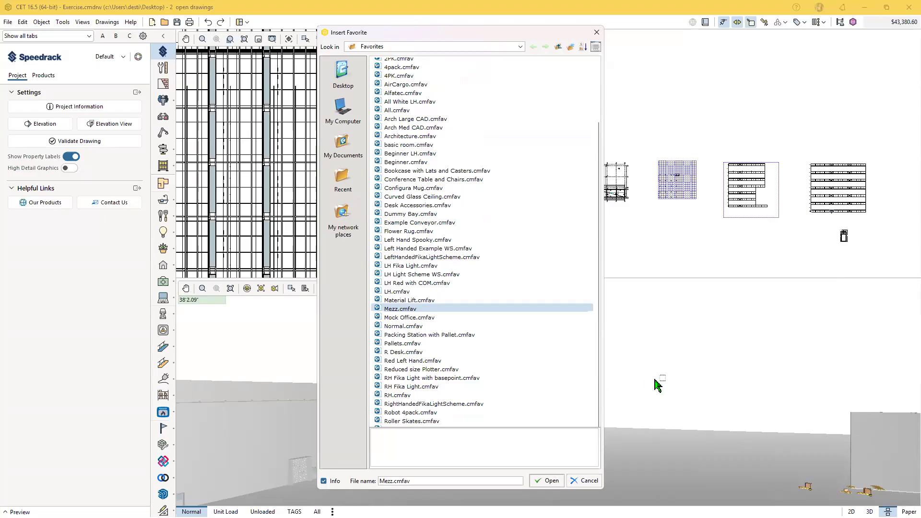
pyautogui.click(620, 455)
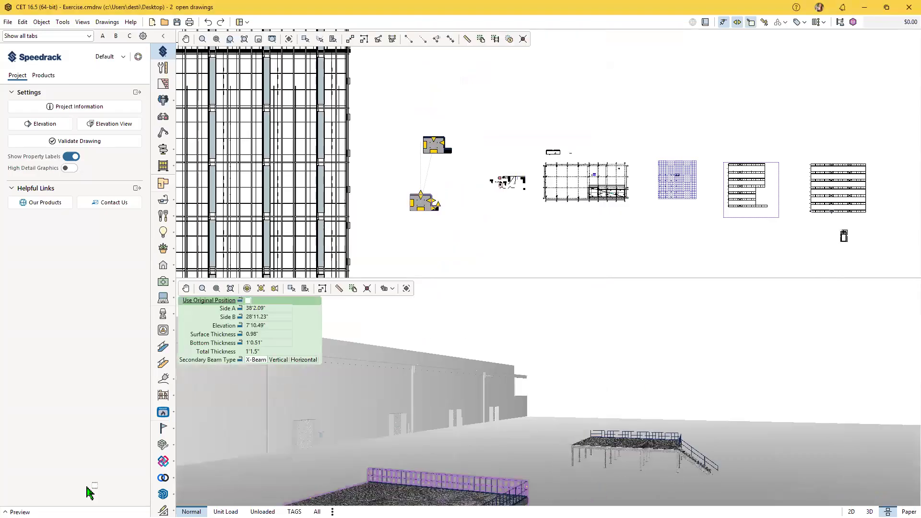
pyautogui.scroll(5, 512, 485)
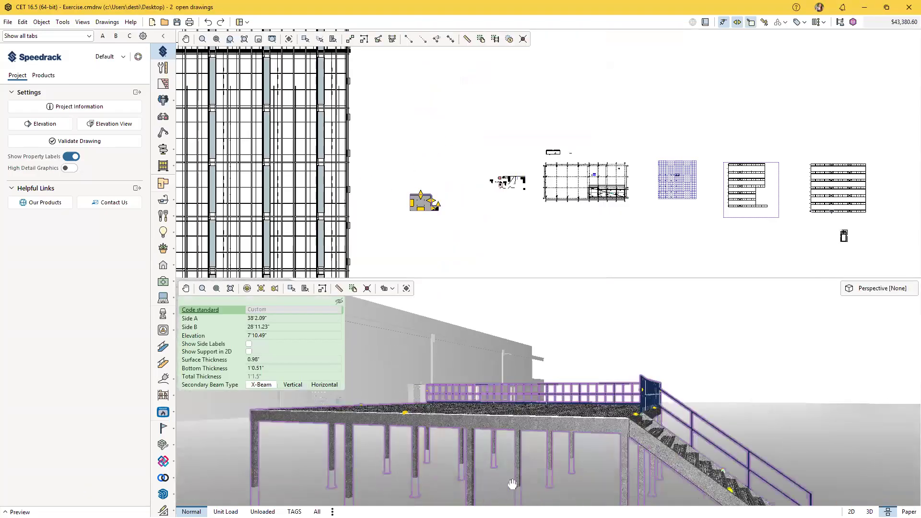
# Examine the placed mezzanine and the loaded pallet rack blocks across the site in the 3D view
pyautogui.scroll(-2, 535, 483)
pyautogui.moveTo(563, 470); pyautogui.dragTo(518, 467)
pyautogui.scroll(5, 585, 434)
pyautogui.scroll(-2, 550, 453)
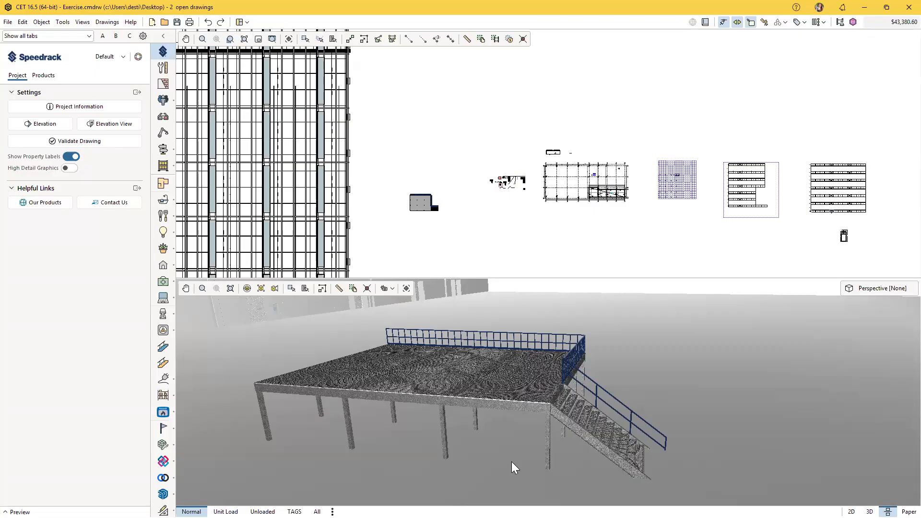
pyautogui.scroll(-5, 512, 416)
pyautogui.moveTo(541, 405); pyautogui.dragTo(448, 407, button='middle')
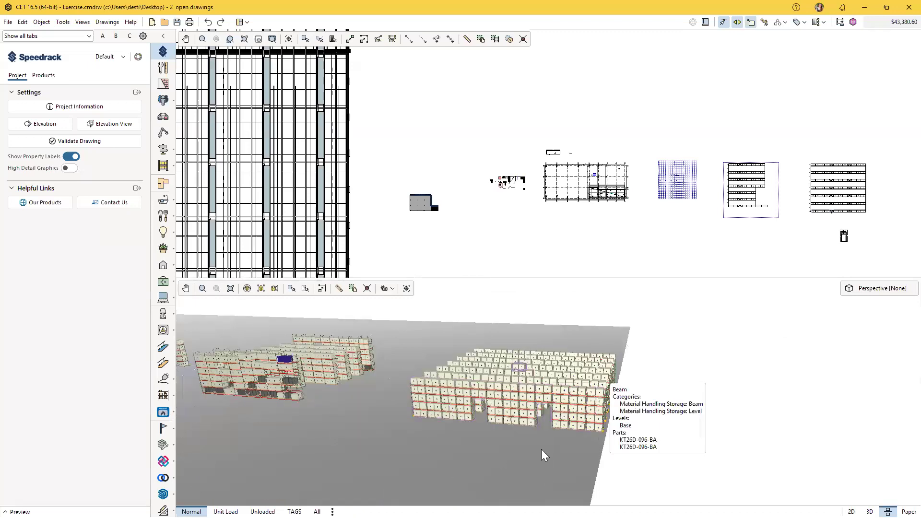
pyautogui.scroll(3, 561, 422)
pyautogui.scroll(-2, 445, 472)
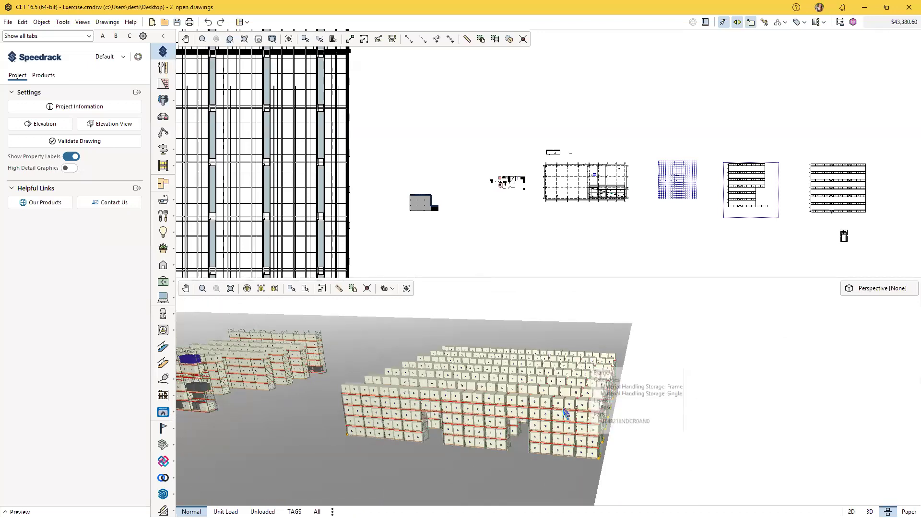
pyautogui.scroll(-3, 538, 469)
pyautogui.moveTo(383, 447); pyautogui.dragTo(458, 444, button='middle')
pyautogui.scroll(2, 663, 468)
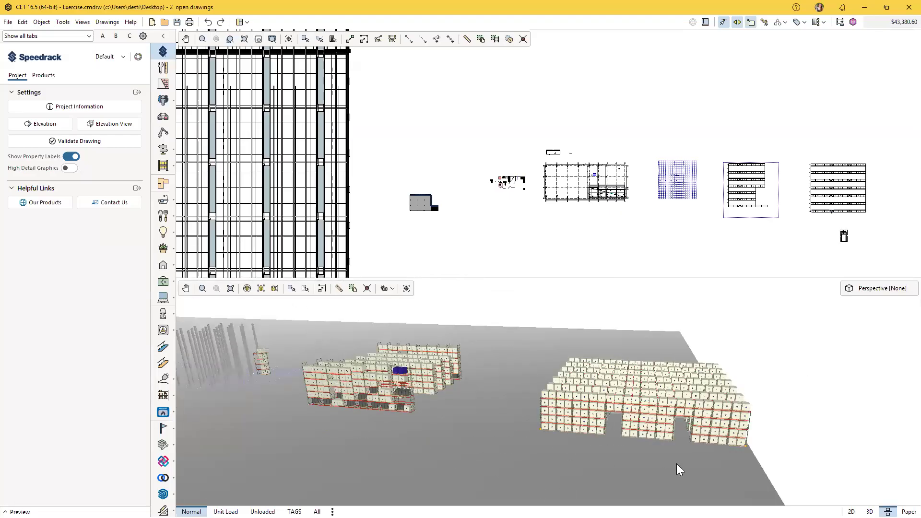
pyautogui.moveTo(677, 464); pyautogui.dragTo(571, 477, button='middle')
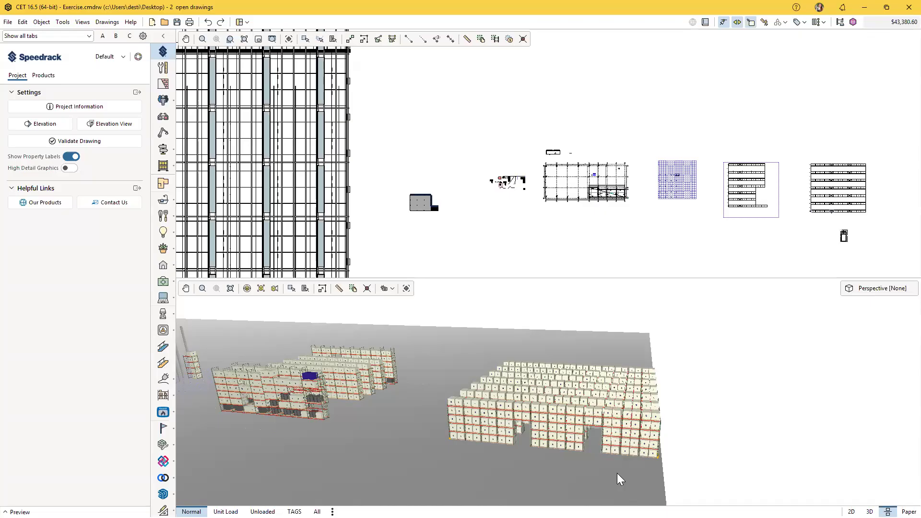
pyautogui.scroll(-2, 617, 473)
pyautogui.moveTo(498, 468); pyautogui.dragTo(851, 462, button='middle')
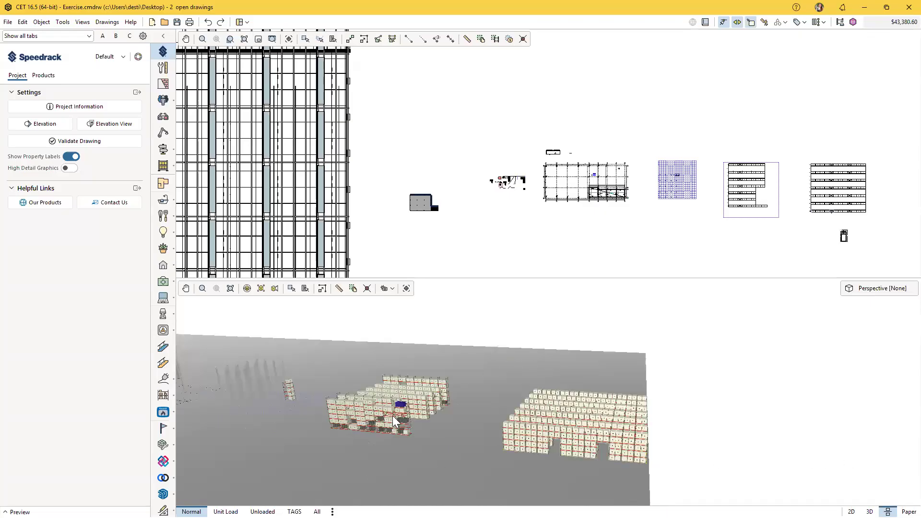
# Examine the mezzanine's railing and stairs up close in 3D, and the two pallet rack row layouts in plan
pyautogui.scroll(5, 333, 383)
pyautogui.scroll(5, 429, 204)
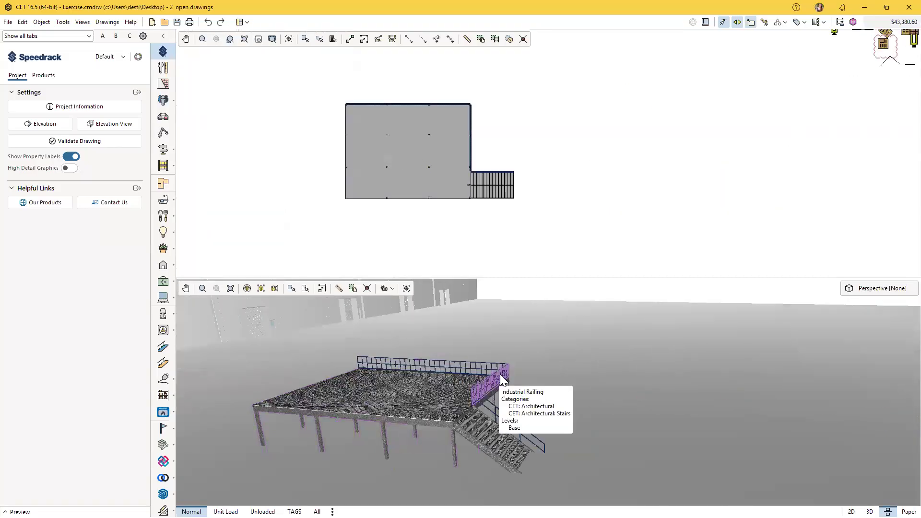
pyautogui.scroll(2, 513, 418)
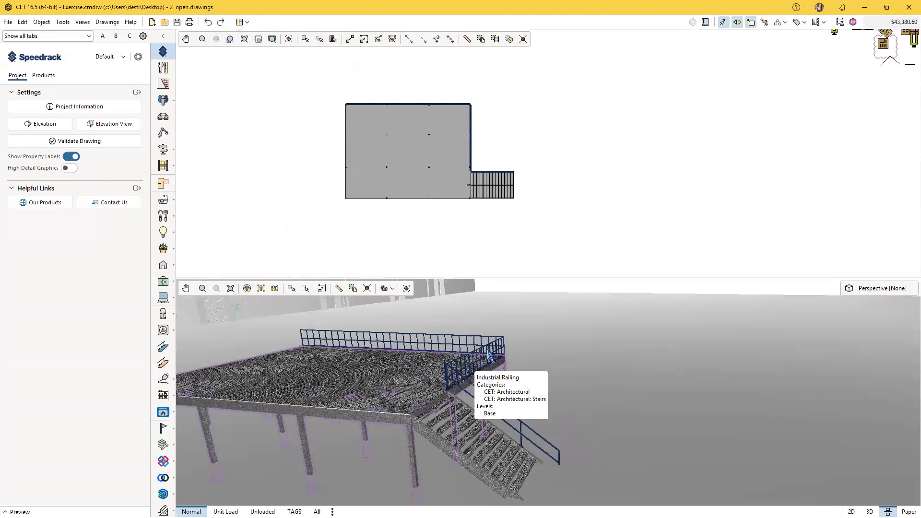
pyautogui.scroll(-3, 543, 370)
pyautogui.scroll(4, 584, 369)
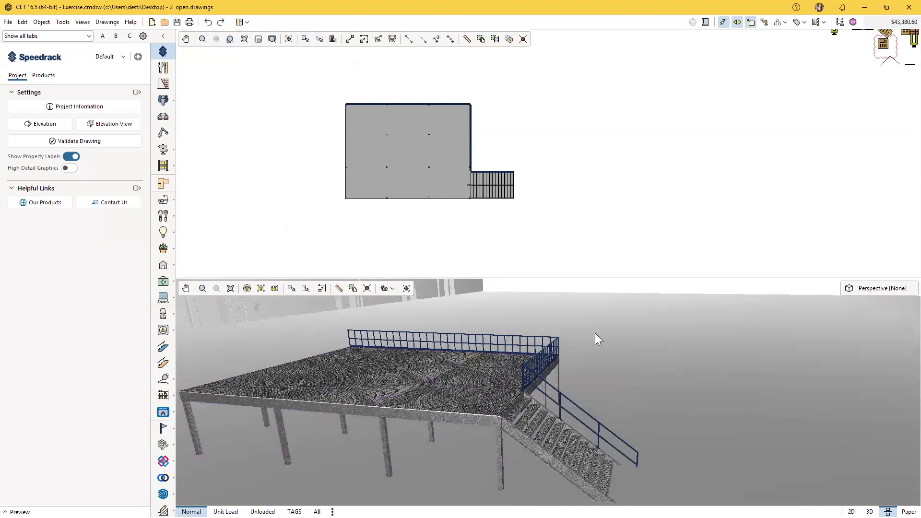
pyautogui.click(585, 412)
pyautogui.click(623, 375)
pyautogui.scroll(-5, 645, 154)
pyautogui.moveTo(782, 148); pyautogui.dragTo(339, 137, button='middle')
pyautogui.moveTo(638, 154); pyautogui.dragTo(377, 154, button='middle')
pyautogui.scroll(2, 453, 127)
pyautogui.moveTo(477, 139); pyautogui.dragTo(478, 186, button='middle')
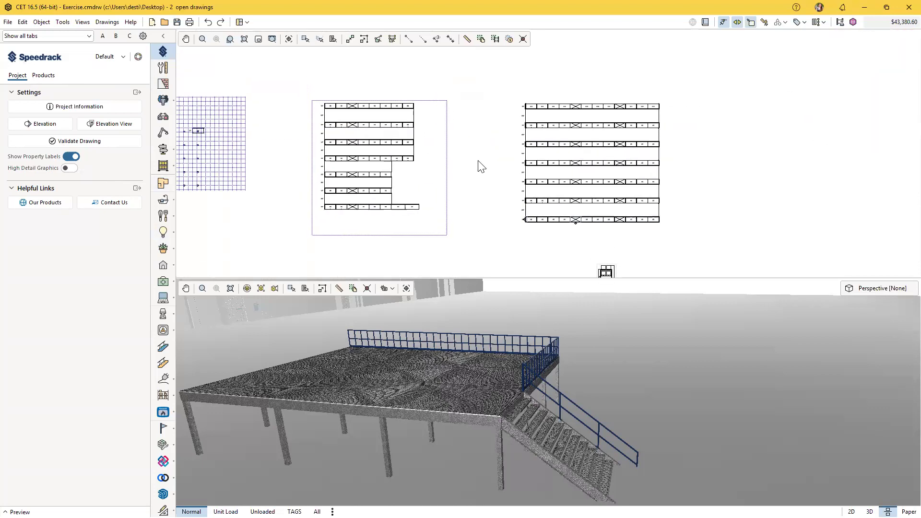
pyautogui.scroll(1, 488, 154)
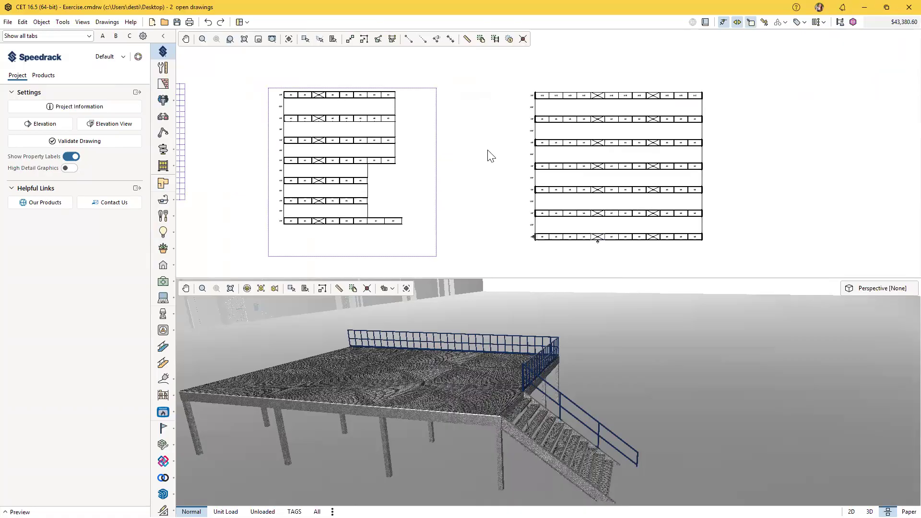
# Review the Calculation part list with finish options expanded for KT26D-096-BA, UT48228NDCR0AN0 and KT30D-120-BA, and close it
pyautogui.click(901, 24)
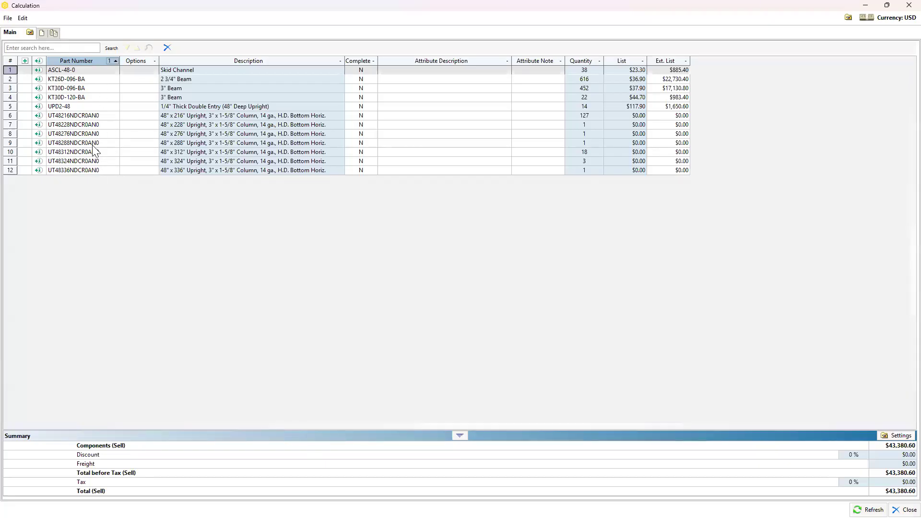
pyautogui.click(39, 79)
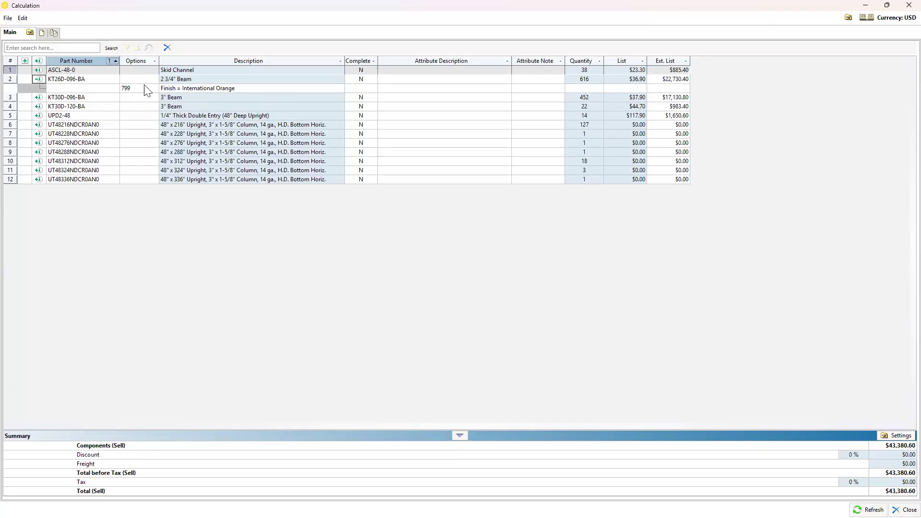
pyautogui.click(38, 134)
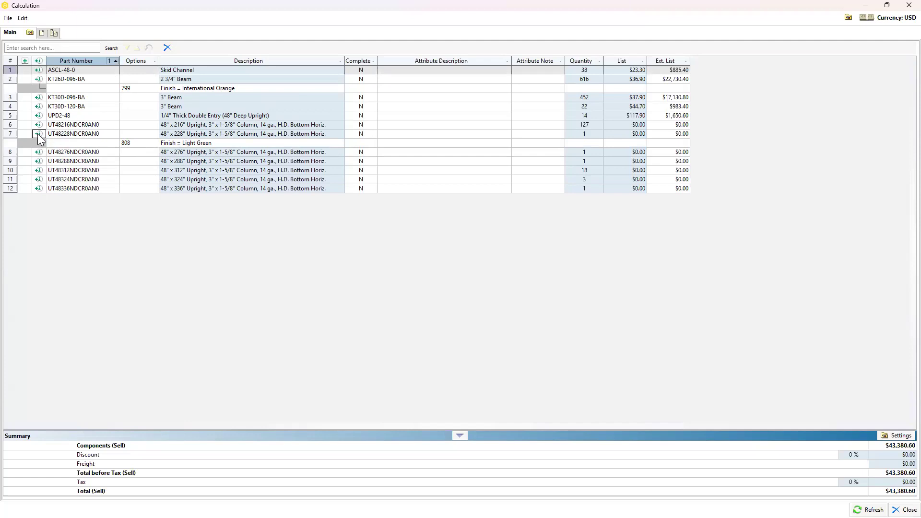
pyautogui.click(39, 106)
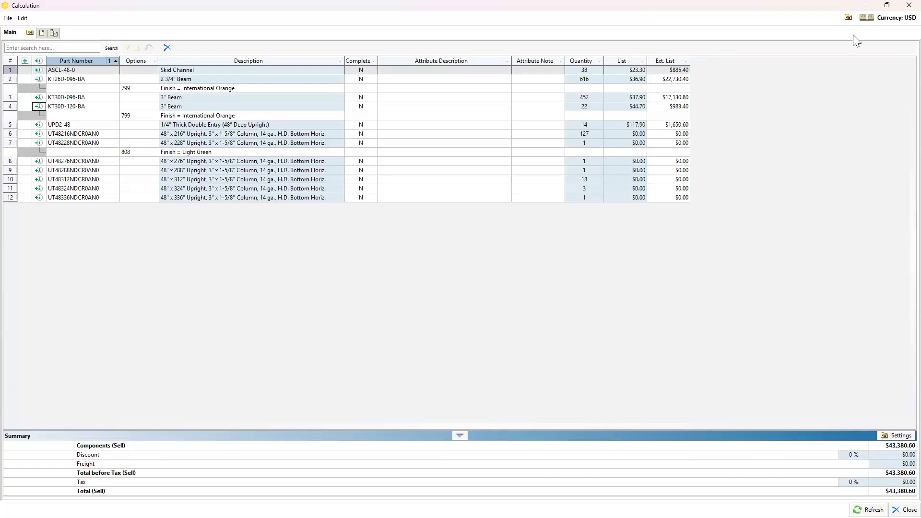
pyautogui.click(908, 5)
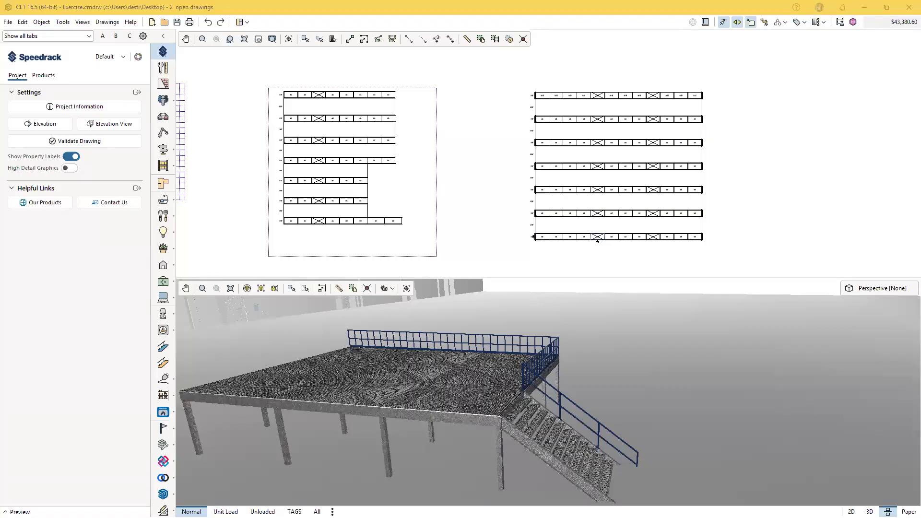
# Switch to the browser to review the Speedrack Extension course page, and review the Favorites page of the training PDF
pyautogui.hotkey('alt', 'Tab')
pyautogui.click(492, 138)
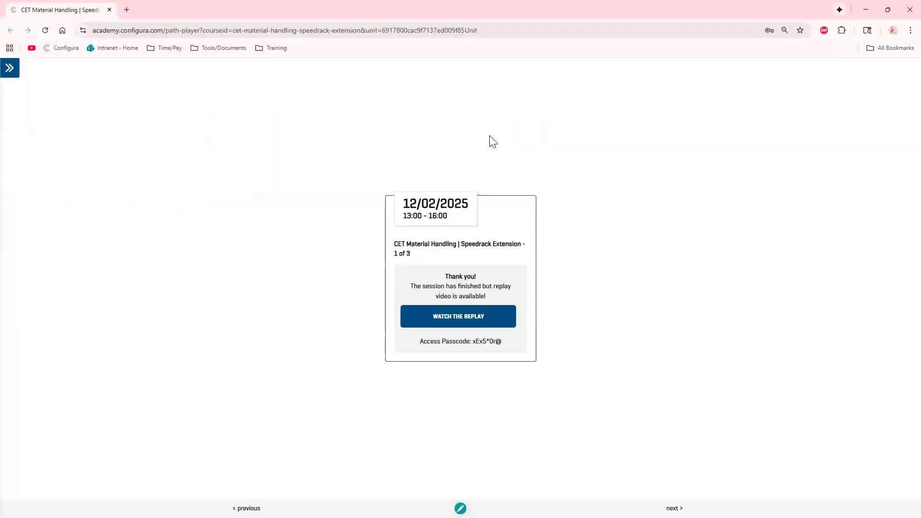
pyautogui.click(10, 72)
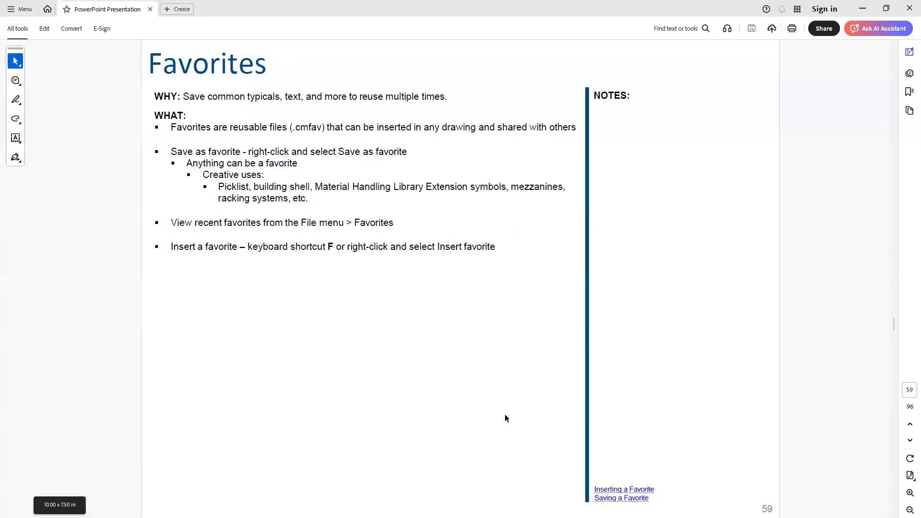
pyautogui.press('Right')
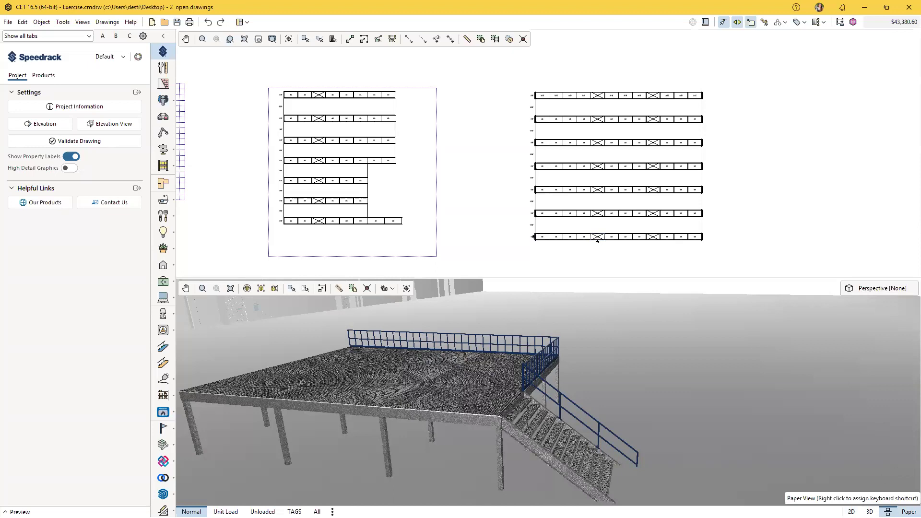
# Review the ARCH D sheet of front and side elevations in paper view, and return to the two-view layout
pyautogui.click(909, 512)
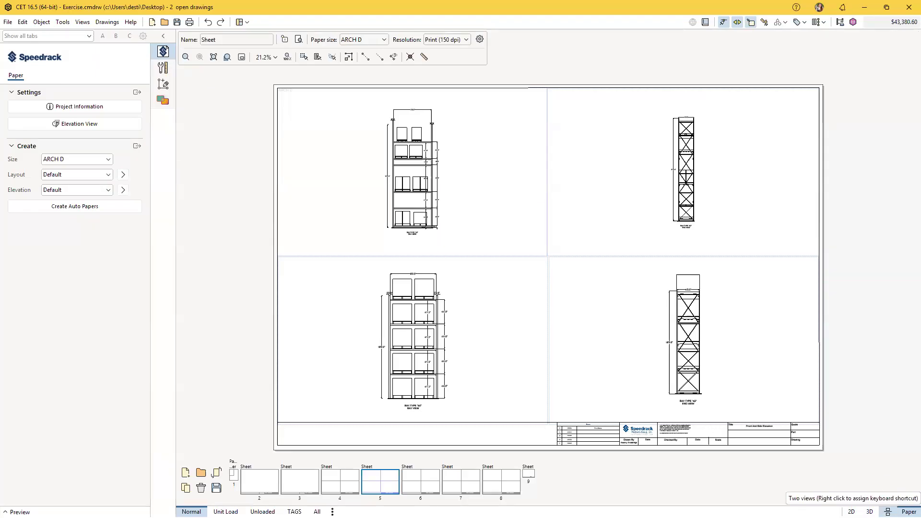
pyautogui.click(888, 512)
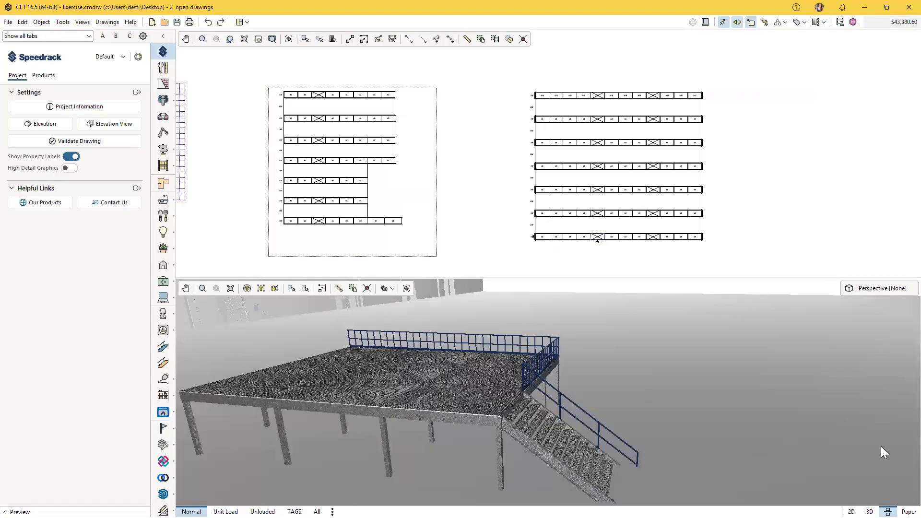